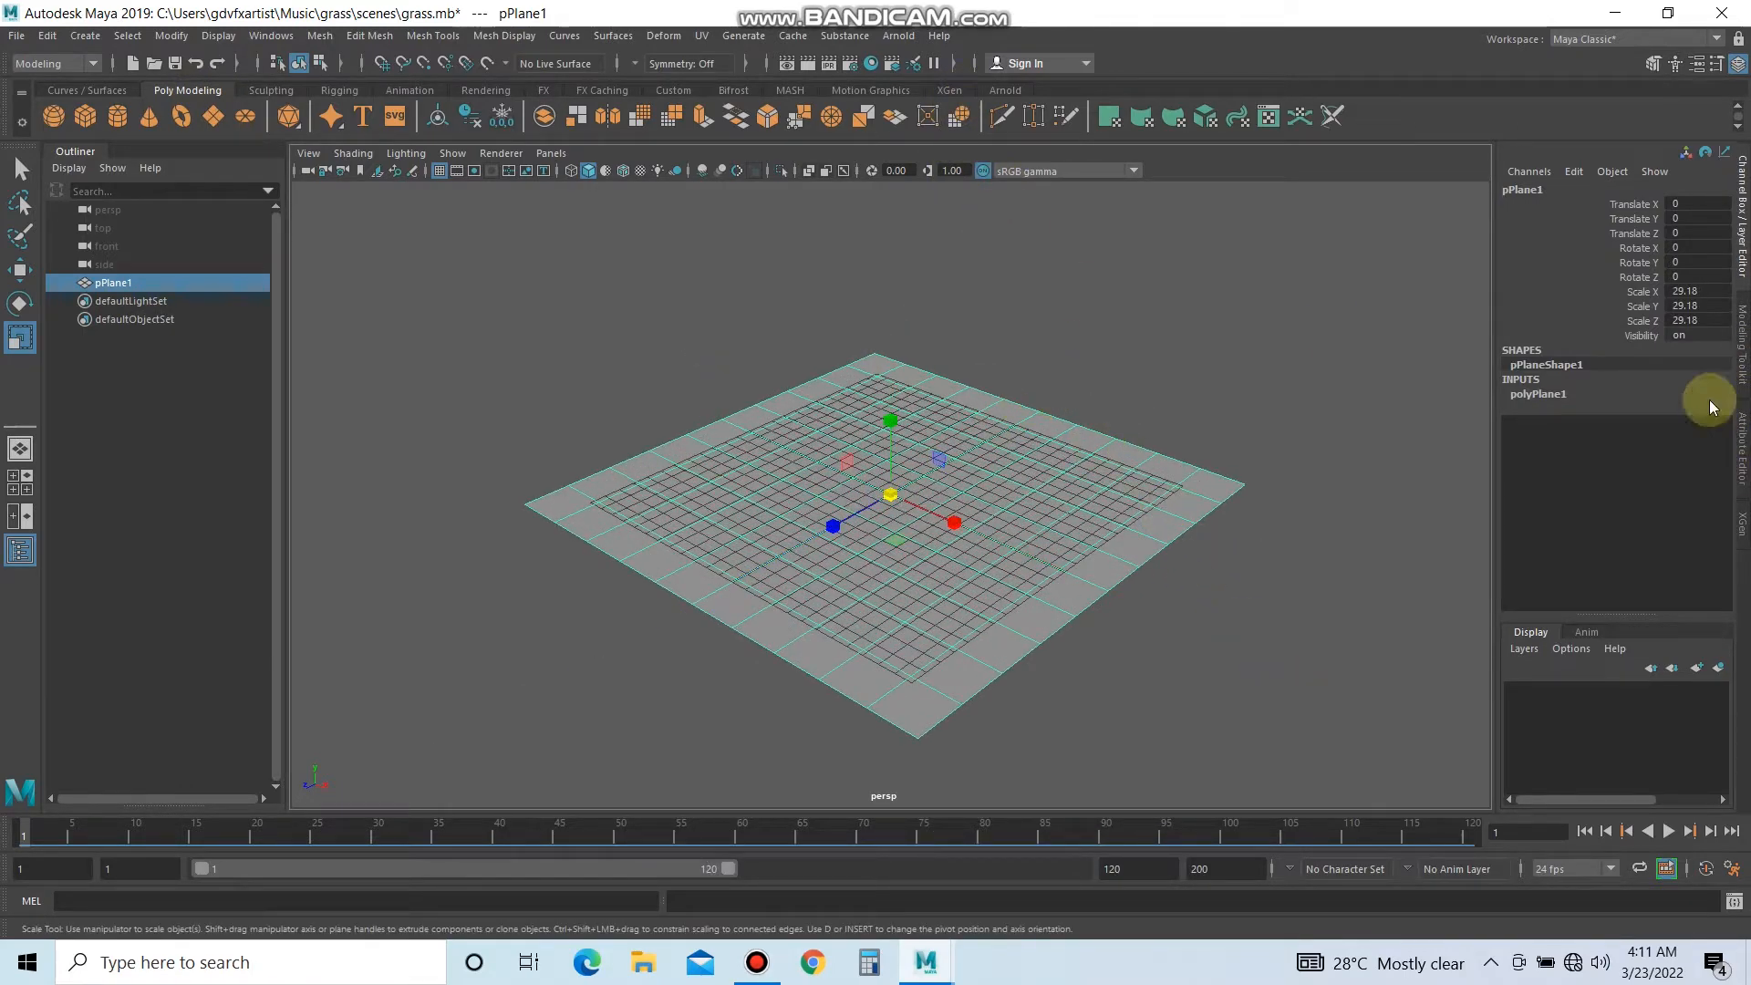
Set the plane's Subdivisions Width and Subdivisions Height to 50.
left_click(1542, 394)
left_click_drag(1688, 438, 1696, 456)
left_click(1696, 464)
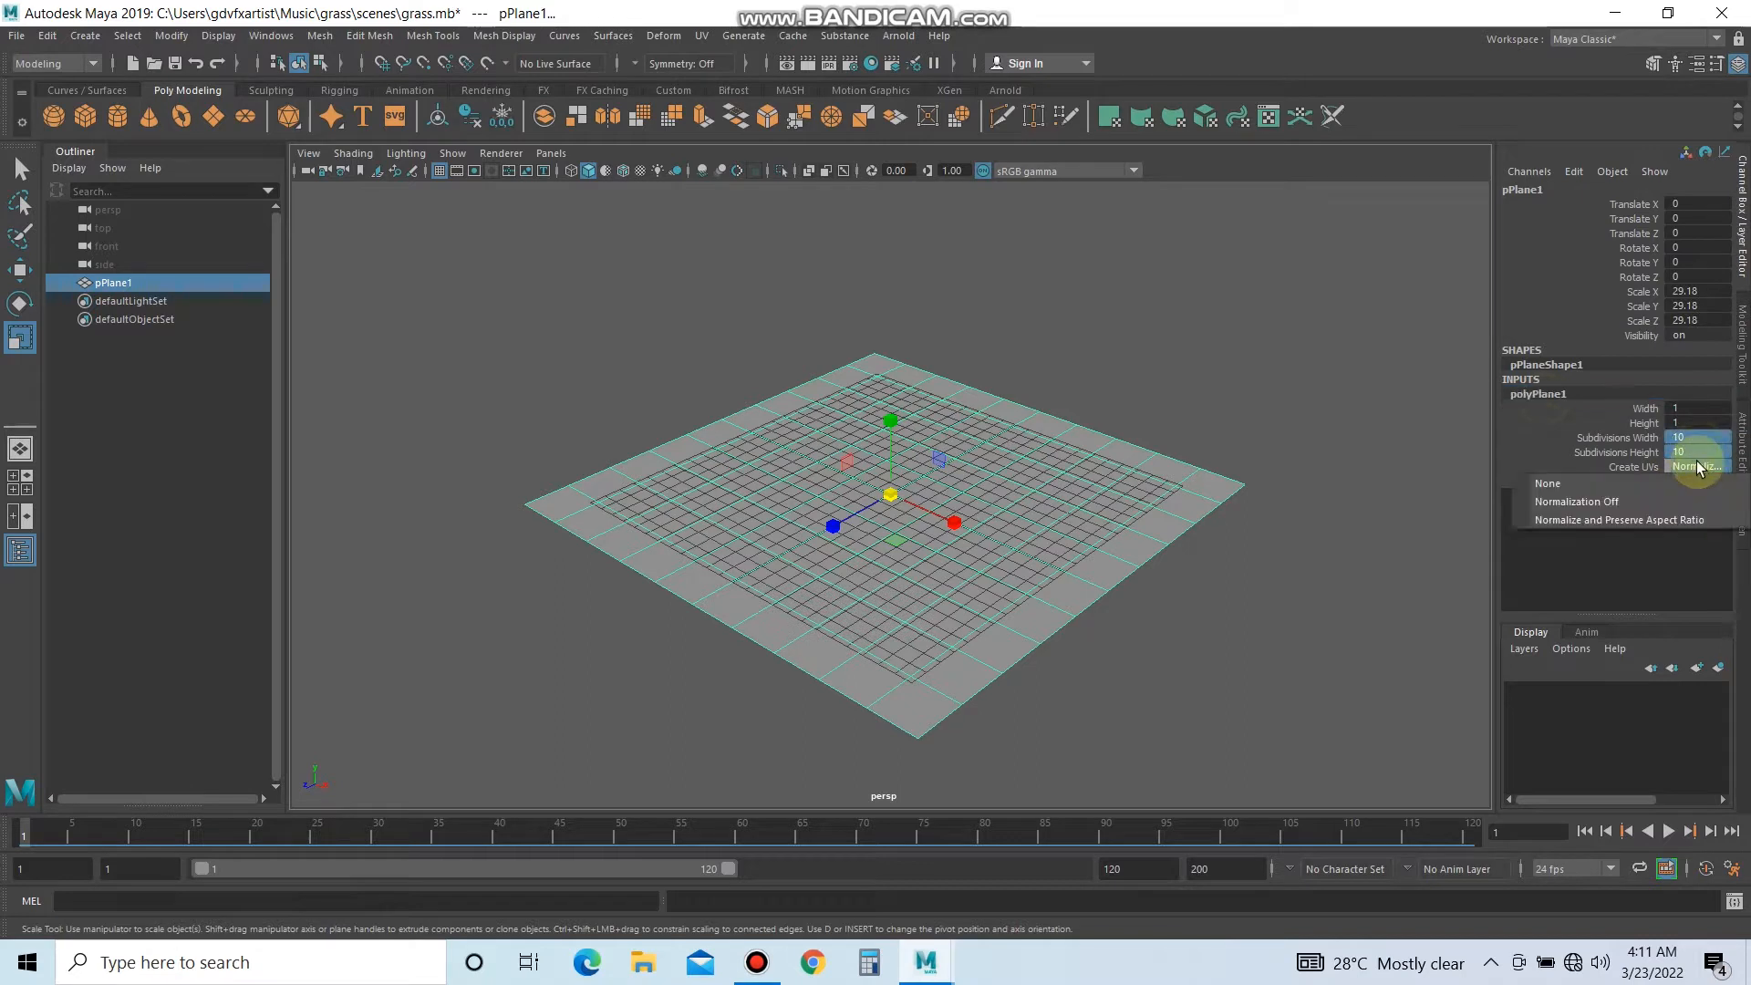
key("5")
left_click(1697, 456)
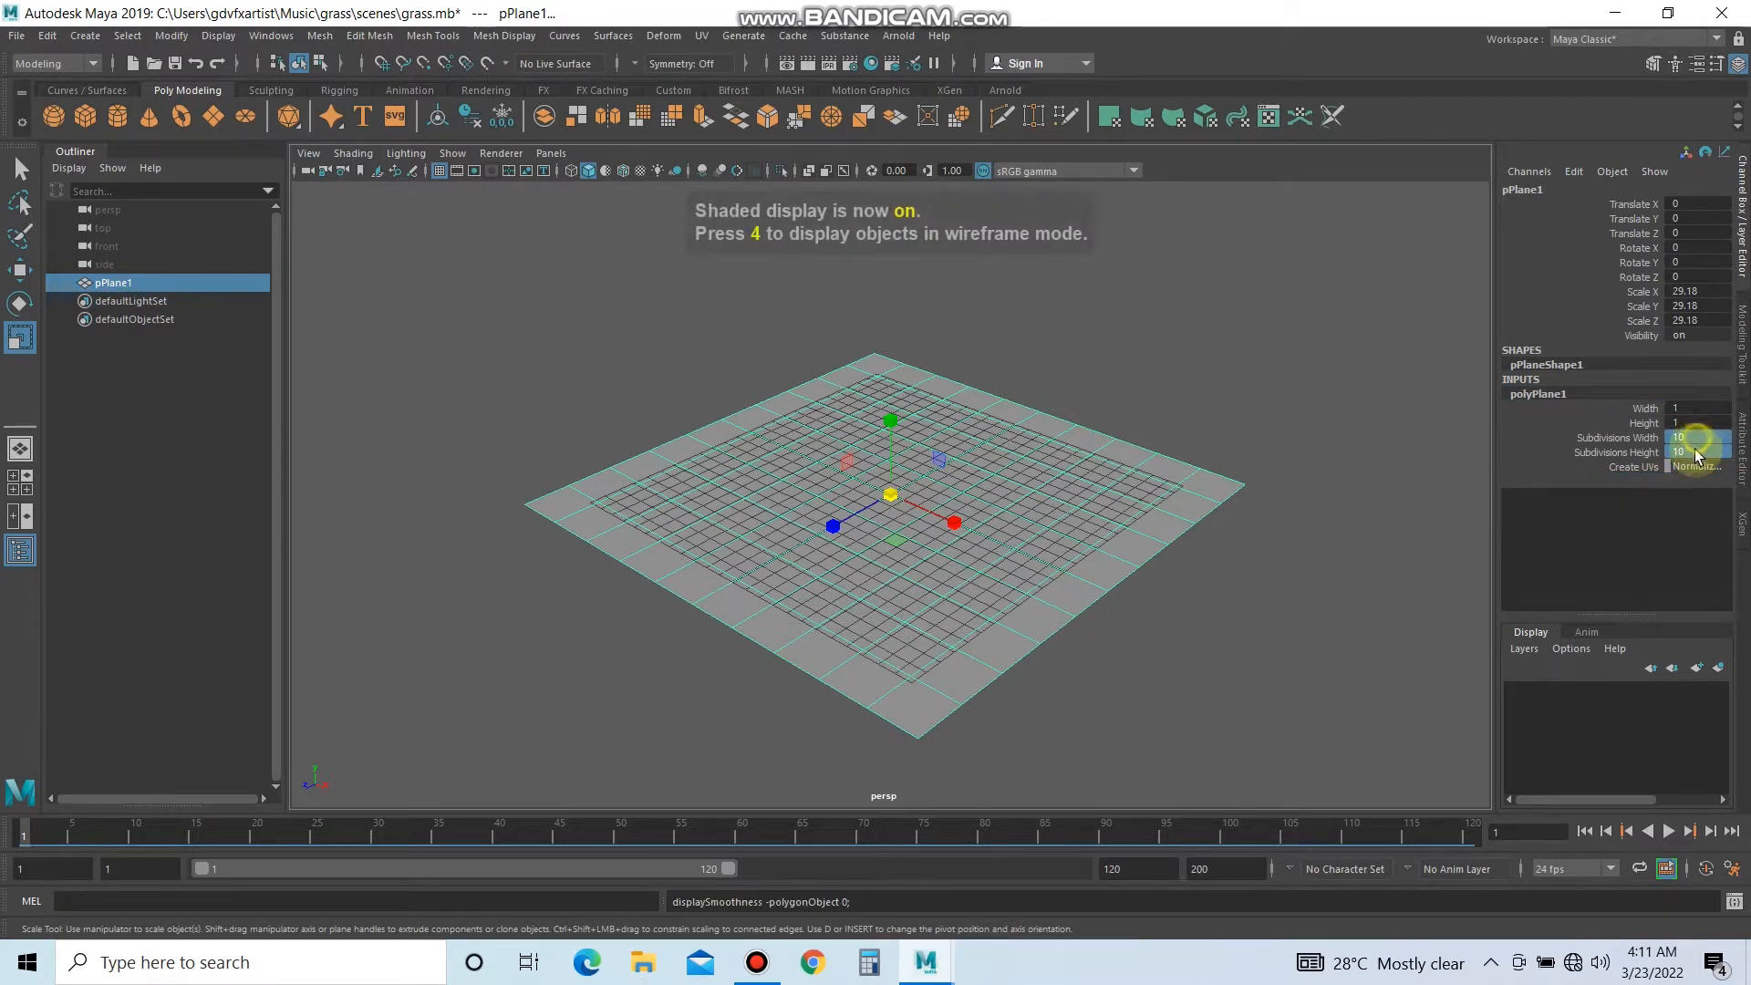
type("50")
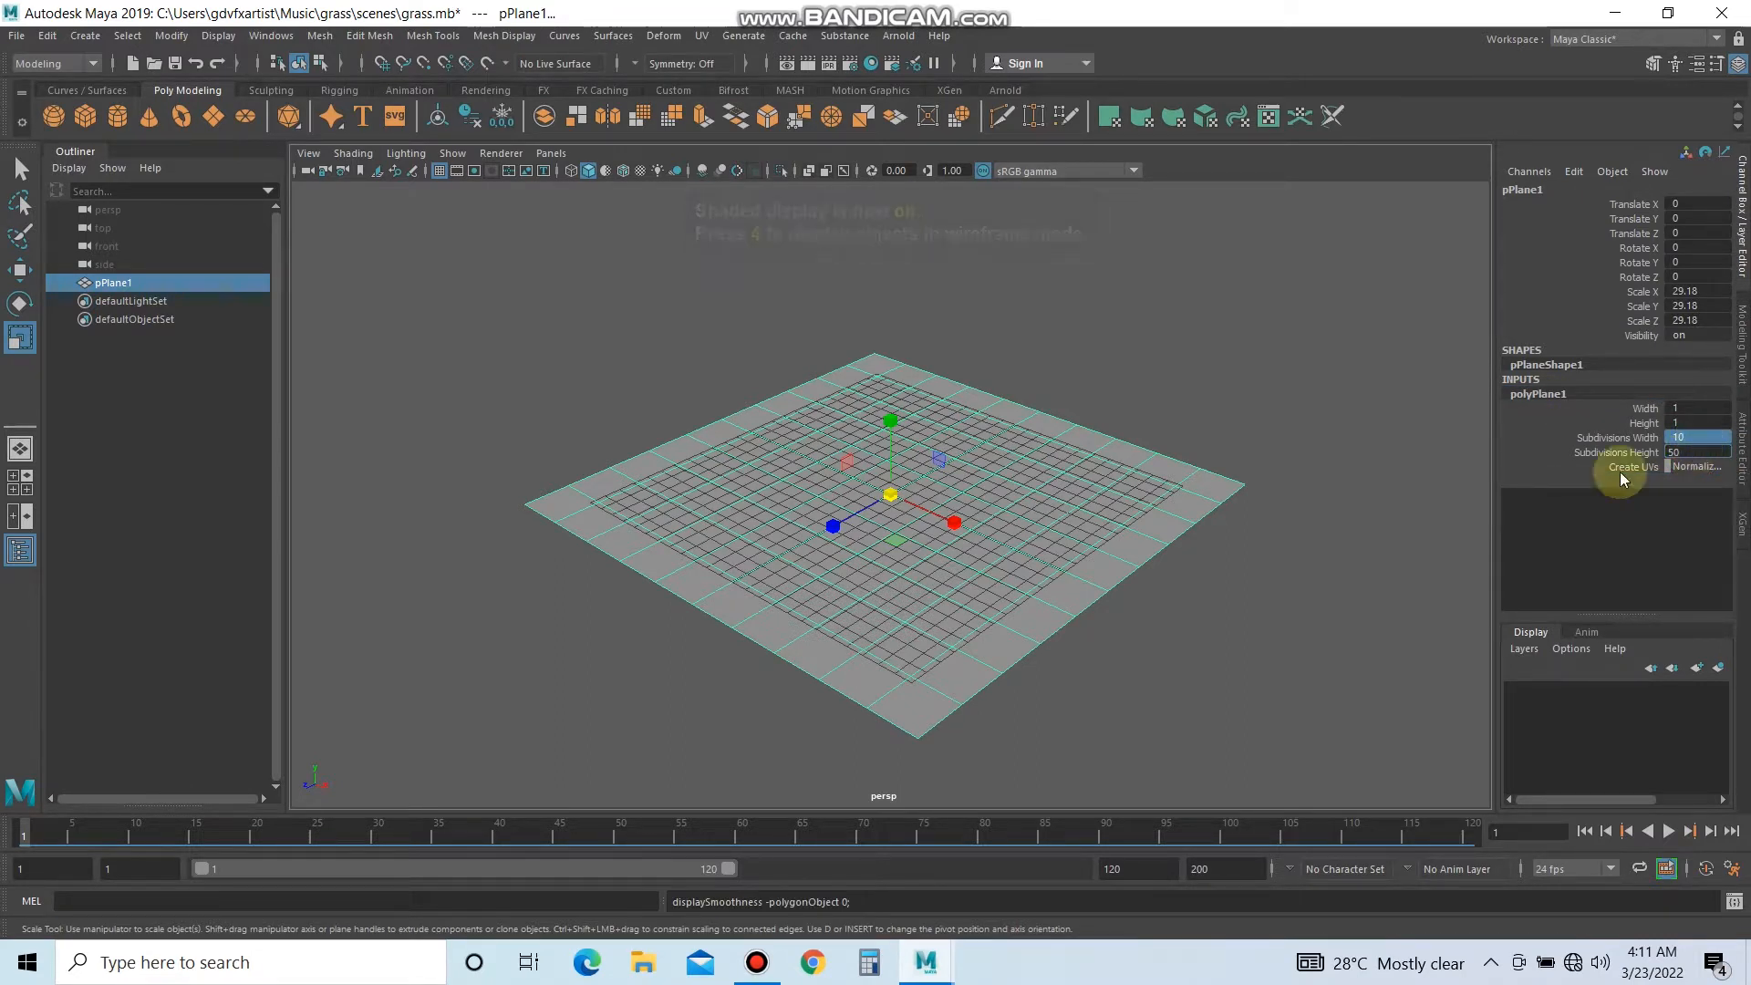
key("Return")
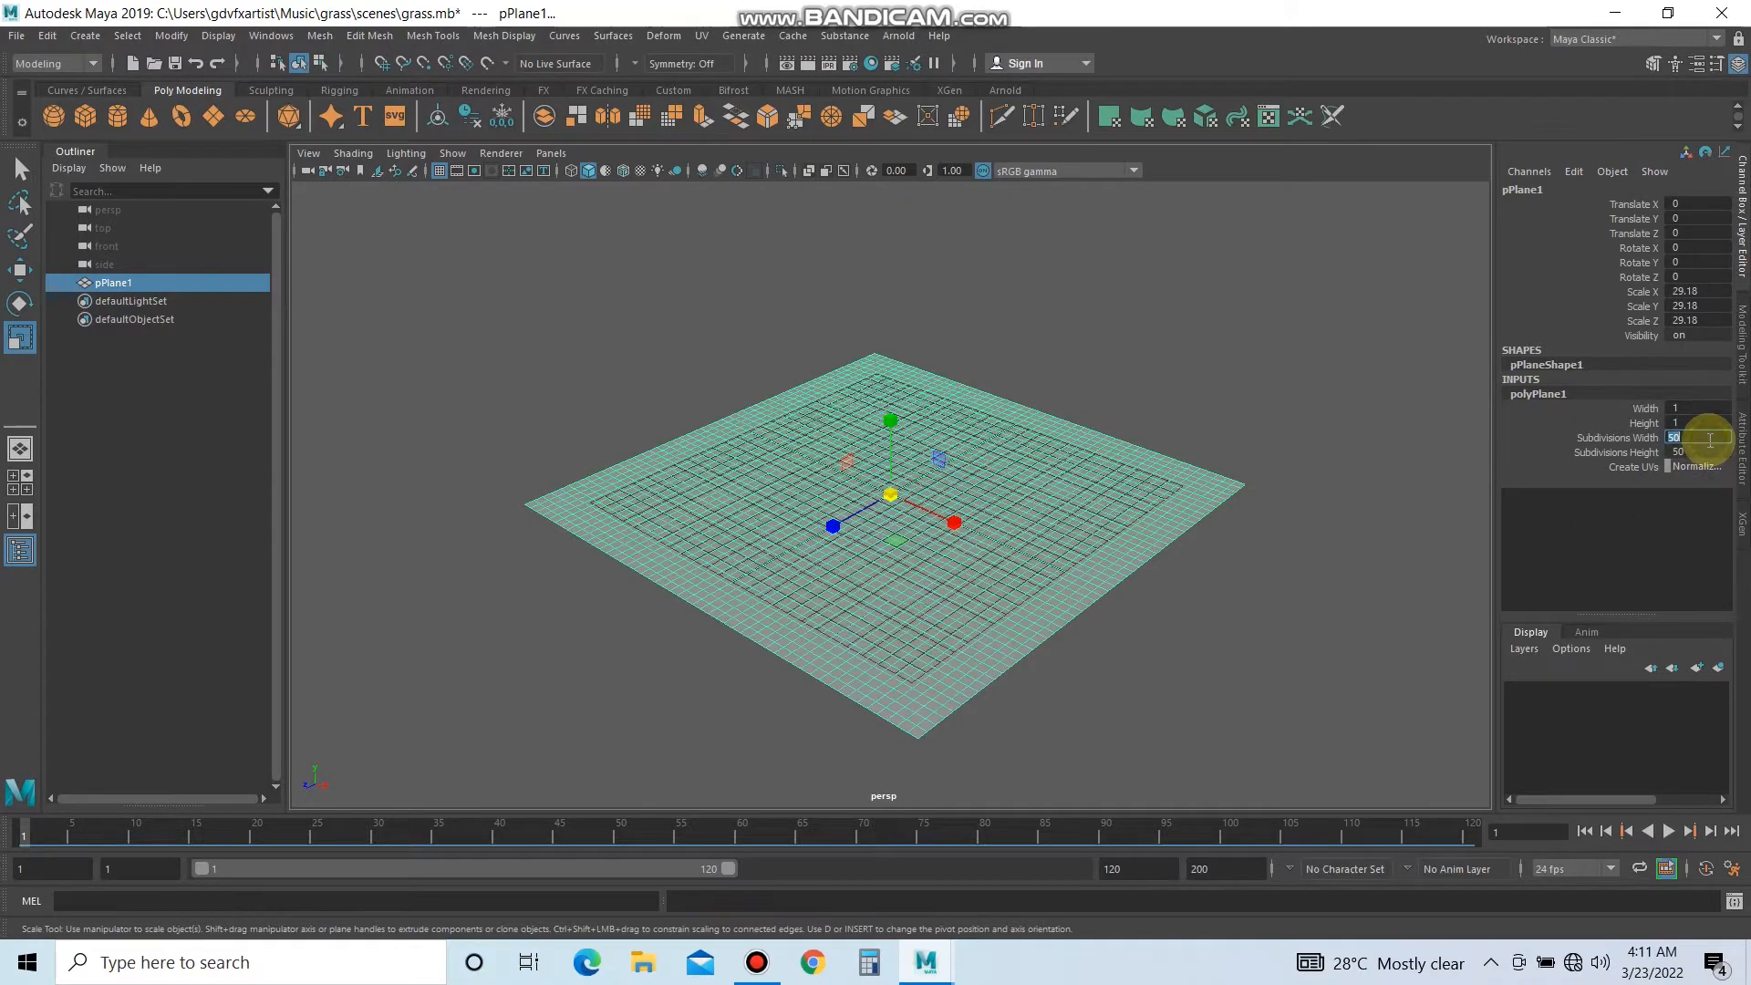
Apply a Texture deformer to the subdivided plane.
left_click(1136, 411)
scroll(1025, 516, "up", 2)
left_click(1044, 501)
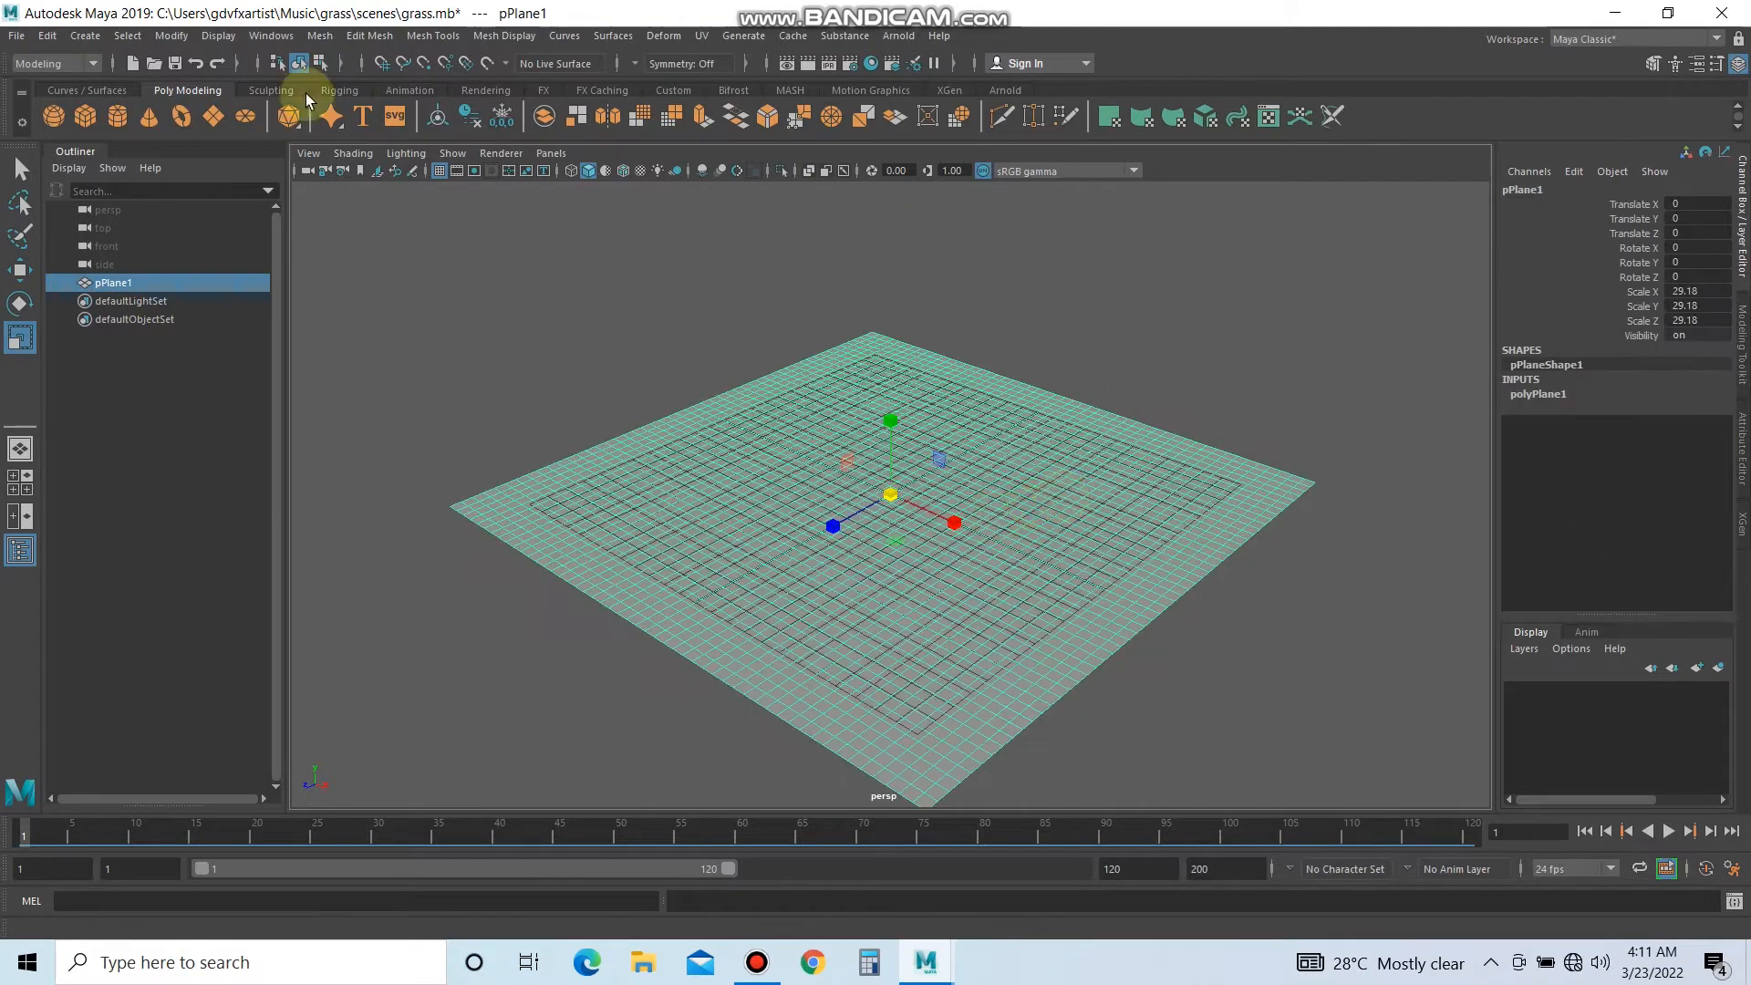
left_click(949, 89)
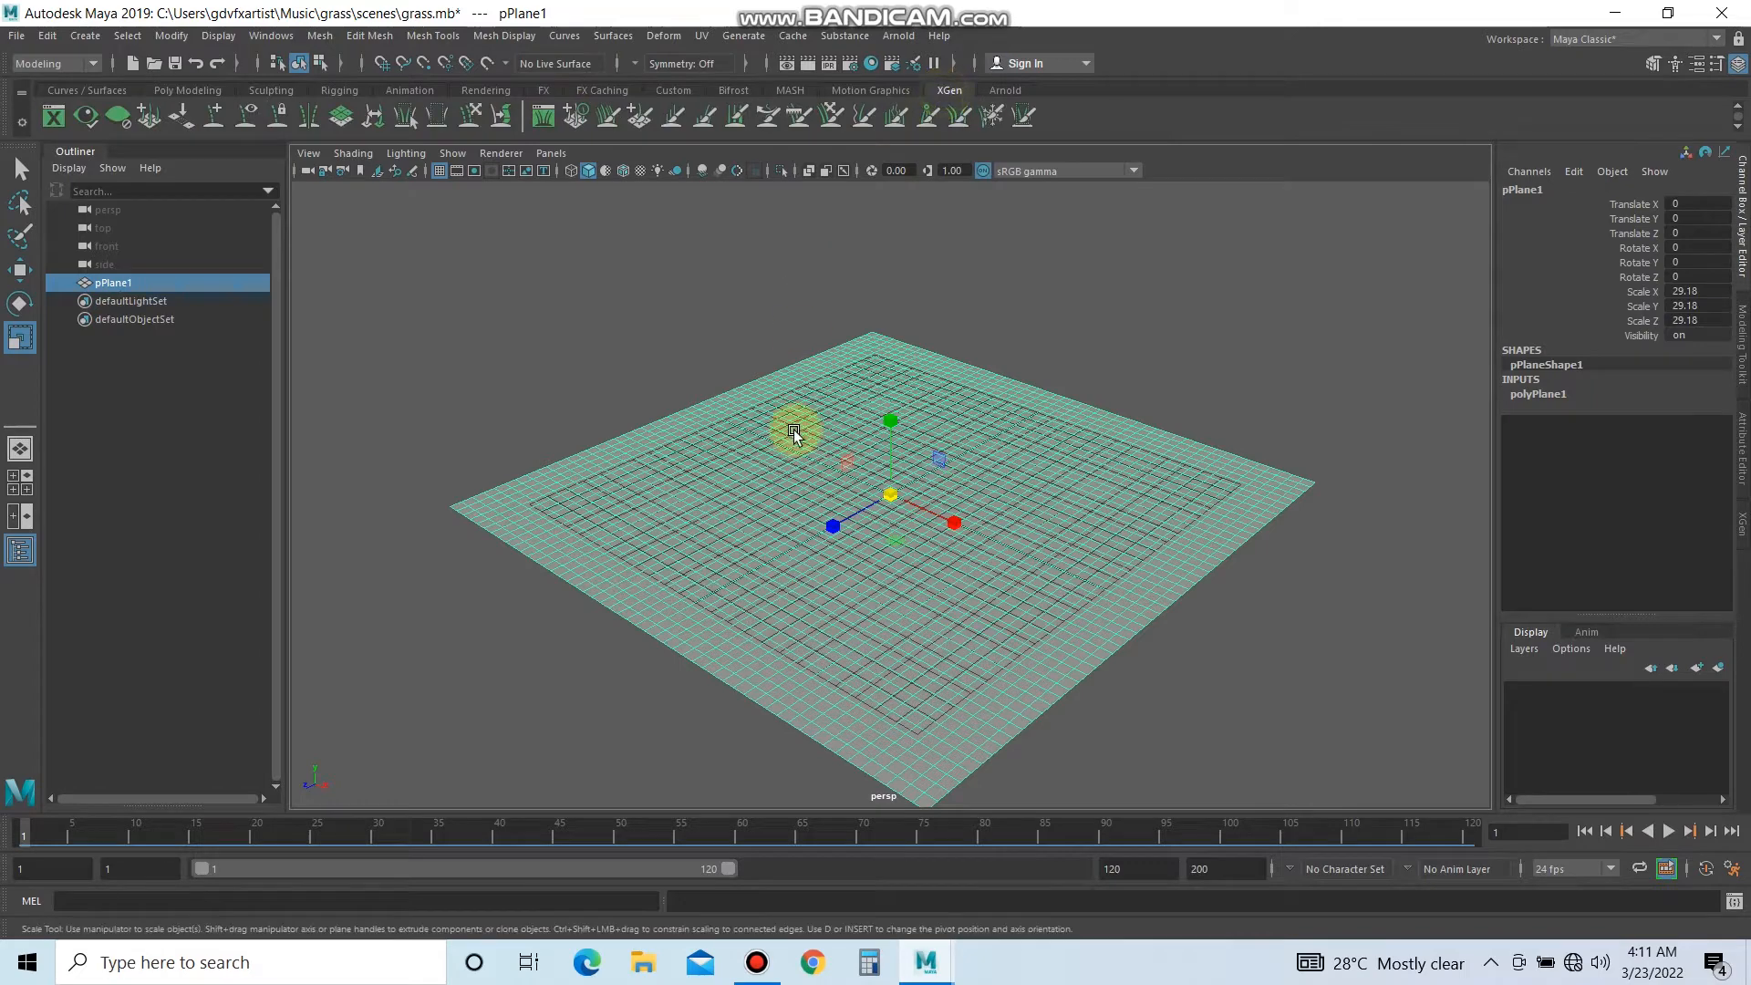
left_click(743, 36)
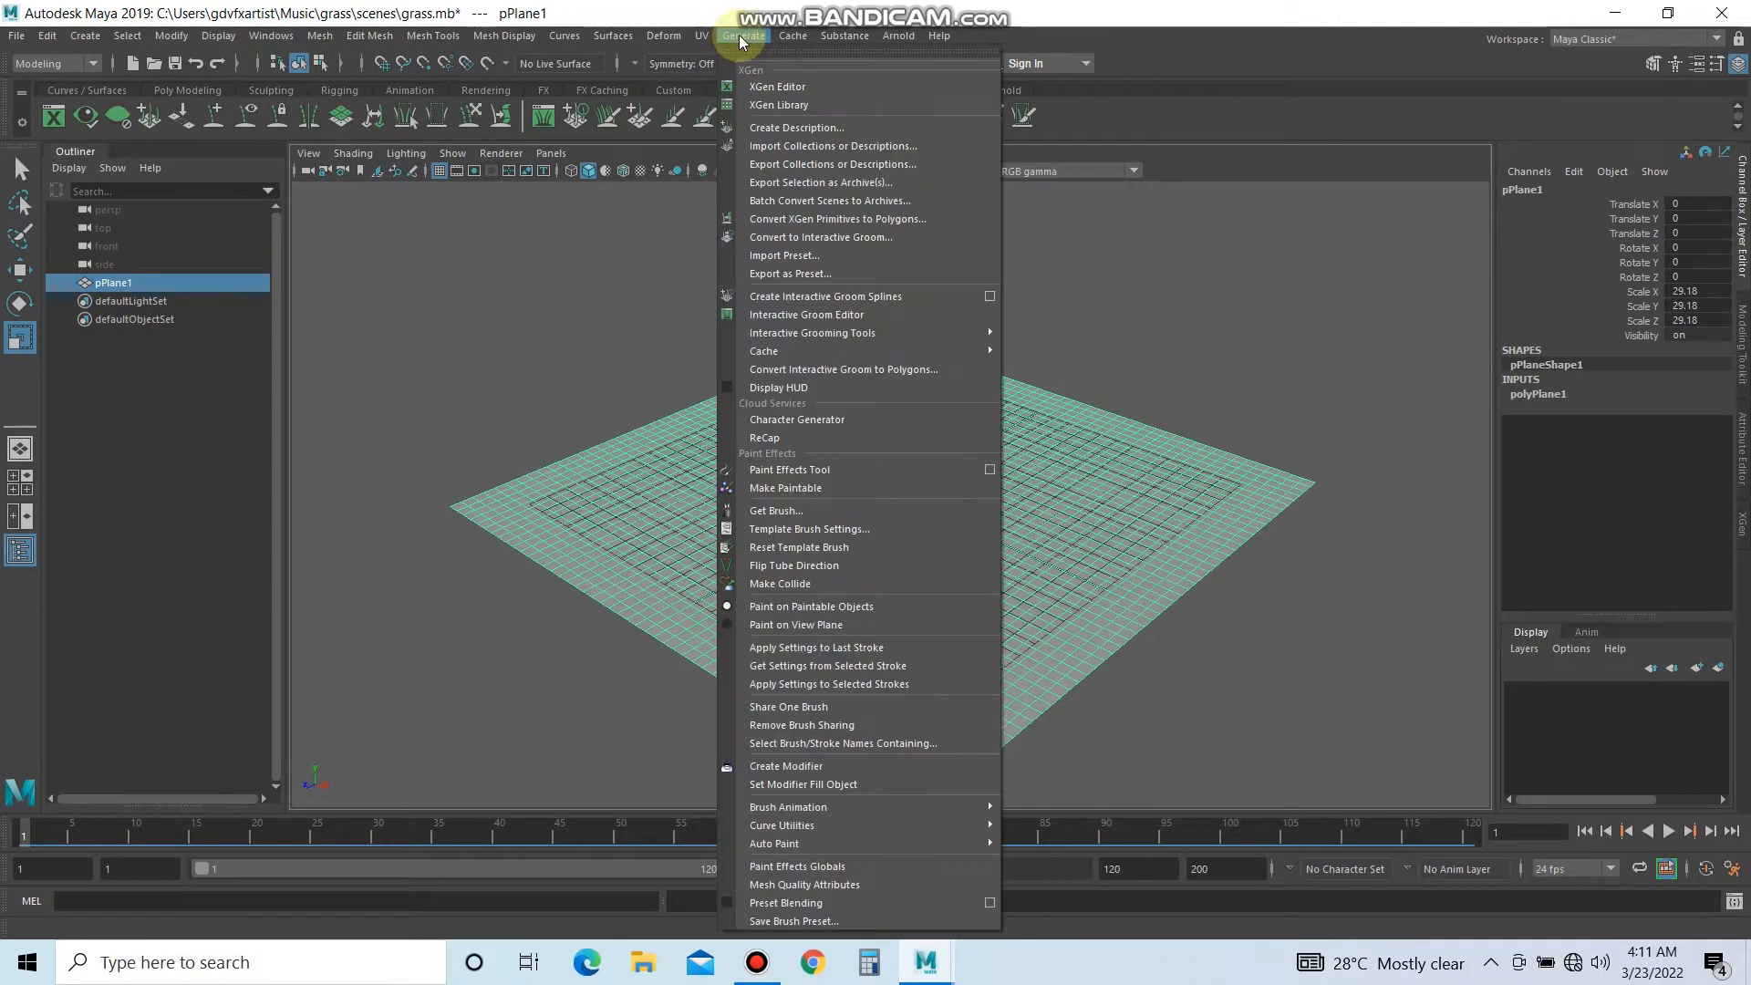
mouse_move(665, 36)
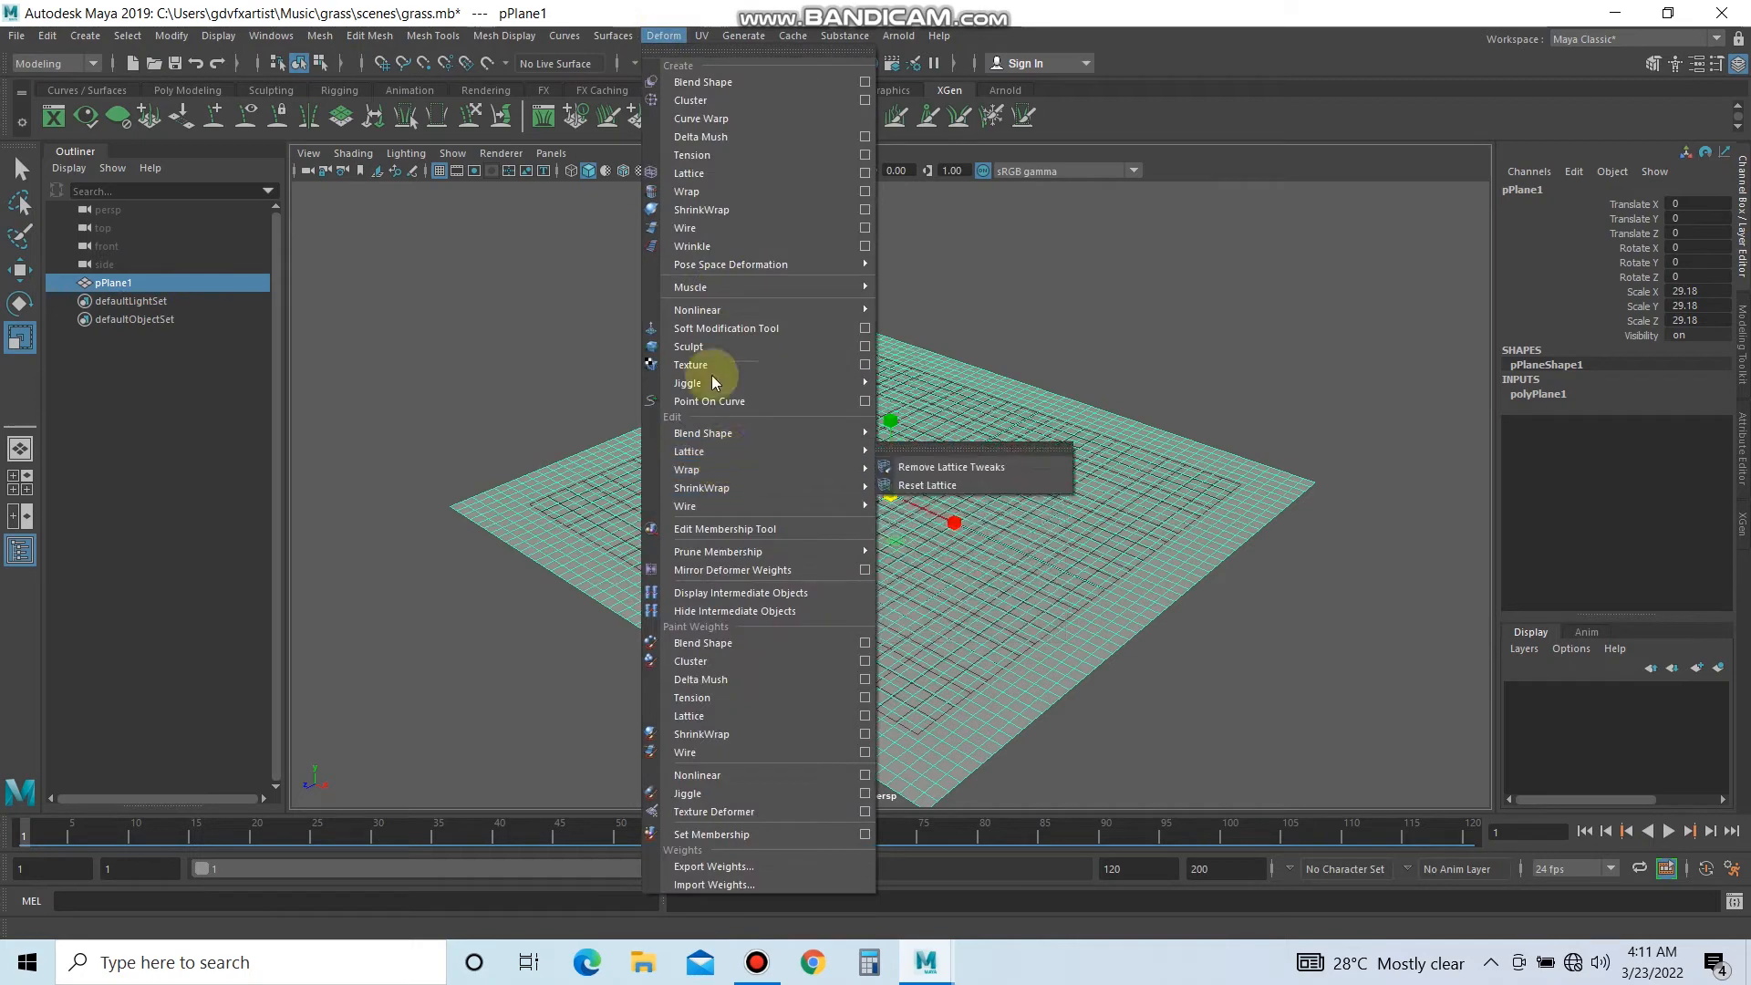
left_click(742, 367)
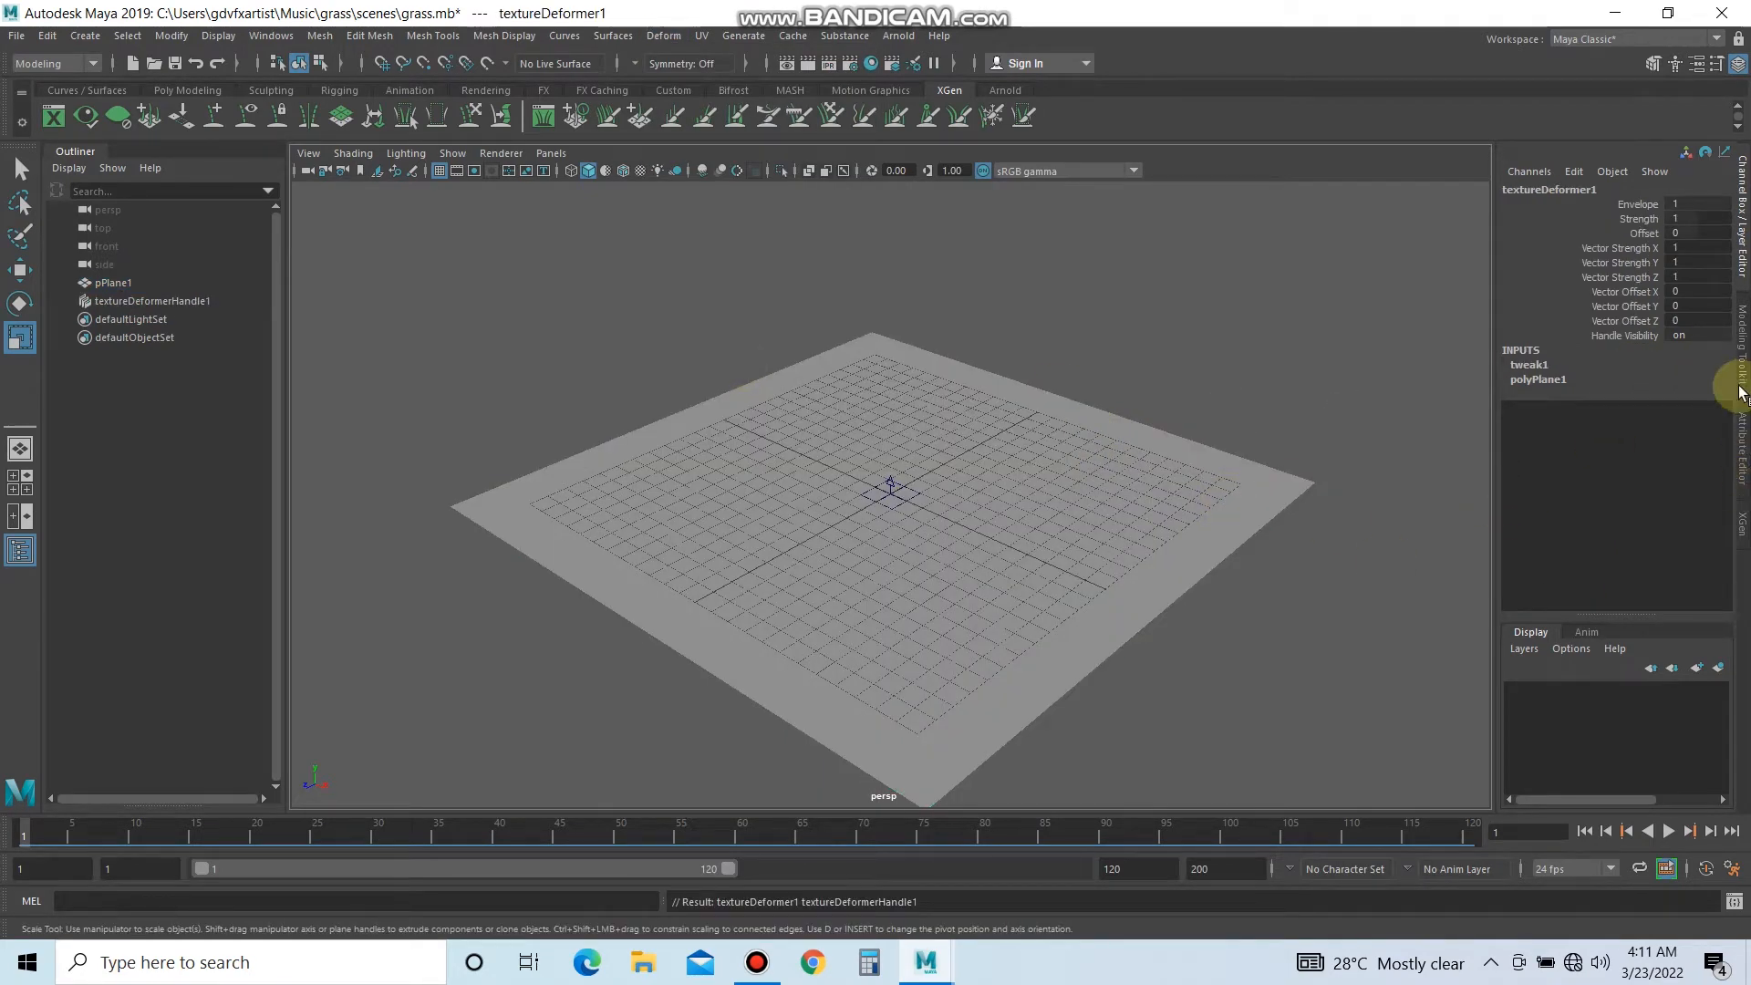
Map a Fractal to the deformer's Texture attribute, with its Bias at about -0.390 and Ratio at about 0.351.
left_click(1744, 442)
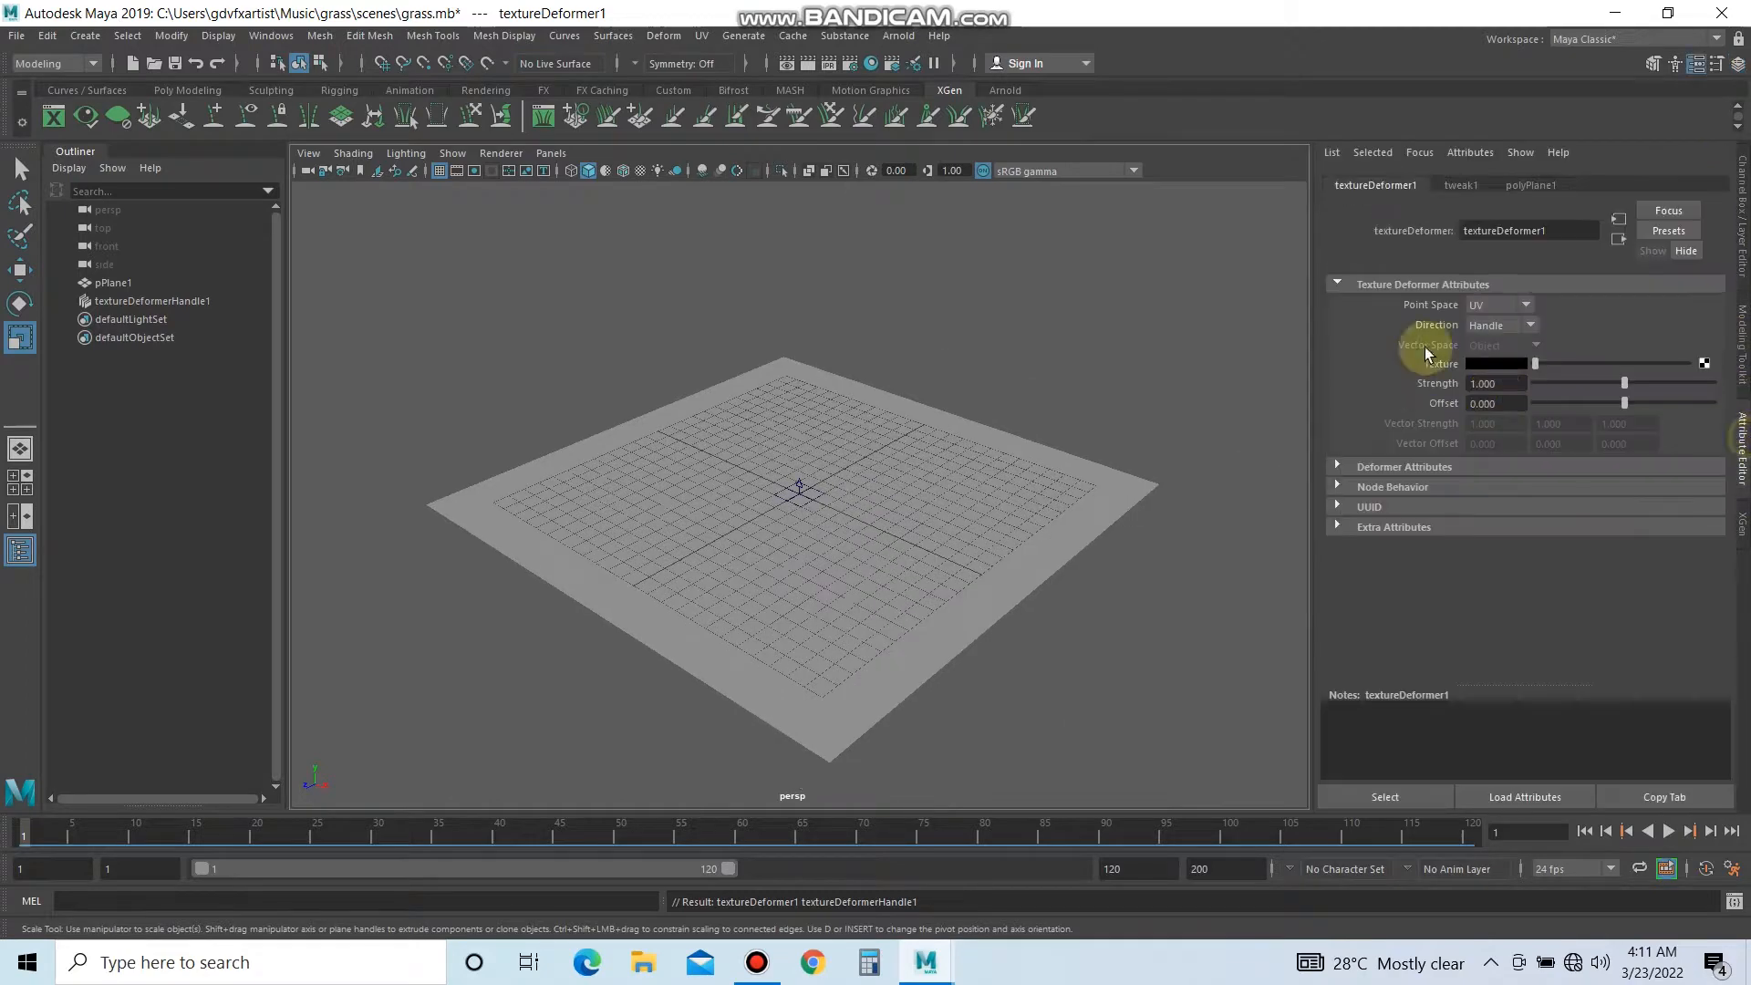
left_click(1704, 363)
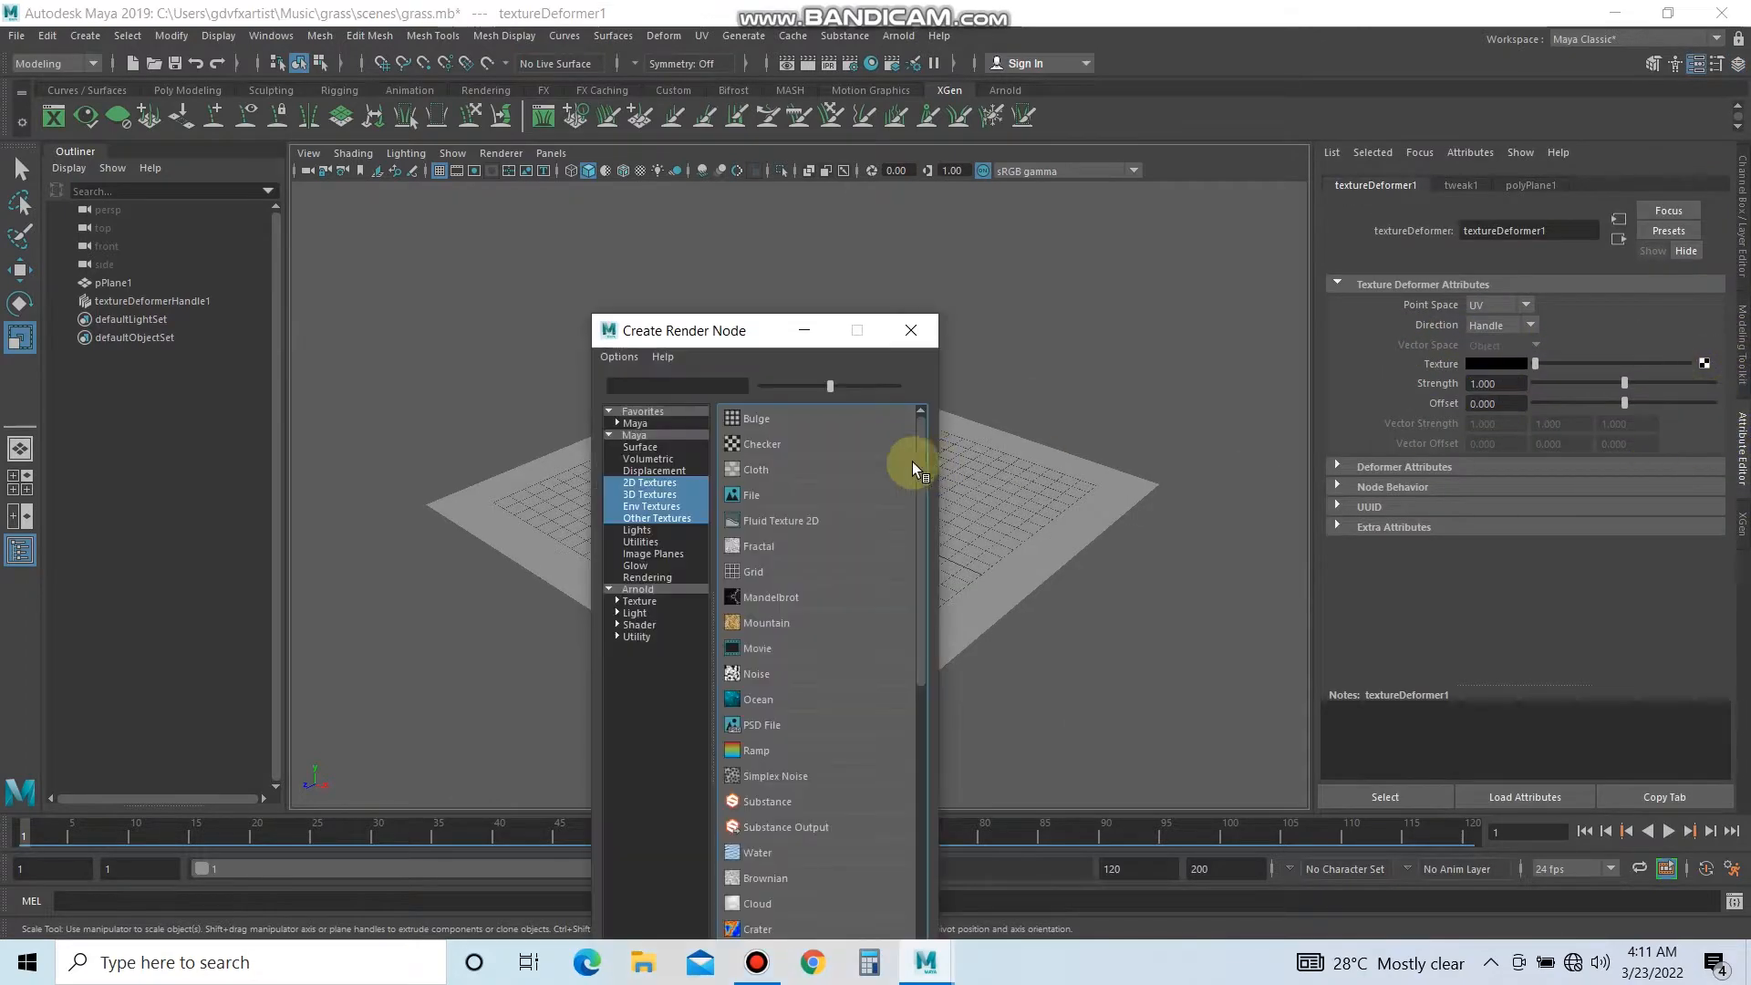
left_click(789, 544)
left_click_drag(1612, 489, 1576, 491)
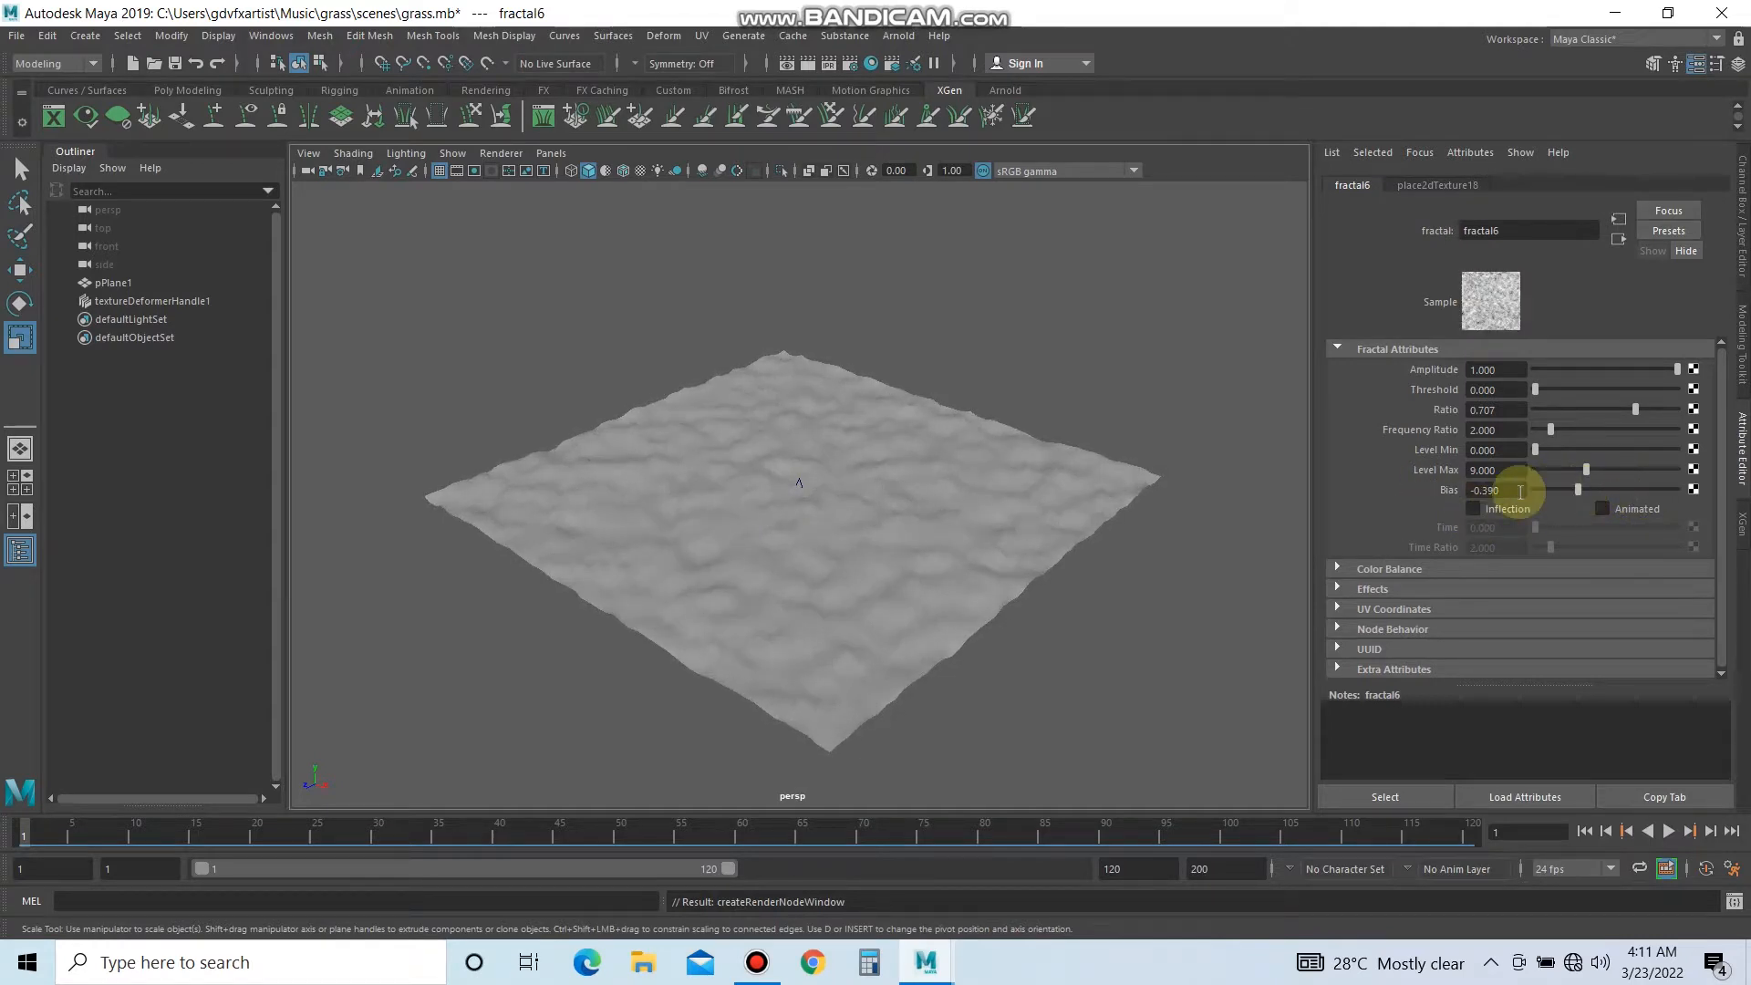
left_click_drag(1631, 407, 1583, 418)
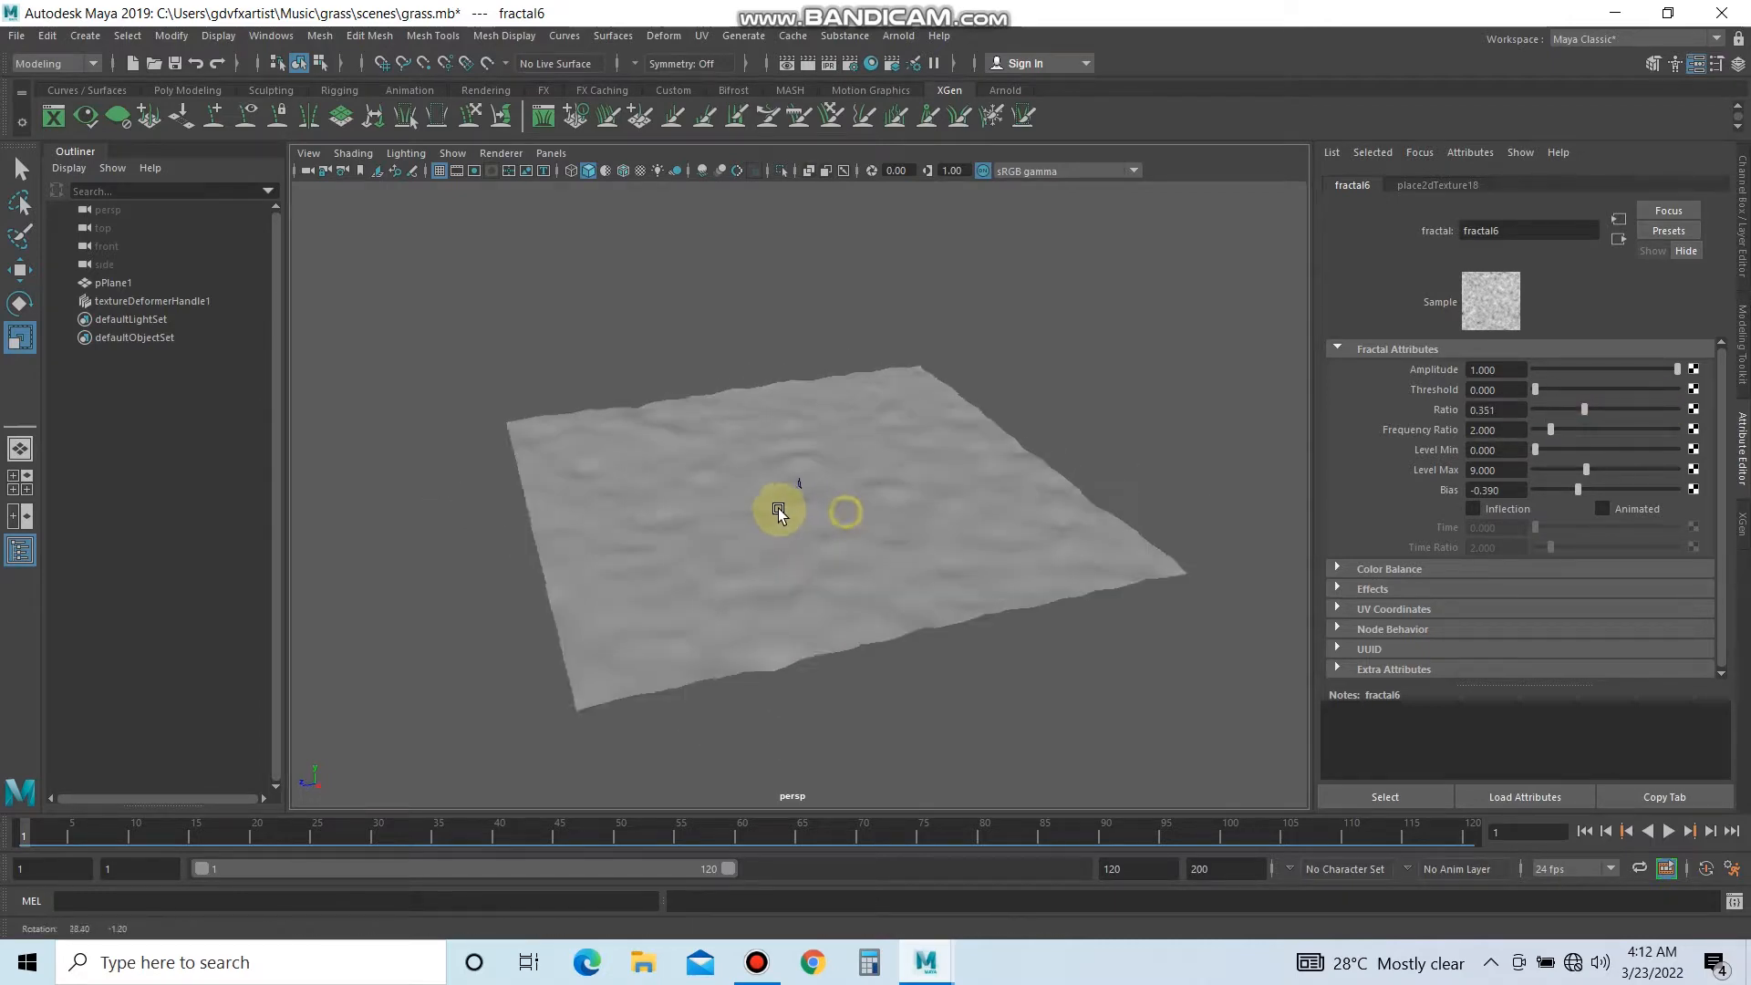
Create an XGen description named patch on the plane in a new collection named grass, accepting the alternative names grass8 and patch7.
left_click(775, 502)
scroll(776, 502, "up", 3)
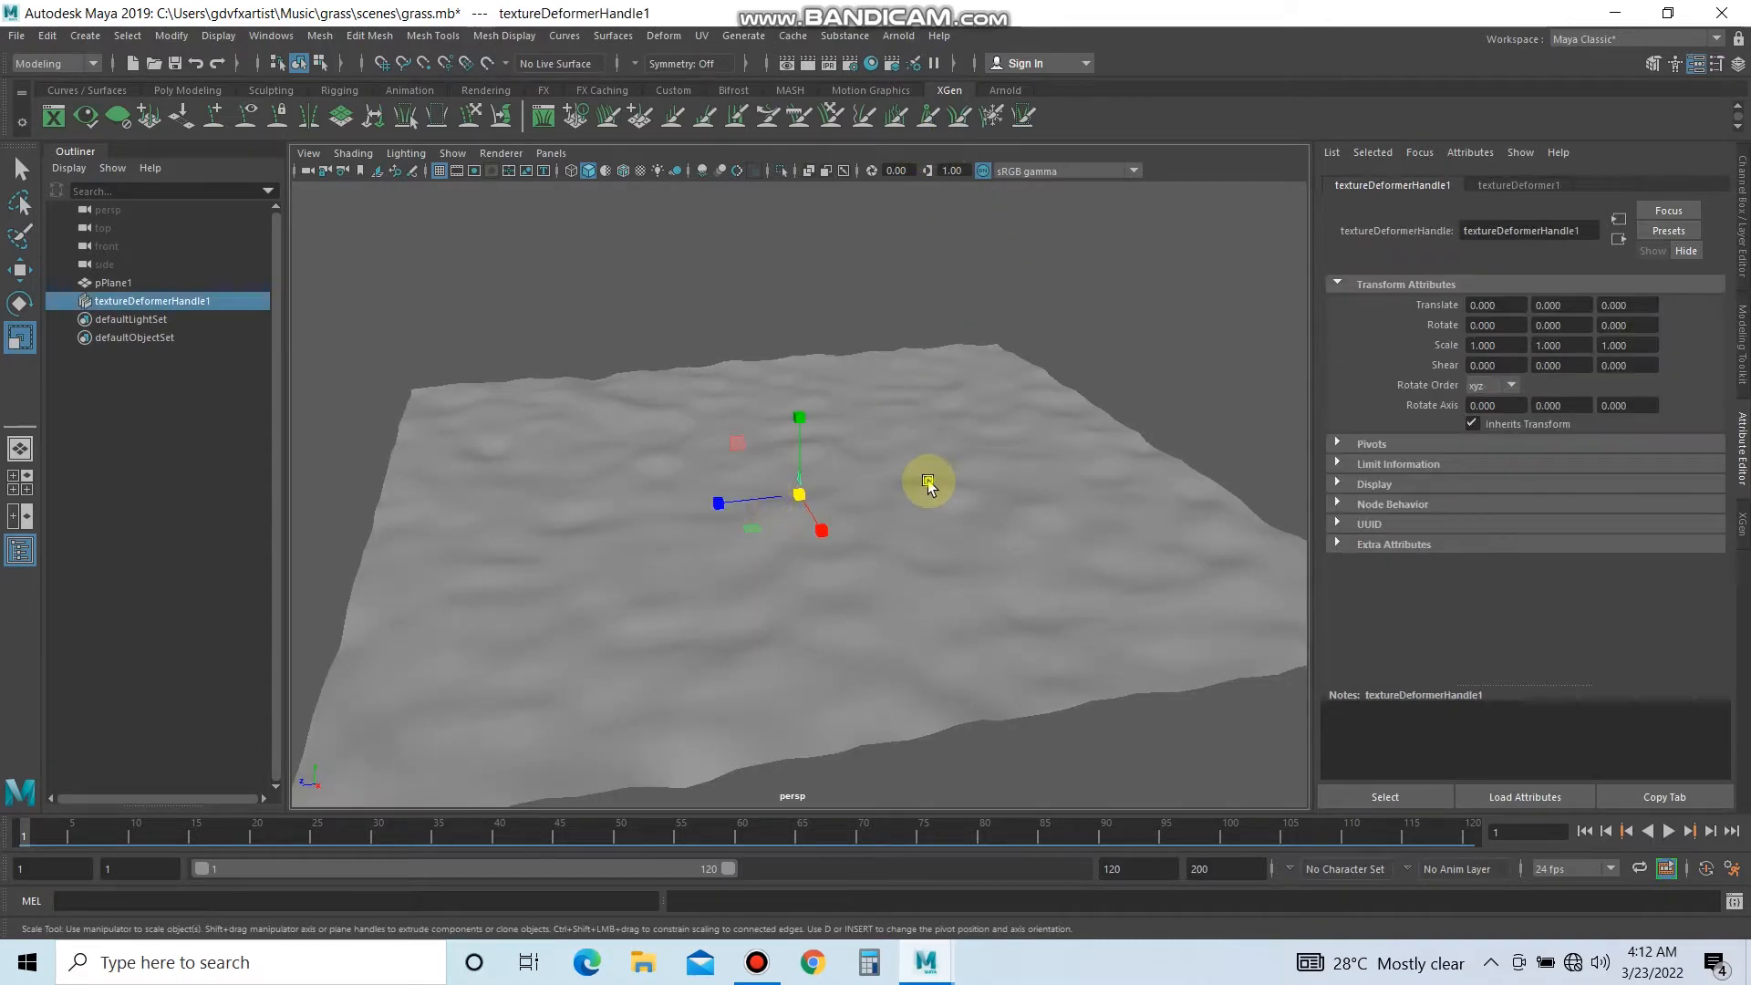
left_click(929, 482)
left_click(53, 115)
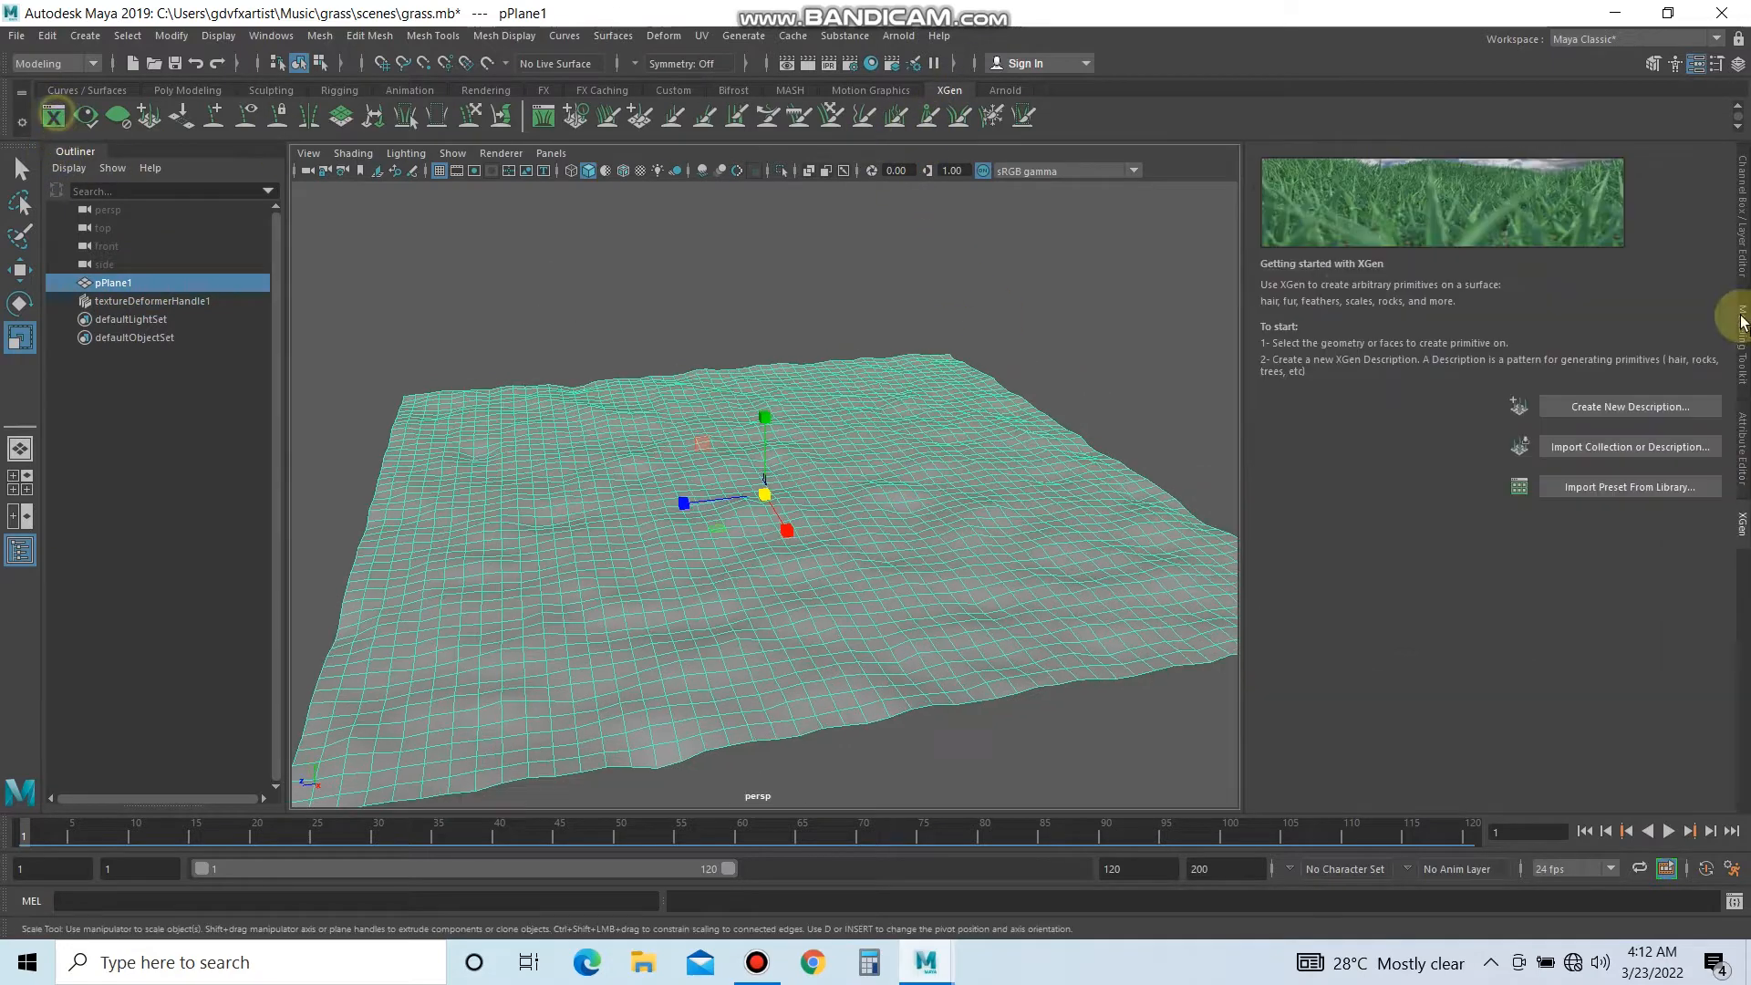
left_click(1647, 407)
double_click(927, 271)
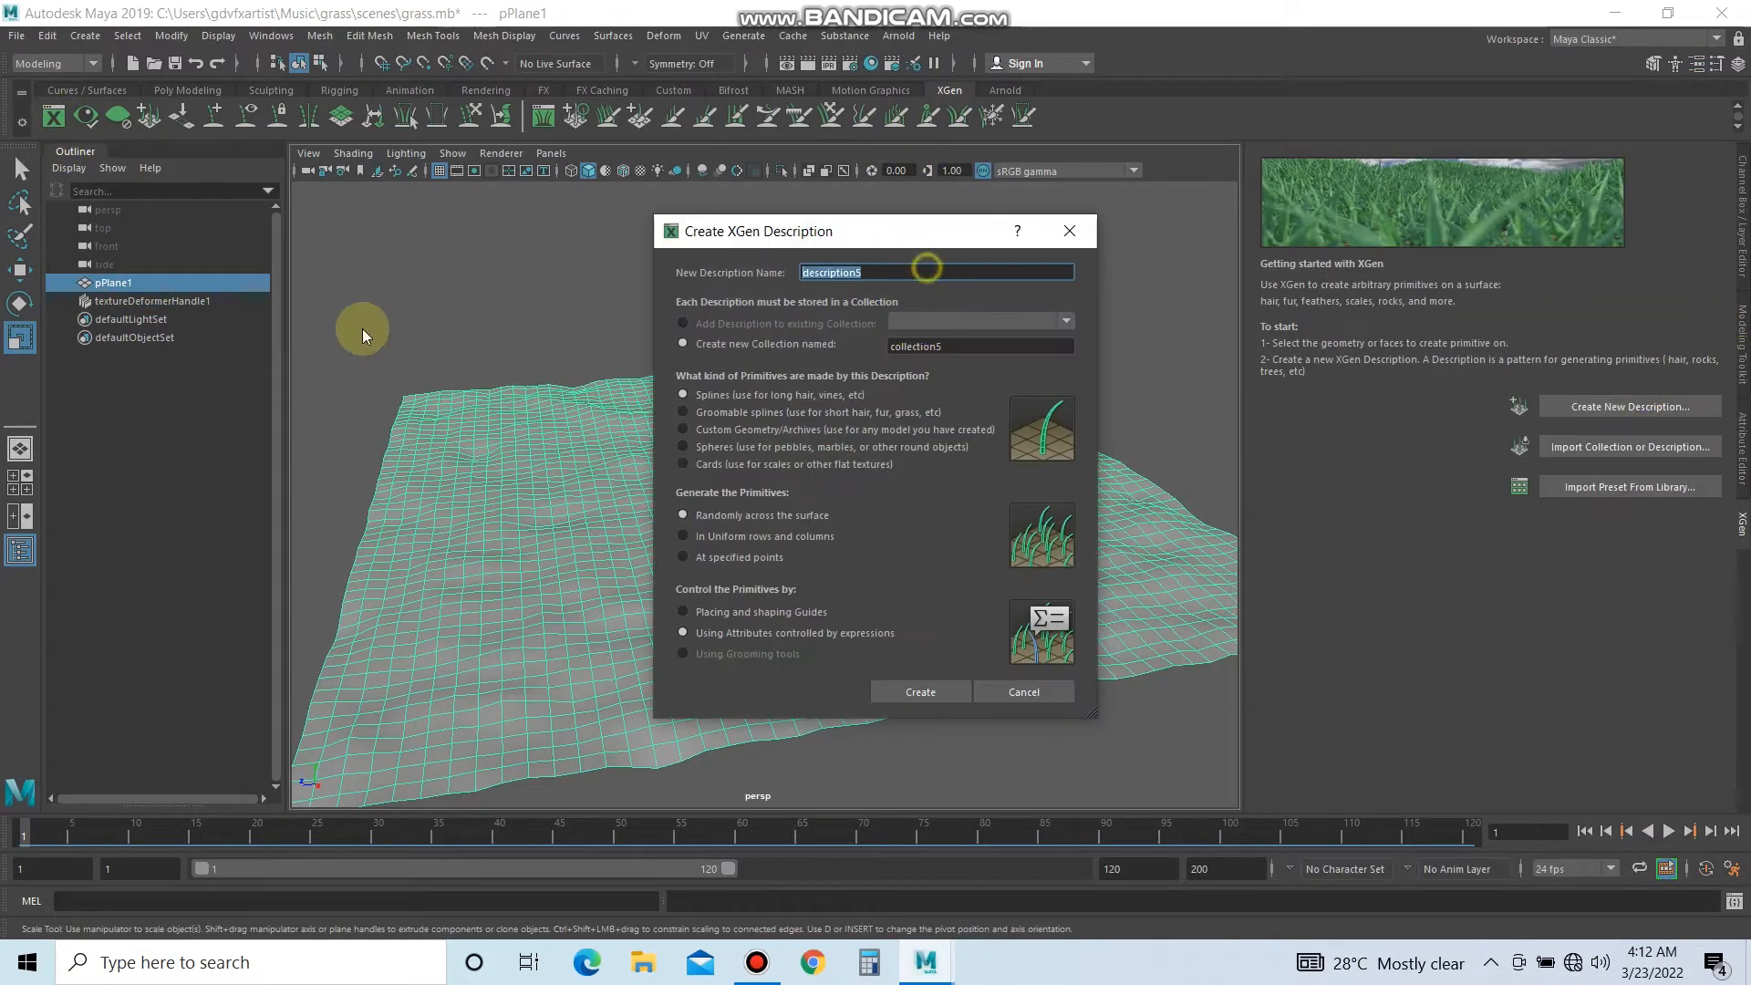
type("patch")
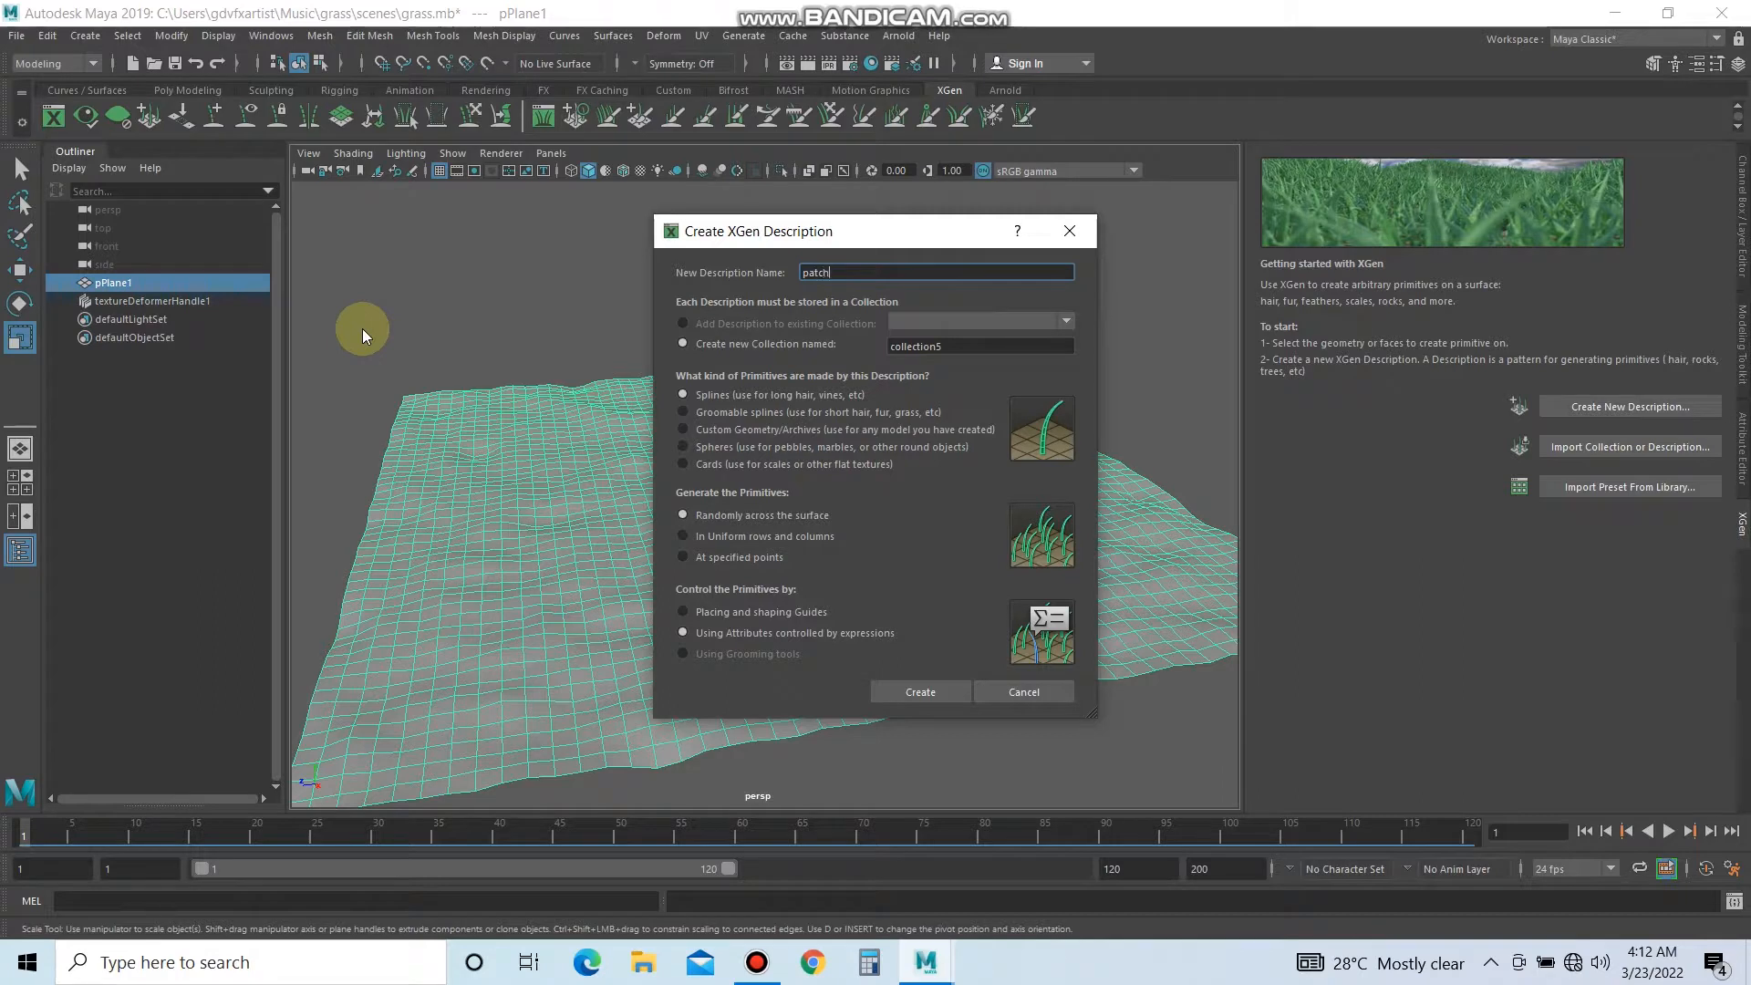
double_click(985, 347)
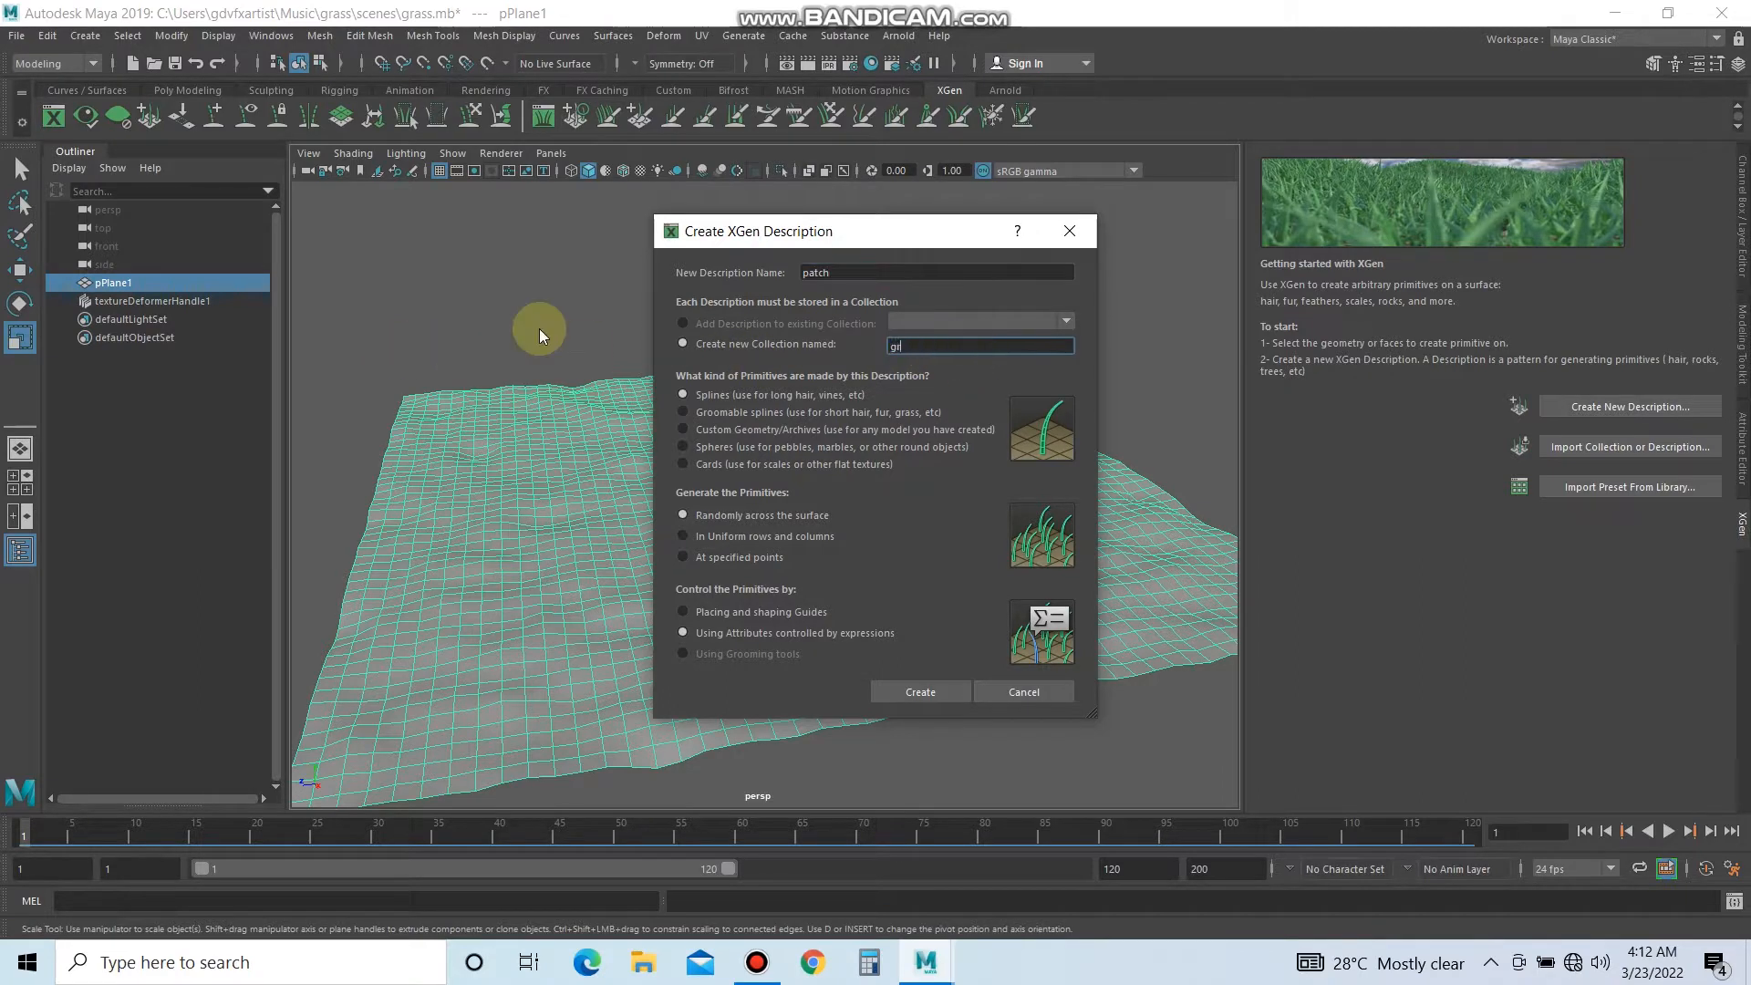
left_click(921, 691)
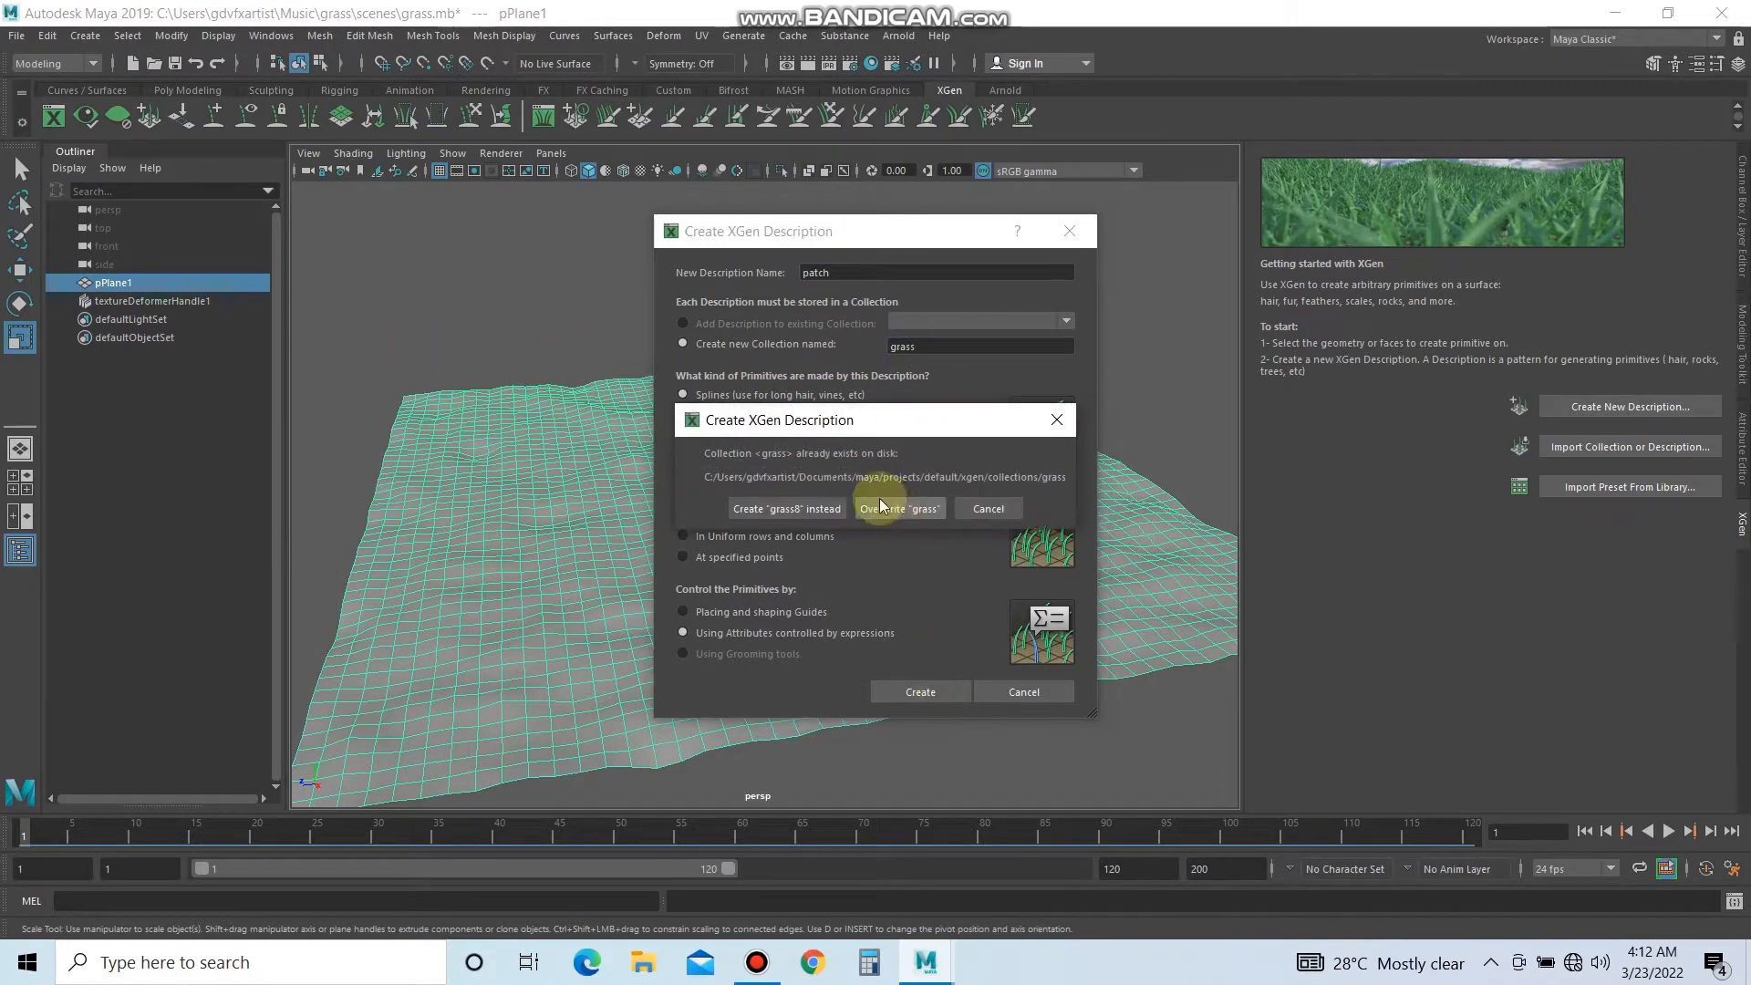
left_click(797, 501)
left_click(941, 508)
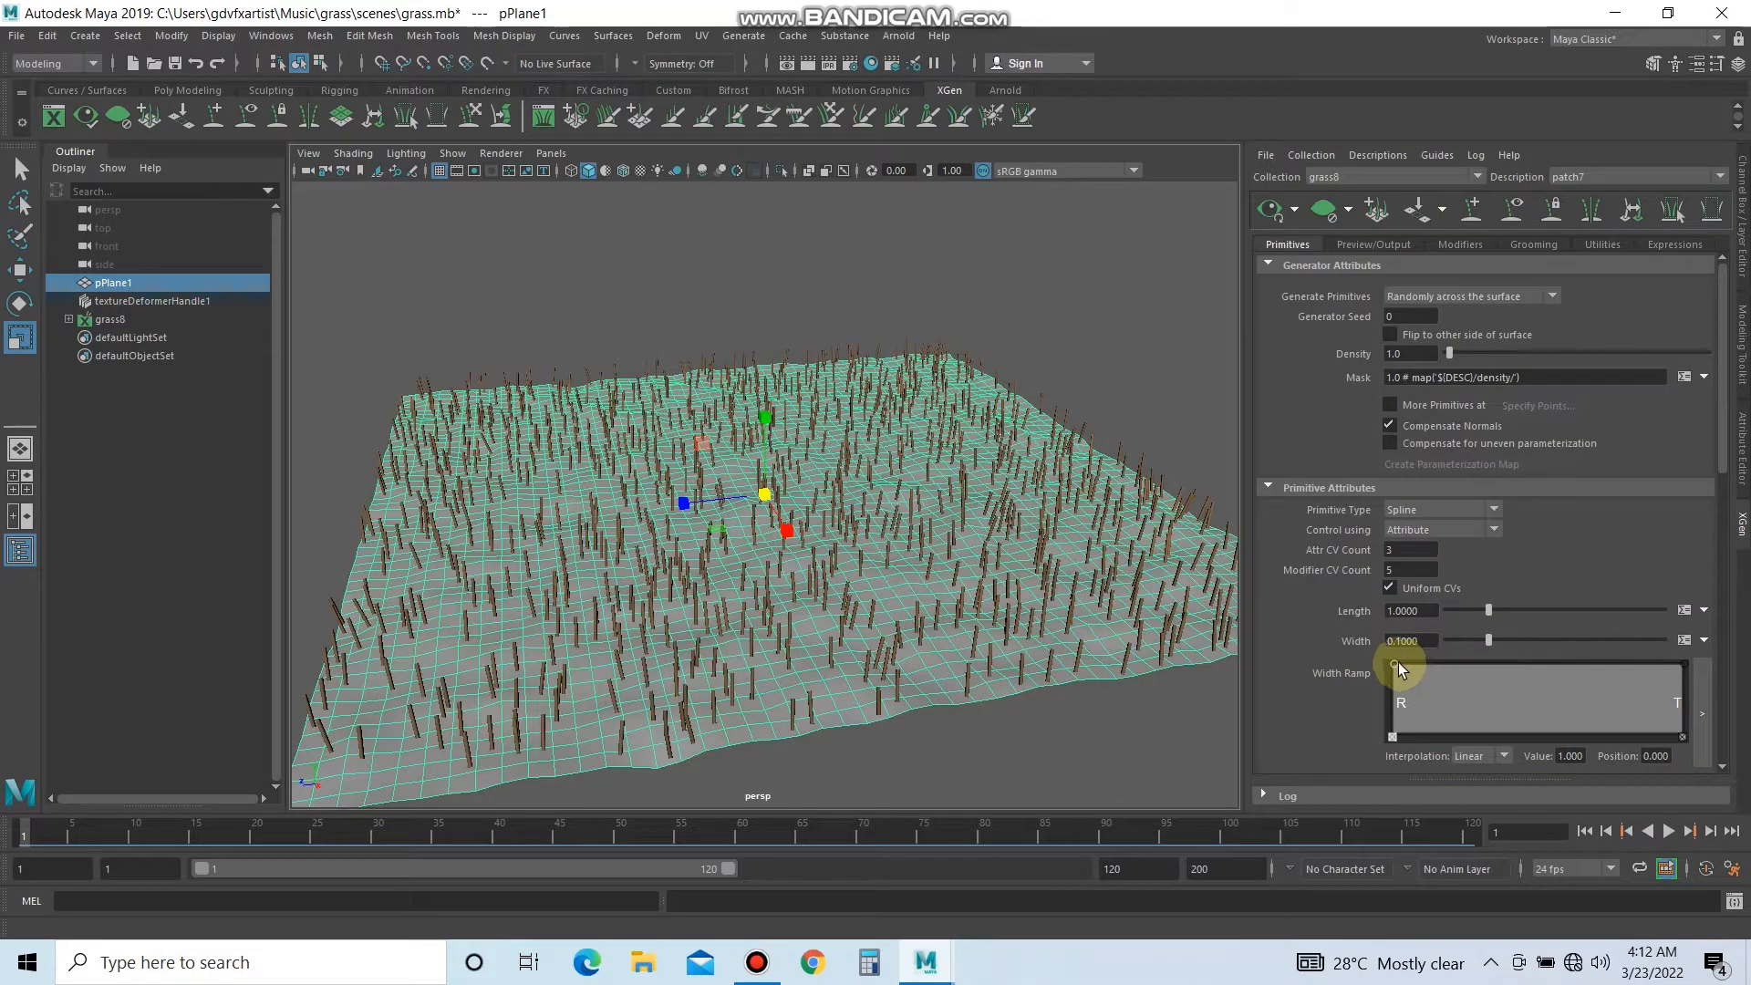
Randomize the spline length by changing its expression result to $a*rand(3,2,1), and set the Length to about 0.64.
left_click(1685, 610)
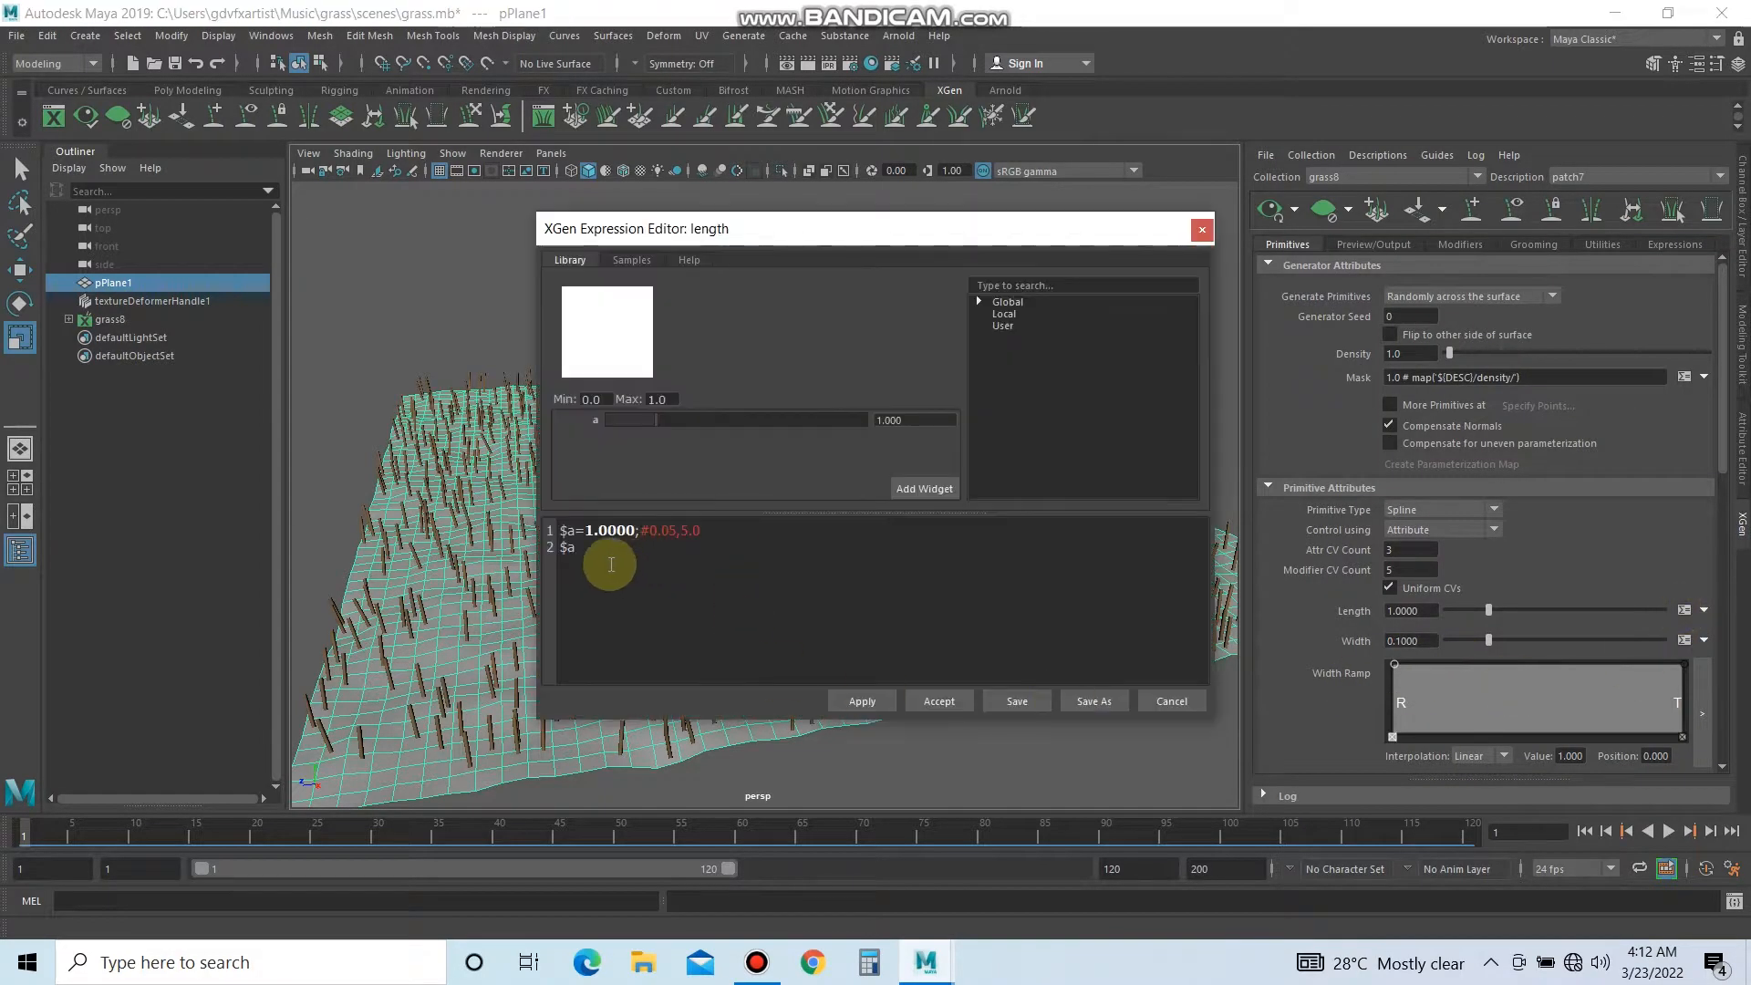
left_click(595, 553)
type("*r")
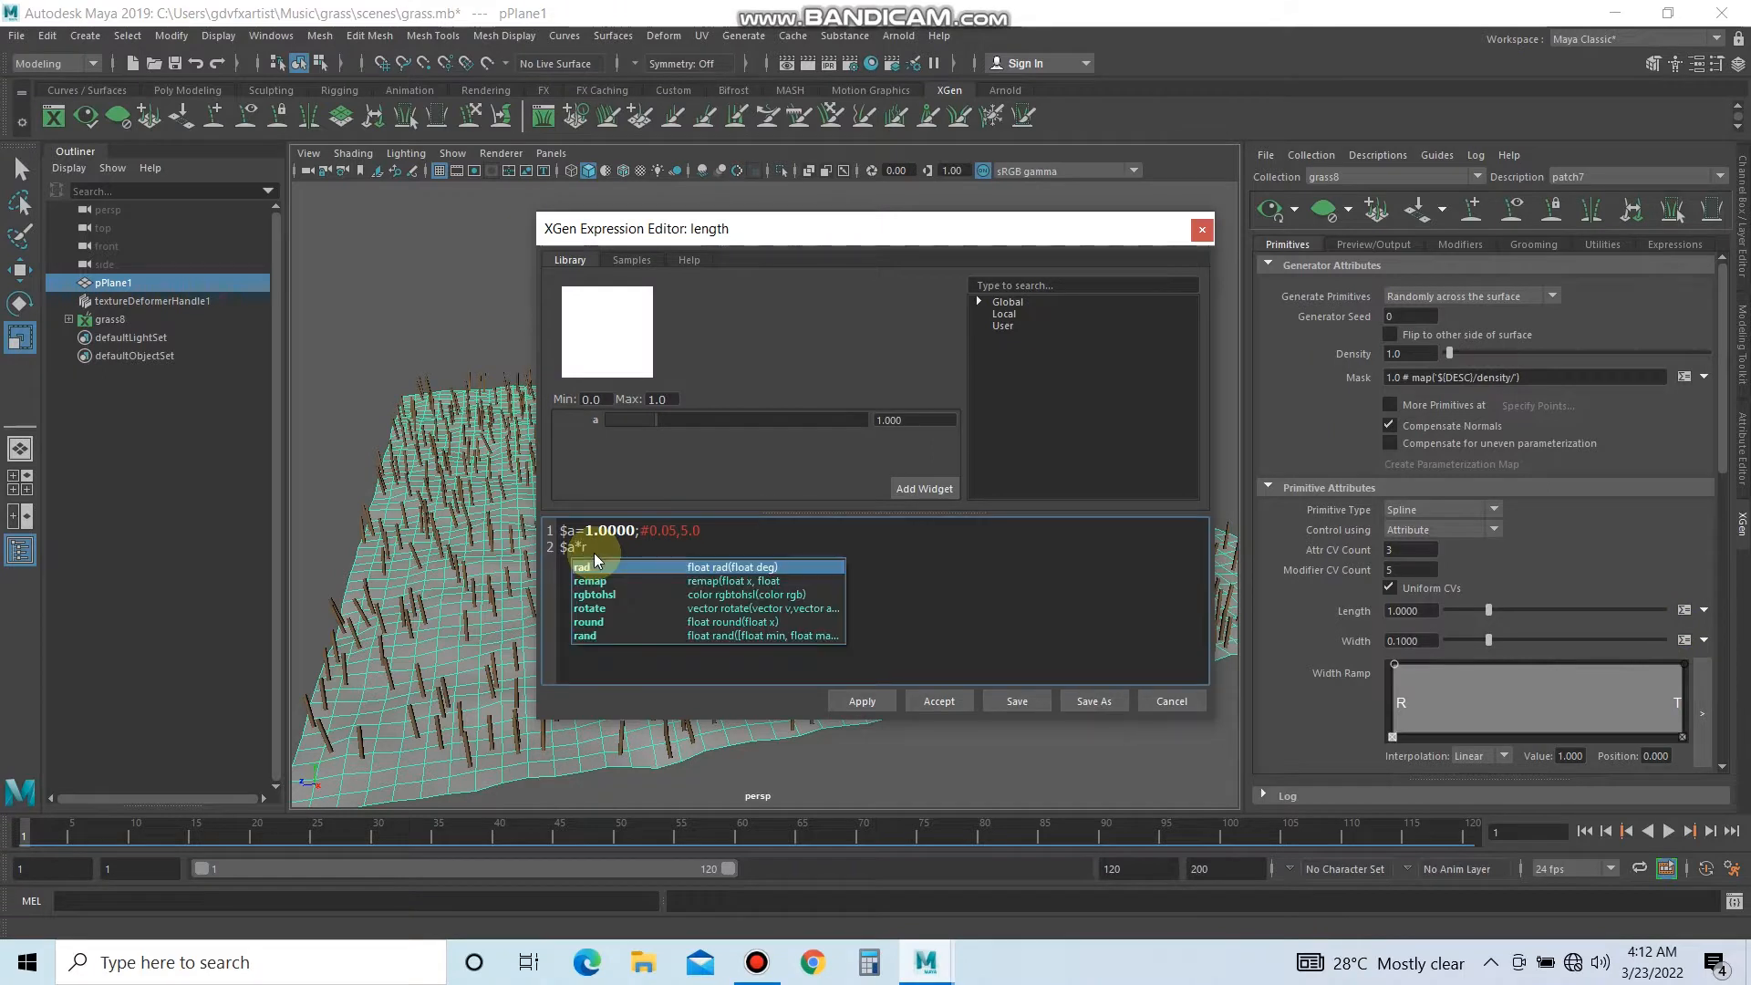
type("and(3,2,")
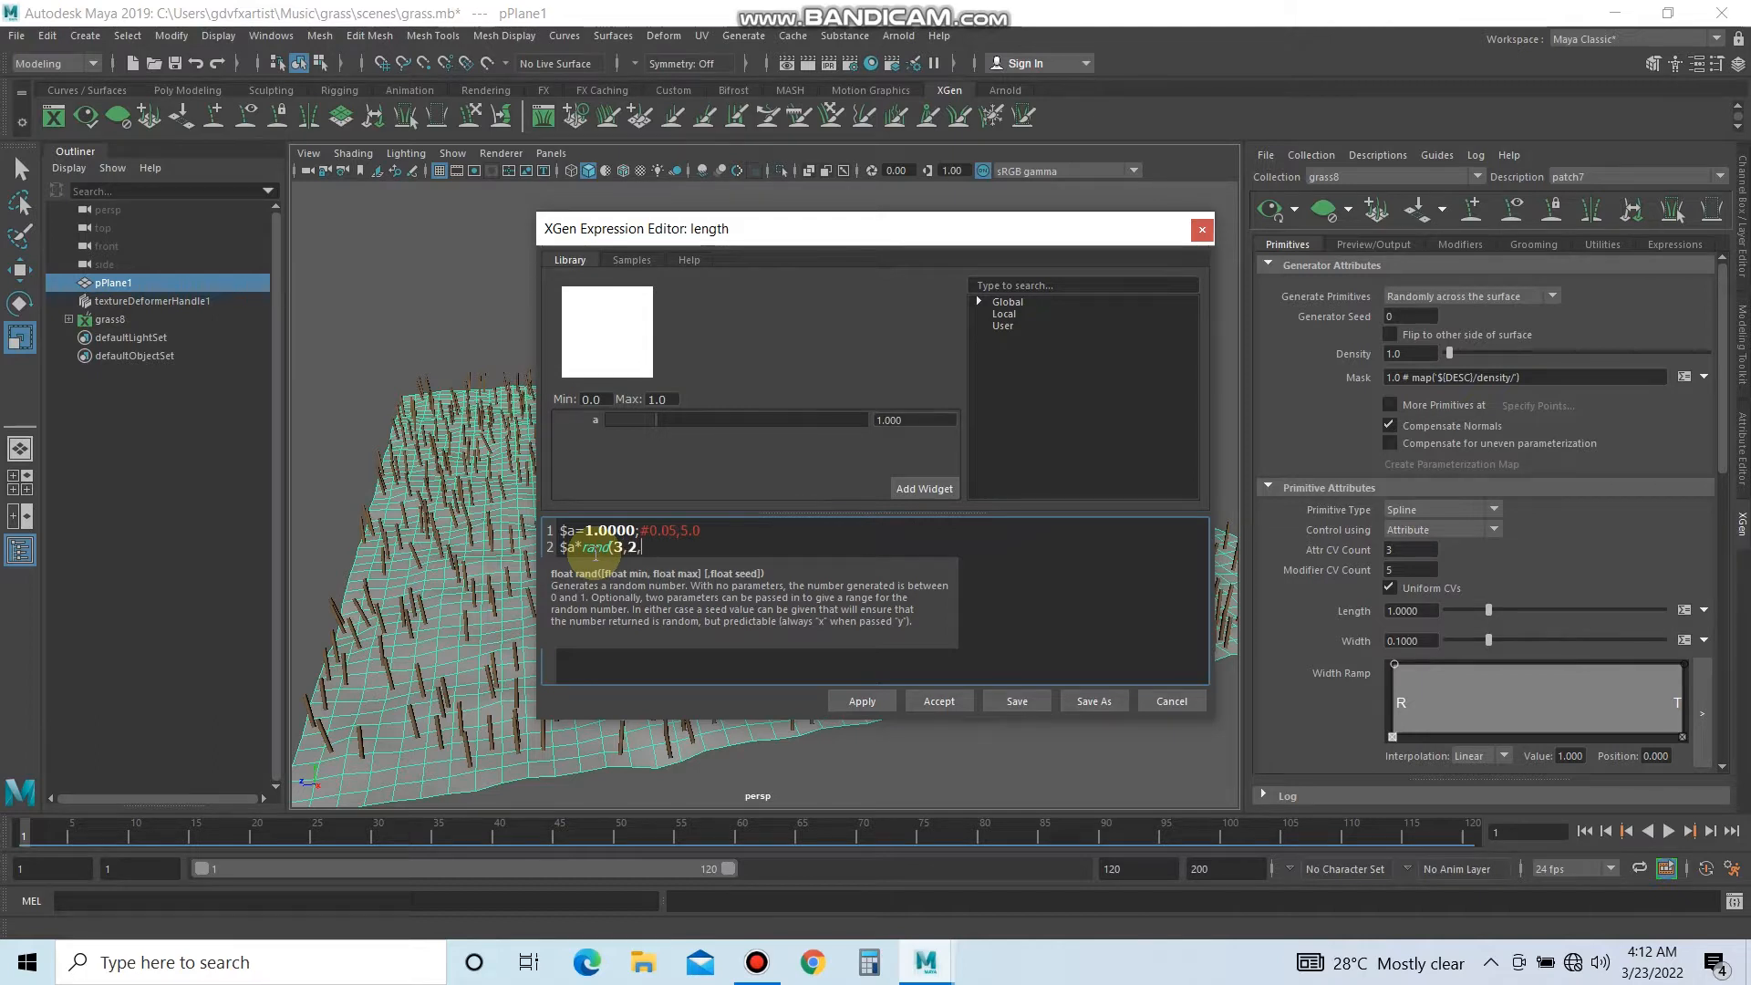
type("1)")
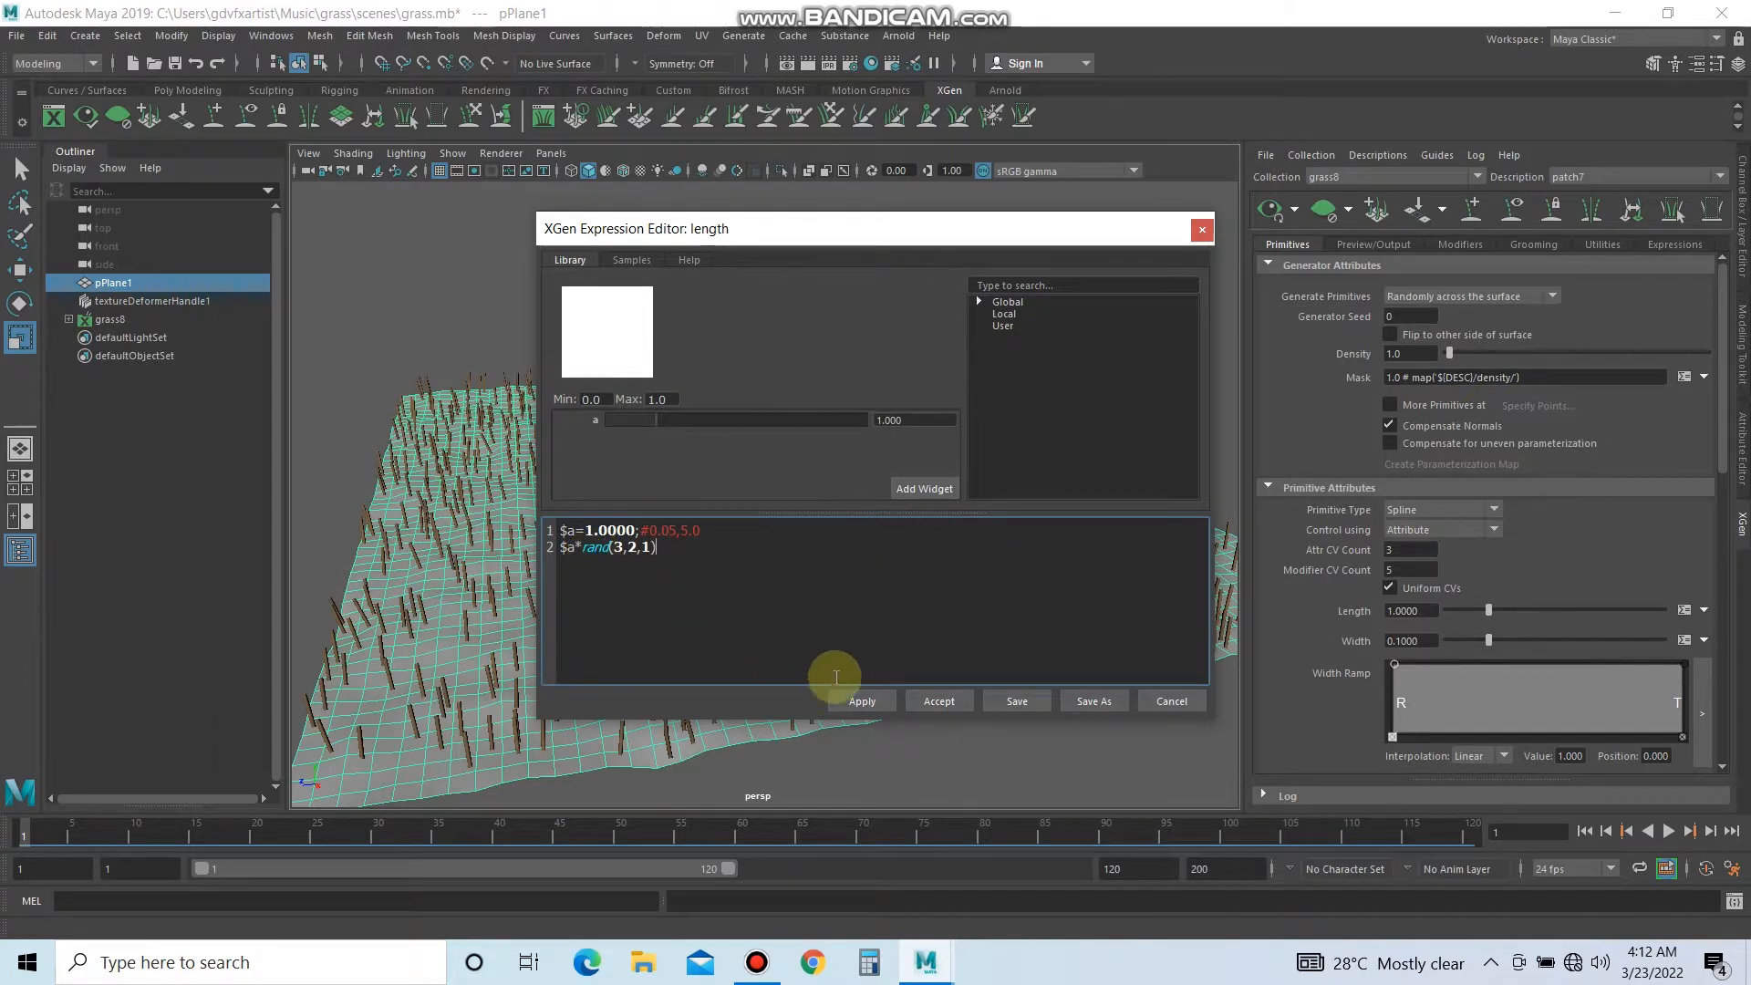
left_click(858, 700)
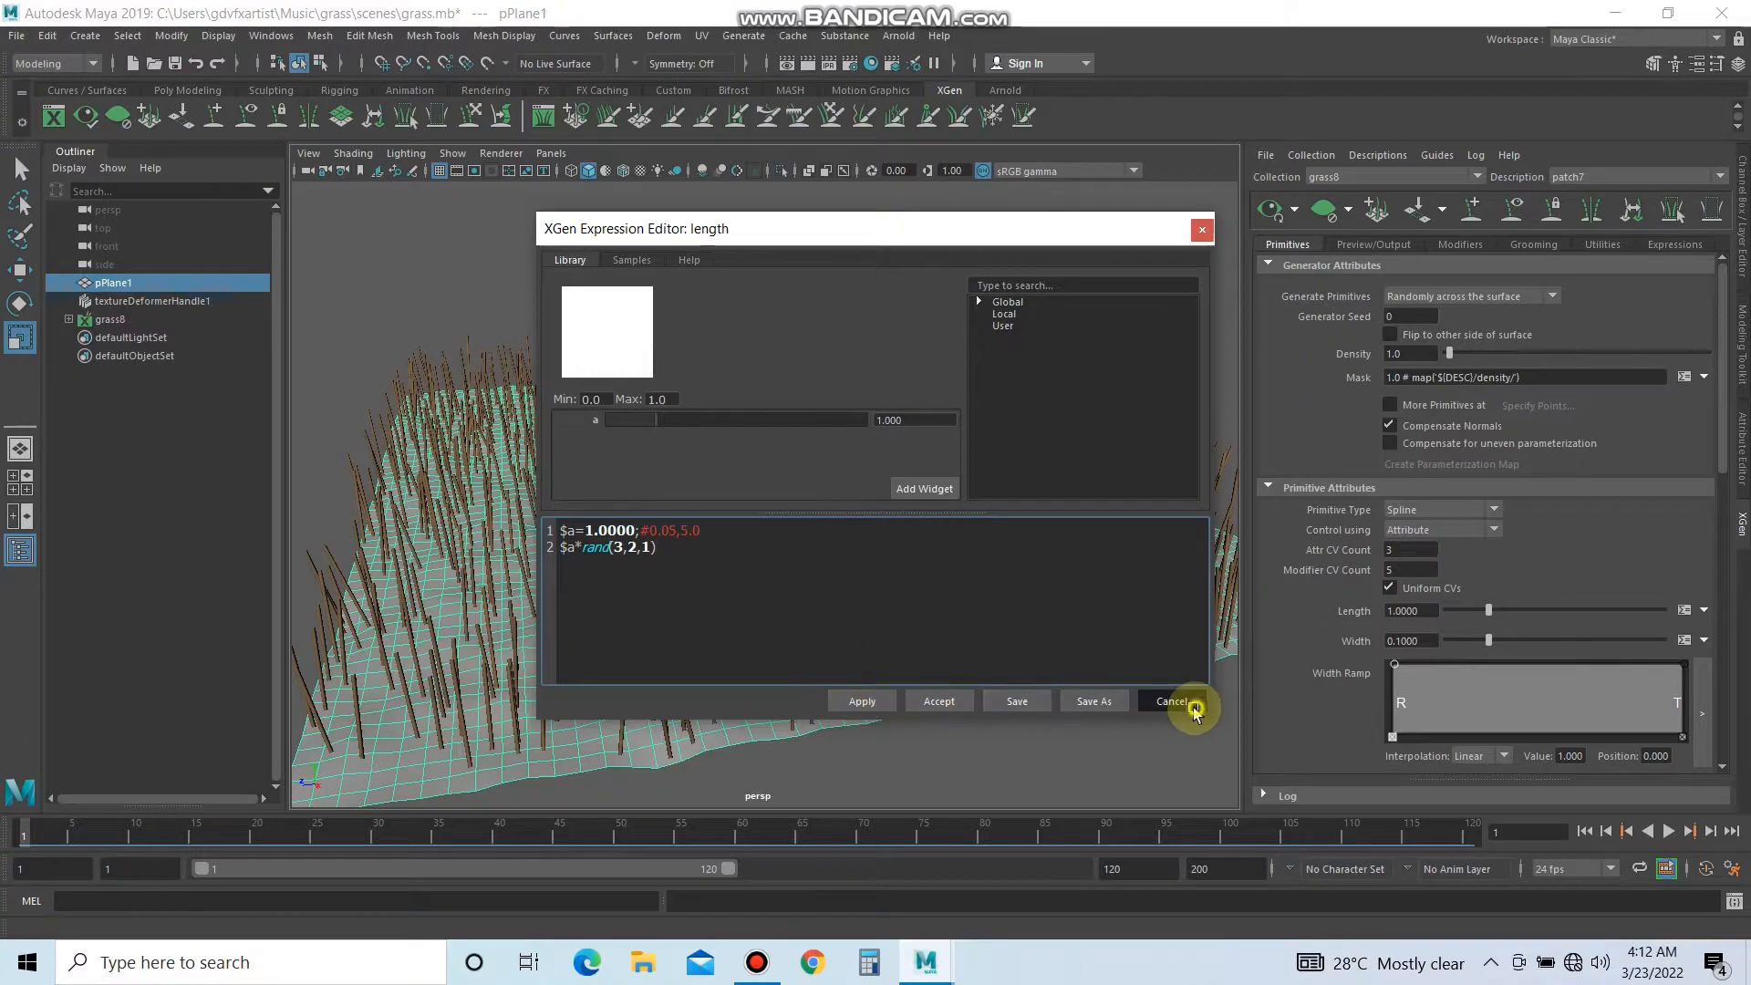
left_click(1193, 704)
left_click_drag(1480, 610, 1472, 609)
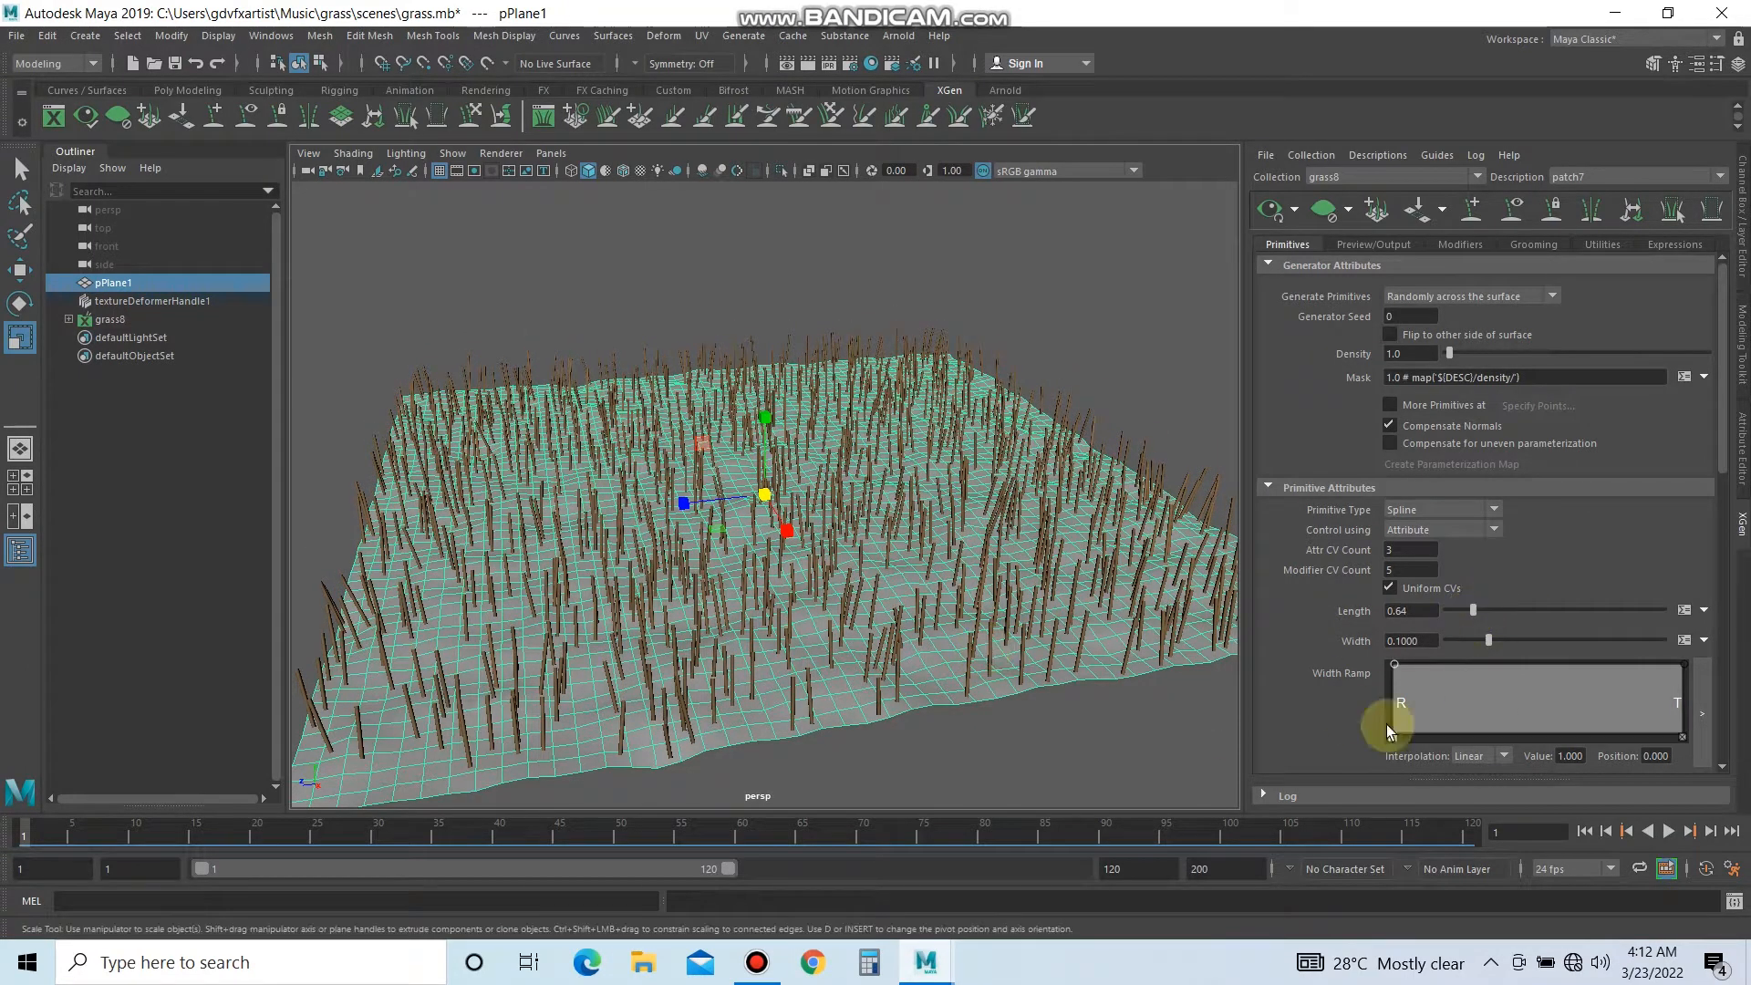
Shape the Width Ramp to narrow from root to tip, with the tip point at about value 0.118, position 1.000.
left_click_drag(1394, 665, 1485, 692)
left_click_drag(1596, 684, 1681, 702)
scroll(1086, 716, "up", 5)
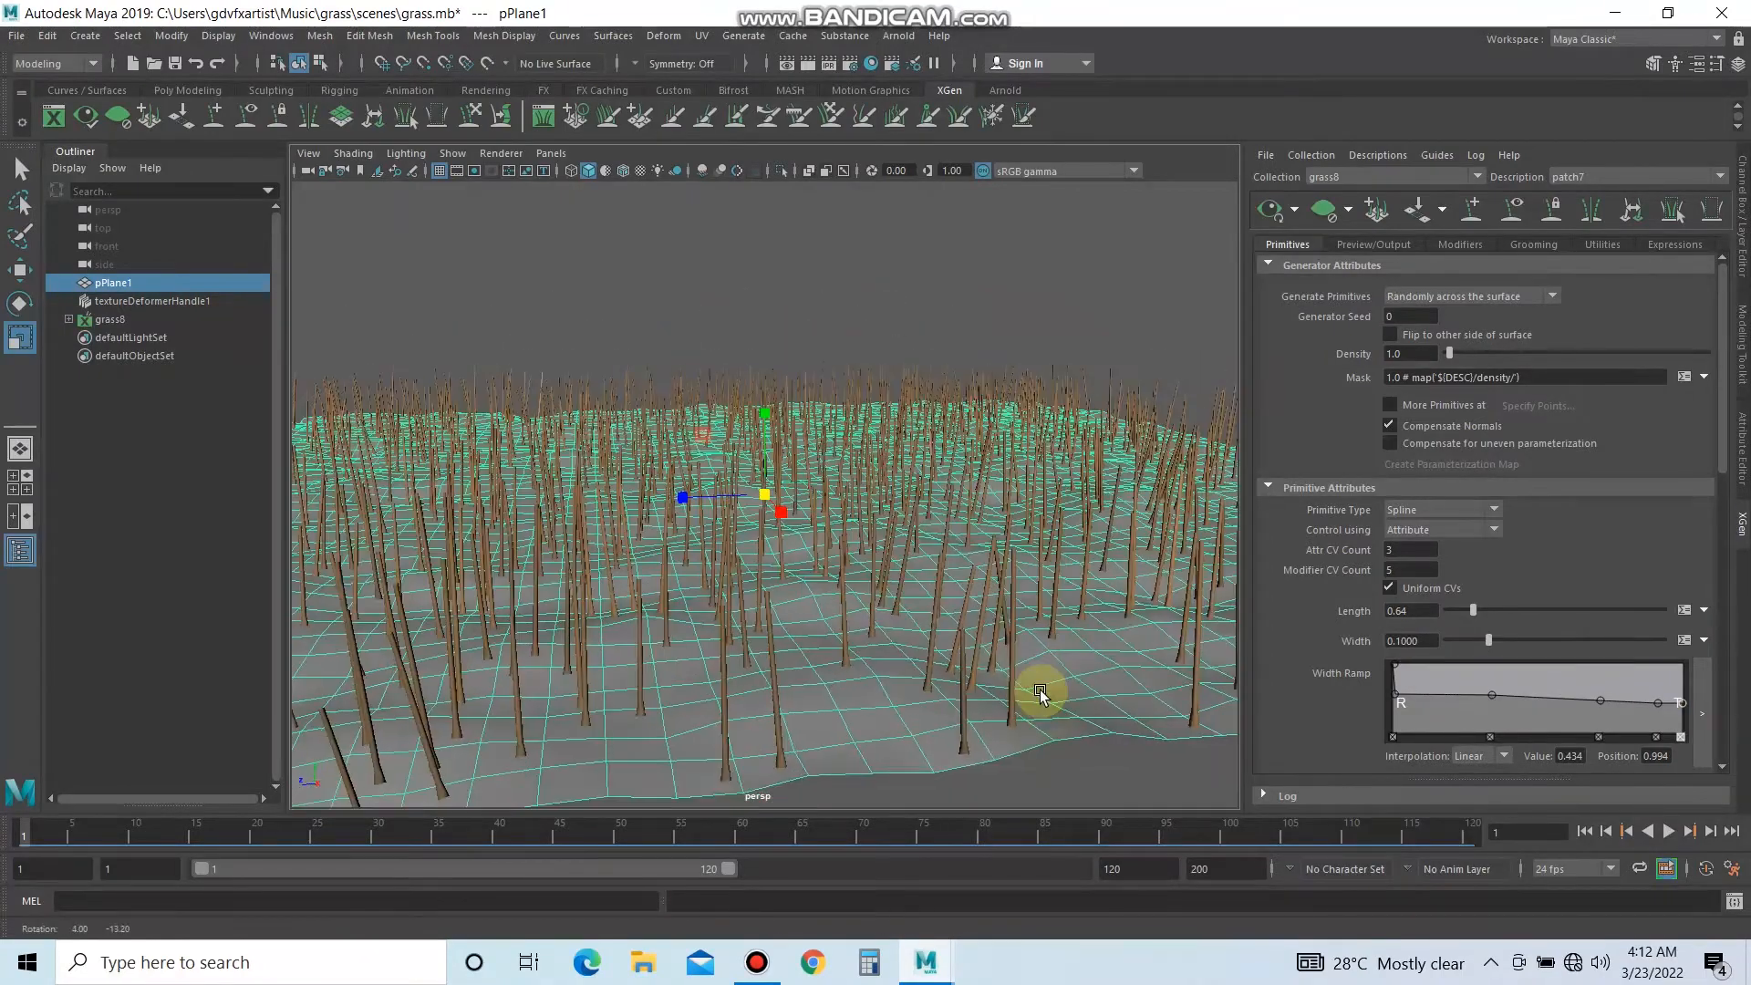
left_click_drag(1681, 703, 1690, 729)
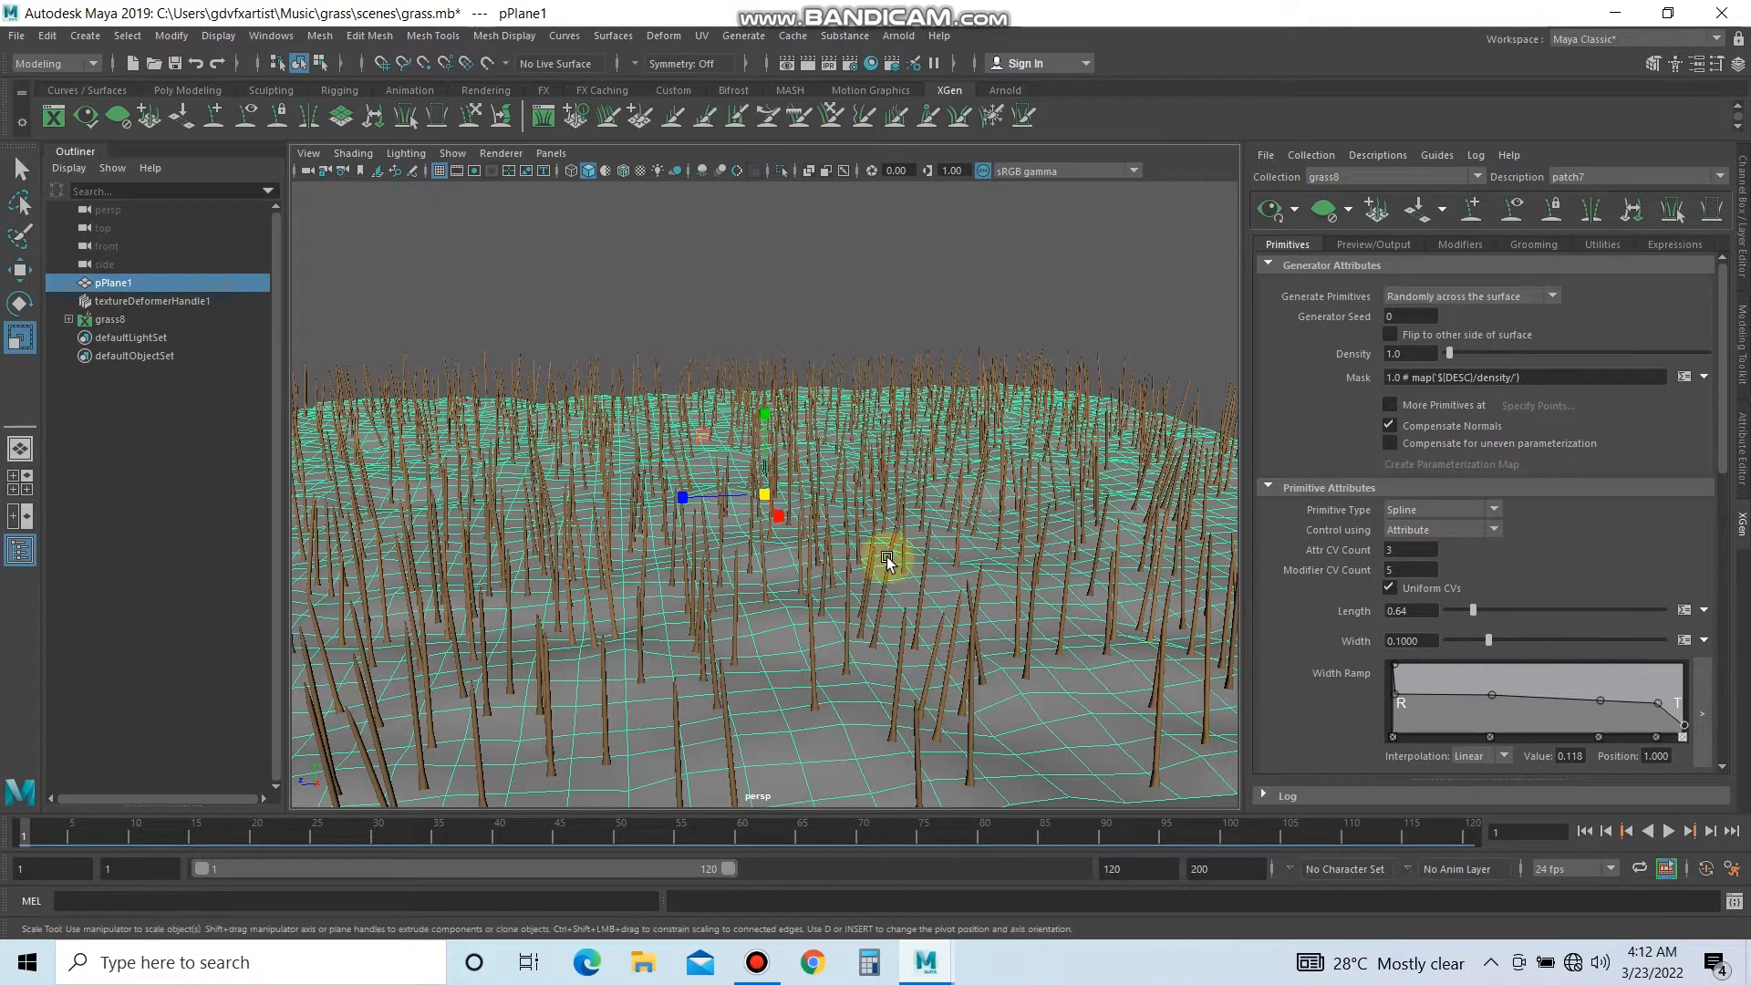
Bend the splines with Bend U at about 0.435 and Bend V at about -0.265, and set Around N to about -20.68.
scroll(1514, 522, "down", 10)
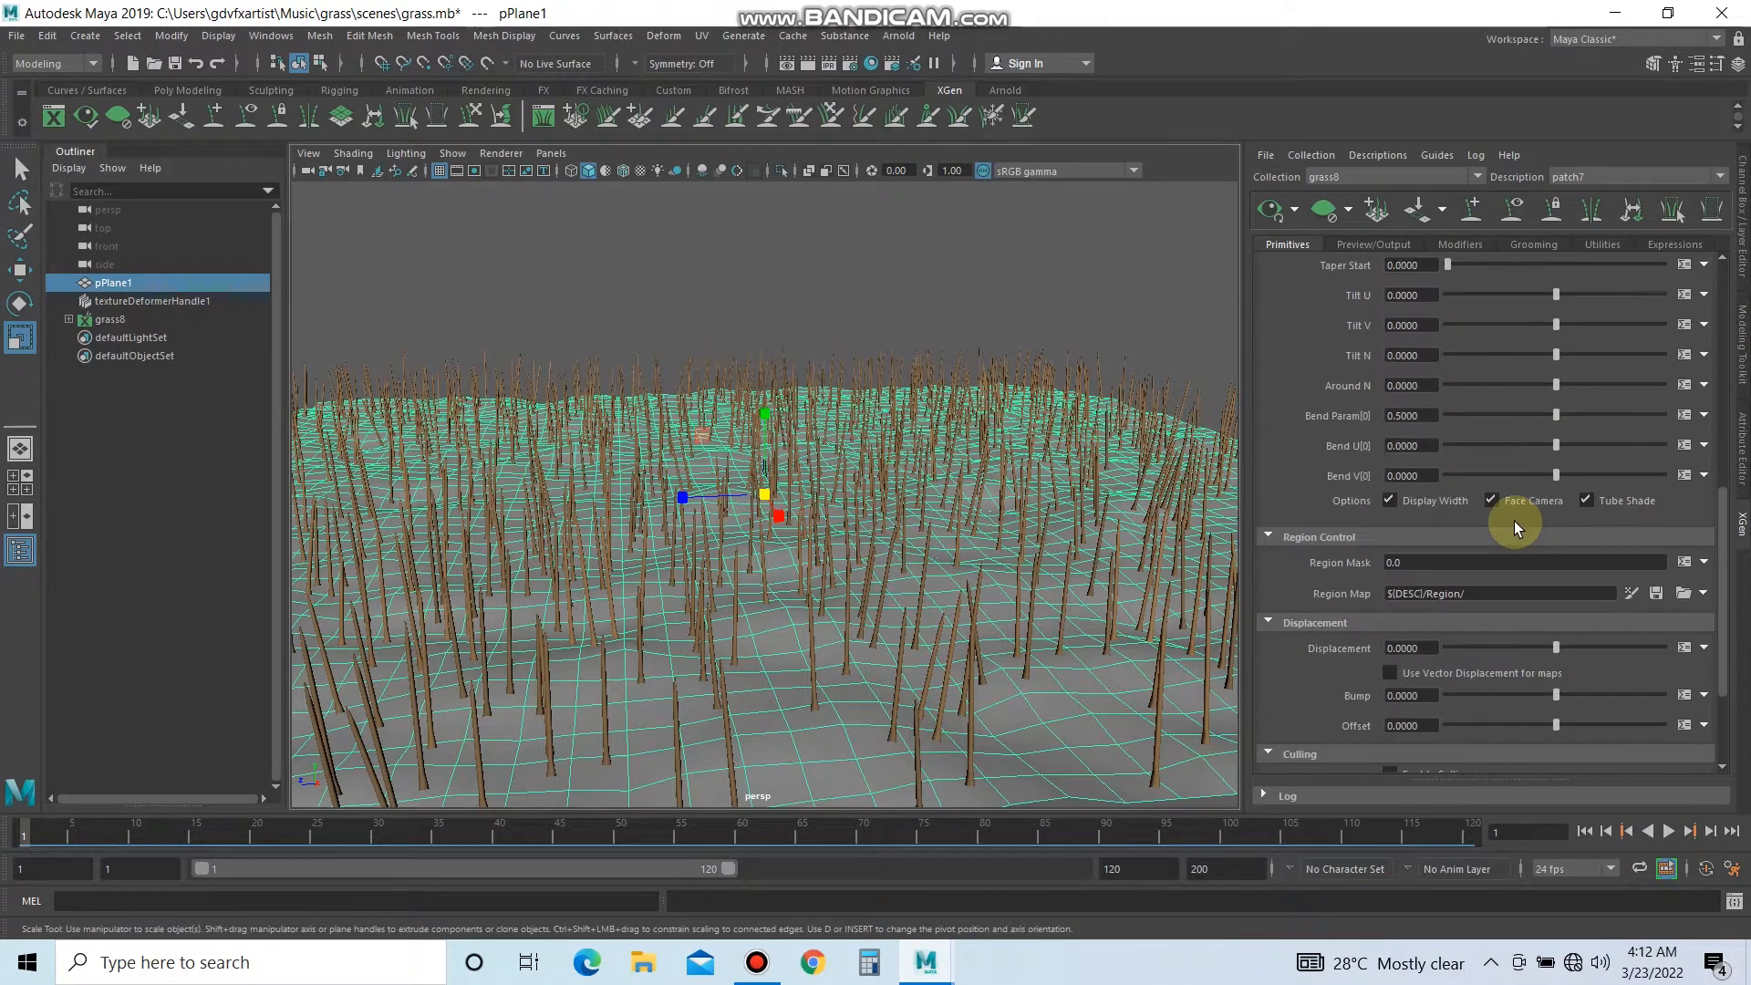
mouse_move(1557, 469)
left_mouse_down()
mouse_move(1536, 469)
mouse_move(1577, 443)
left_mouse_up()
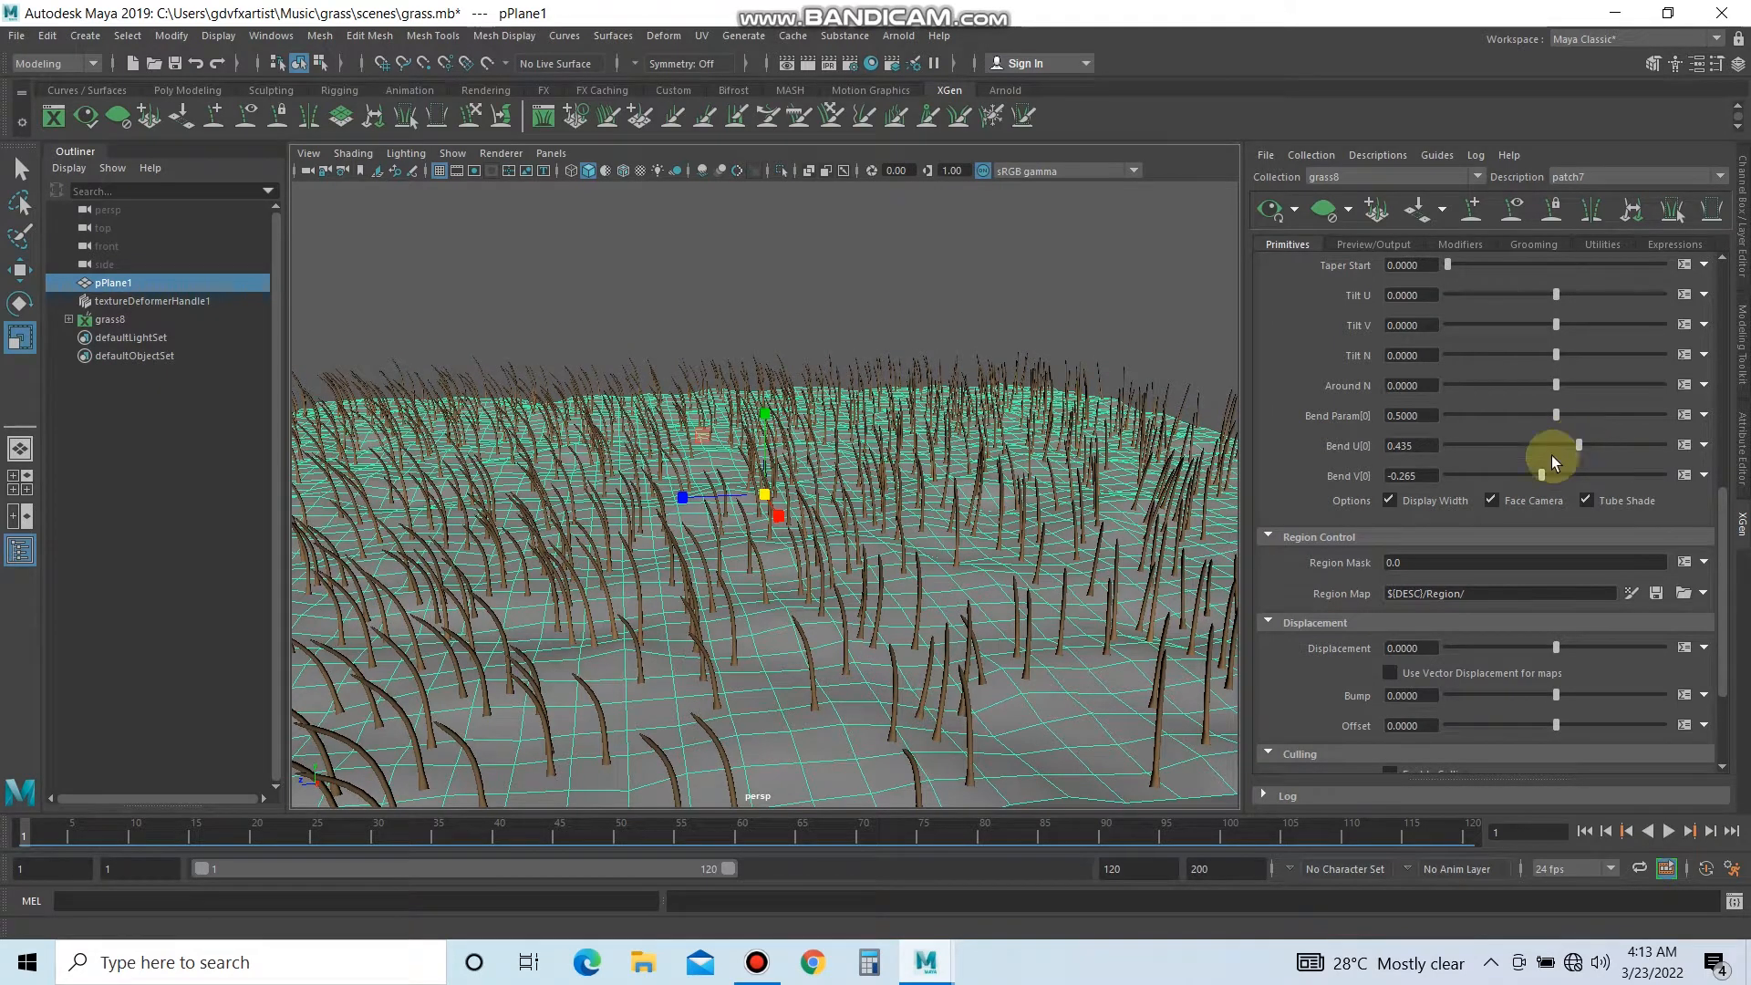
scroll(1498, 389, "up", 5)
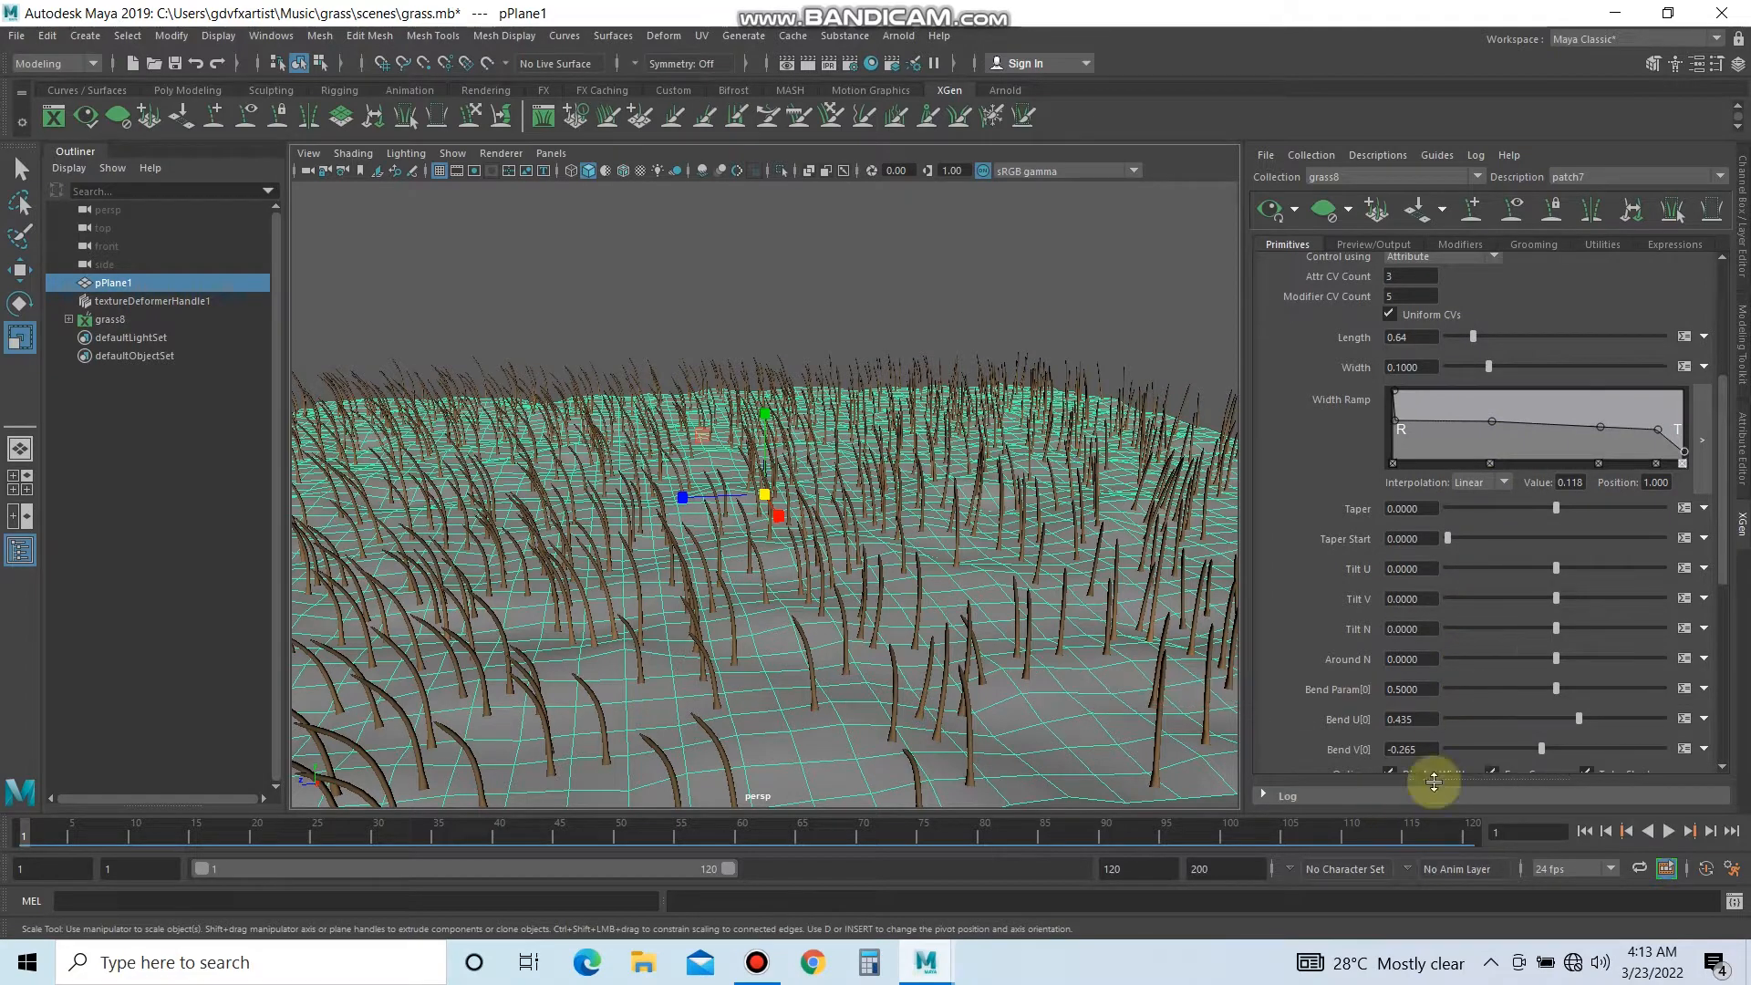
left_click_drag(1557, 657, 1540, 653)
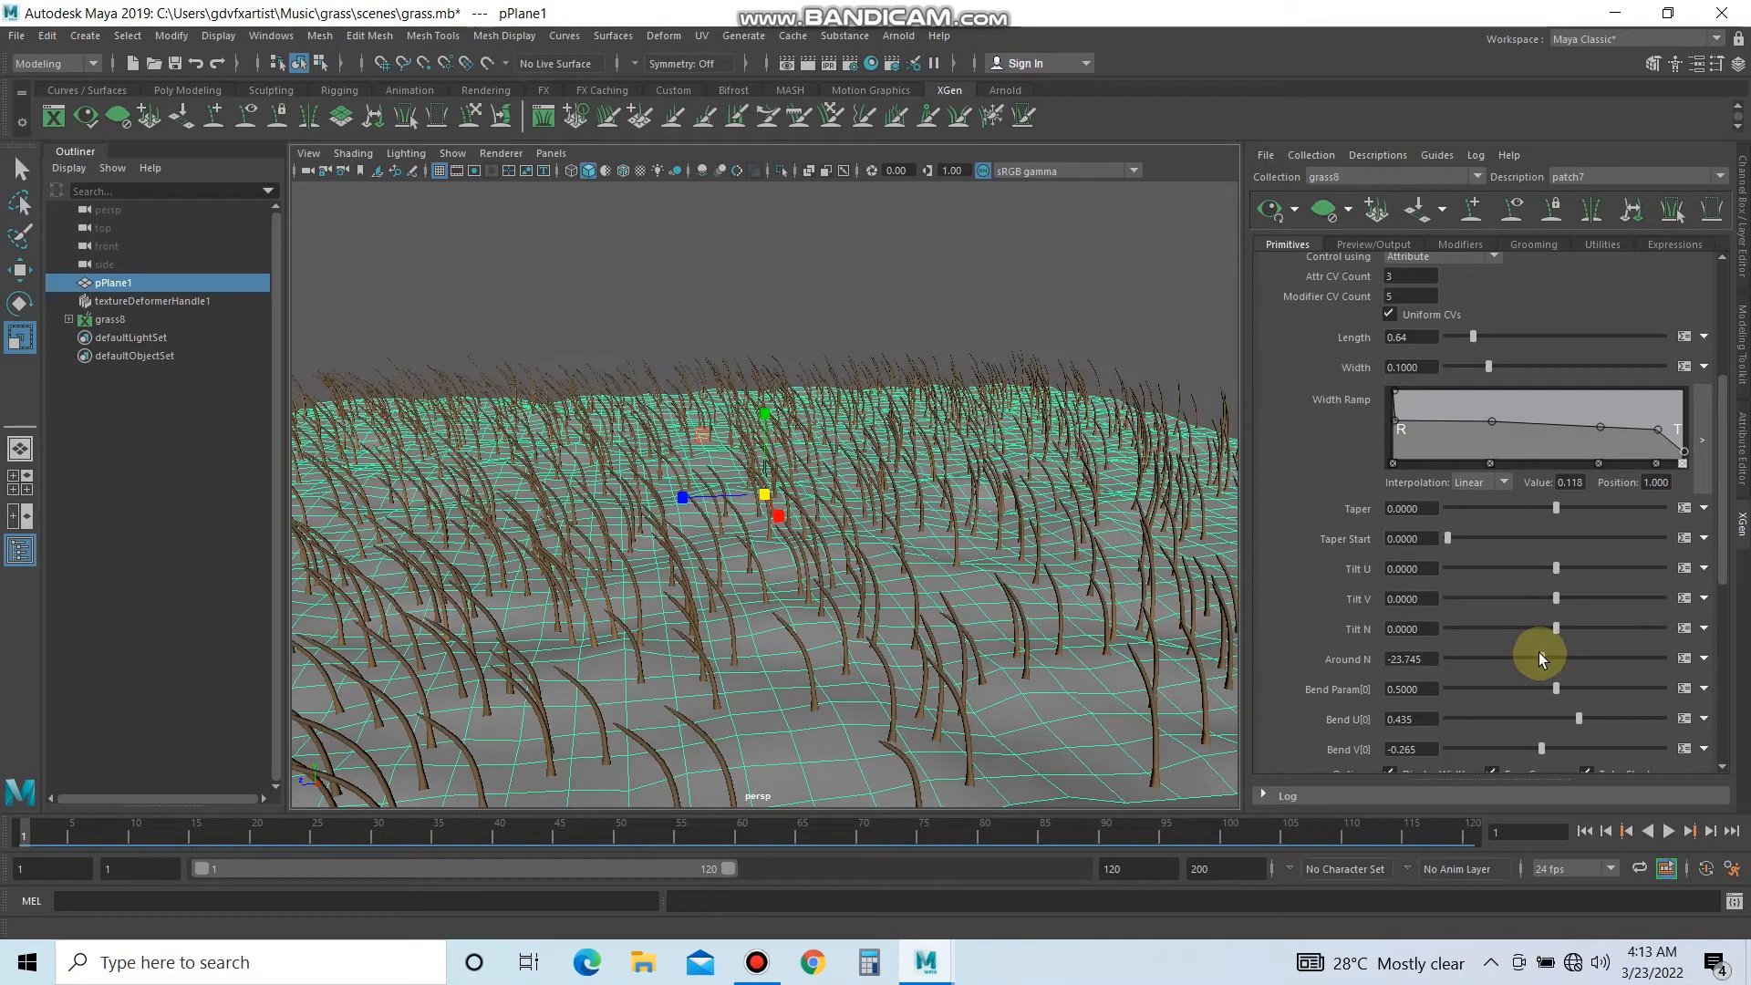
Randomize the splines' Around N by changing its expression result to $a*rand(10,20,30) and applying it.
left_click(1683, 658)
left_click(586, 536)
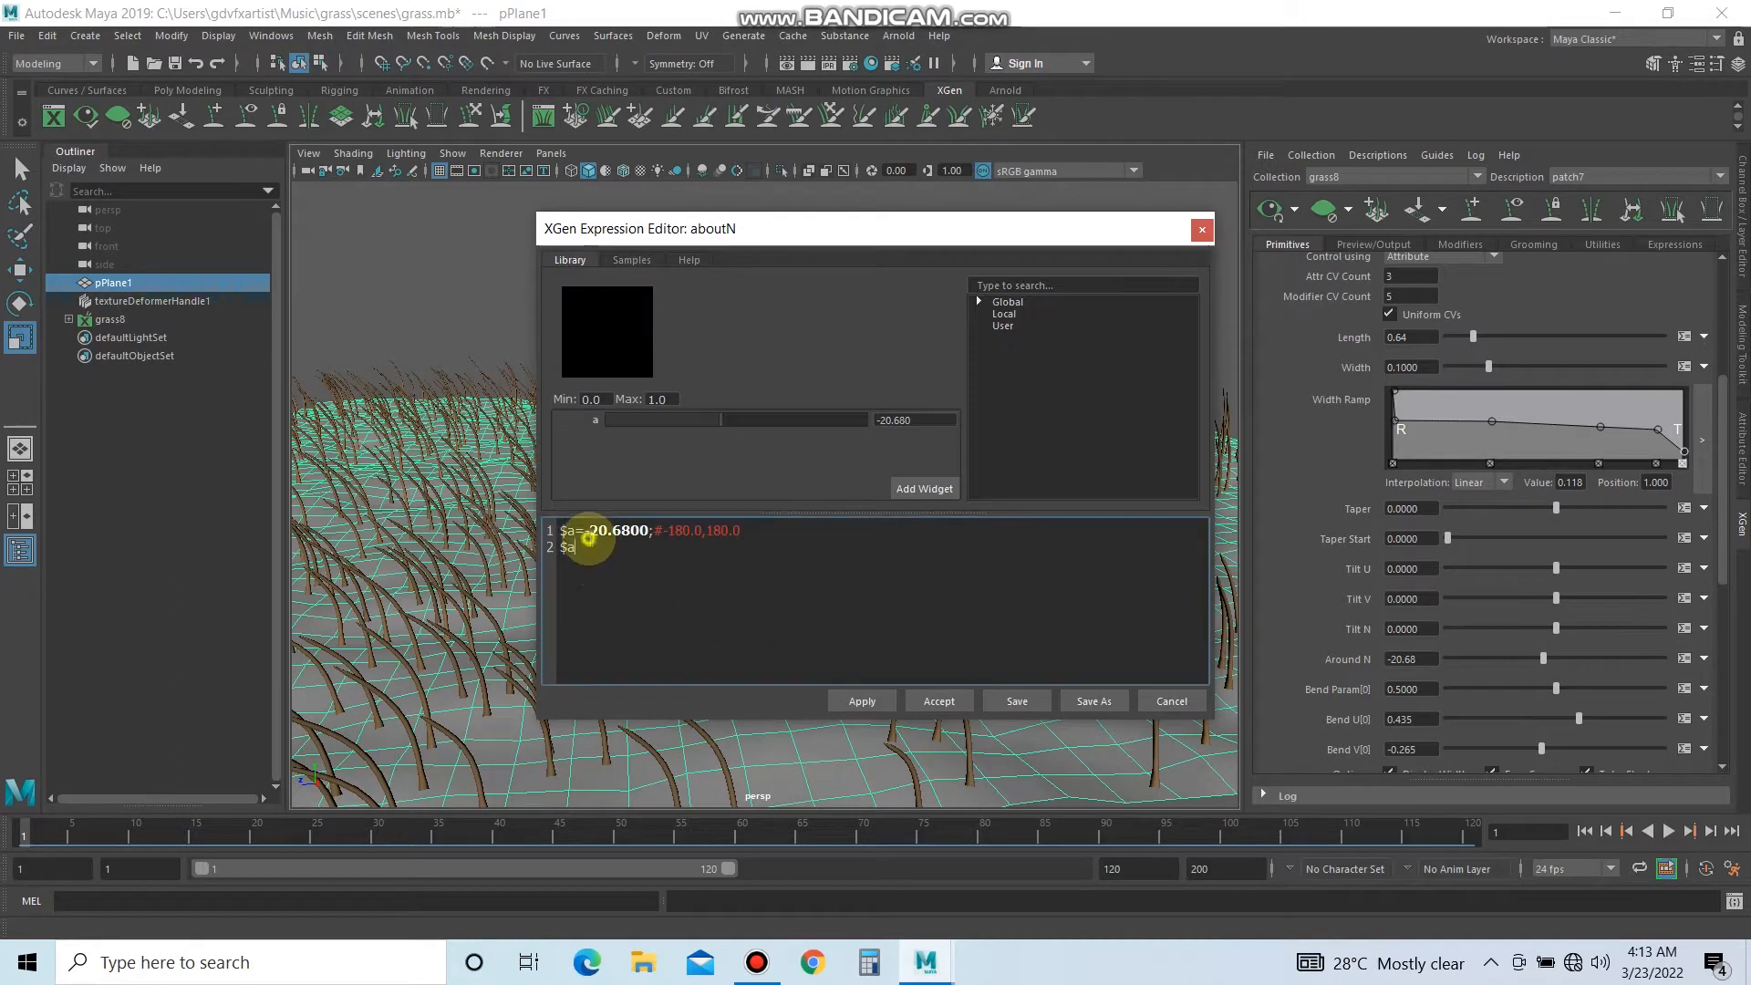
type("*rand")
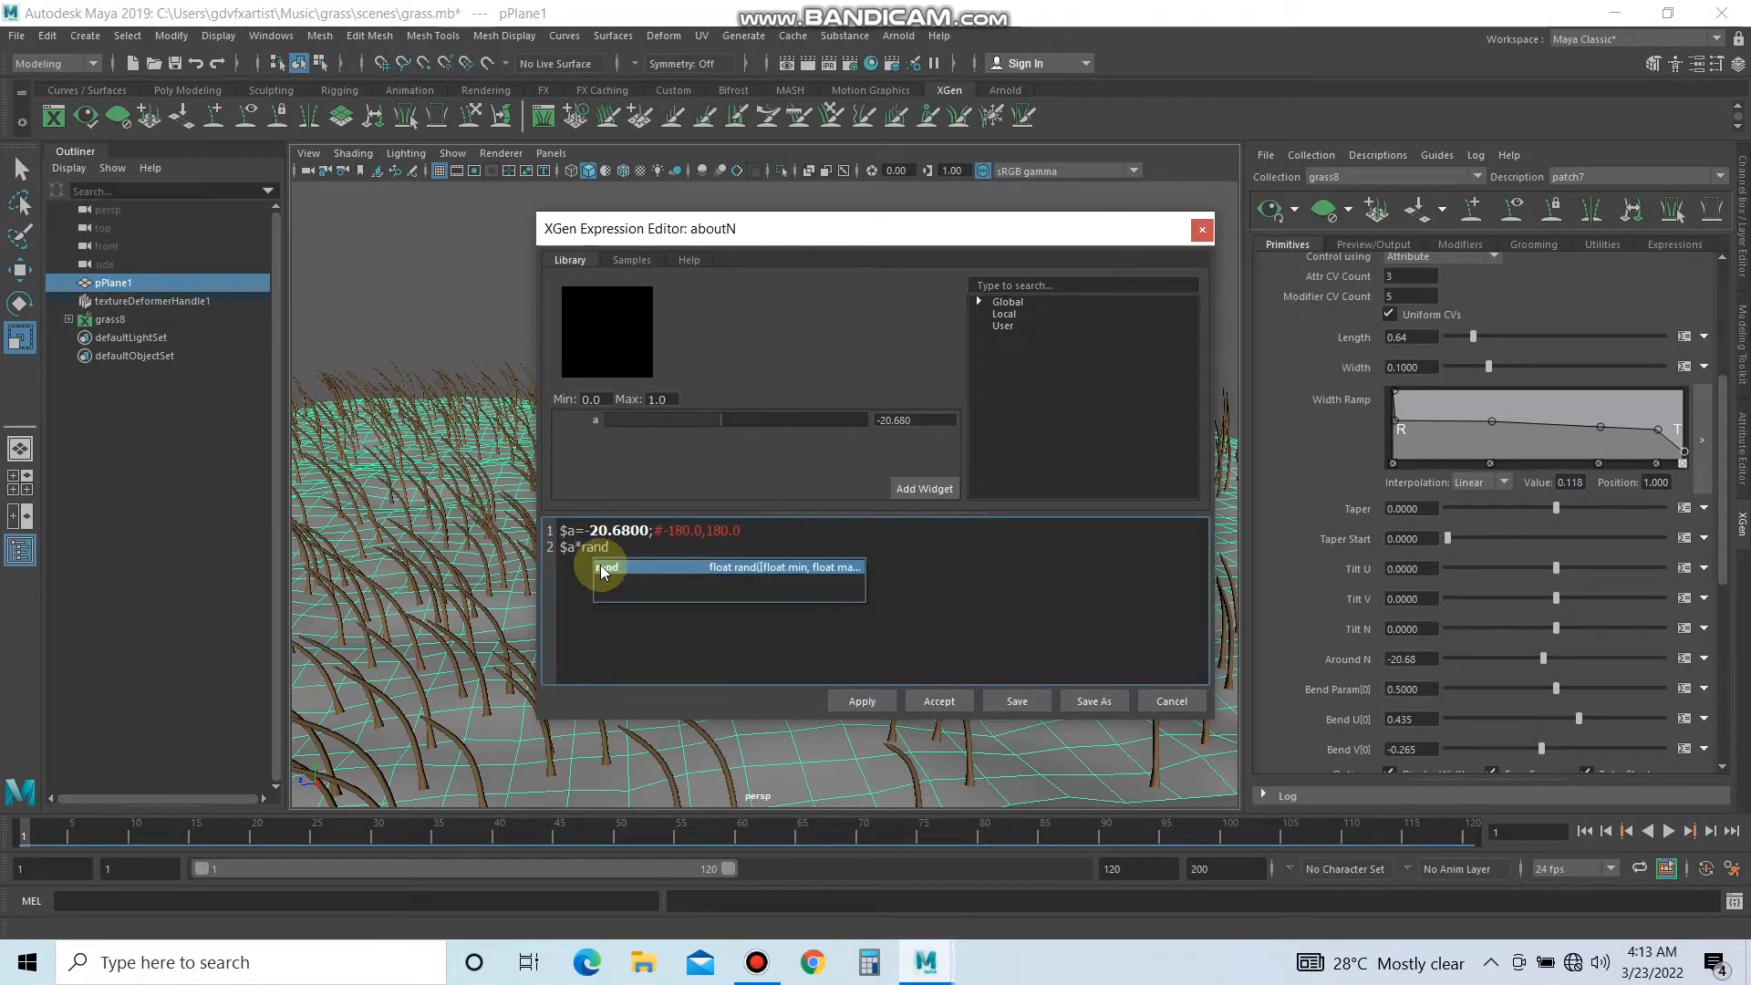
left_click(602, 569)
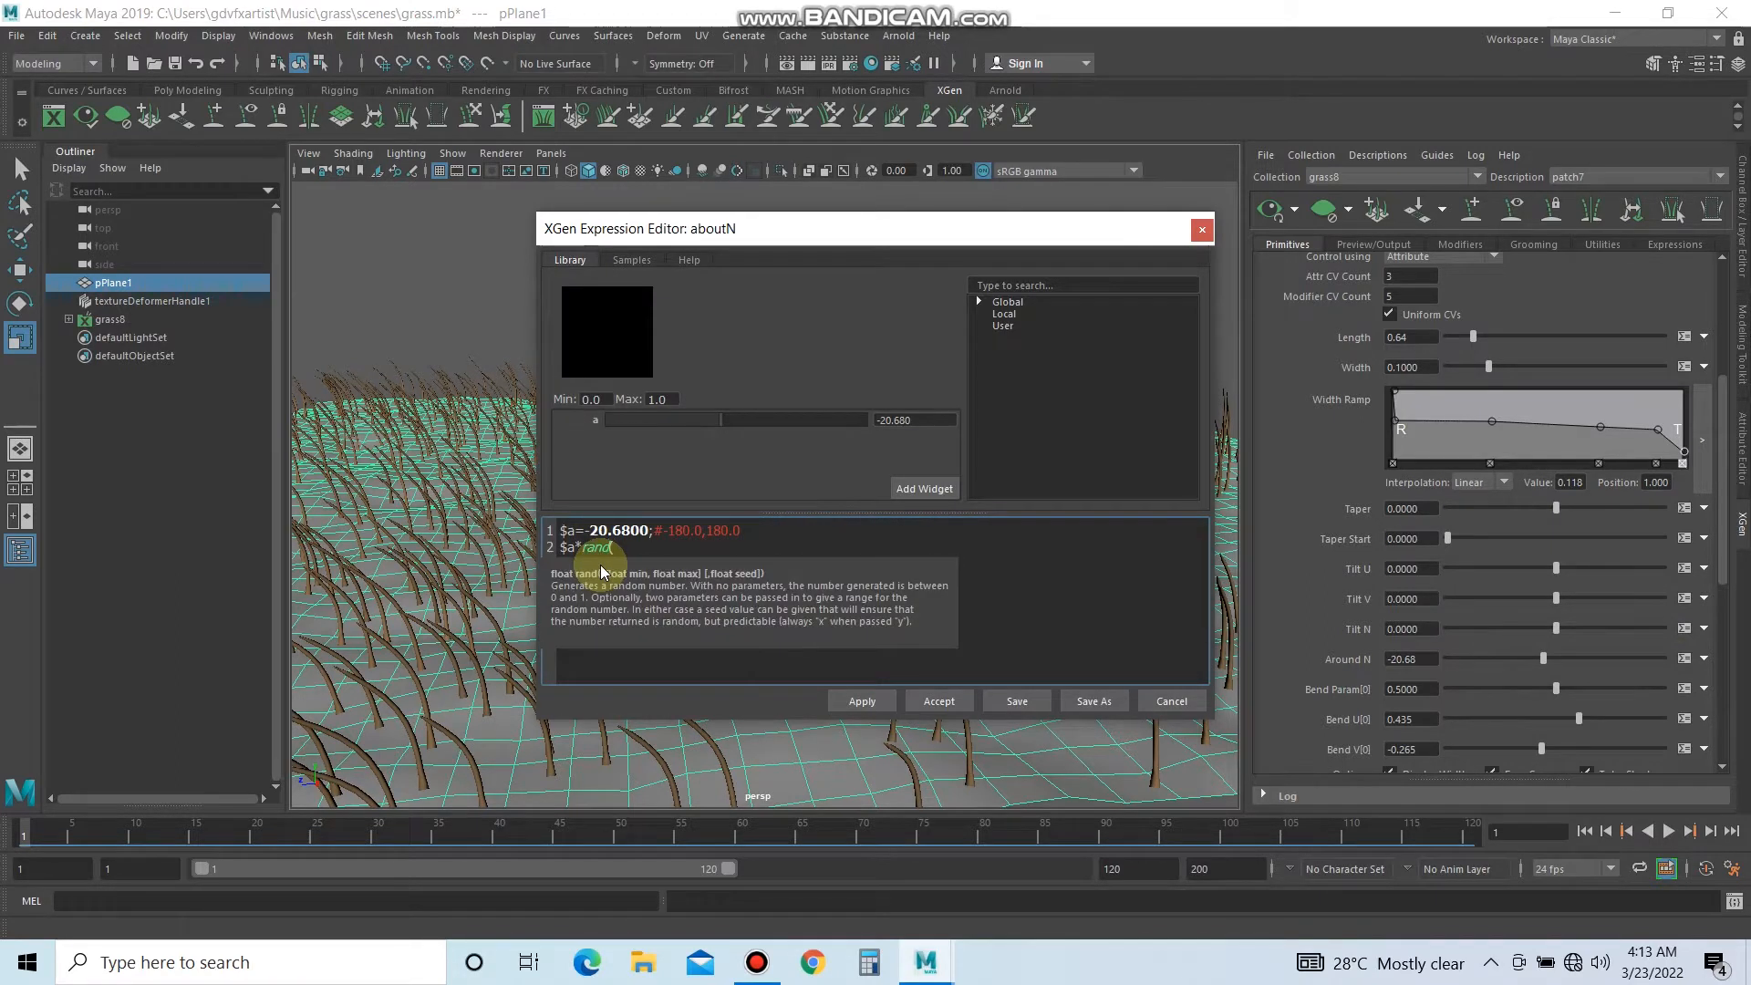
type("10,20,30)")
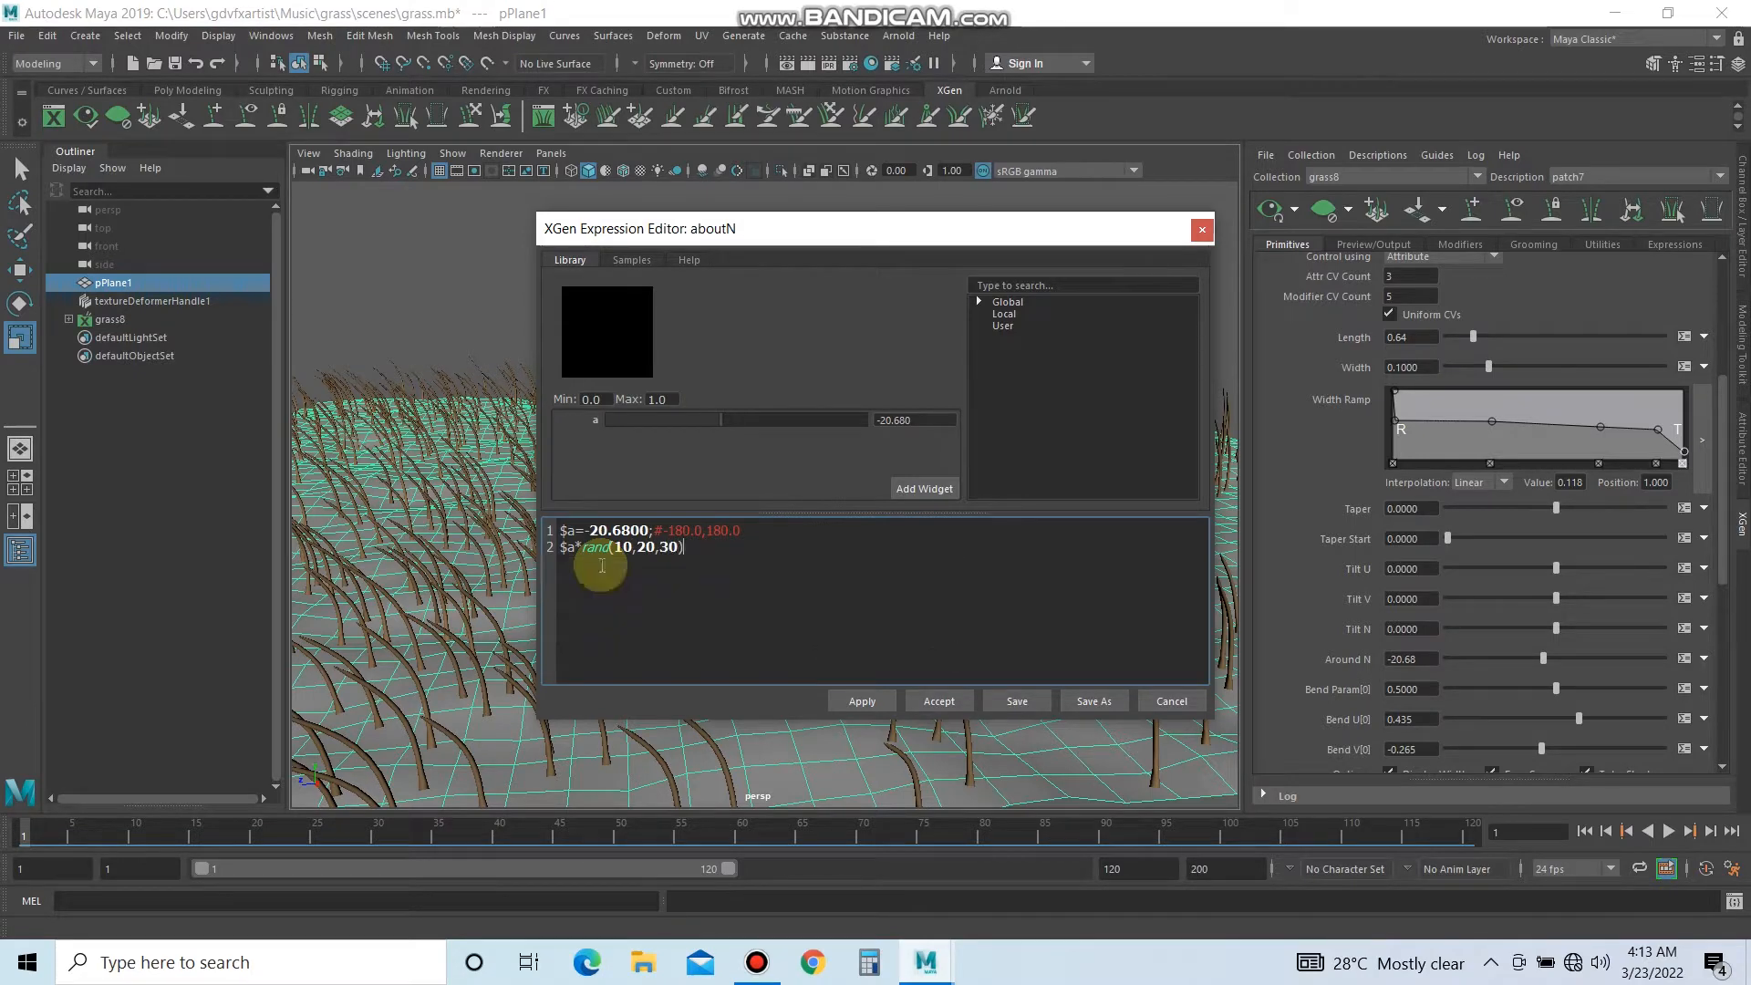
left_click(860, 704)
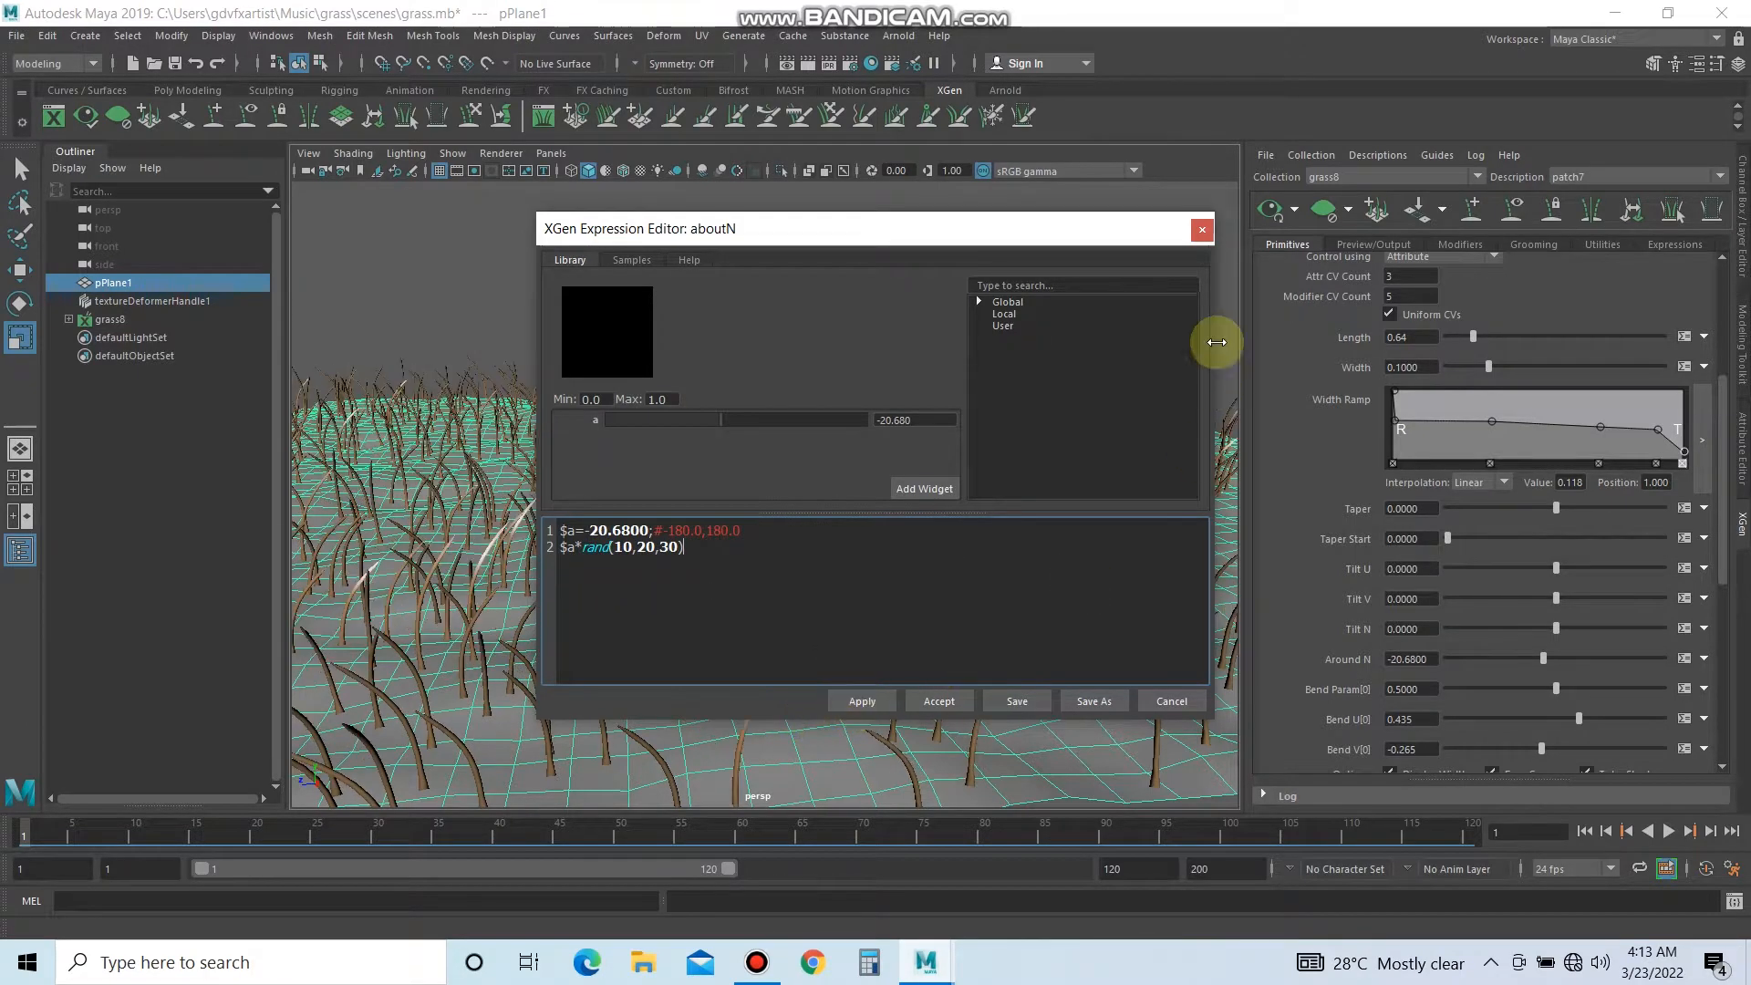
left_click(1202, 229)
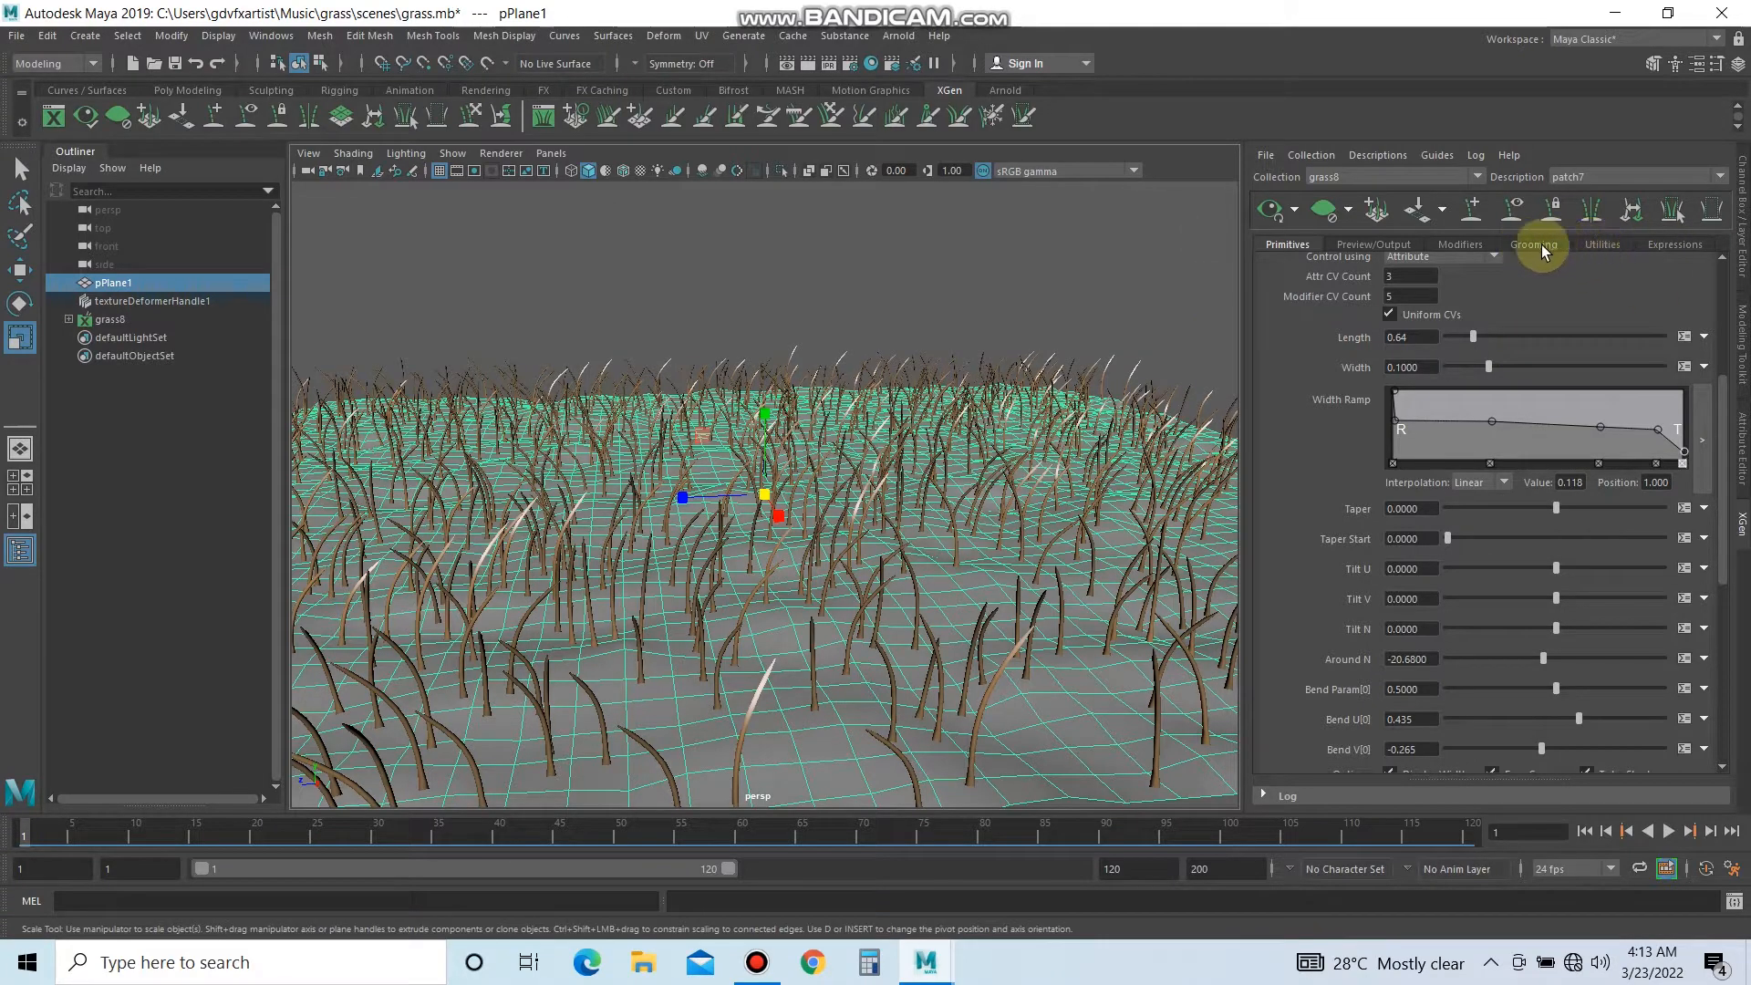
Add a Mesh Cut modifier and a Noise modifier to the patch7 description.
left_click(1460, 245)
left_click(1684, 287)
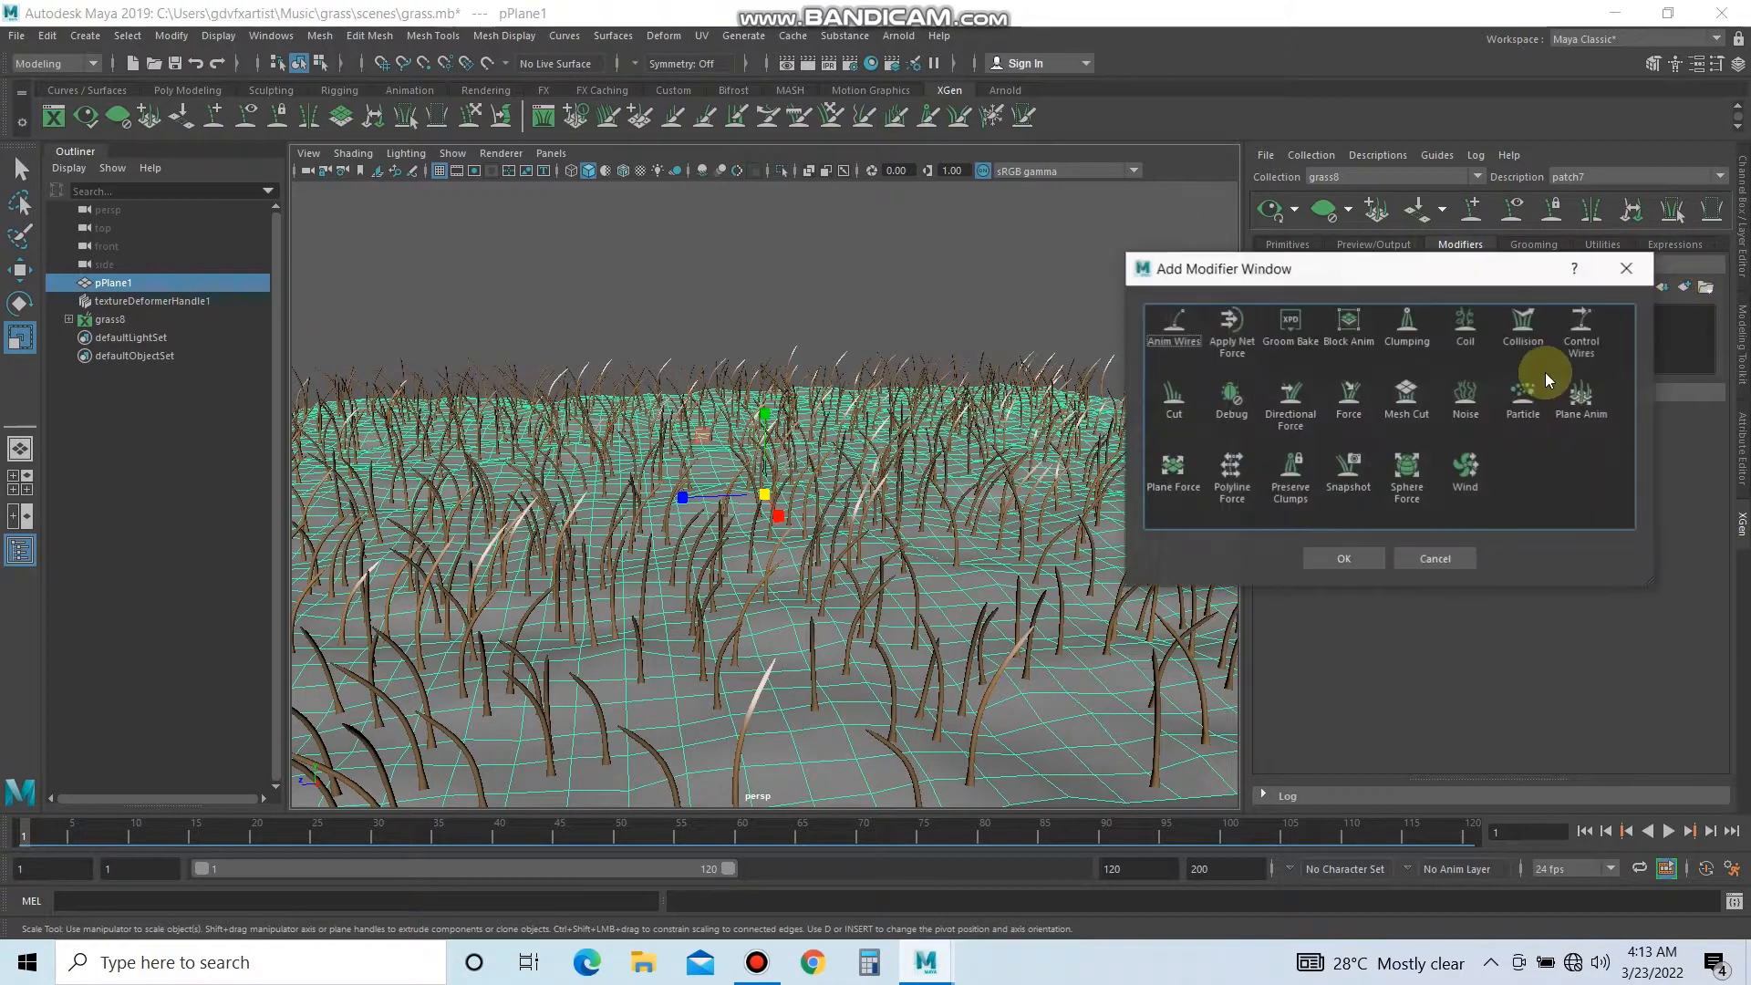
left_click(1422, 397)
left_click(1460, 410)
left_click(1365, 551)
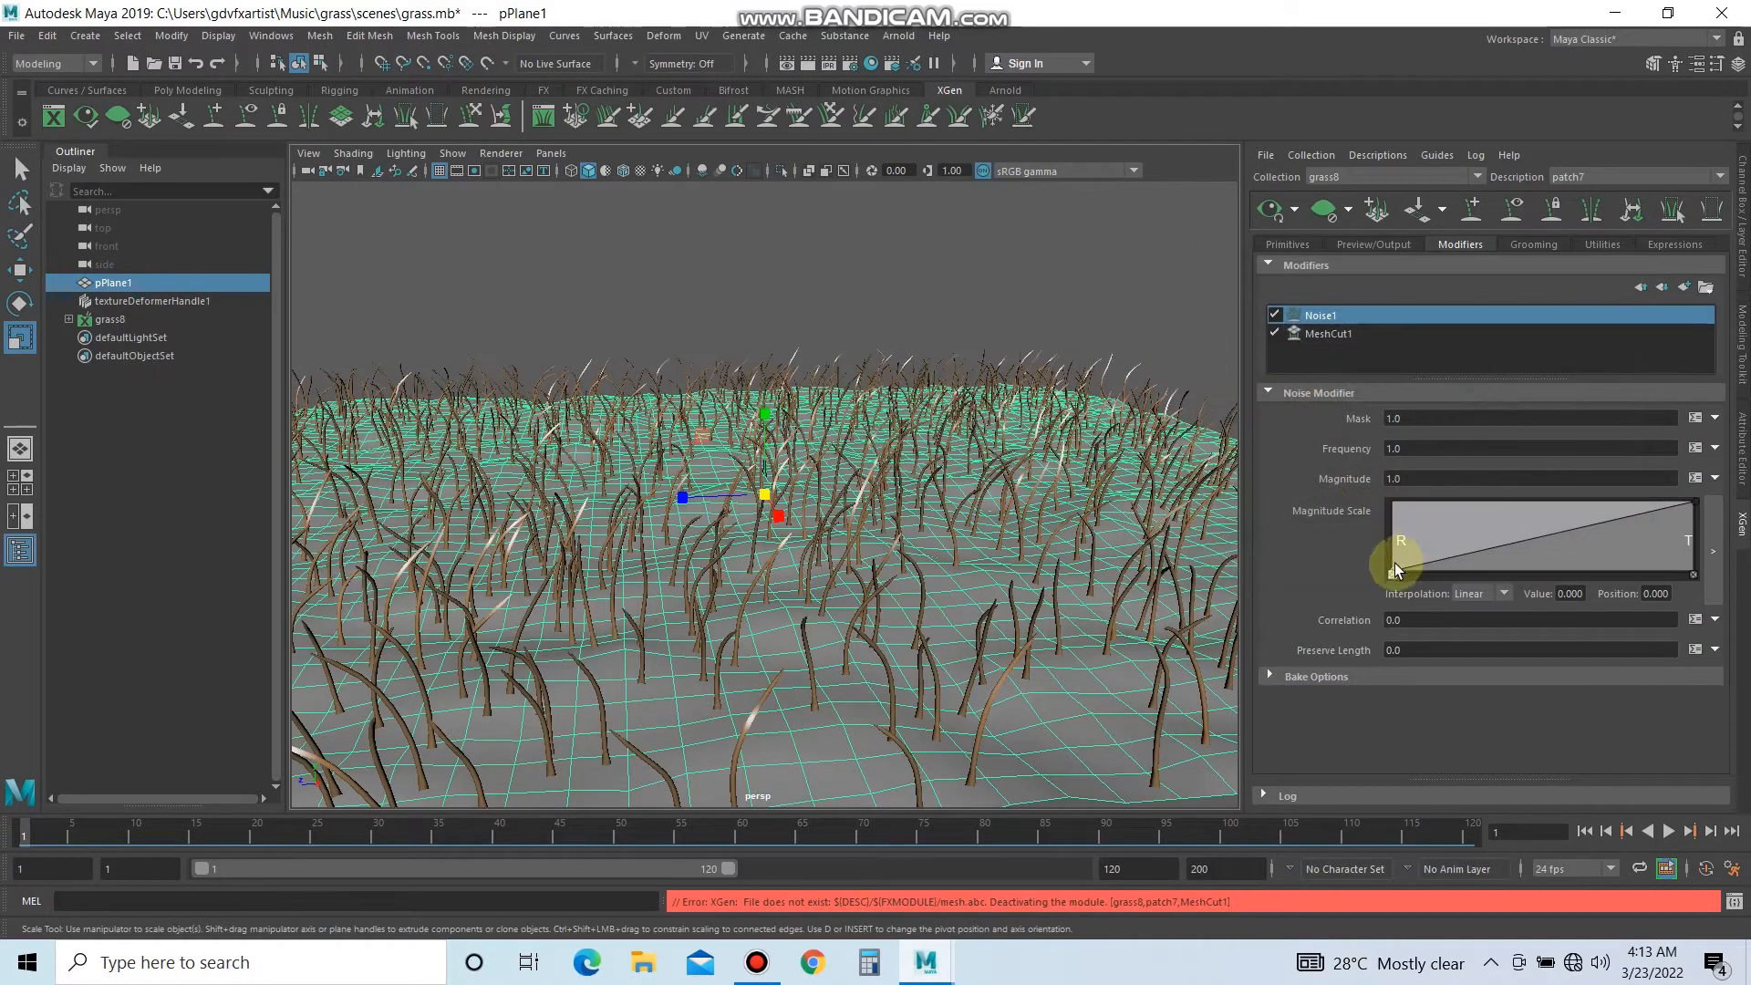
Delete the Mesh Cut modifier from the description's modifier stack.
left_click(1331, 333)
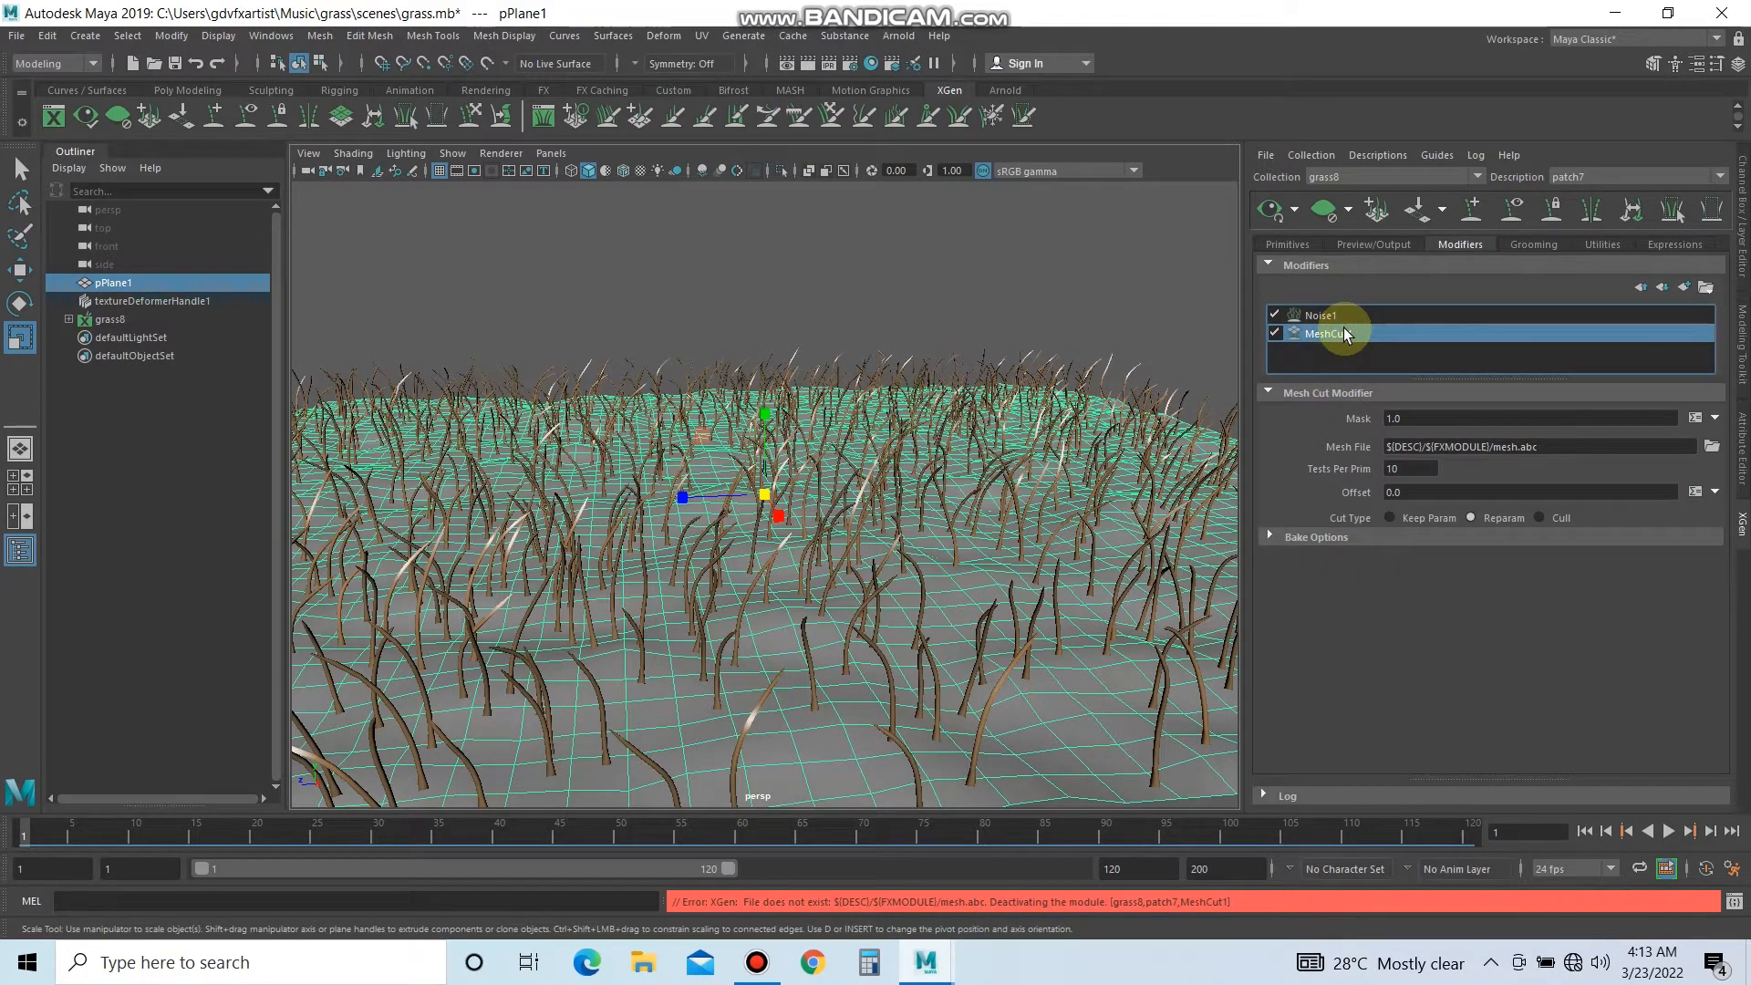
key("Delete")
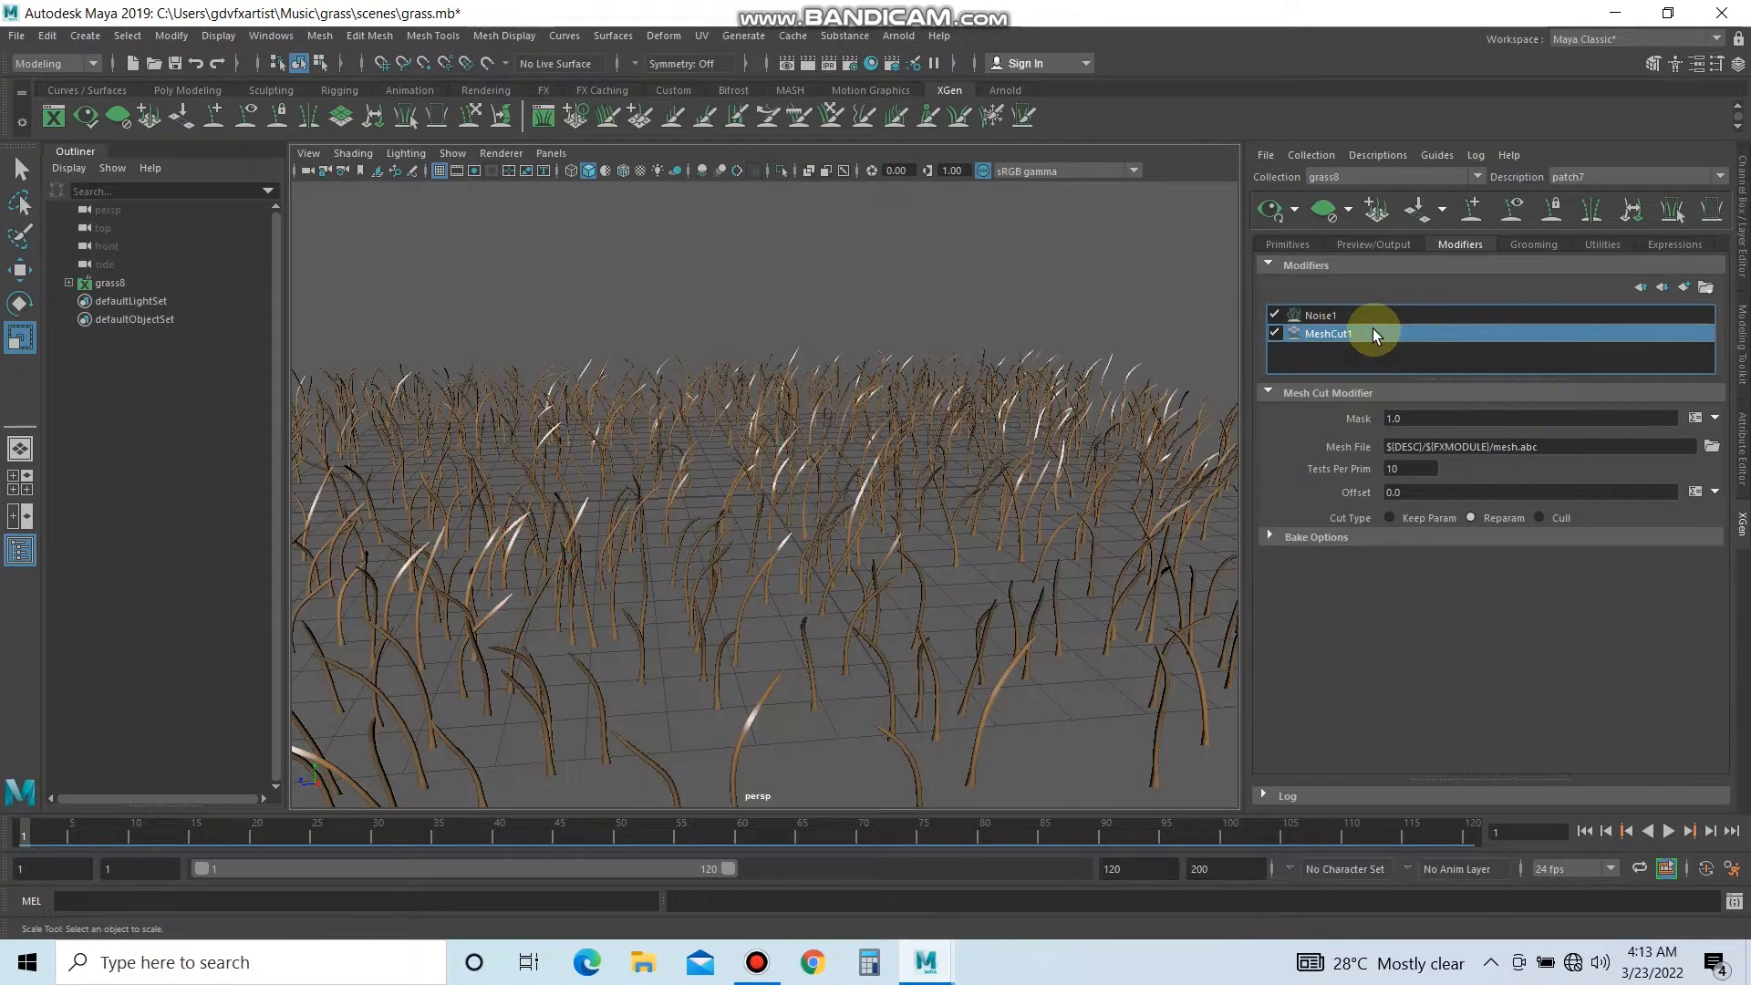
right_click(1370, 333)
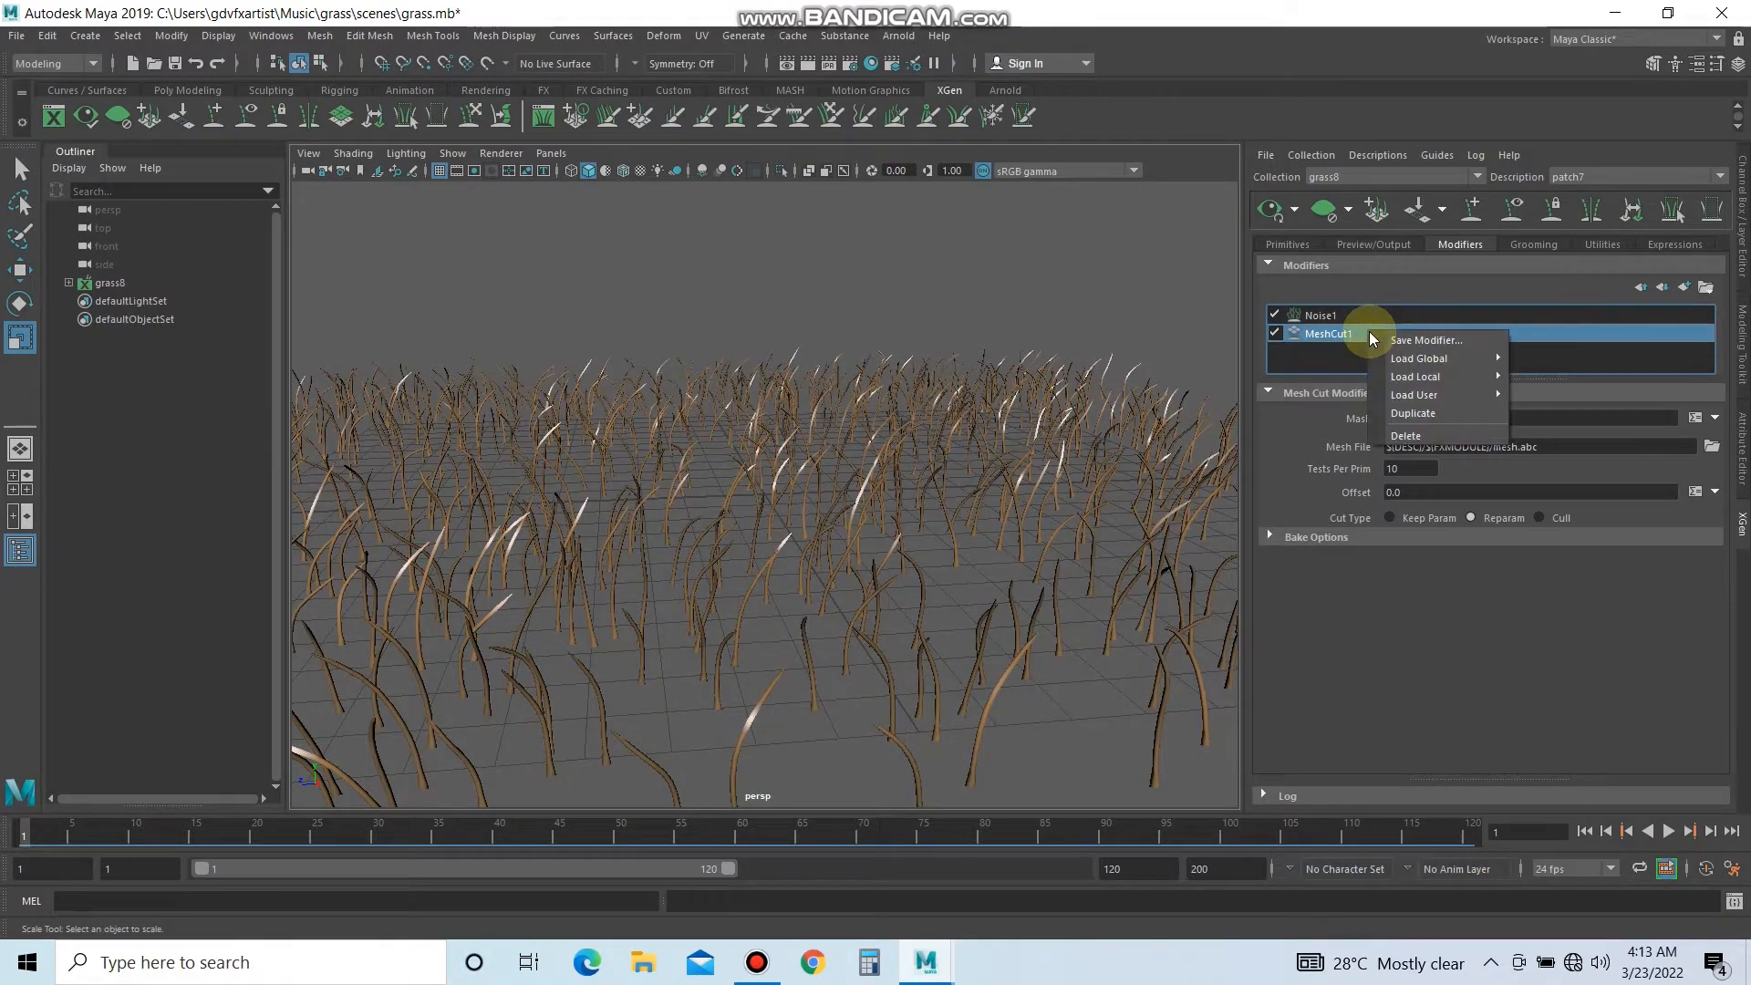
left_click(1413, 430)
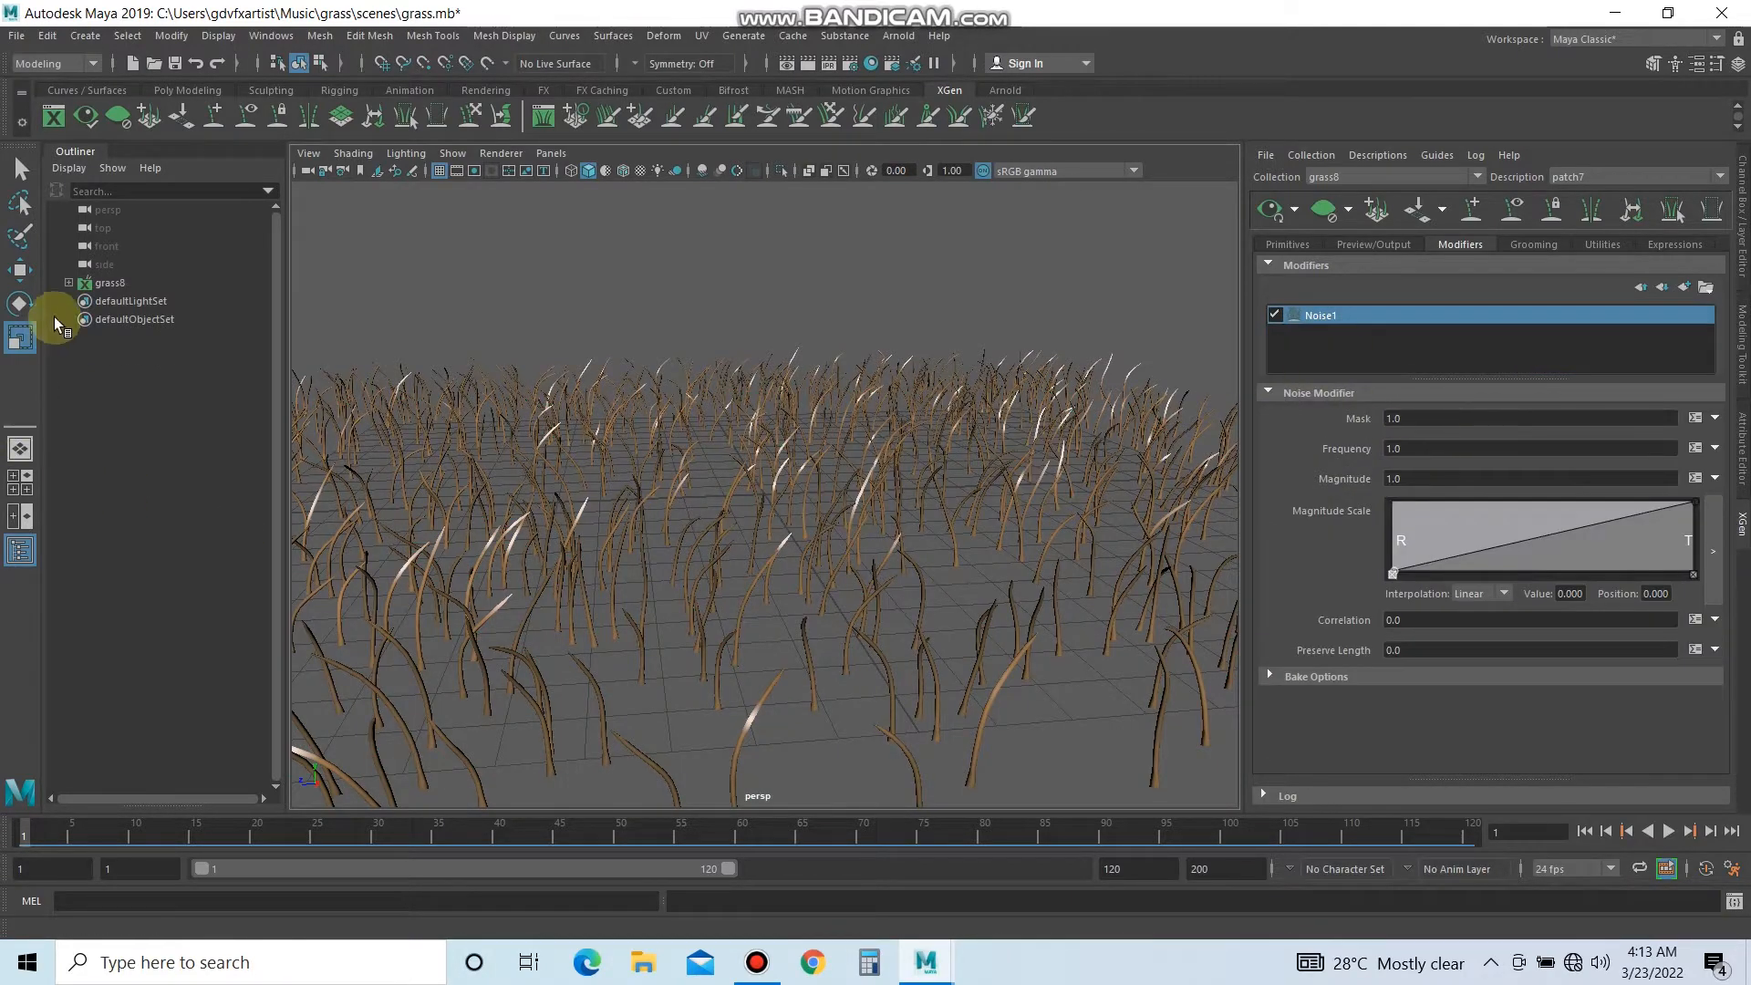
Flatten the Noise modifier's Magnitude Scale ramp with the root at about 0.474, middle points near 0.368 and the tip at about 0.447.
left_click(109, 285)
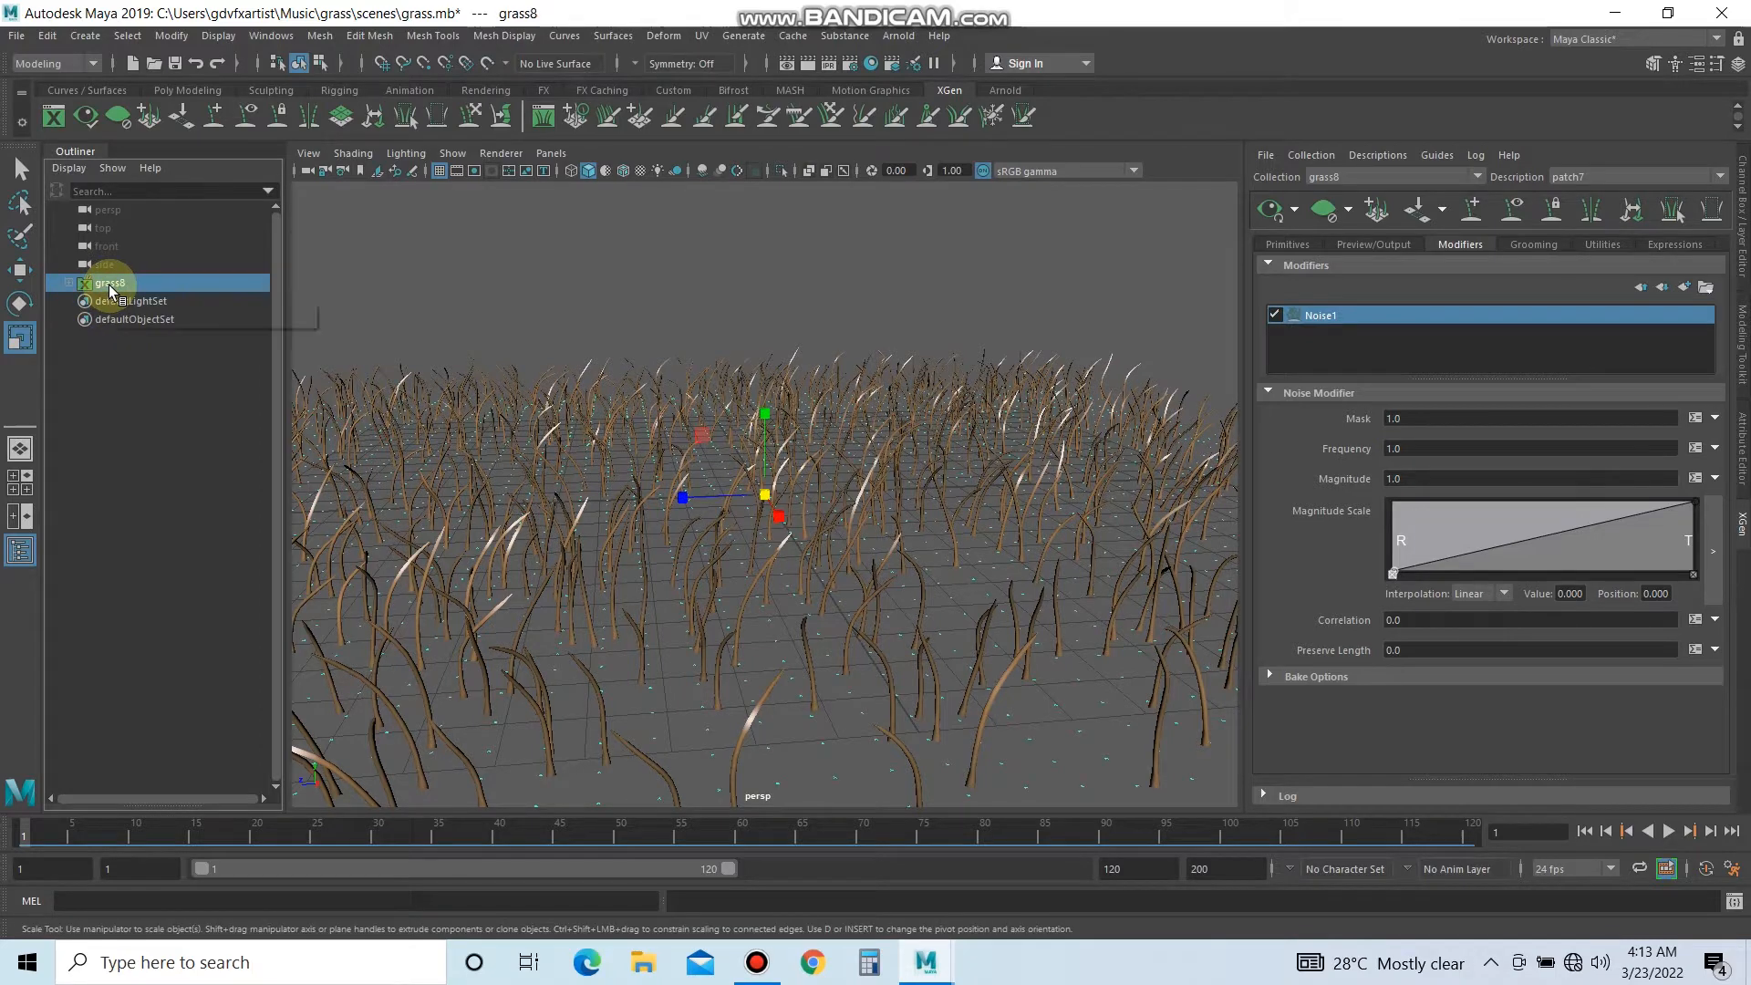
left_click_drag(1393, 573, 1397, 539)
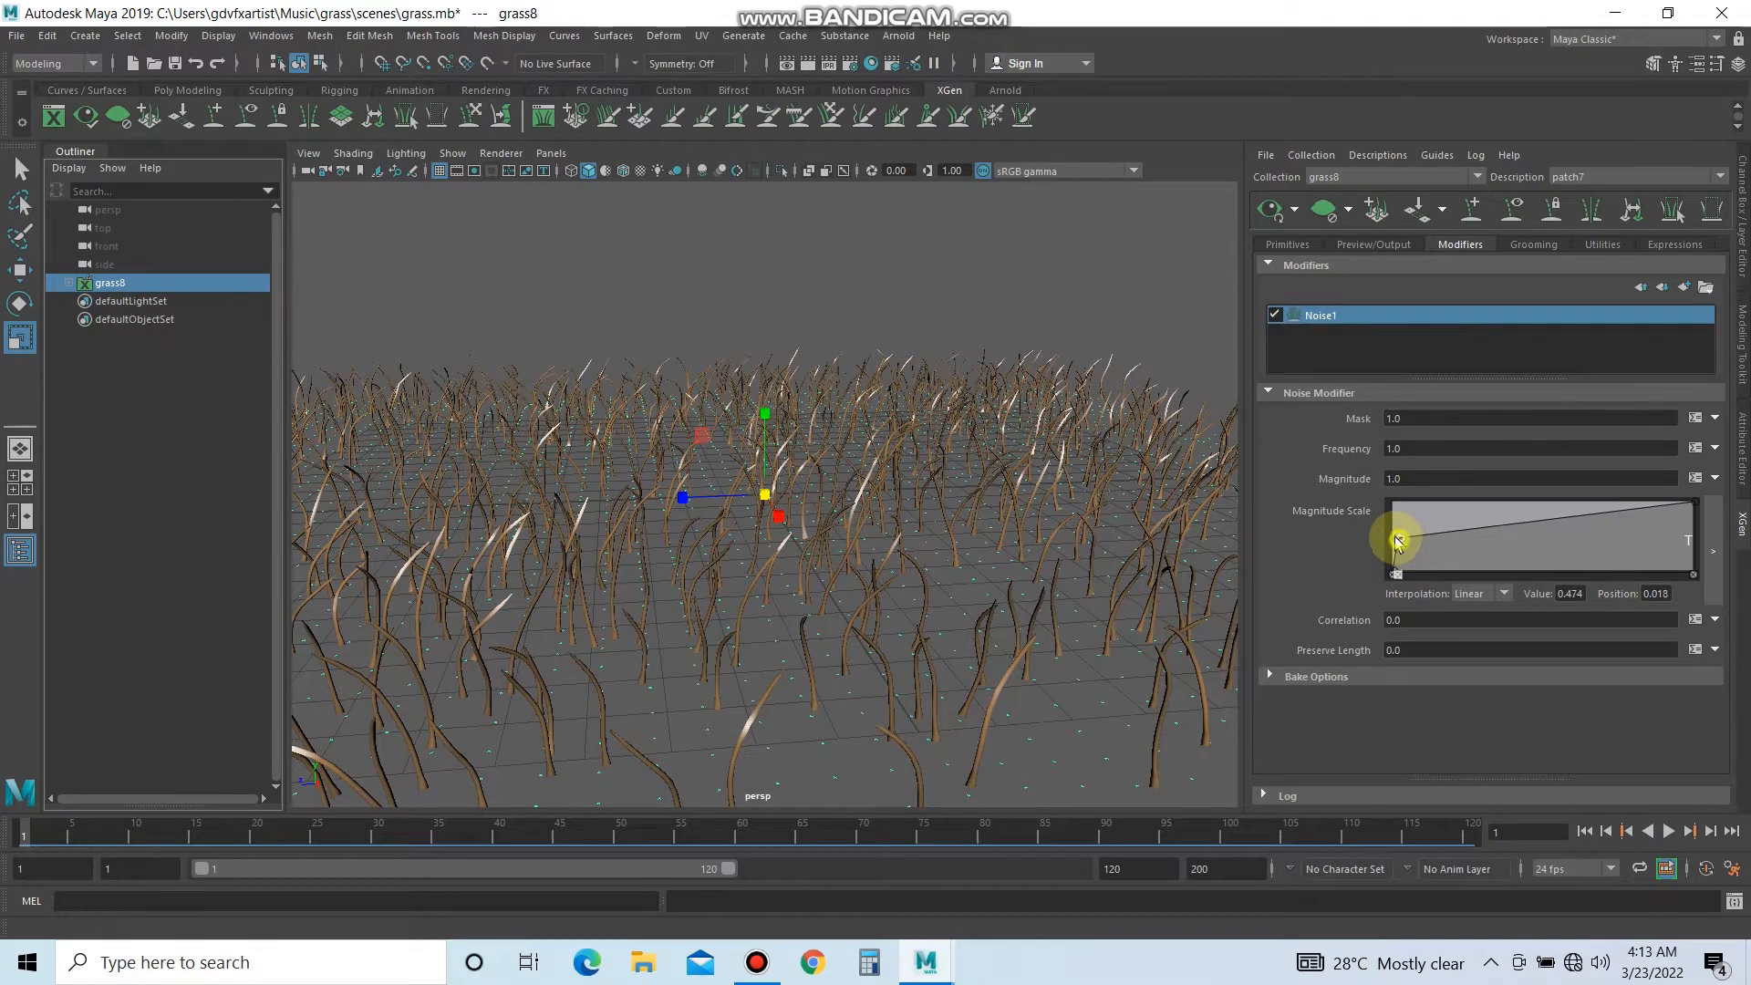
left_click(1506, 525)
left_click_drag(1506, 526, 1593, 551)
left_click(1585, 531)
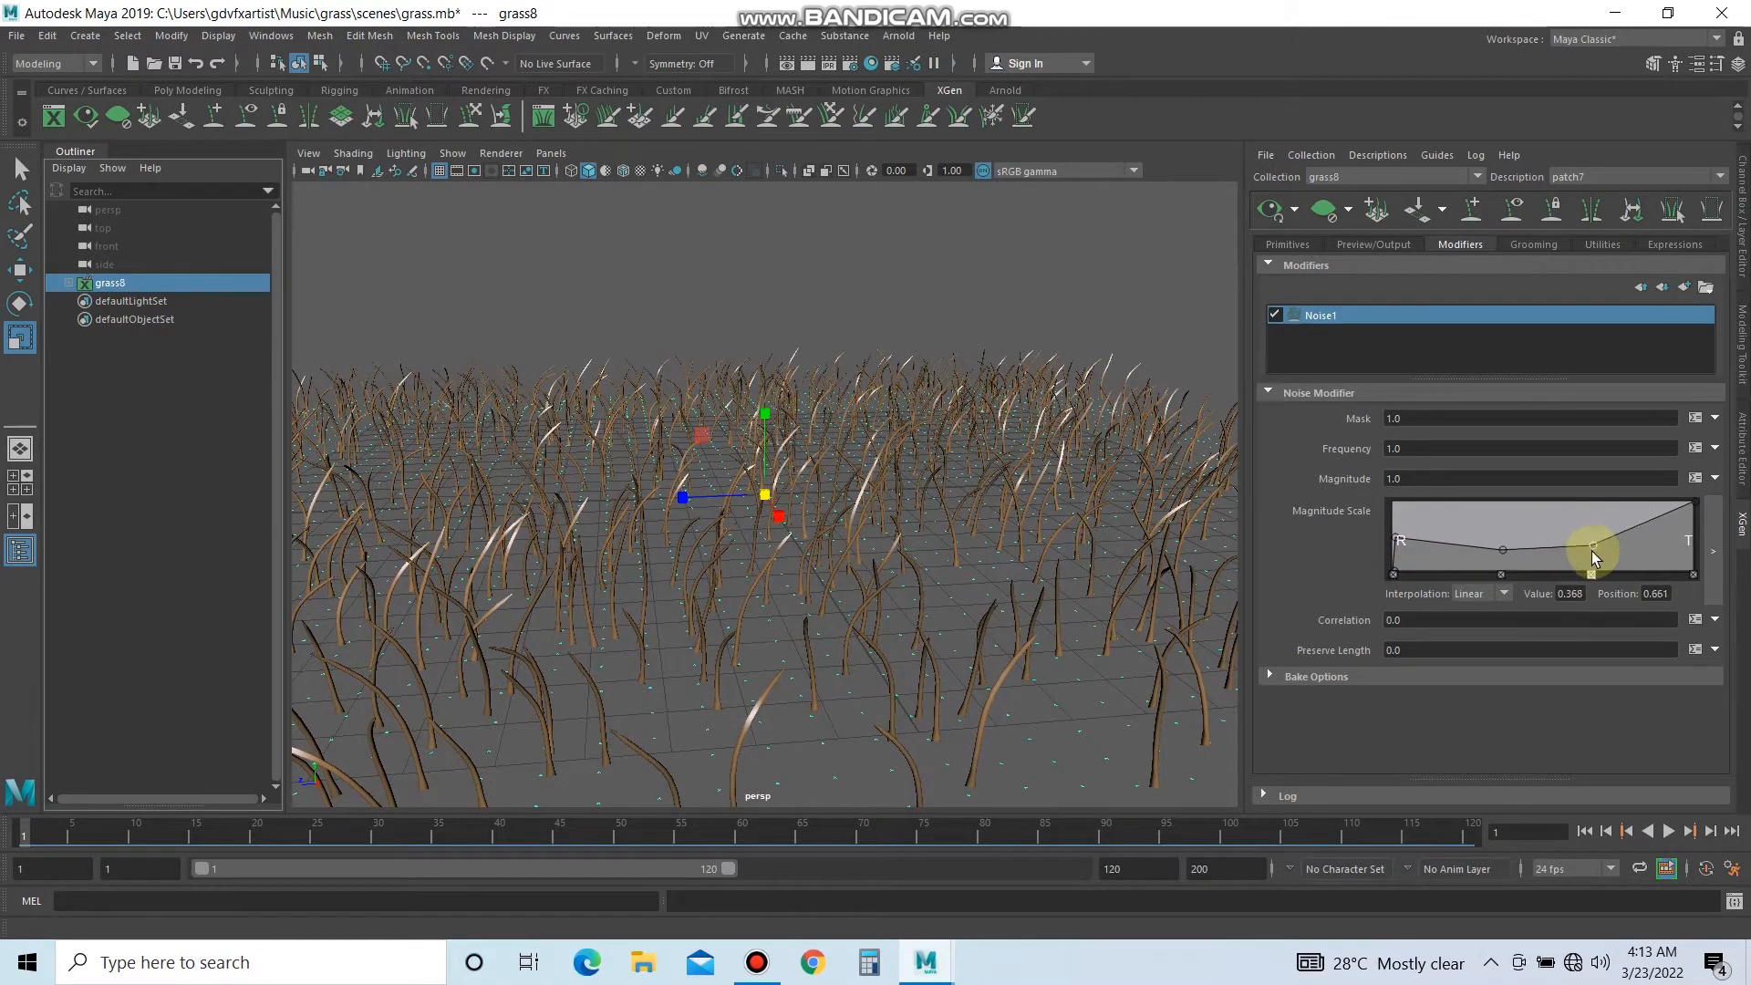
left_click(1684, 511)
left_click_drag(1684, 512, 1692, 548)
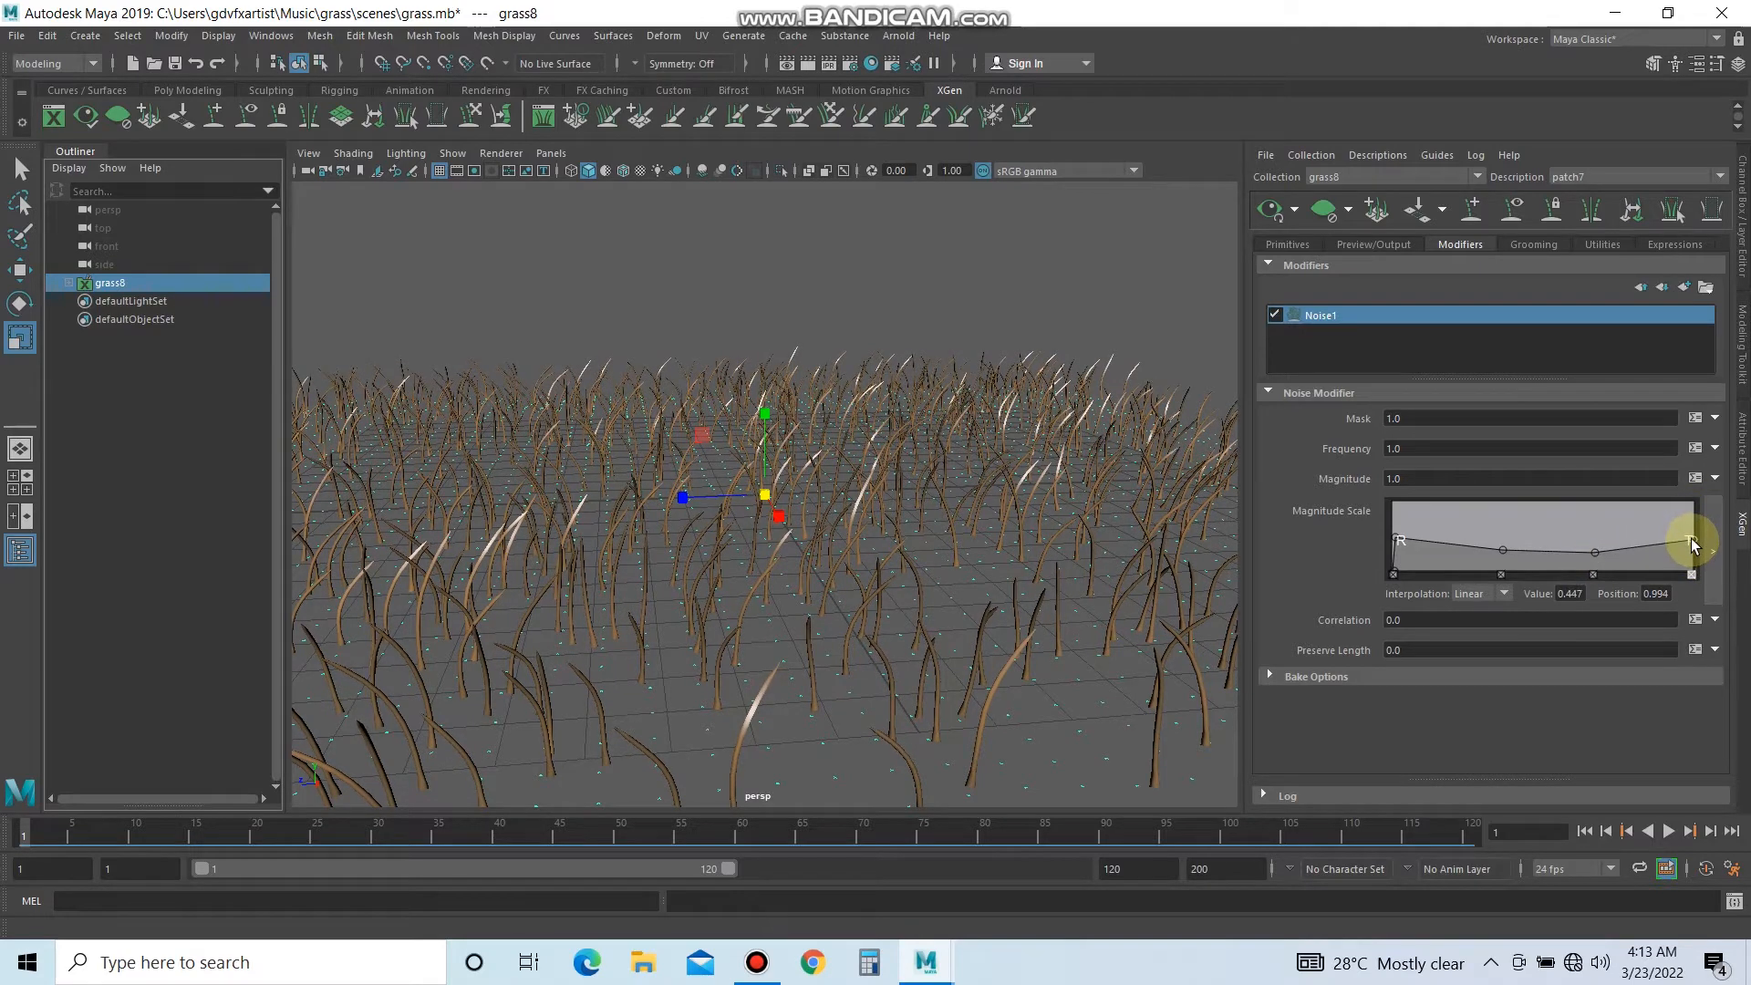
left_click_drag(1396, 538, 1439, 551)
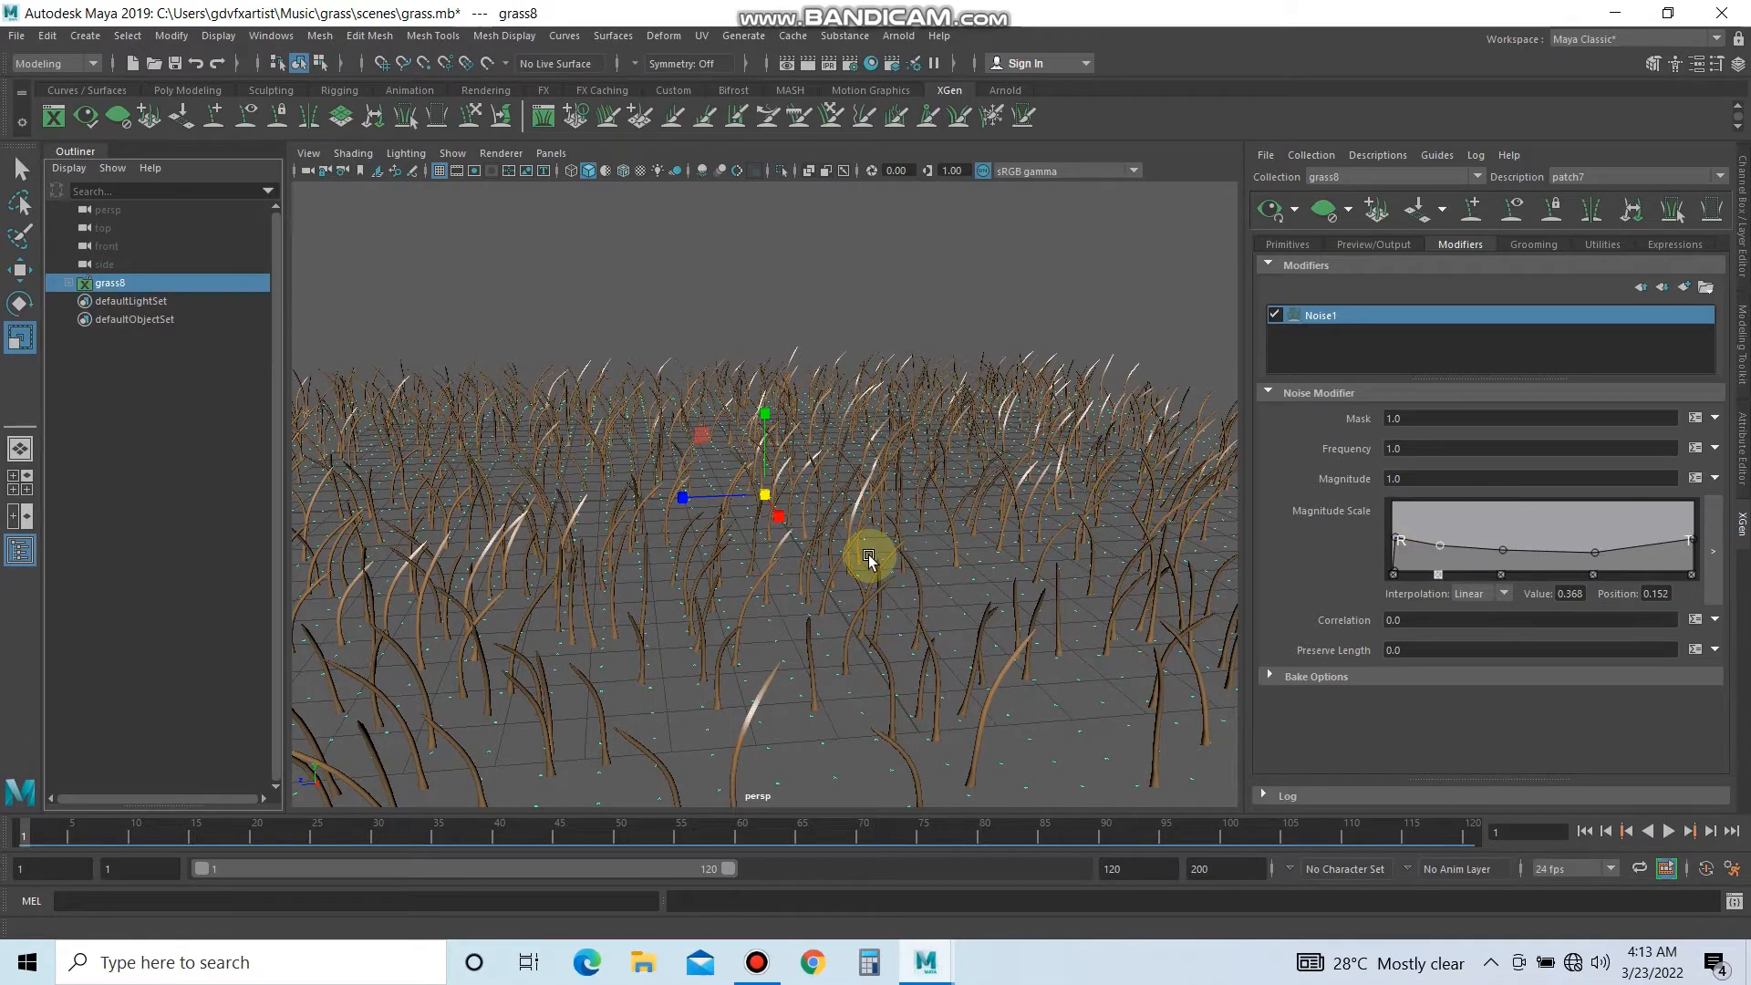
Set the grass description's generator Density to 20 and clear the selection.
left_click(1313, 244)
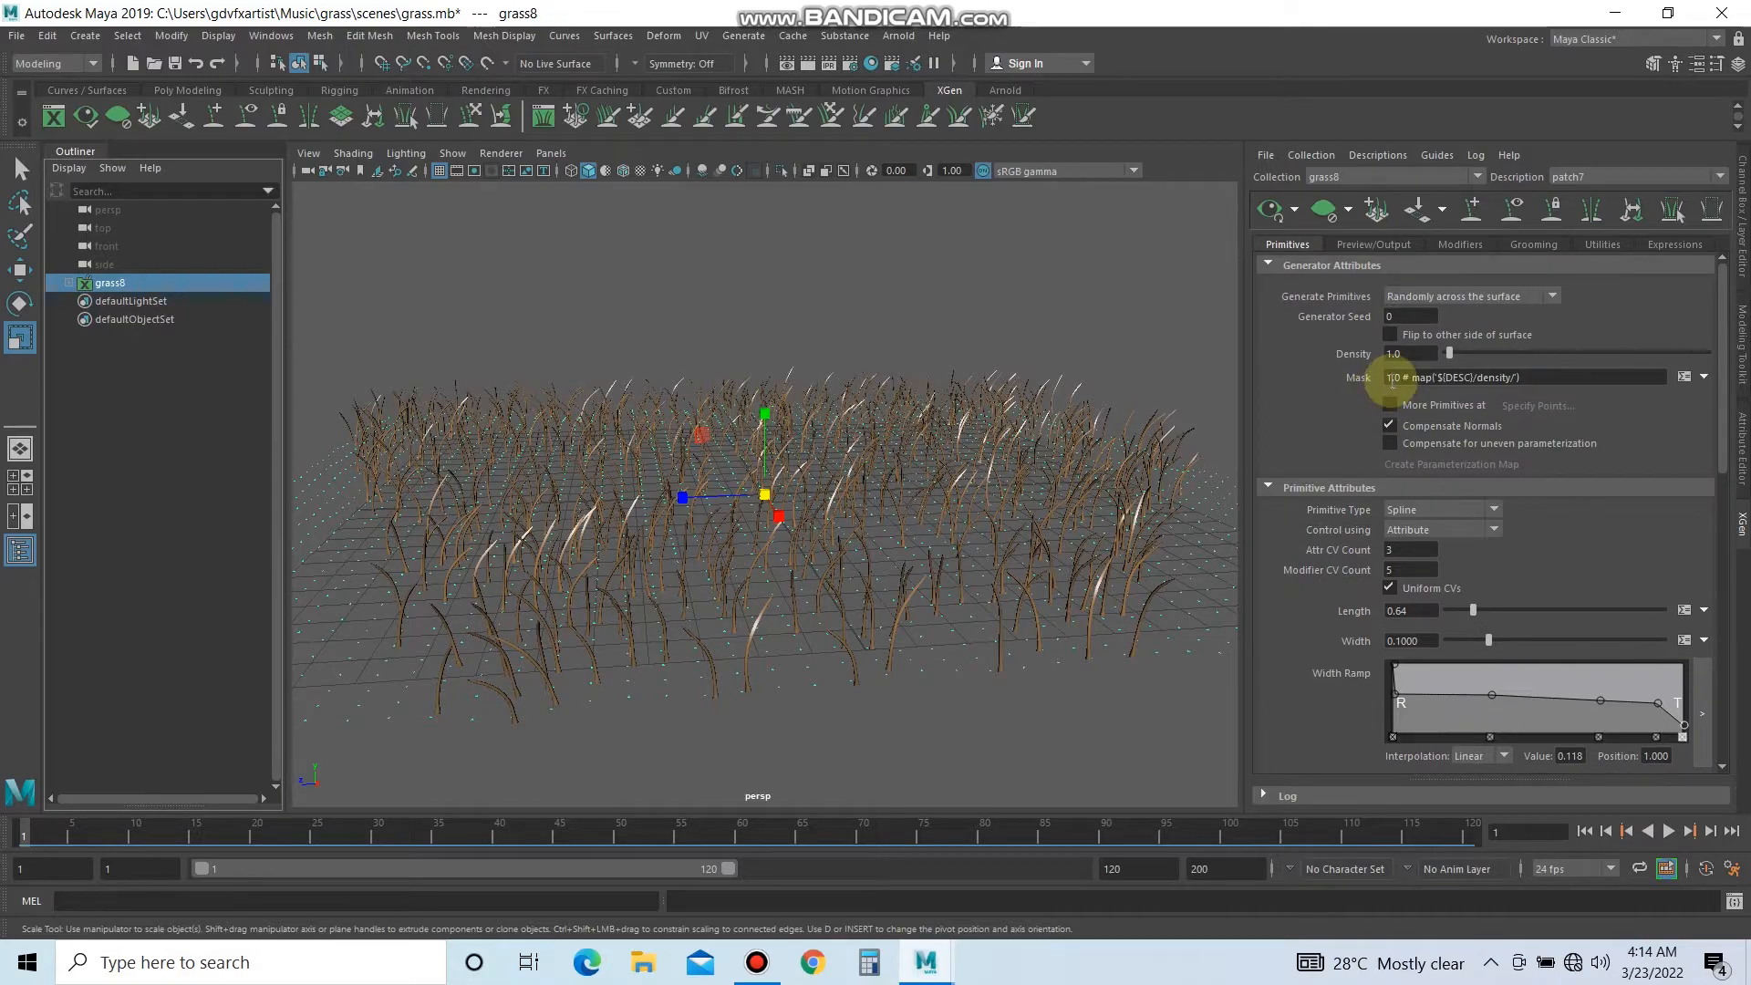
left_click(1393, 354)
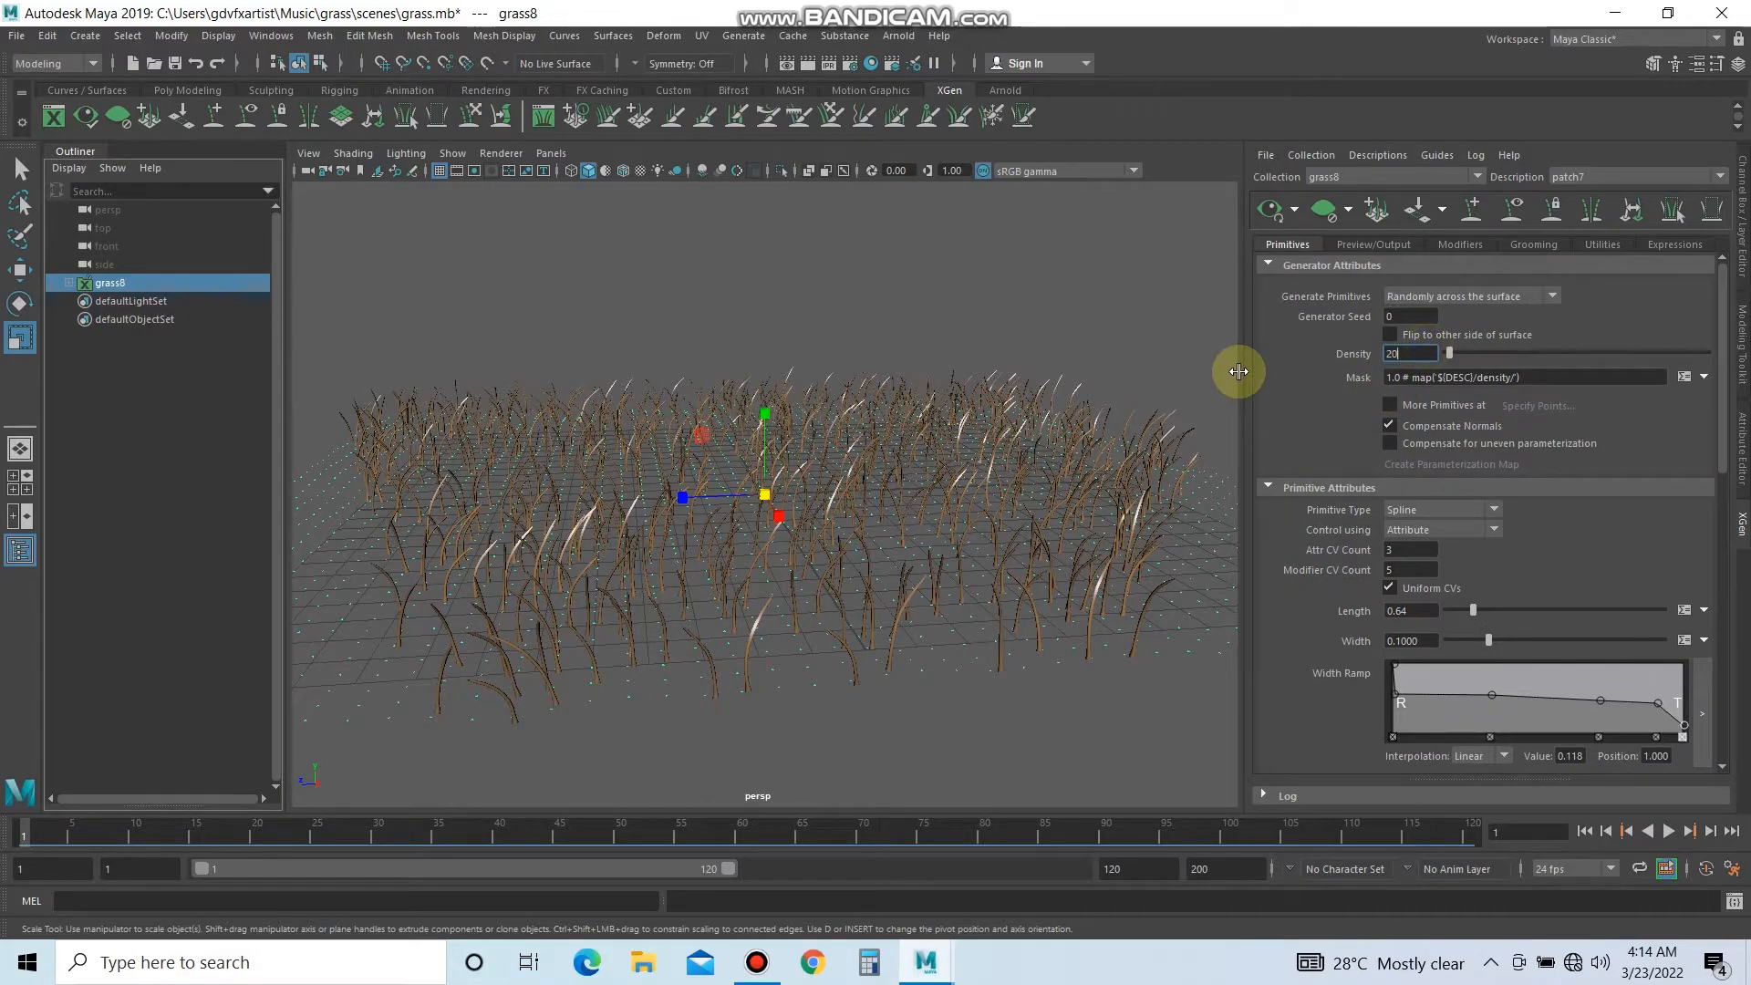
type("20")
key("Return")
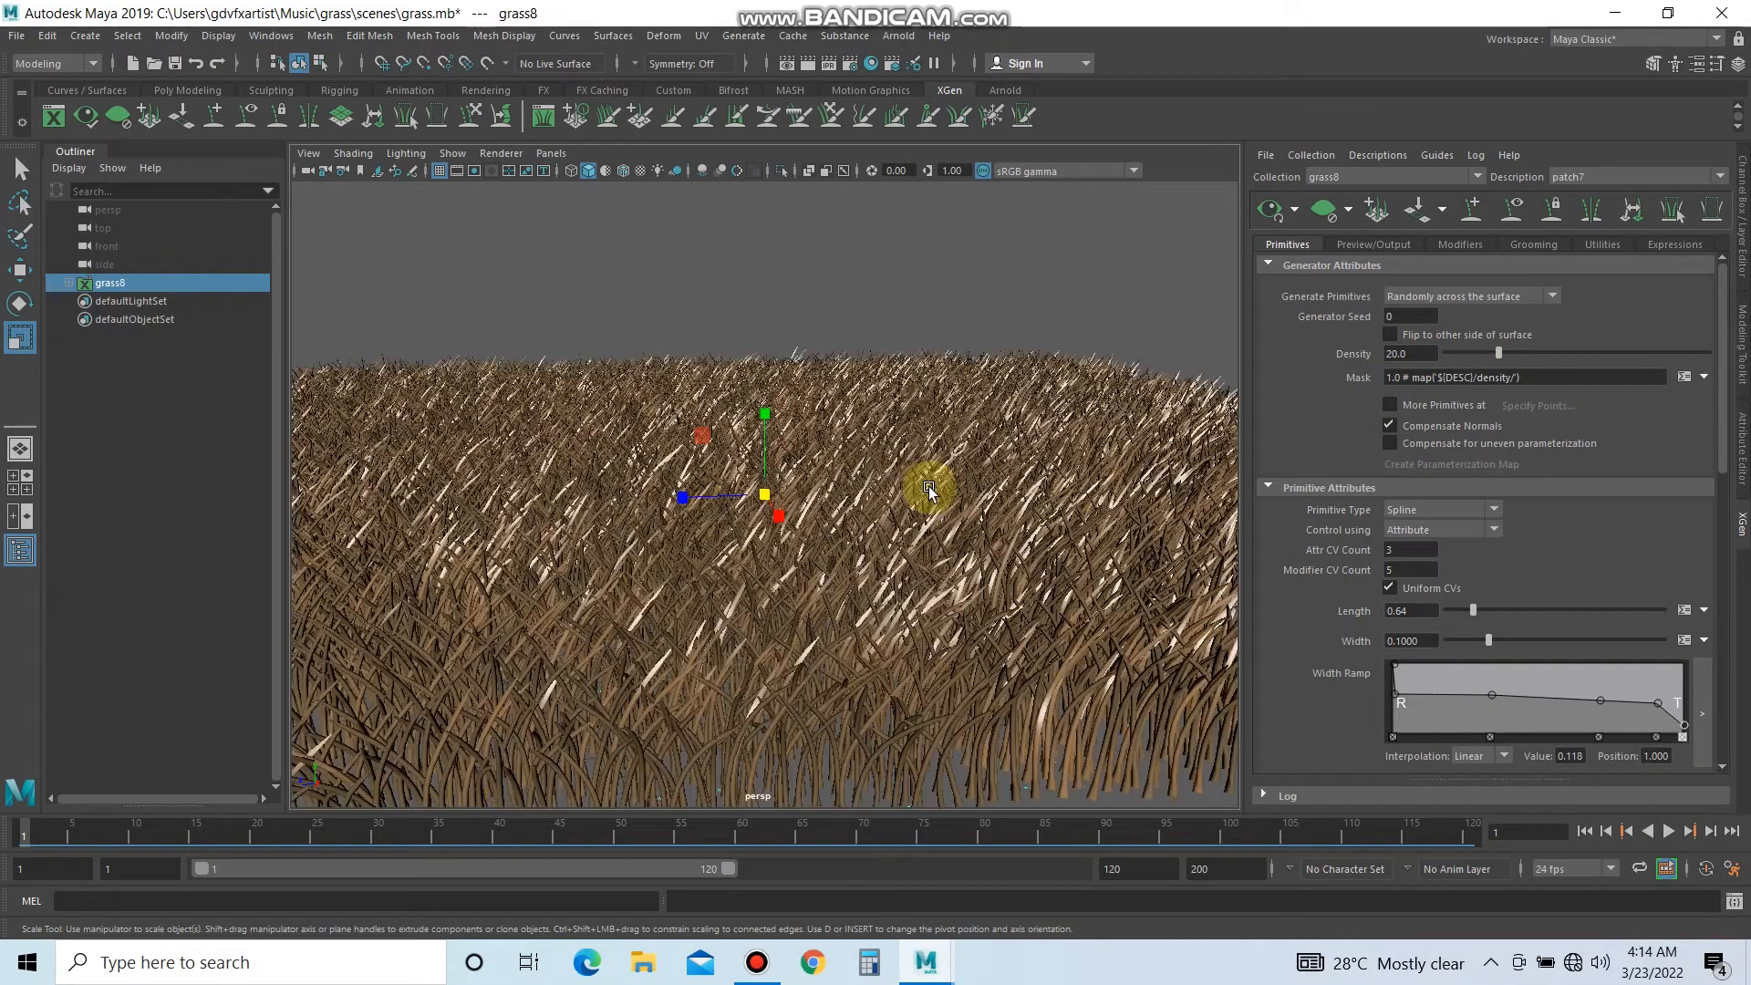
left_click(898, 288)
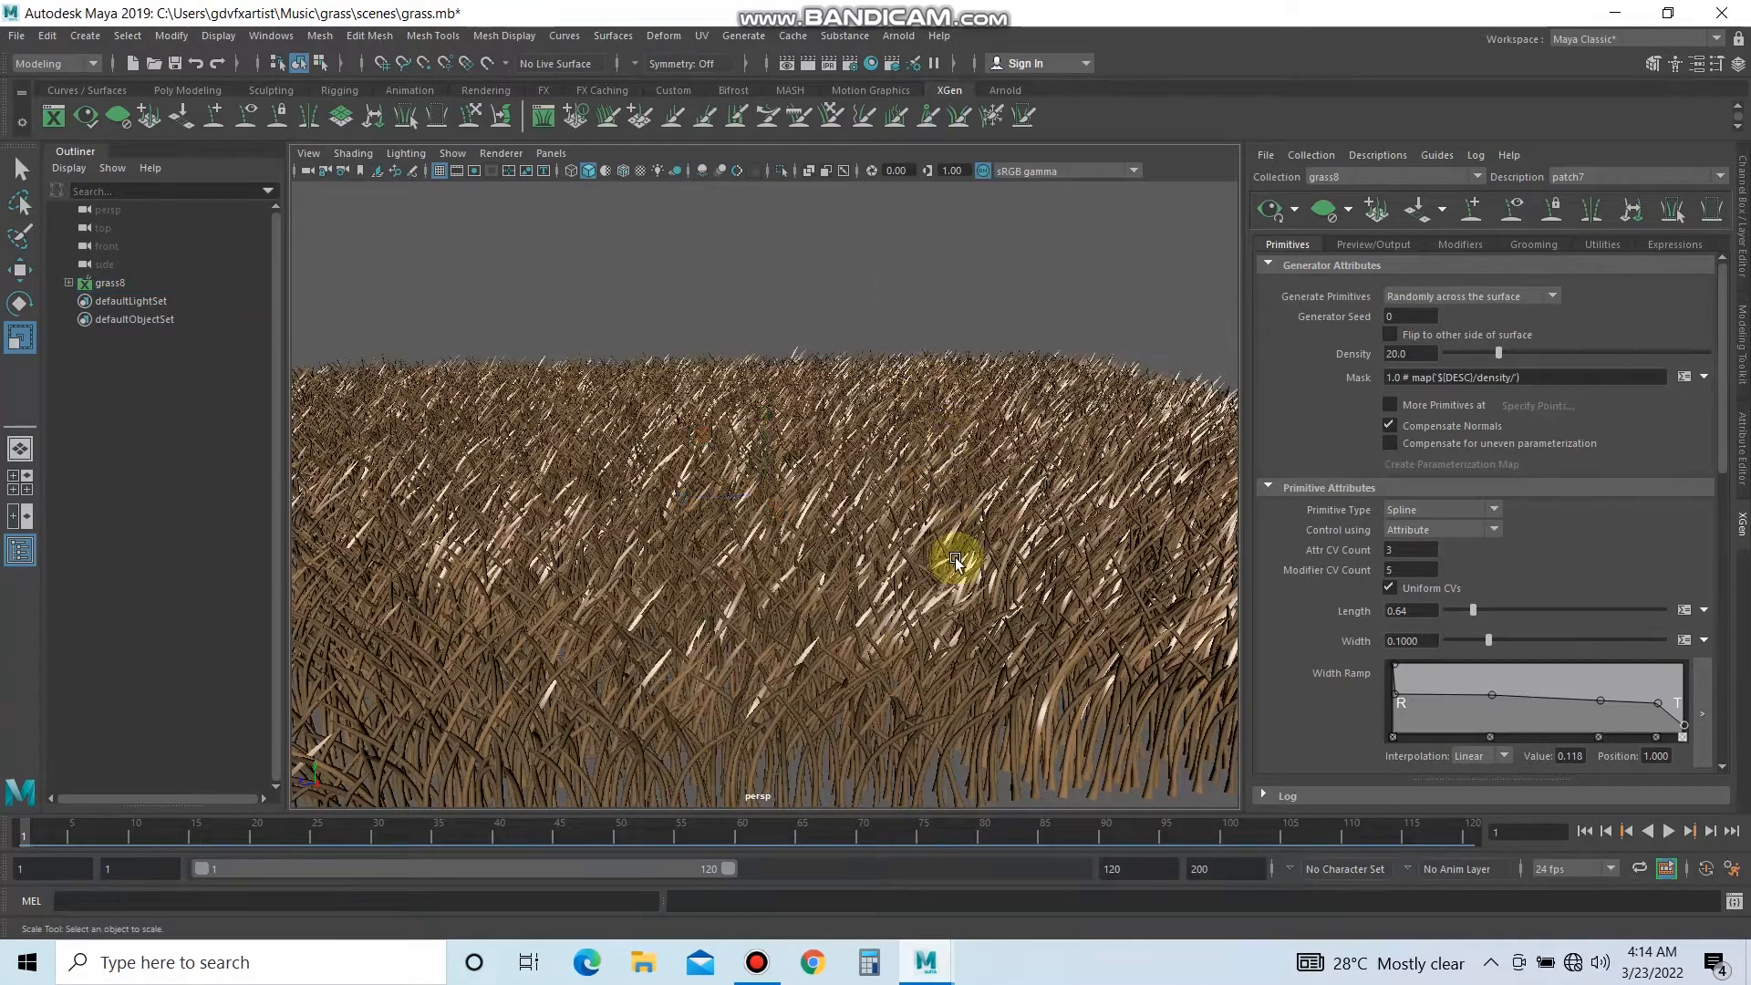
Set the Root Color of patch7's hair shader to a bright green with hue about 122.3 and full saturation and value.
left_click(69, 284)
left_click(123, 301)
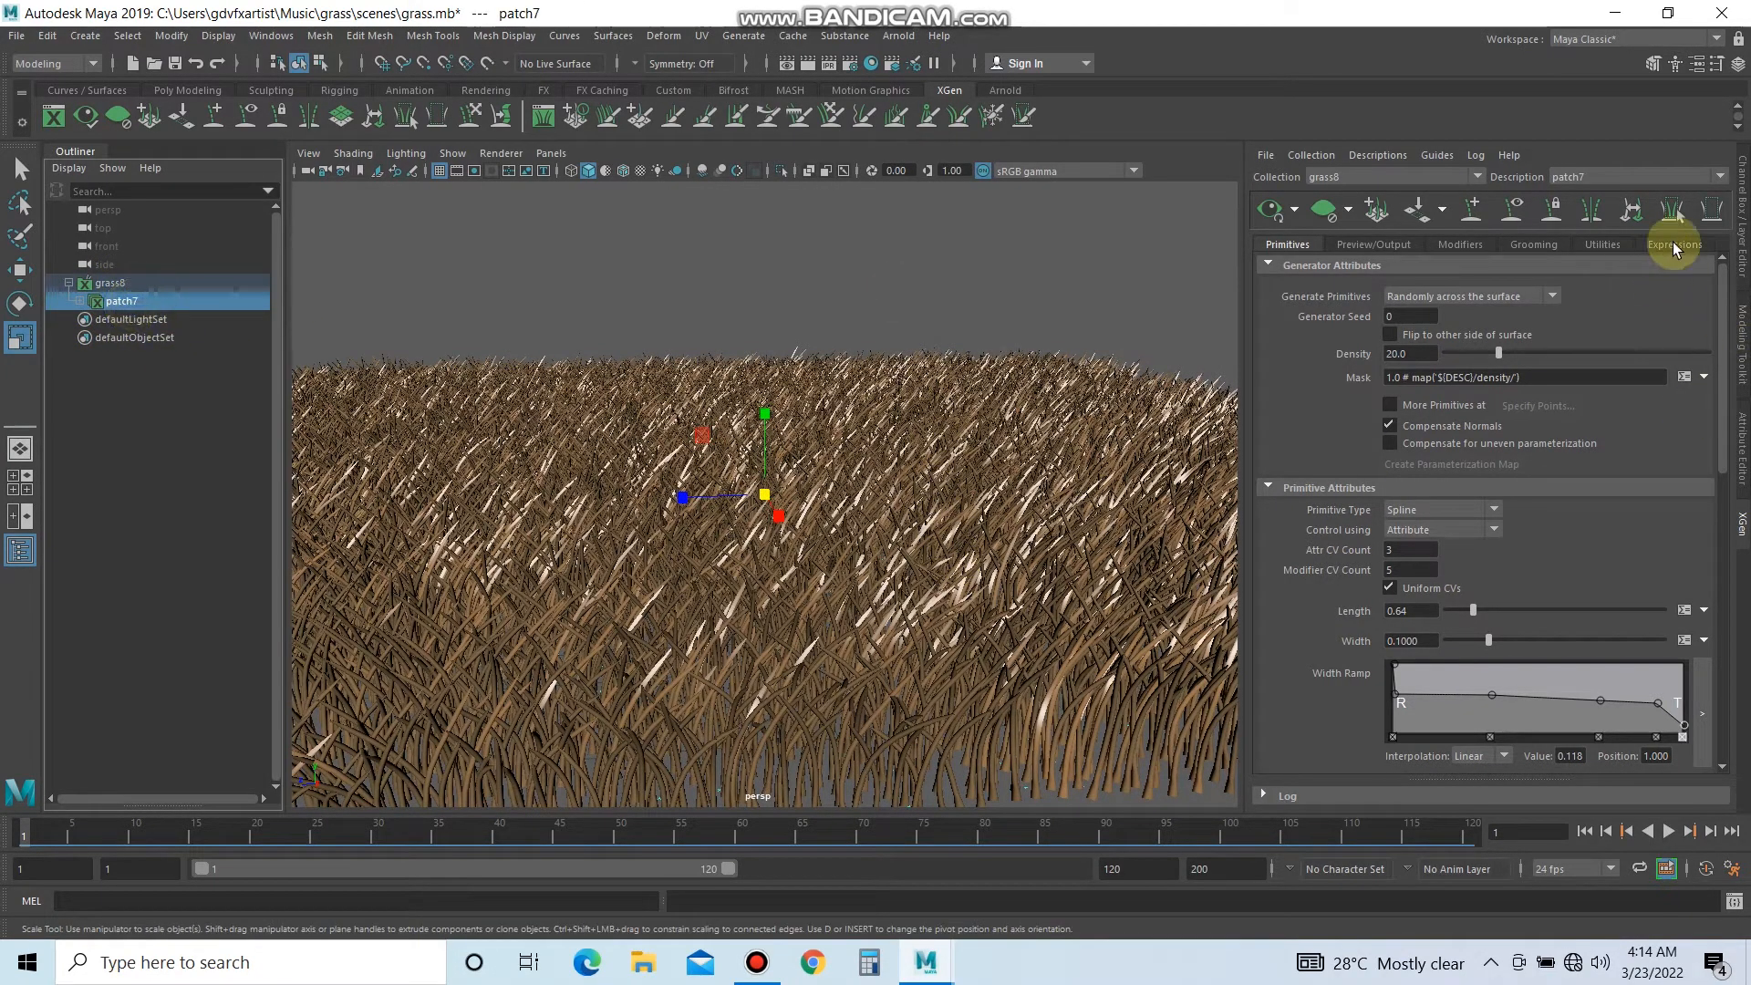
left_click(1742, 433)
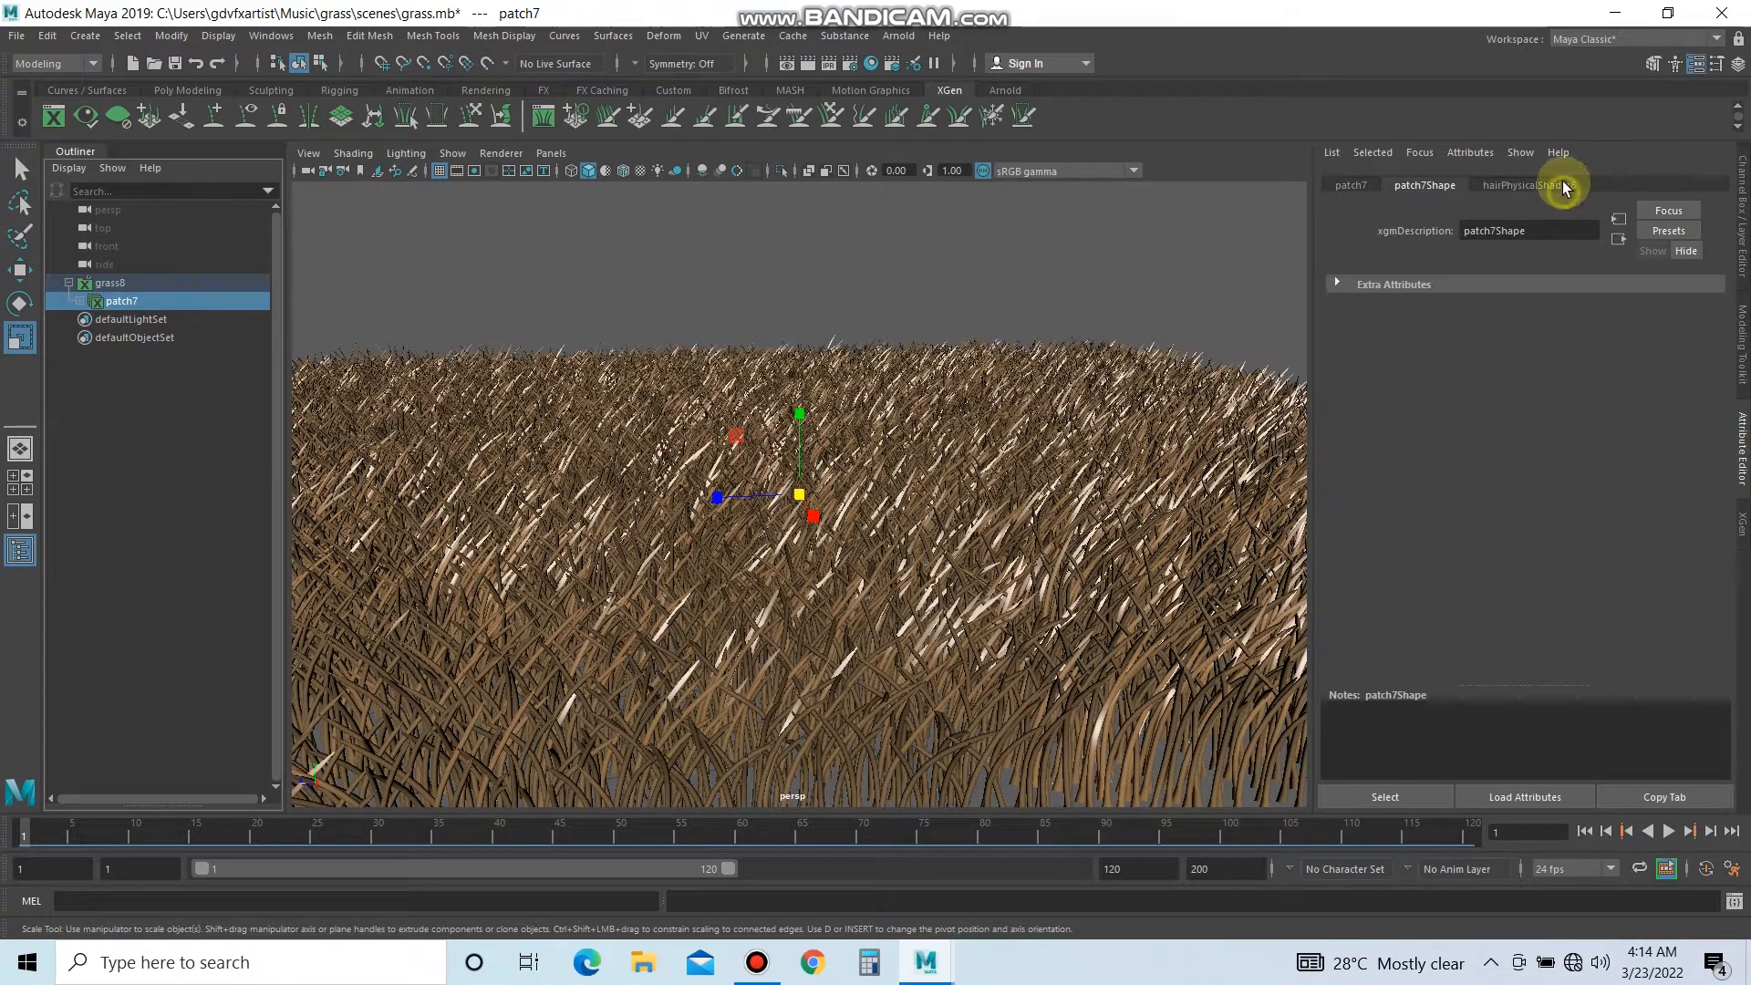
left_click(1563, 186)
left_click(1497, 369)
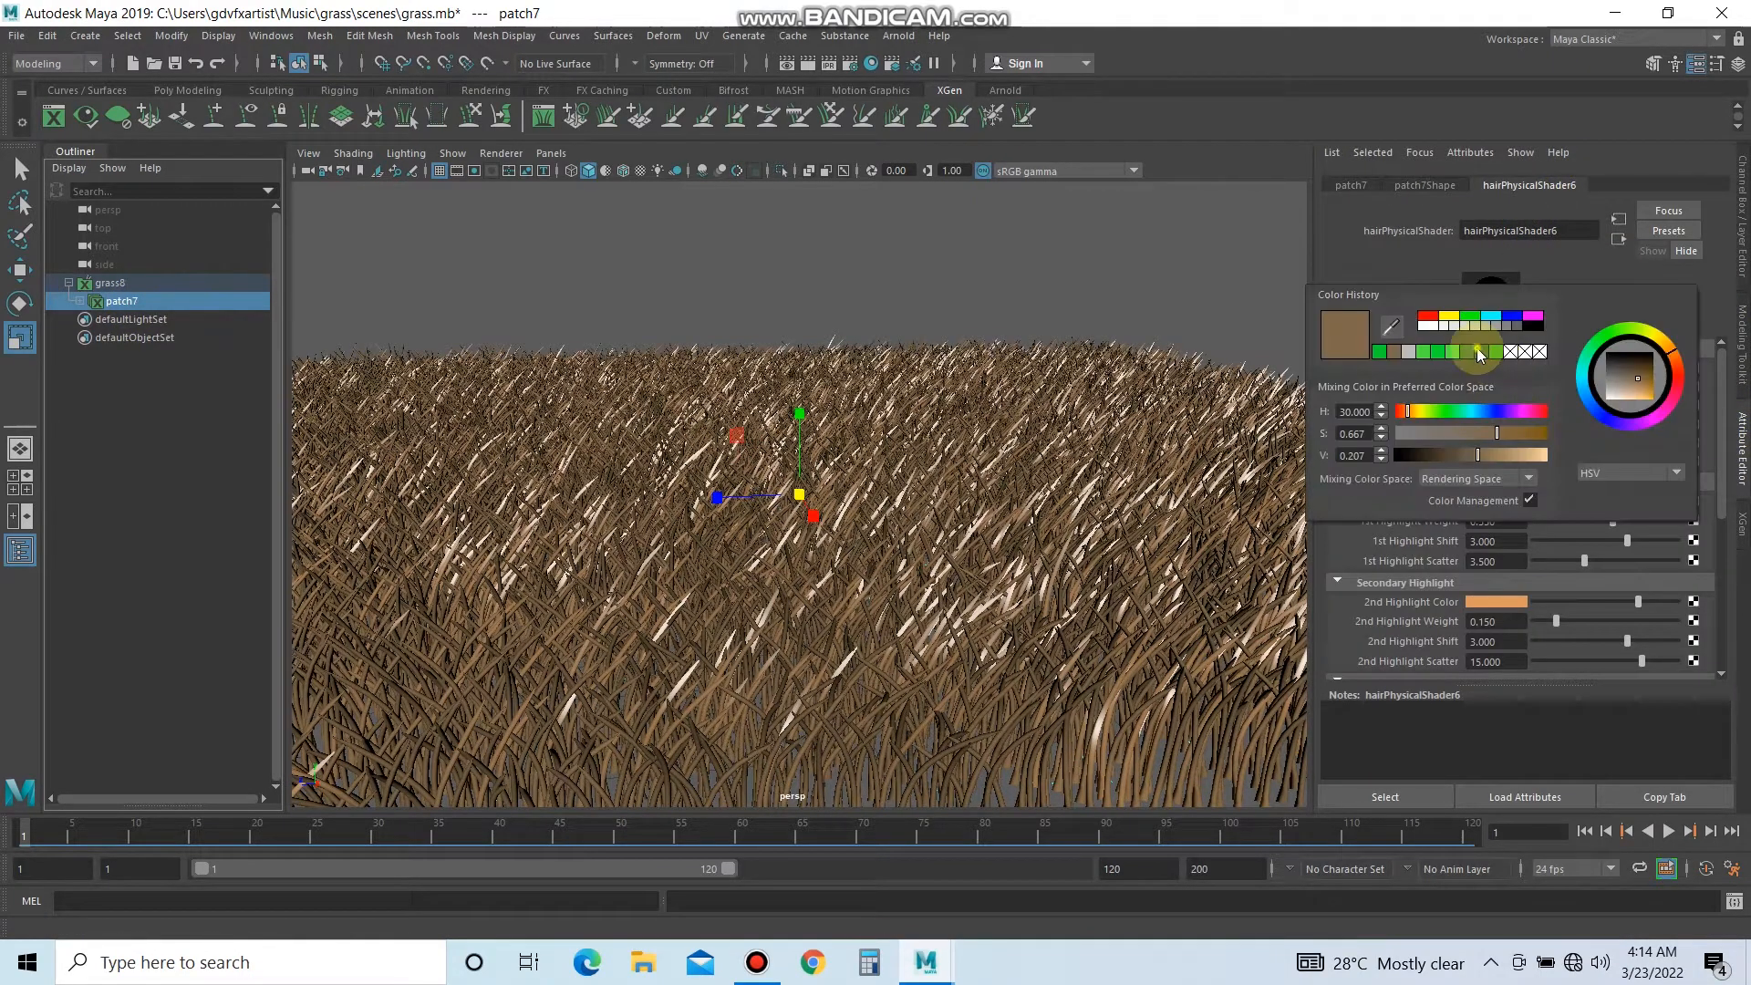
left_click(1476, 350)
left_click(1543, 456)
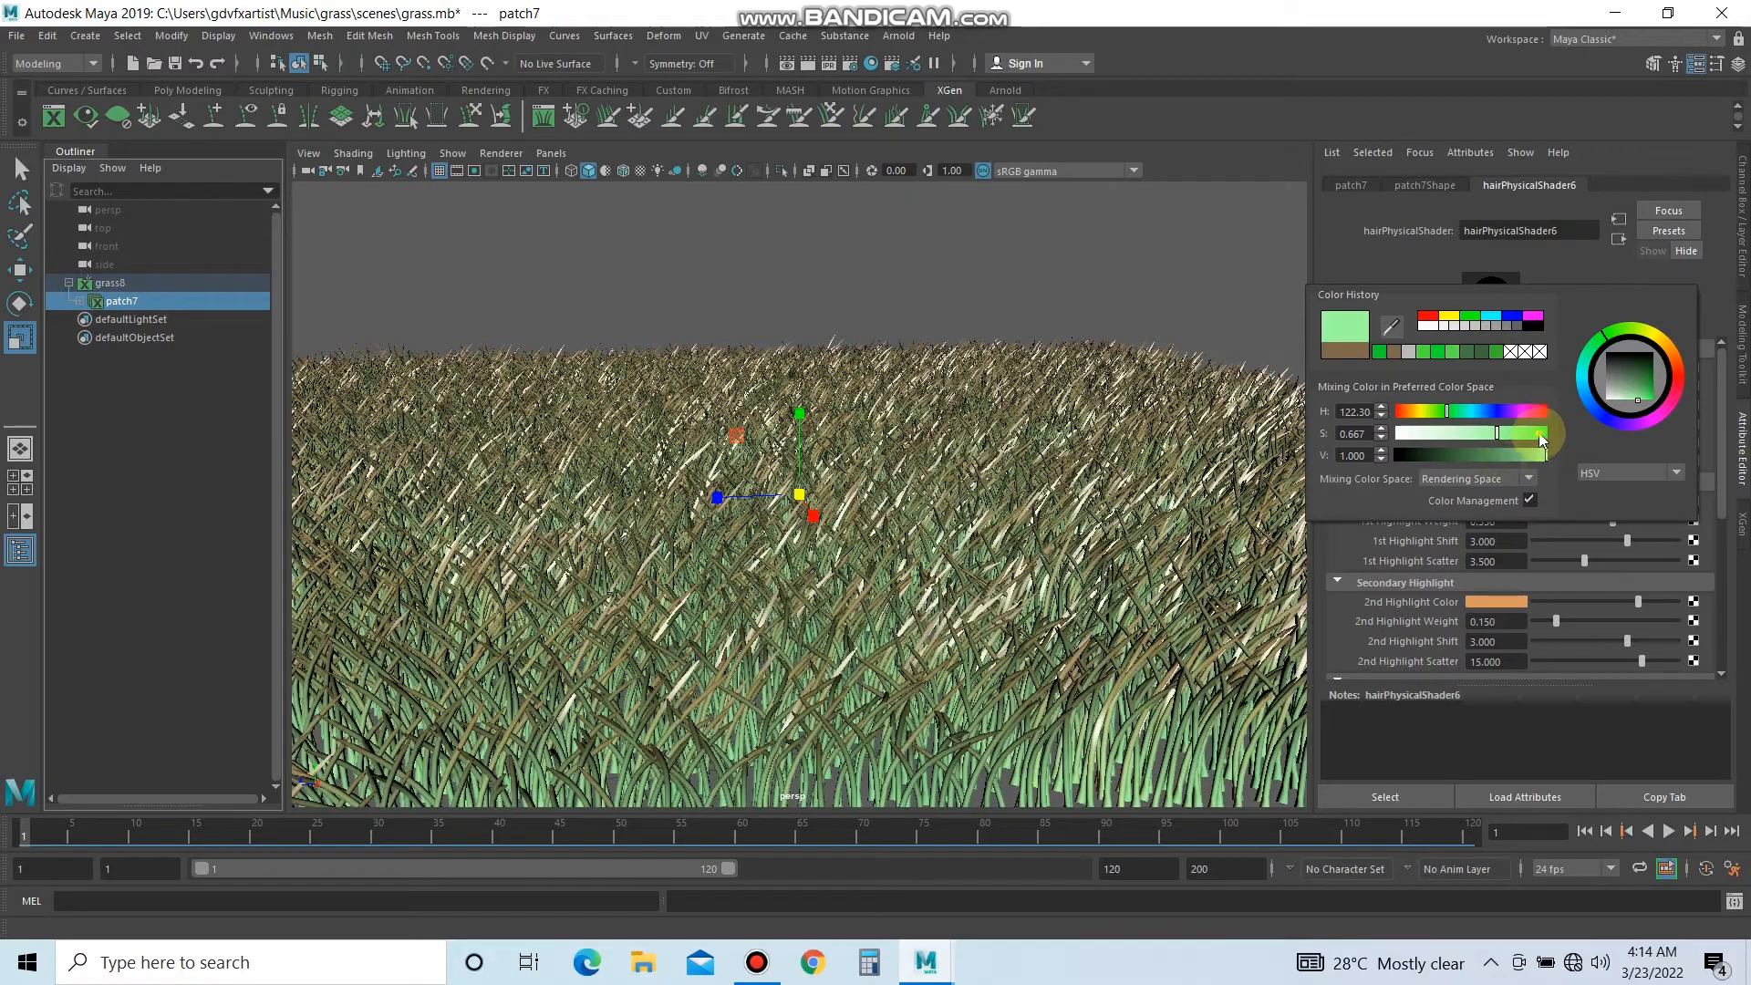
left_click(1545, 434)
Reshape the Width Ramp with a point at about value 0.276, position 0.877, a lower root, and the extra point near the root removed.
left_click_drag(1103, 351, 1083, 350, "alt")
scroll(1083, 351, "down", 3)
scroll(1081, 354, "up", 3)
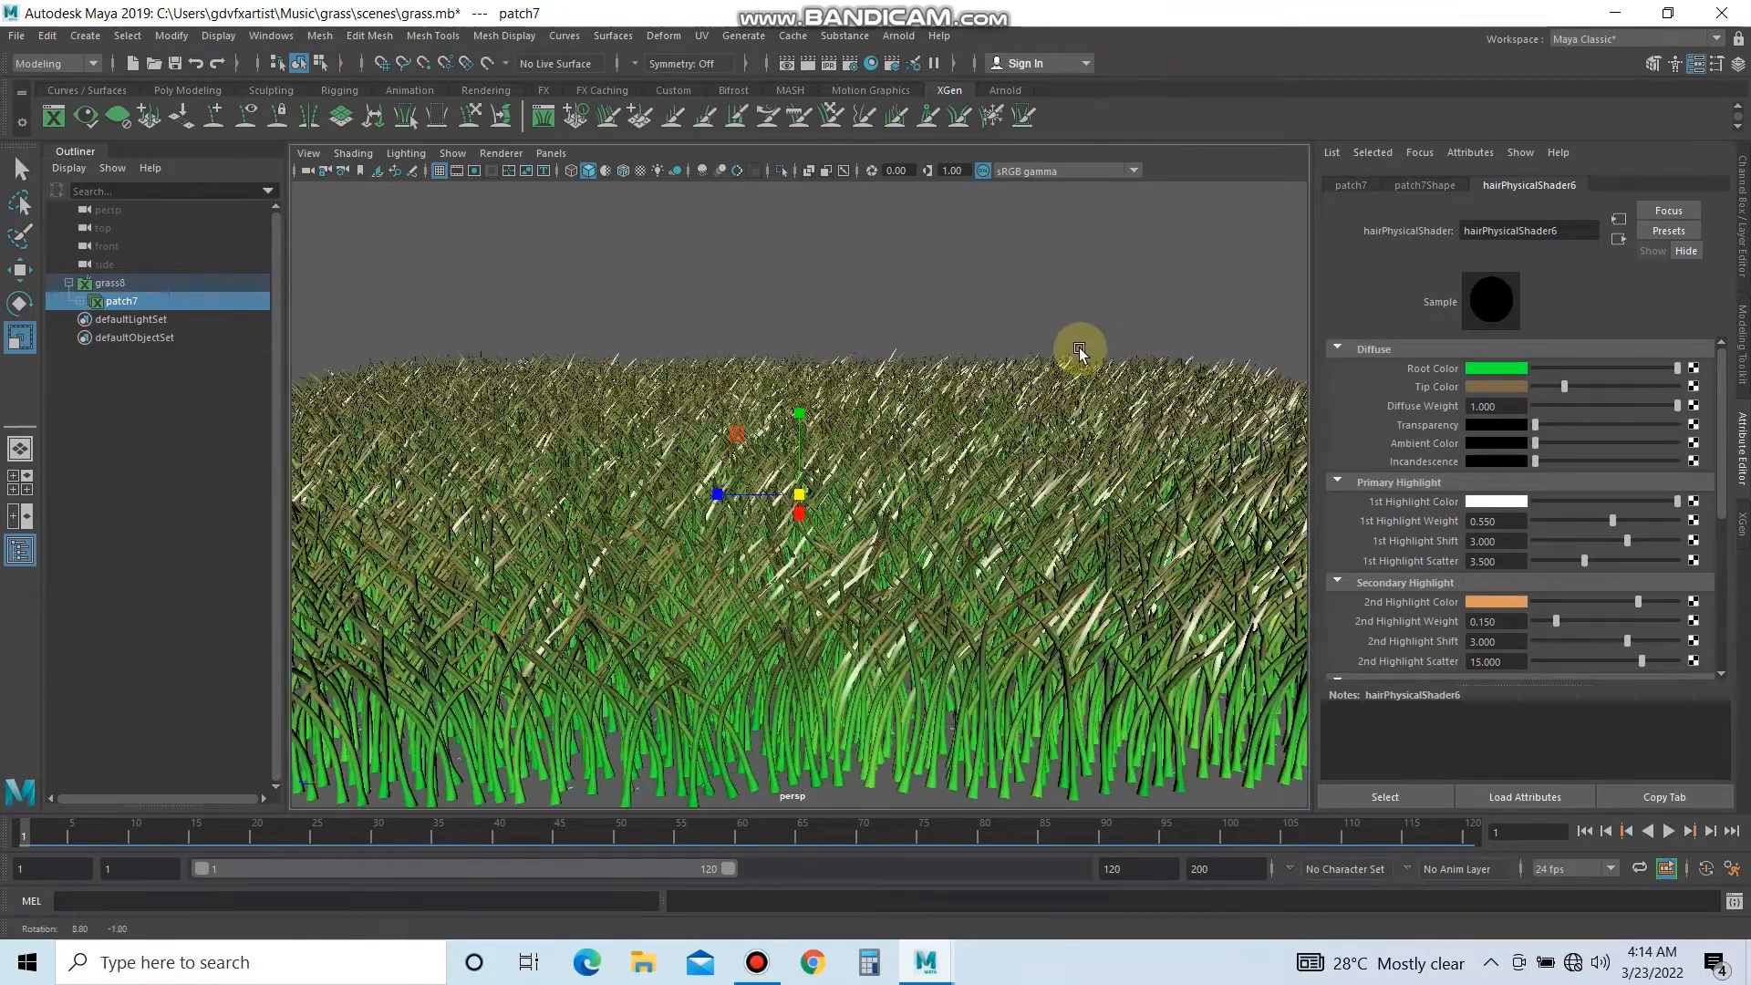
scroll(1166, 488, "down", 3)
scroll(1191, 511, "up", 5)
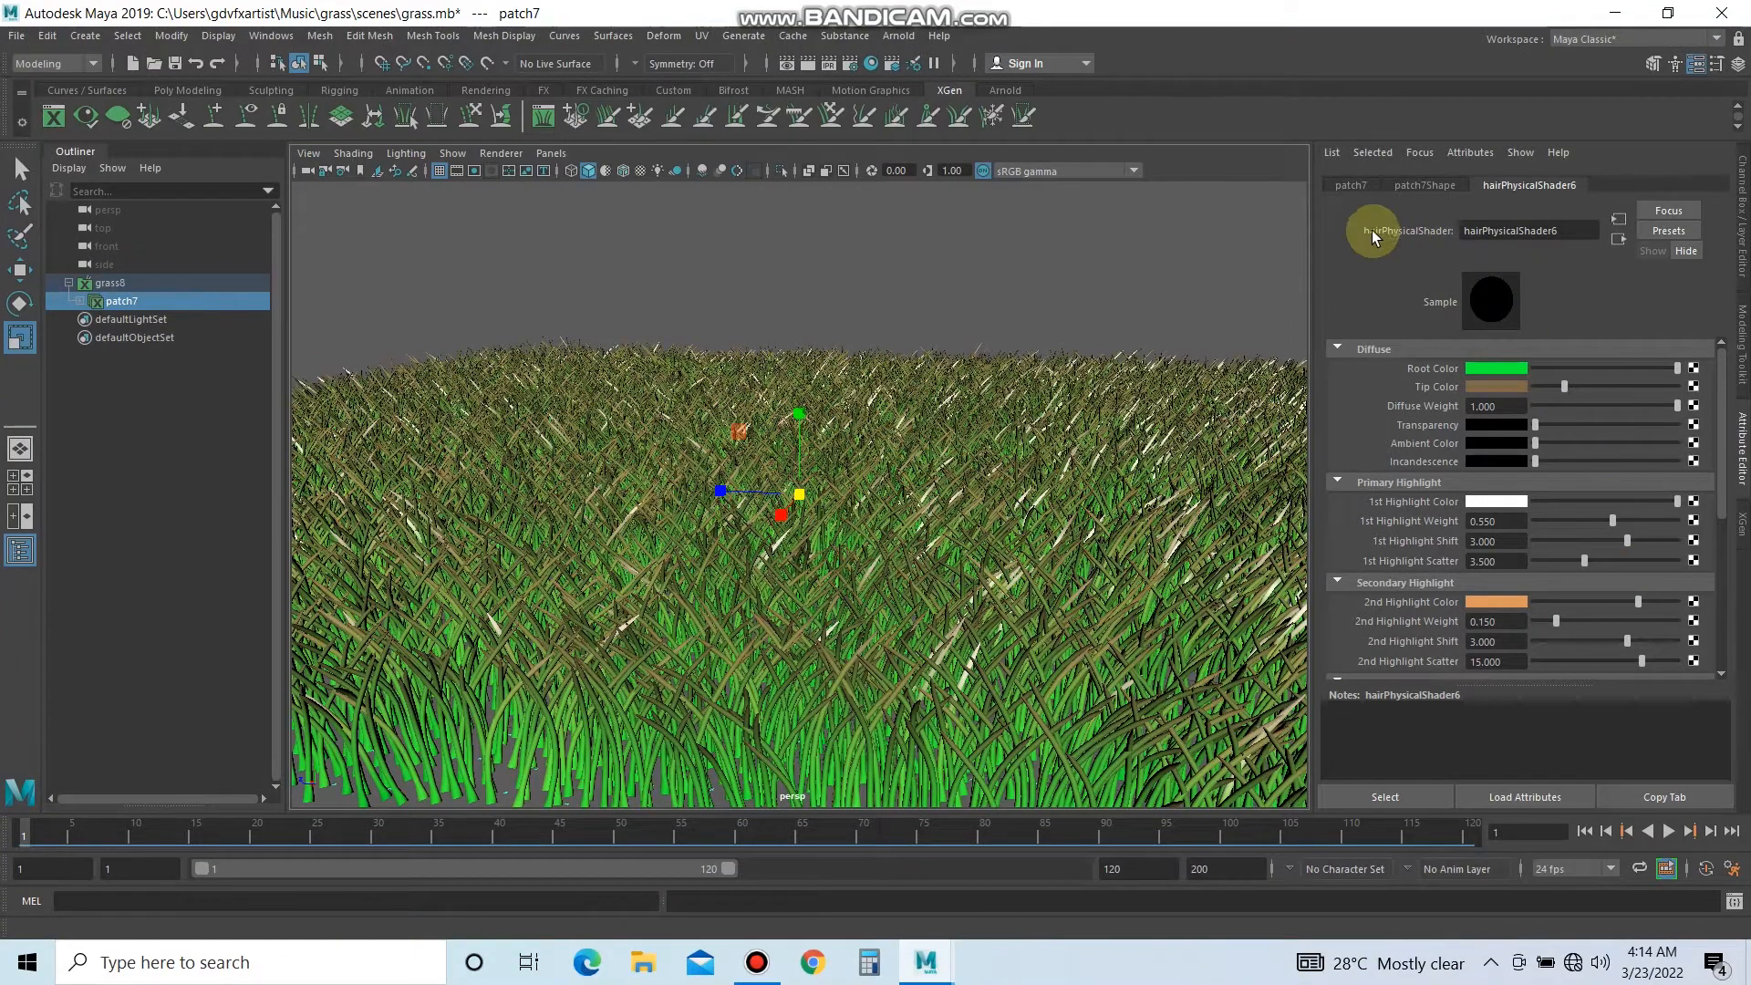
left_click(1742, 538)
mouse_move(1647, 714)
left_mouse_down()
mouse_move(1674, 712)
mouse_move(1647, 713)
left_mouse_up()
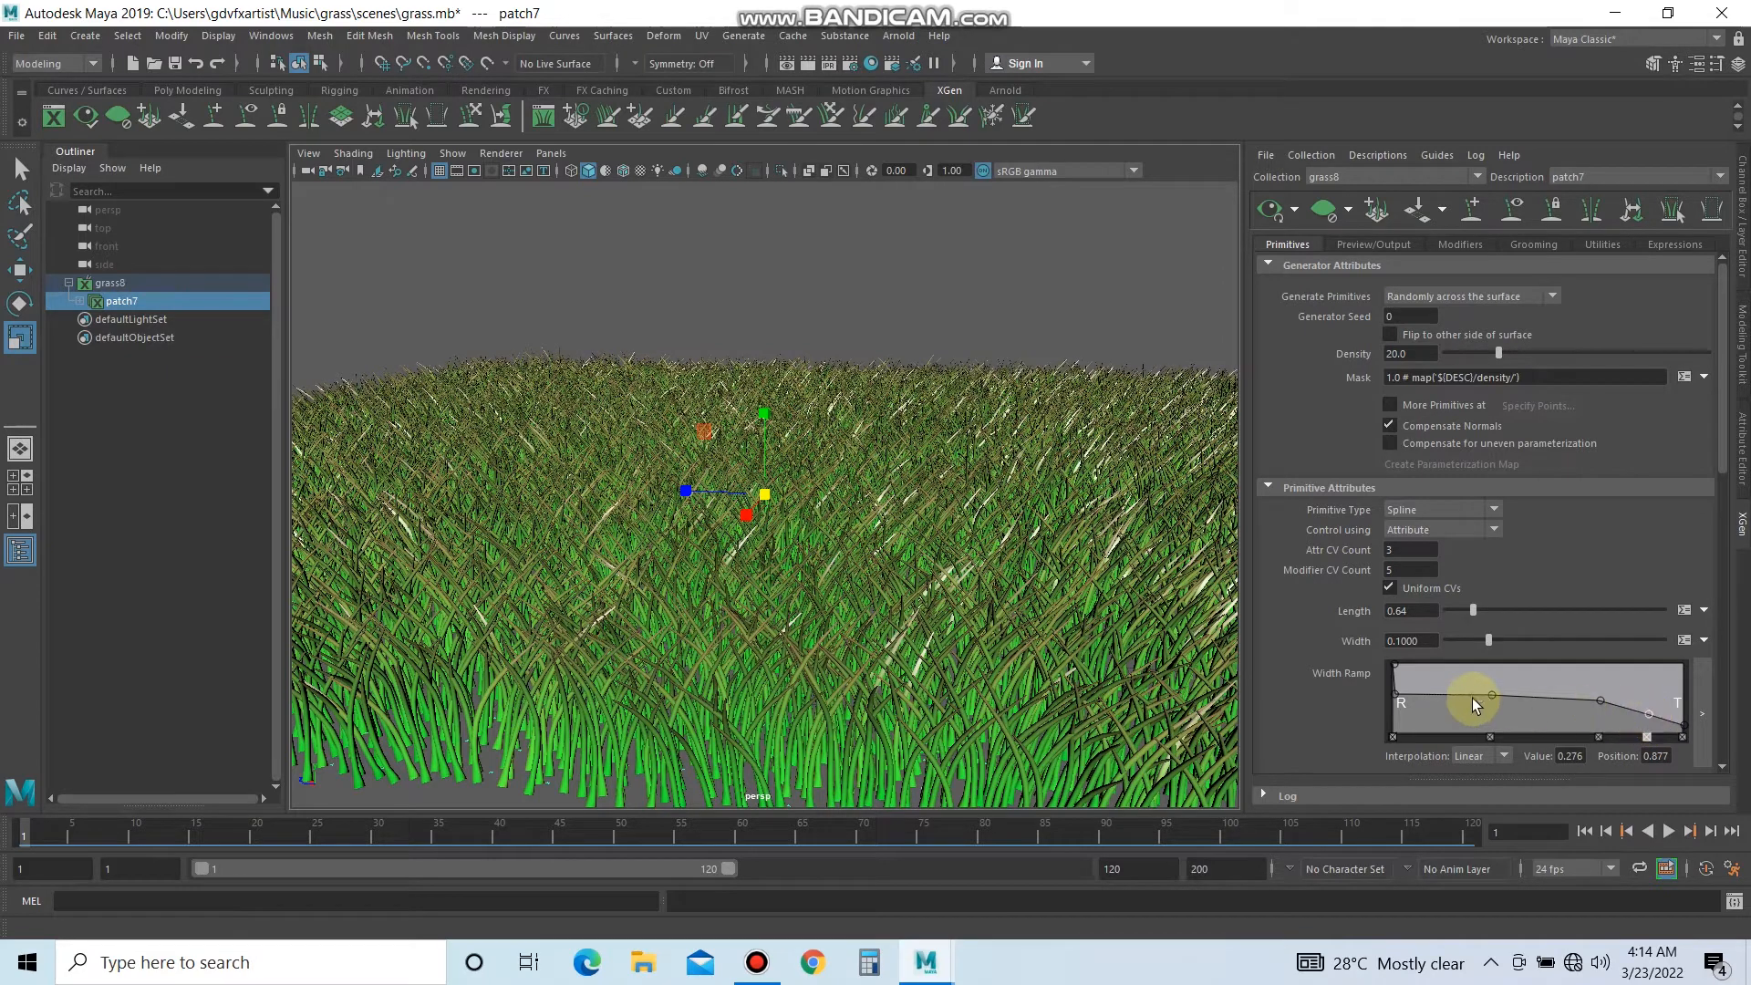
left_click(1395, 698)
left_click_drag(1393, 697, 1448, 691)
left_click(1392, 666)
left_click_drag(1418, 687, 1422, 741)
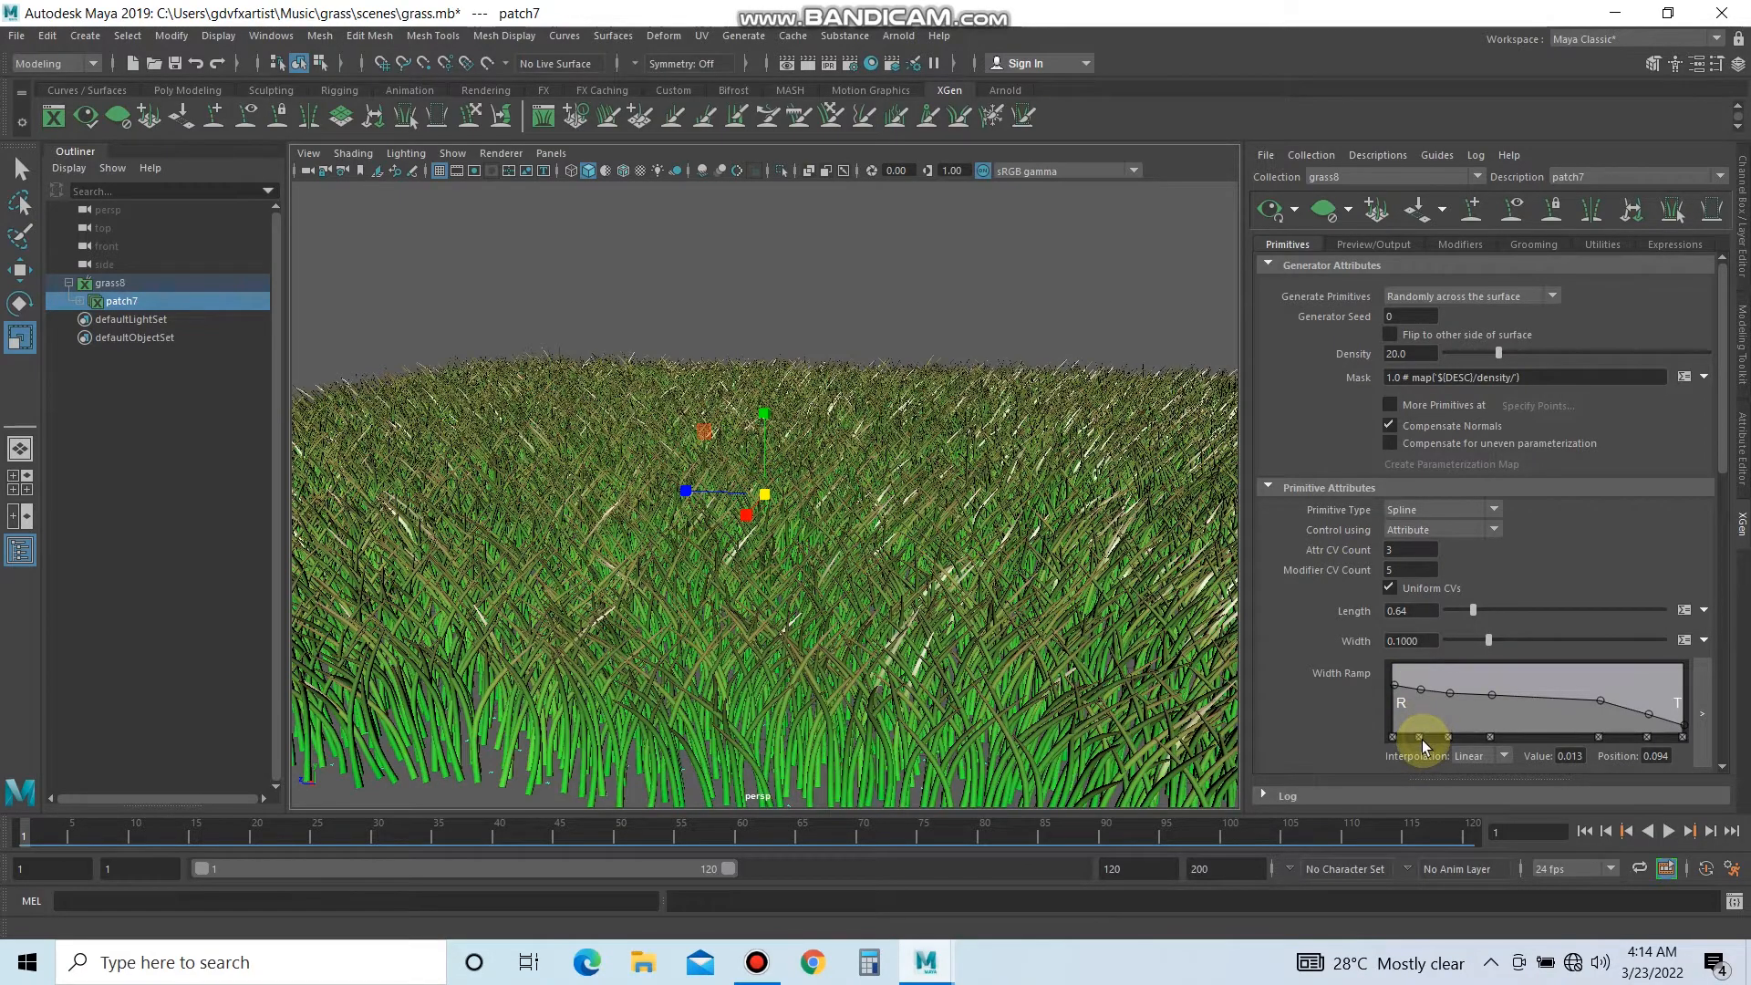
Set the grass description's generator Density to 15.
mouse_move(1044, 663)
left_mouse_down("alt")
mouse_move(1080, 659)
mouse_move(1032, 672)
left_mouse_up("alt")
scroll(1031, 672, "down", 10)
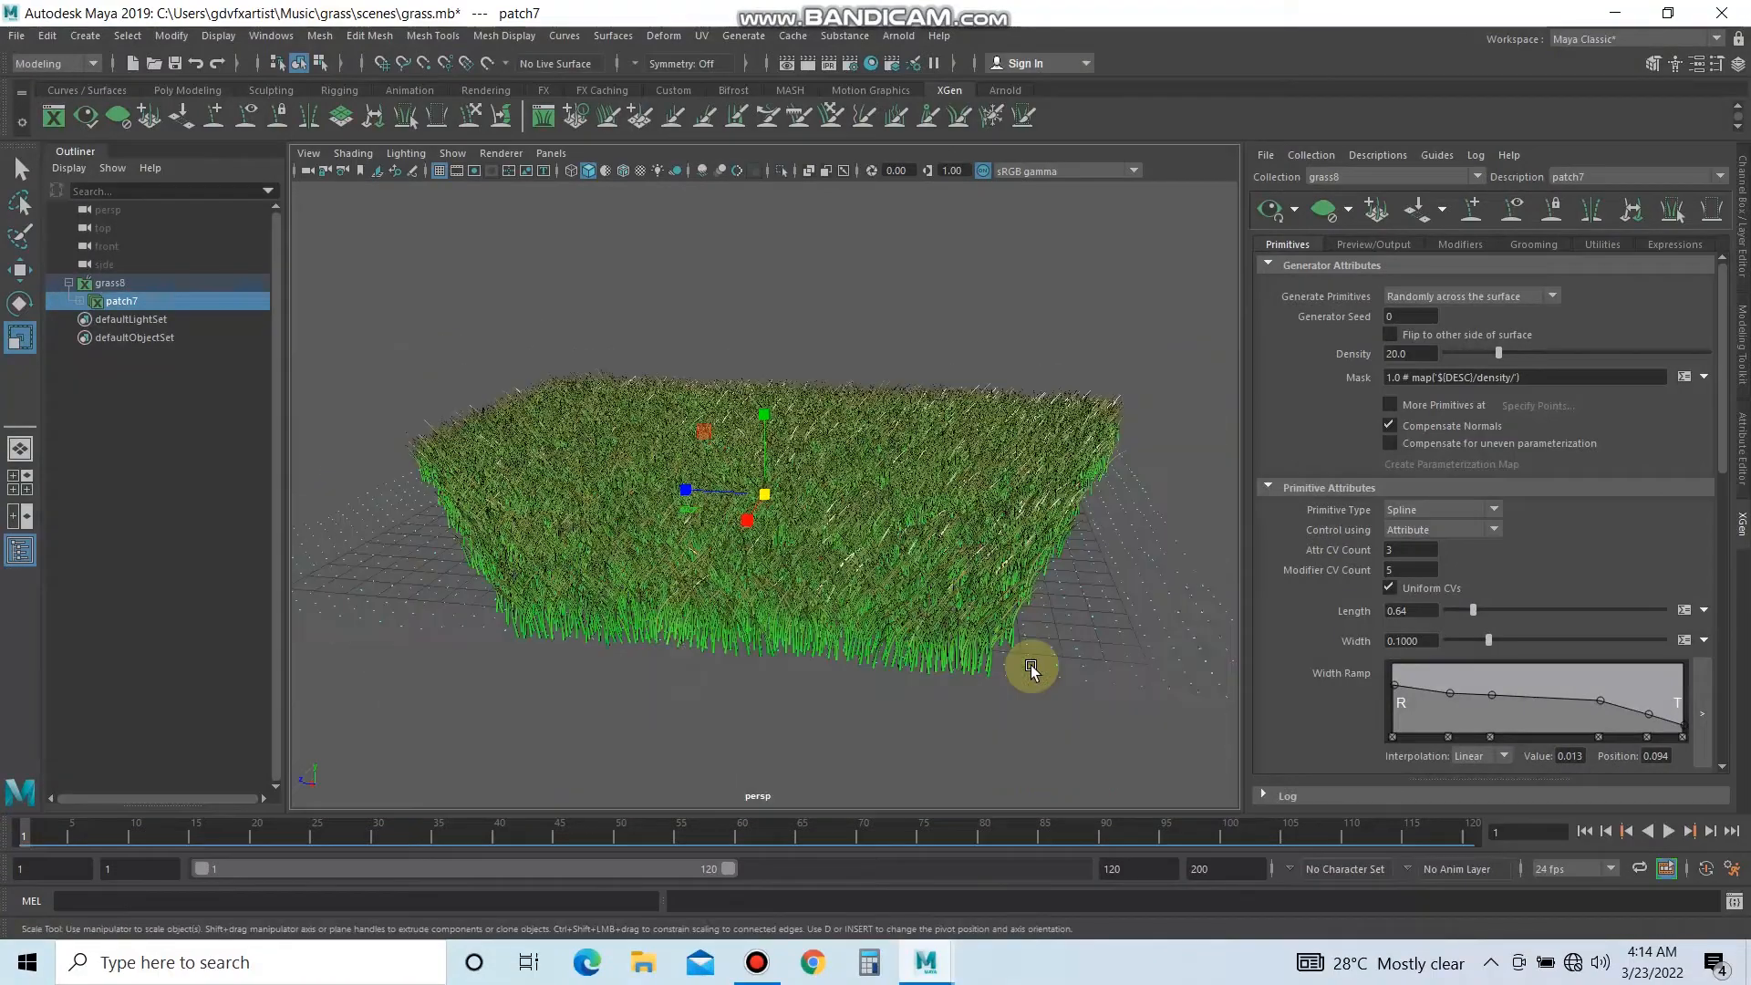
double_click(1412, 353)
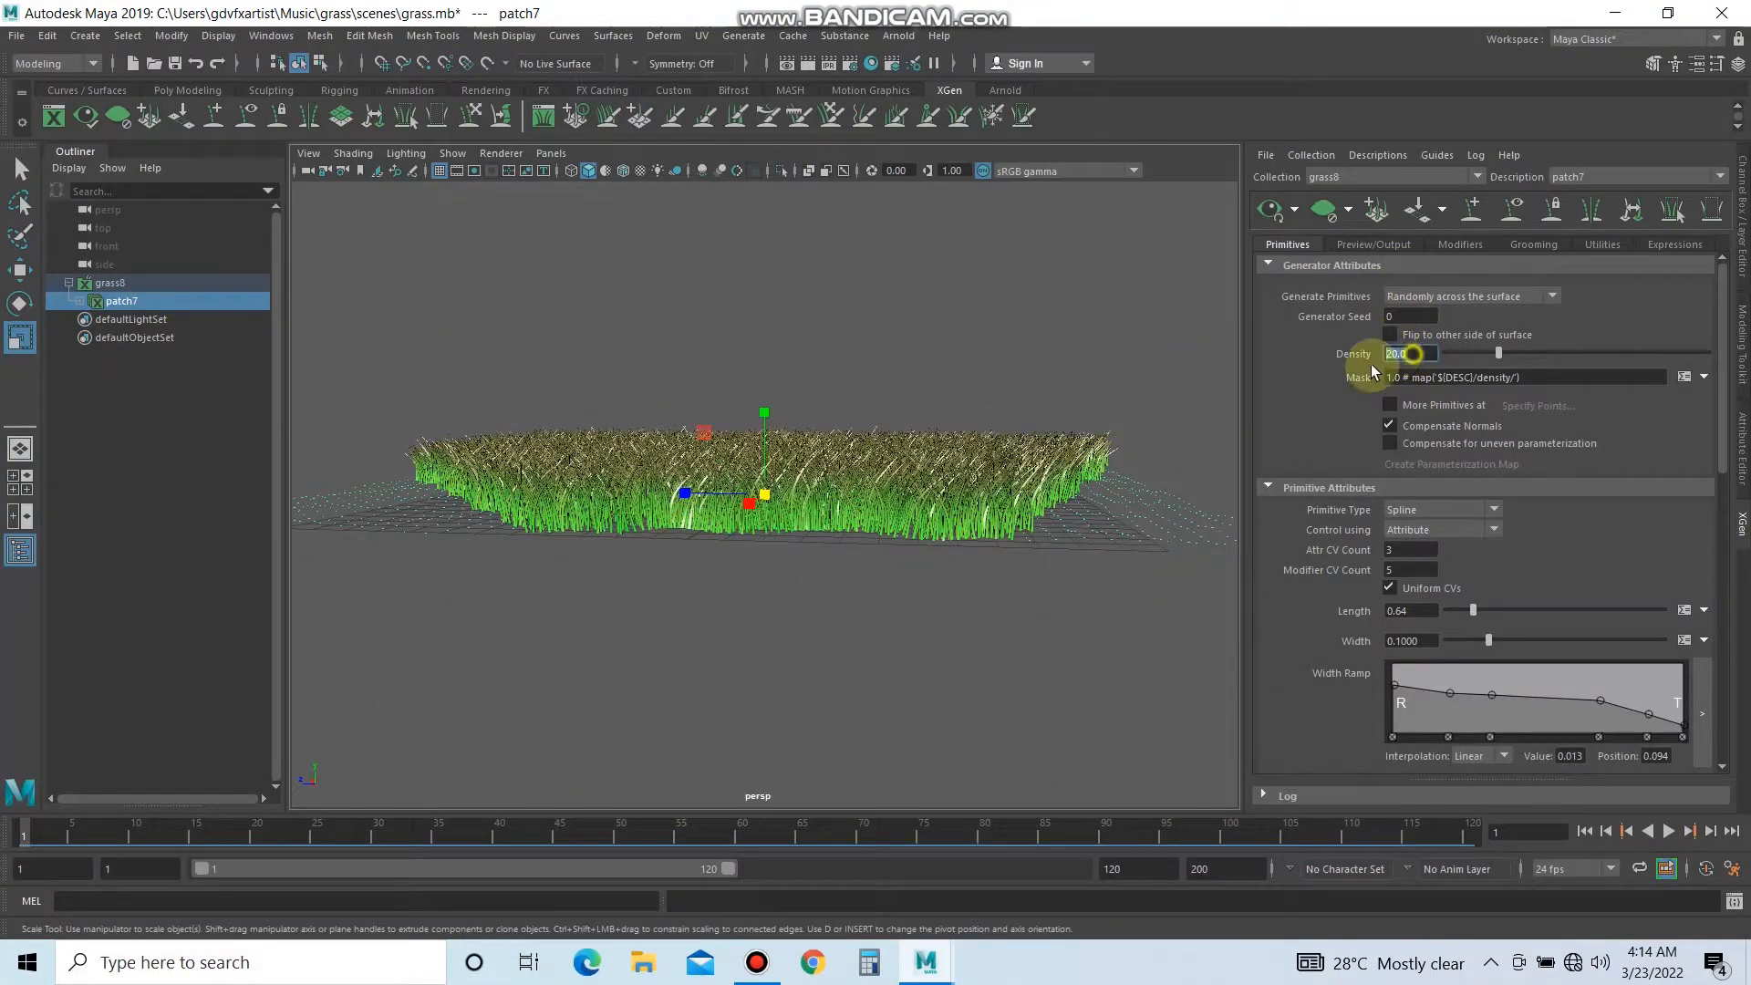
type("15")
key("Return")
Clear the selection and add an Arnold skydome light to the grass scene.
left_click_drag(857, 414, 919, 478, "alt")
scroll(920, 478, "down", 5)
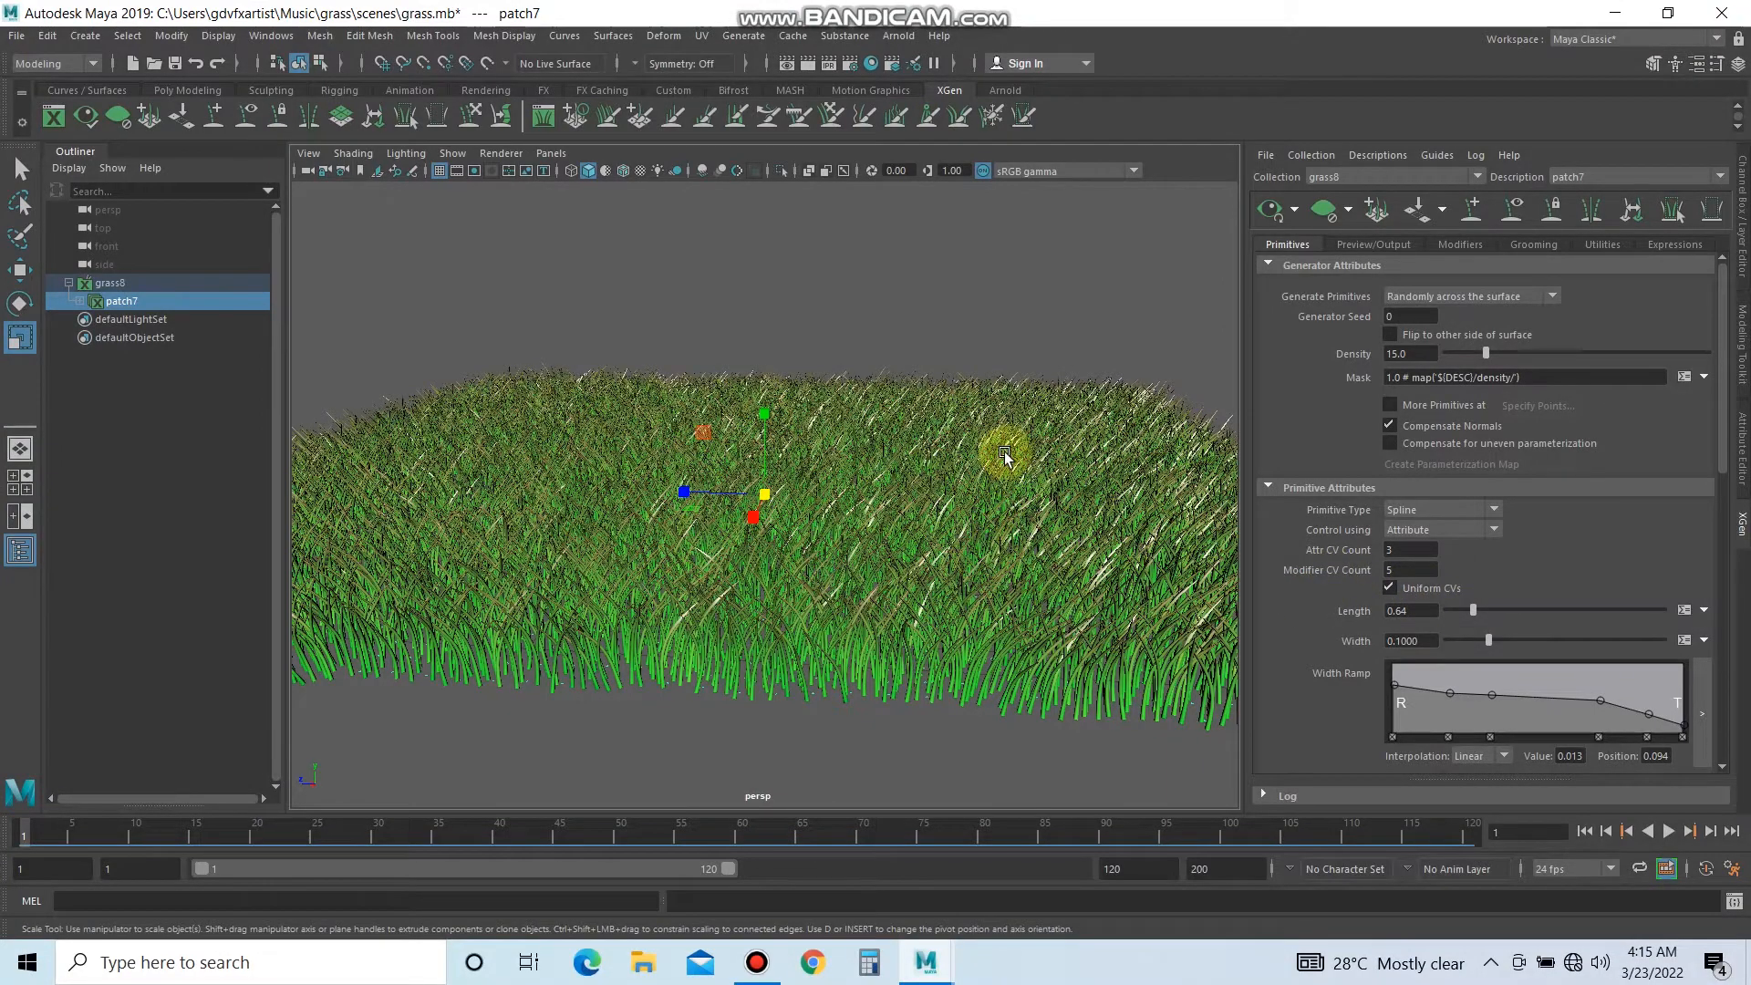
scroll(1004, 453, "up", 5)
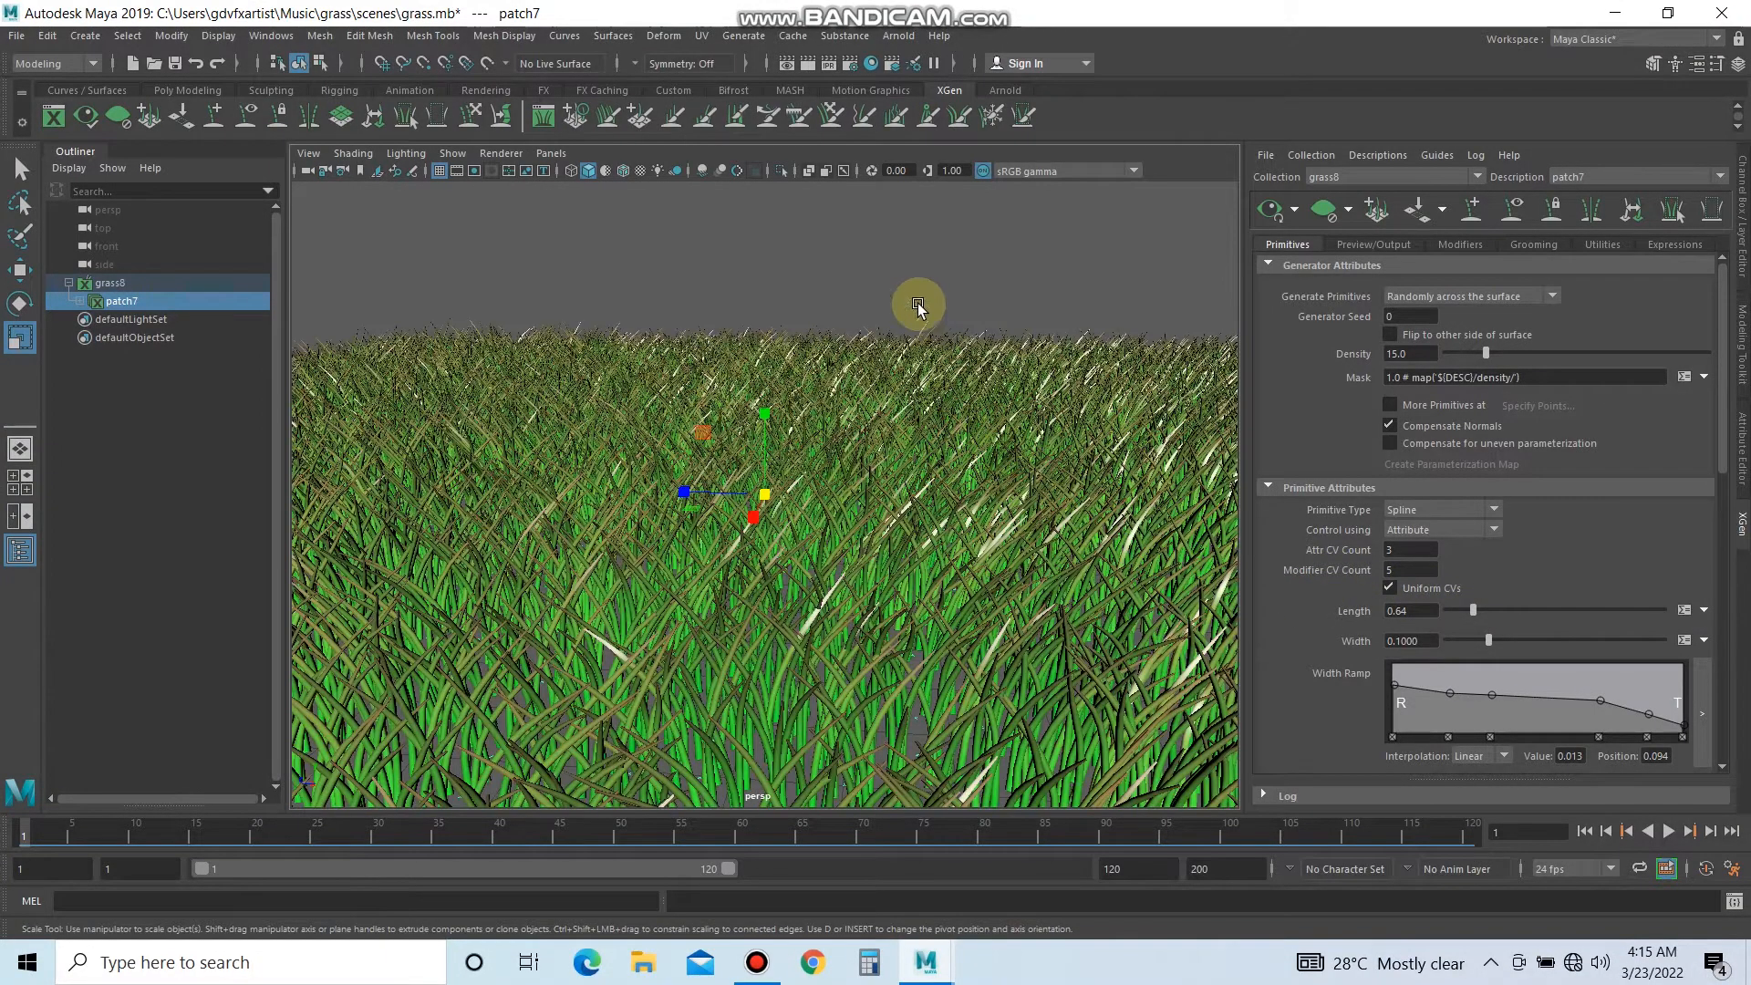
left_click(917, 301)
left_click_drag(764, 567, 776, 570, "alt")
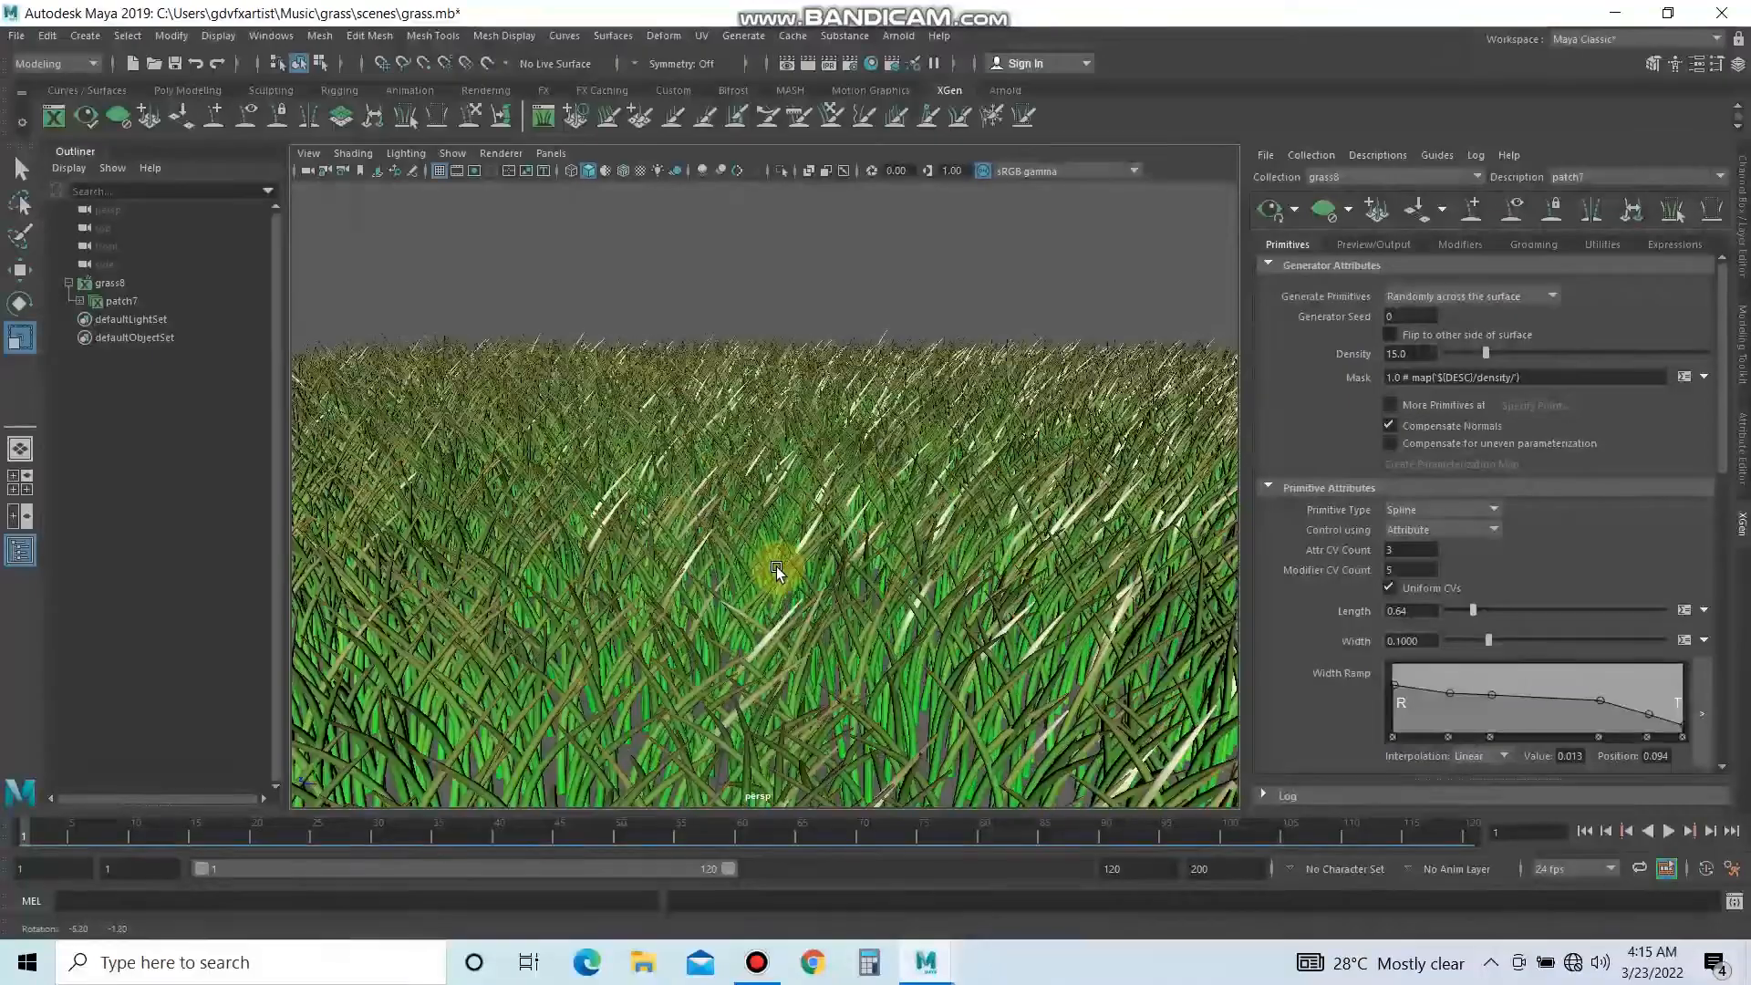
left_click(899, 37)
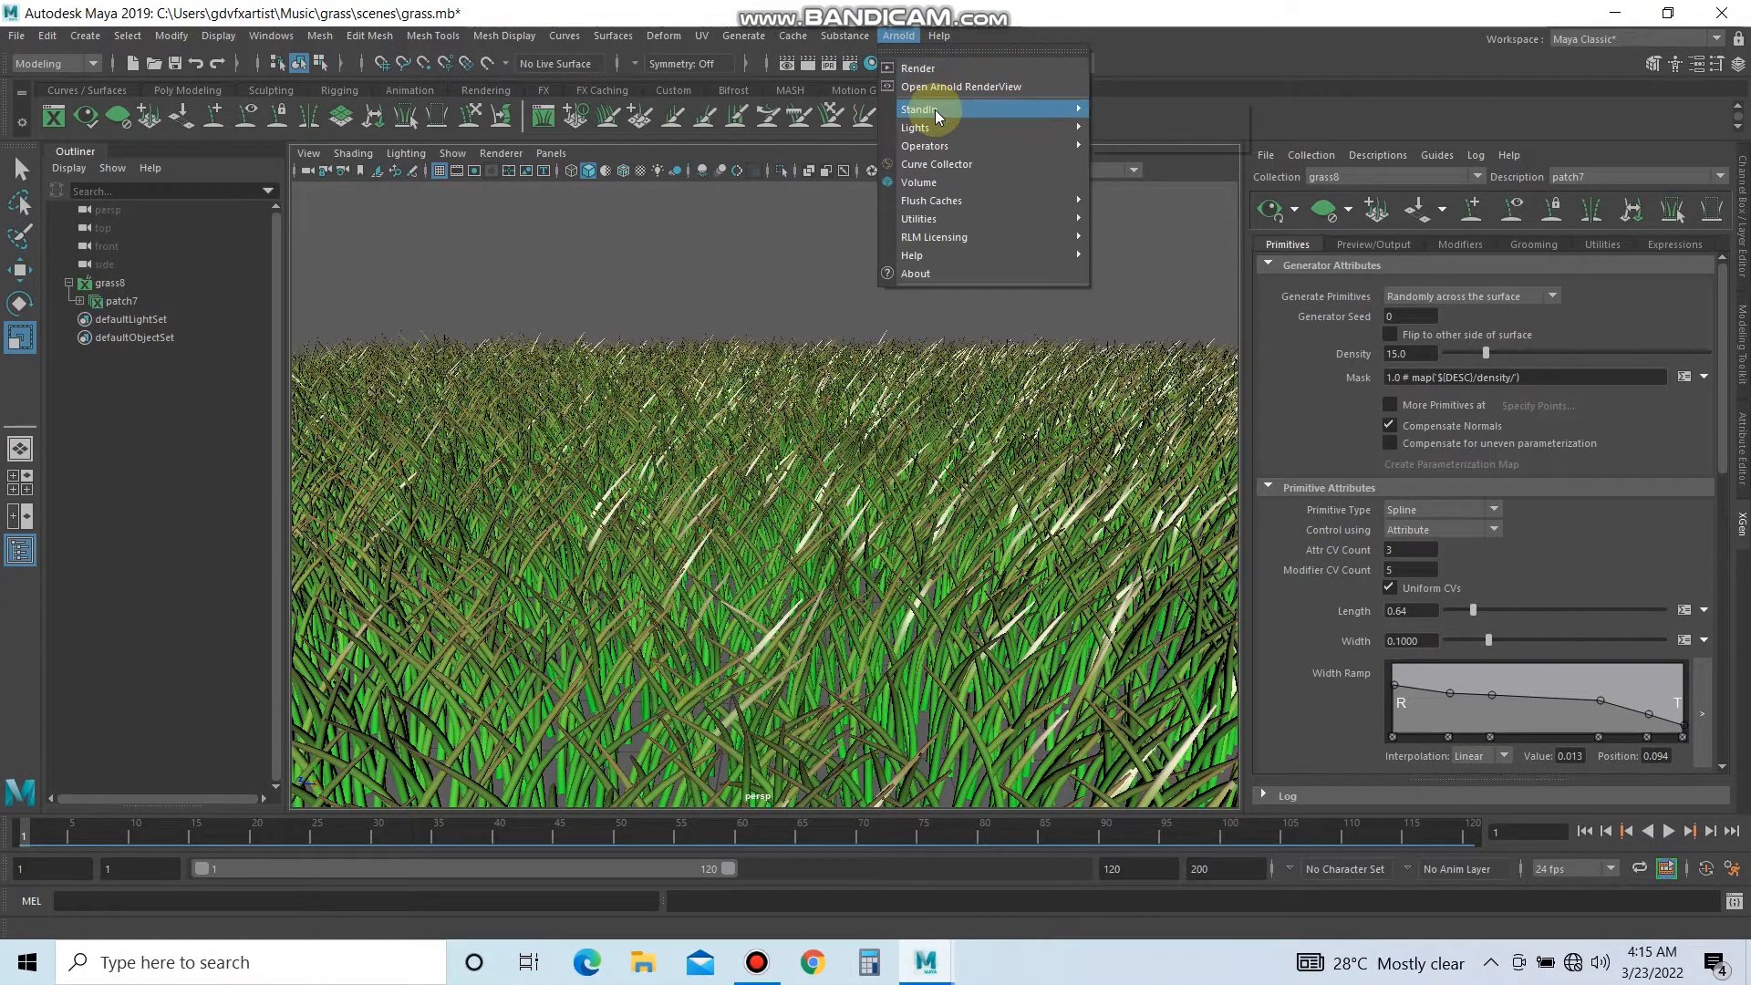
mouse_move(941, 121)
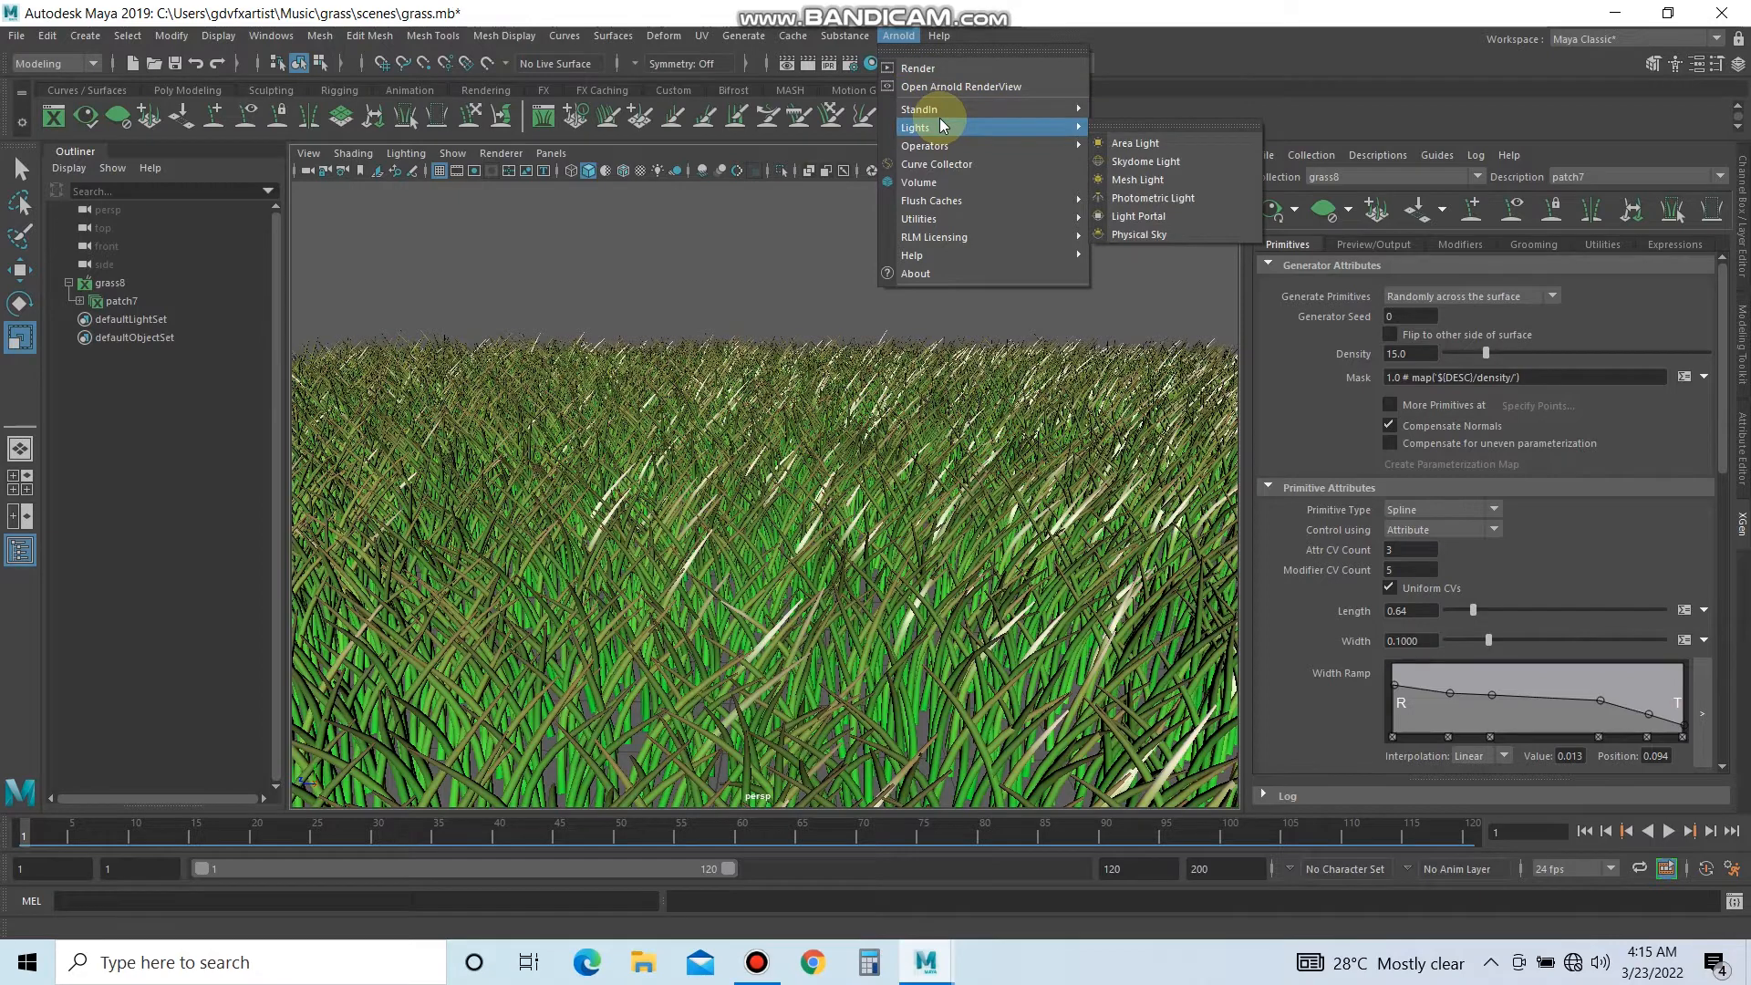
left_click(1145, 165)
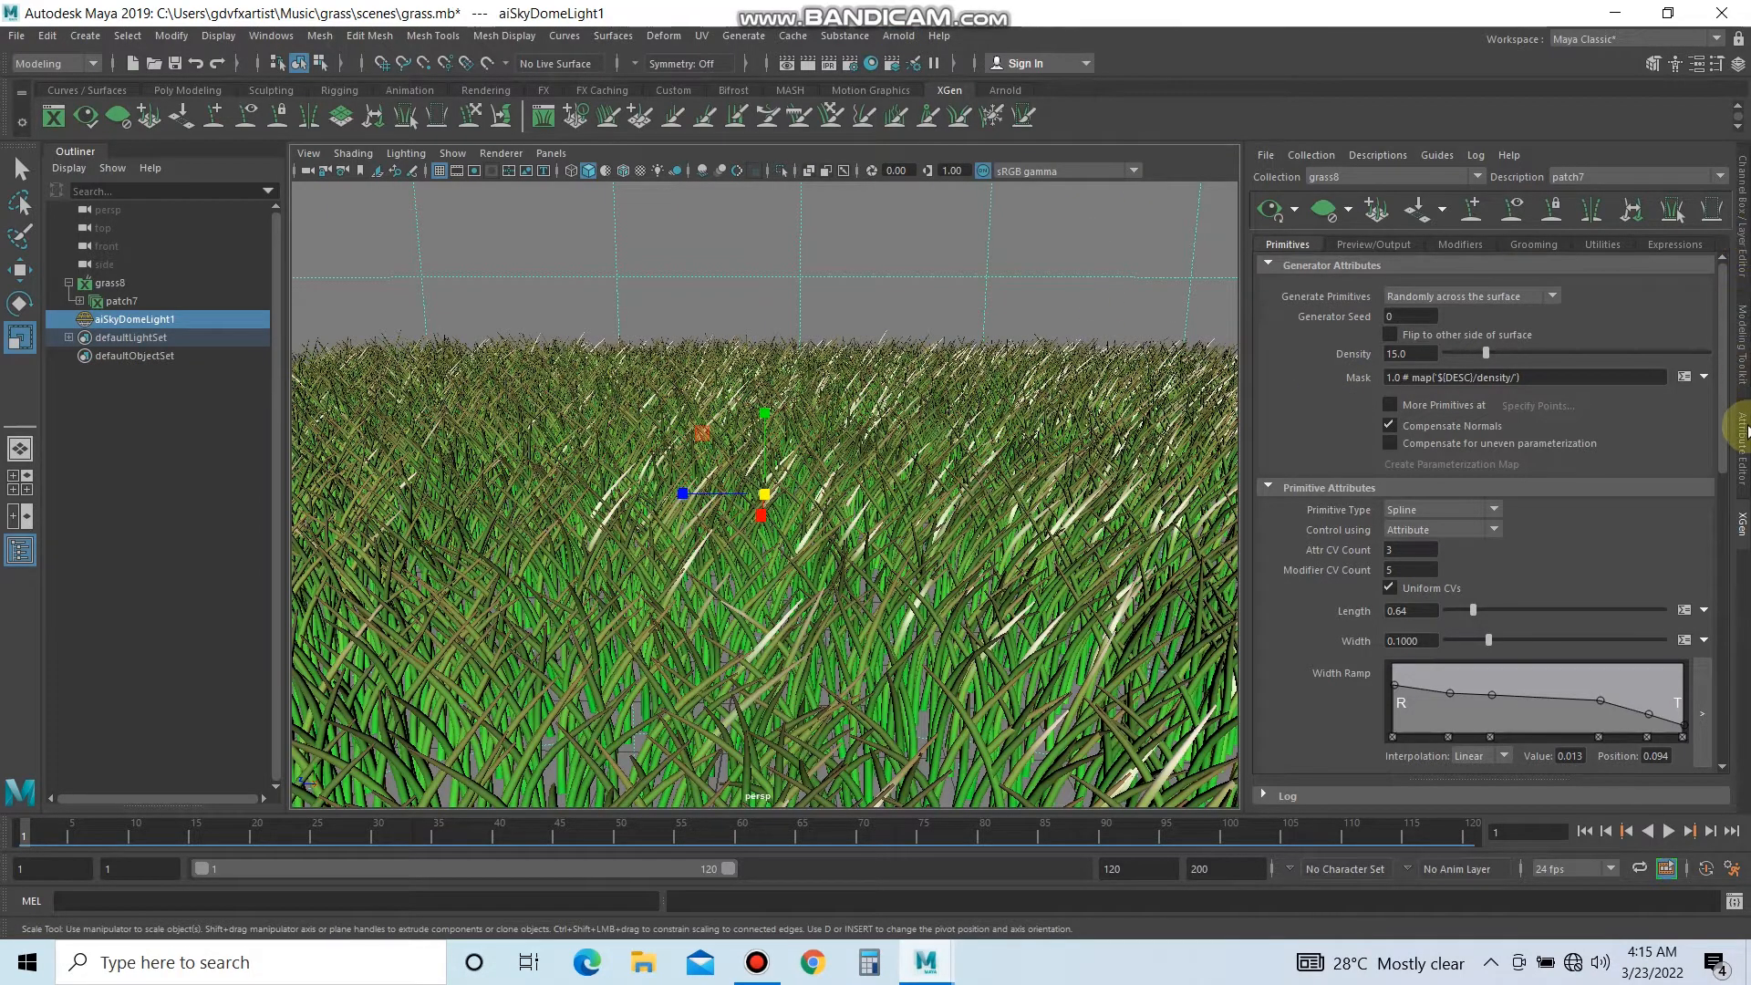
Map the skydome light's Color to a file texture using the image industrial_sunset_02_4k.exr.
left_click(1742, 430)
left_click(1623, 187)
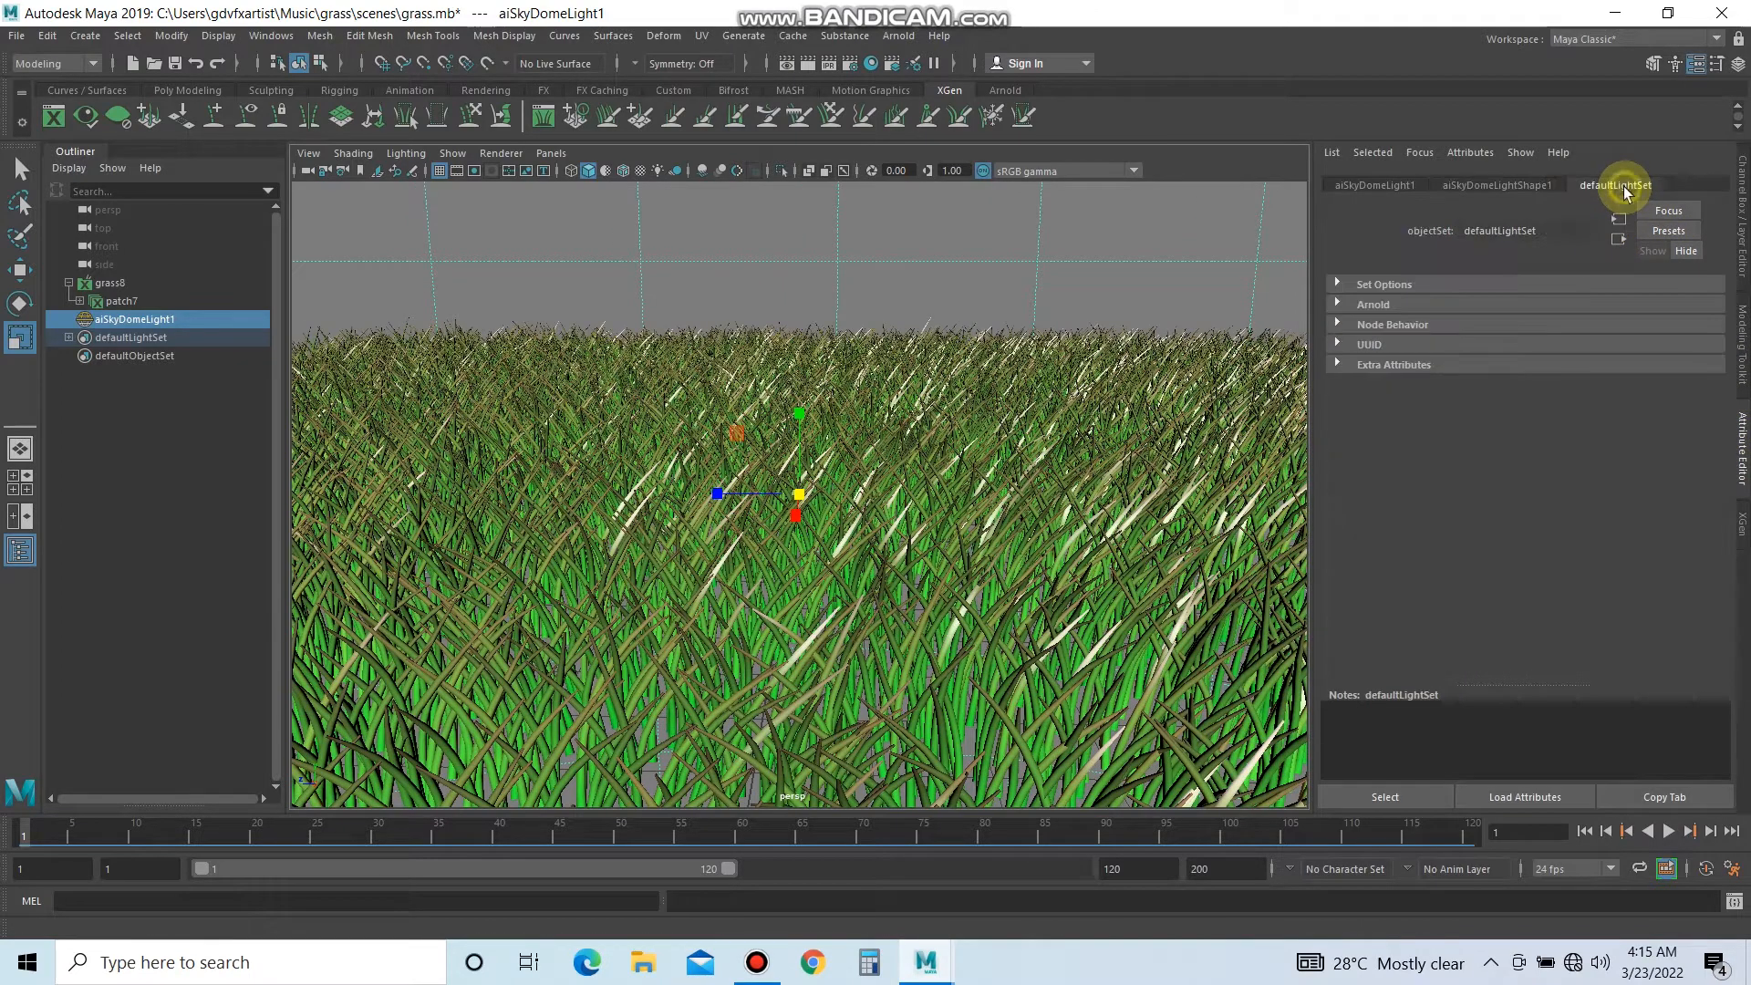
left_click(1553, 187)
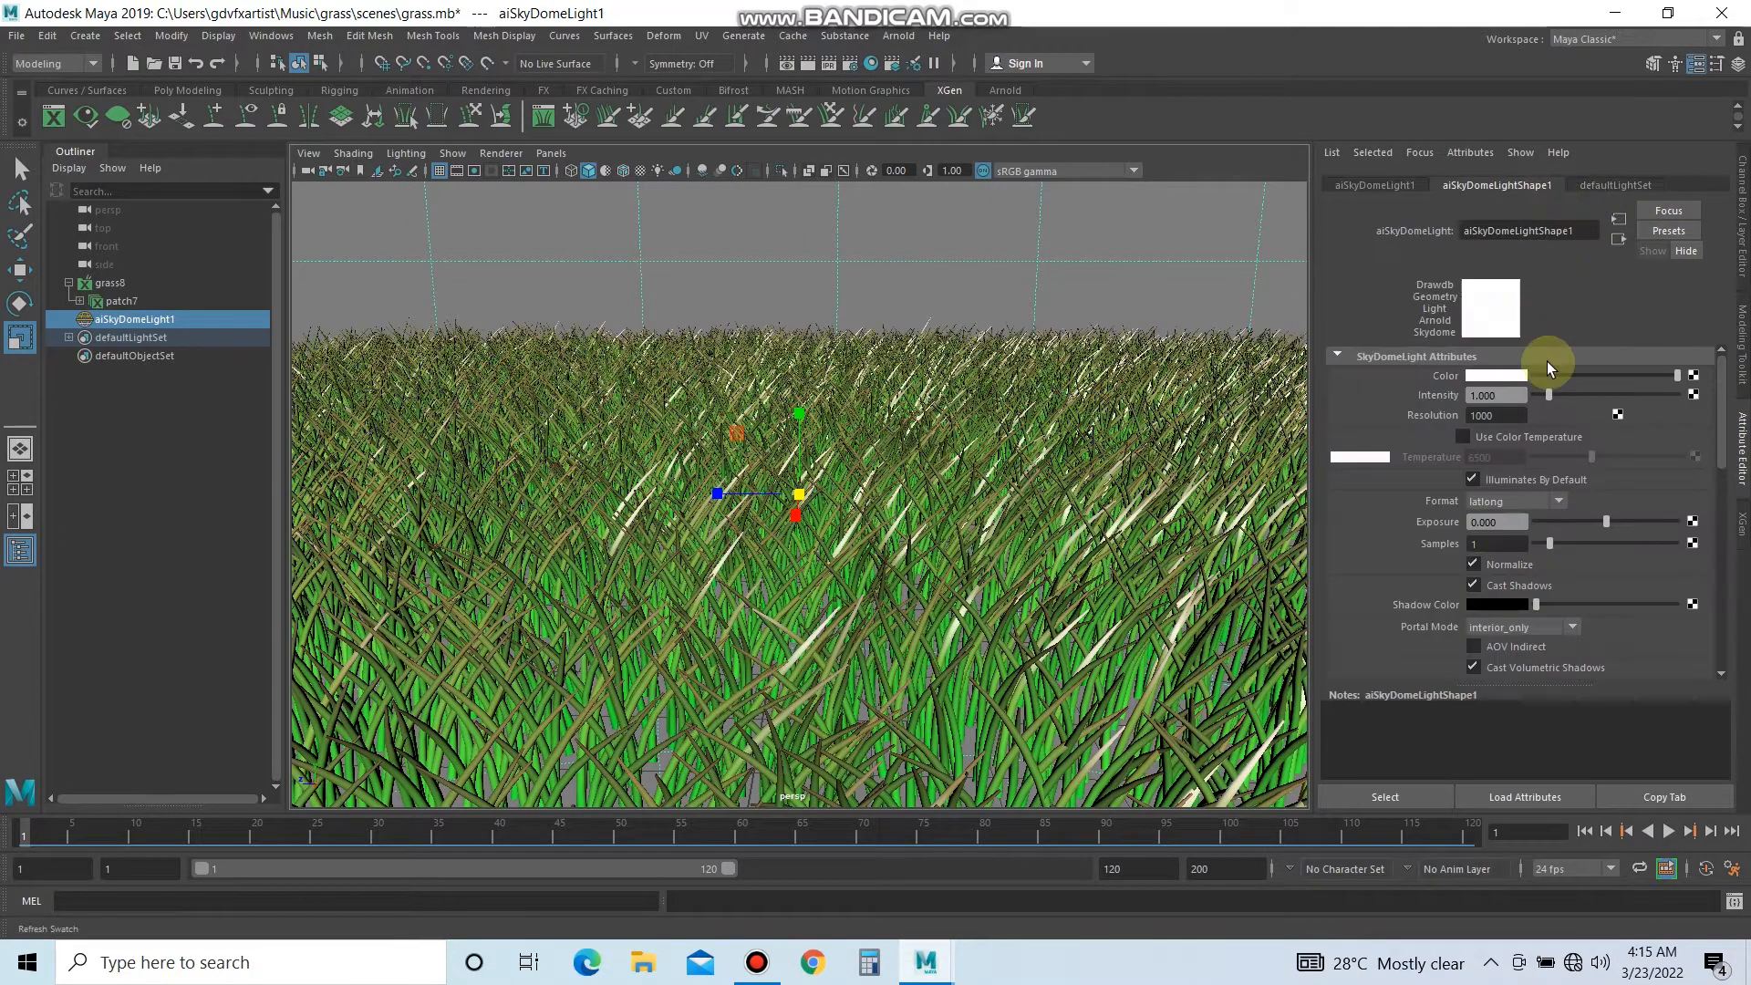
left_click(1693, 376)
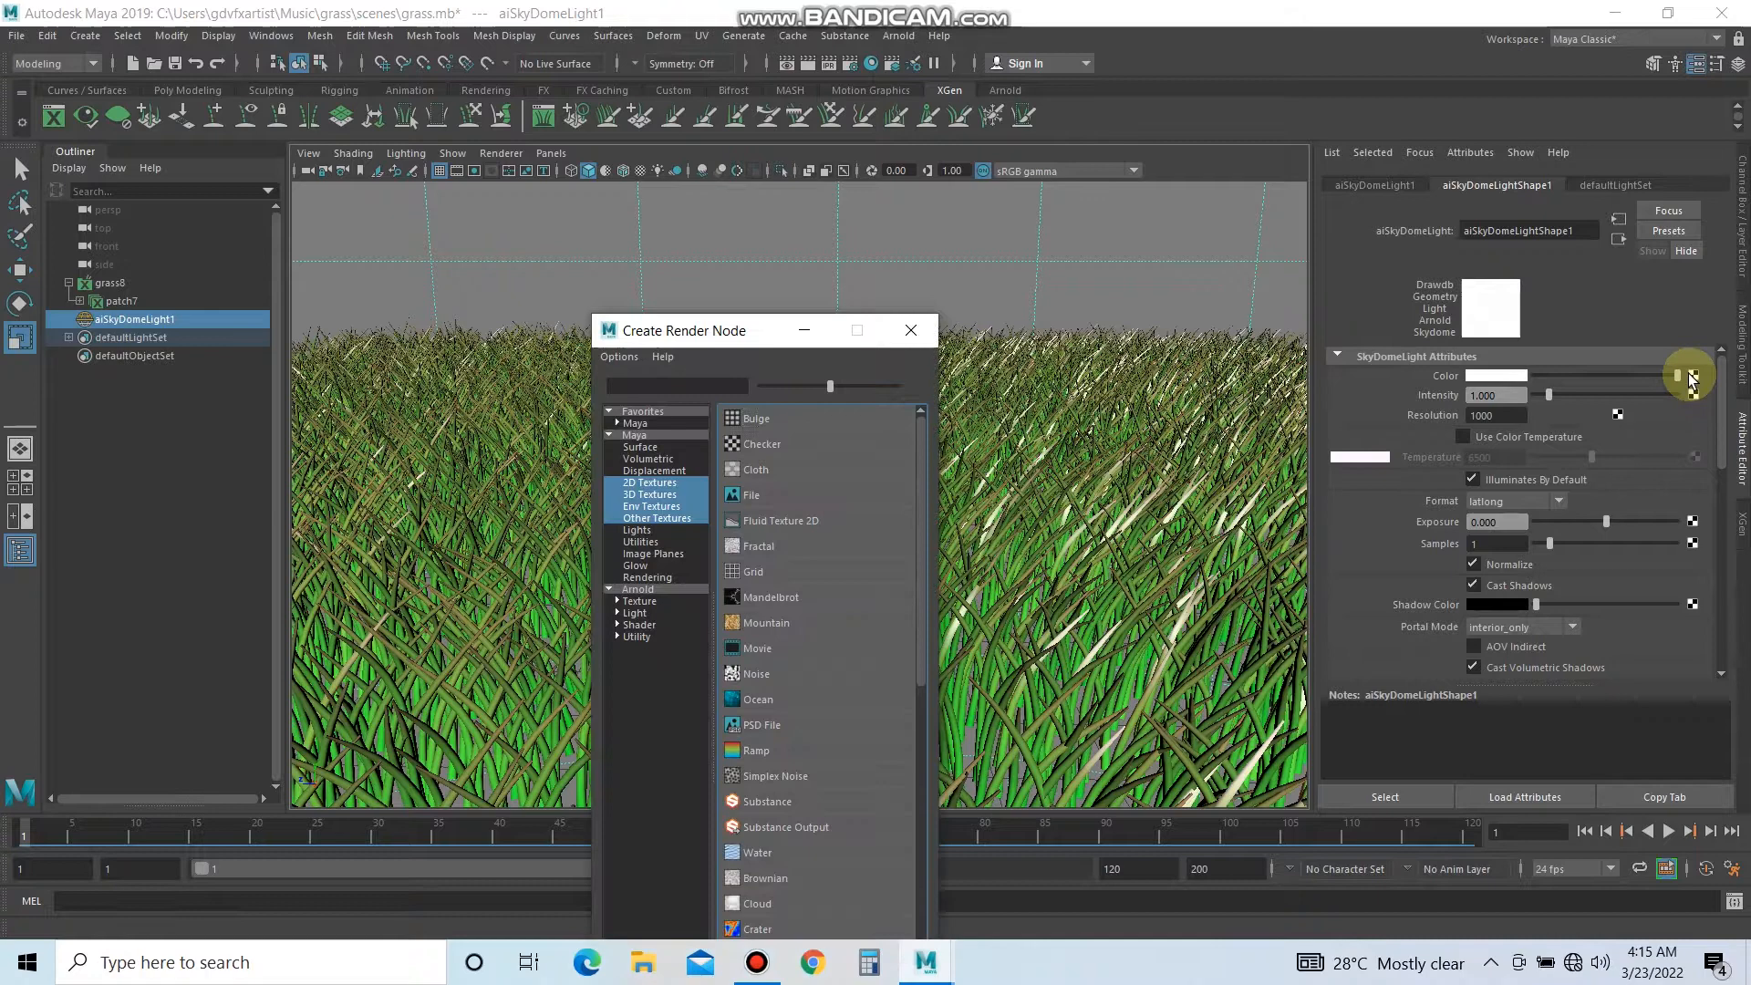
left_click(797, 485)
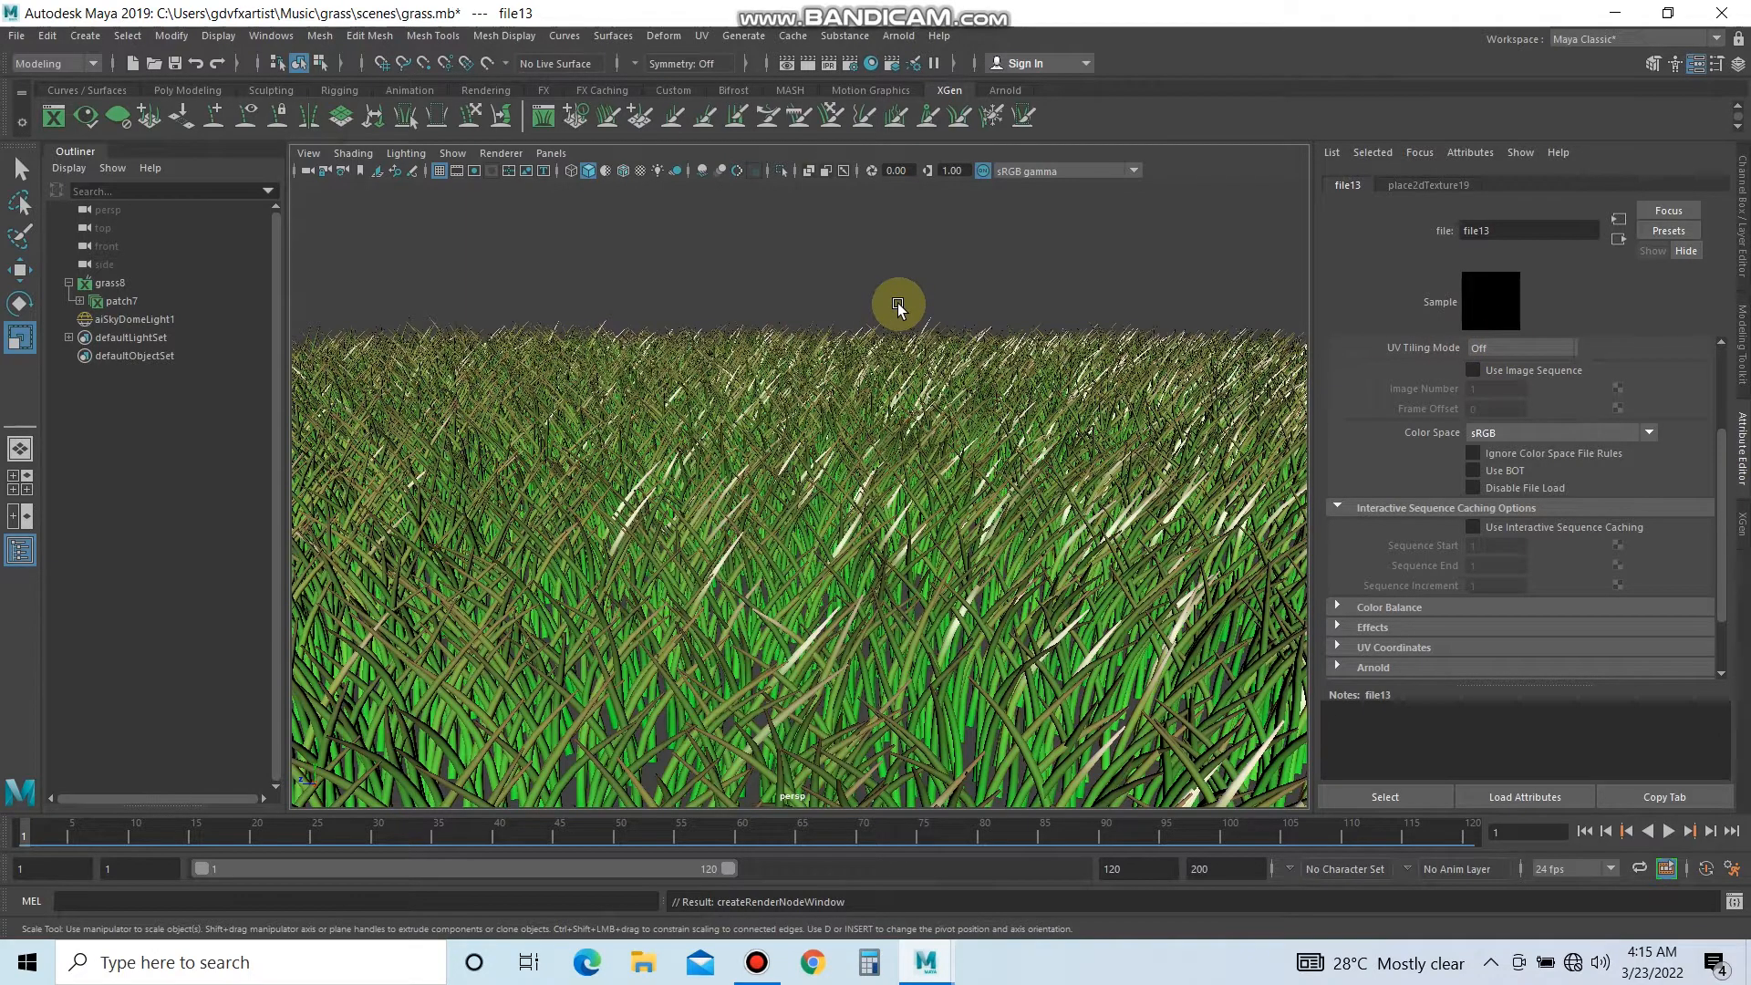
left_click_drag(1724, 506, 1724, 359)
left_click(1698, 434)
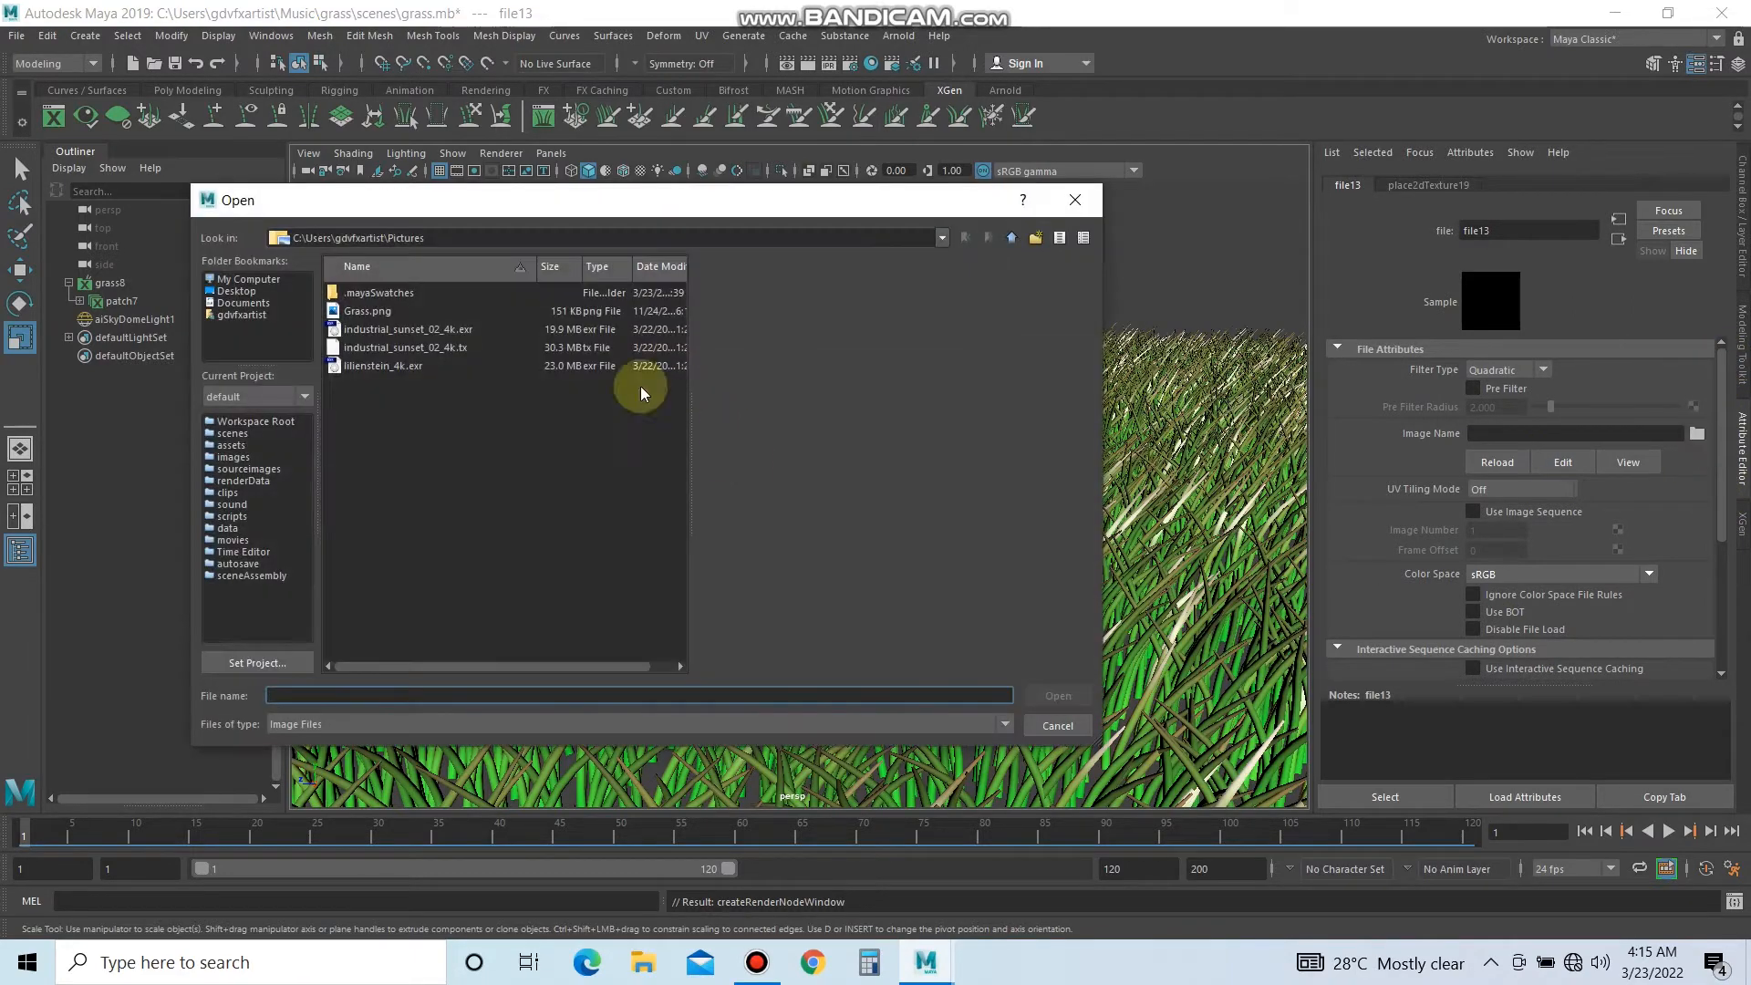
left_click(374, 330)
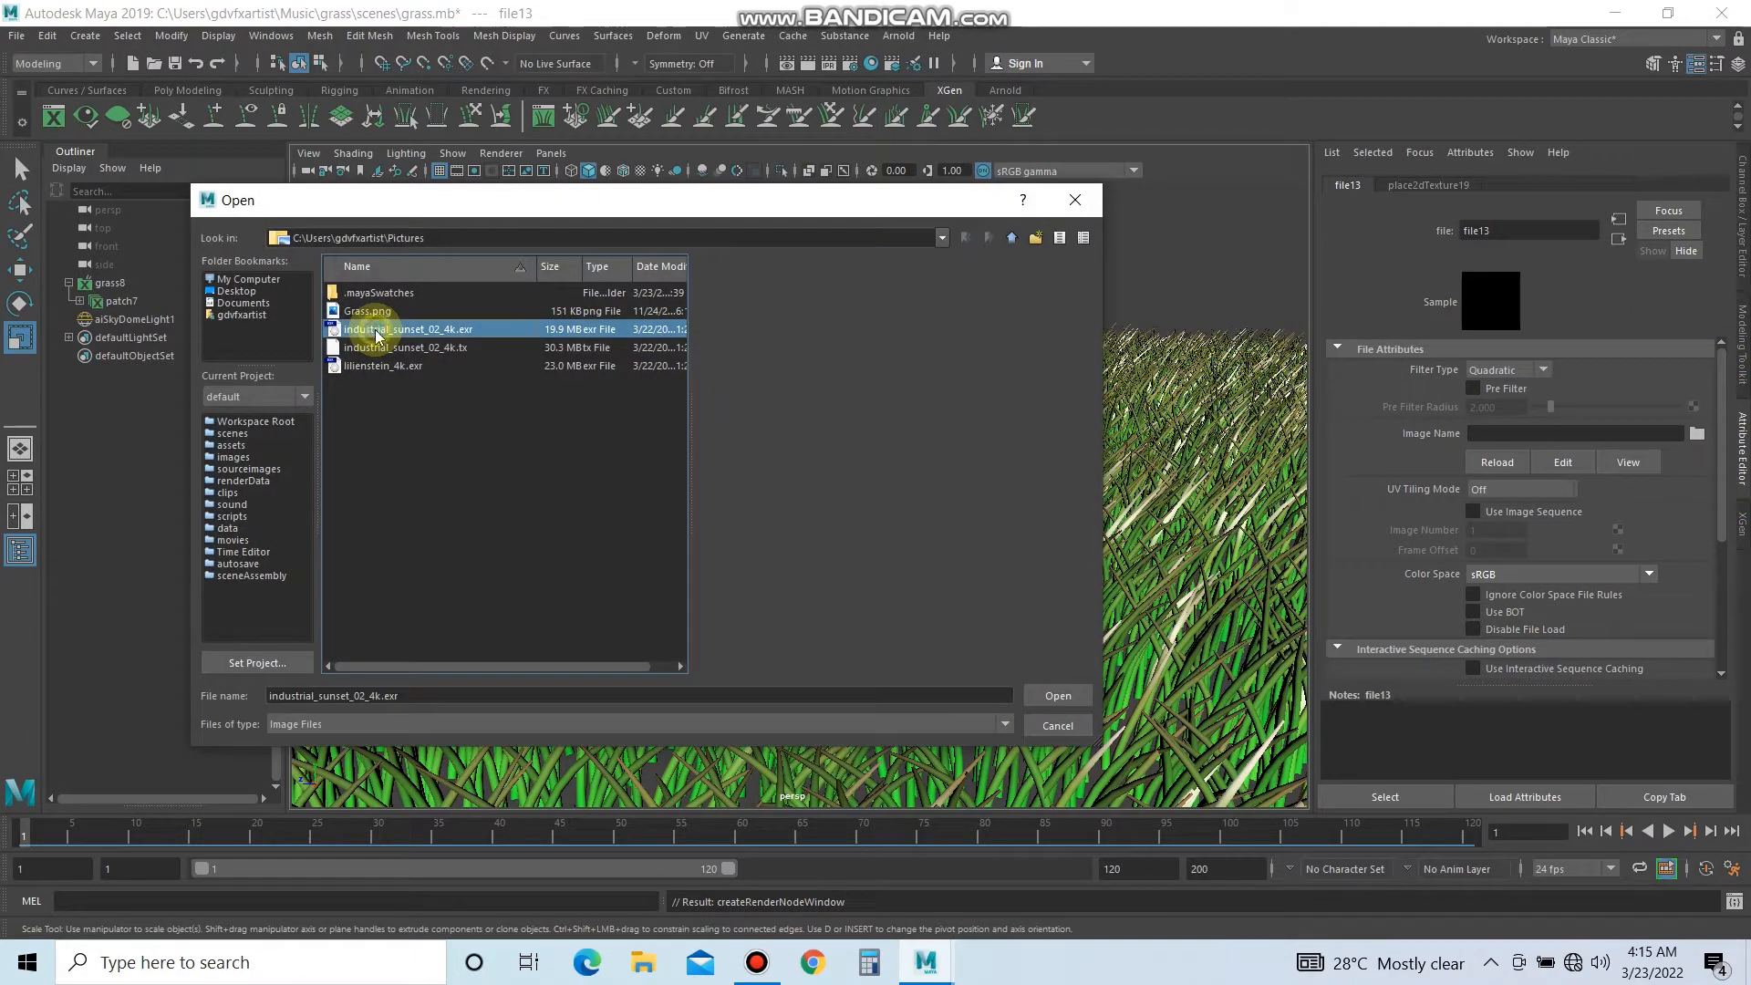
left_click(1055, 695)
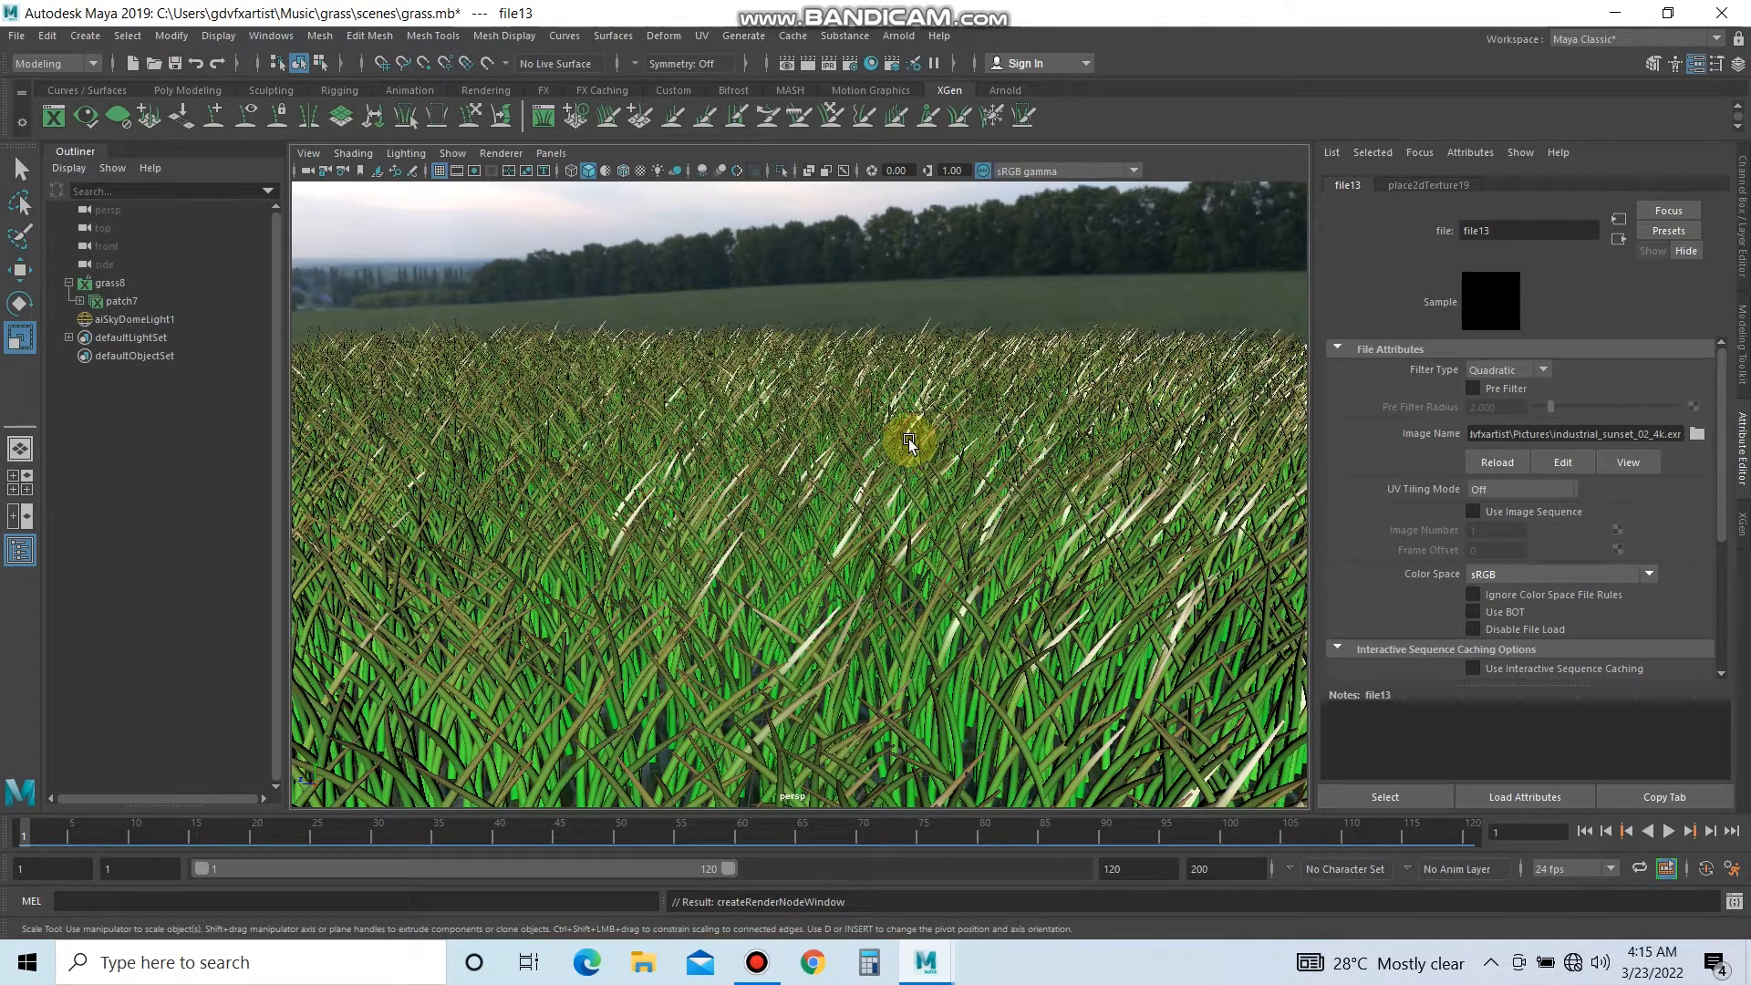
Select the skydome light and set the Filter Type of its sunset image file texture to Off.
left_click(909, 266)
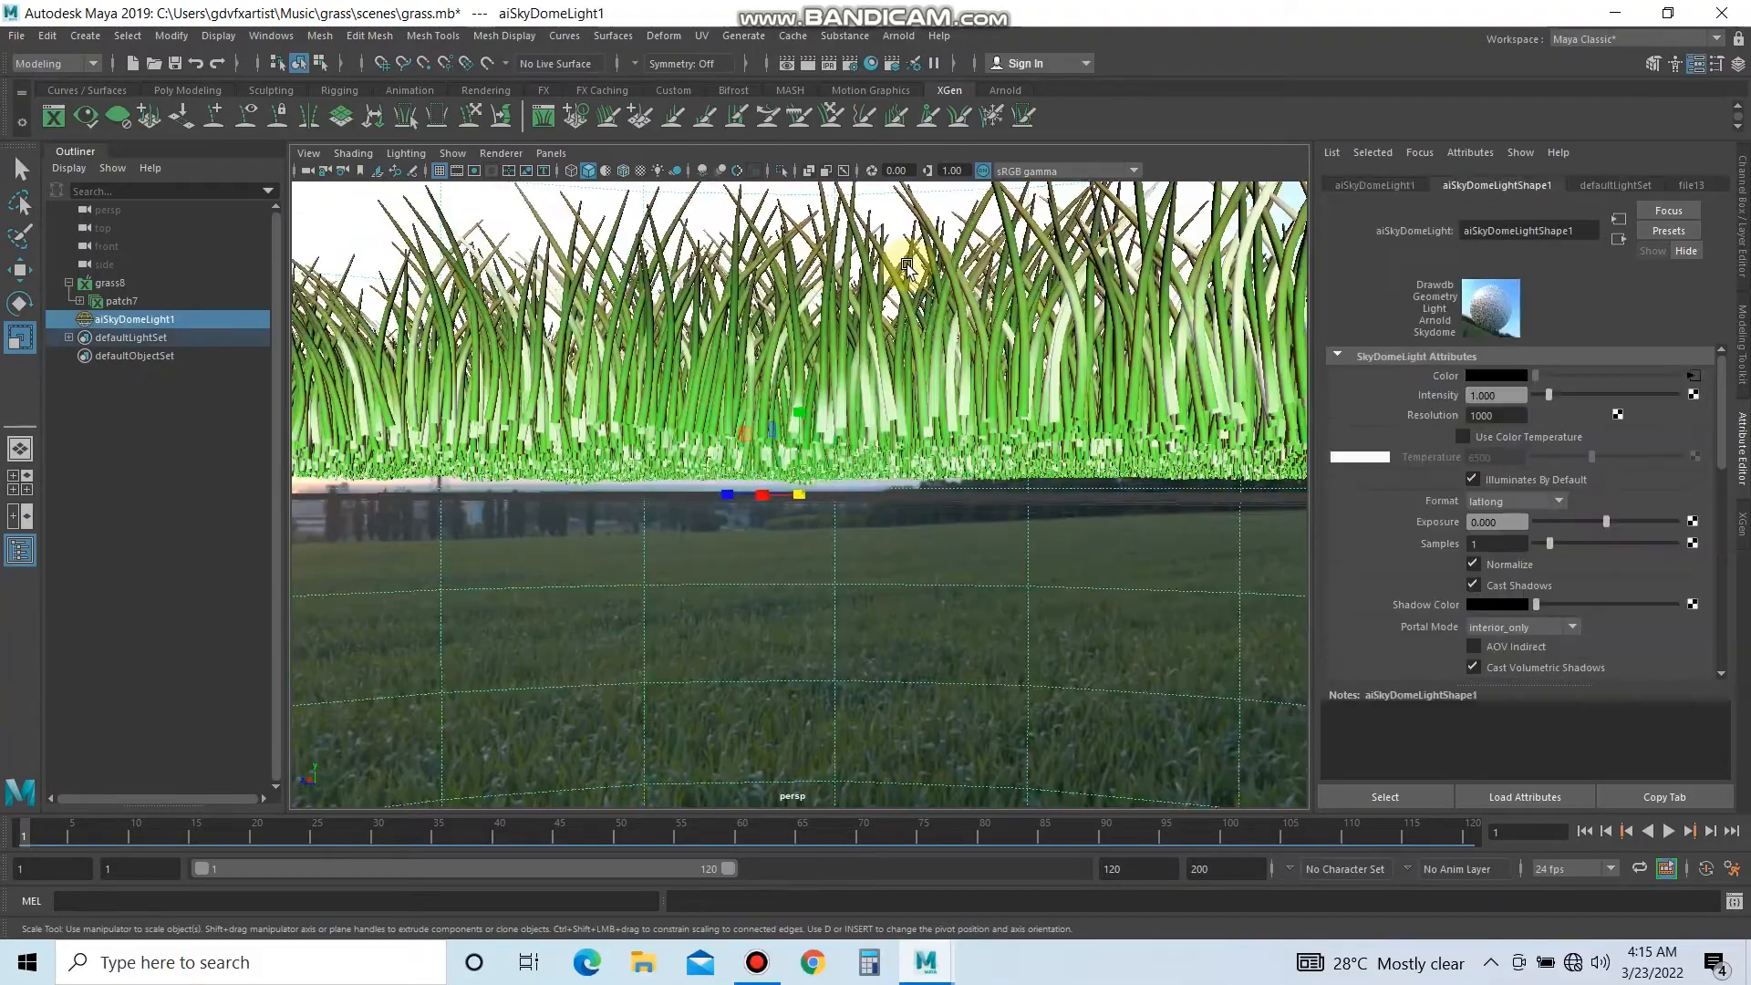
left_click_drag(938, 430, 867, 440, "alt")
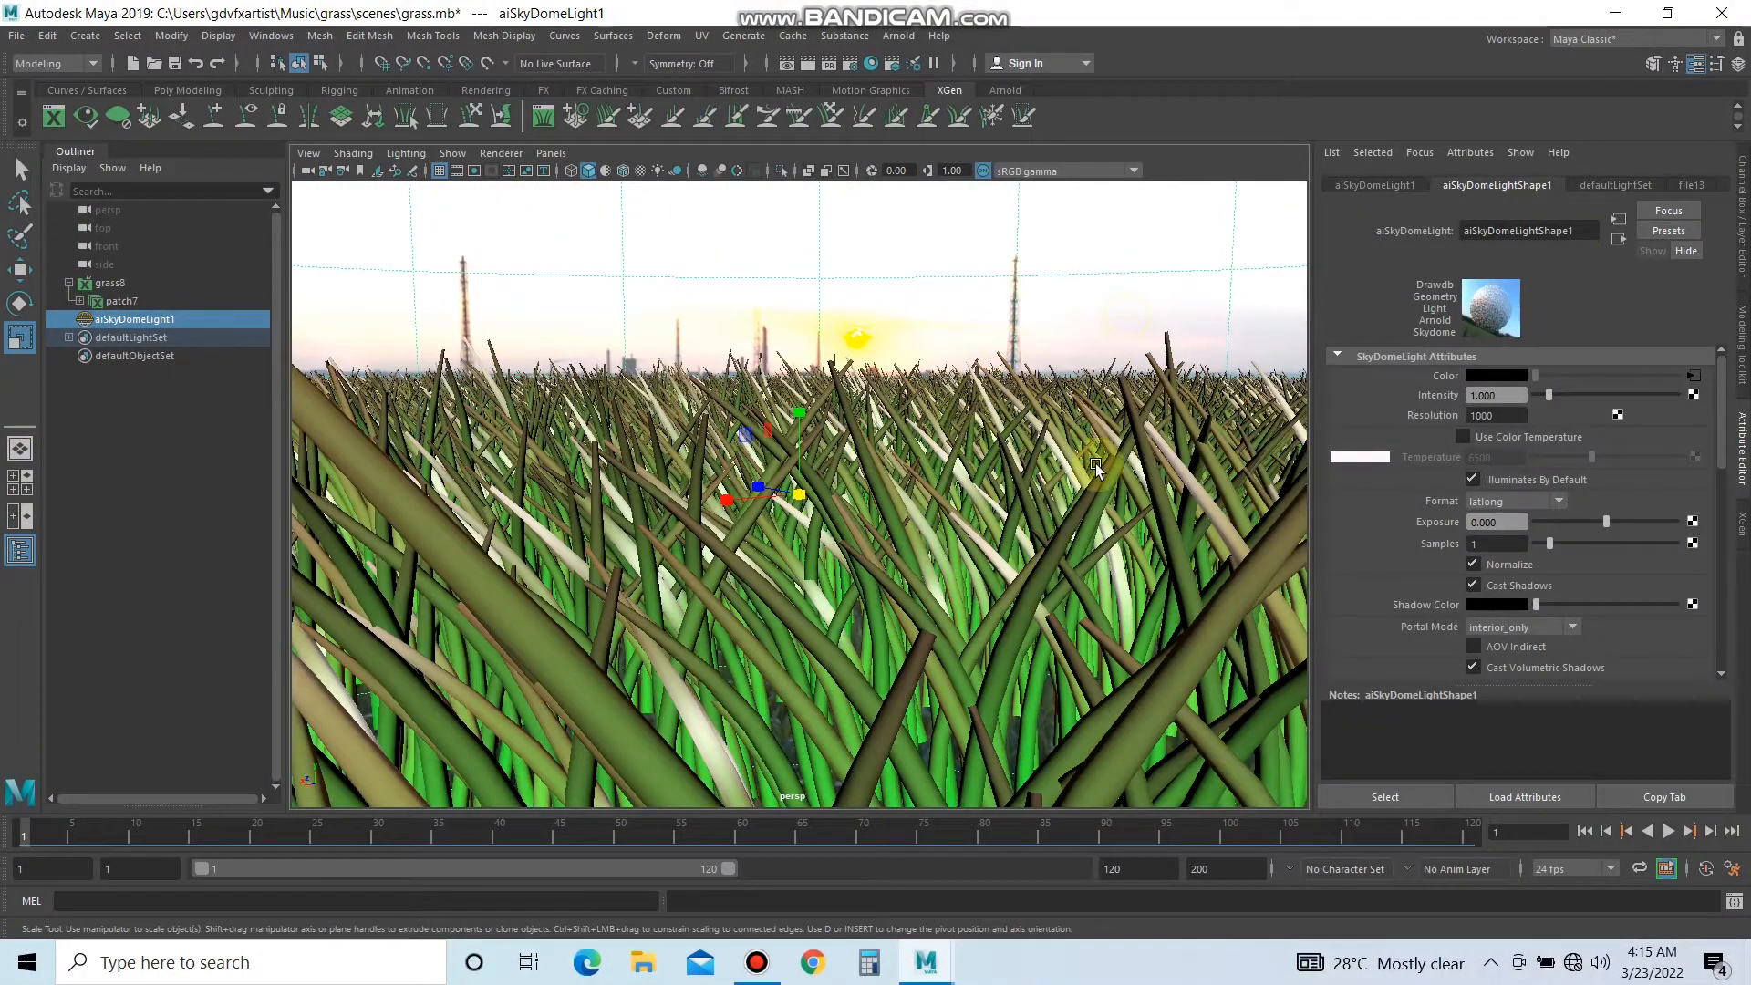
scroll(1094, 470, "down", 5)
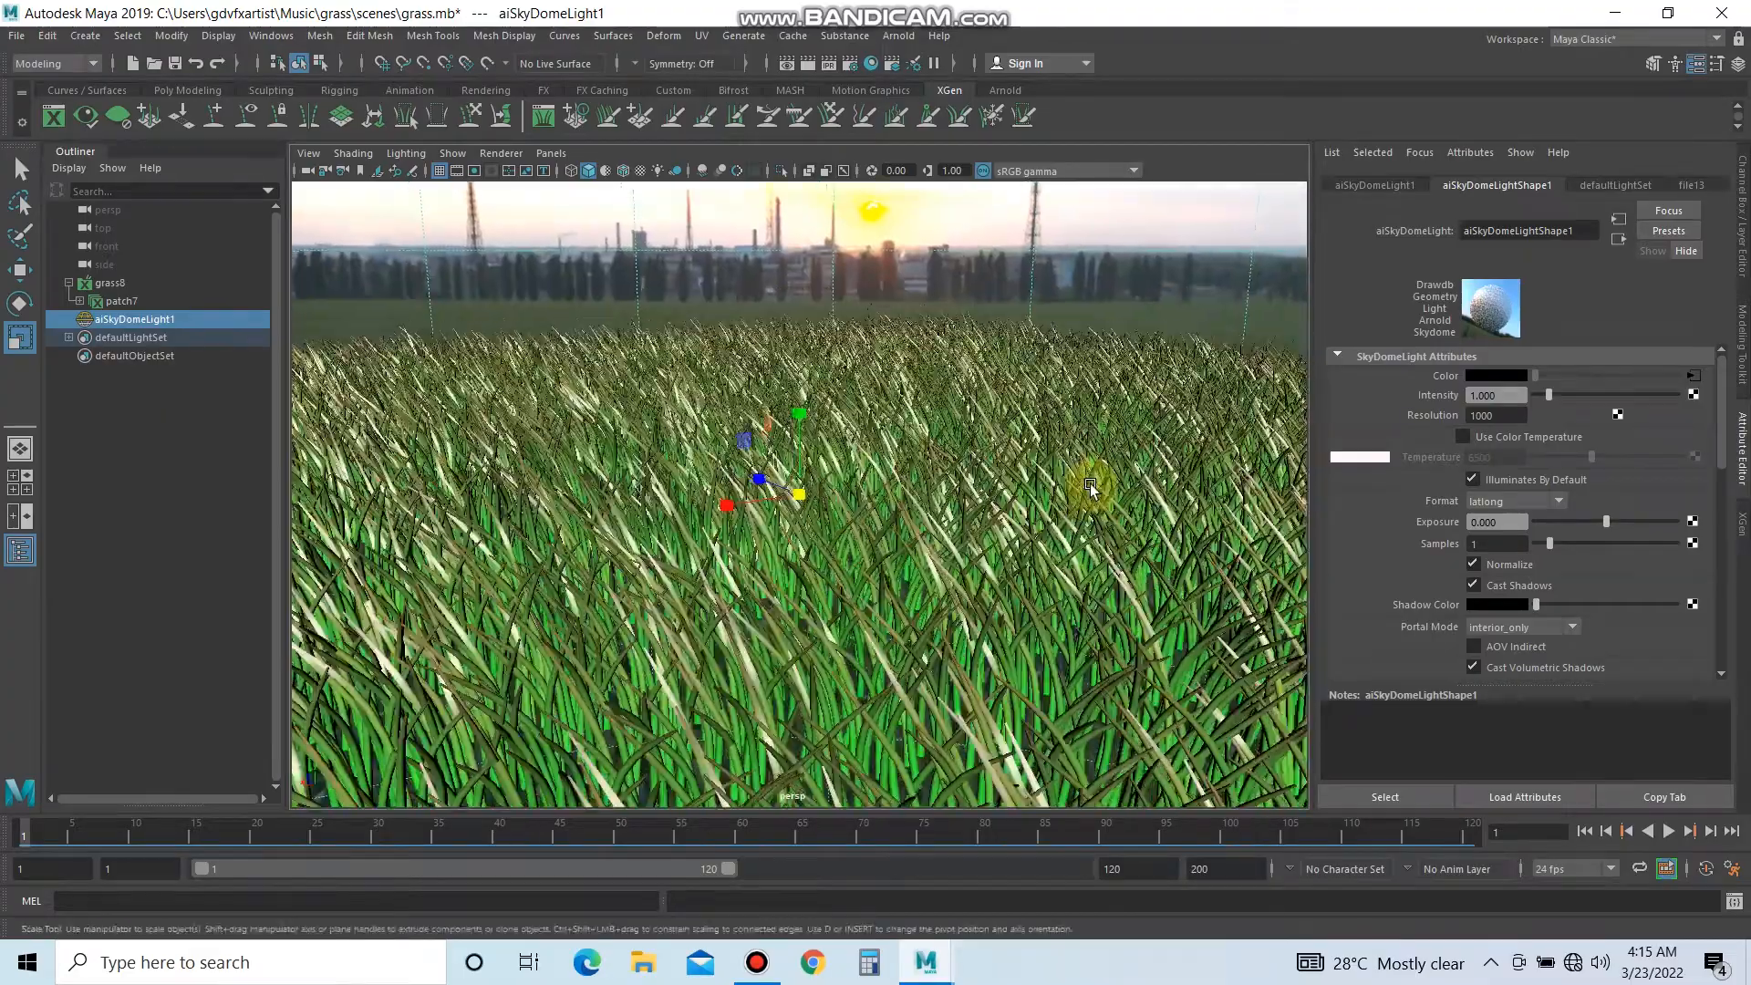
left_click_drag(1080, 464, 1114, 447, "alt")
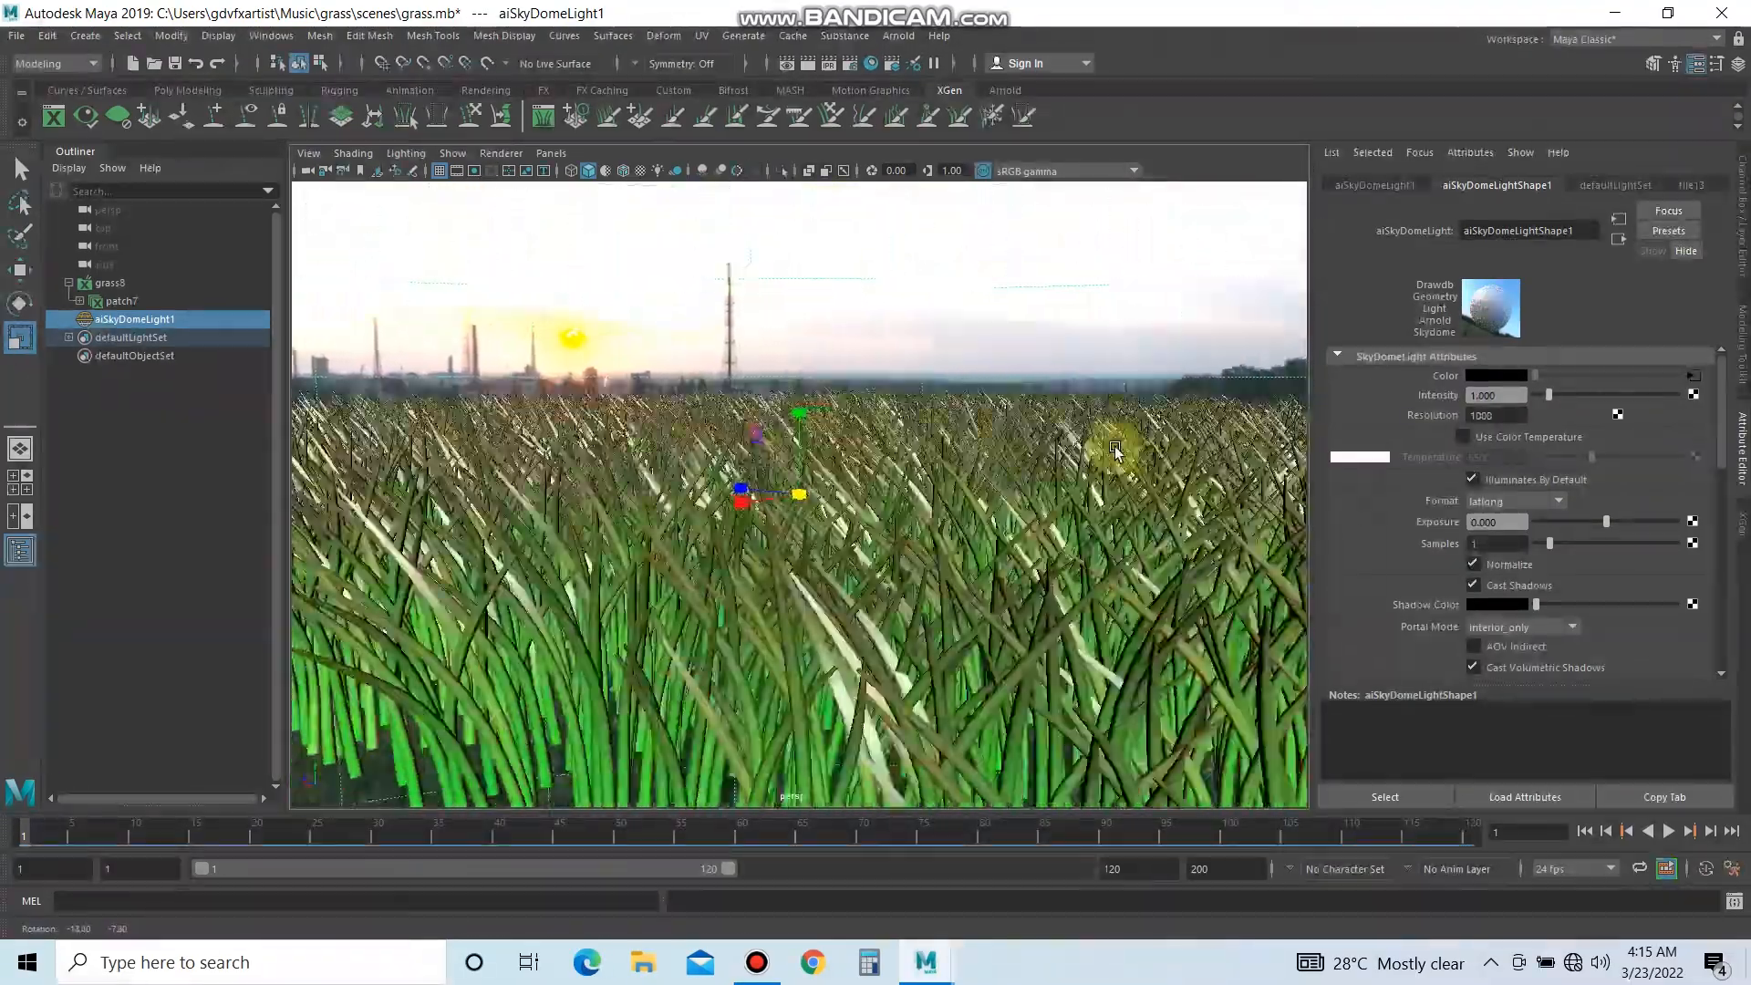
scroll(1115, 447, "down", 5)
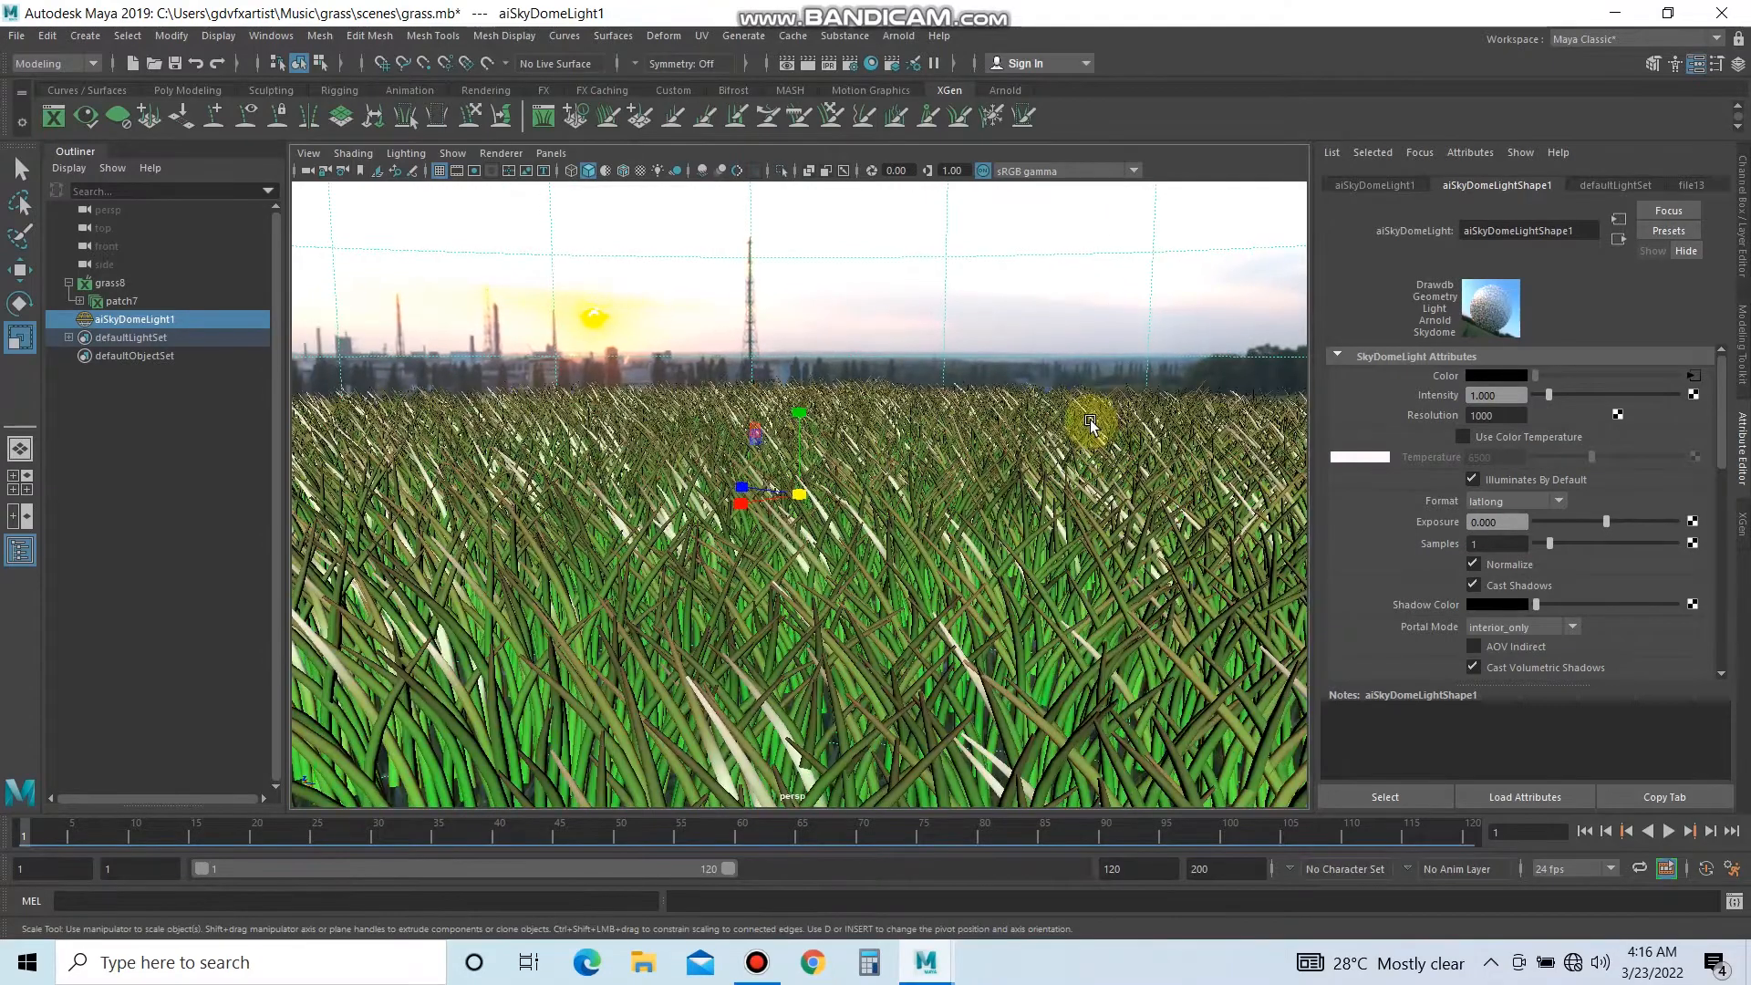
scroll(1091, 419, "up", 3)
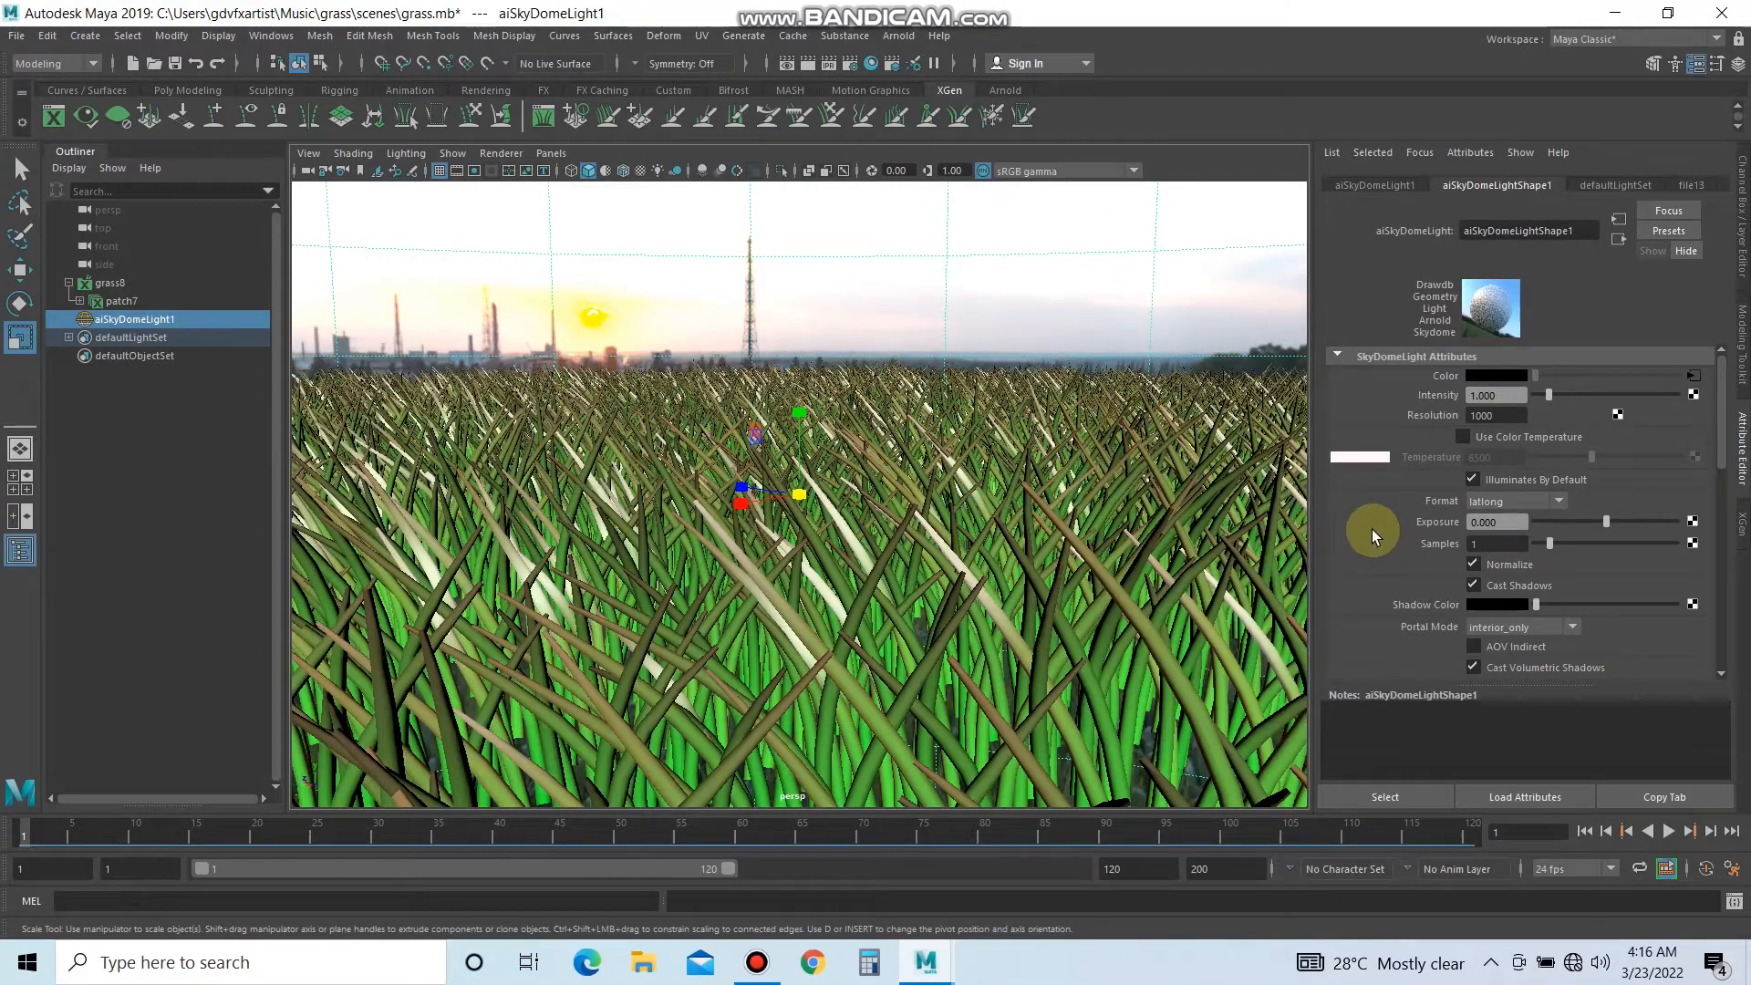
left_click(1626, 241)
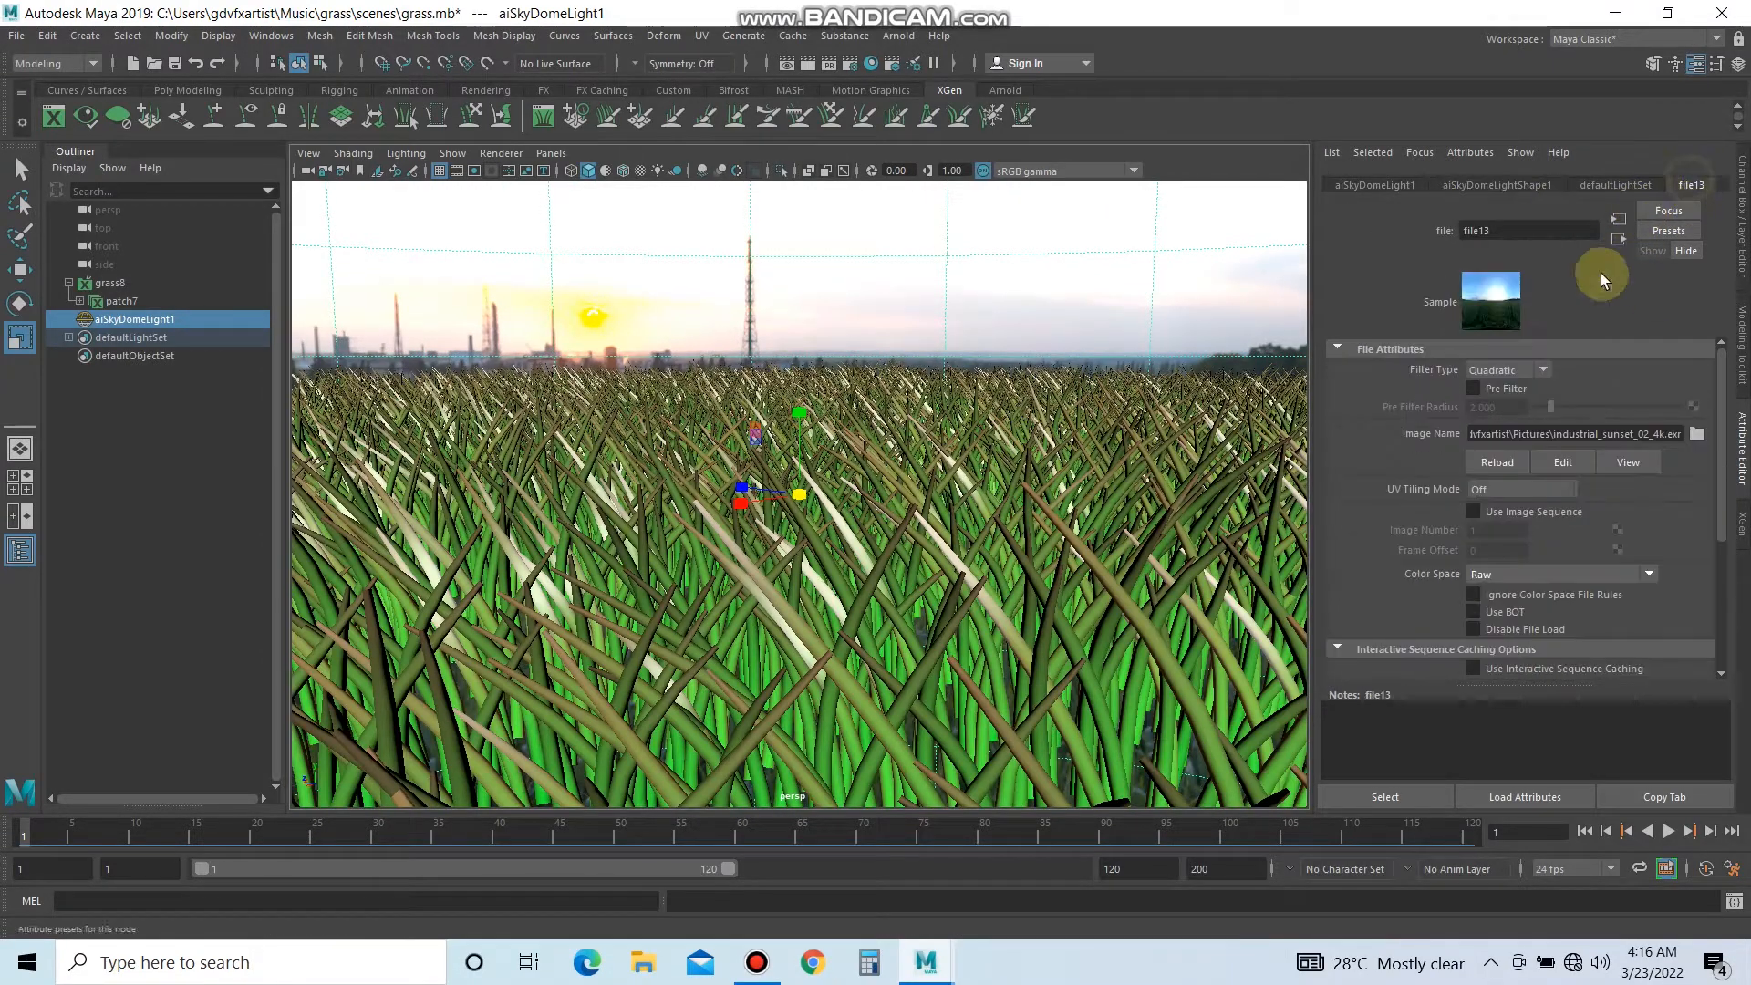
left_click(1518, 372)
left_click(1509, 394)
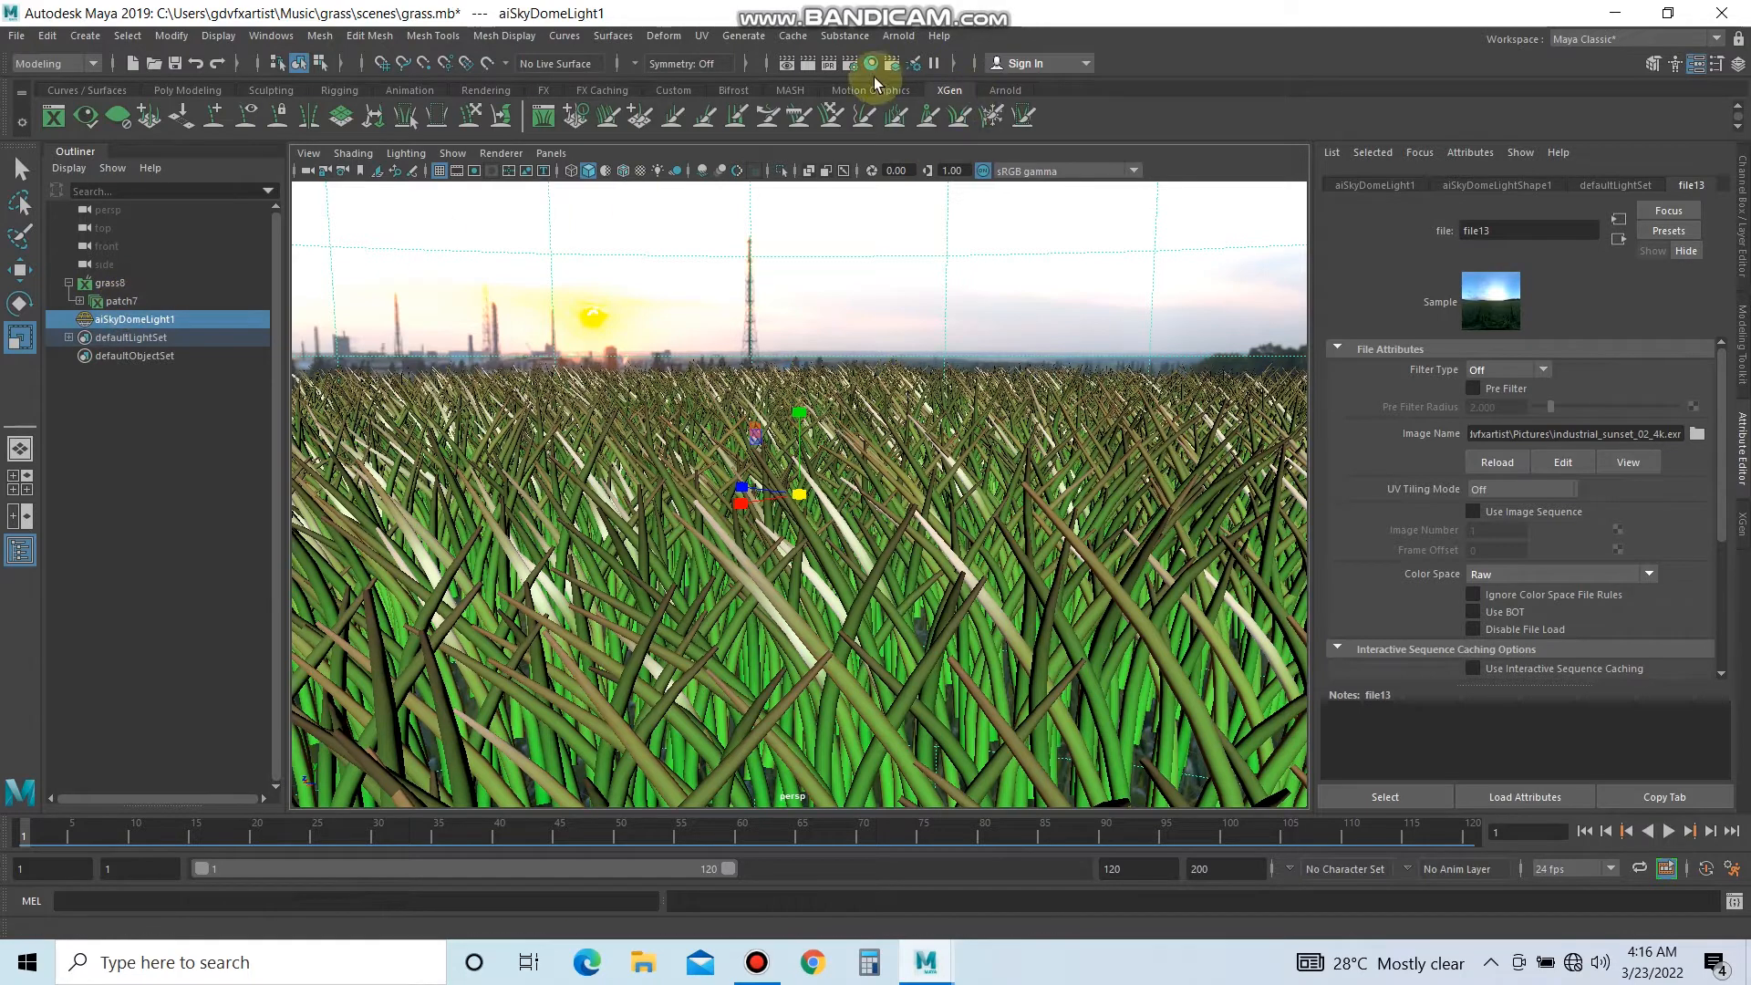
Set the Arnold Renderer's Camera (AA) sampling to 4 in the render settings.
left_click(849, 63)
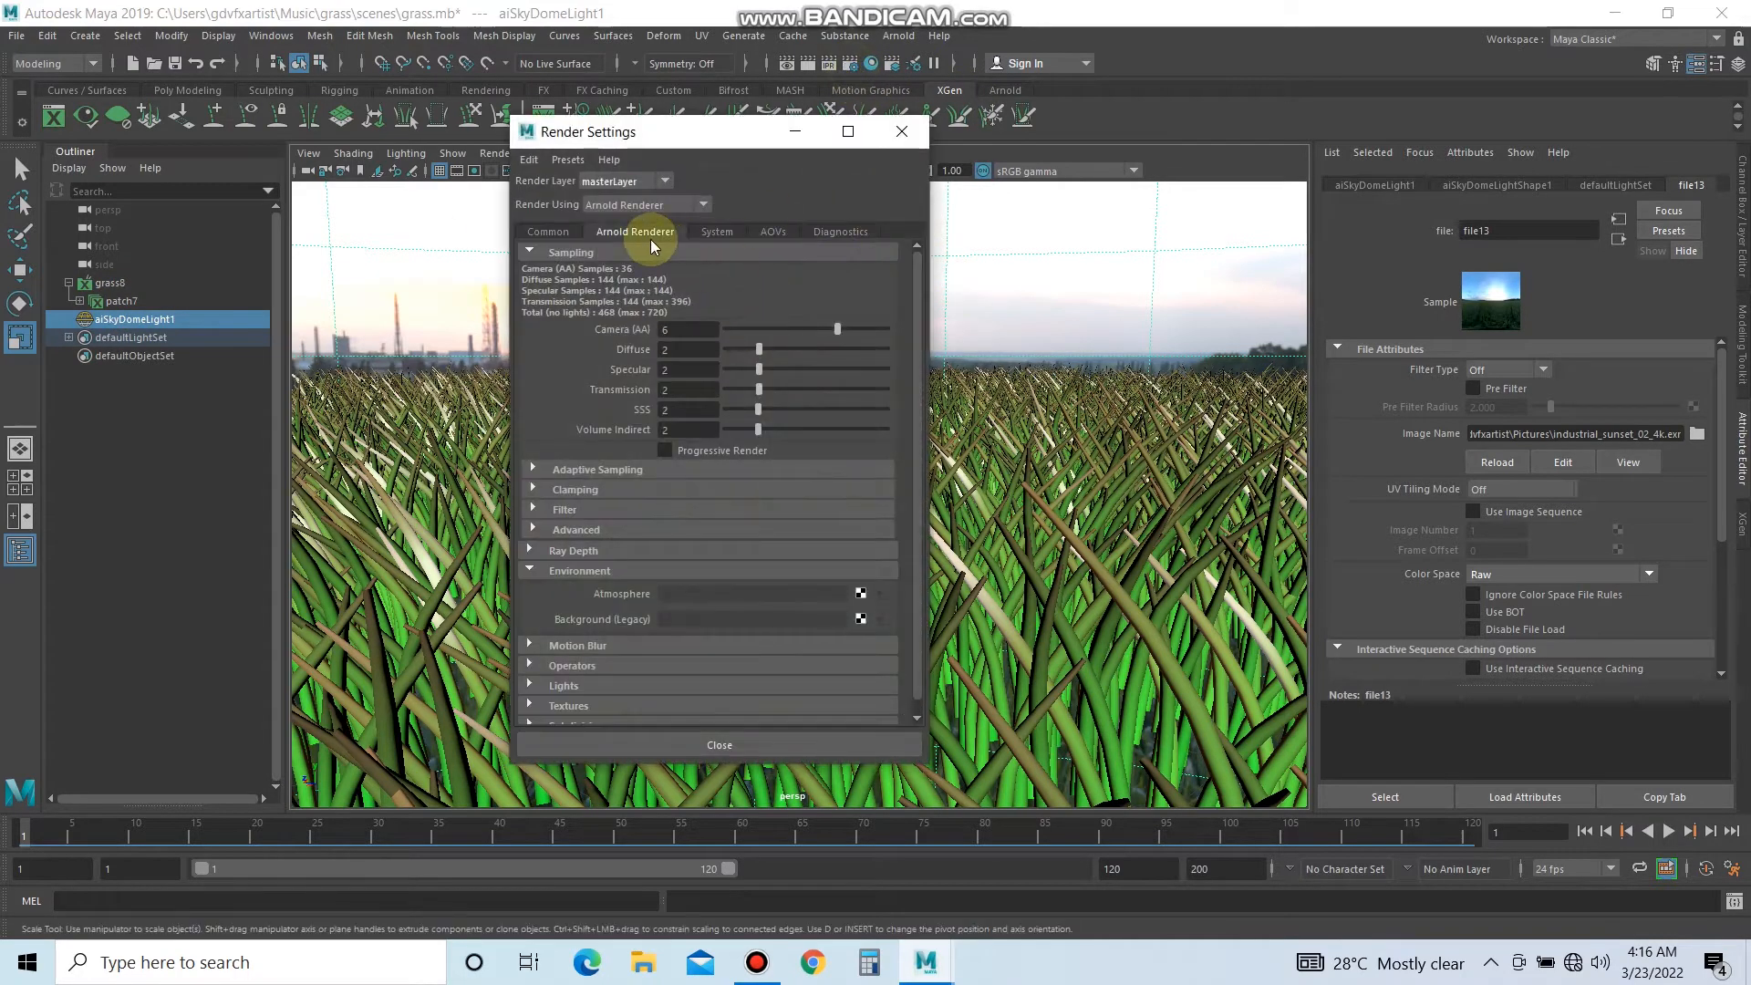
left_click(702, 332)
double_click(696, 330)
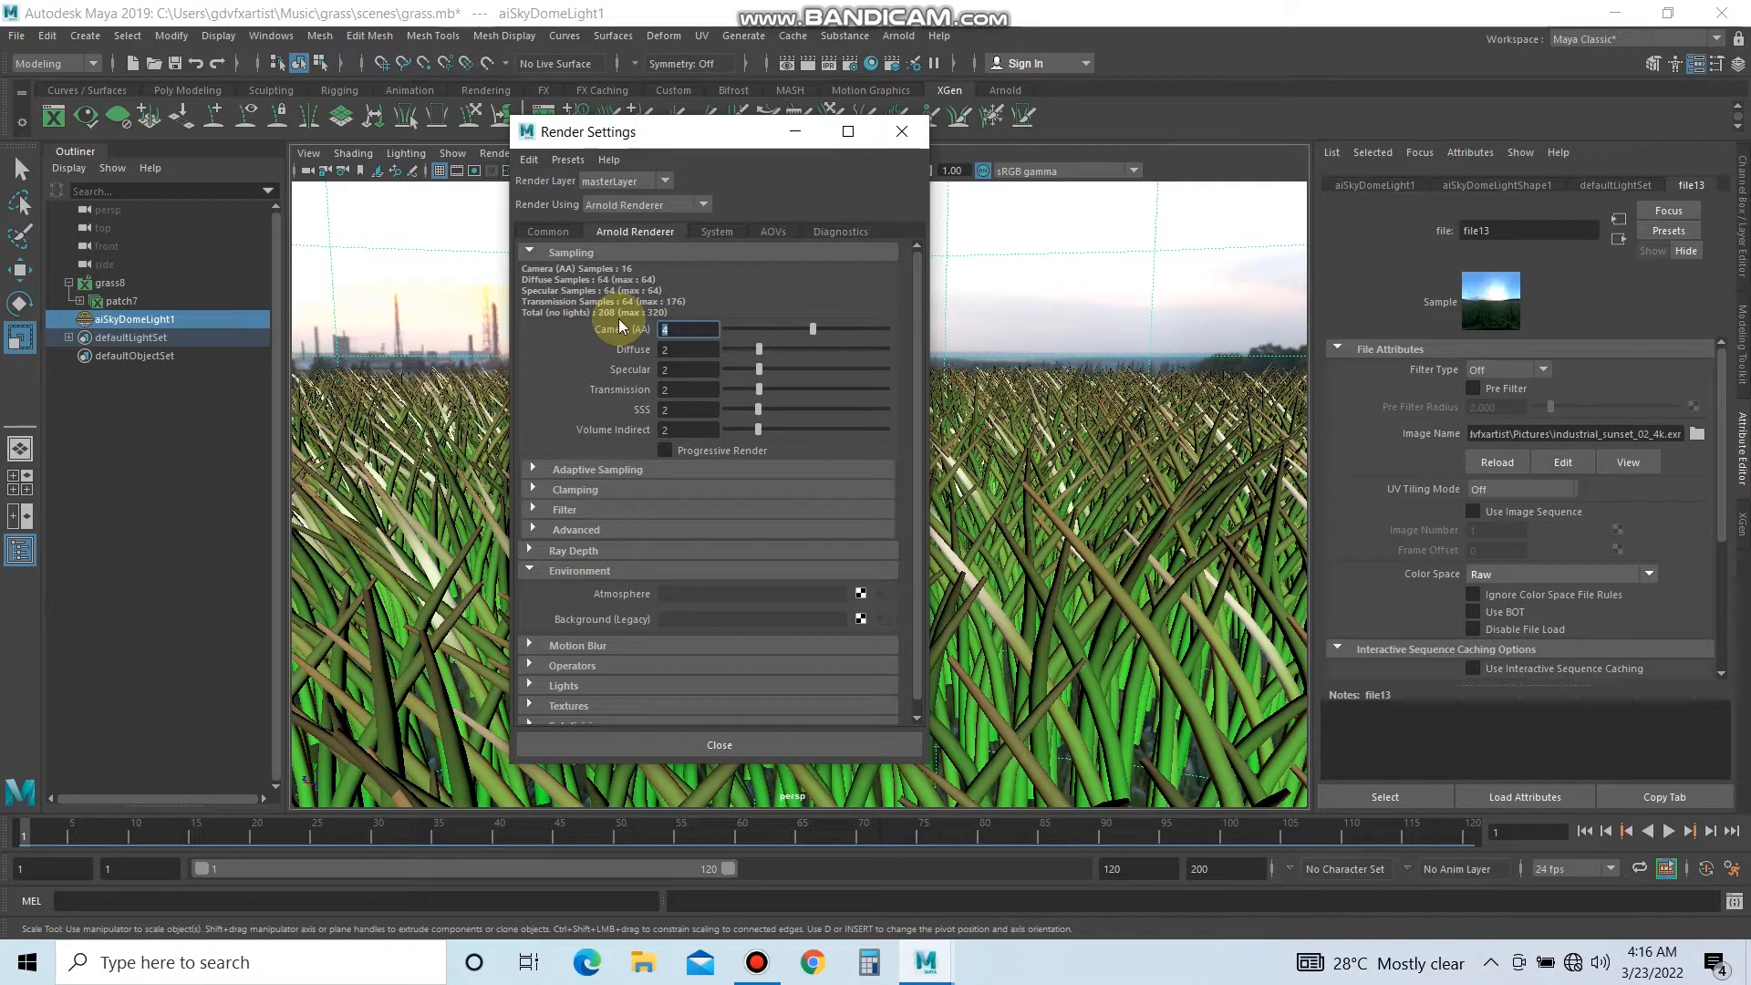
Create an aiSky node as the legacy environment background and map its Color to a file texture using industrial_sunset_02_4k.exr.
left_click(861, 621)
left_click(903, 639)
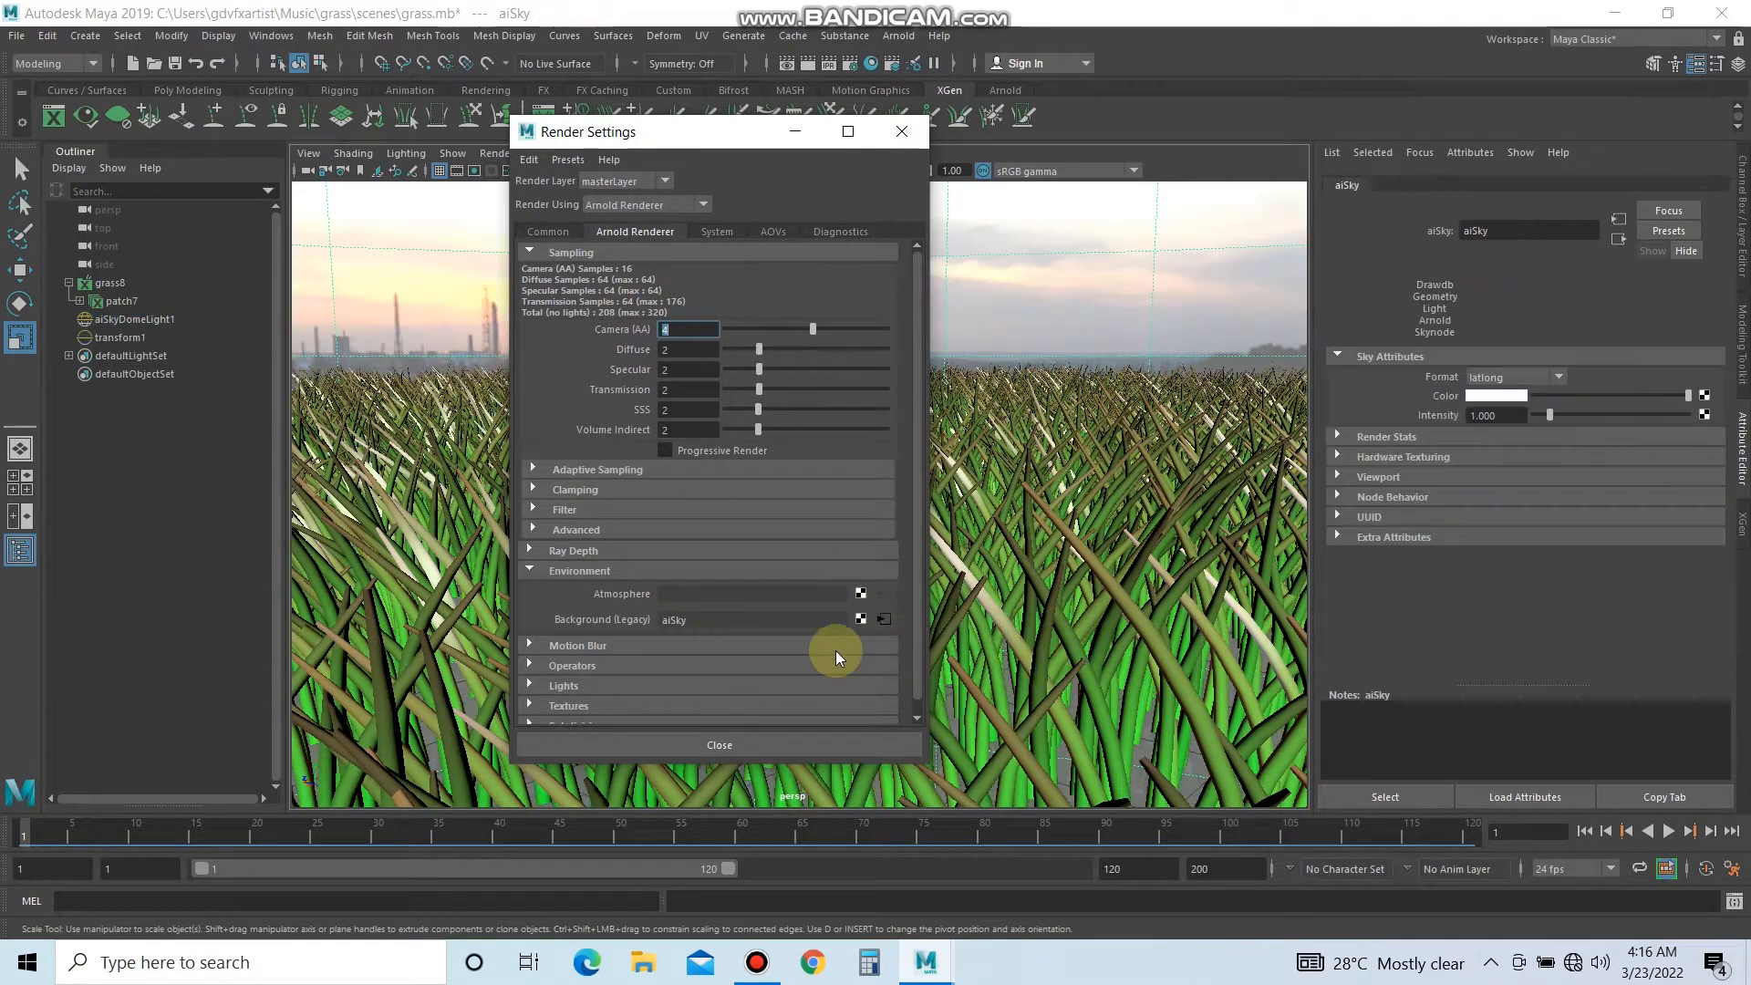
left_click(1697, 399)
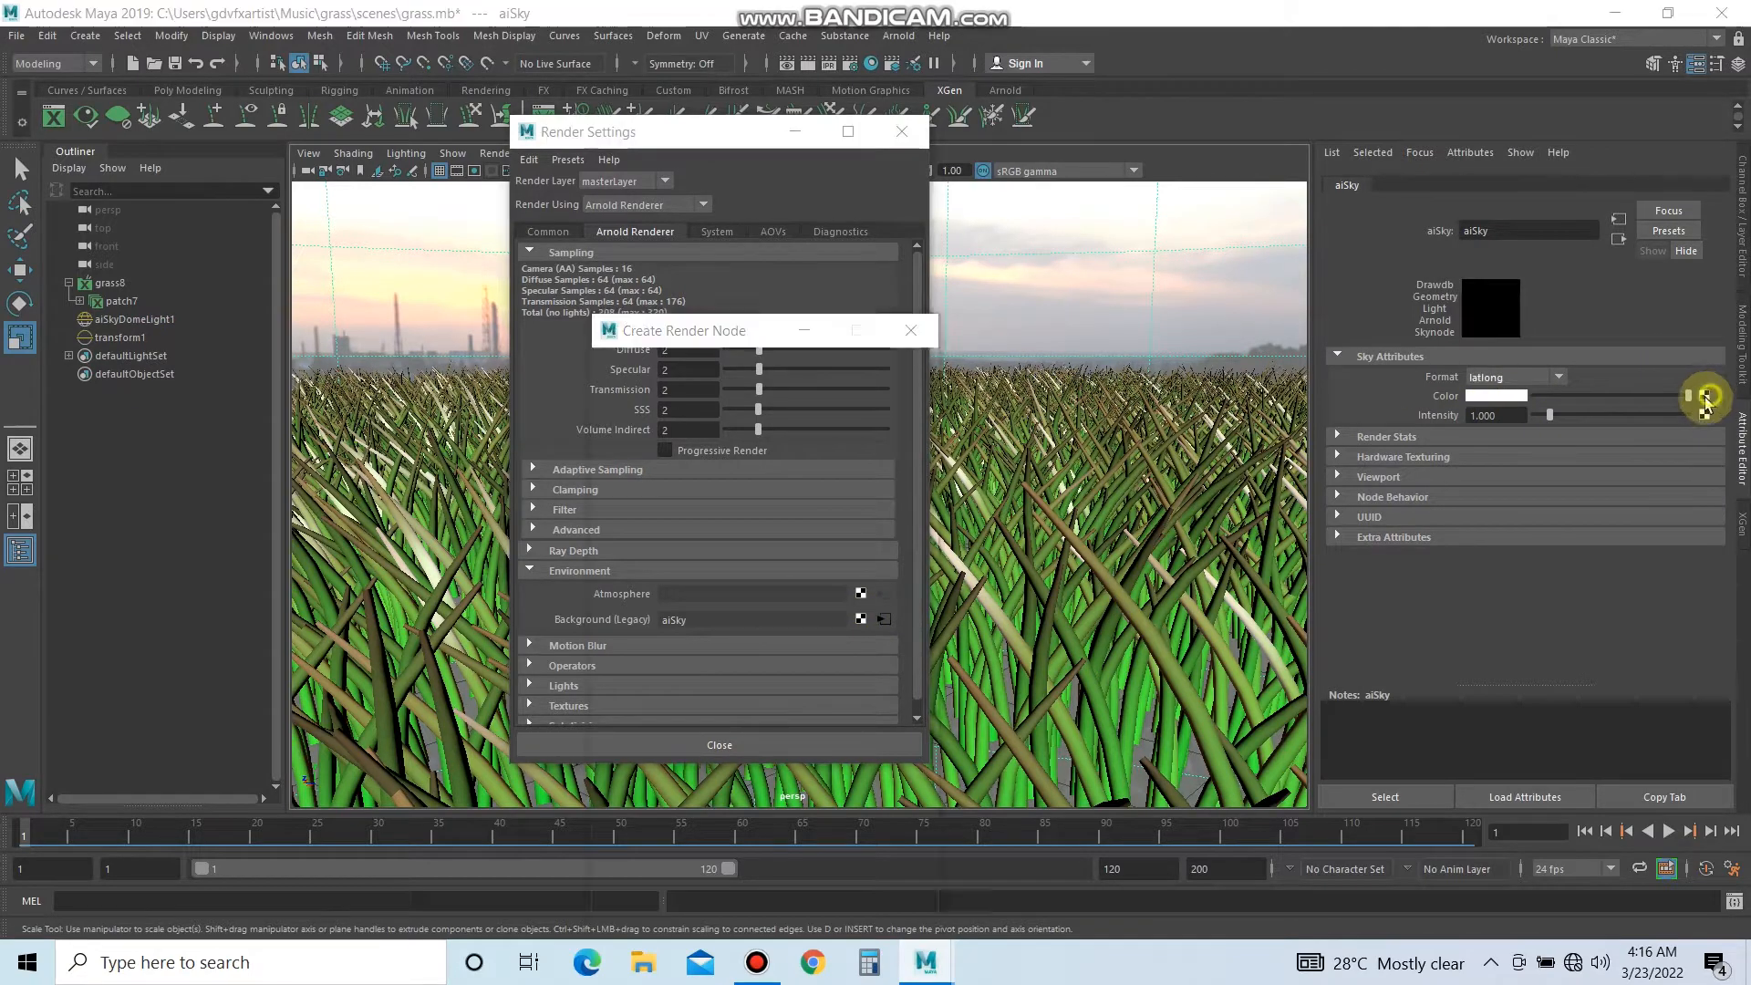
left_click(783, 507)
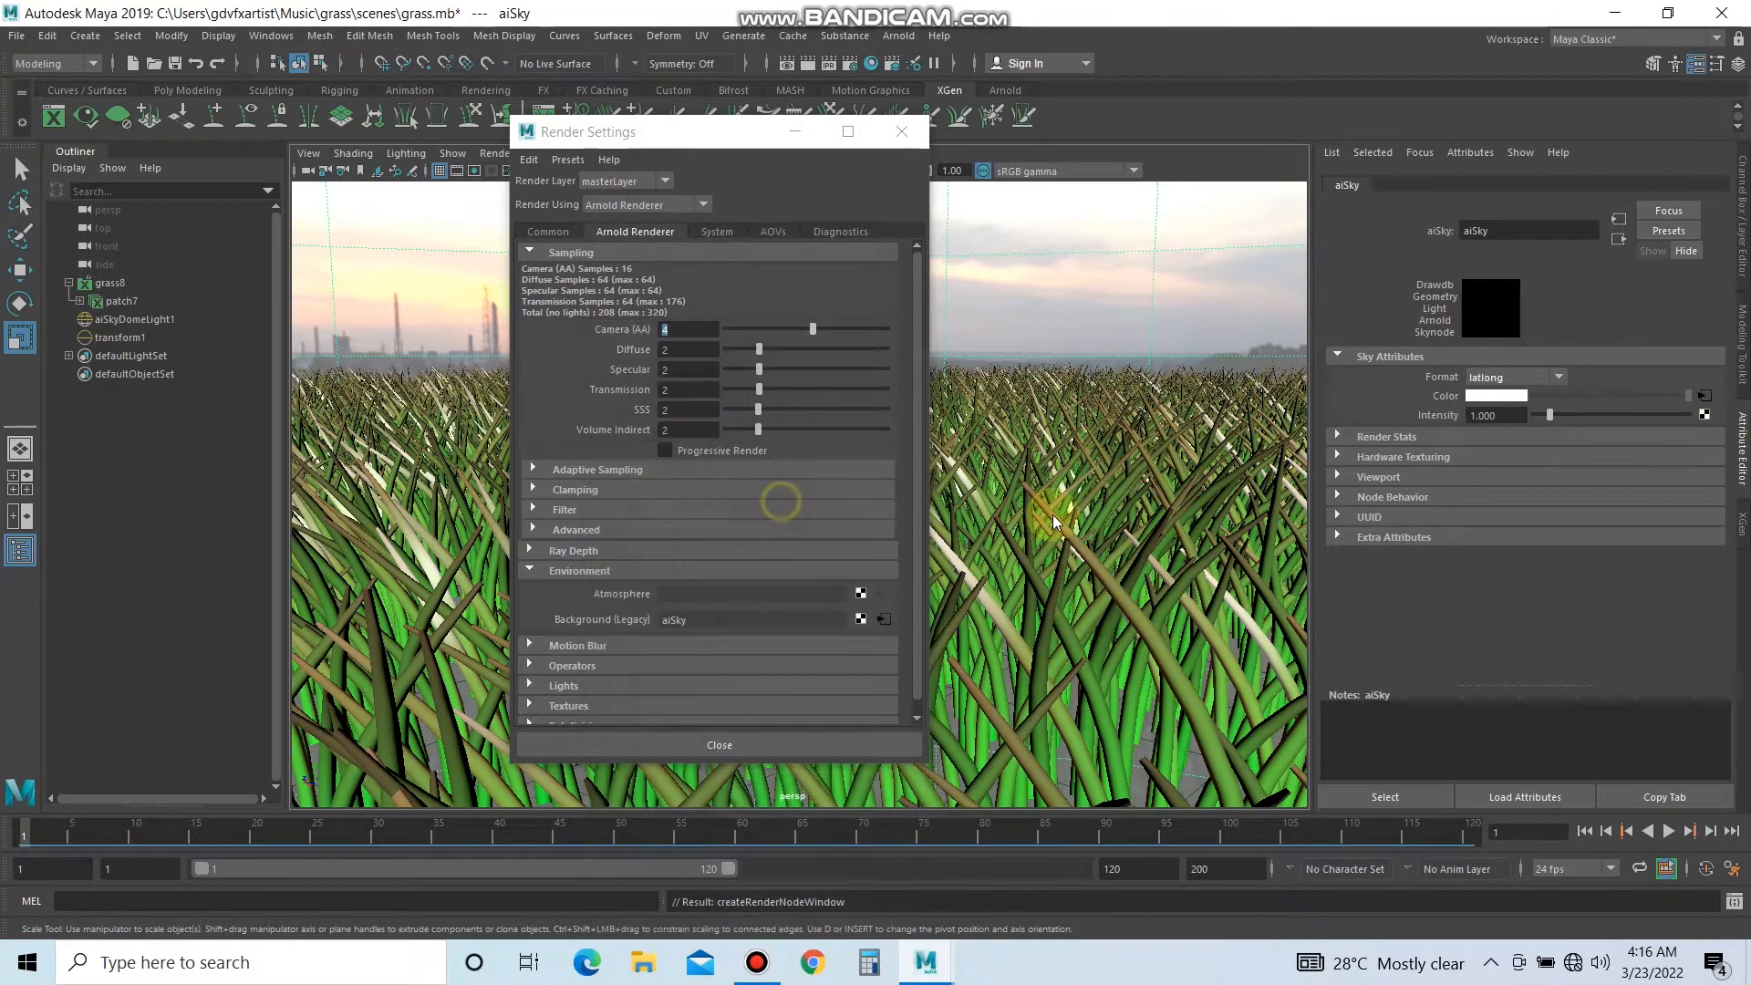
left_click(1696, 432)
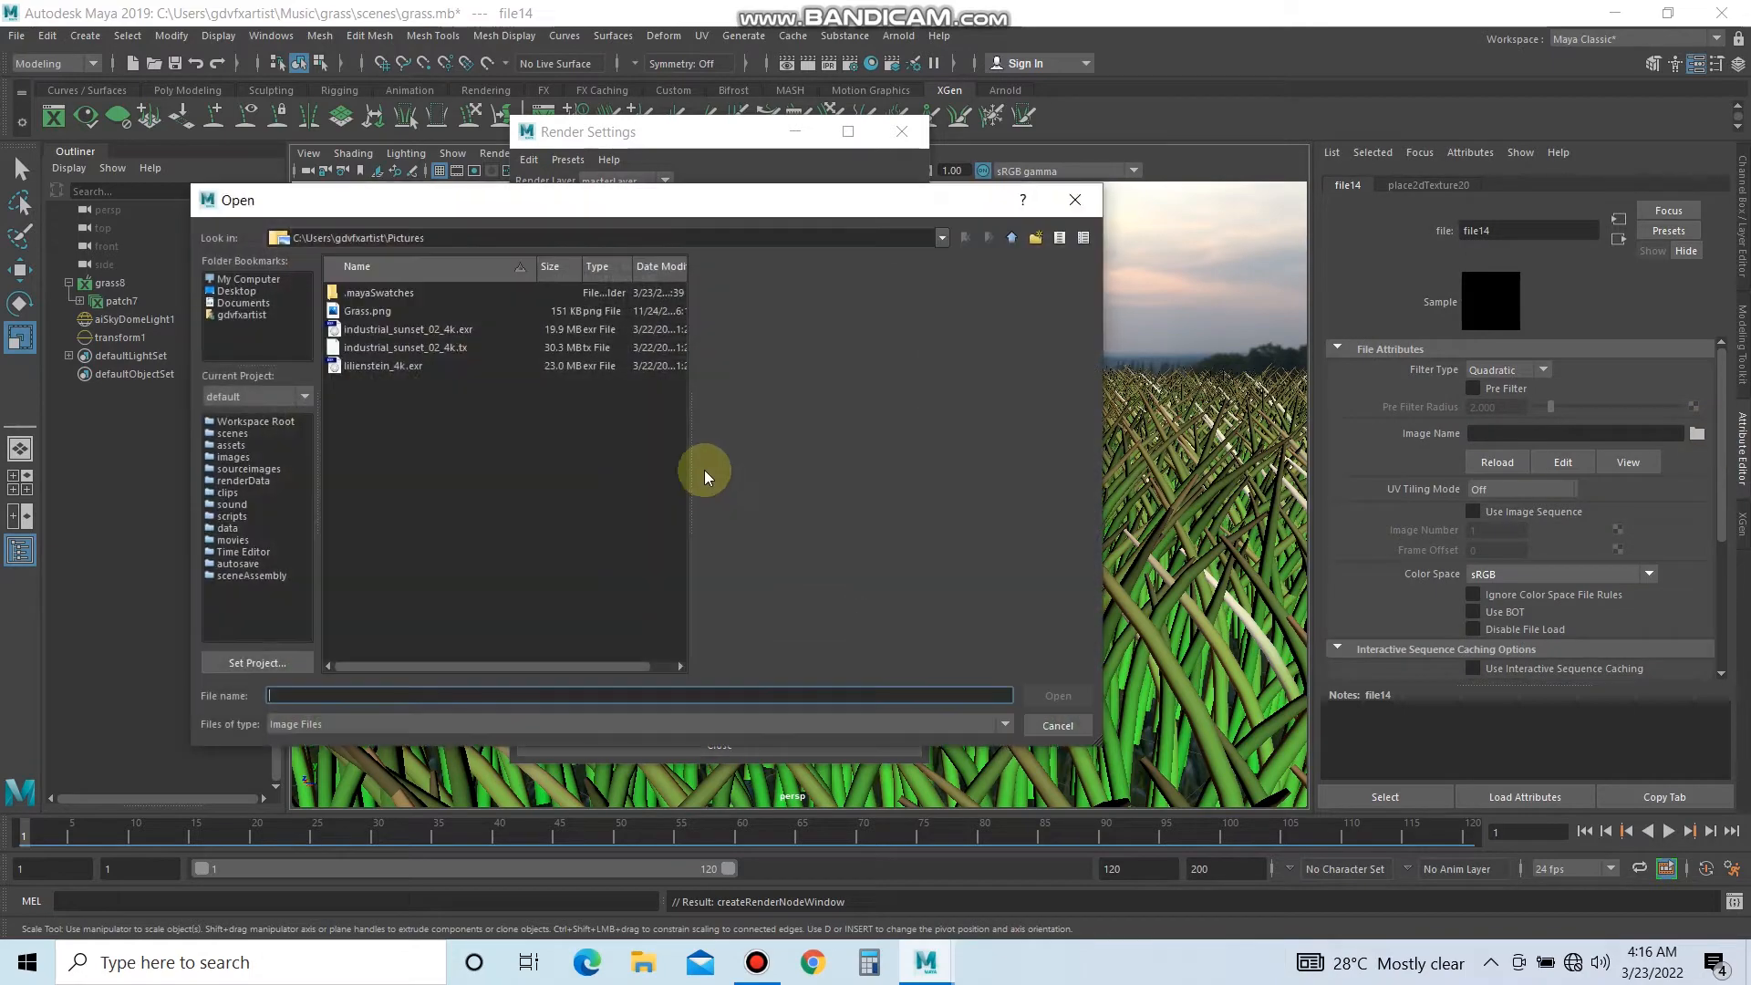
left_click(402, 329)
left_click(1090, 695)
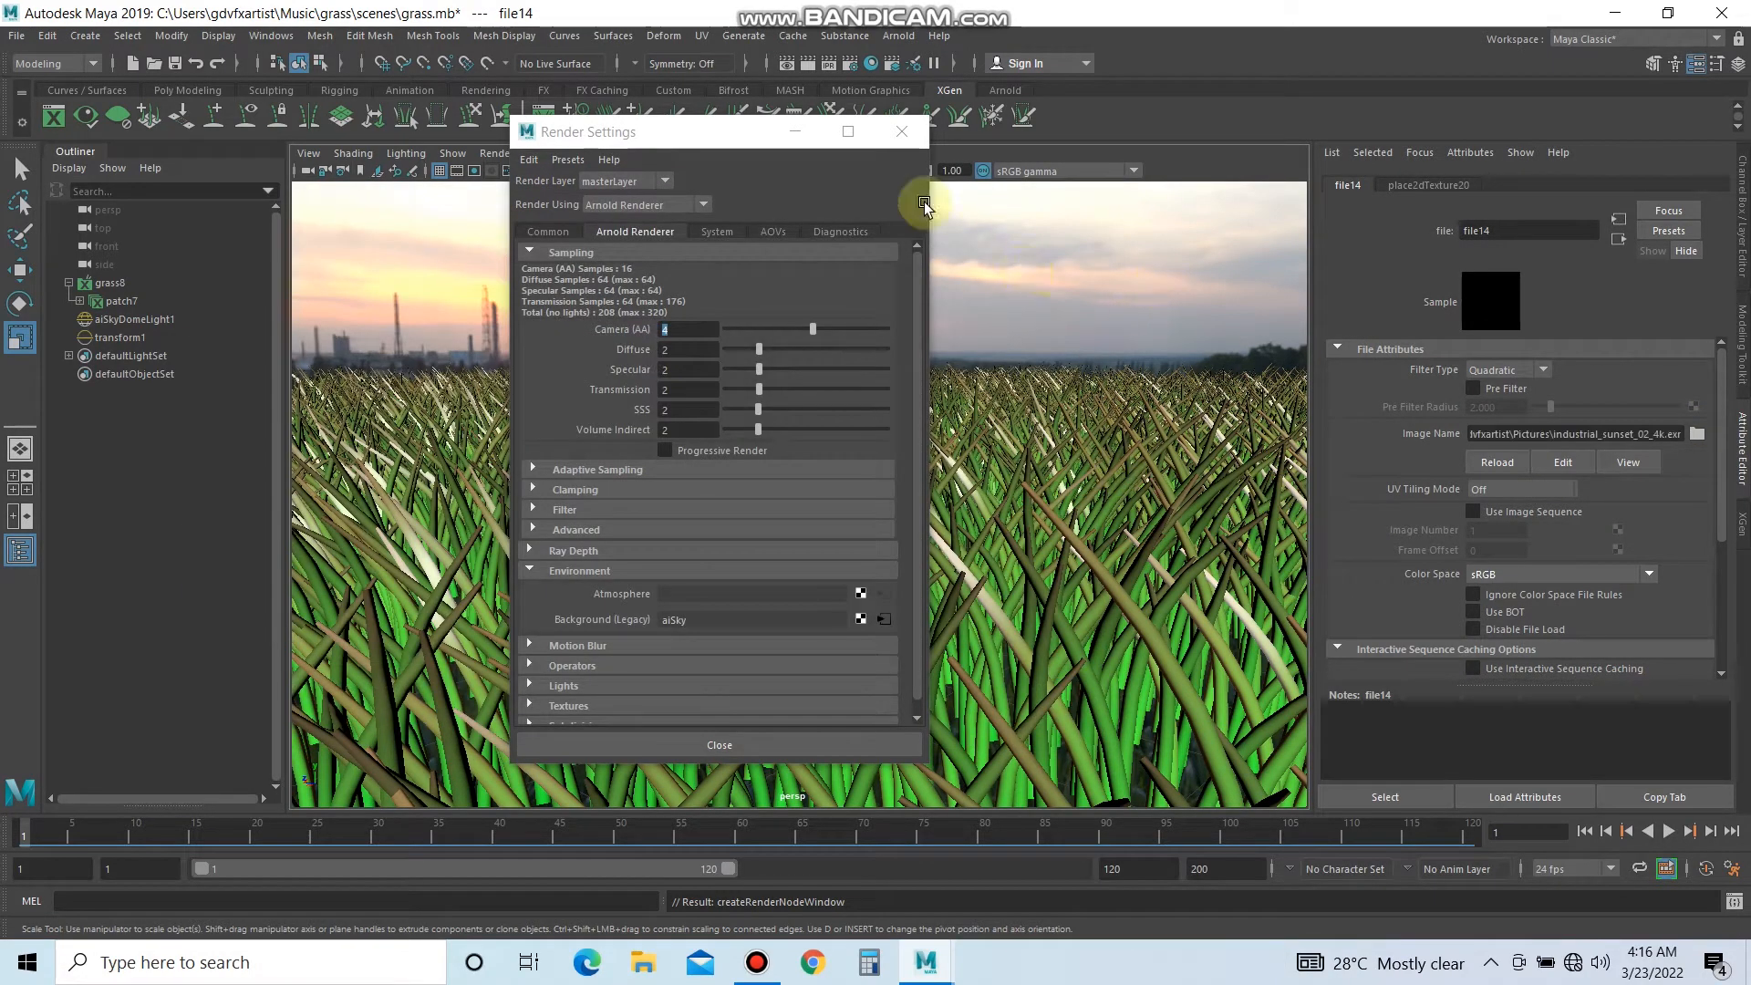
Close the render settings and set the Filter Type of the background sky's file texture to Off.
left_click(901, 132)
left_click(1505, 370)
left_click(1490, 391)
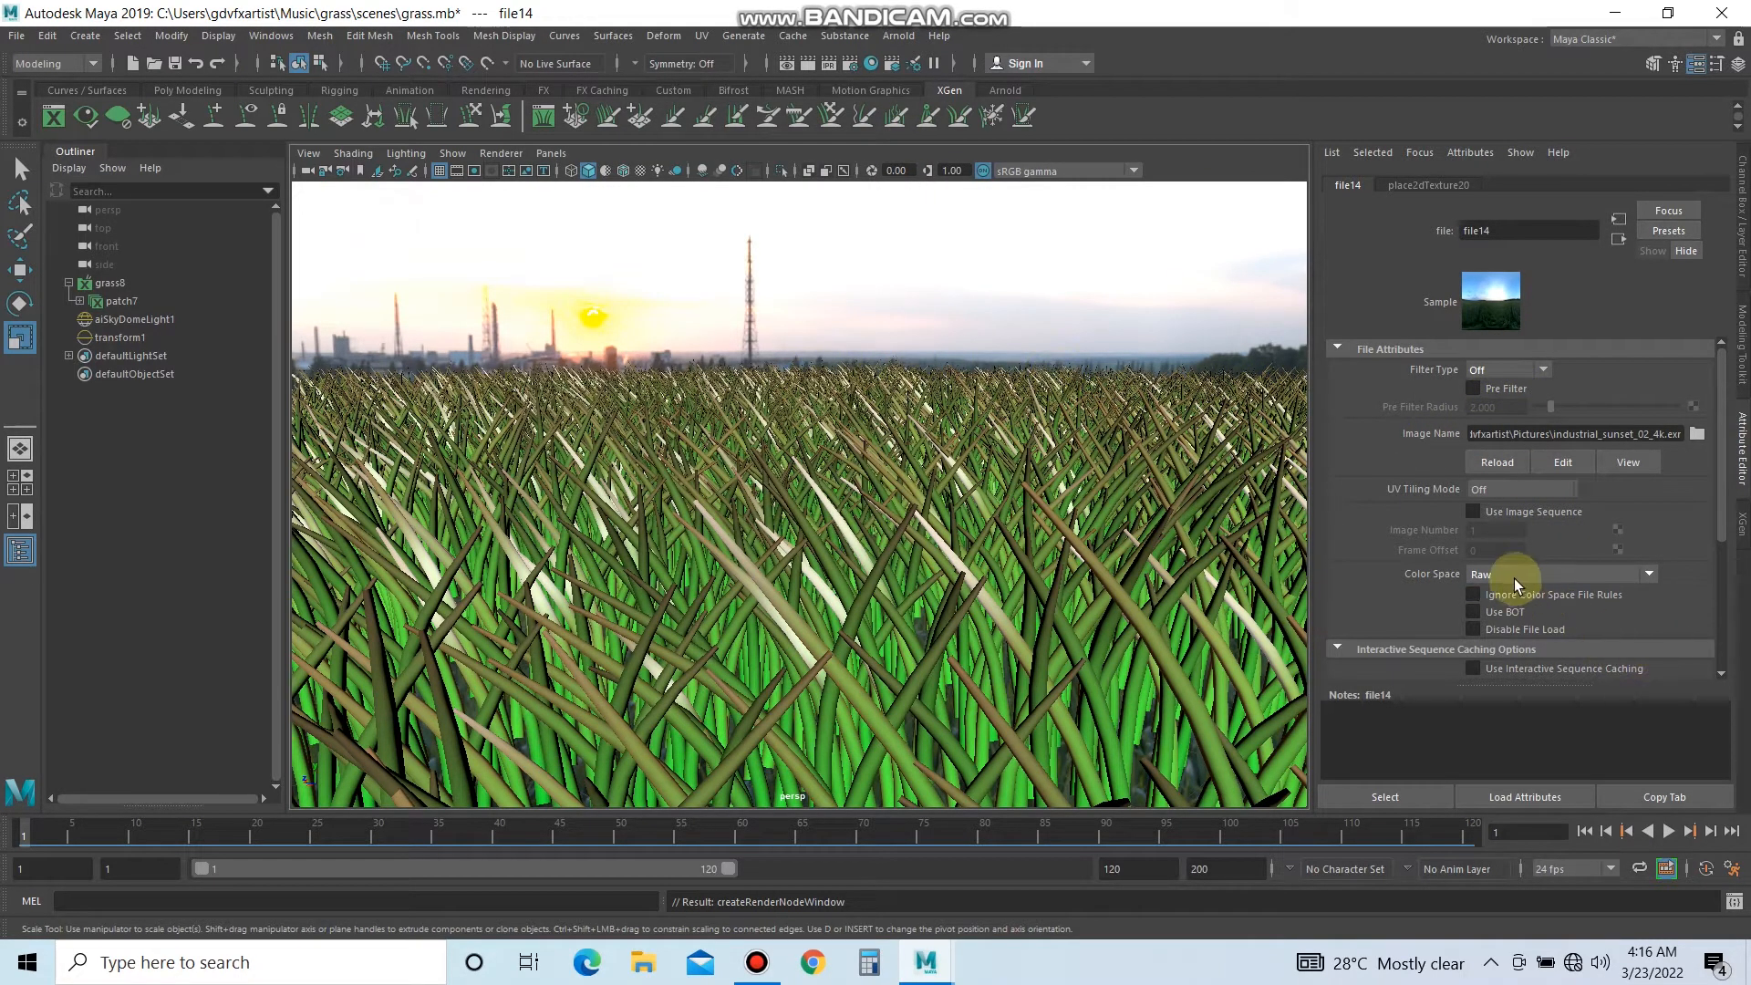
Examine the Color Balance, Effects, UV Coordinates and Arnold attributes of the background sky's file texture.
scroll(1482, 595, "down", 3)
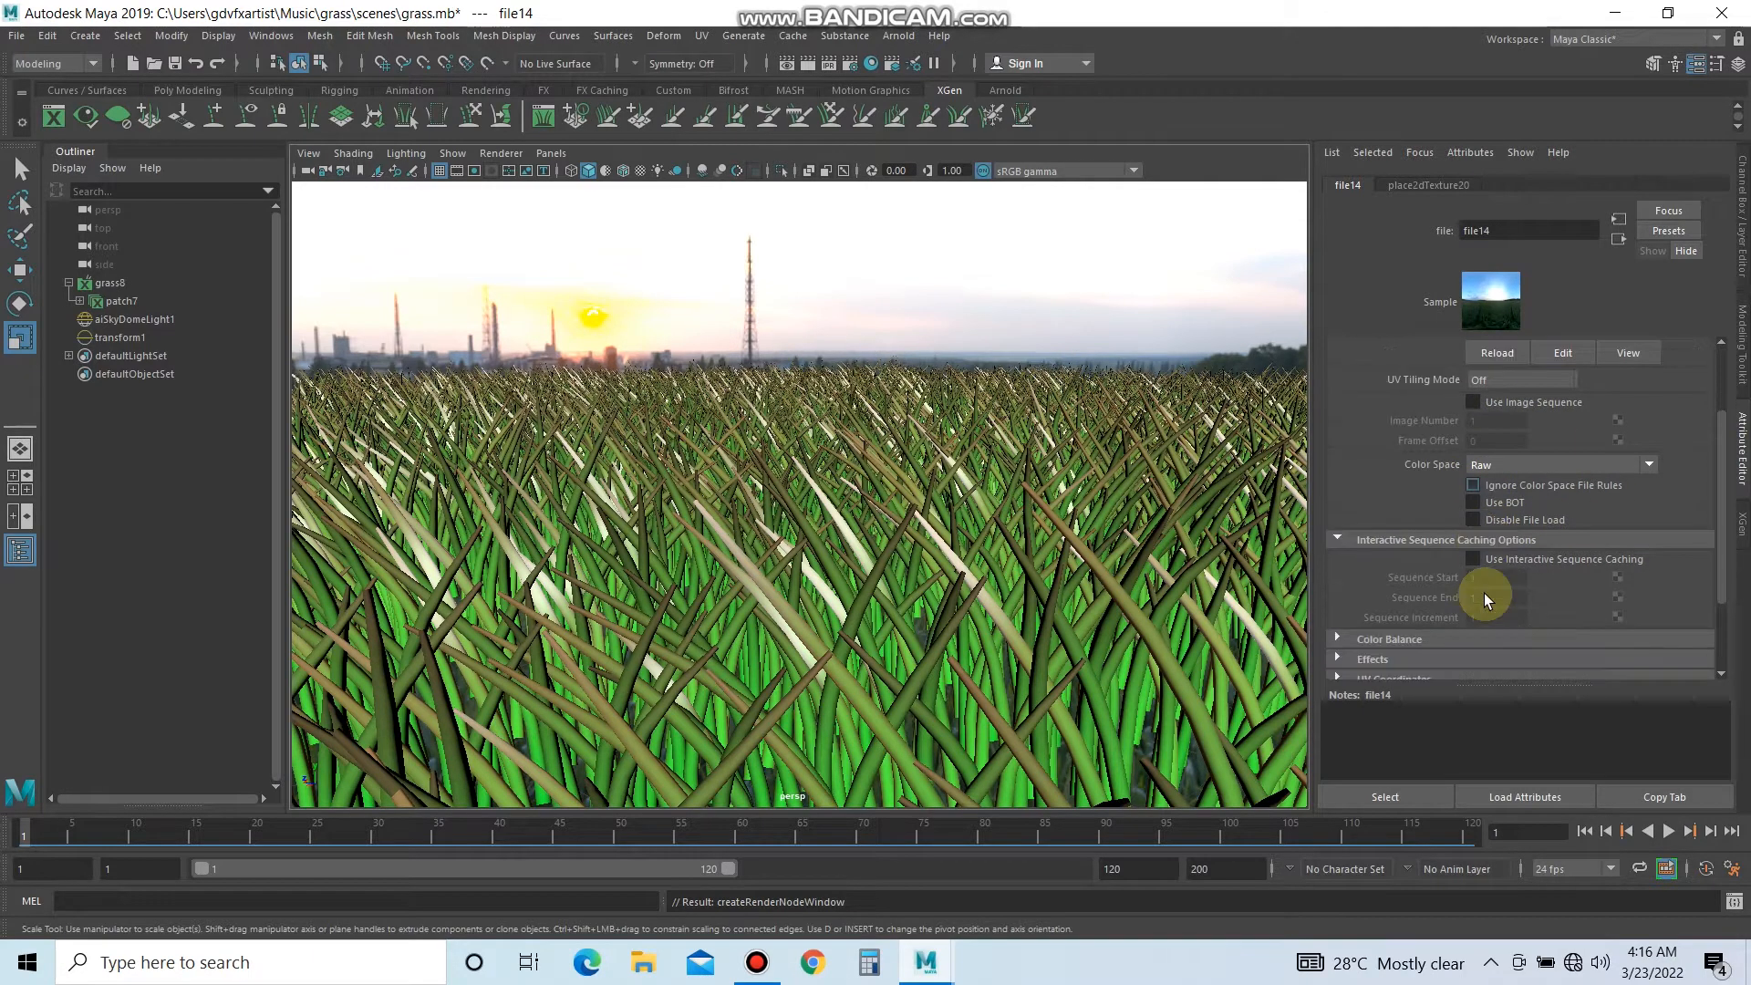
scroll(1485, 598, "down", 3)
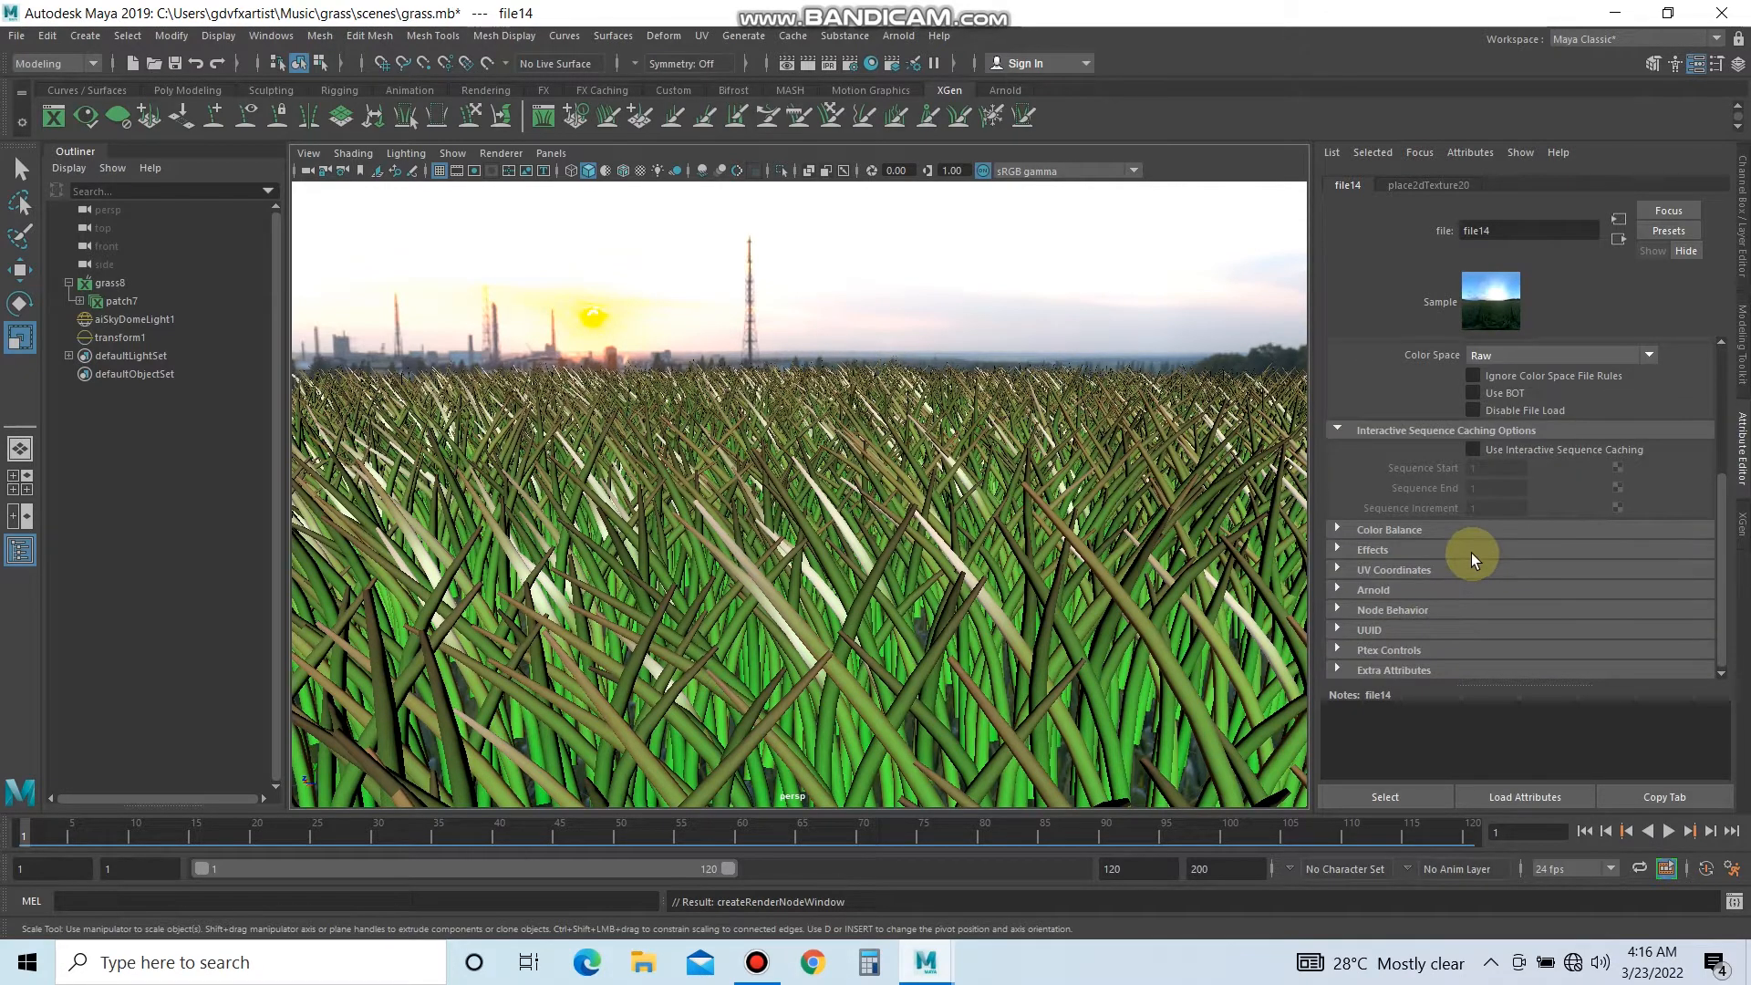
left_click(1401, 591)
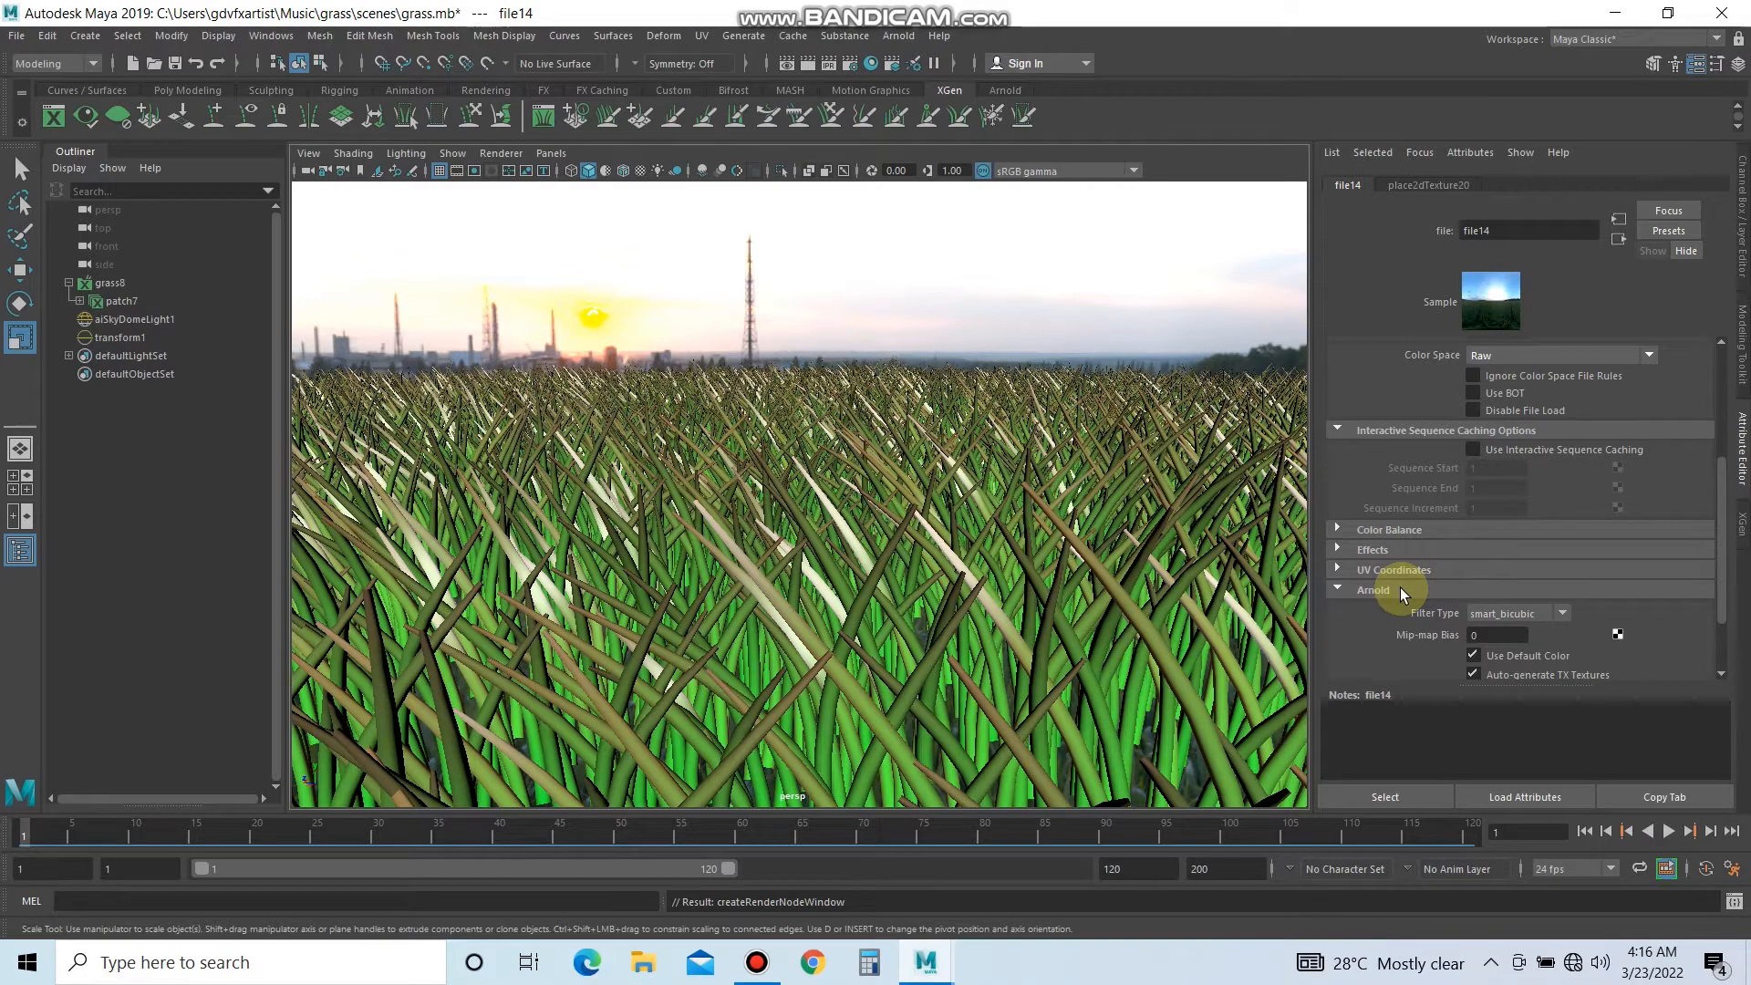
left_click(1397, 571)
left_click(1398, 495)
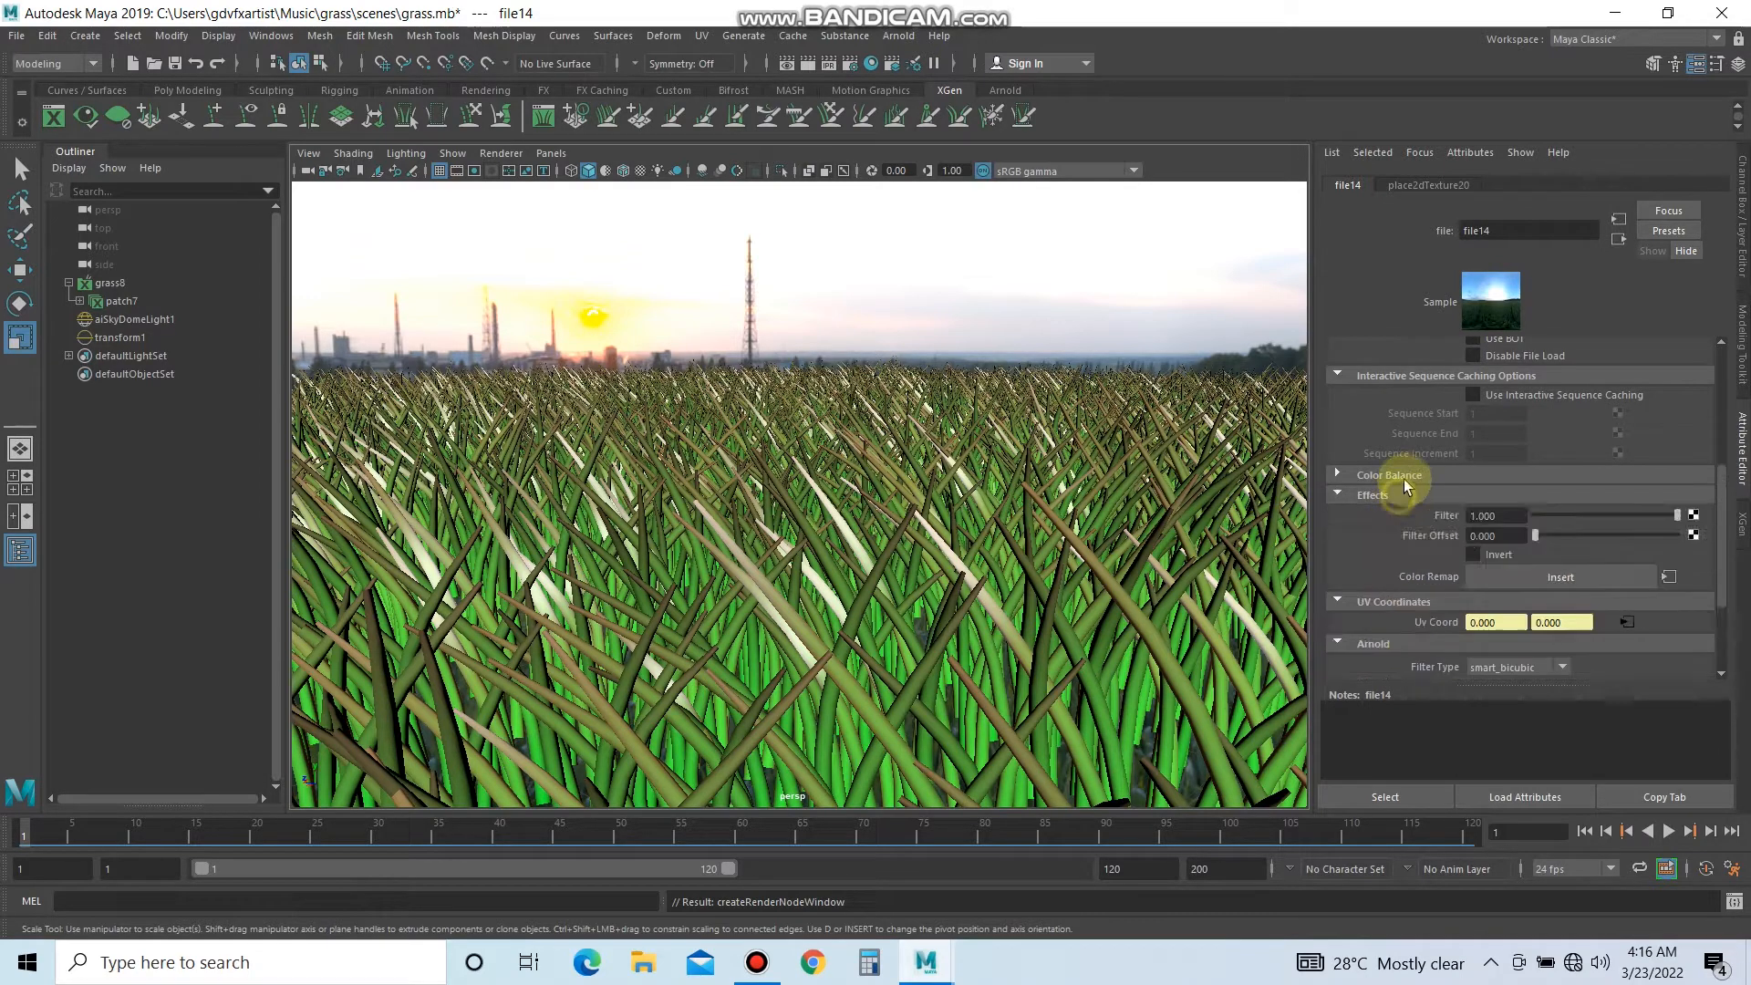
left_click(1404, 474)
scroll(1424, 567, "down", 5)
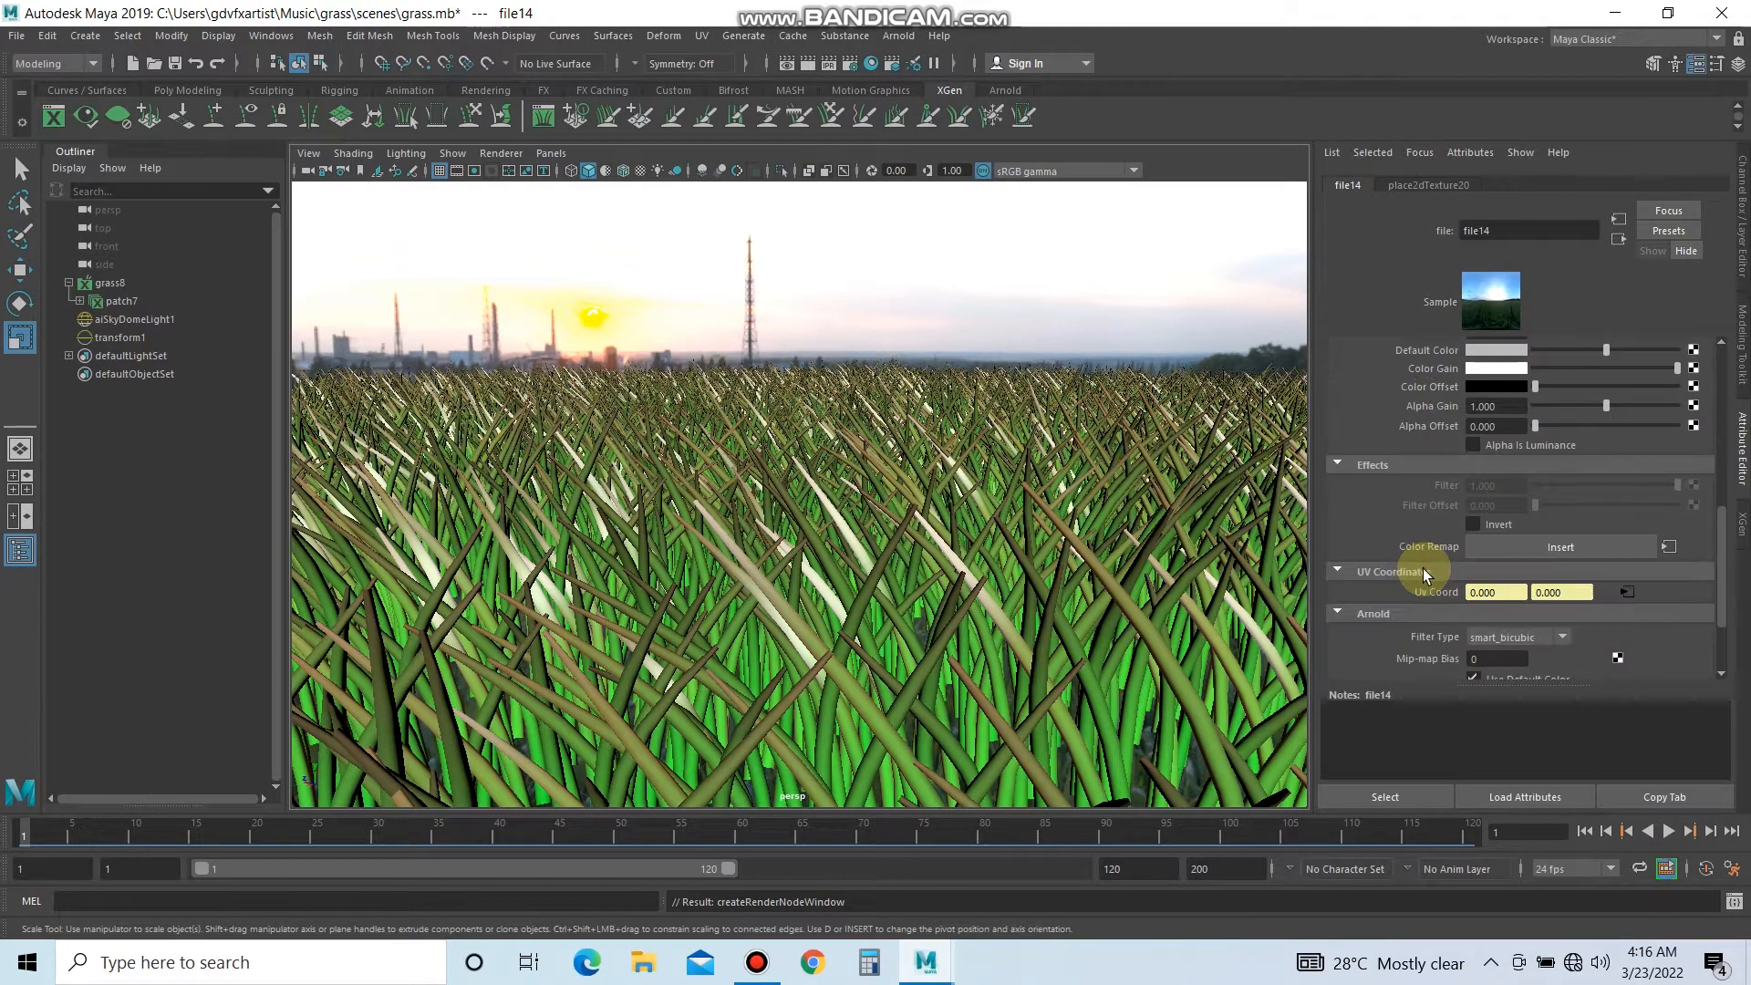
scroll(1436, 529, "up", 8)
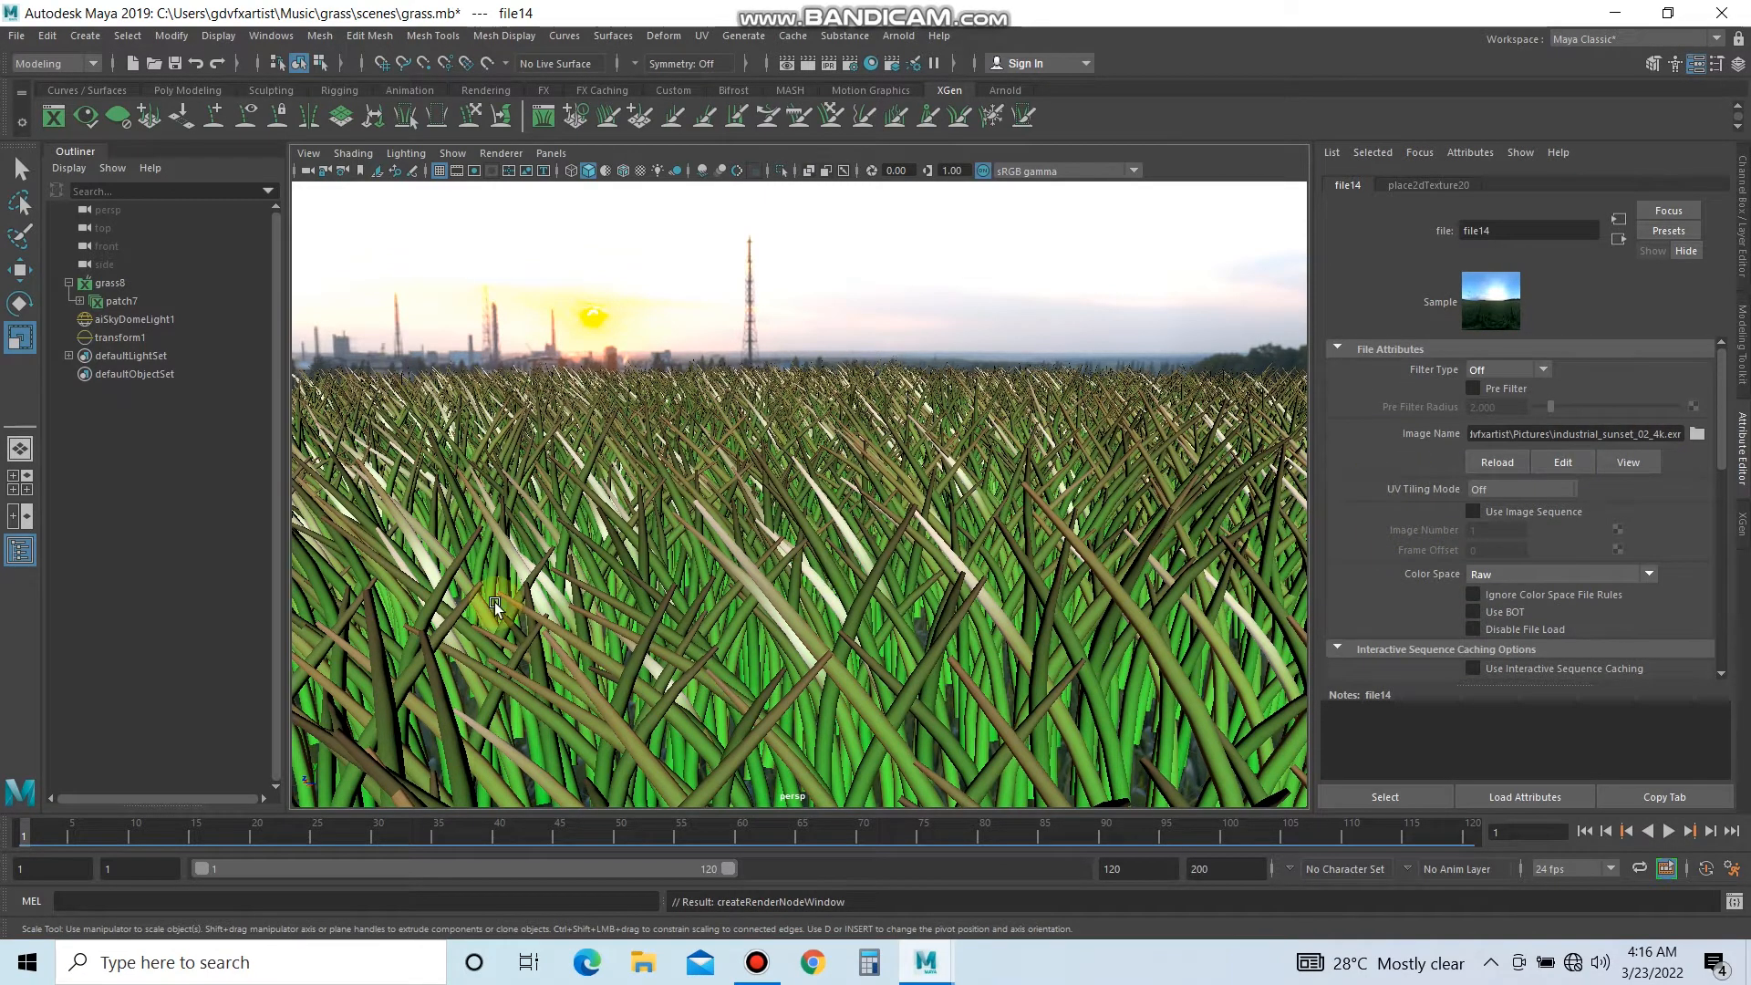
Examine the file texture attributes of the Arnold sky dome light, including its UV Coordinates and Arnold settings.
left_click(134, 319)
scroll(1562, 469, "down", 3)
scroll(1562, 469, "down", 6)
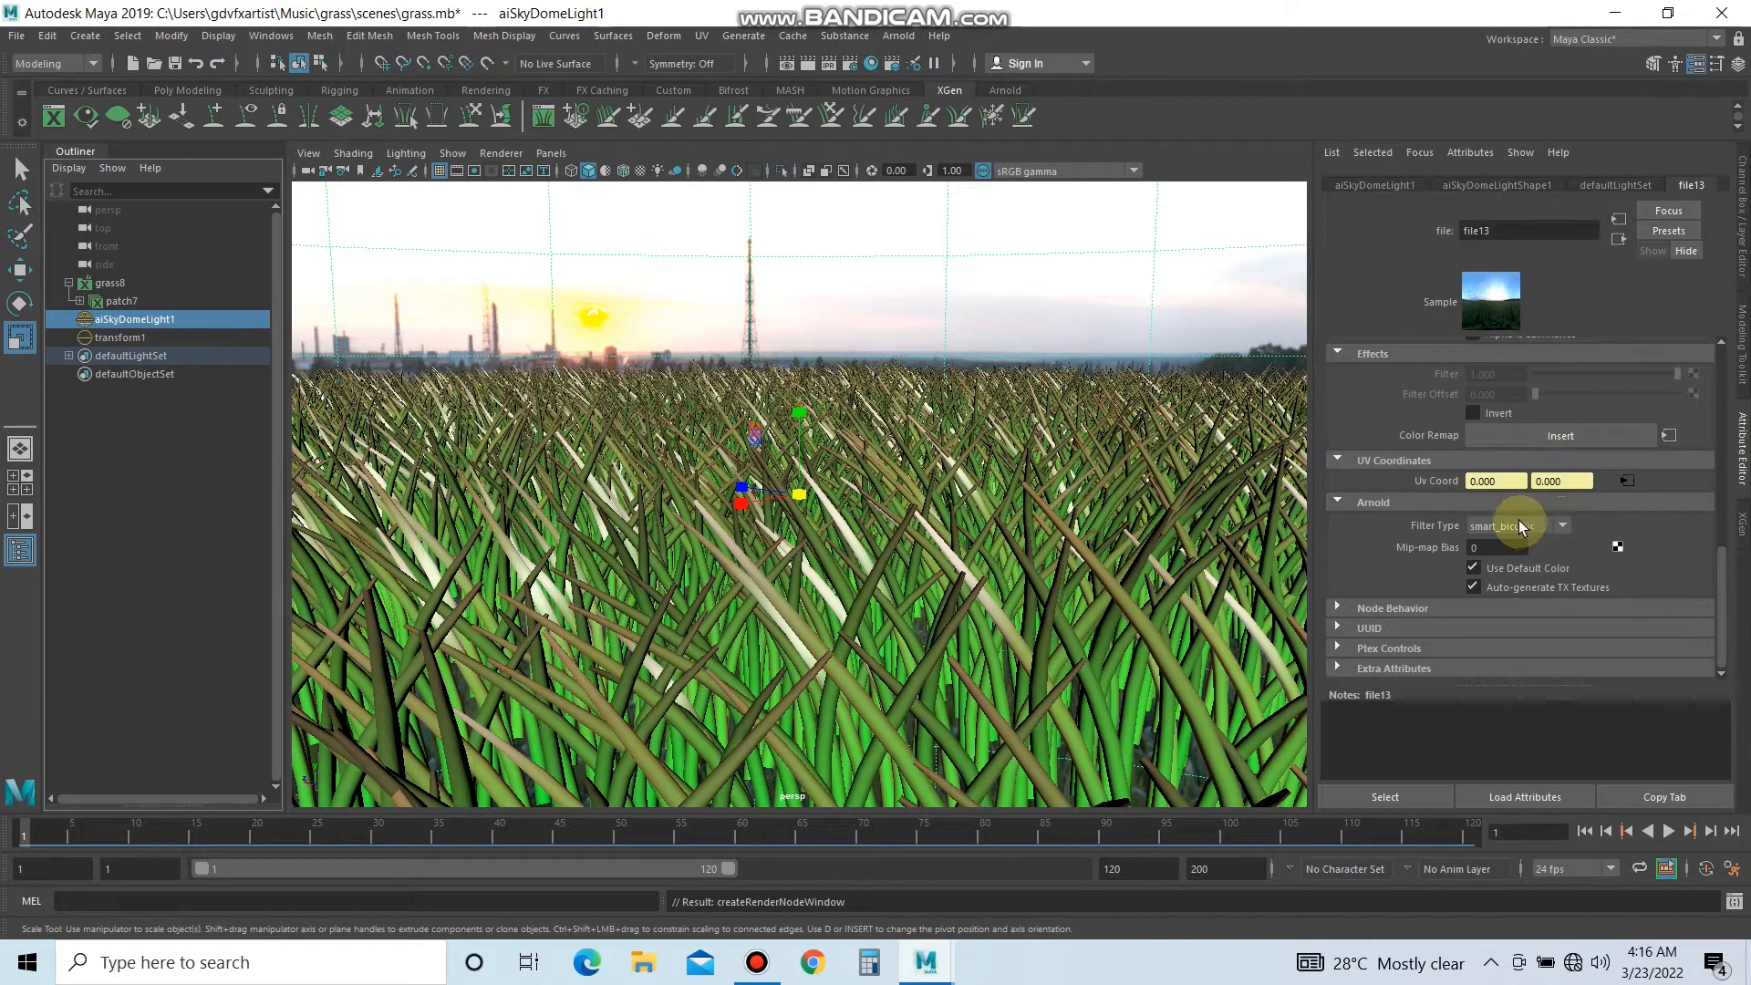
scroll(1454, 470, "up", 4)
scroll(1455, 471, "up", 4)
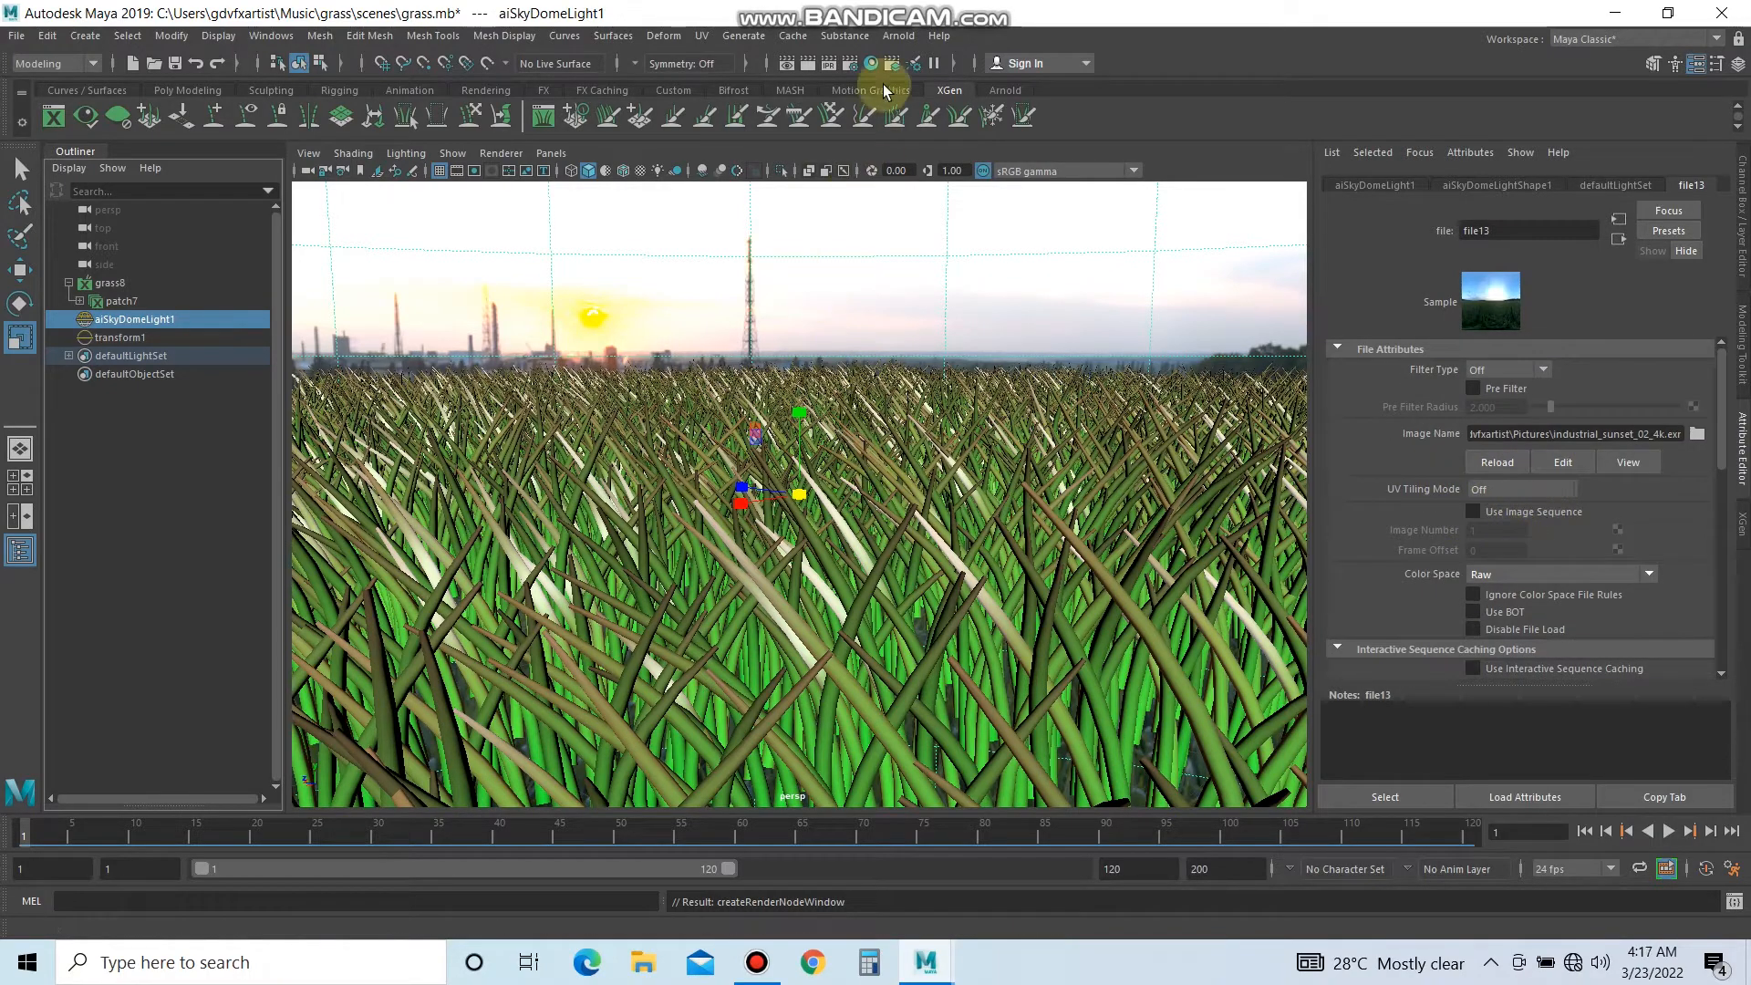
Render the grass scene in Arnold RenderView with display Gamma 0.39 and Exposure 1.74, inspect the image, and close the render view.
left_click(899, 35)
left_click(913, 68)
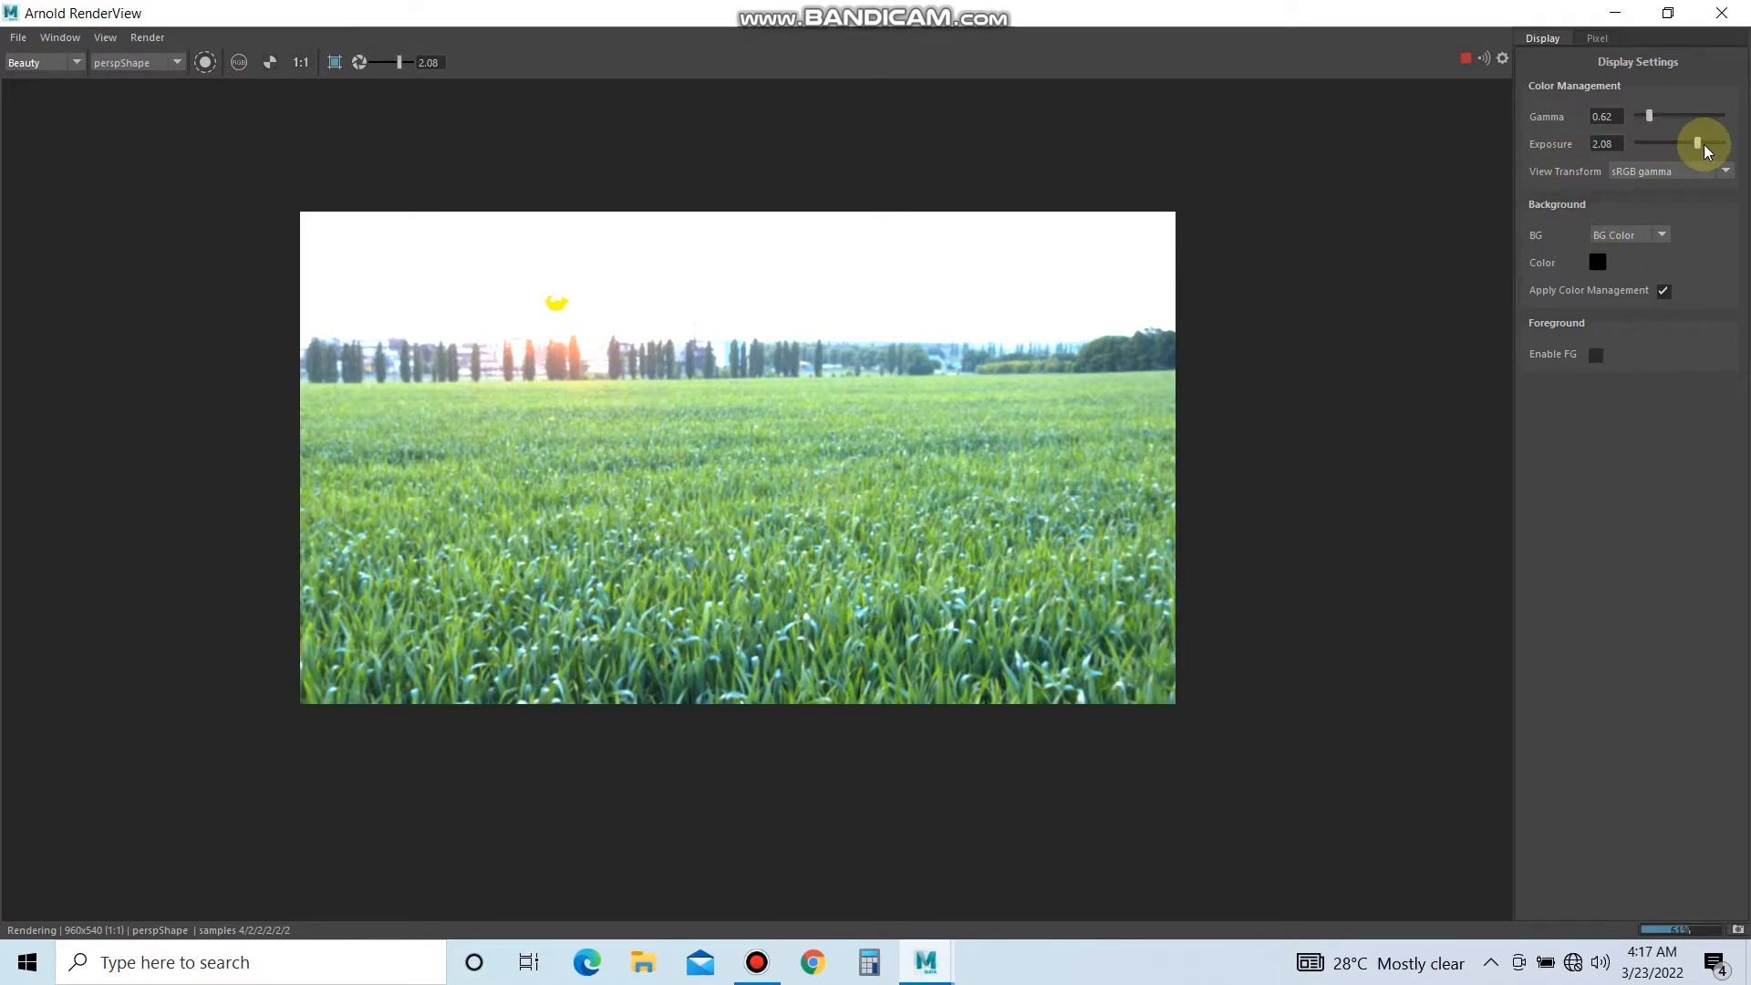
left_click_drag(1702, 144, 1645, 111)
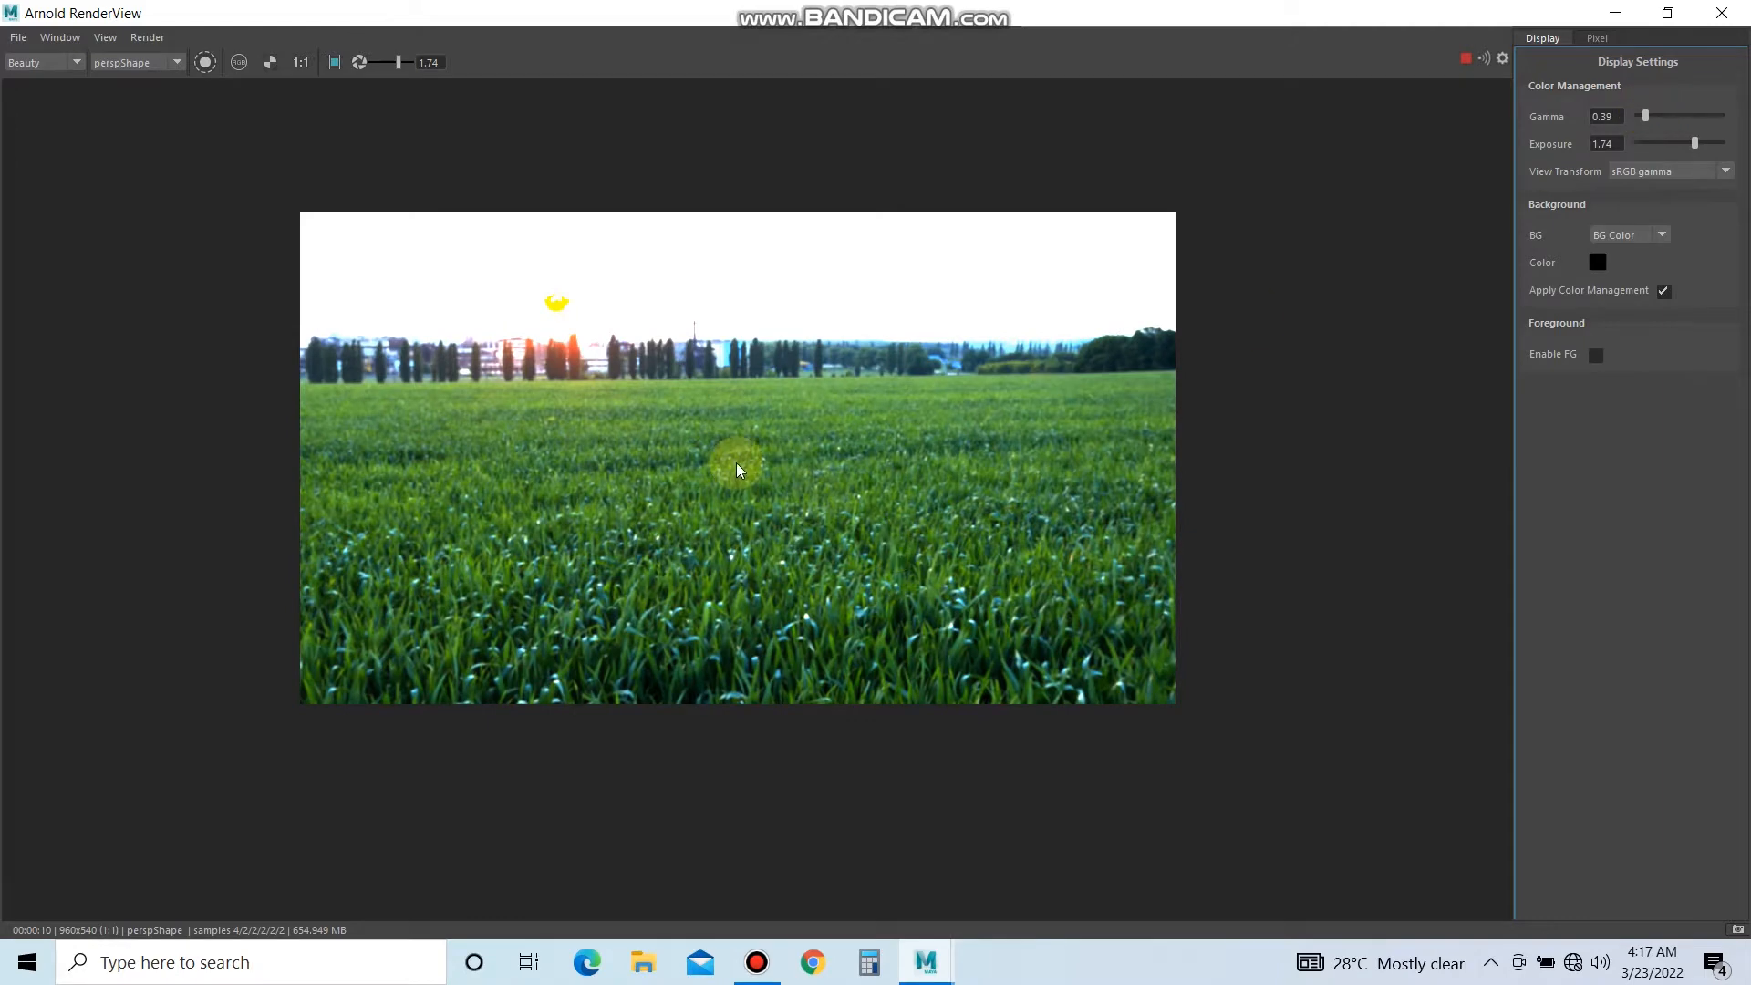
scroll(737, 457, "up", 2)
scroll(737, 457, "down", 1)
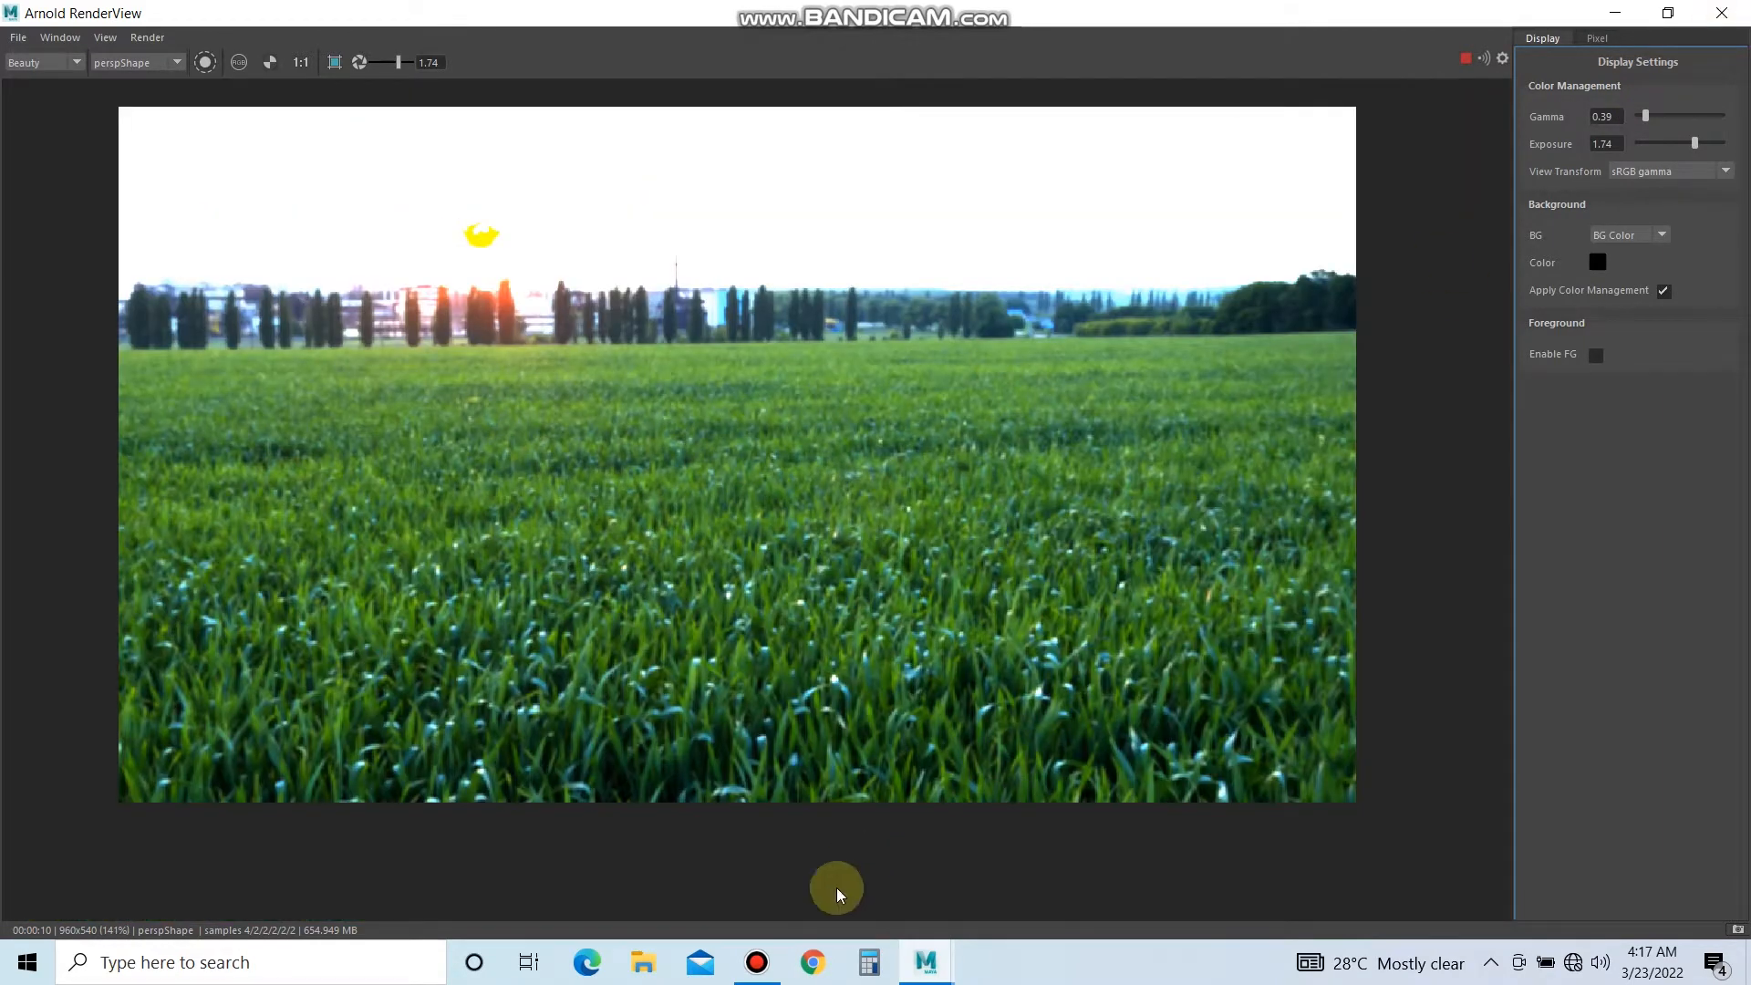
left_click(1738, 9)
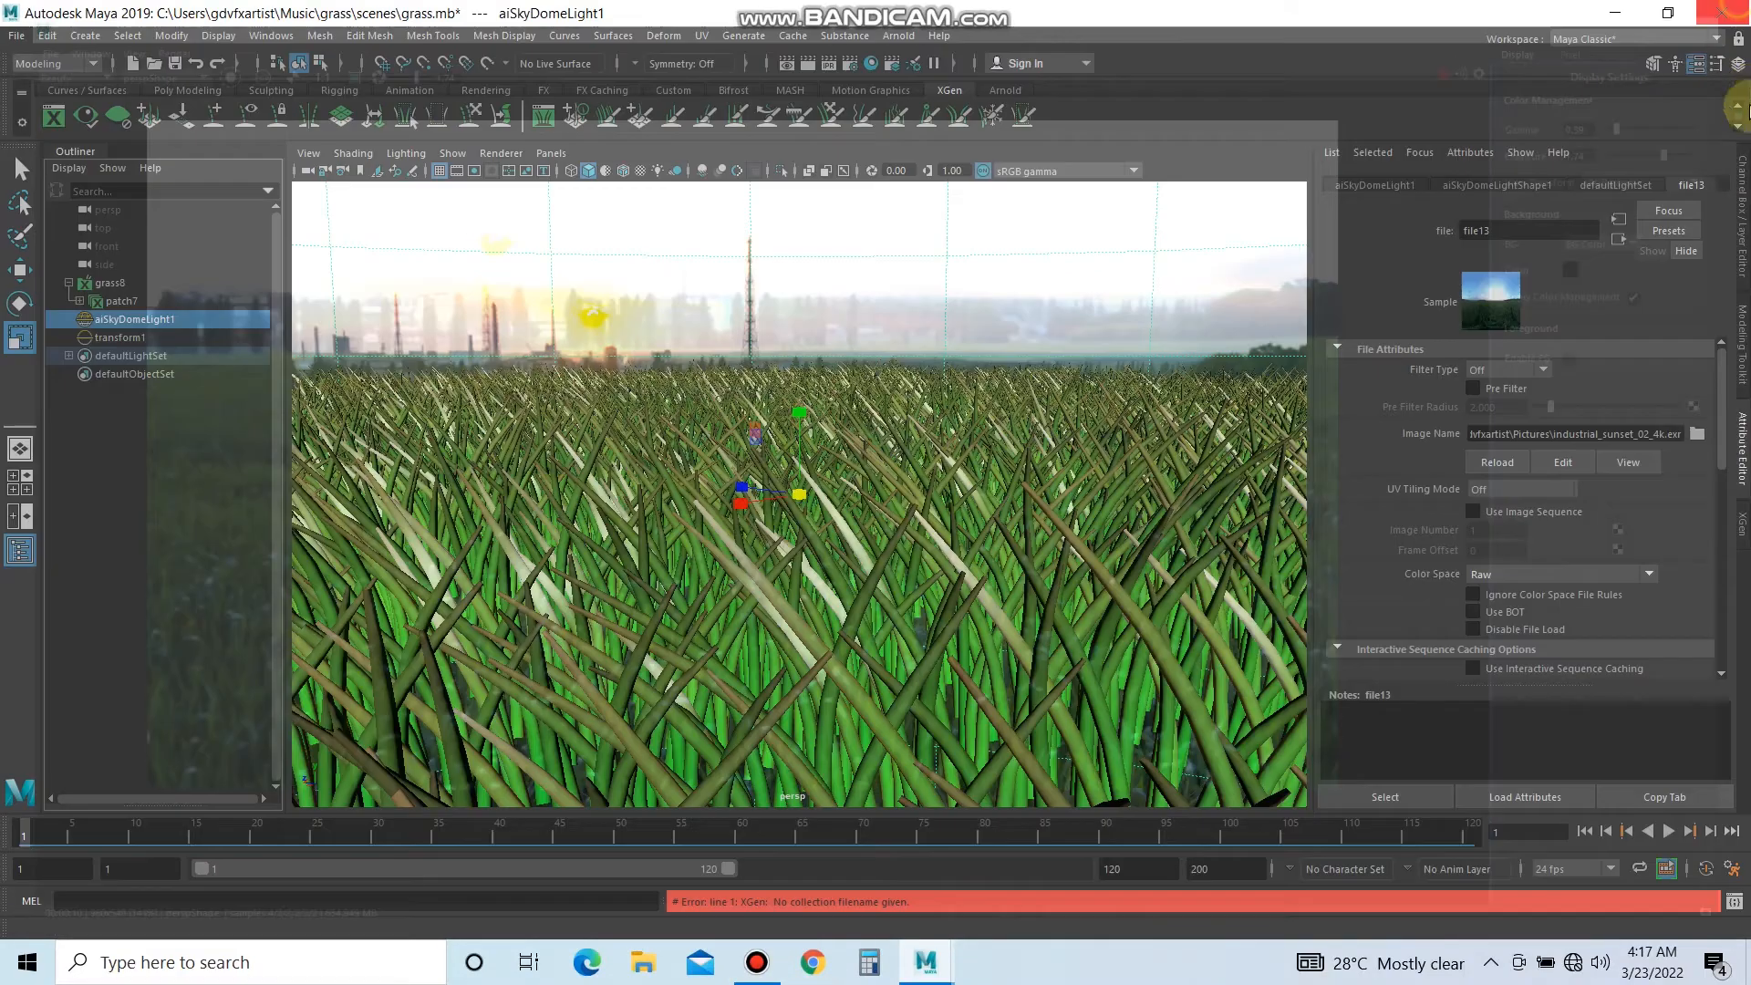
left_click(1083, 309)
scroll(931, 487, "down", 3)
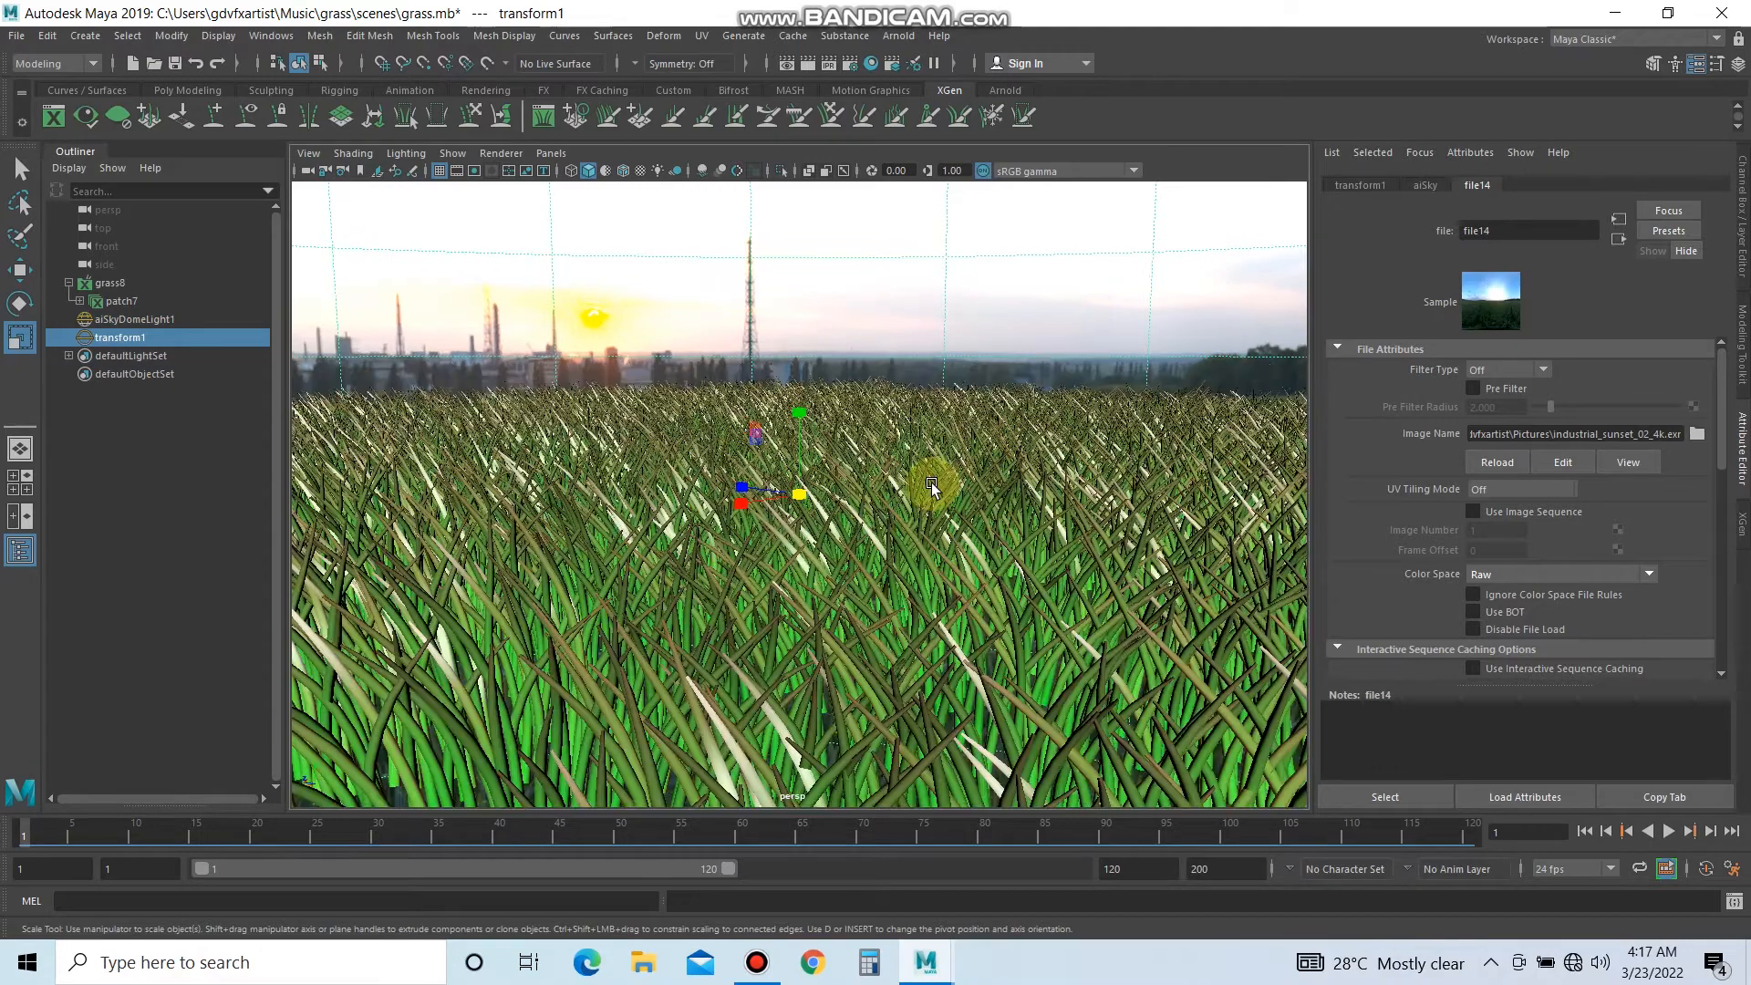
scroll(931, 486, "up", 3)
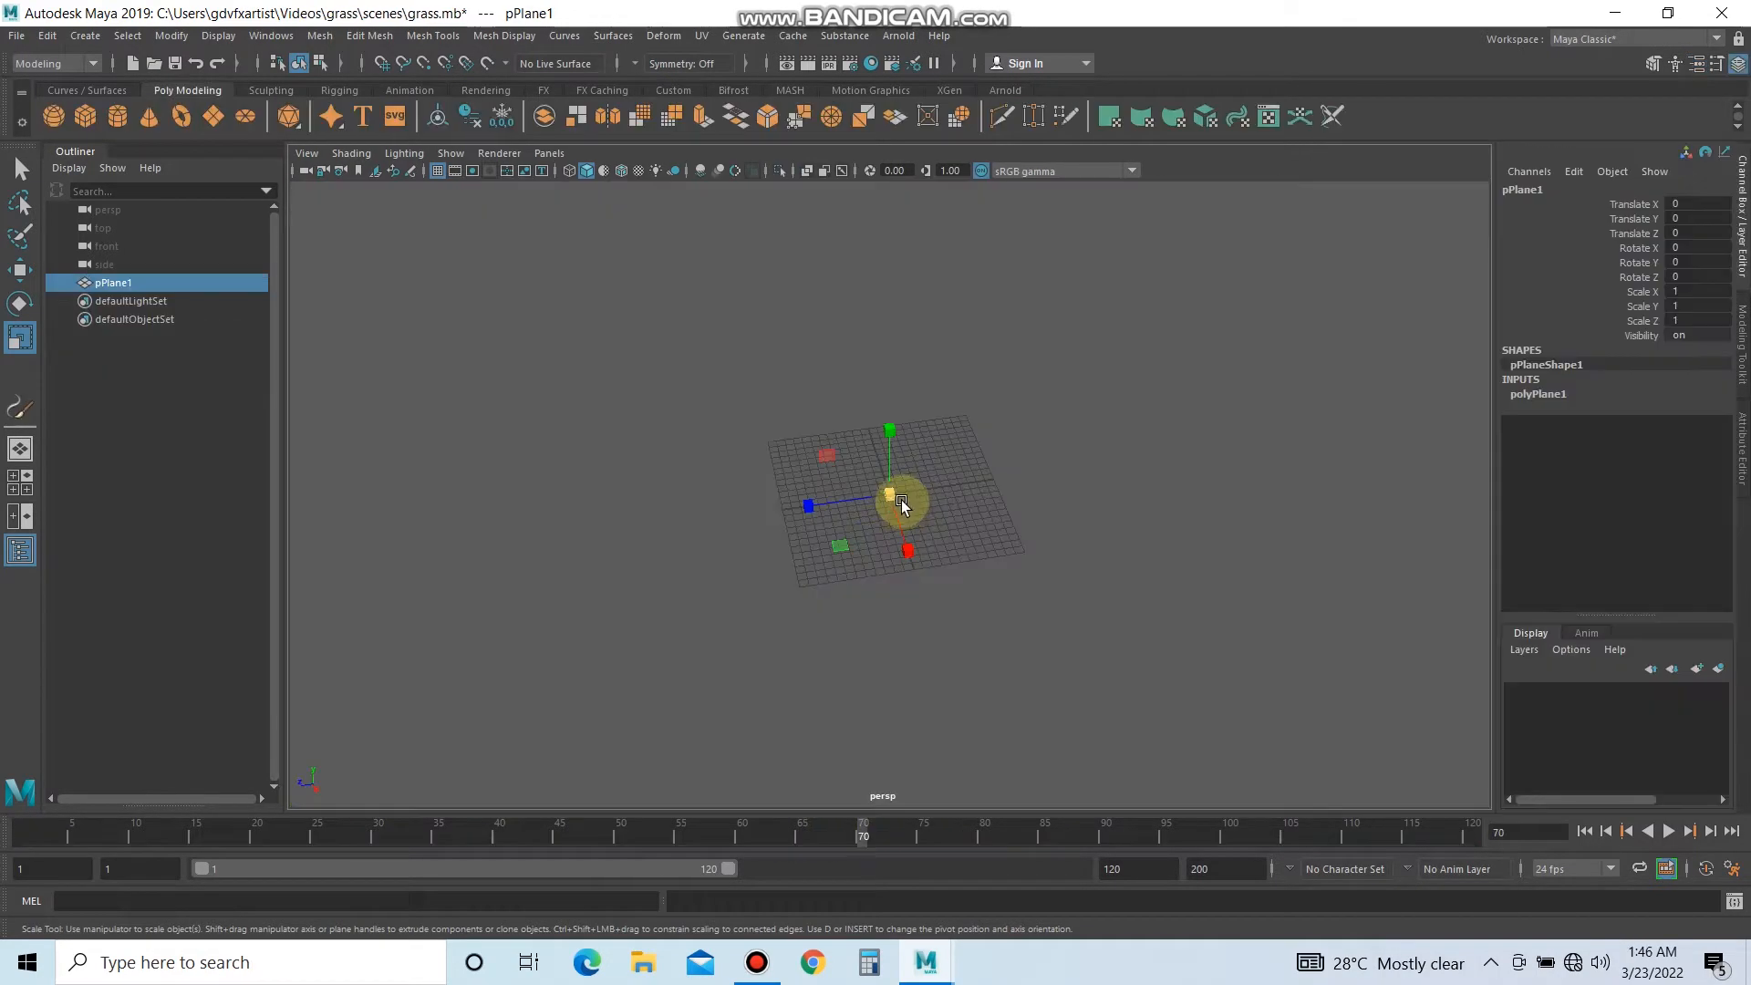
Scale the new polygon plane uniformly to about 53.5 and make it paintable for Paint Effects.
left_click_drag(899, 496, 1235, 512)
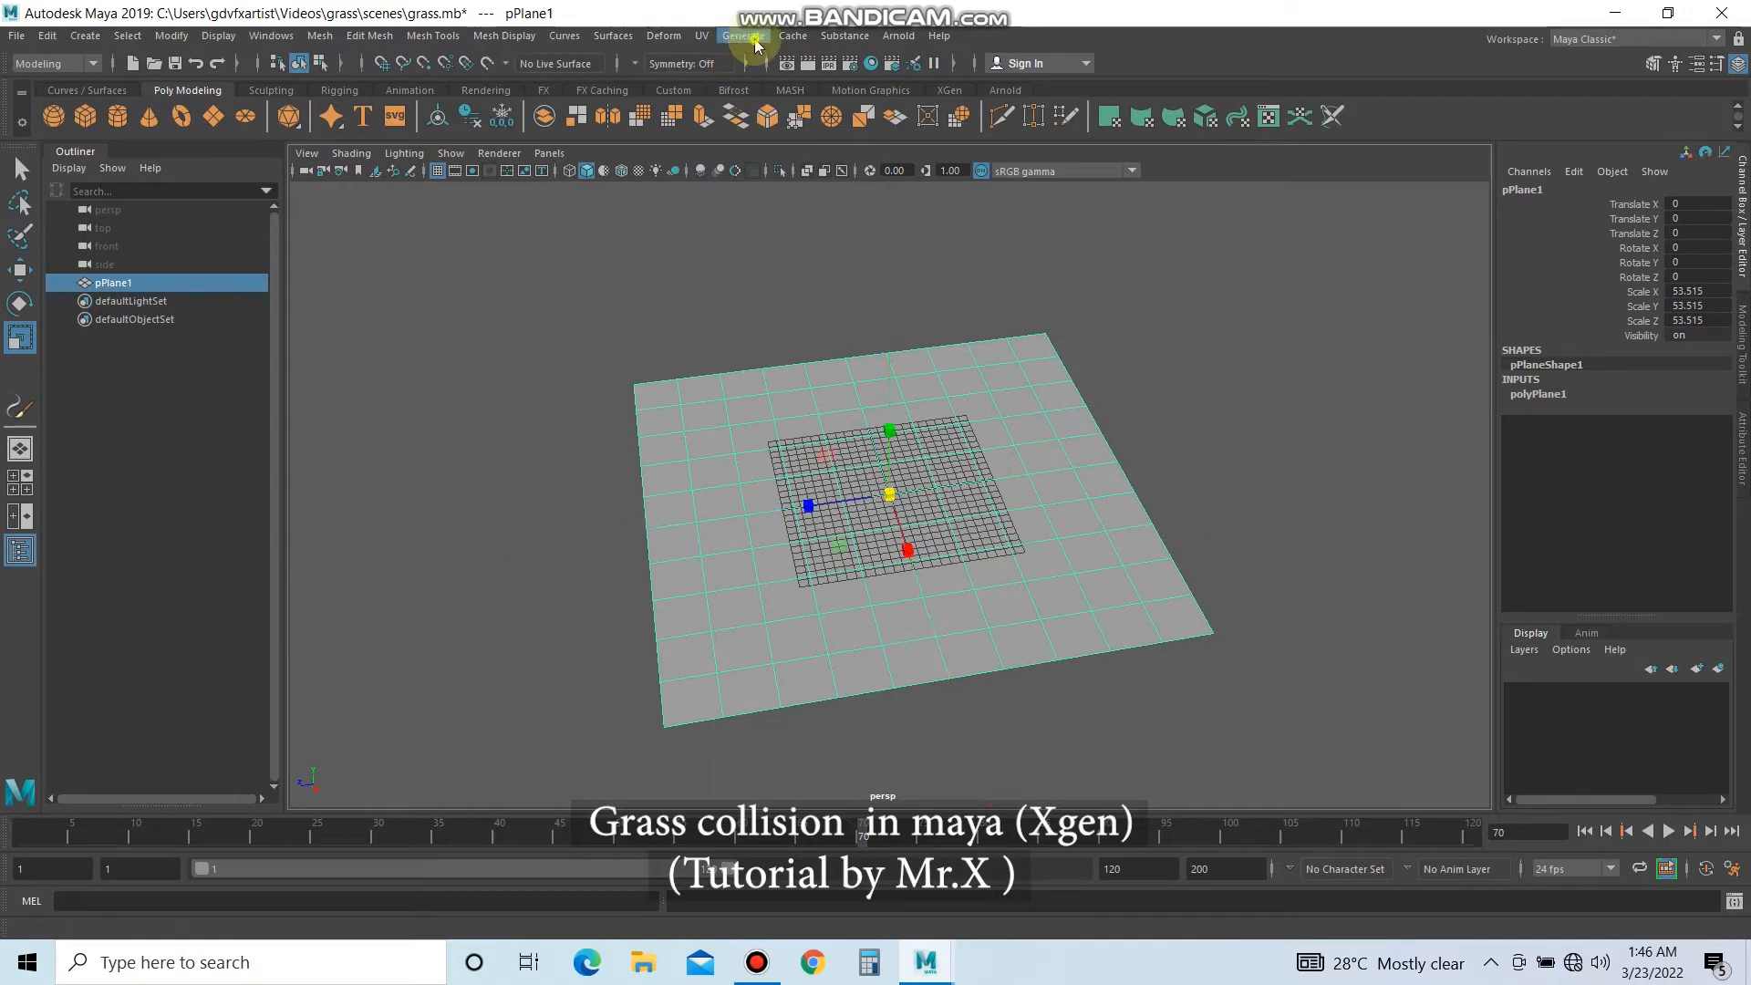
left_click(755, 38)
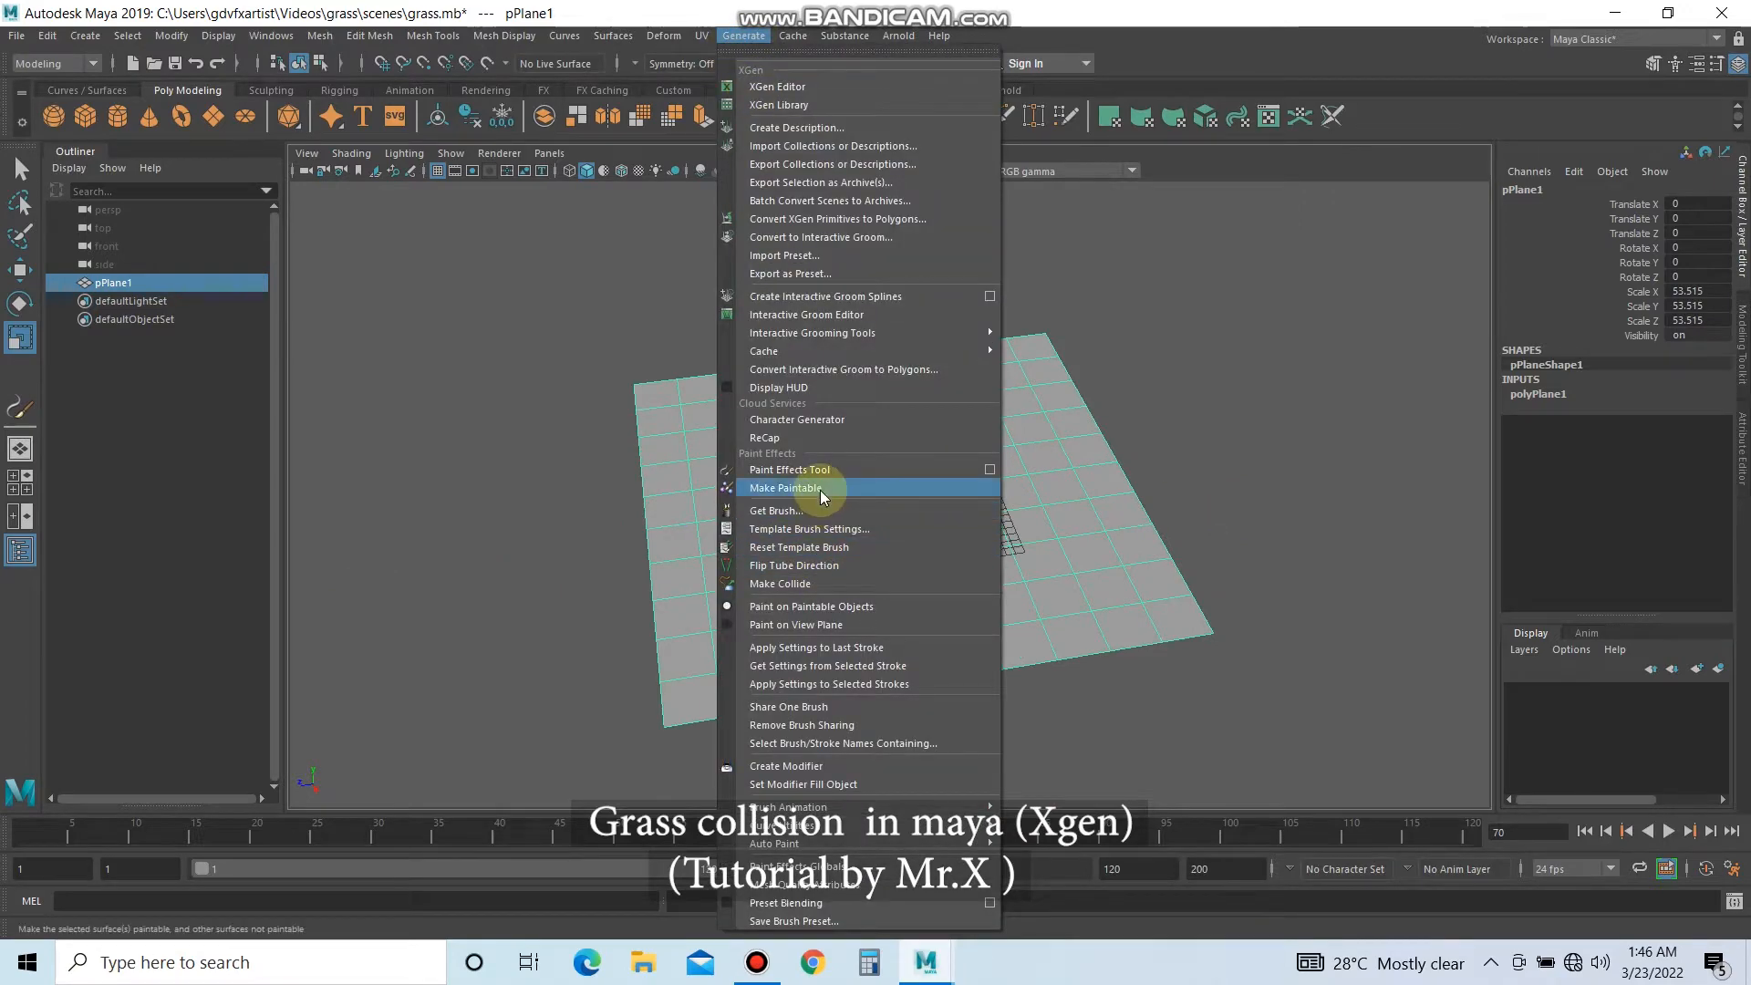
left_click(821, 495)
Load the grassClump.mel brush from the Grasses folder of the Paint Effects examples and close the Content Browser.
left_click(743, 35)
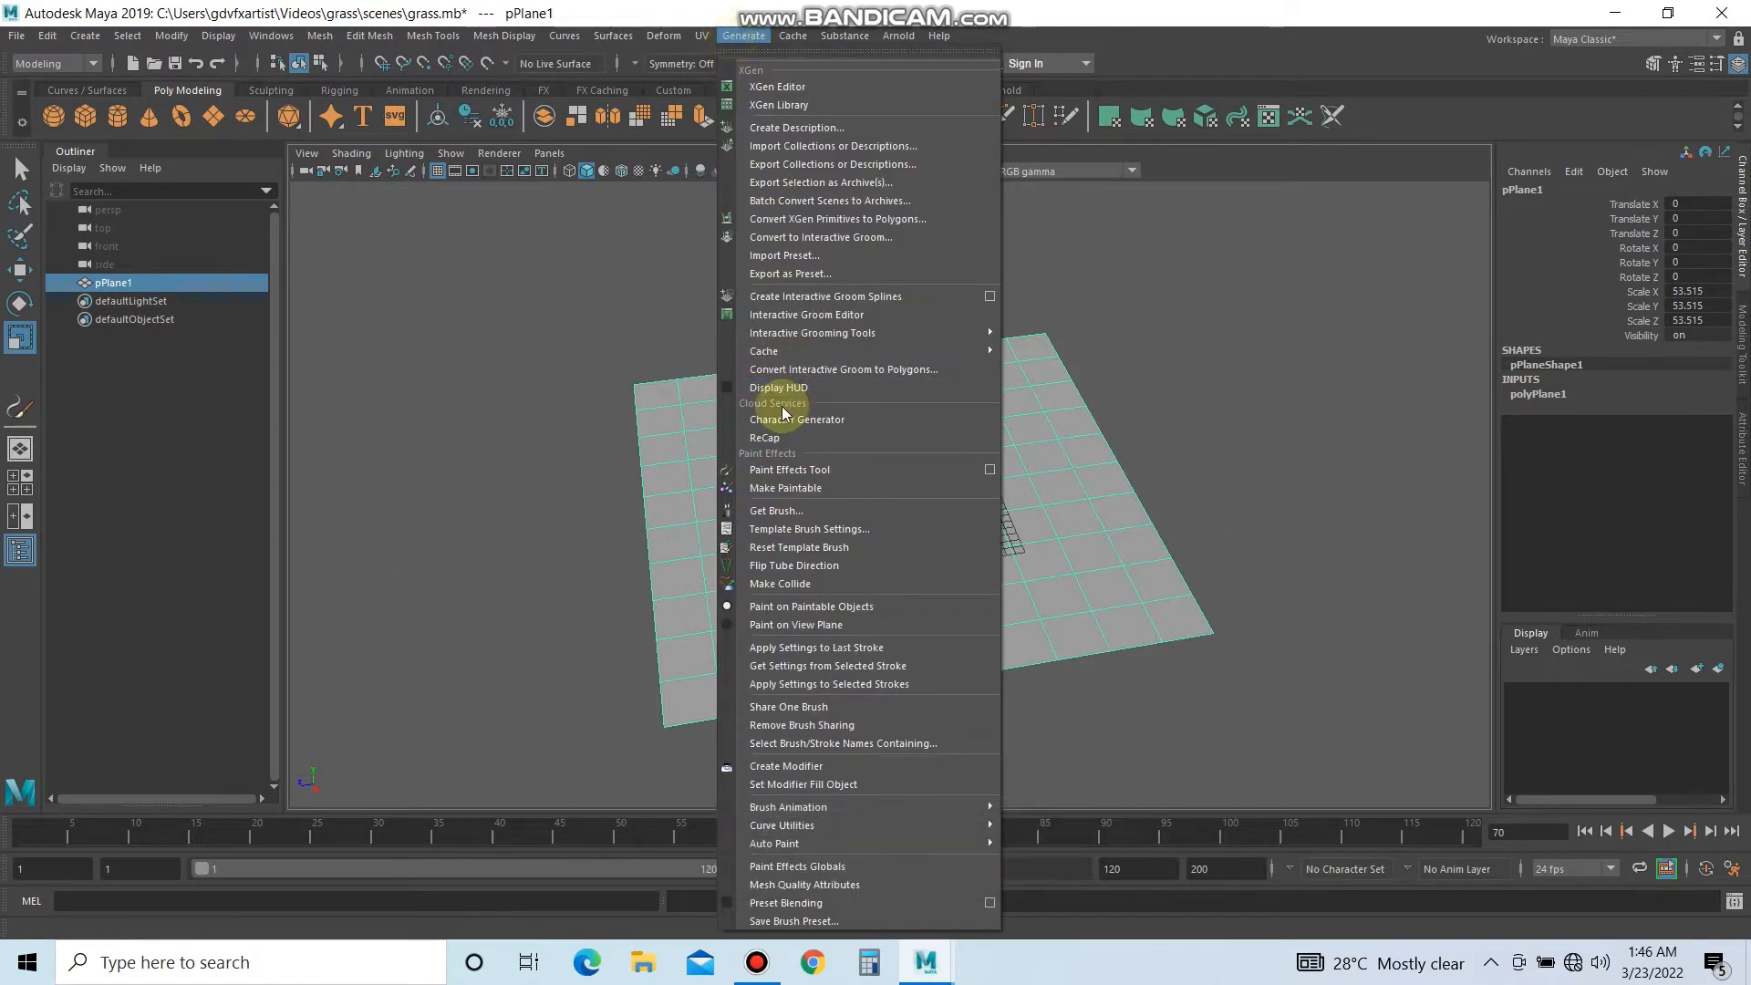
left_click(821, 511)
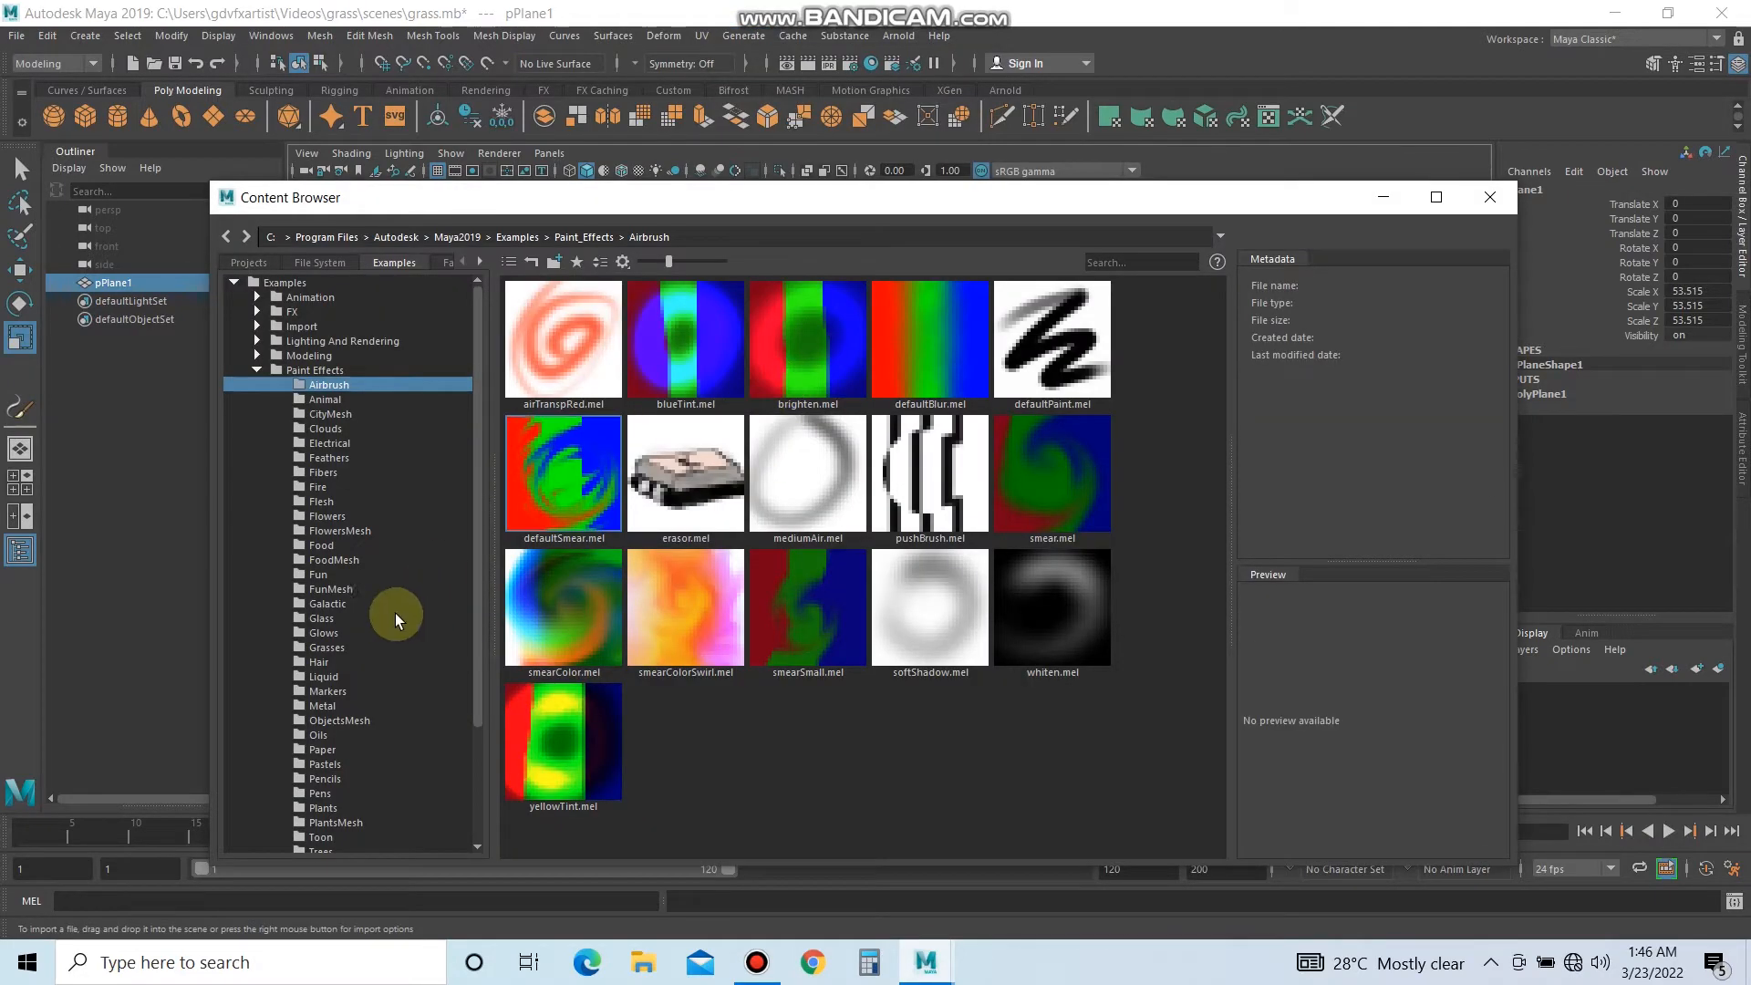
left_click(330, 633)
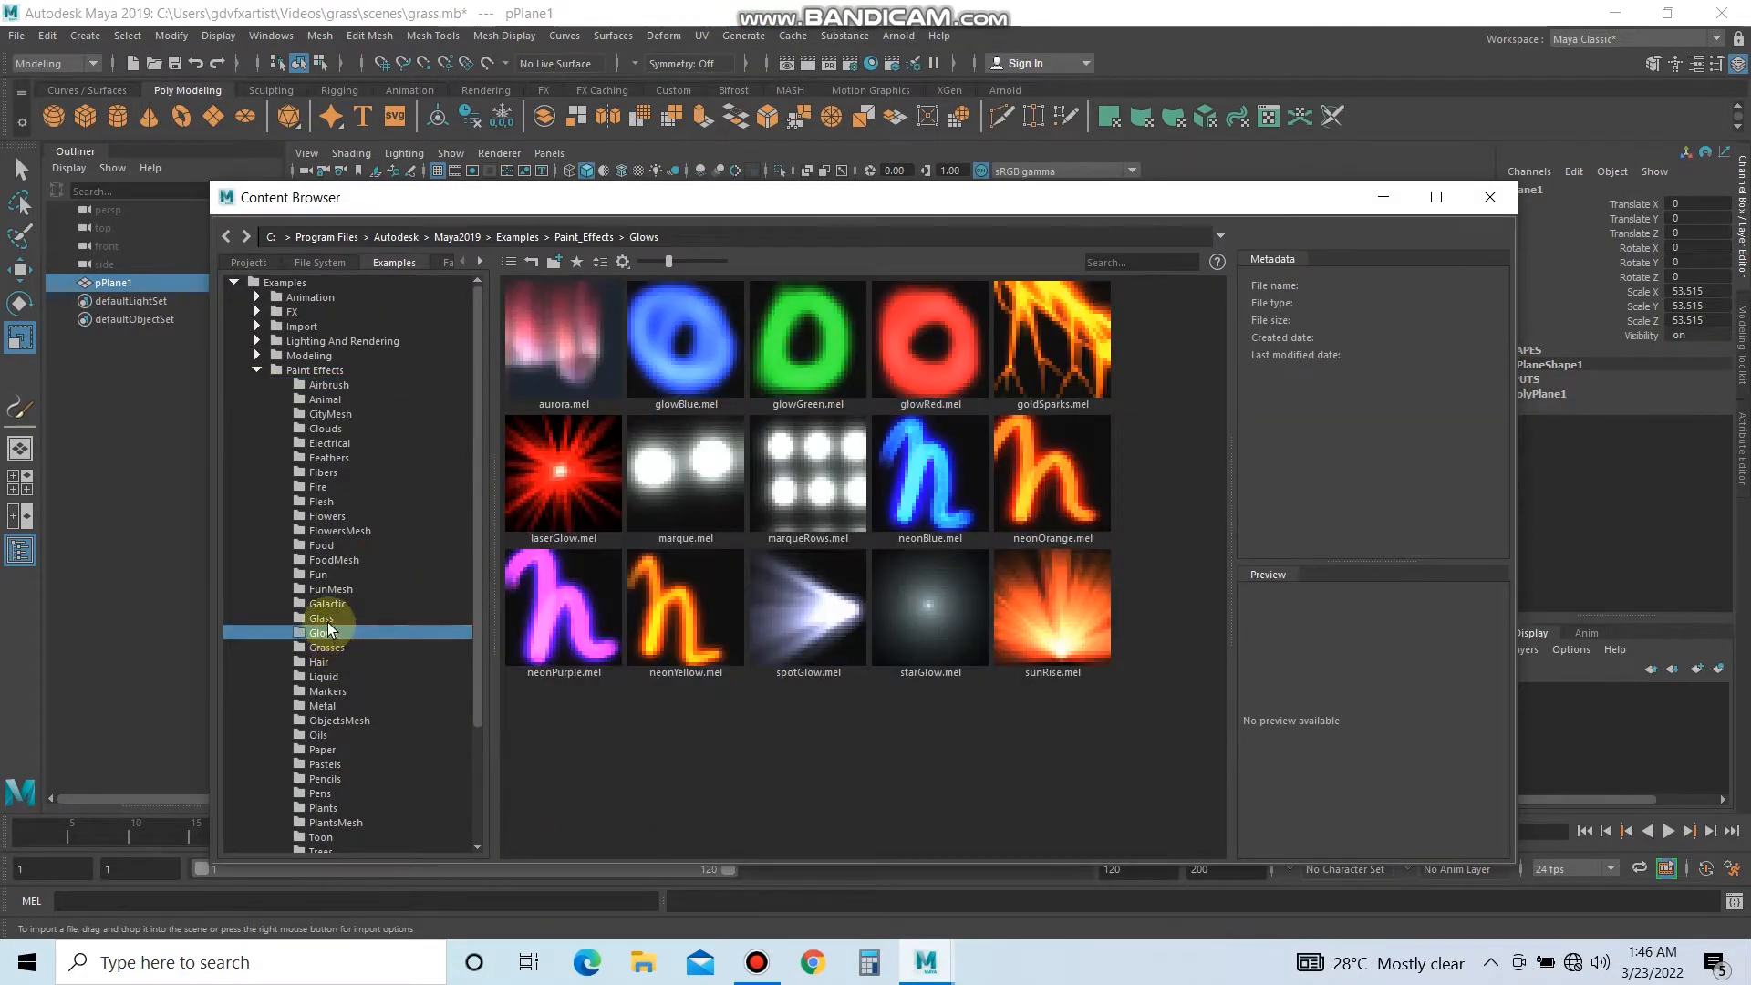
left_click(322, 619)
left_click(326, 648)
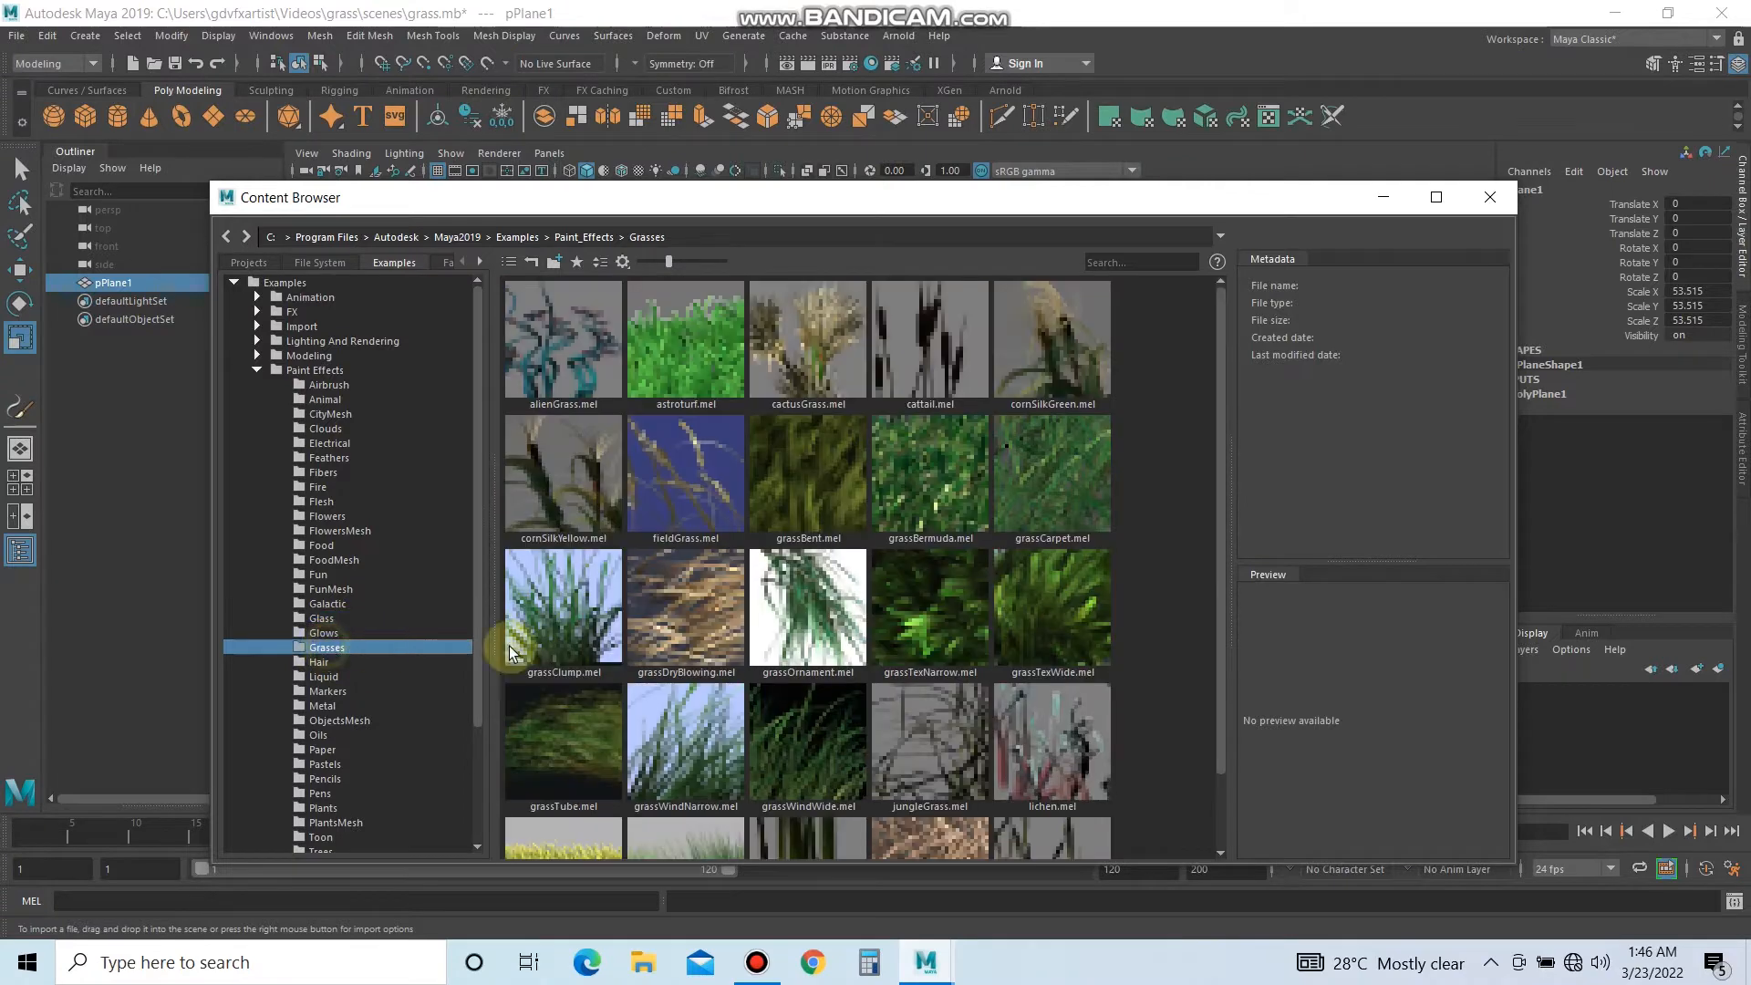
left_click(563, 649)
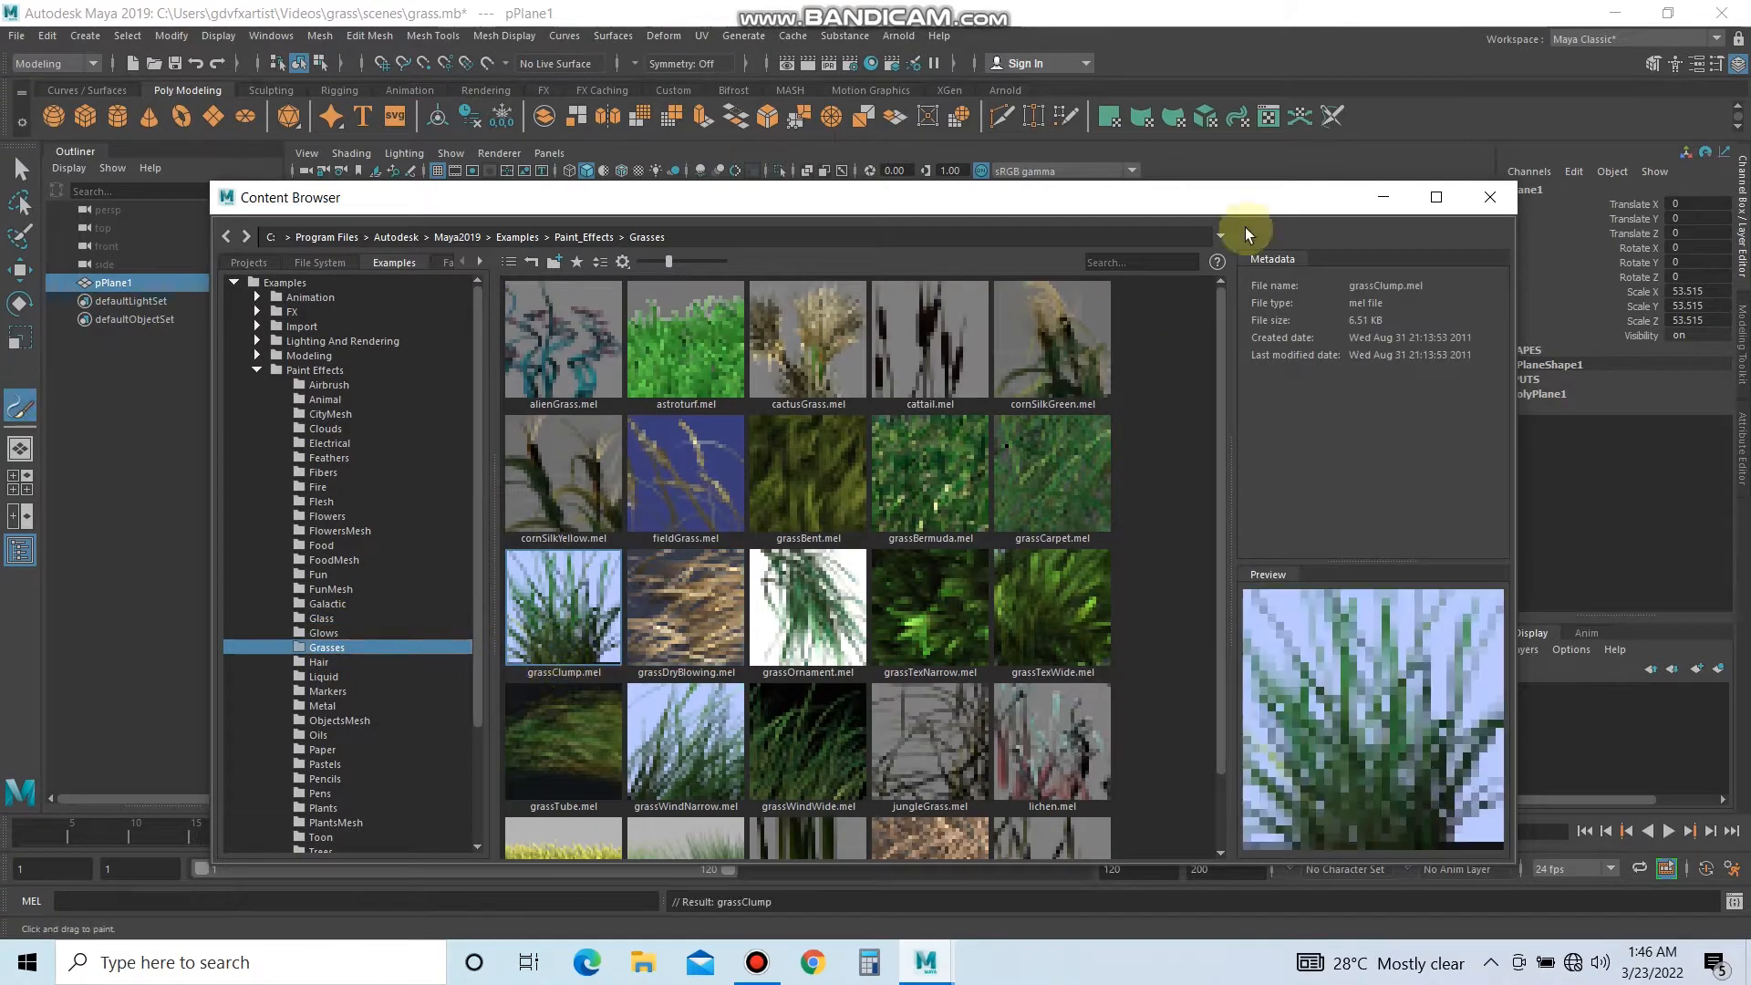
left_click(1488, 199)
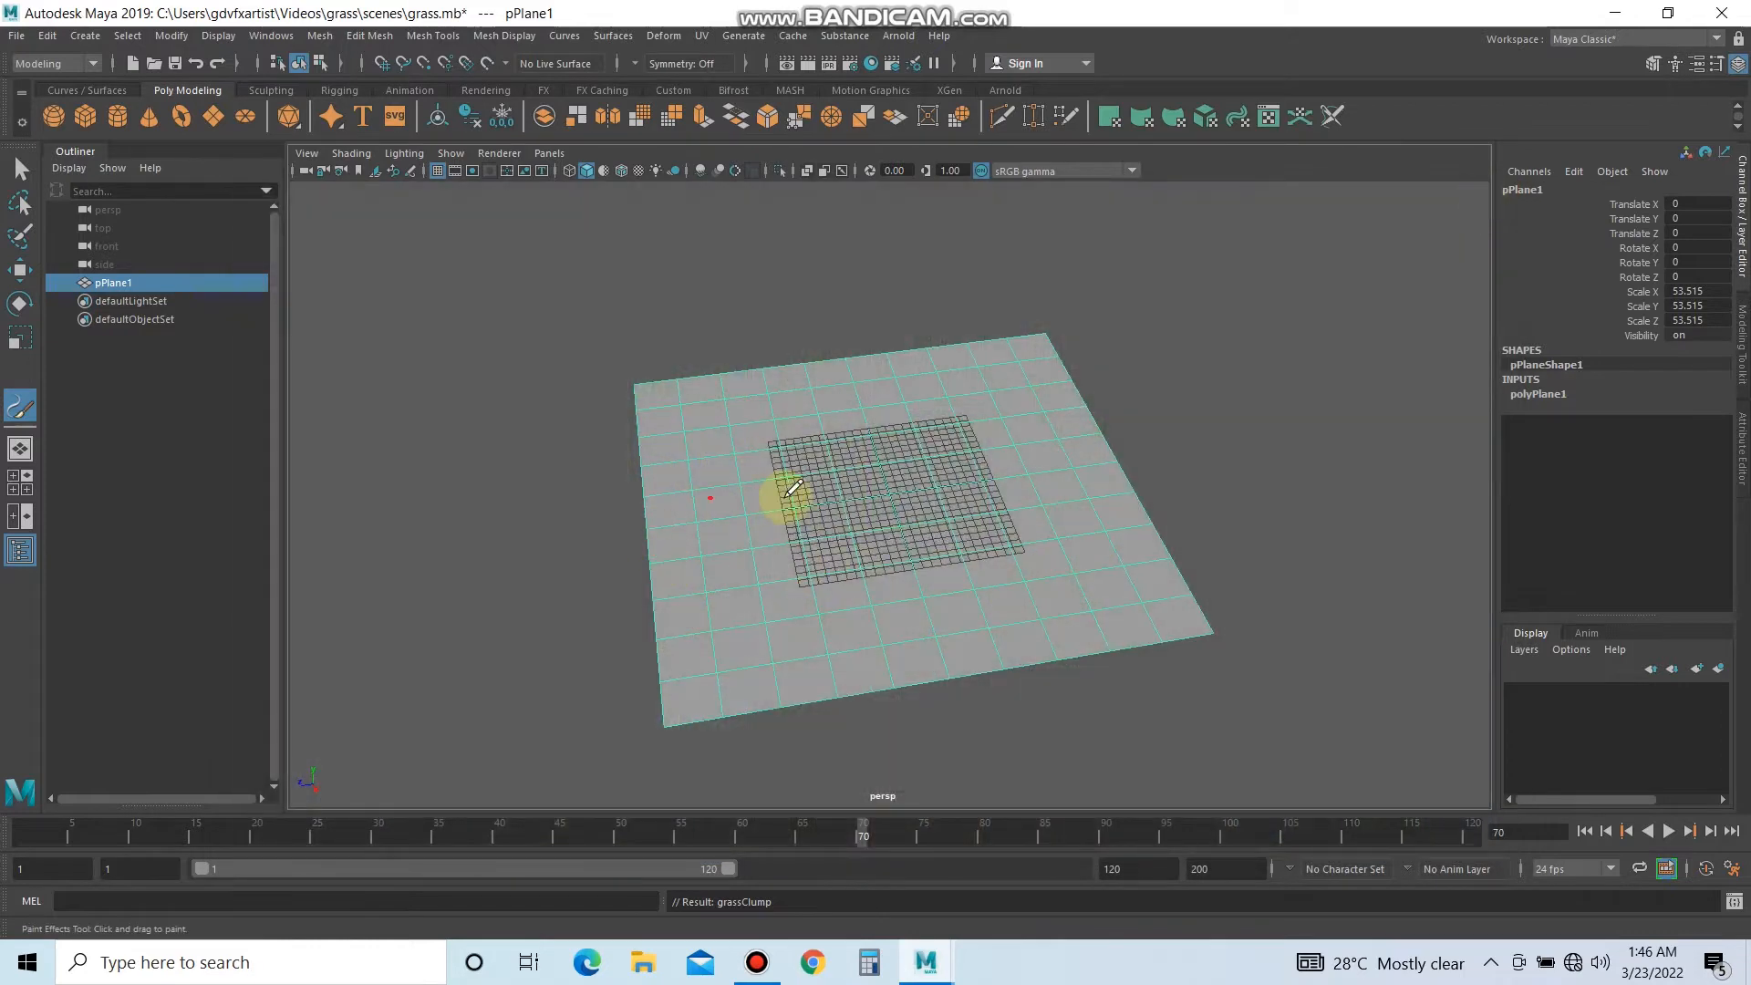
Enlarge the Paint Effects brush and paint grass clumps over the whole plane.
mouse_move(865, 458)
middle_mouse_down()
mouse_move(960, 447)
mouse_move(915, 454)
mouse_move(930, 458)
middle_mouse_up()
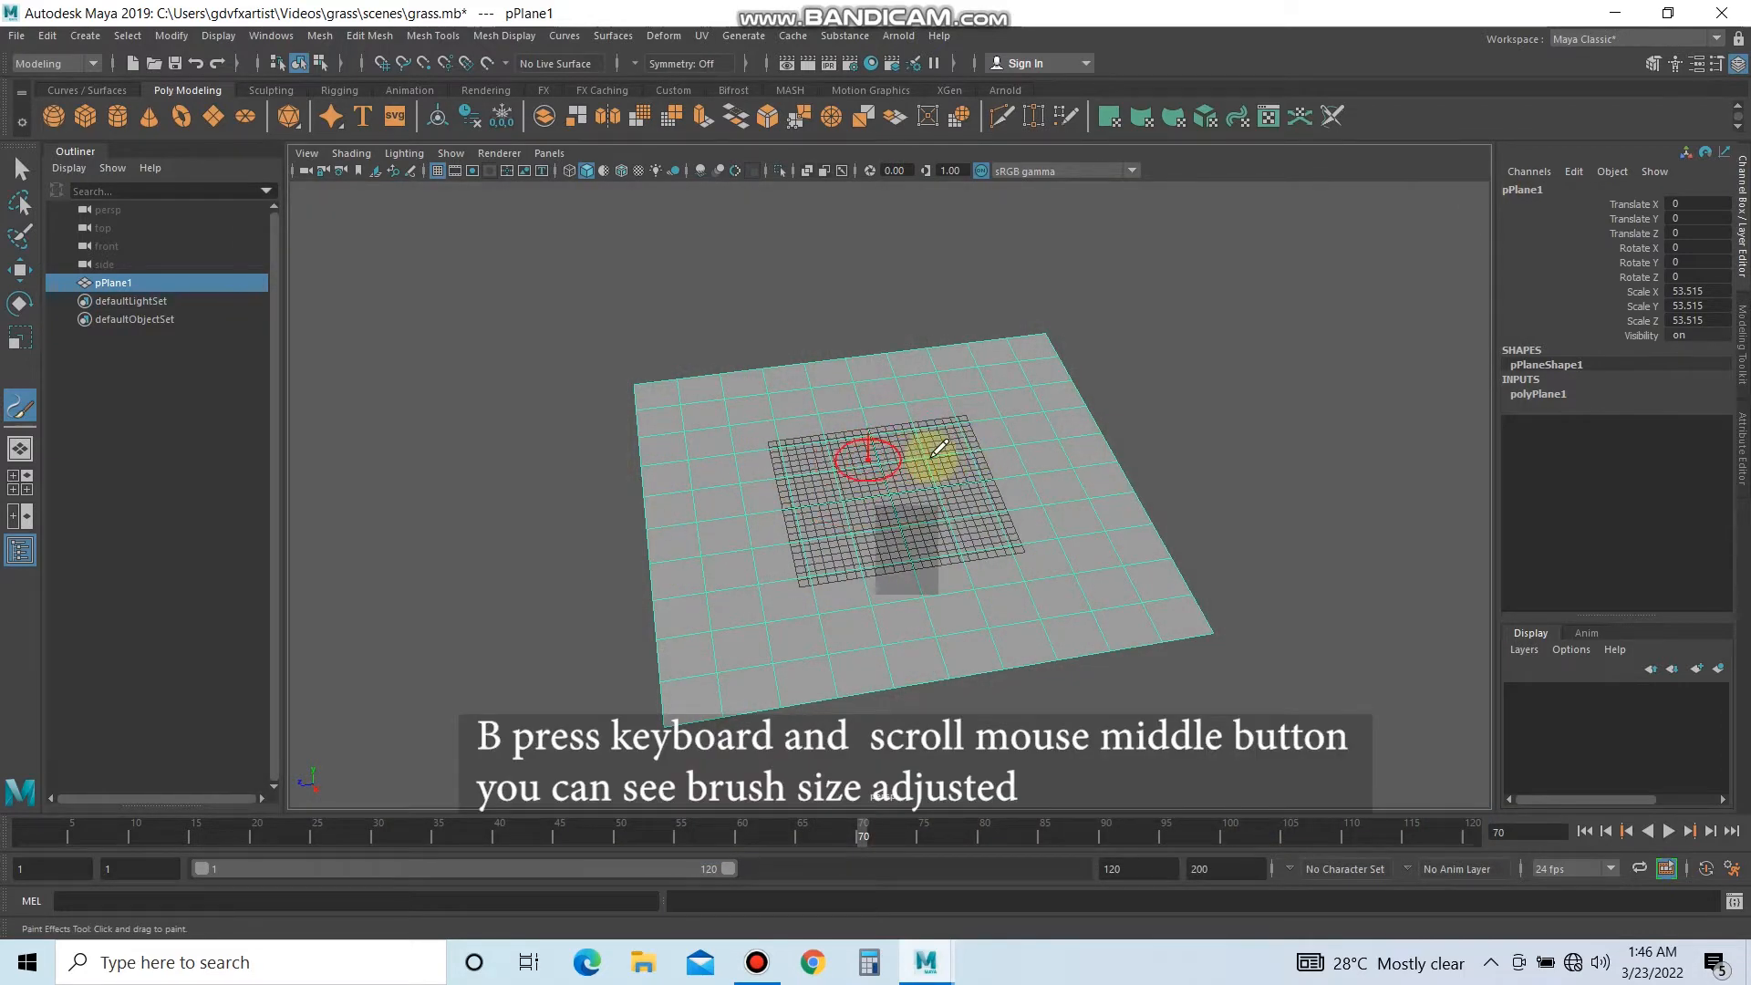
mouse_move(665, 398)
left_mouse_down()
mouse_move(1025, 344)
mouse_move(1040, 438)
mouse_move(1097, 527)
mouse_move(1126, 626)
mouse_move(740, 686)
mouse_move(666, 379)
mouse_move(994, 415)
left_mouse_up()
mouse_move(1035, 520)
left_mouse_down()
mouse_move(892, 547)
mouse_move(723, 500)
mouse_move(907, 449)
mouse_move(996, 456)
left_mouse_up()
scroll(948, 460, "down", 4)
scroll(962, 461, "up", 2)
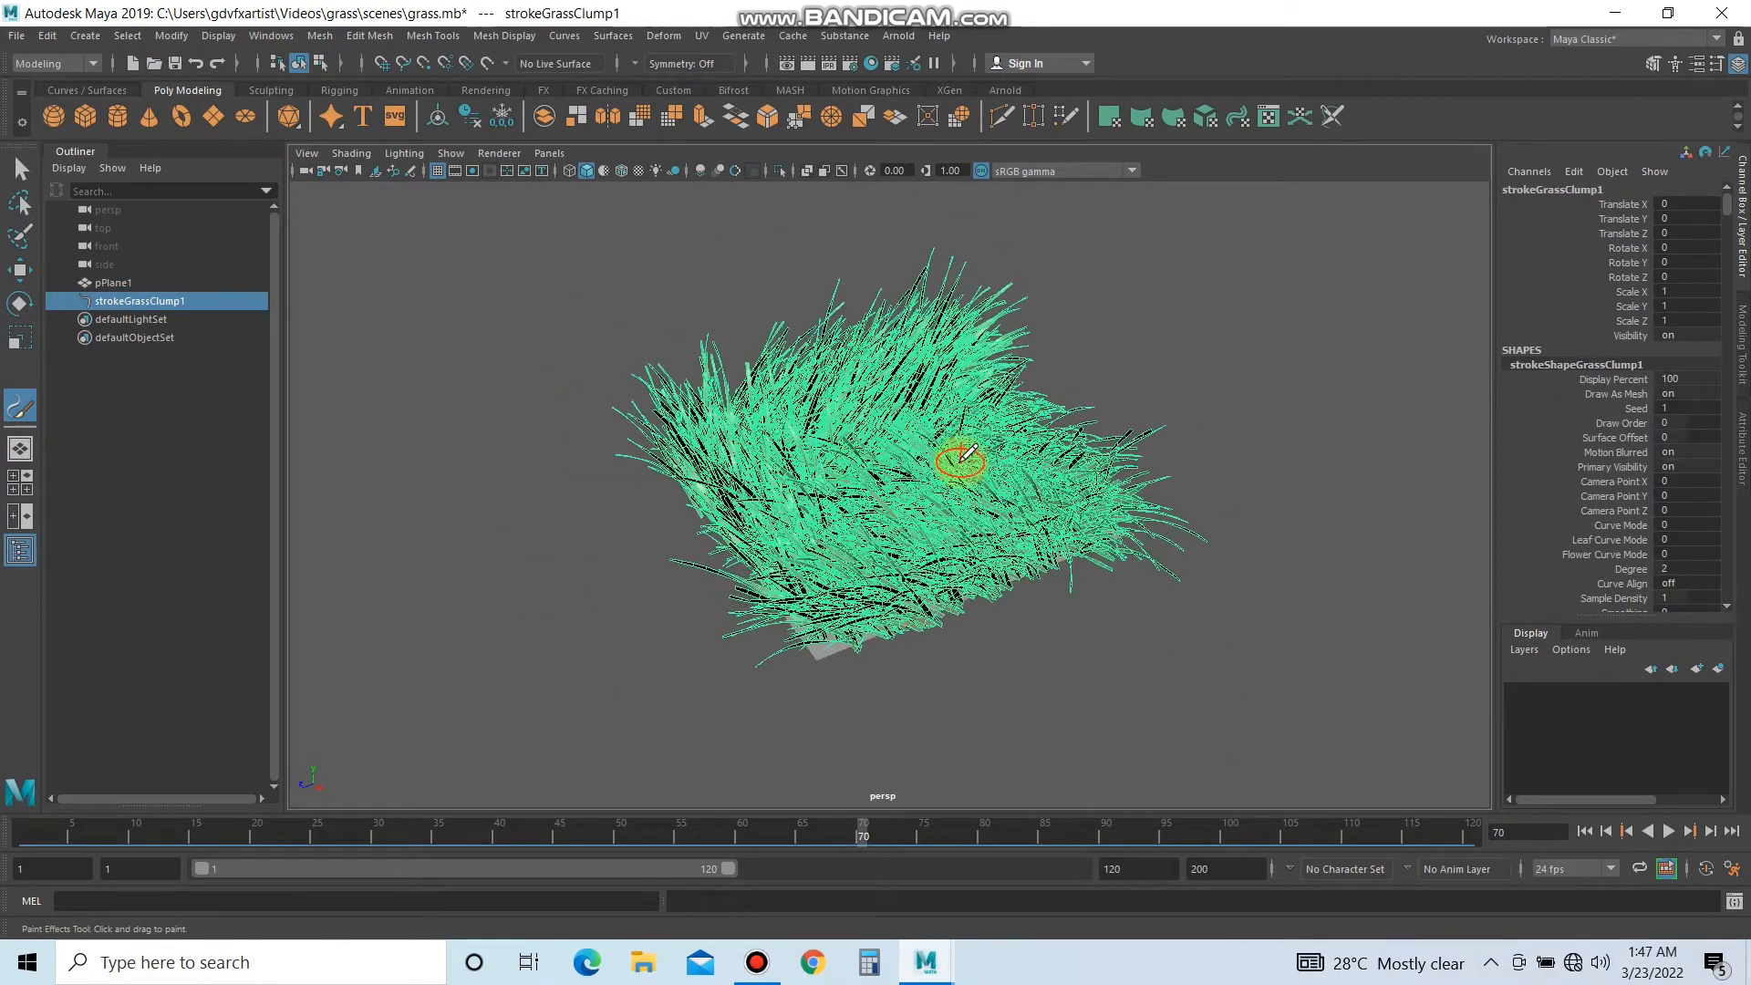
Create a polygon sphere, scale it to about 10.9, and place it at the grass's far edge, about 11.6 in Y and -30.7 in Z.
left_click(48, 117)
key("r")
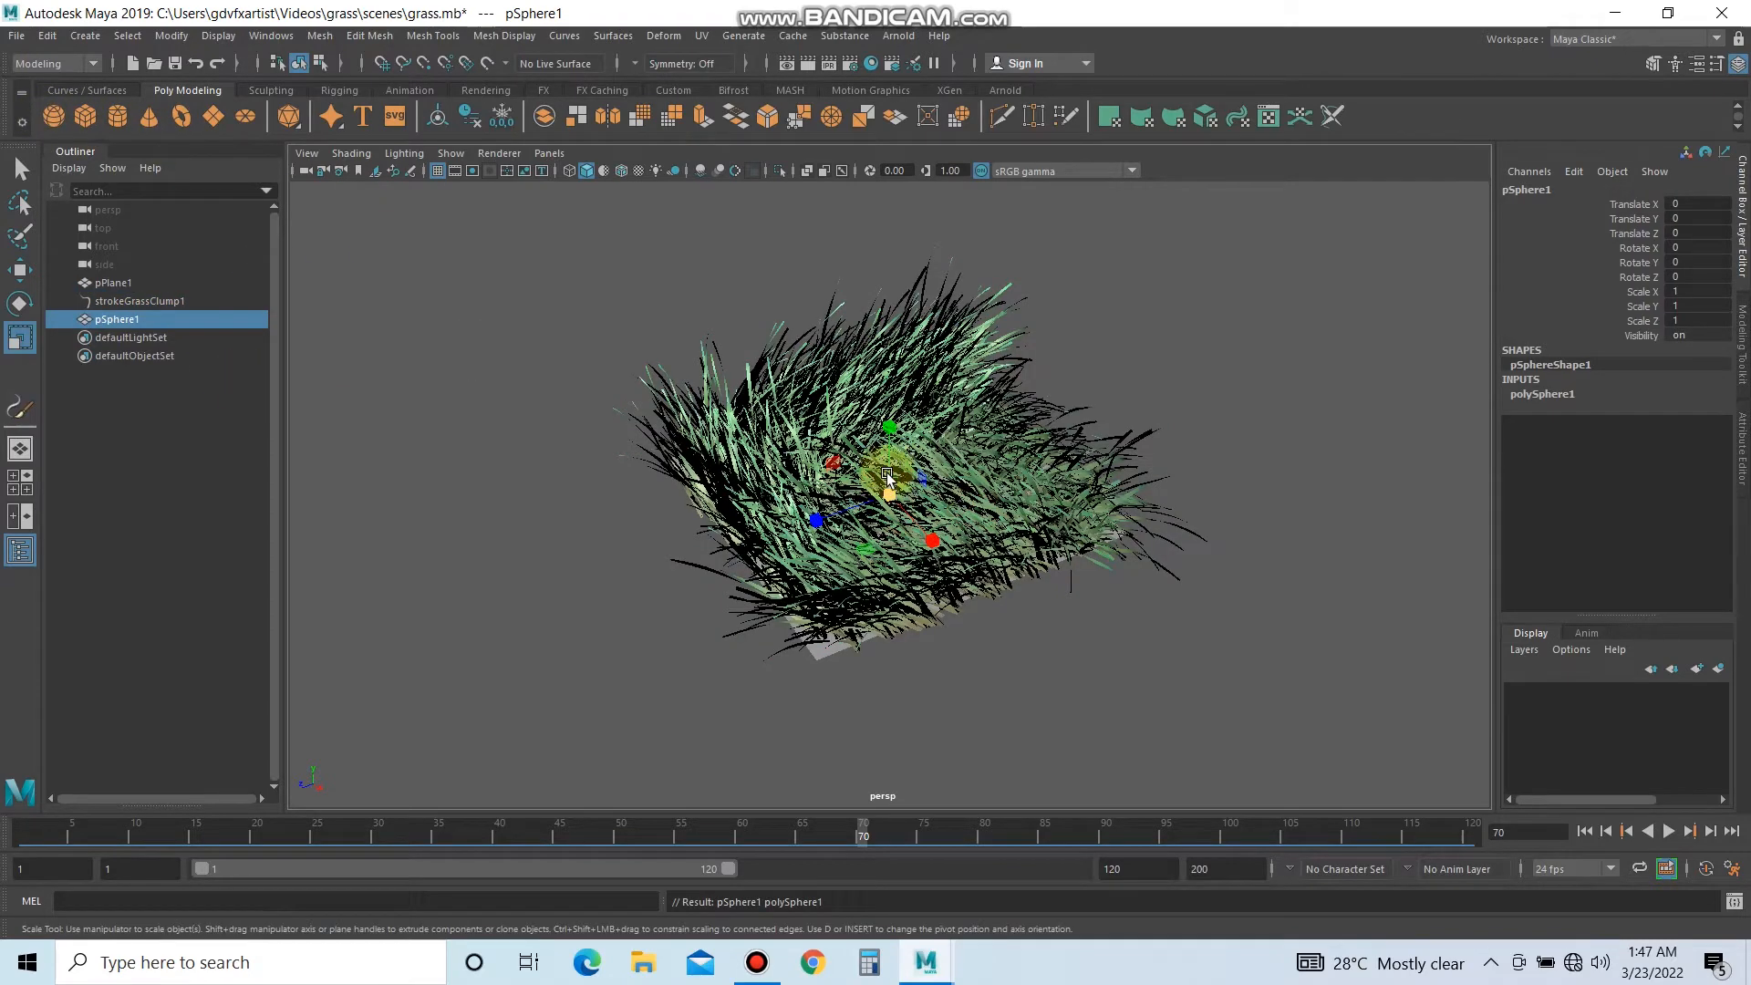
left_click_drag(888, 476, 895, 370)
key("w")
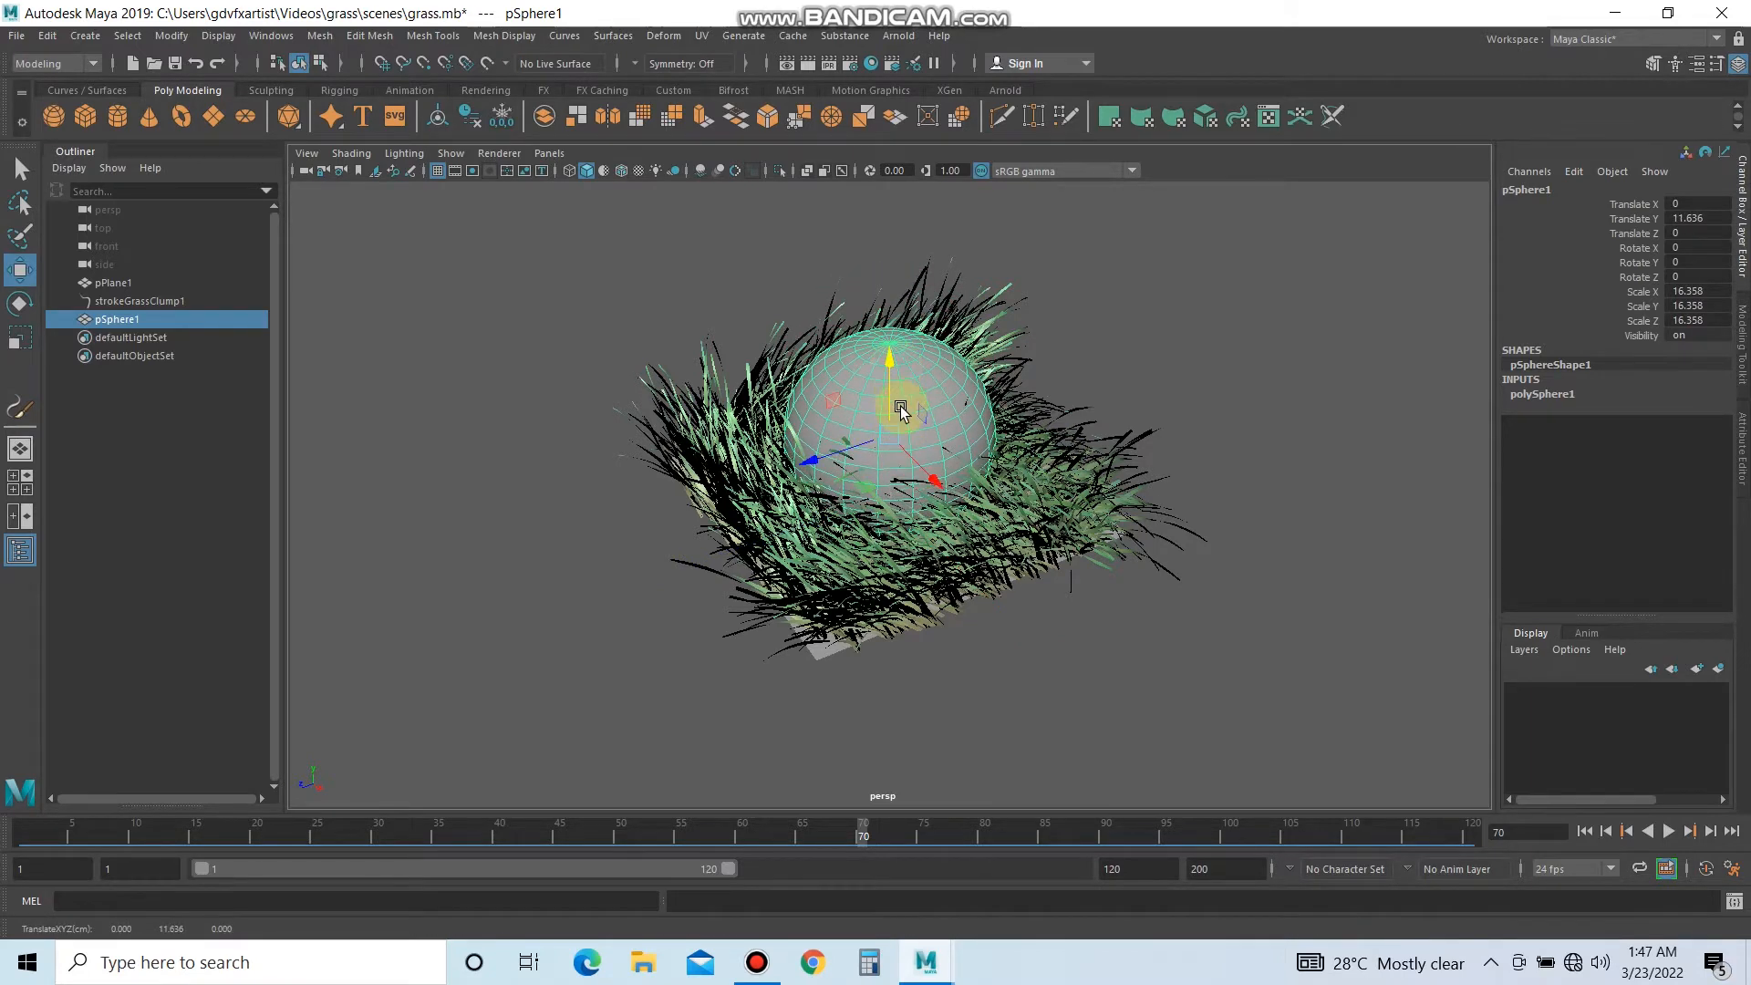
key("r")
left_click_drag(895, 442, 985, 432)
key("w")
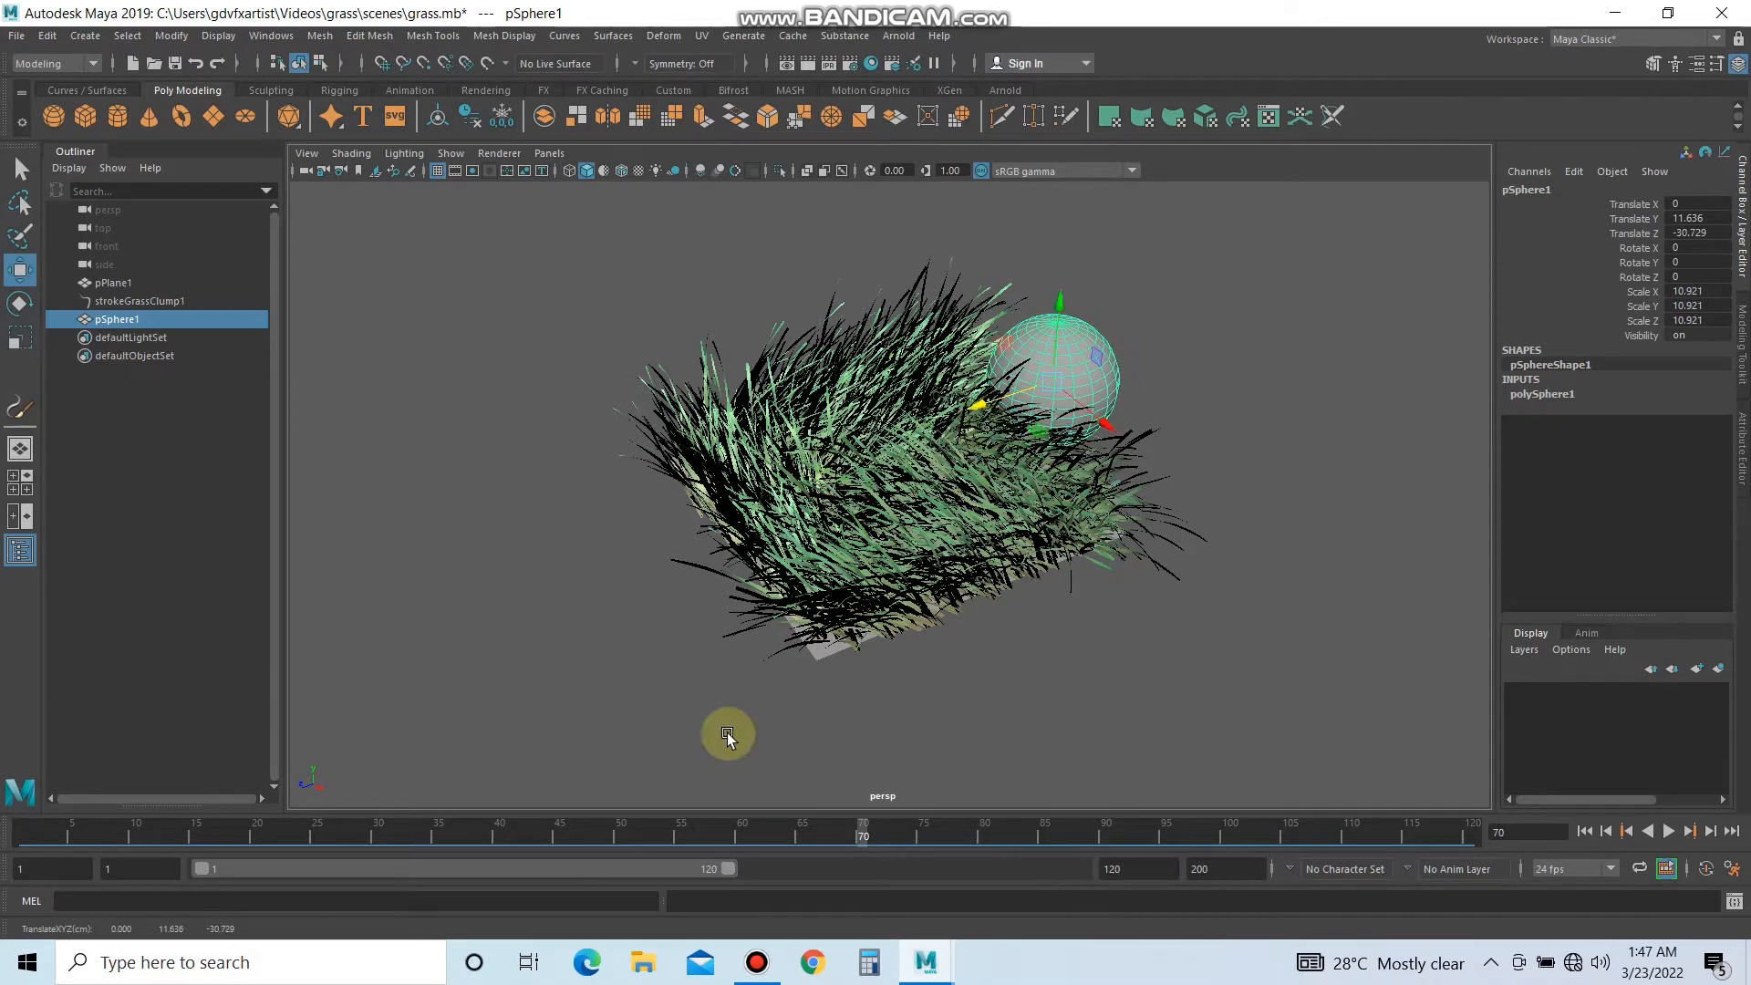
Keyframe the sphere at frame 1, then move it across the grass to Translate Z about 23.5 and keyframe it at frame 70.
left_click(25, 835)
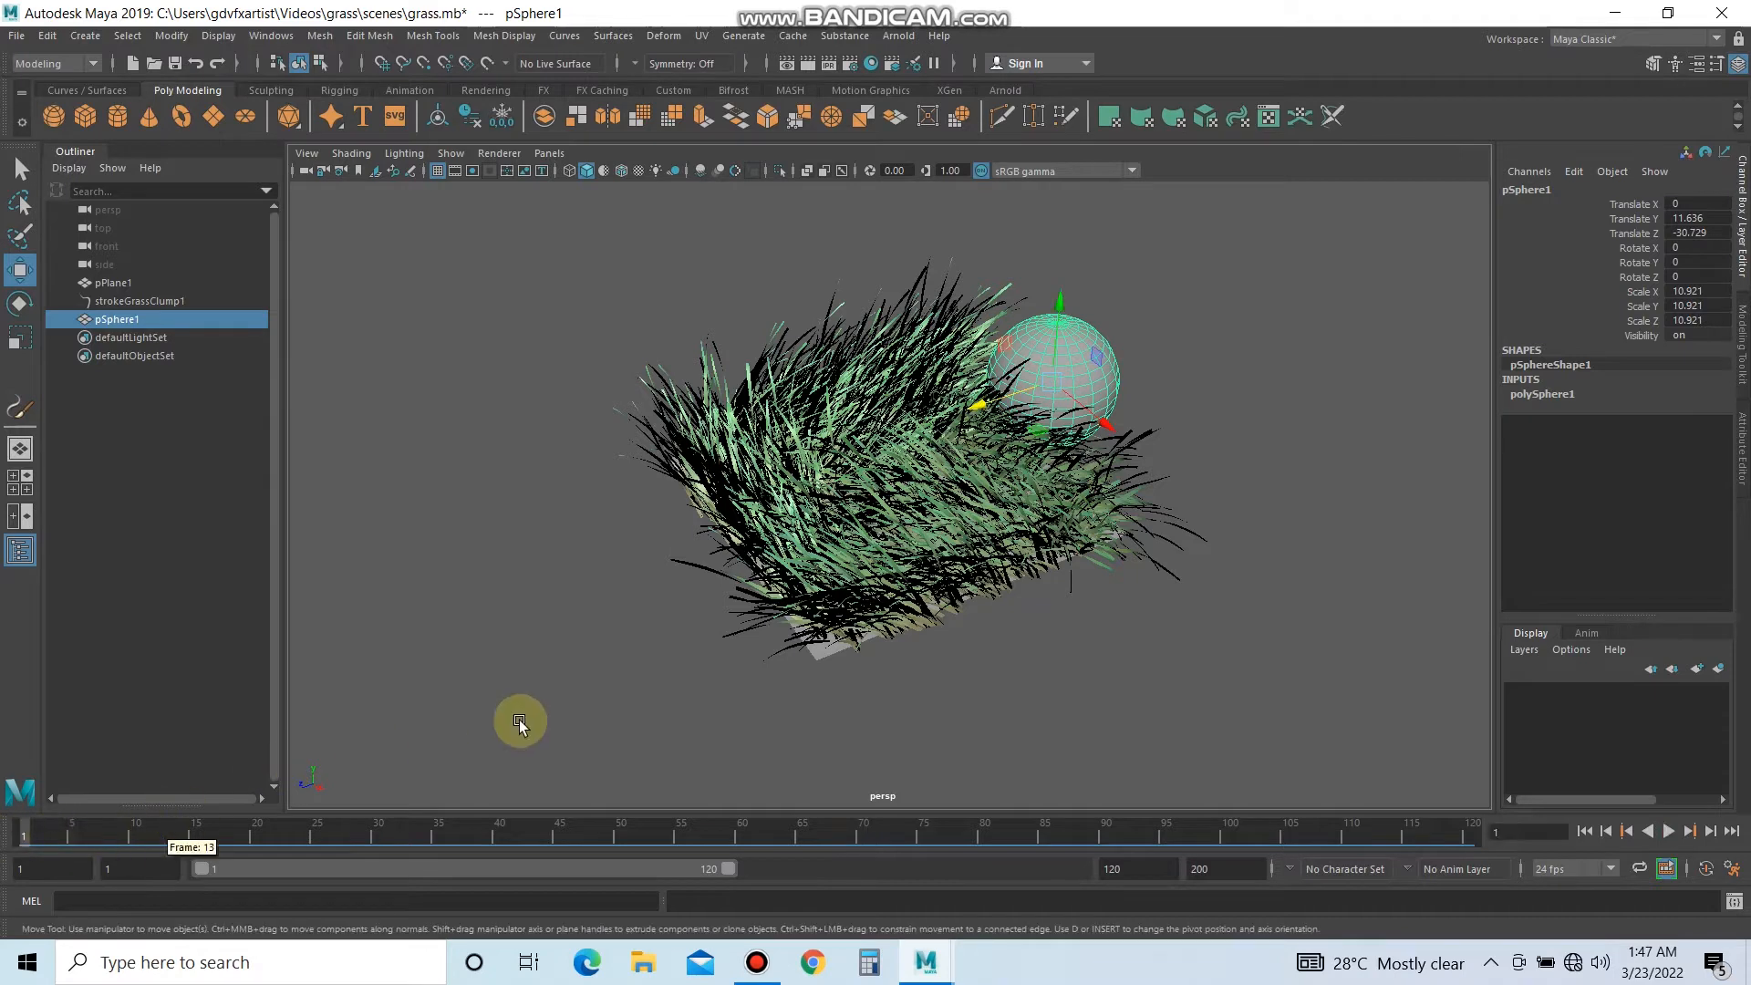
key("s")
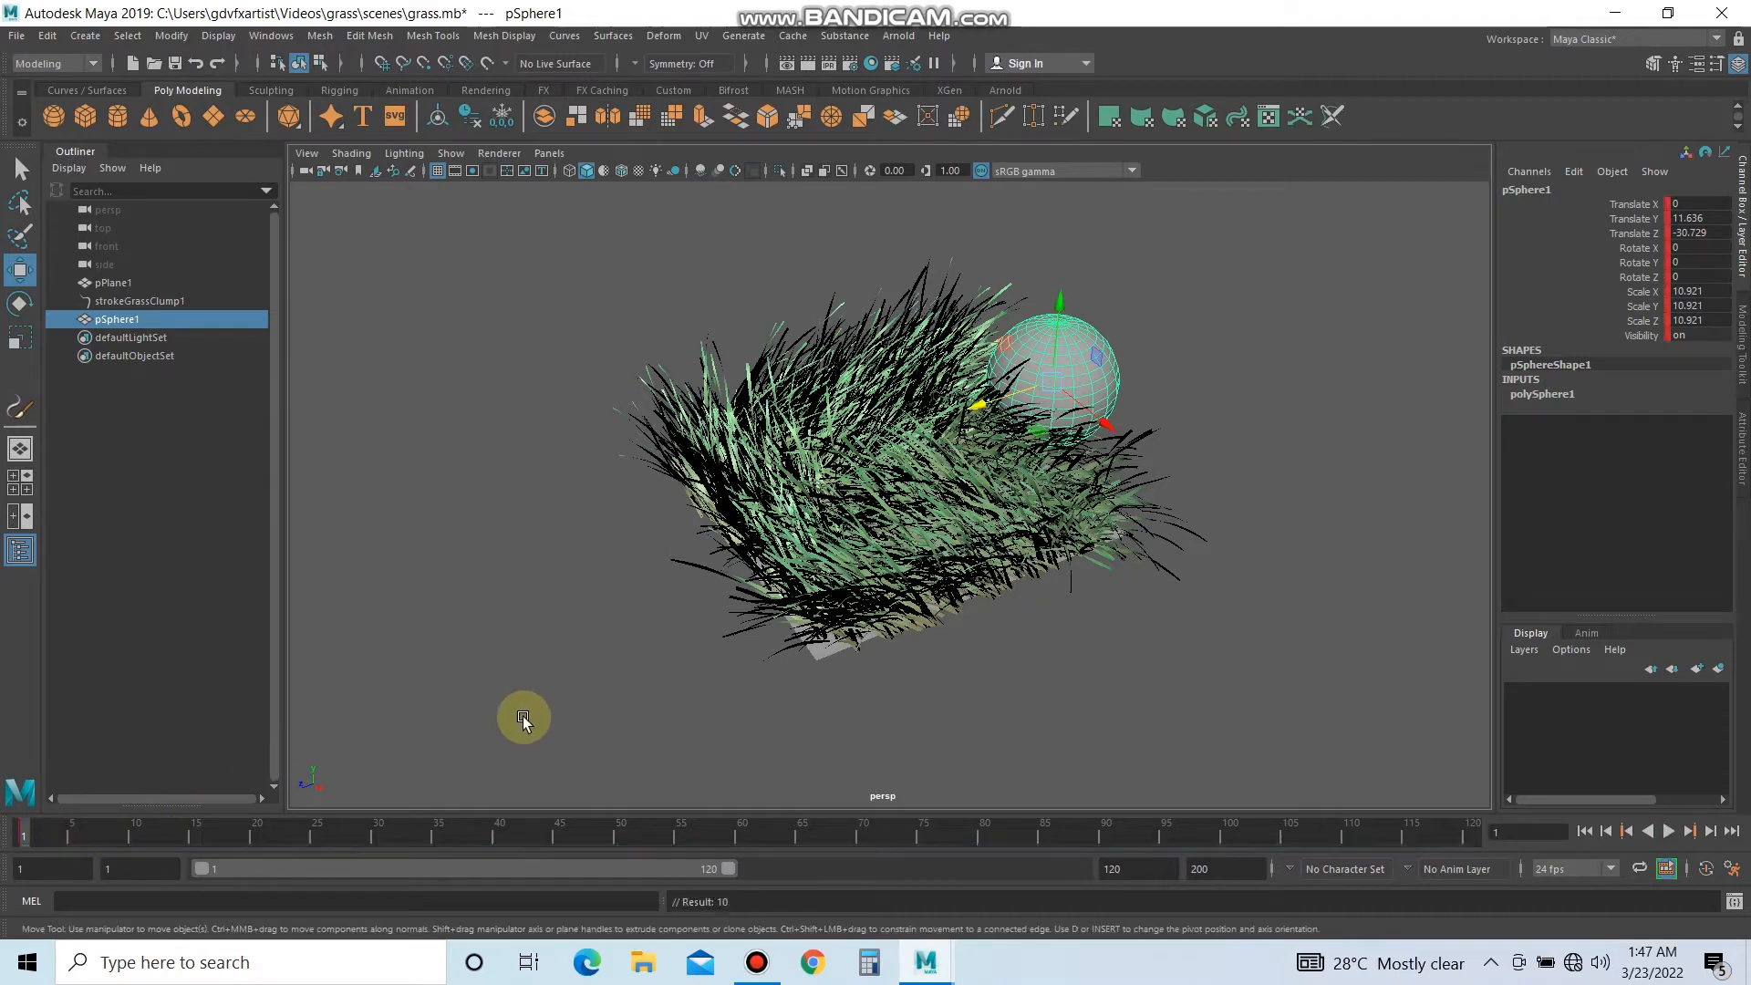
left_click(863, 834)
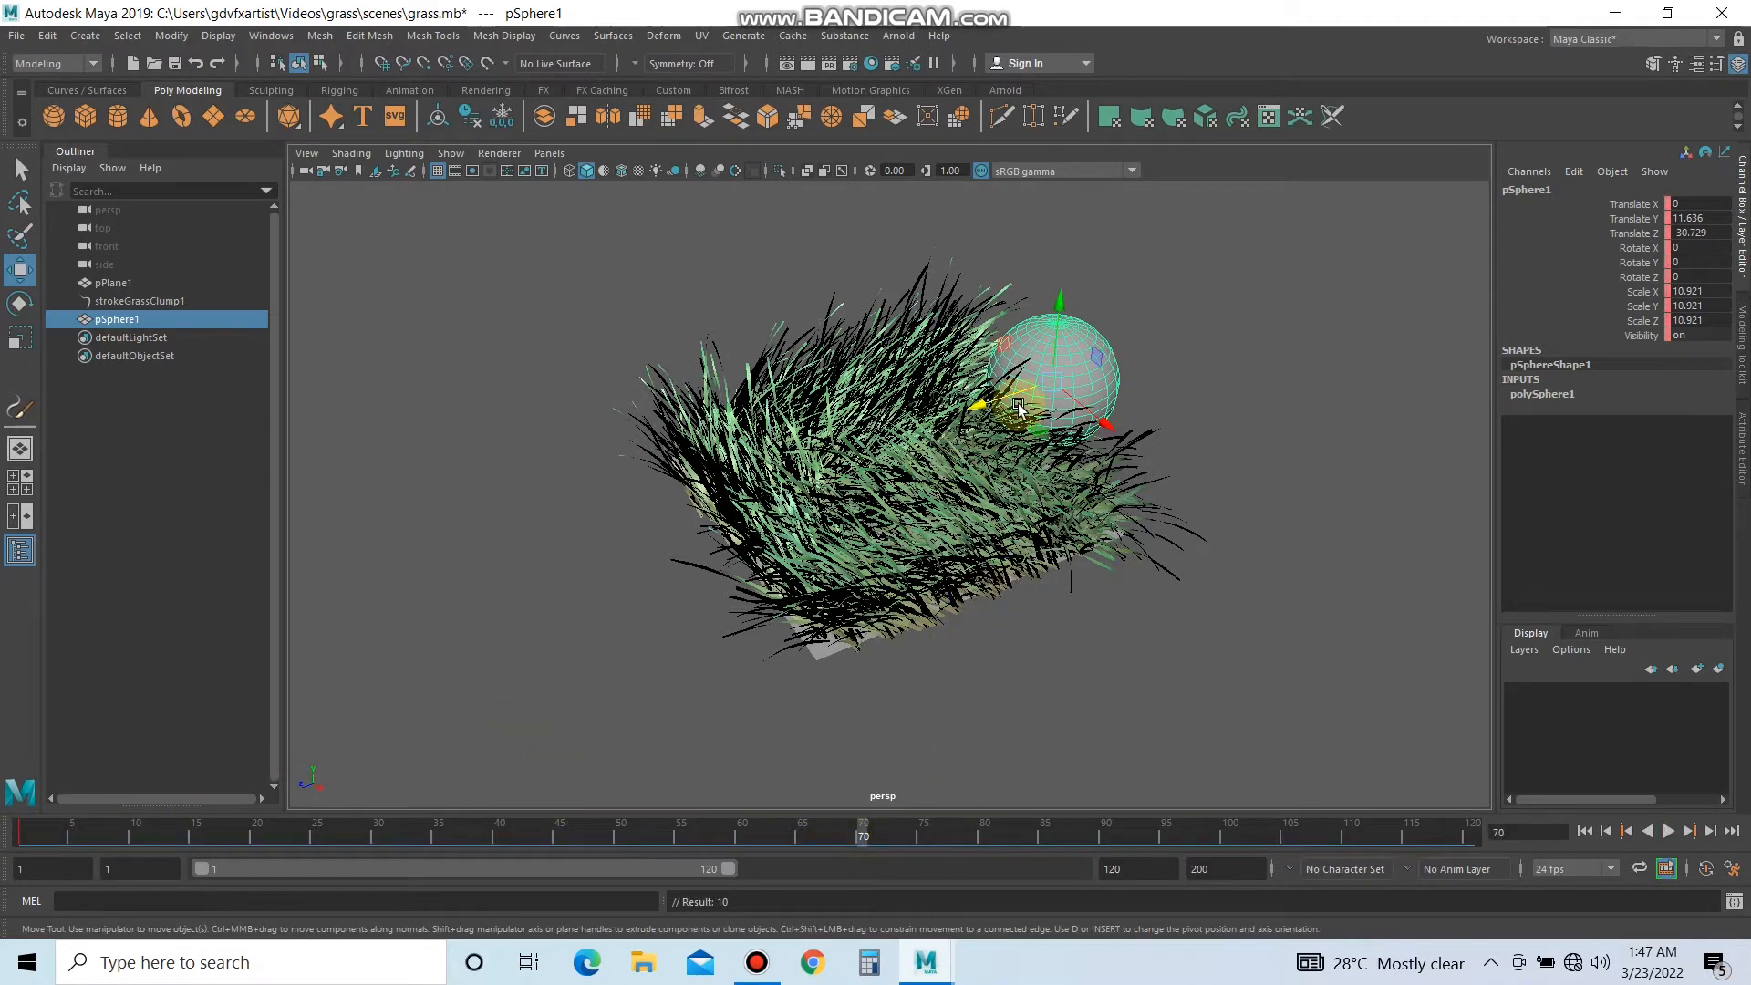
left_click_drag(1019, 405, 677, 565)
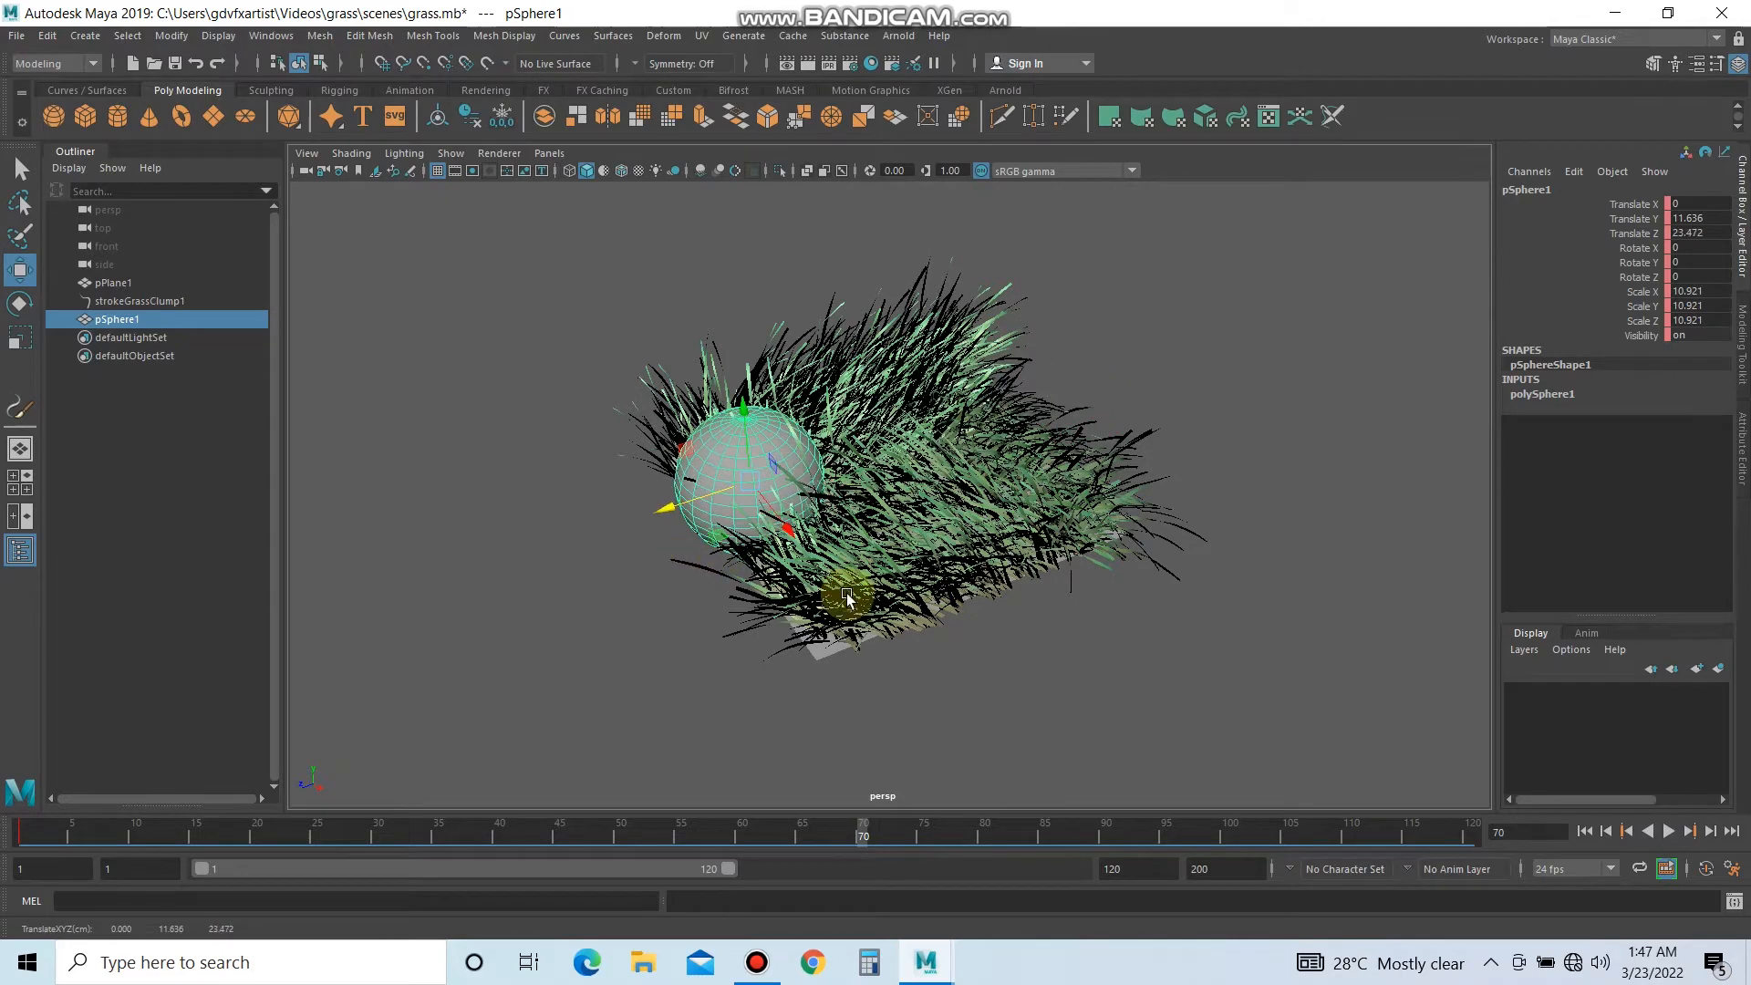
key("s")
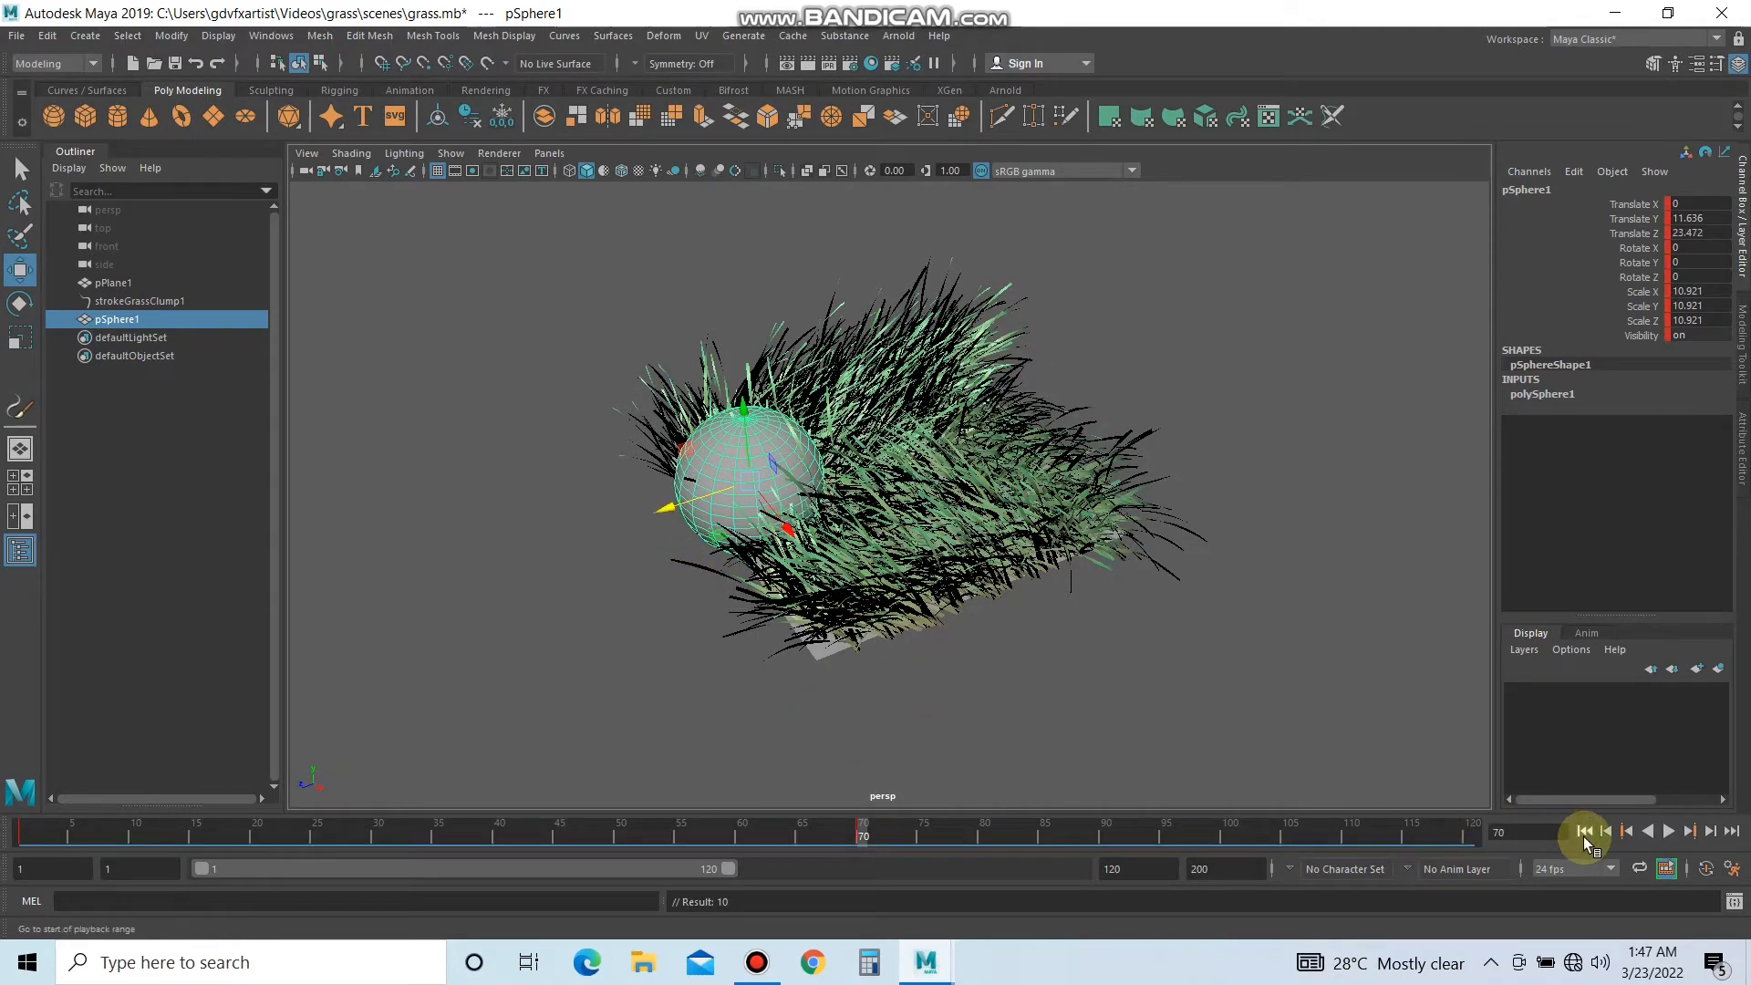
Play the animation from frame 1 to check the sphere's movement through the grass.
left_click(888, 527)
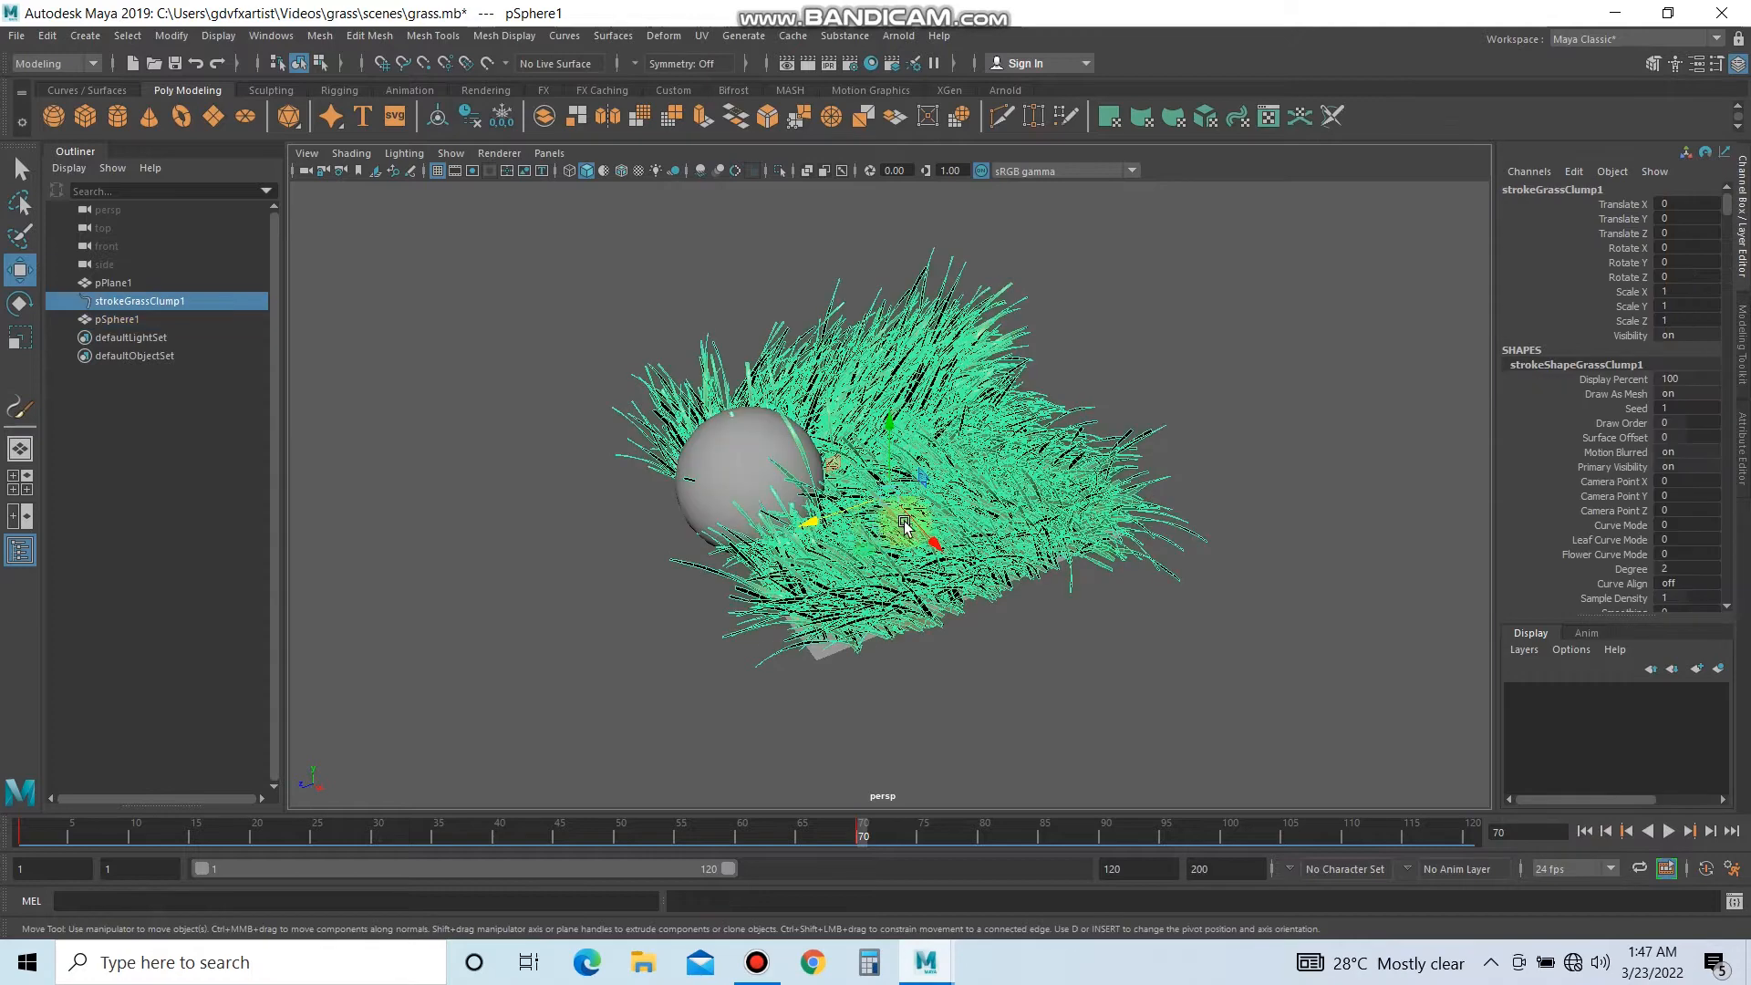
left_click(1075, 685)
left_click(687, 837)
left_click(90, 844)
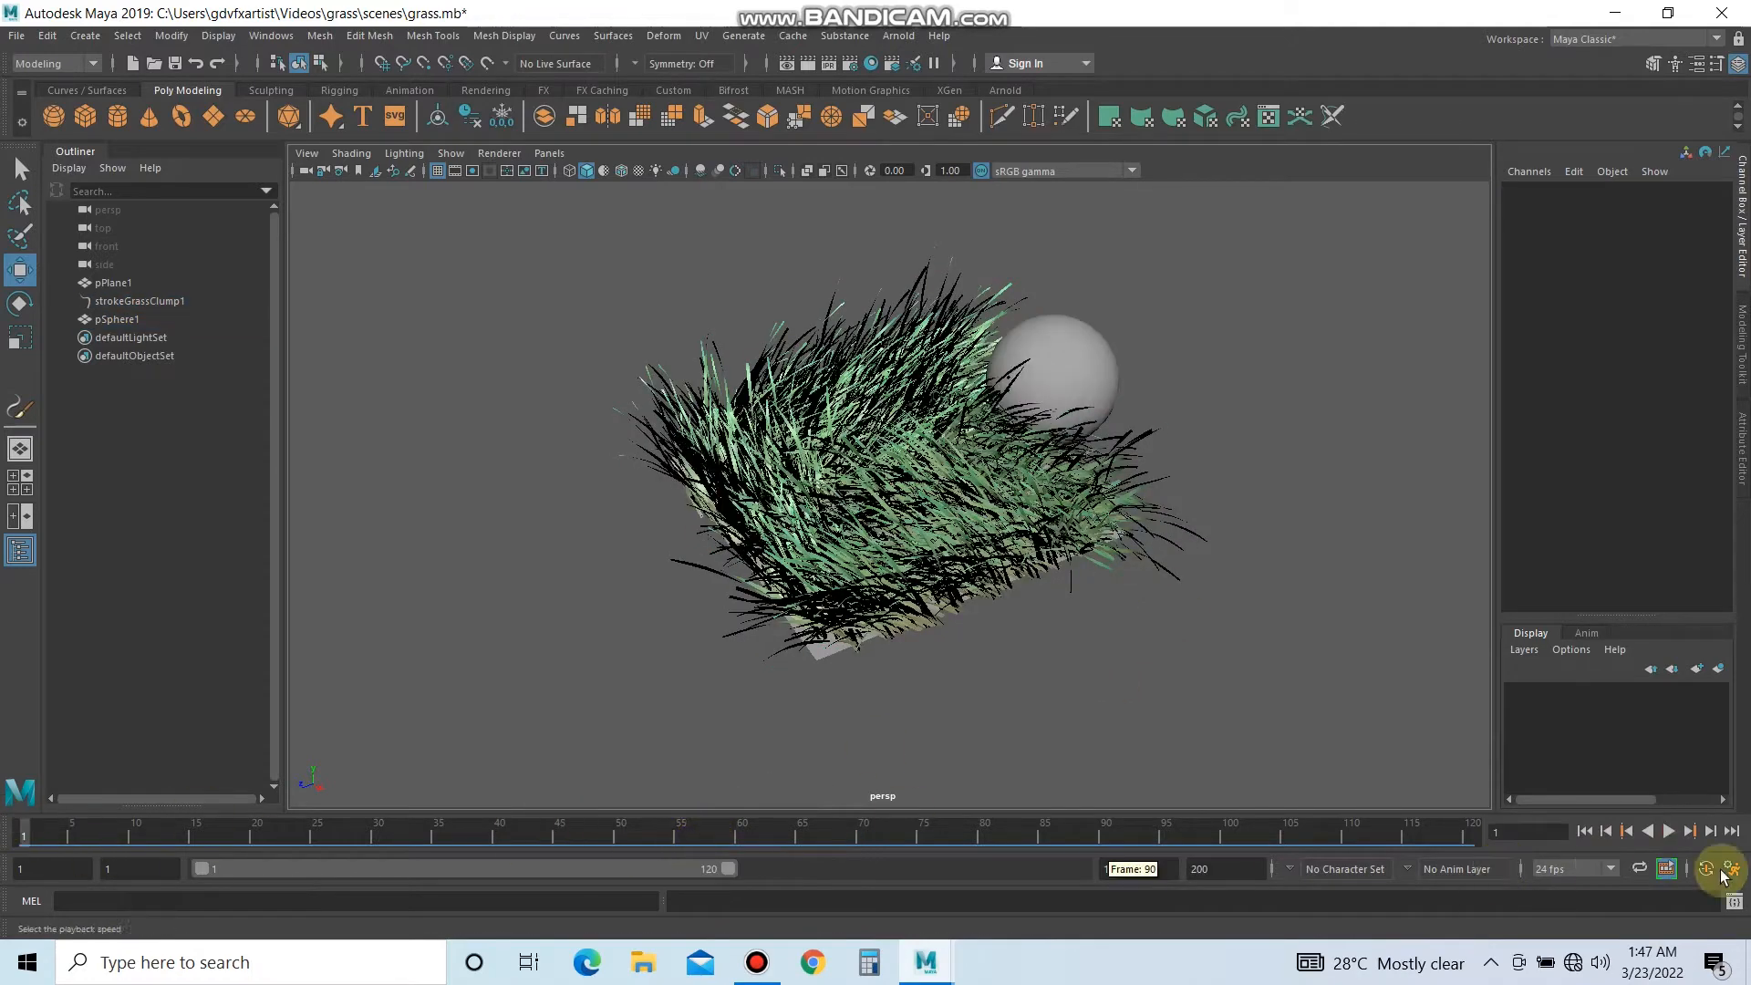
left_click(1669, 831)
left_click(1669, 831)
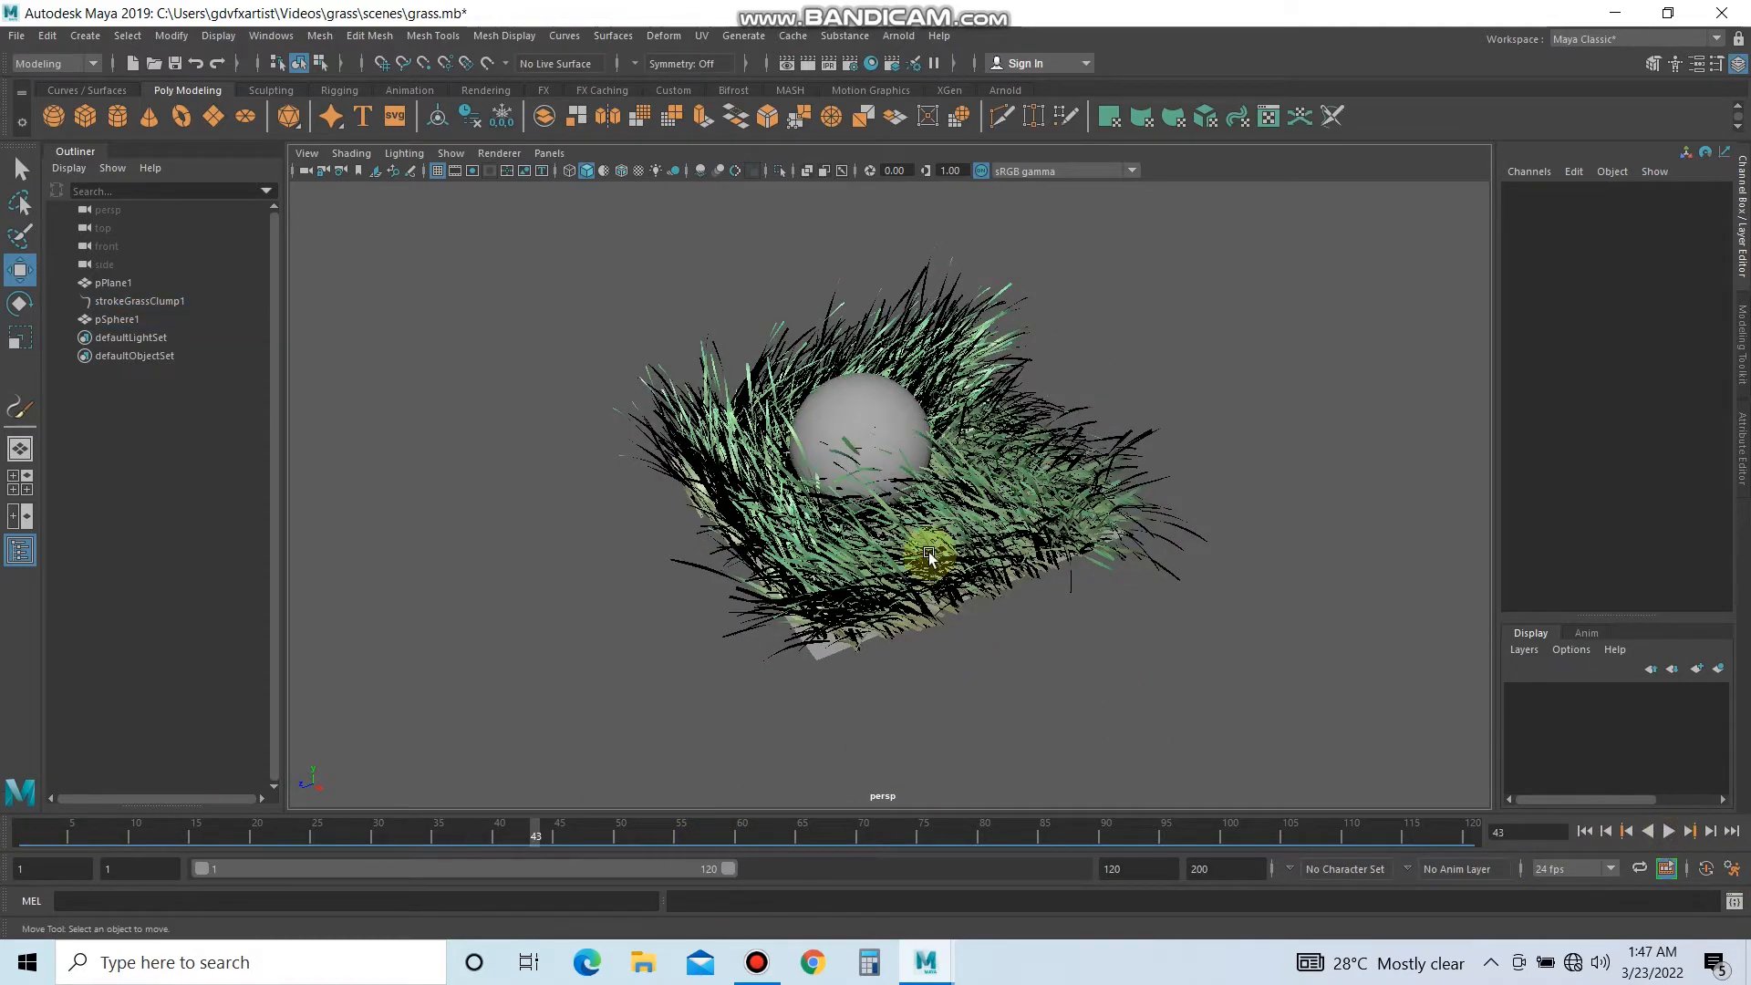
Select the grass stroke together with the sphere and apply Make Collide.
left_click(895, 471)
left_click(115, 320, "ctrl")
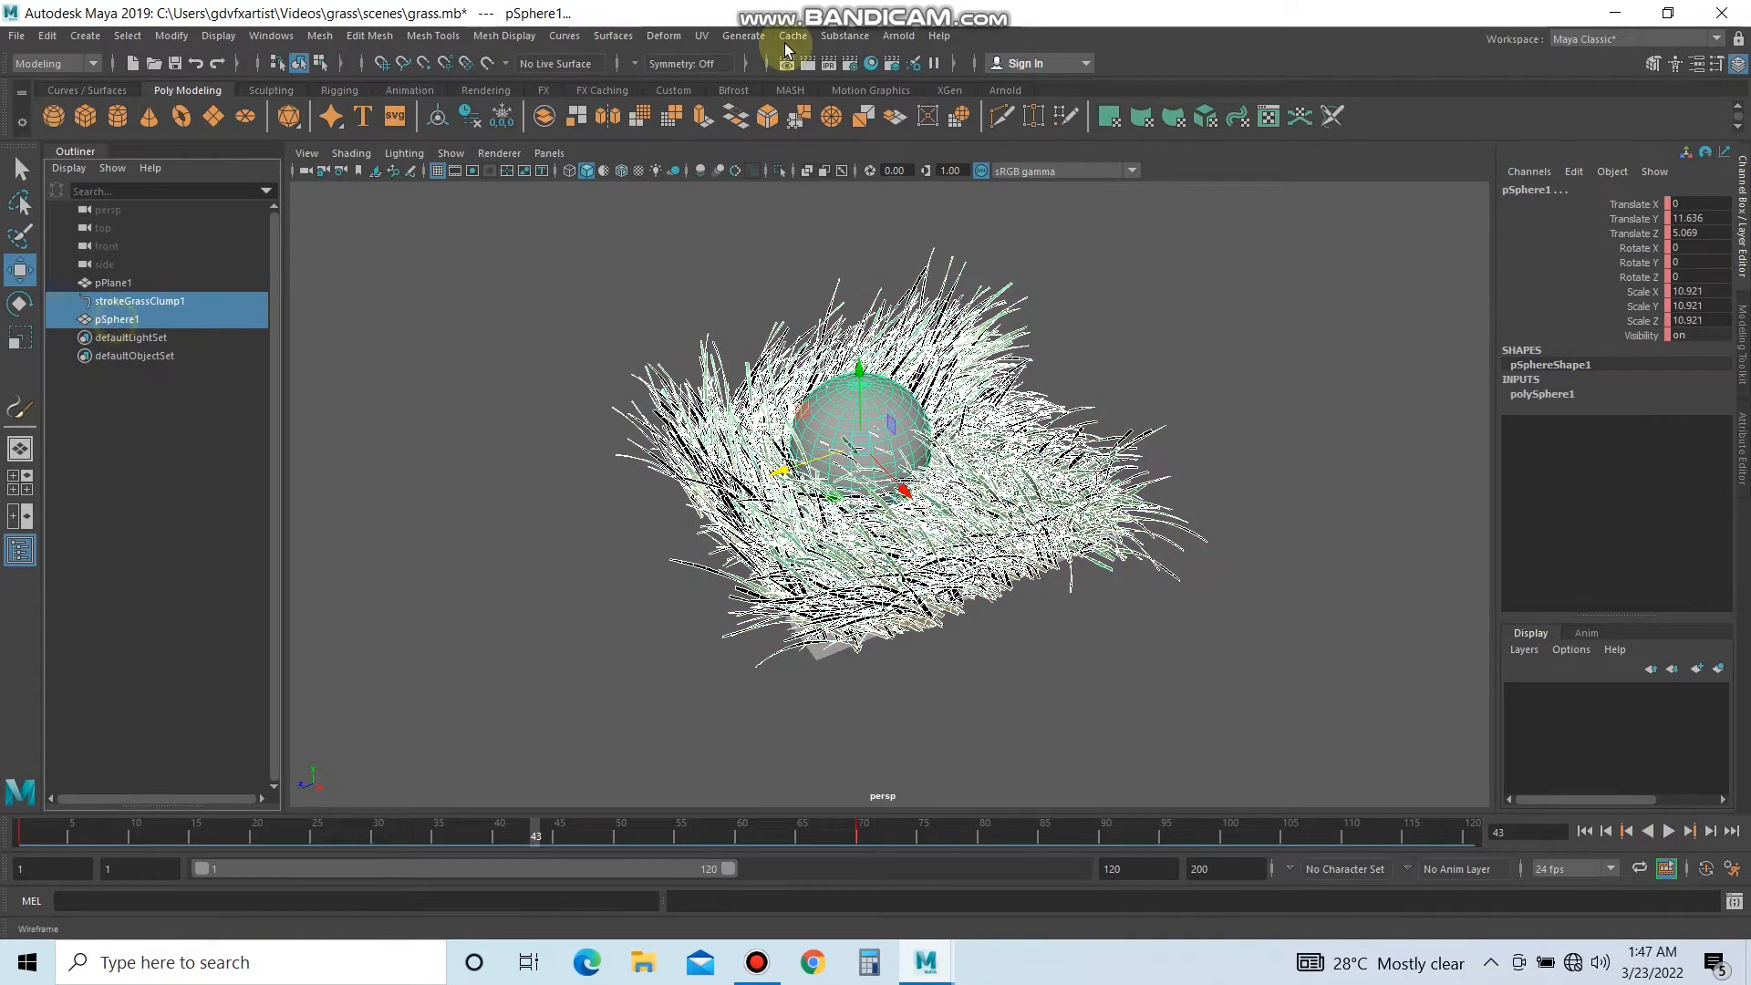
left_click(744, 36)
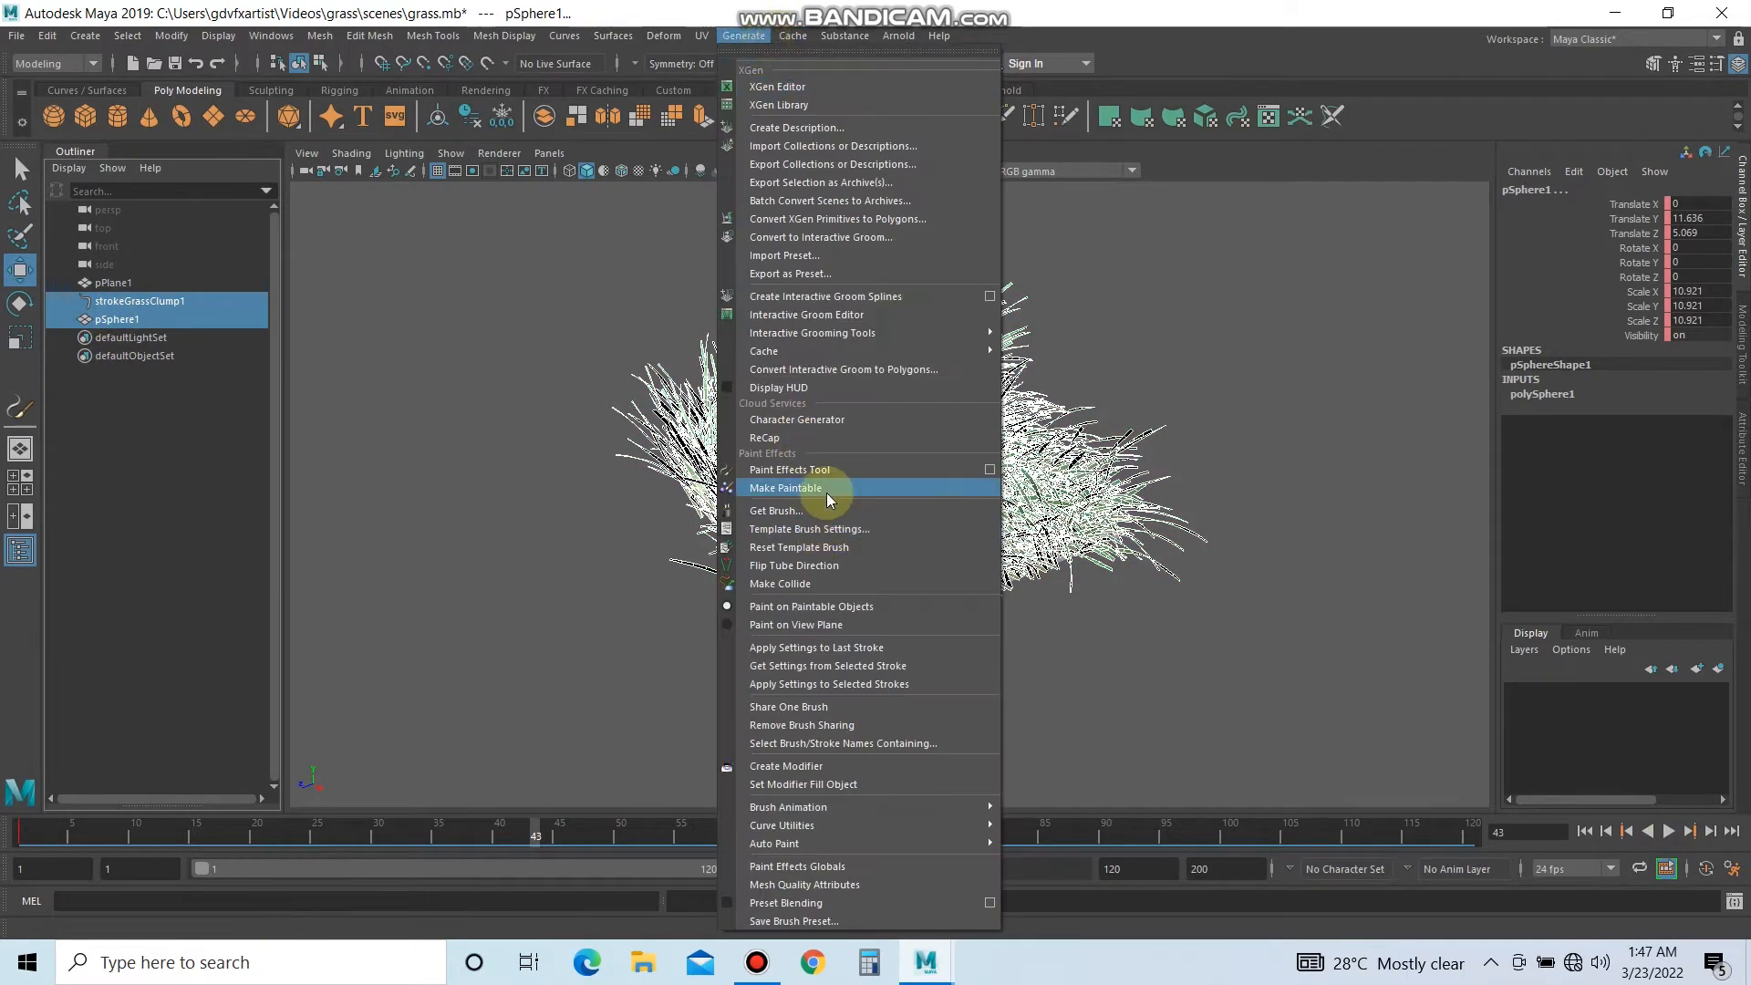
left_click(837, 605)
left_click(1031, 655)
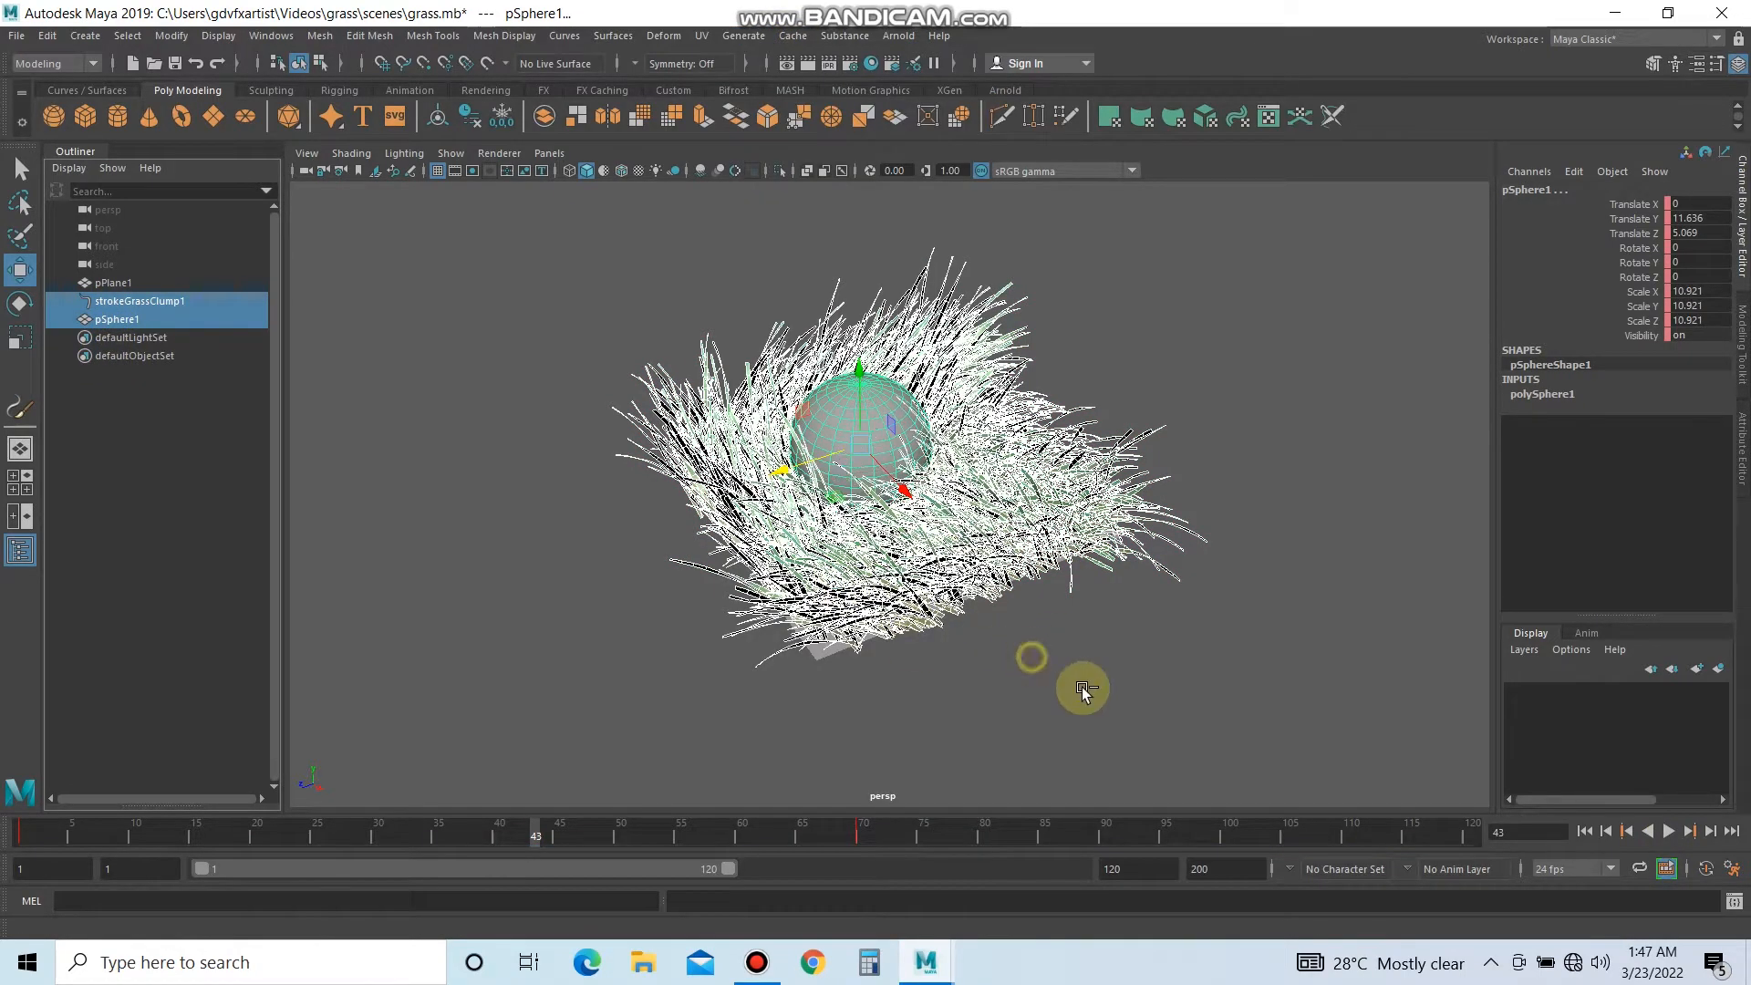
Play the animation from the first frame to check the grass collision, stop playback, and select the grass stroke.
left_click(1585, 830)
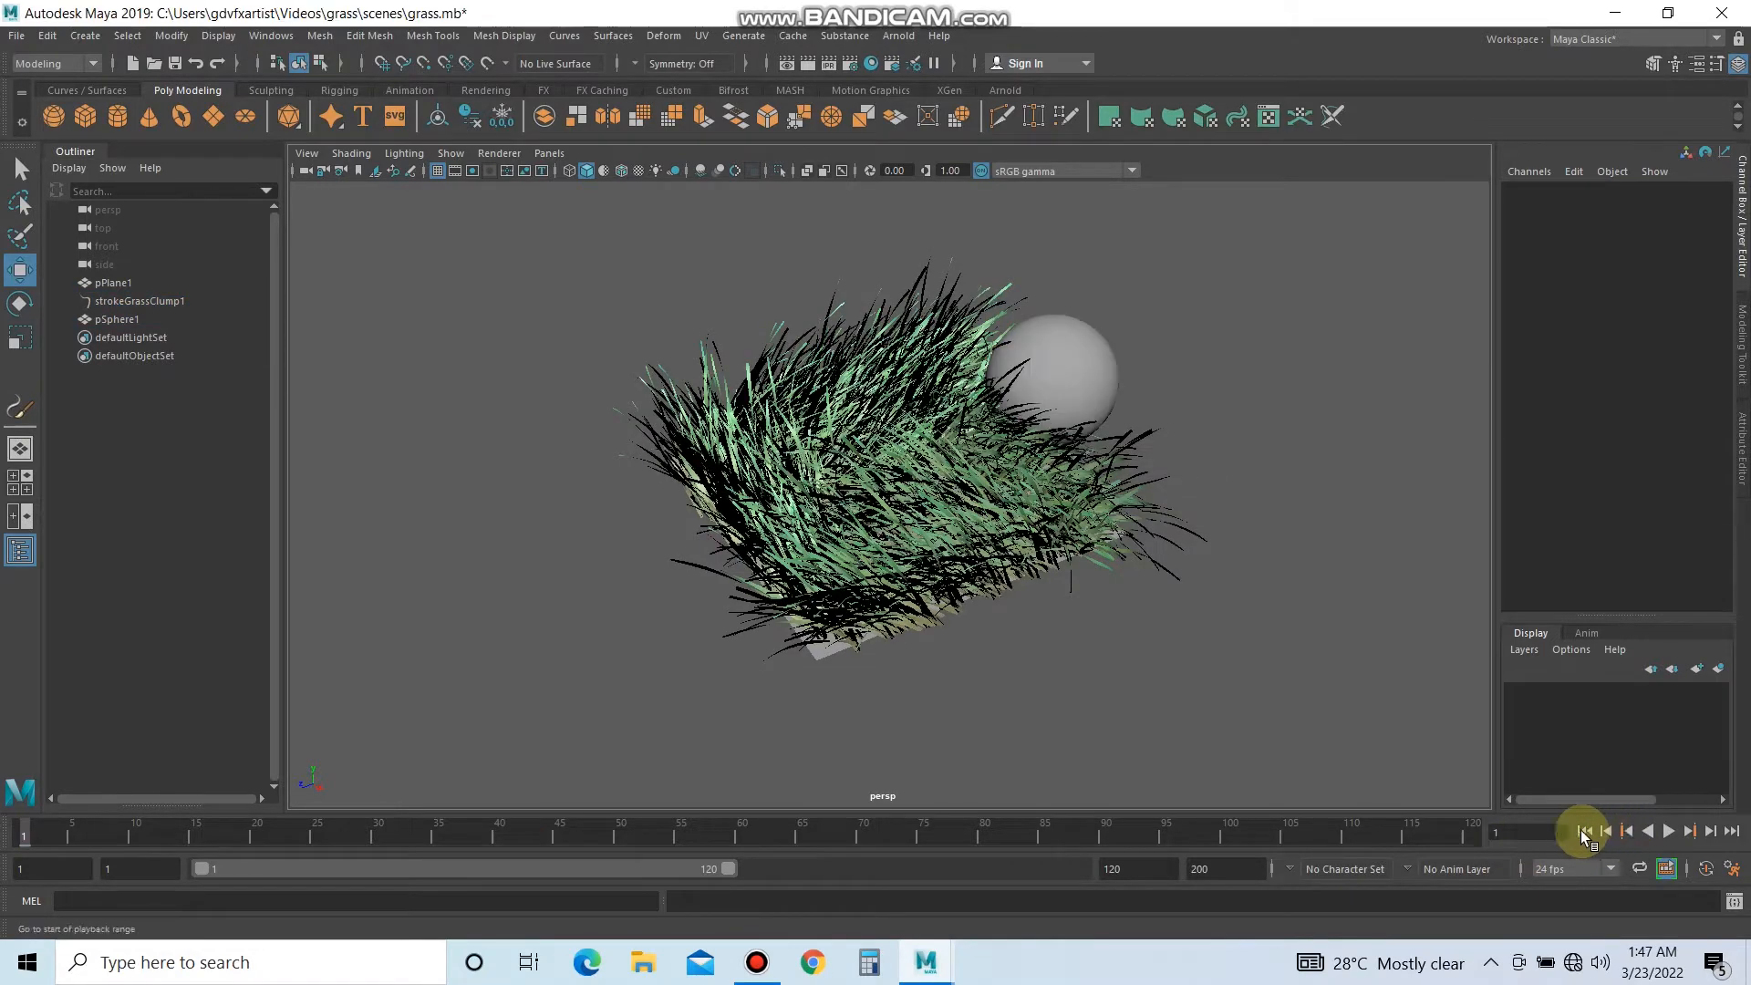
left_click(1666, 834)
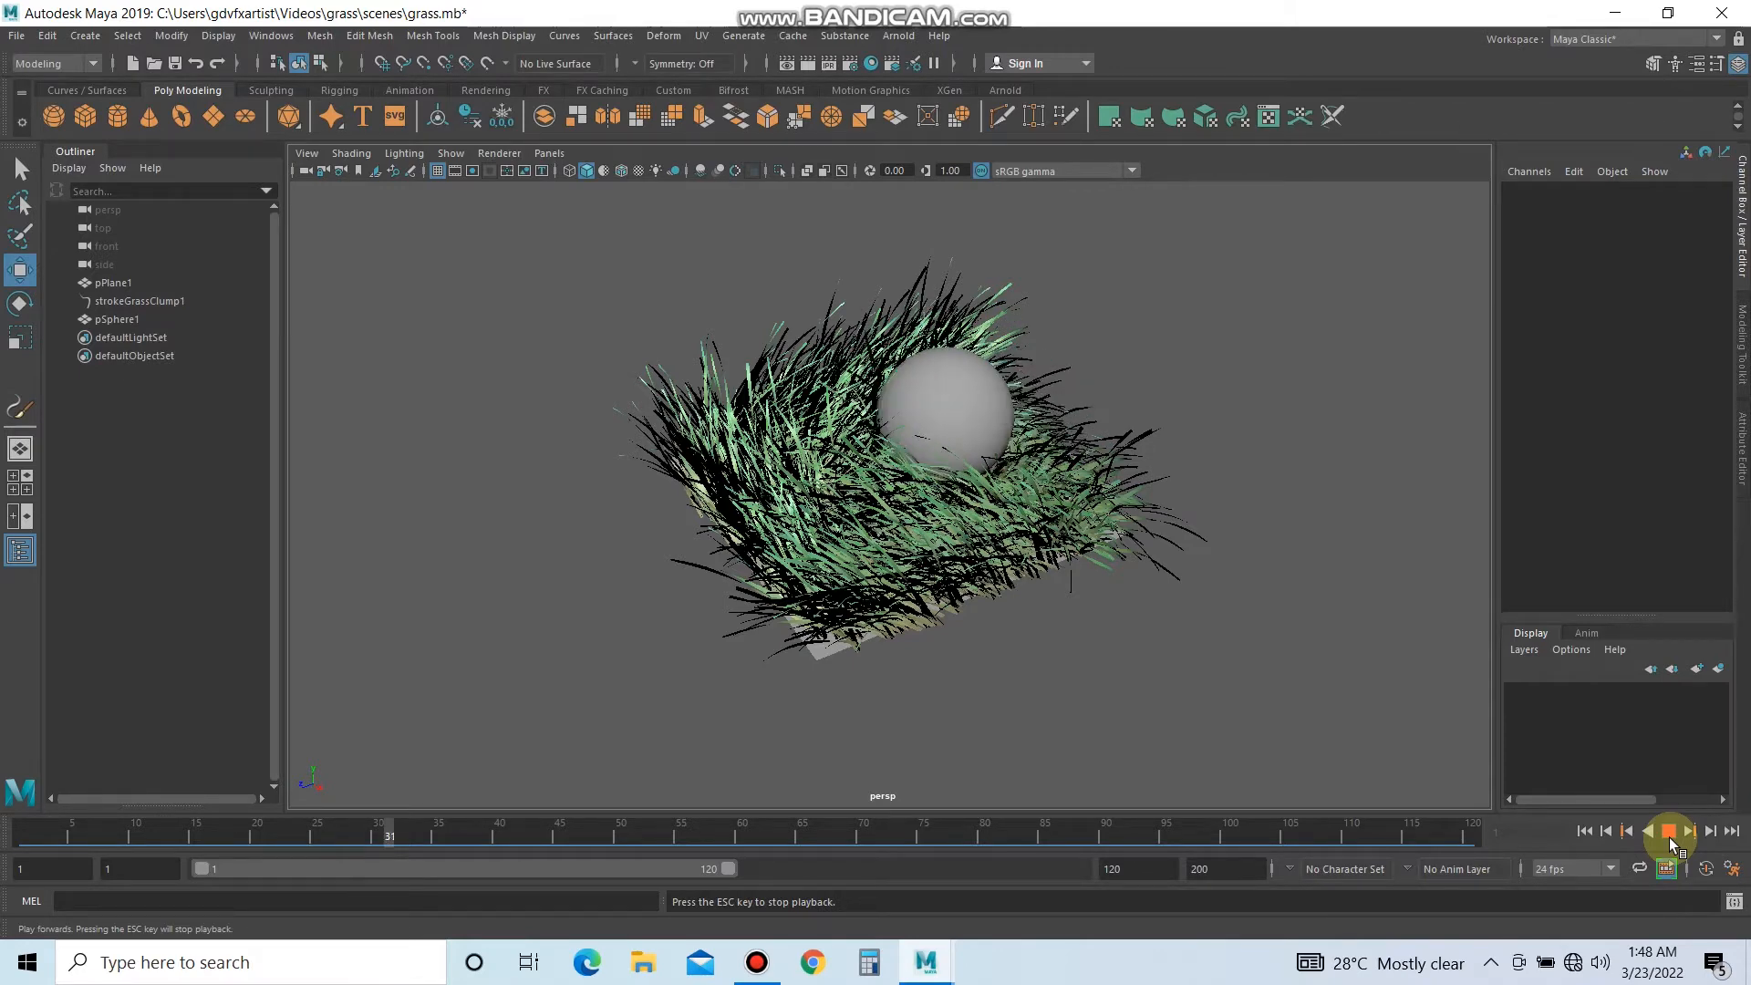
left_click(1009, 451)
left_click(777, 473)
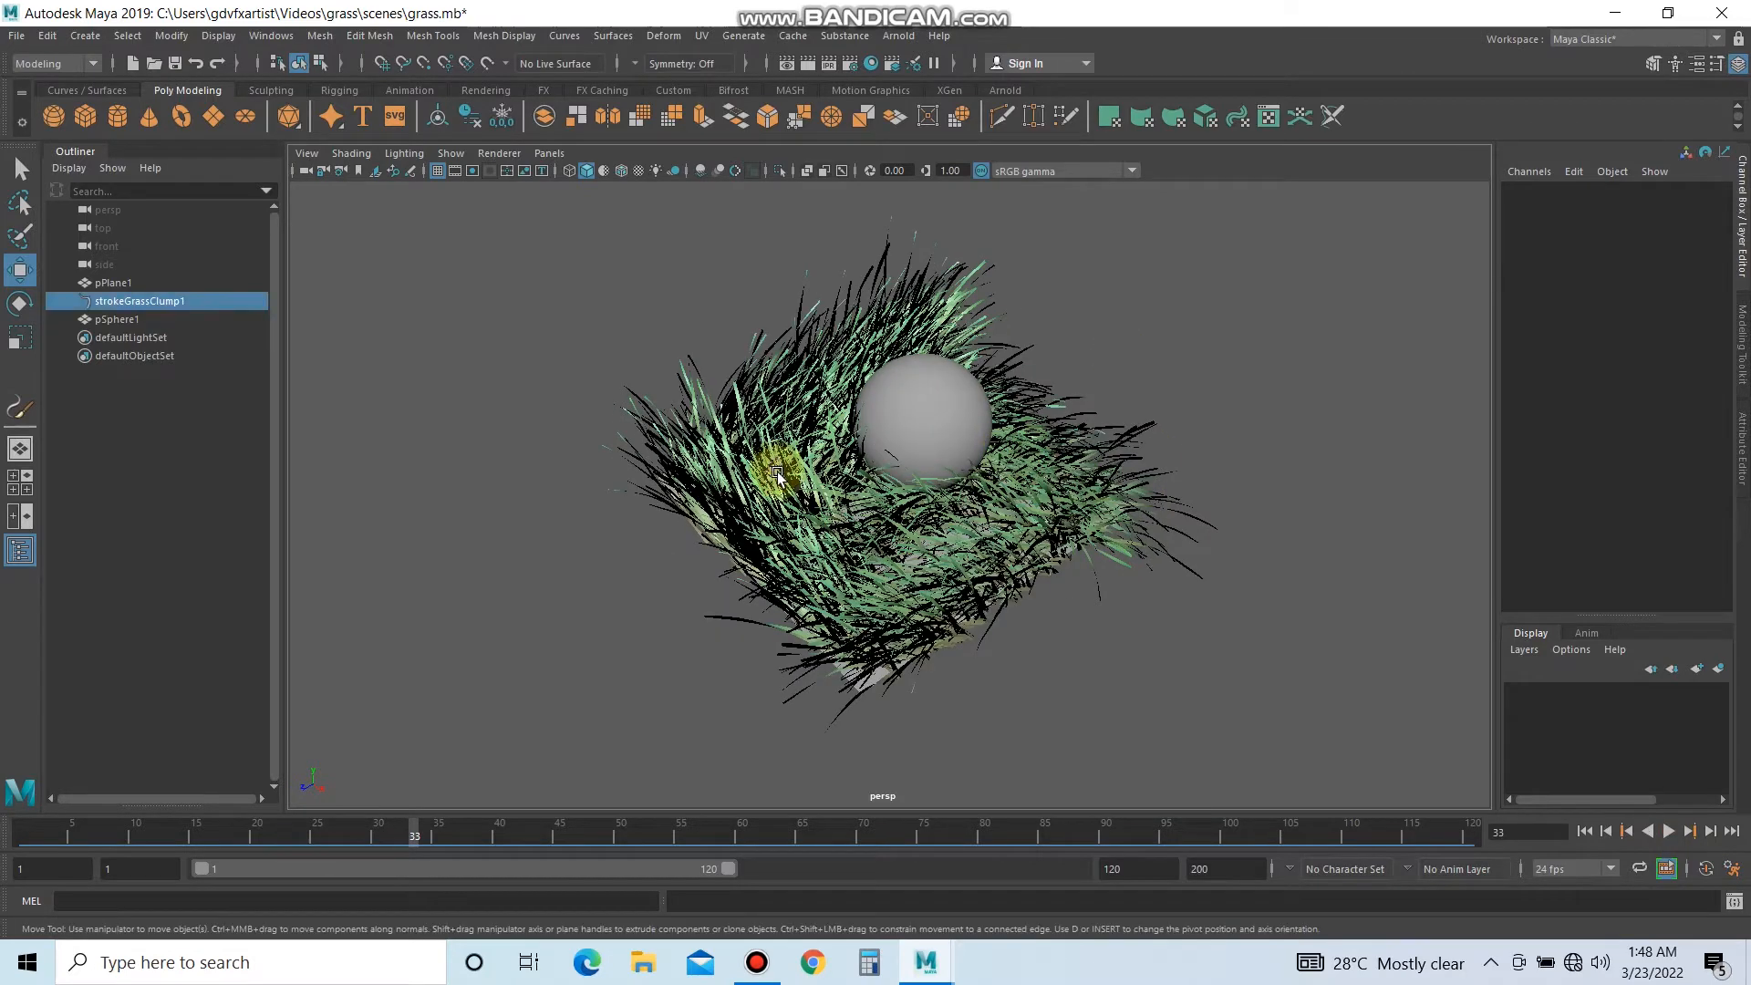
Convert the selected grass stroke from Paint Effects to polygons.
left_click(171, 35)
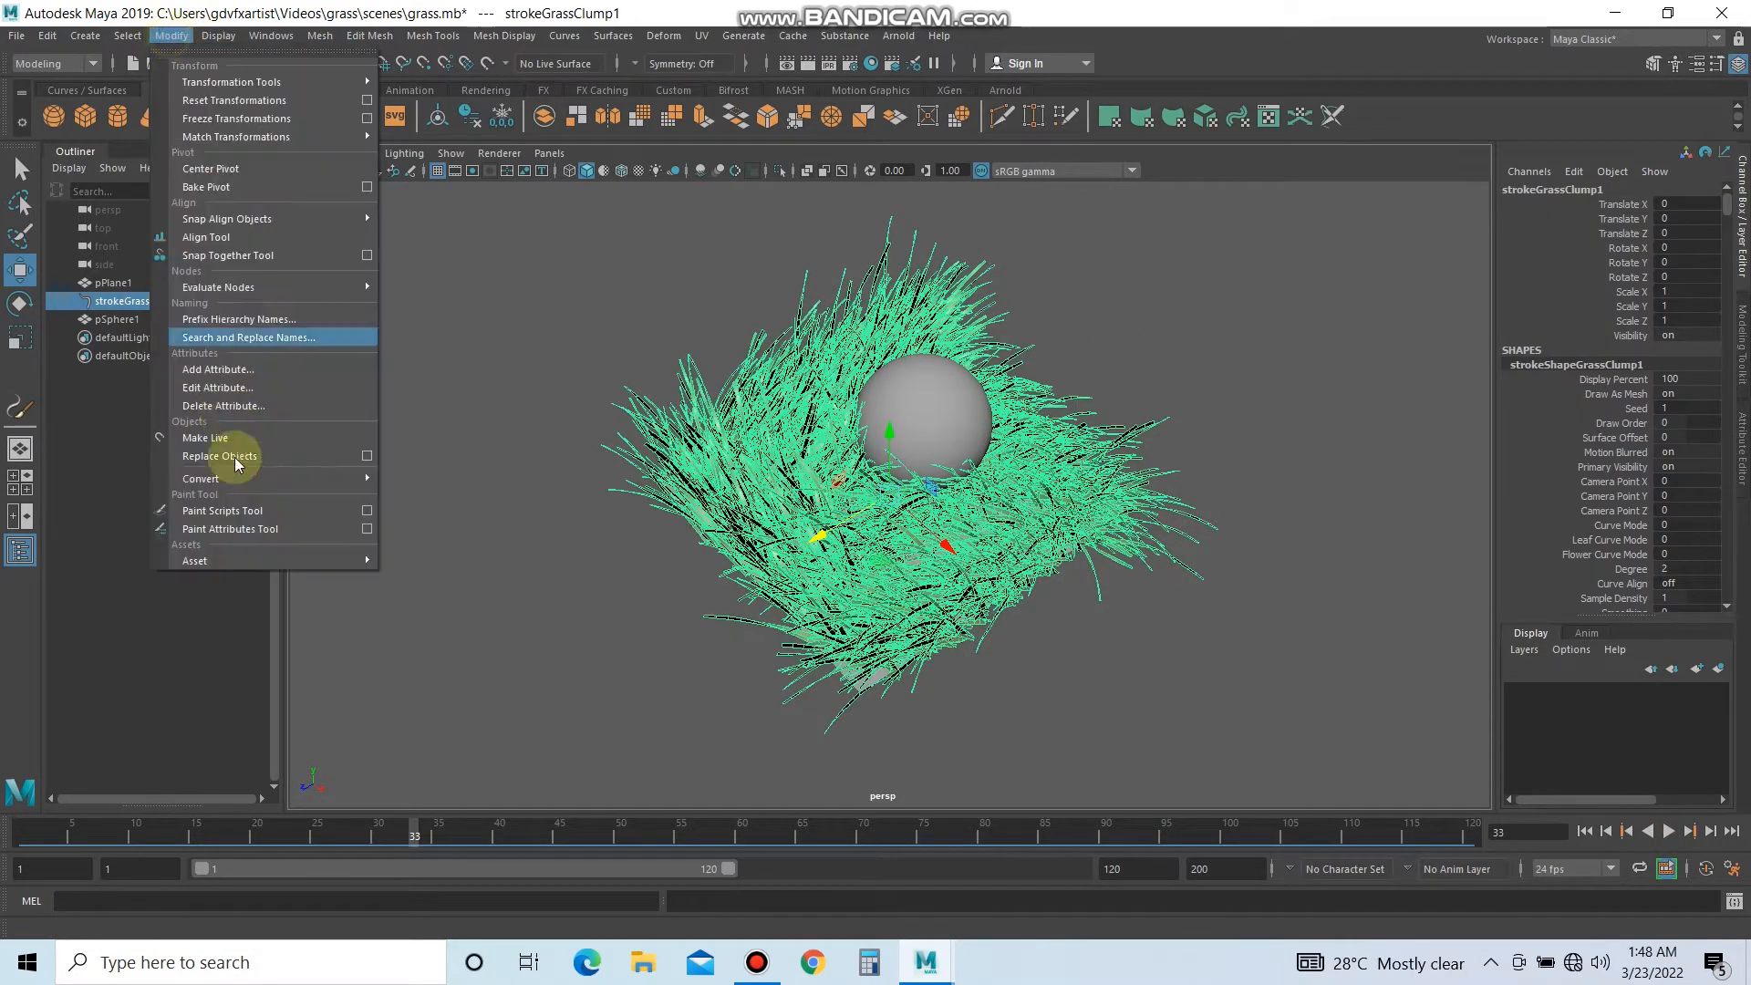
mouse_move(235, 478)
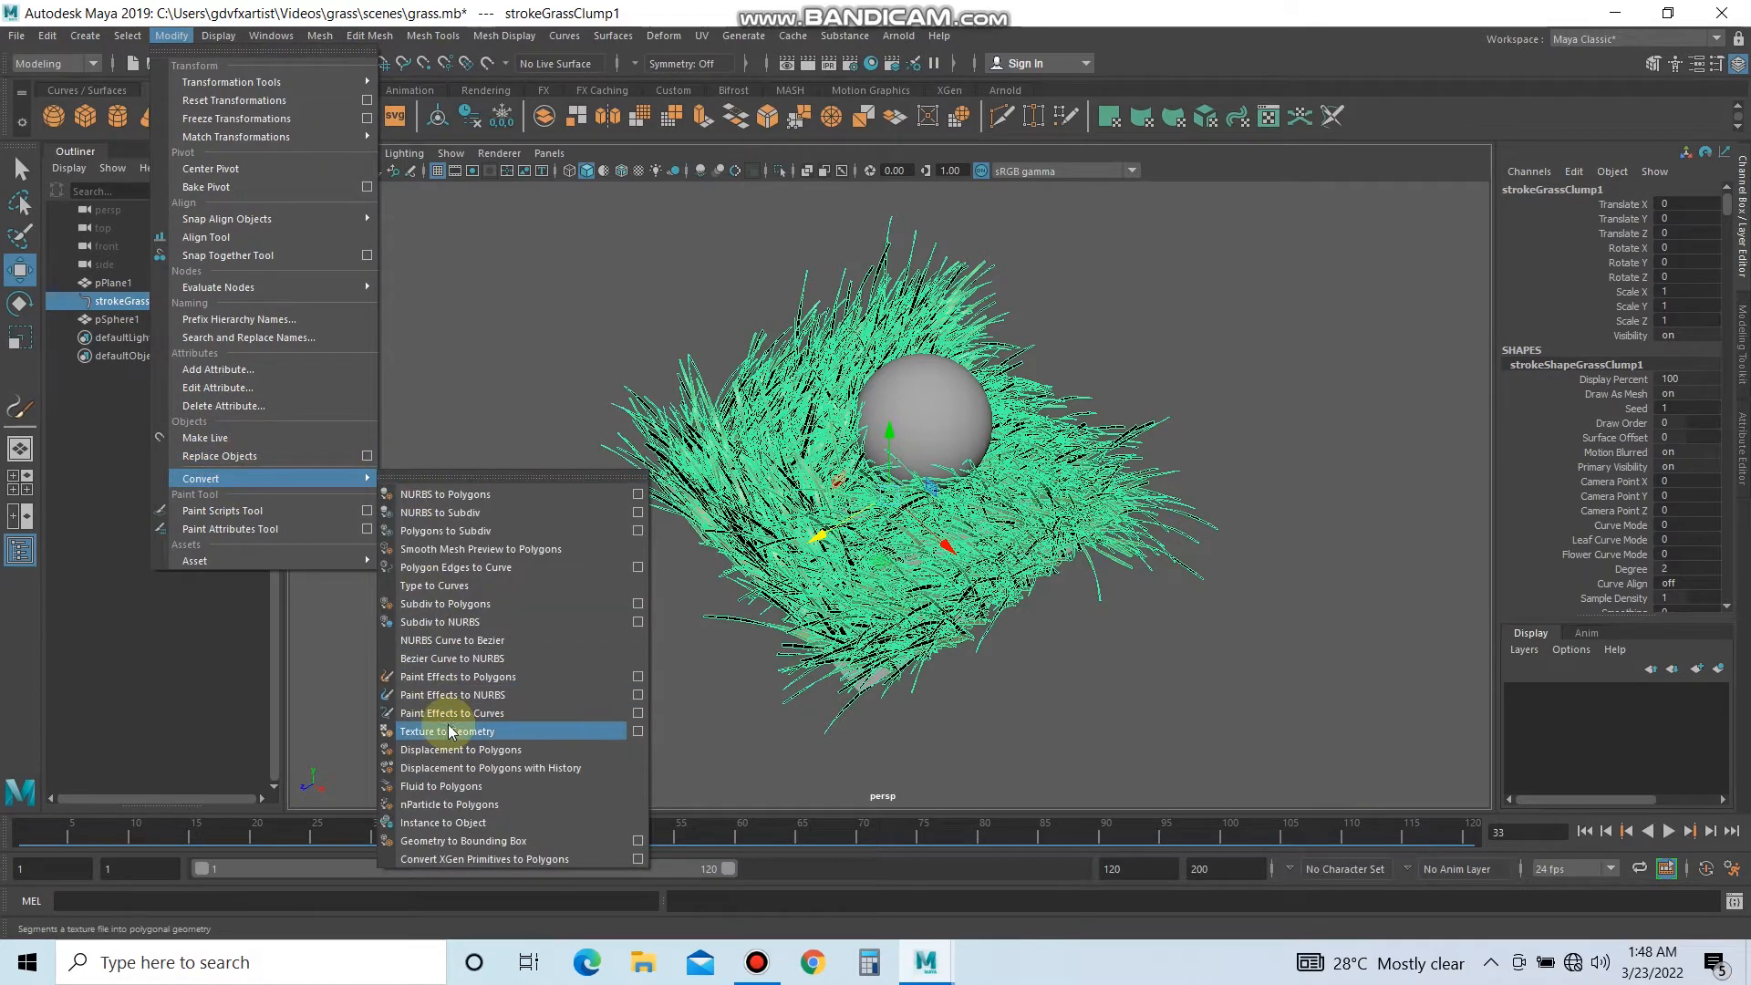
left_click(473, 680)
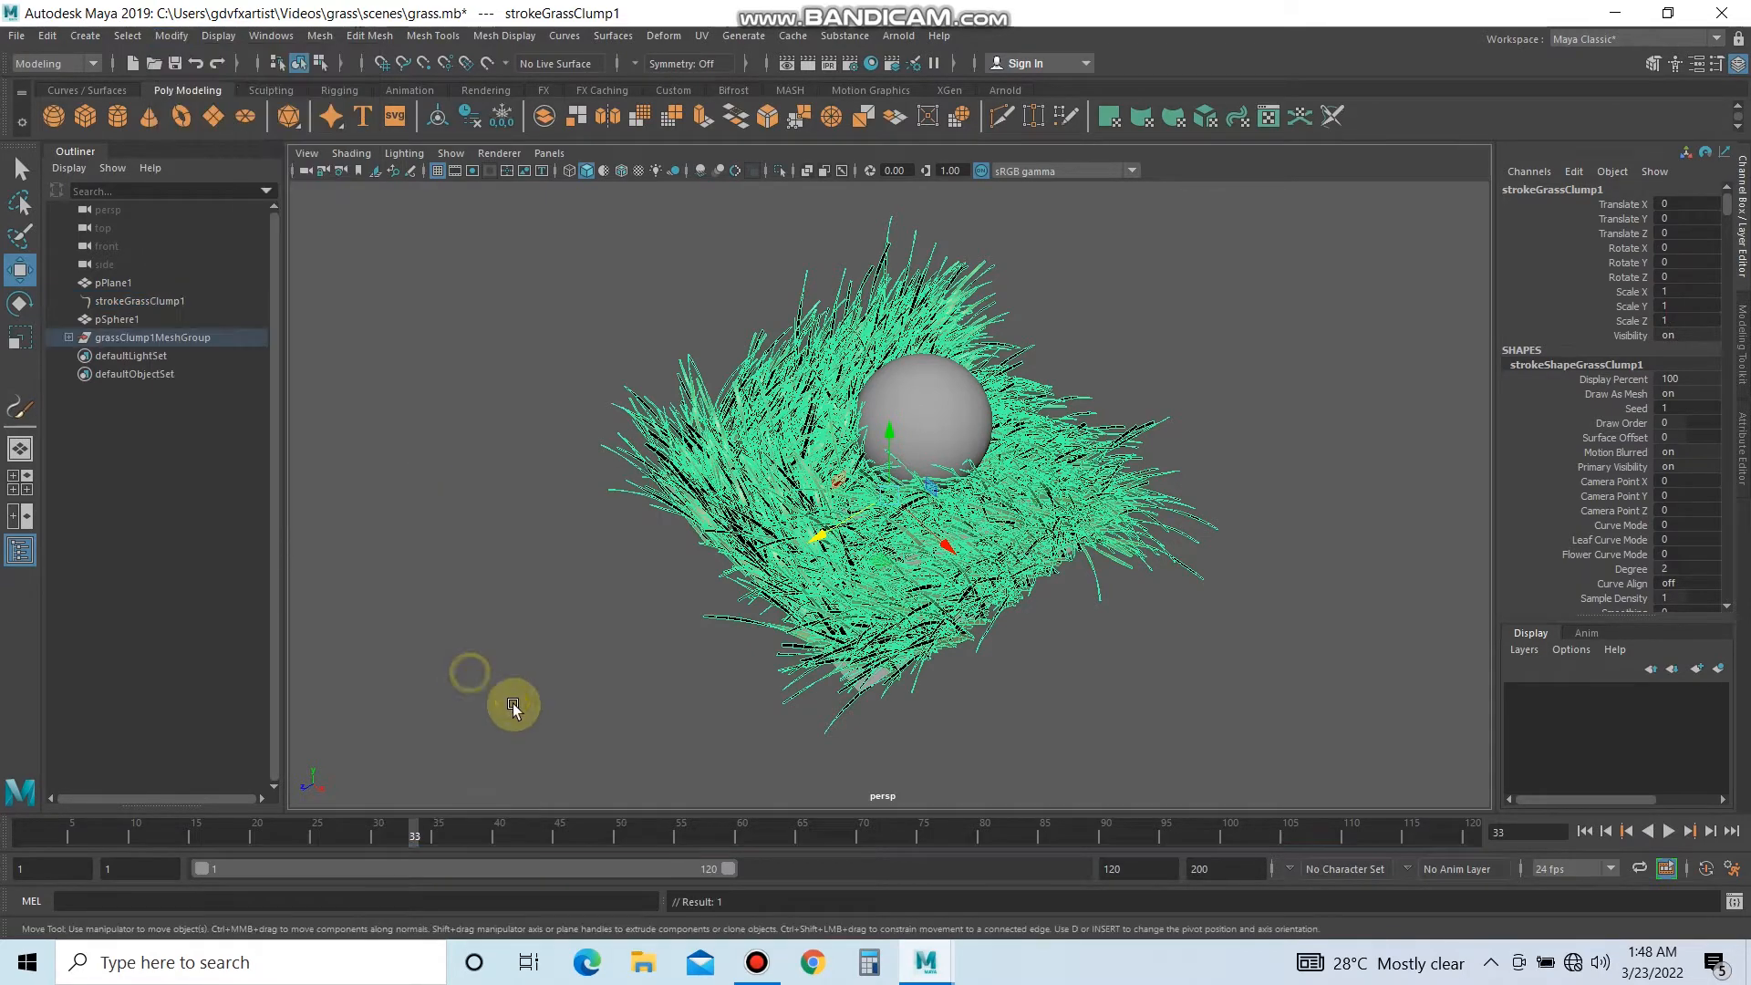
Assign a new Lambert material to the converted grass mesh.
mouse_move(802, 481)
left_mouse_down("alt")
mouse_move(918, 509)
mouse_move(790, 434)
left_mouse_up("alt")
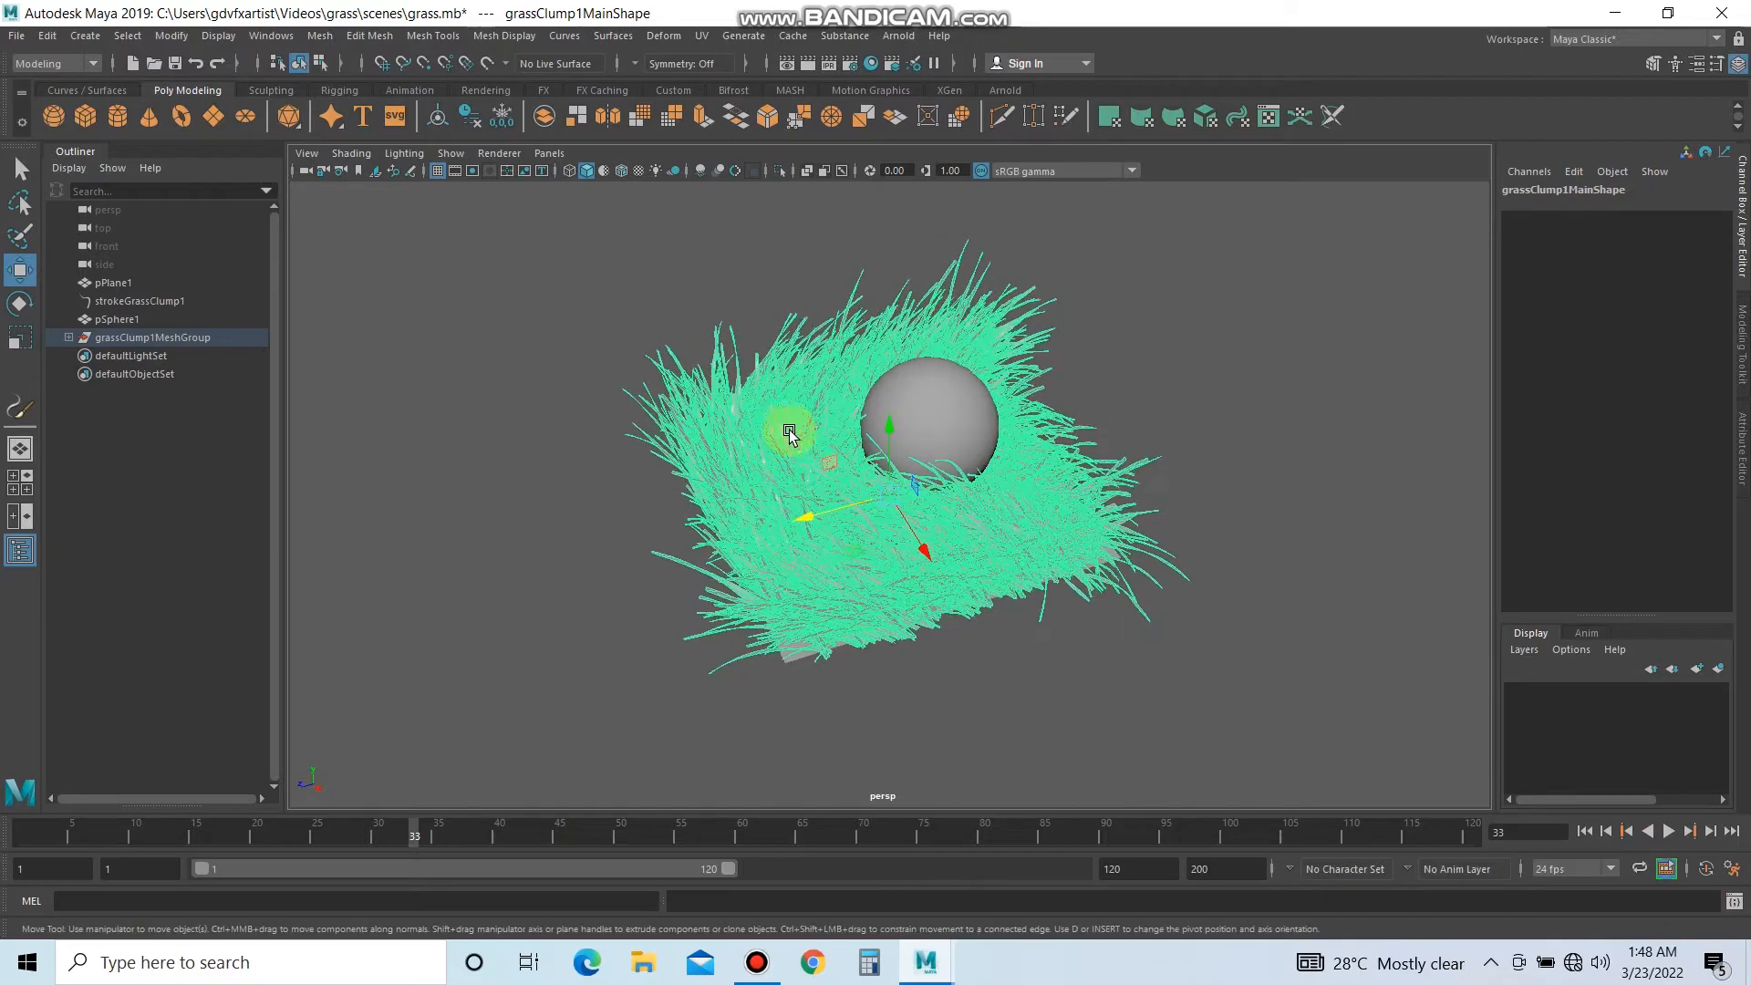
right_click_drag(790, 434, 809, 891)
left_click(790, 451)
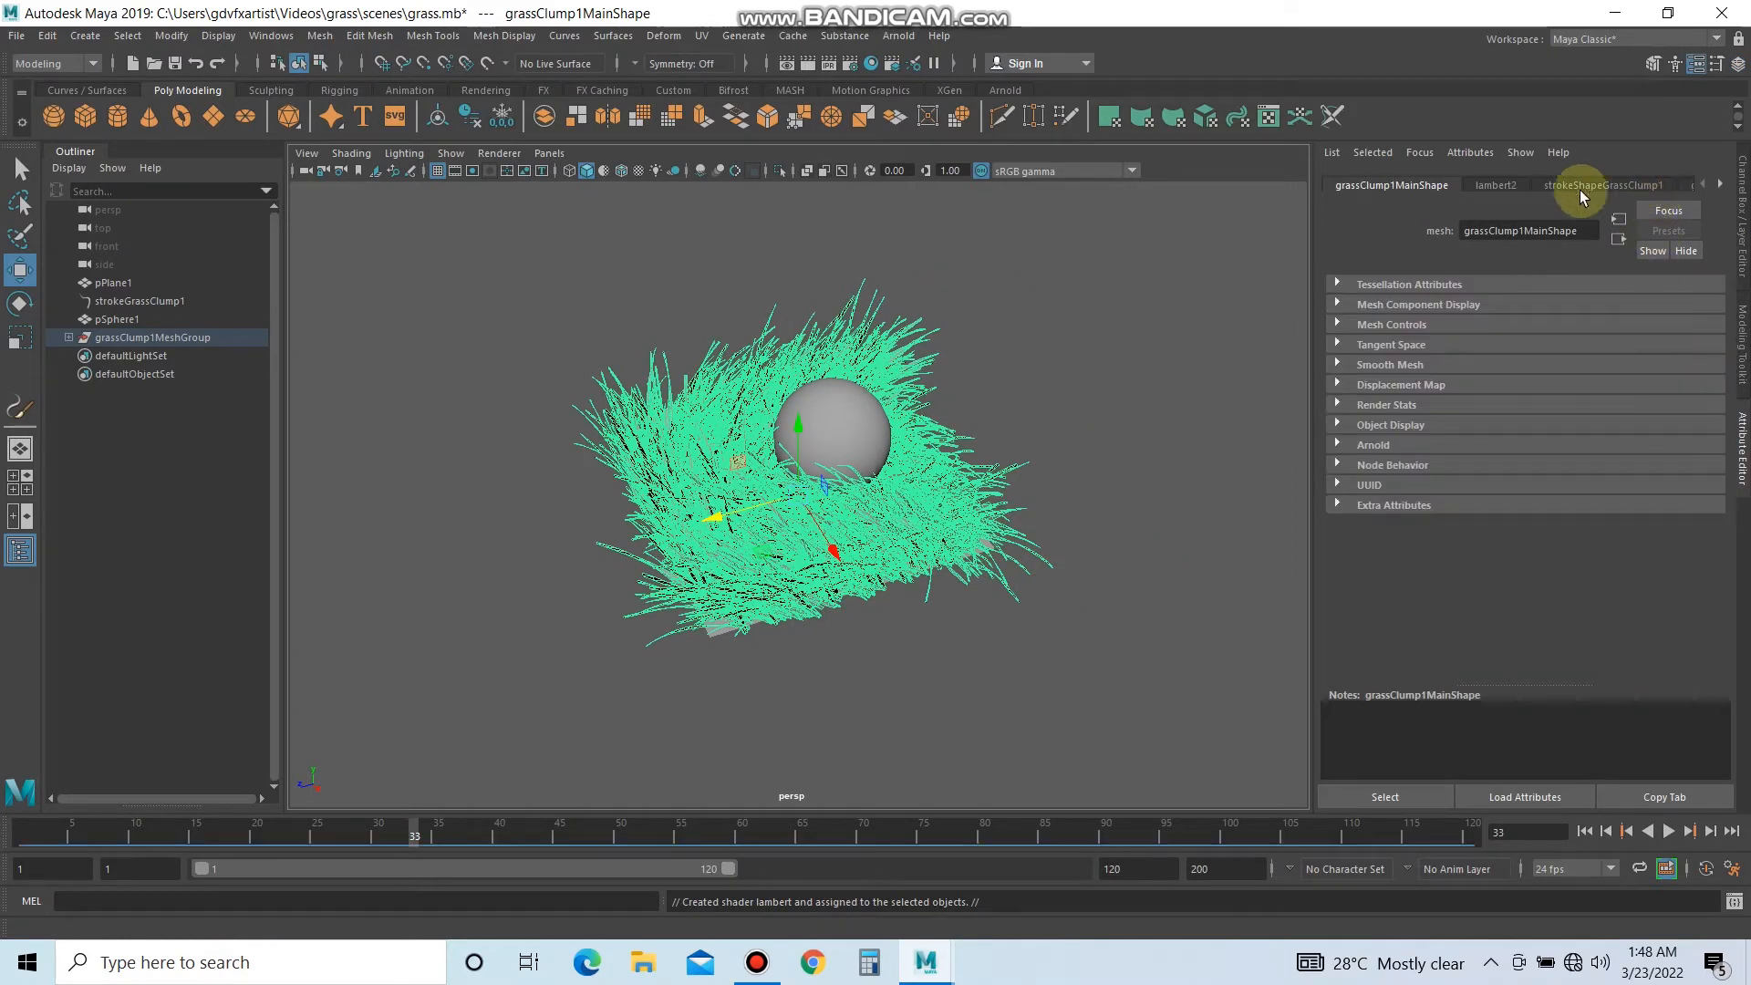
Connect a Ramp texture to the Color of the grass's Lambert material and turn on textured display in the viewport.
left_click(1742, 370)
left_click(1742, 447)
left_click(1721, 184)
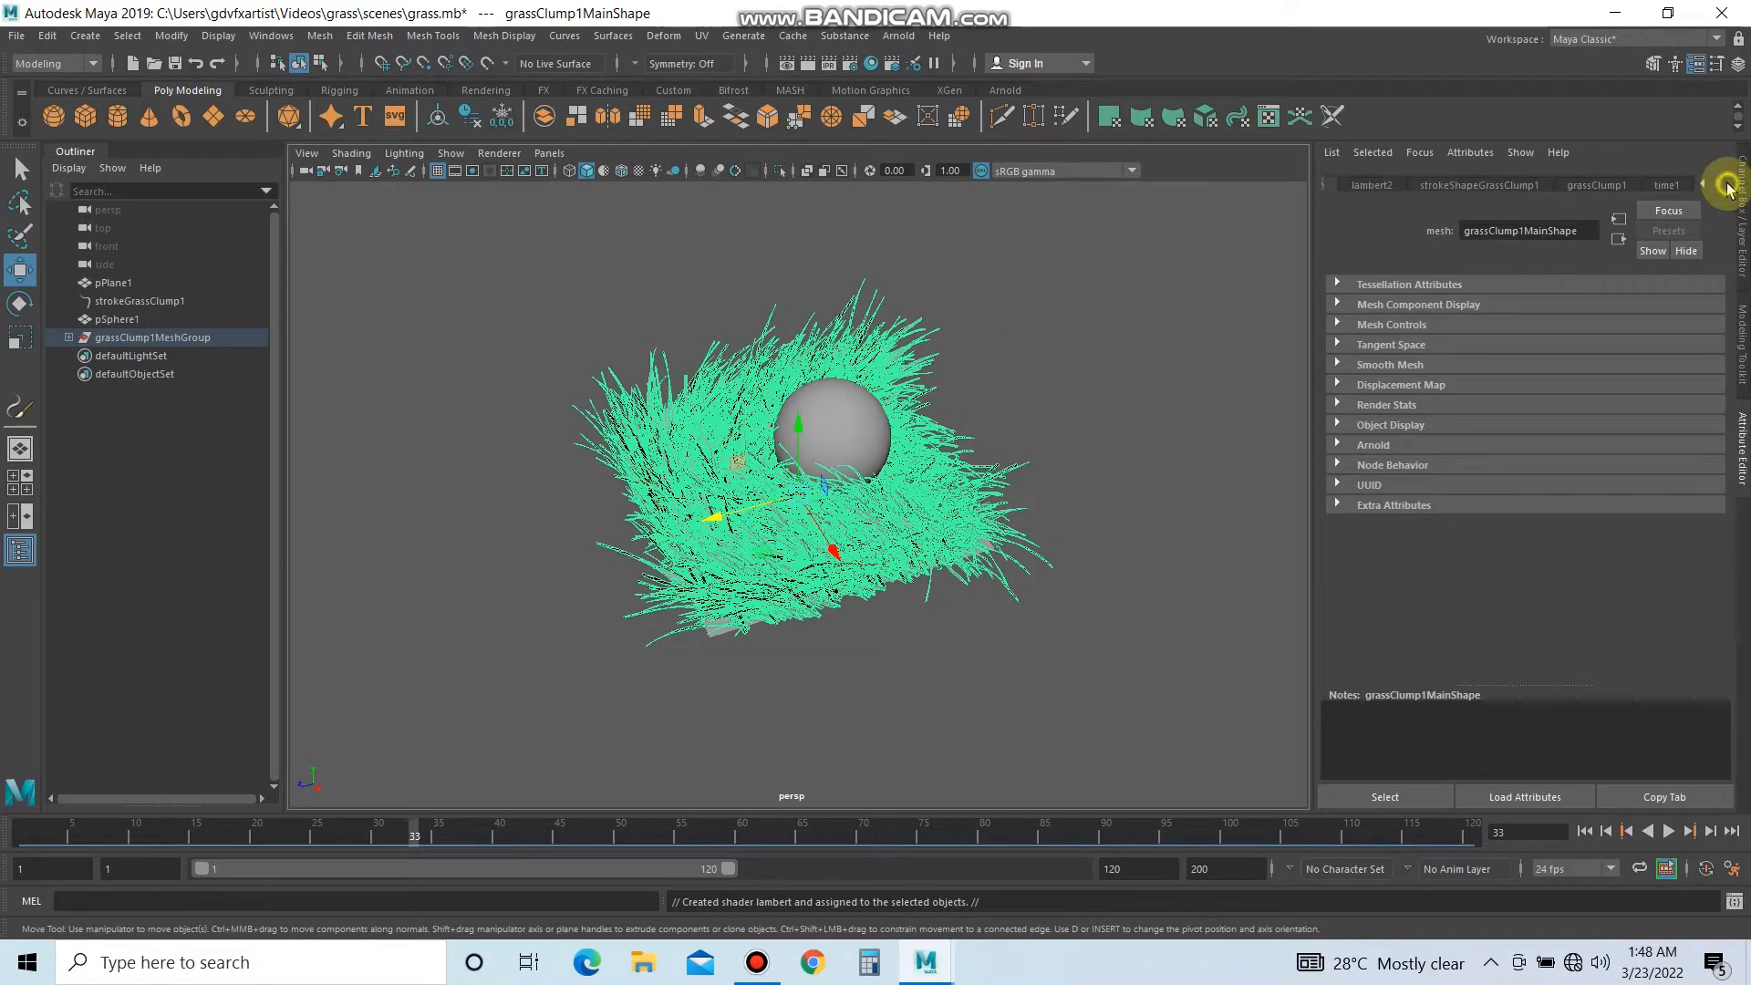
left_click(1368, 184)
left_click(1694, 390)
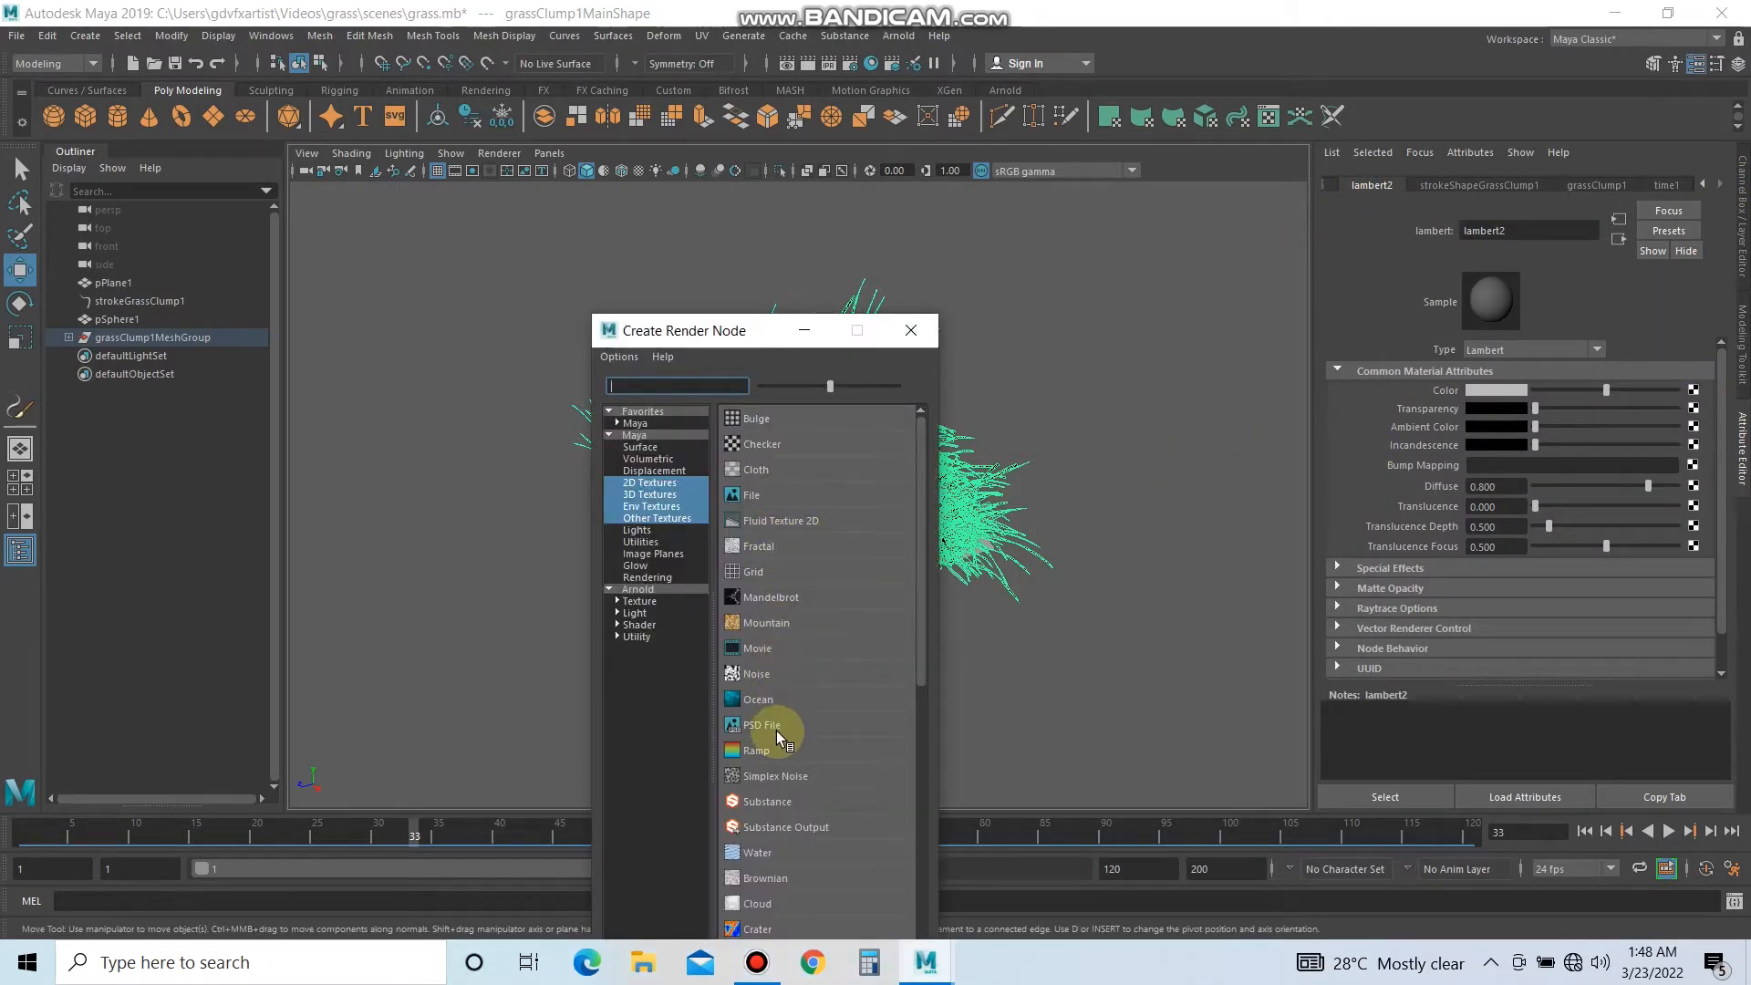
left_click(771, 754)
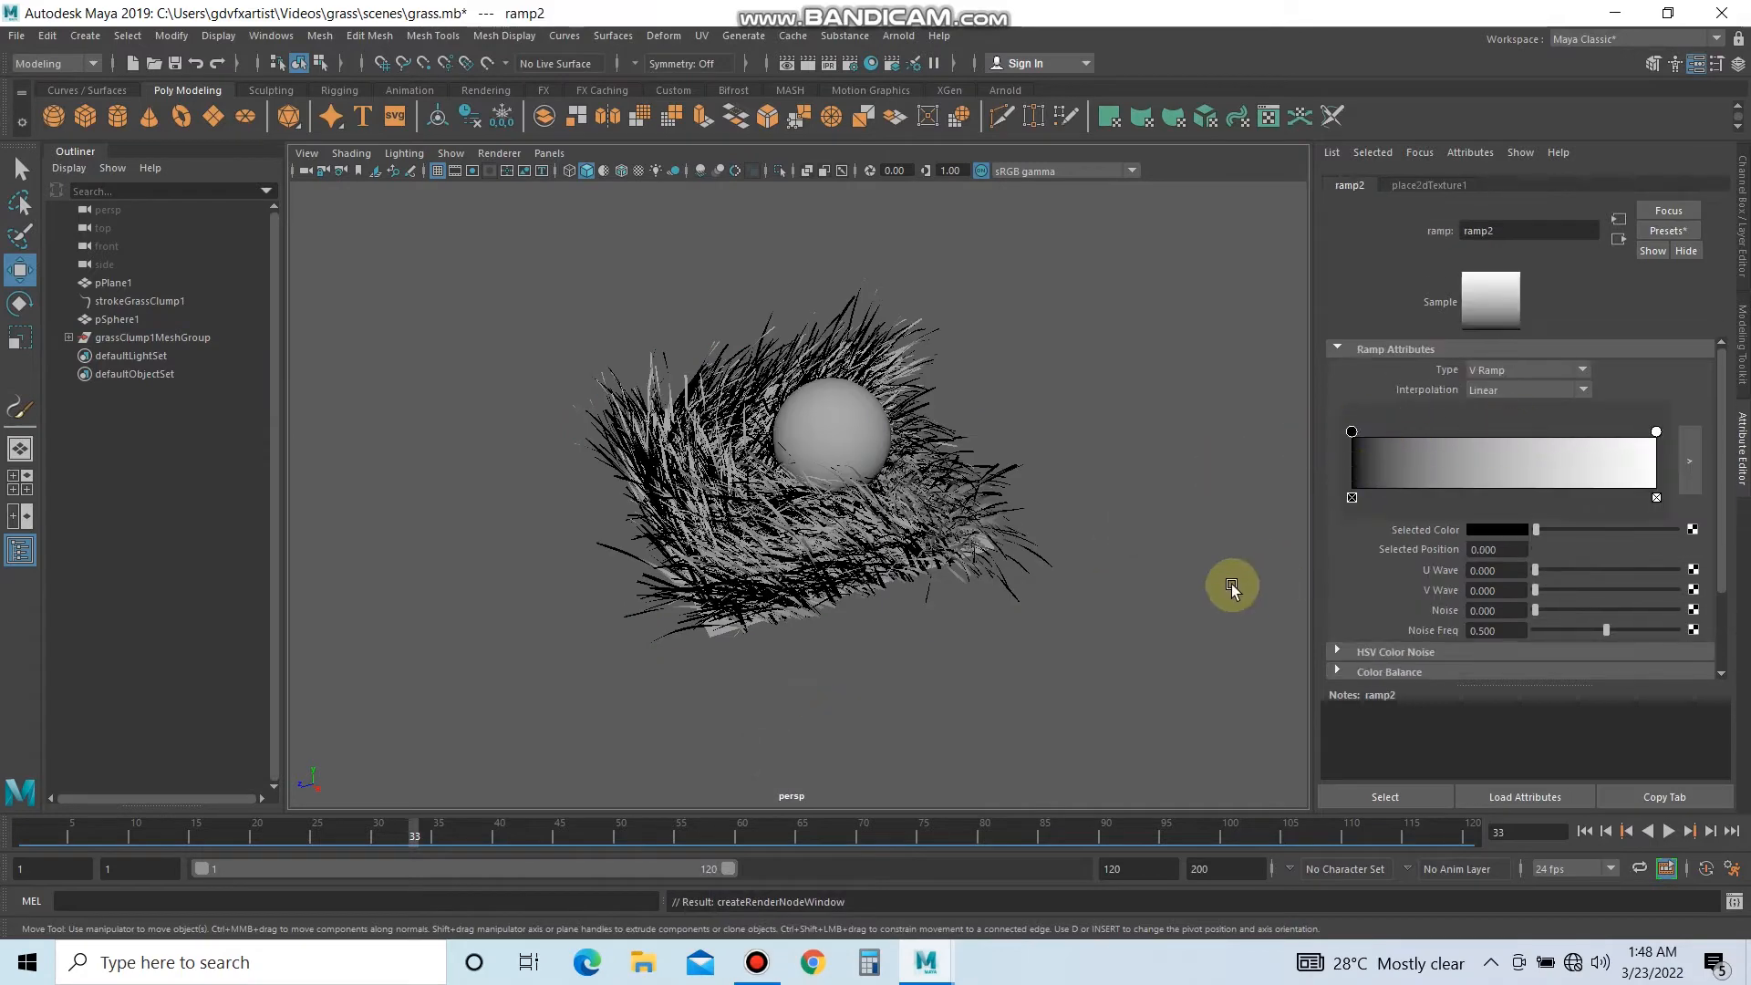
key("6")
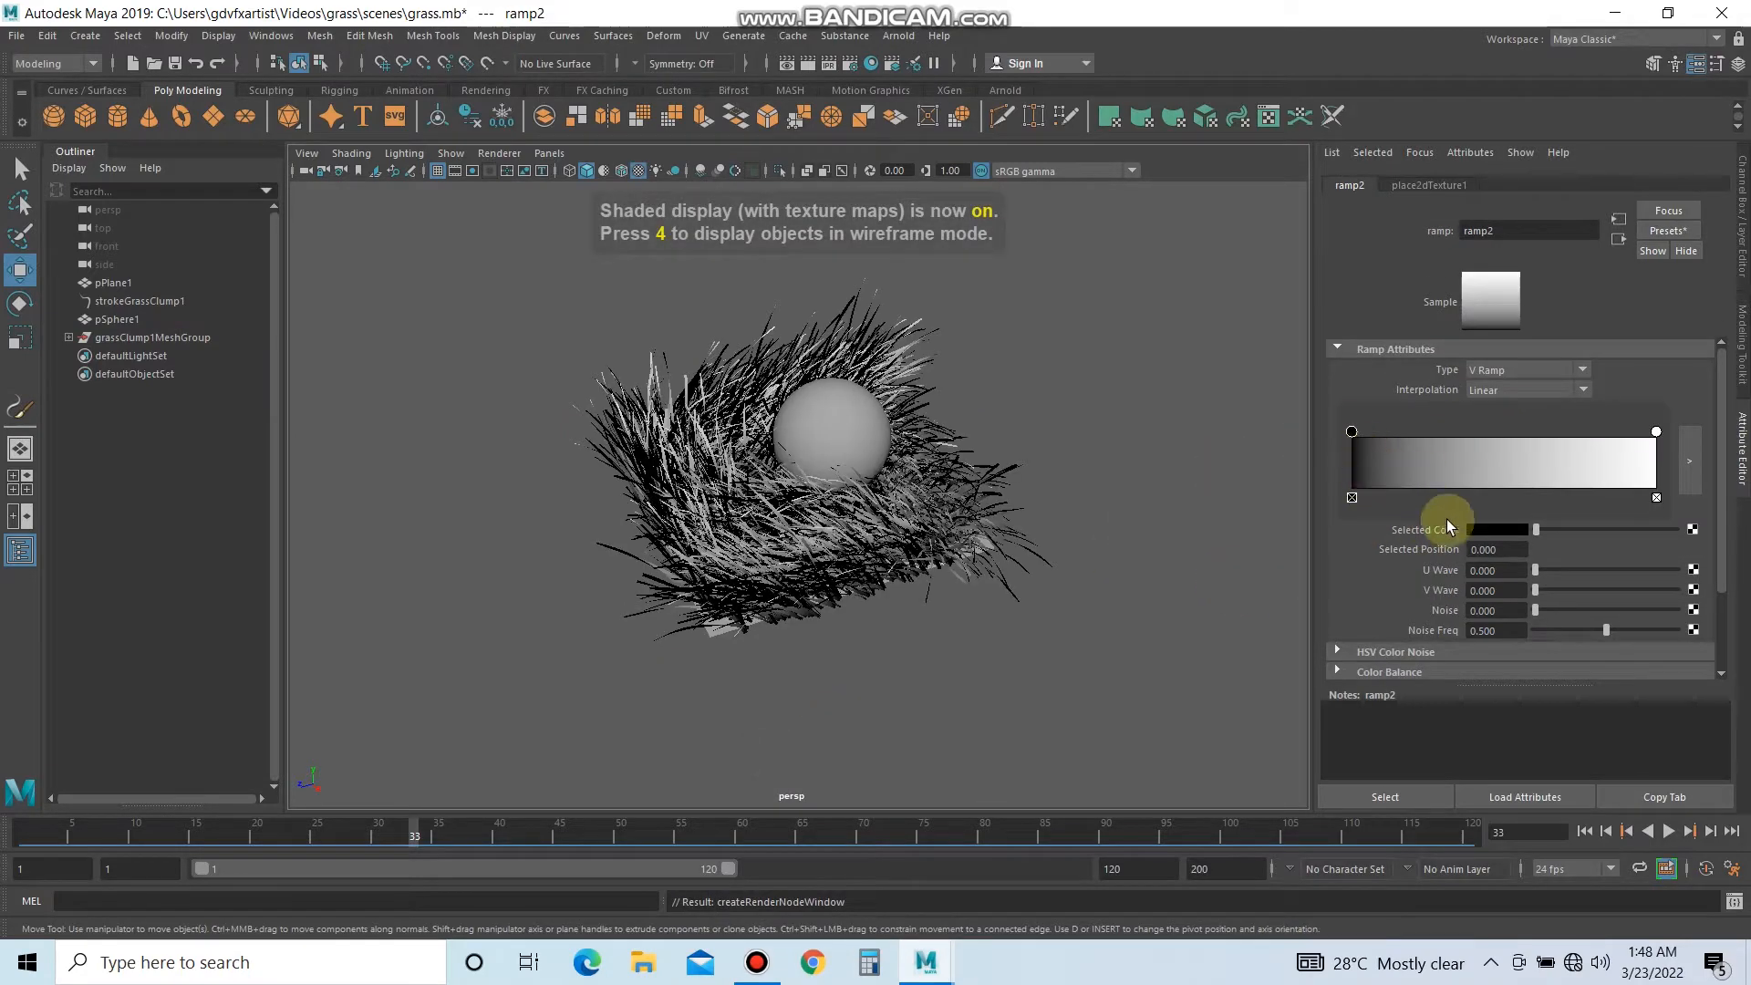
Change the ramp's start color at position 0 to a medium green with a hue of about 126.
left_click(1483, 531)
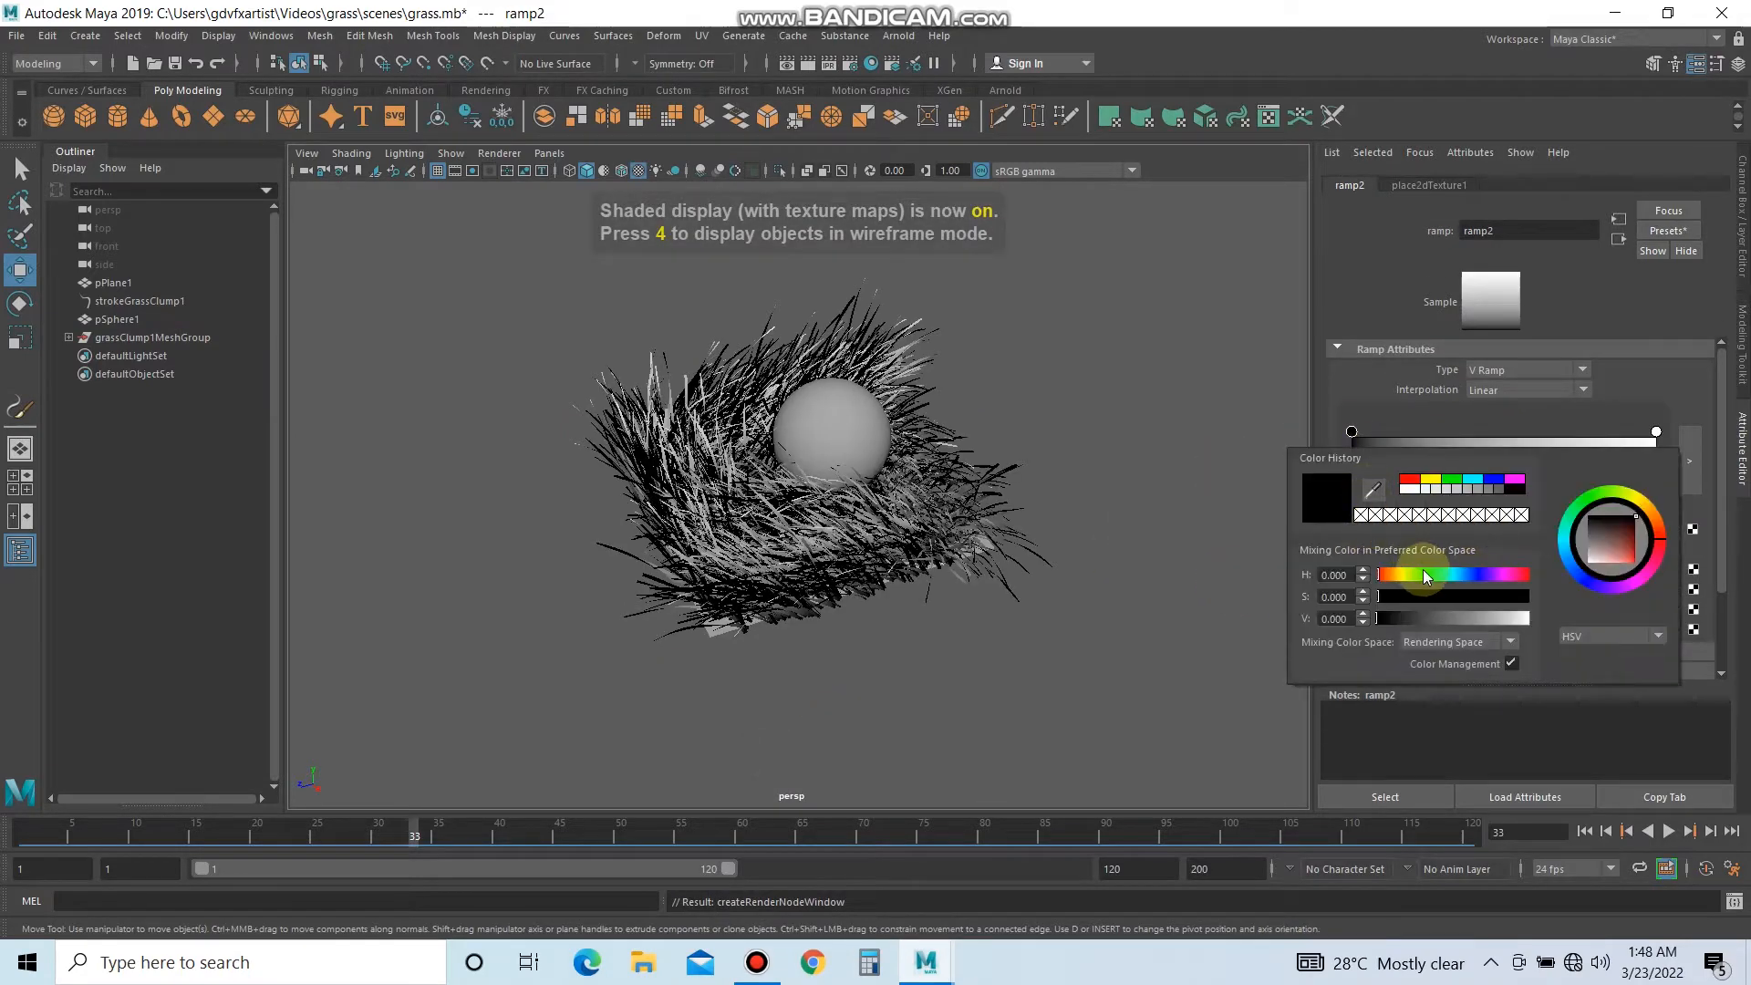
left_click_drag(1427, 576, 1437, 580)
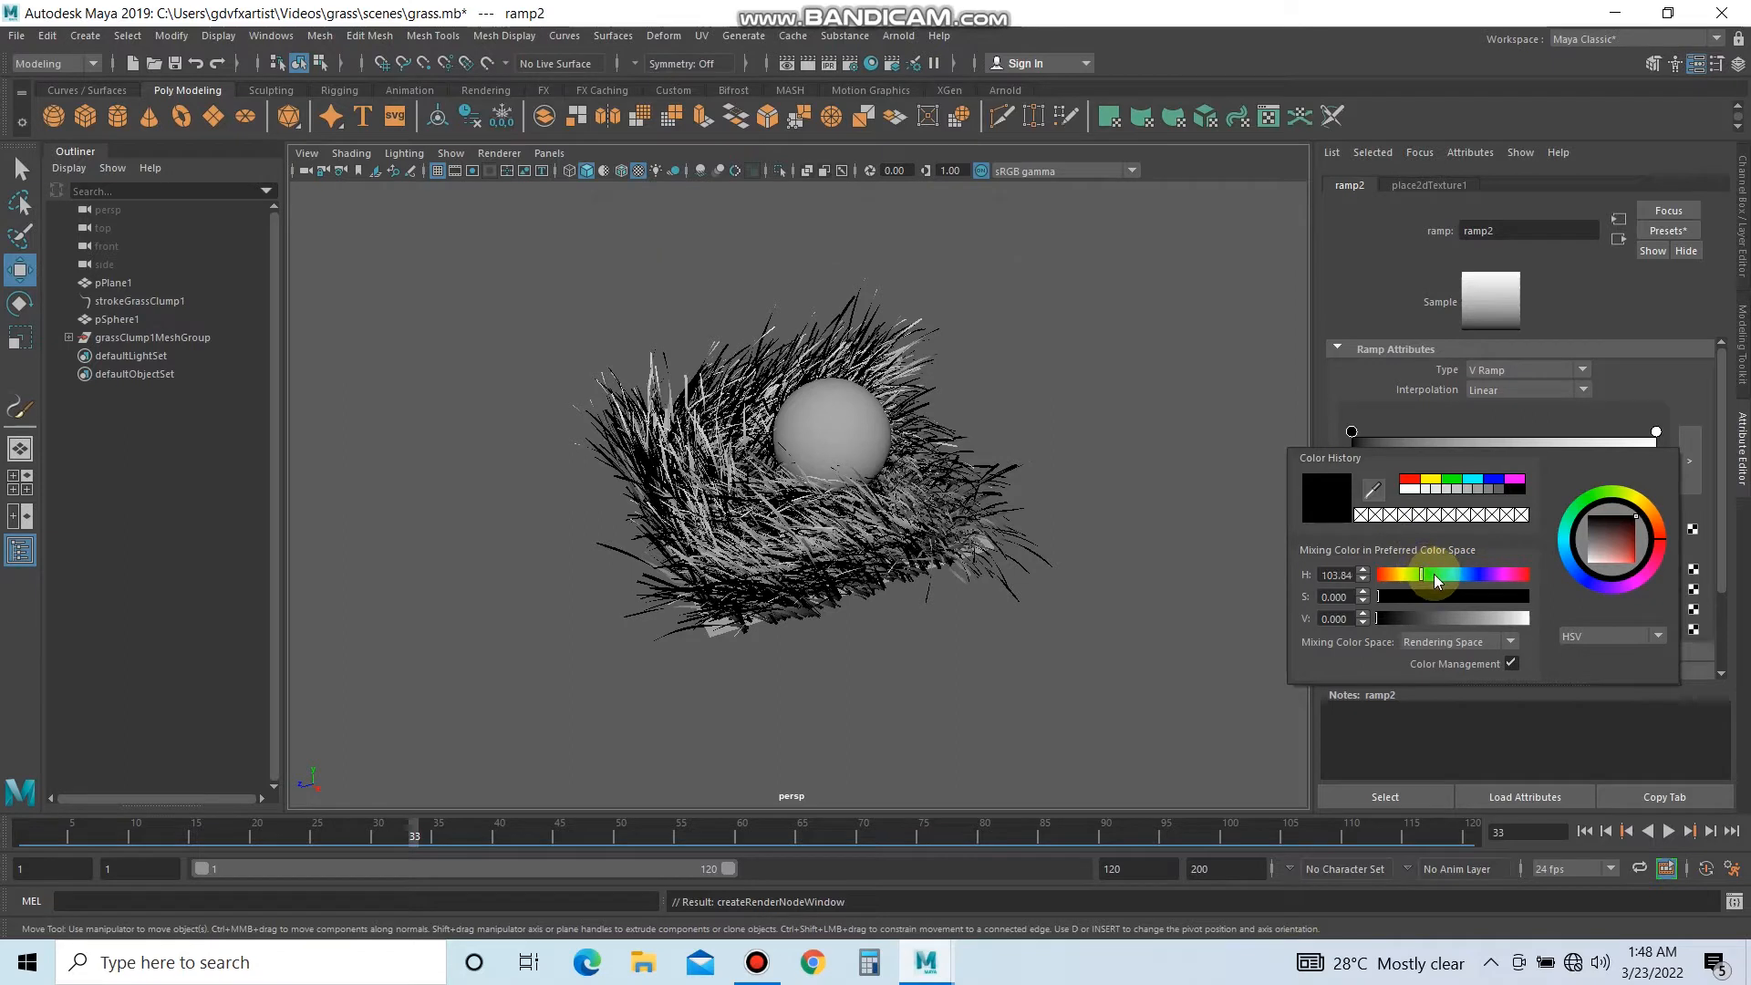
left_click(1587, 505)
left_click(1627, 556)
left_click_drag(1630, 564, 1627, 546)
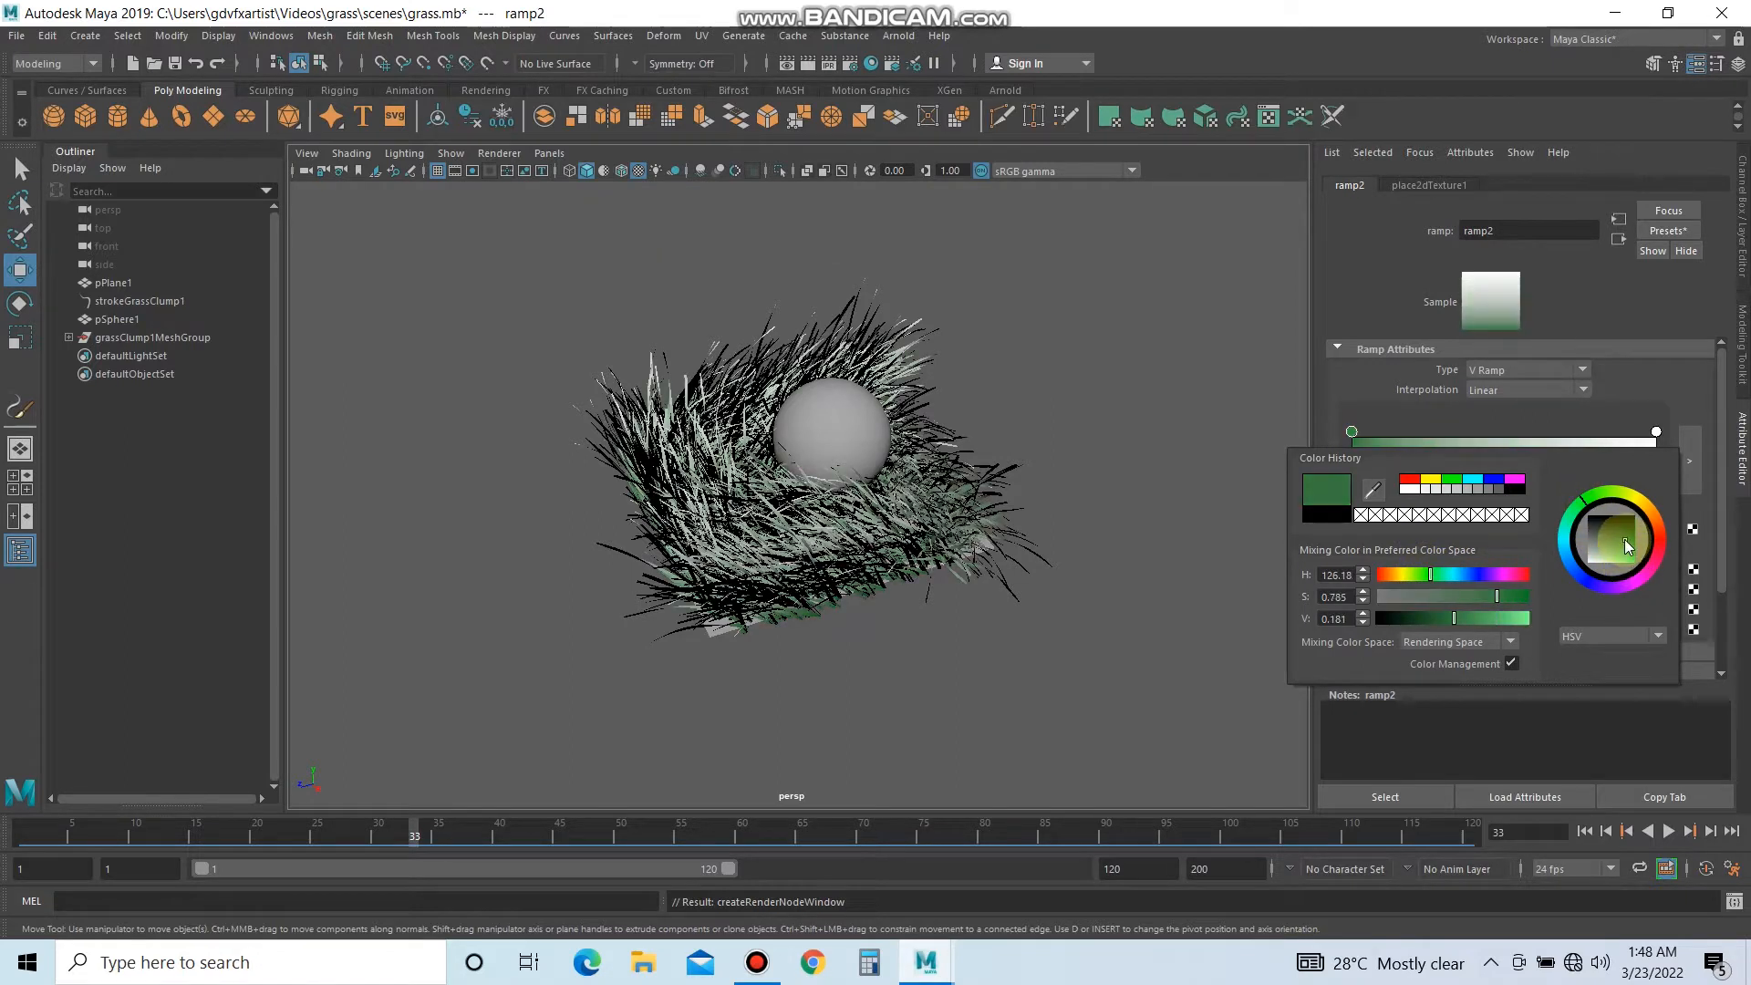
mouse_move(1414, 619)
left_mouse_down()
mouse_move(1399, 616)
mouse_move(1426, 620)
left_mouse_up()
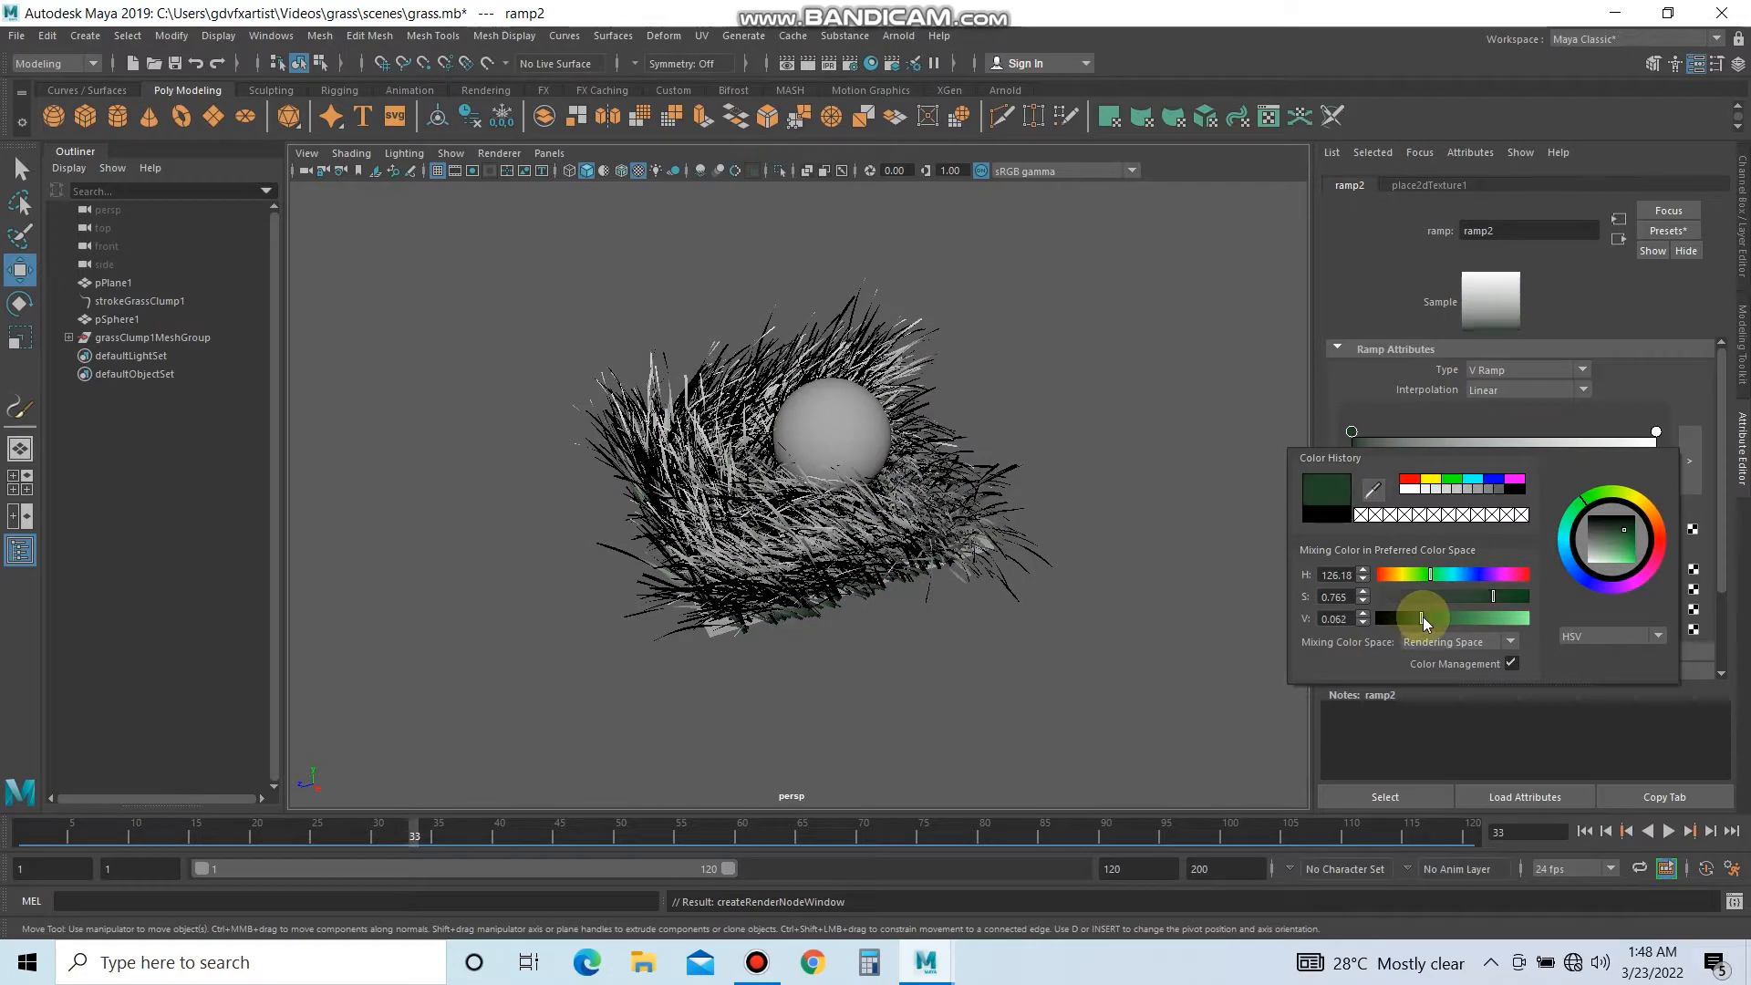
left_click_drag(1642, 550, 1634, 557)
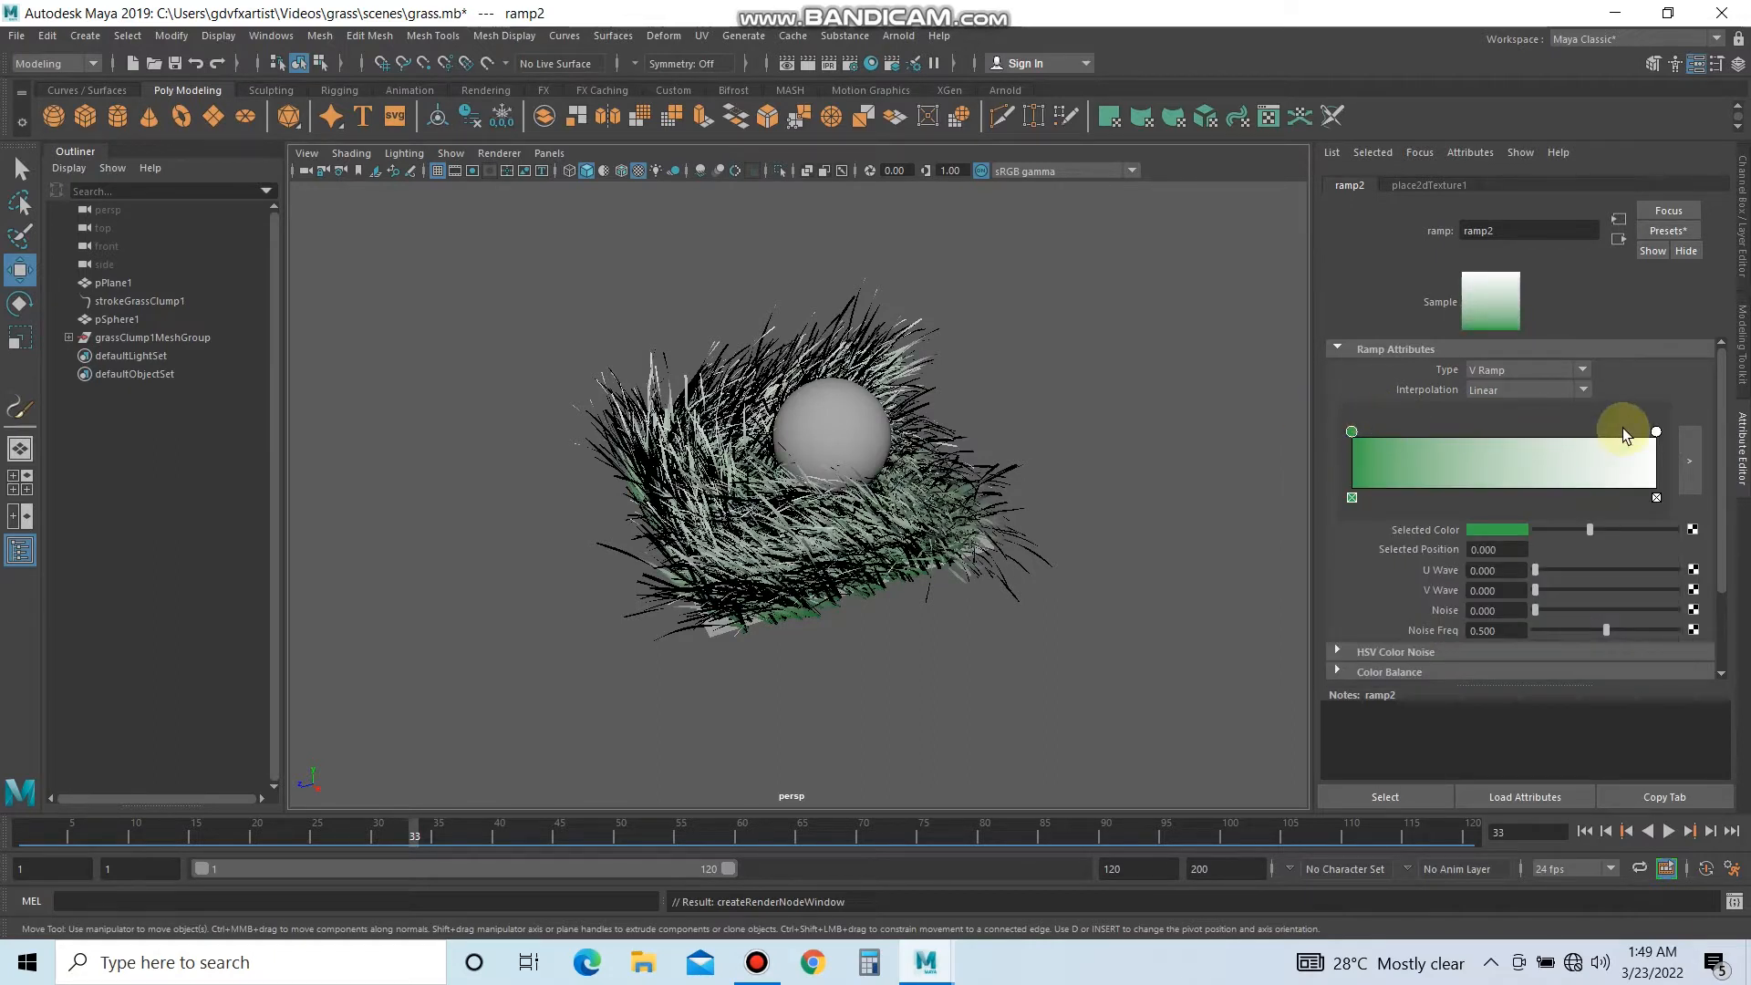
Change the ramp's end color at position 1 to a bright yellowish green.
left_click(1655, 432)
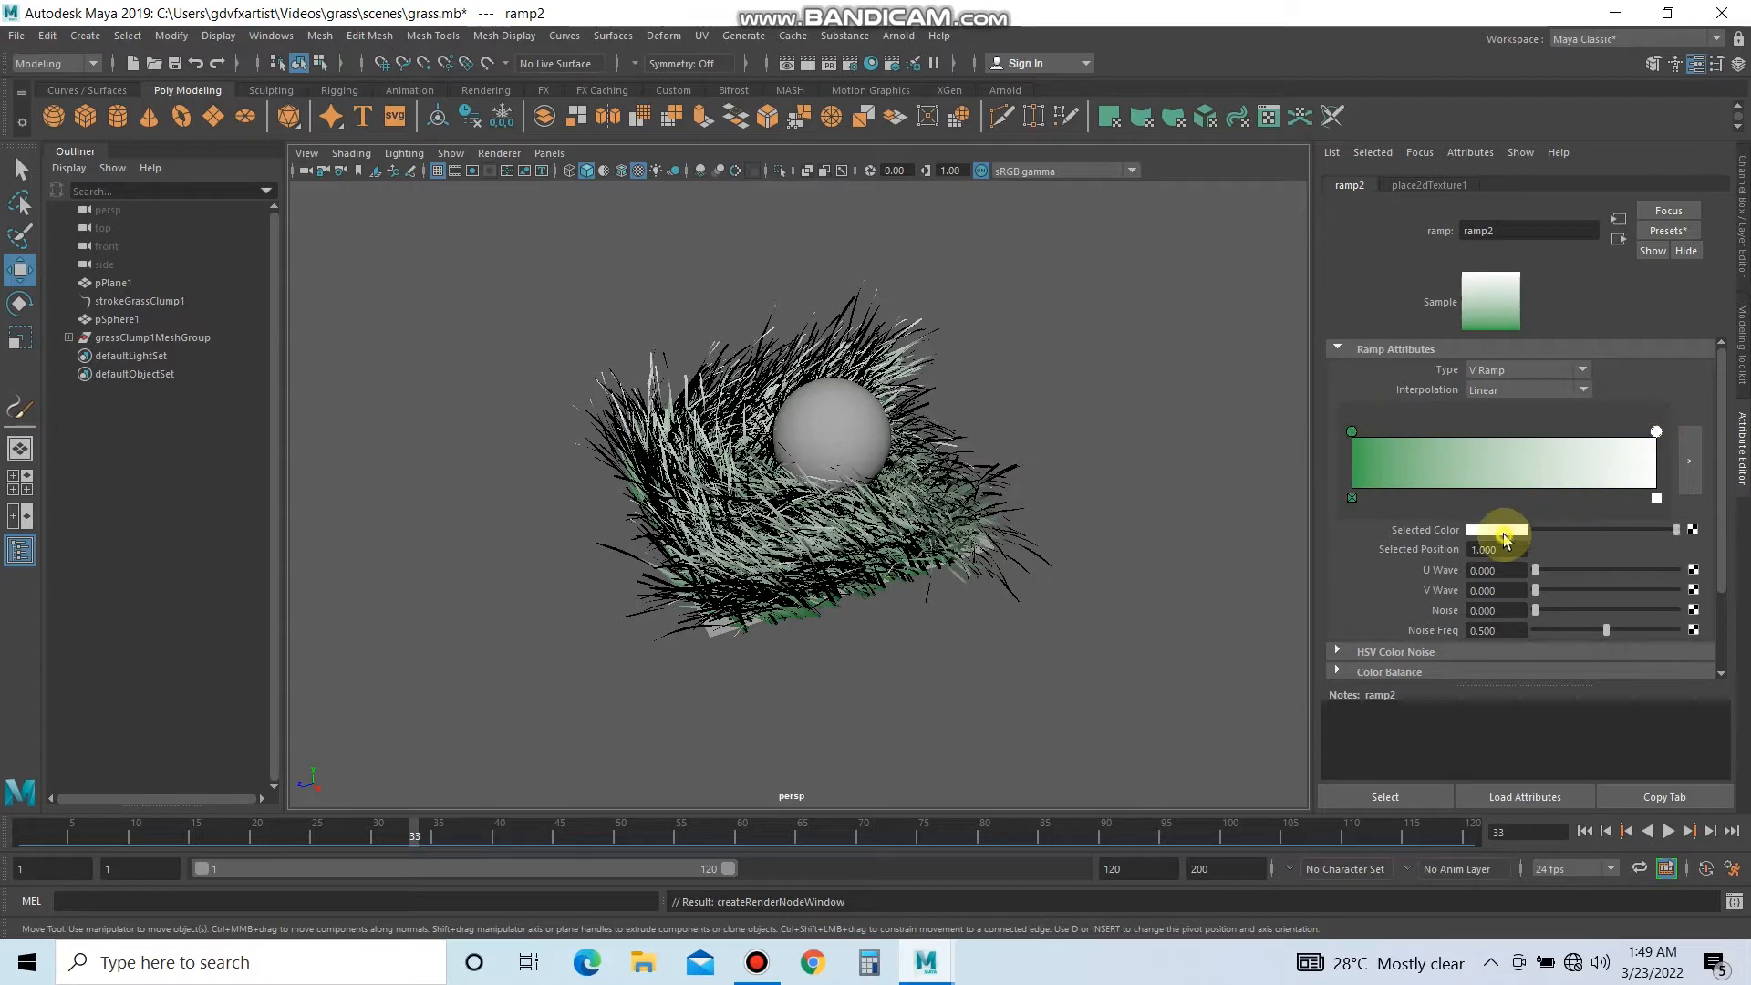
left_click(1500, 531)
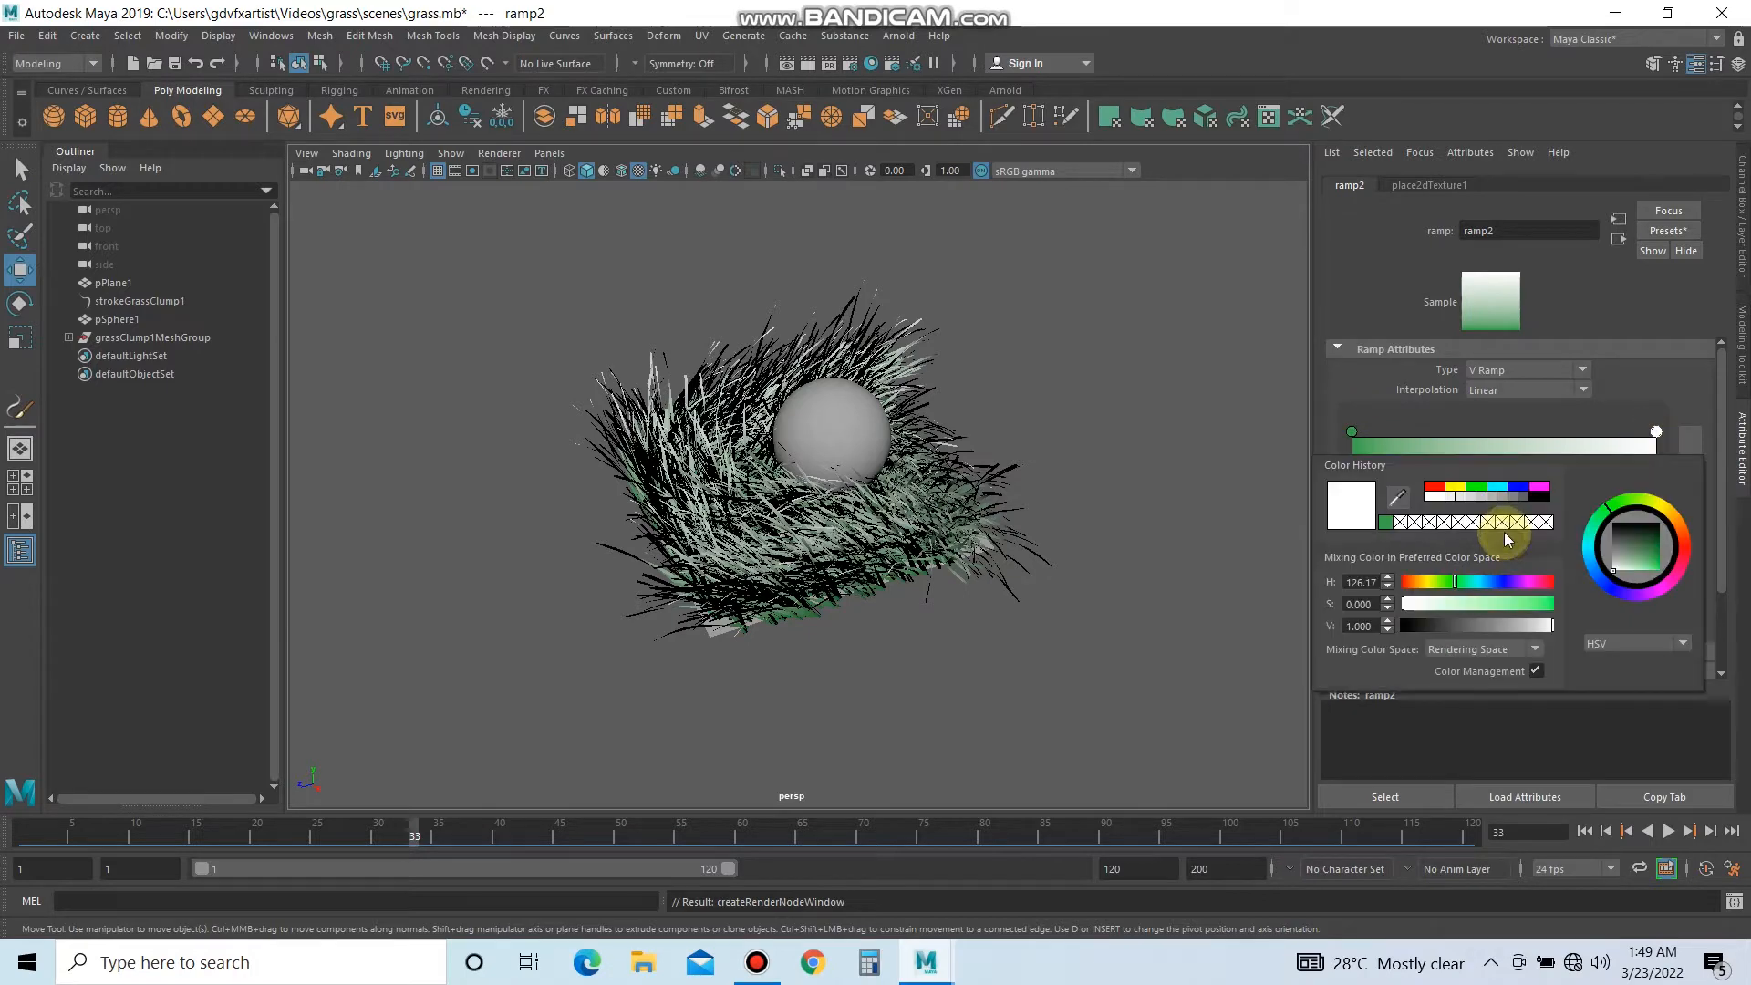
left_click(1653, 552)
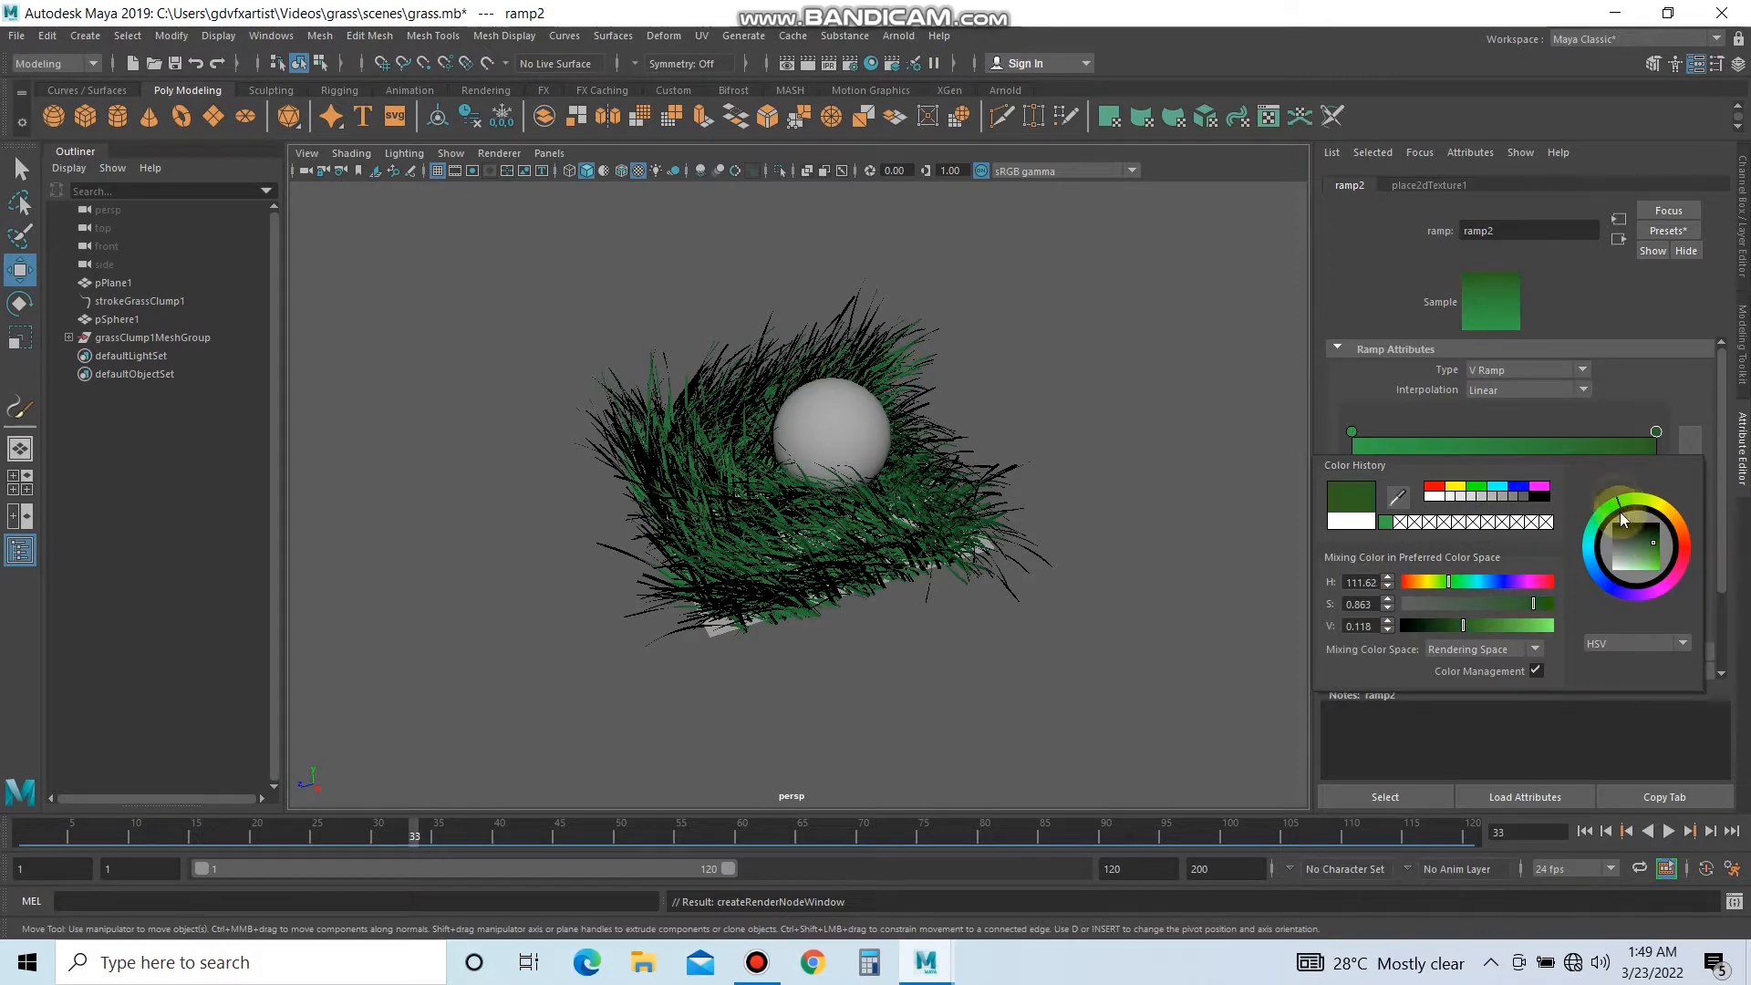
left_click(1656, 565)
left_click(953, 325)
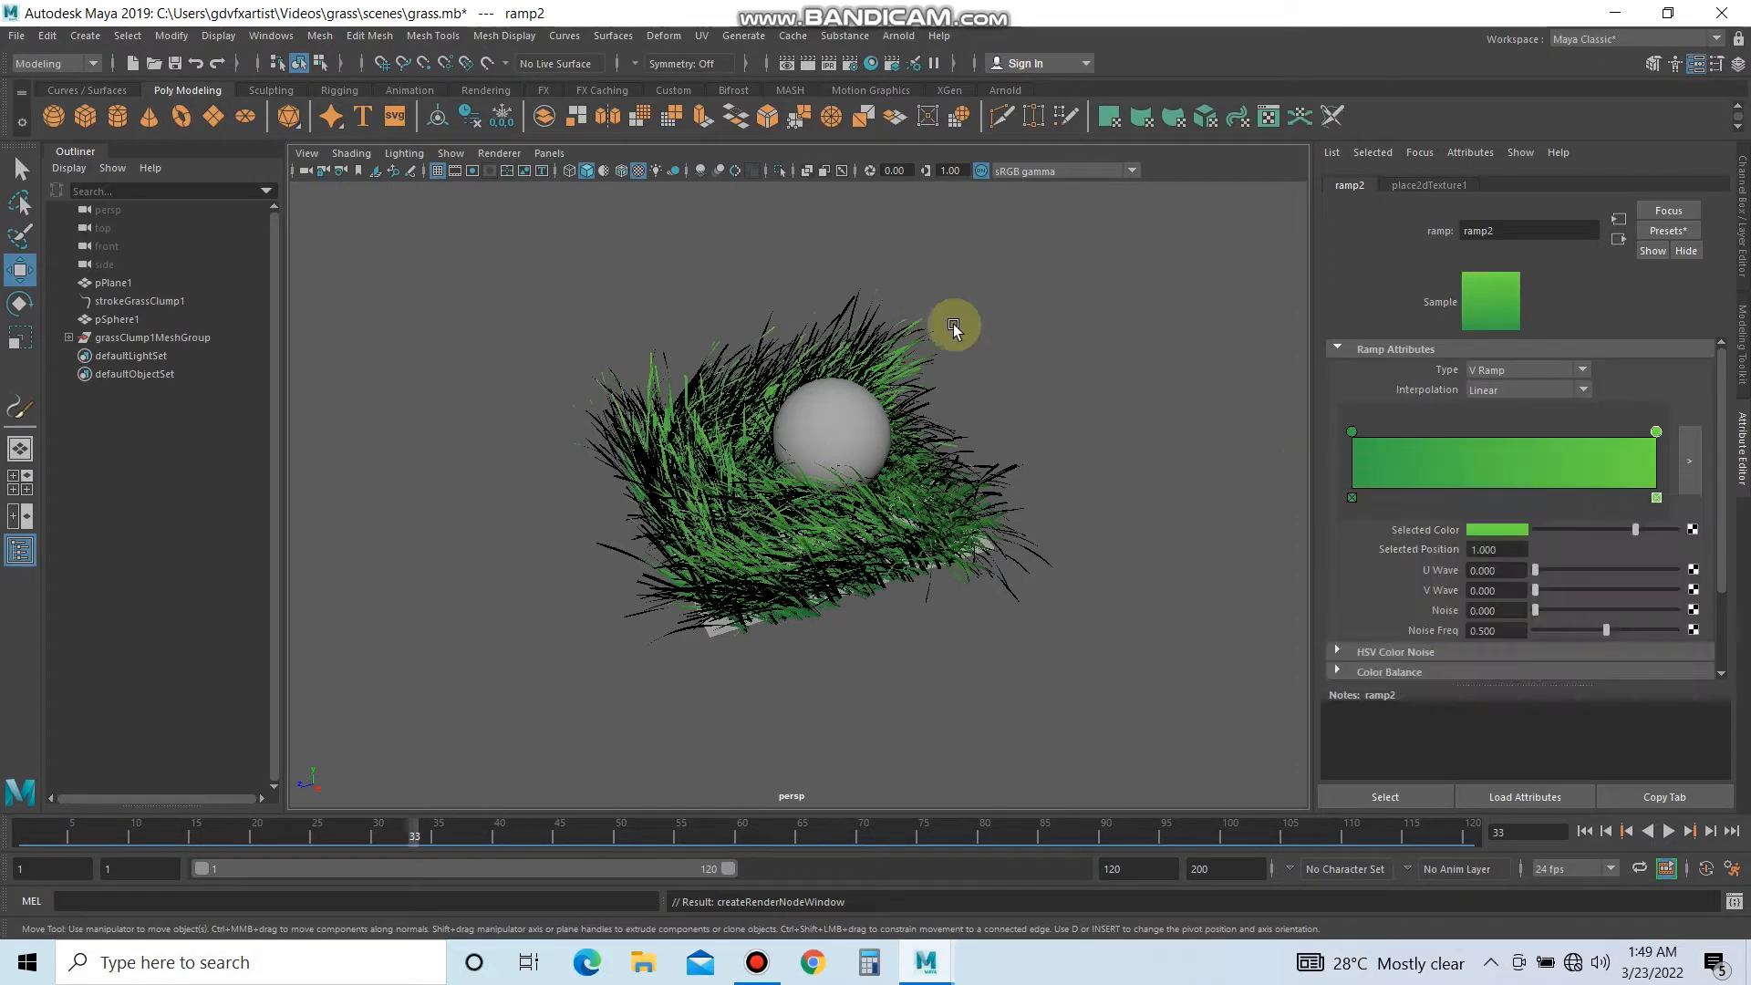
Add an Arnold Skydome Light to the grass and sphere scene.
scroll(948, 333, "up", 2)
left_click(898, 36)
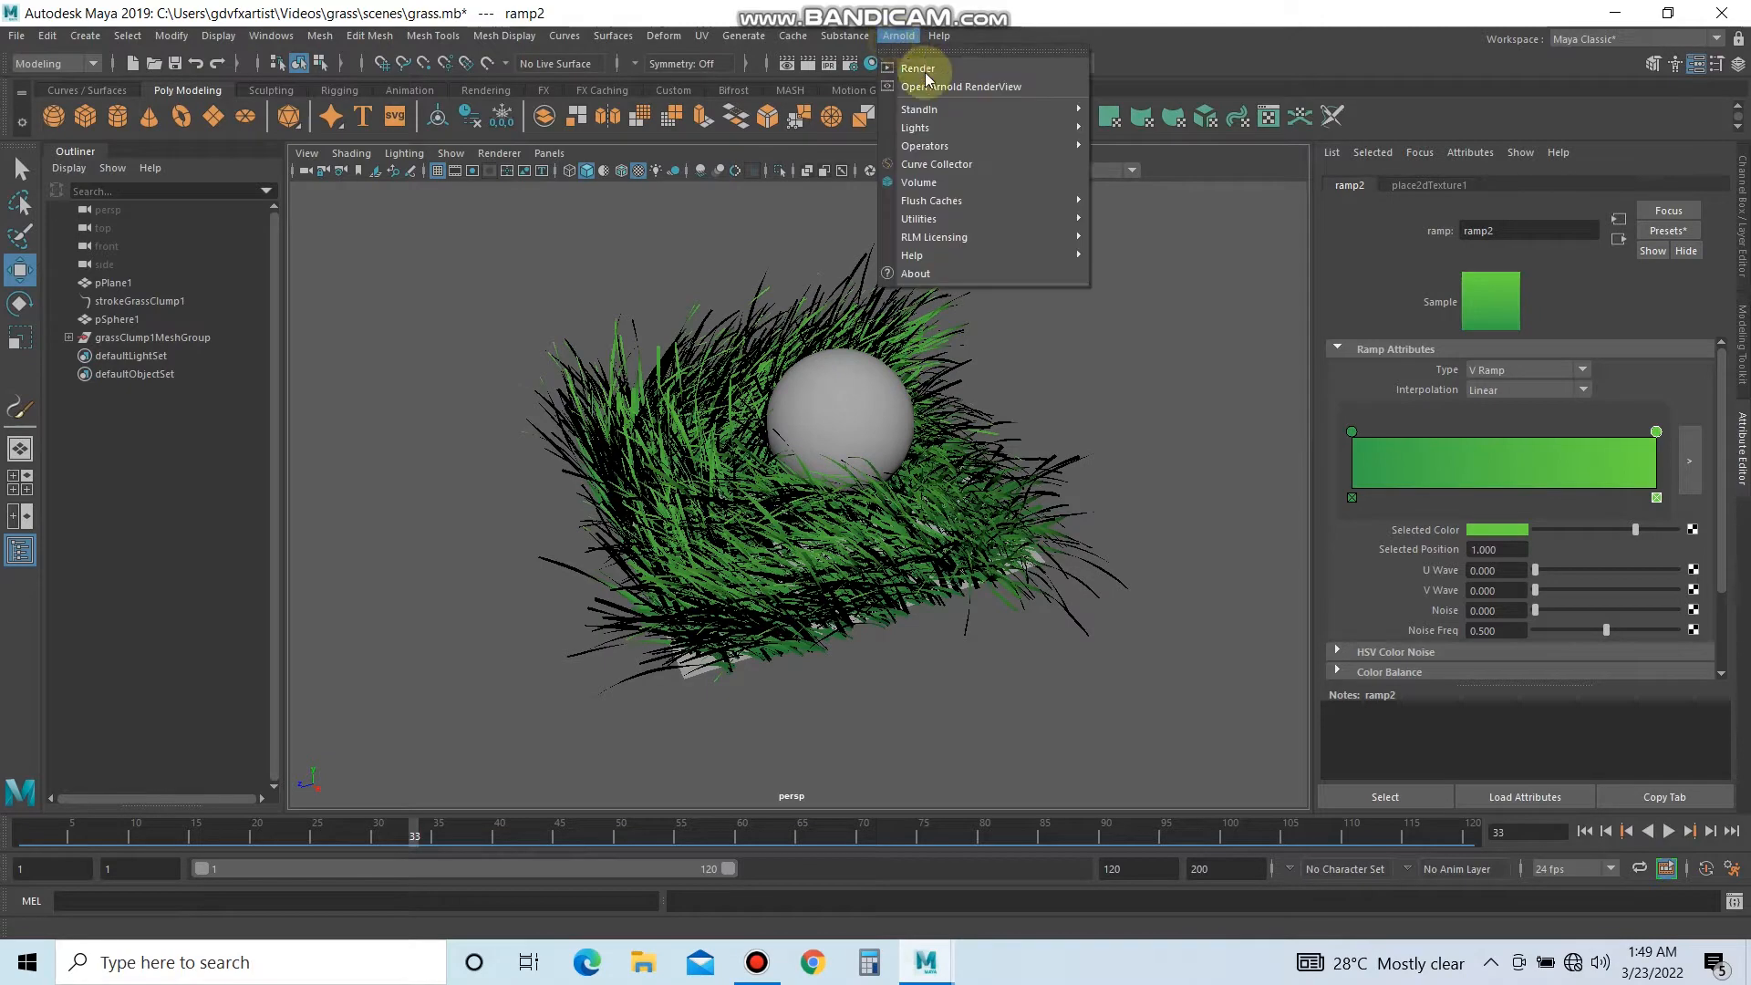
mouse_move(938, 125)
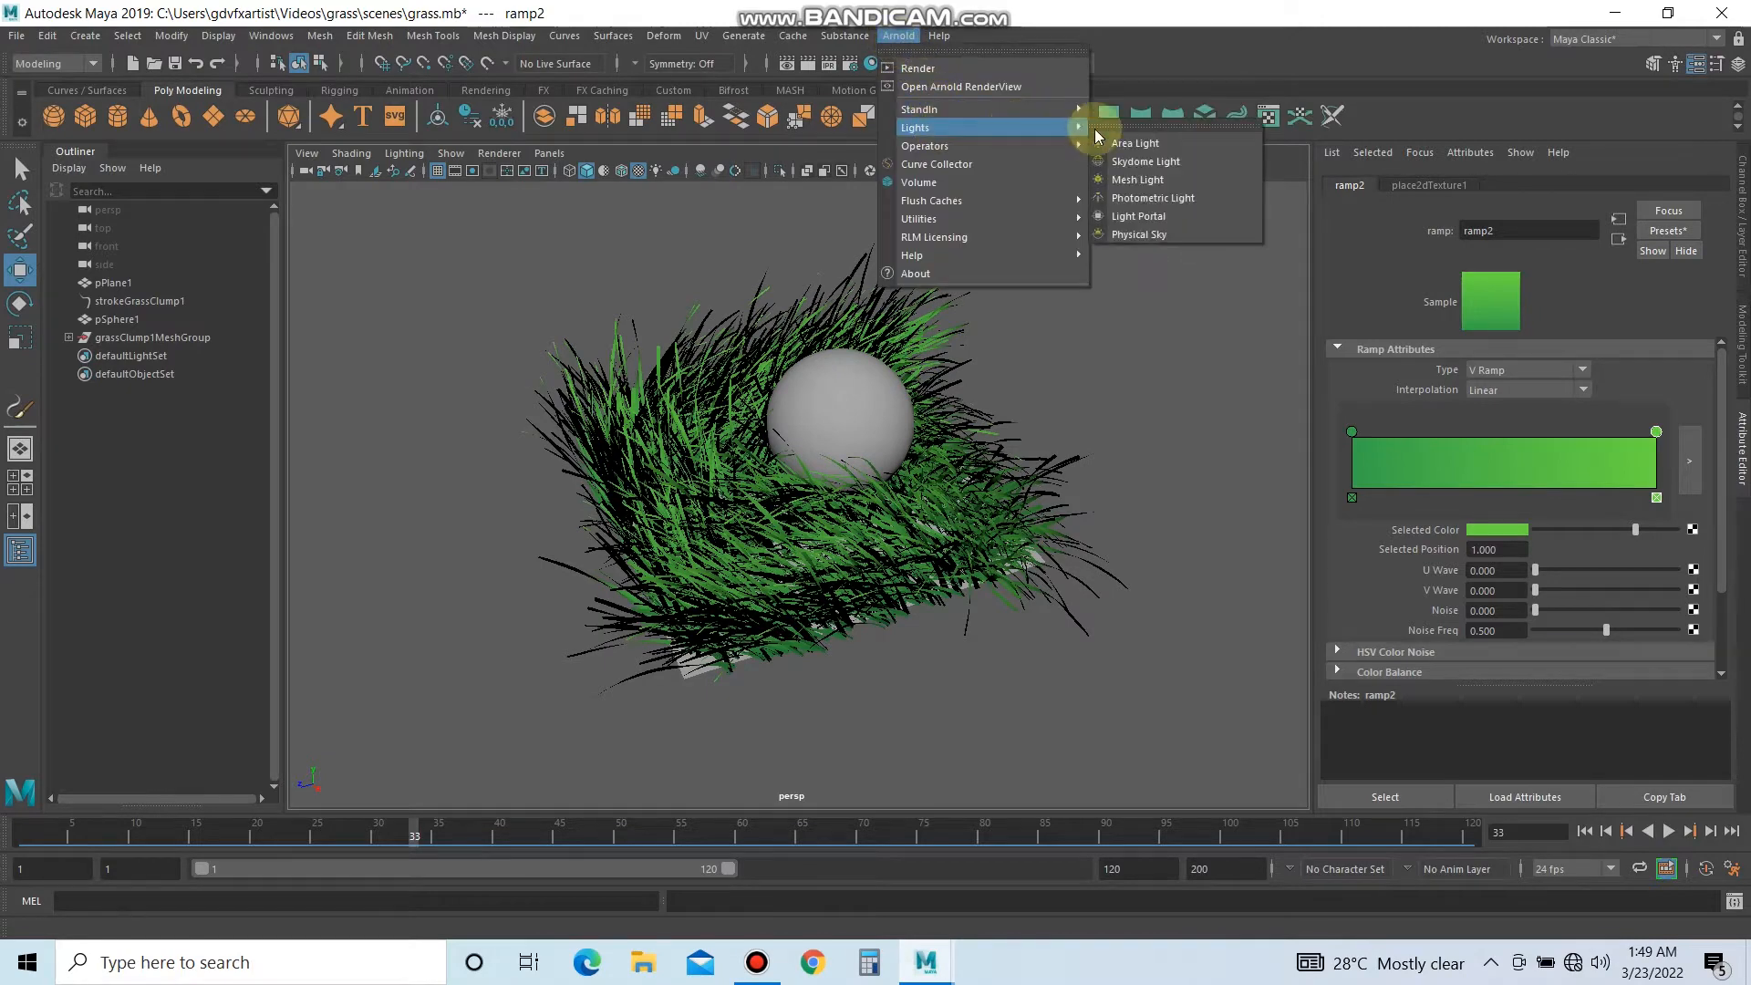
left_click(1167, 163)
Render the perspective view in Arnold RenderView, inspect the green grass around the sphere, and close the render window.
left_click(898, 35)
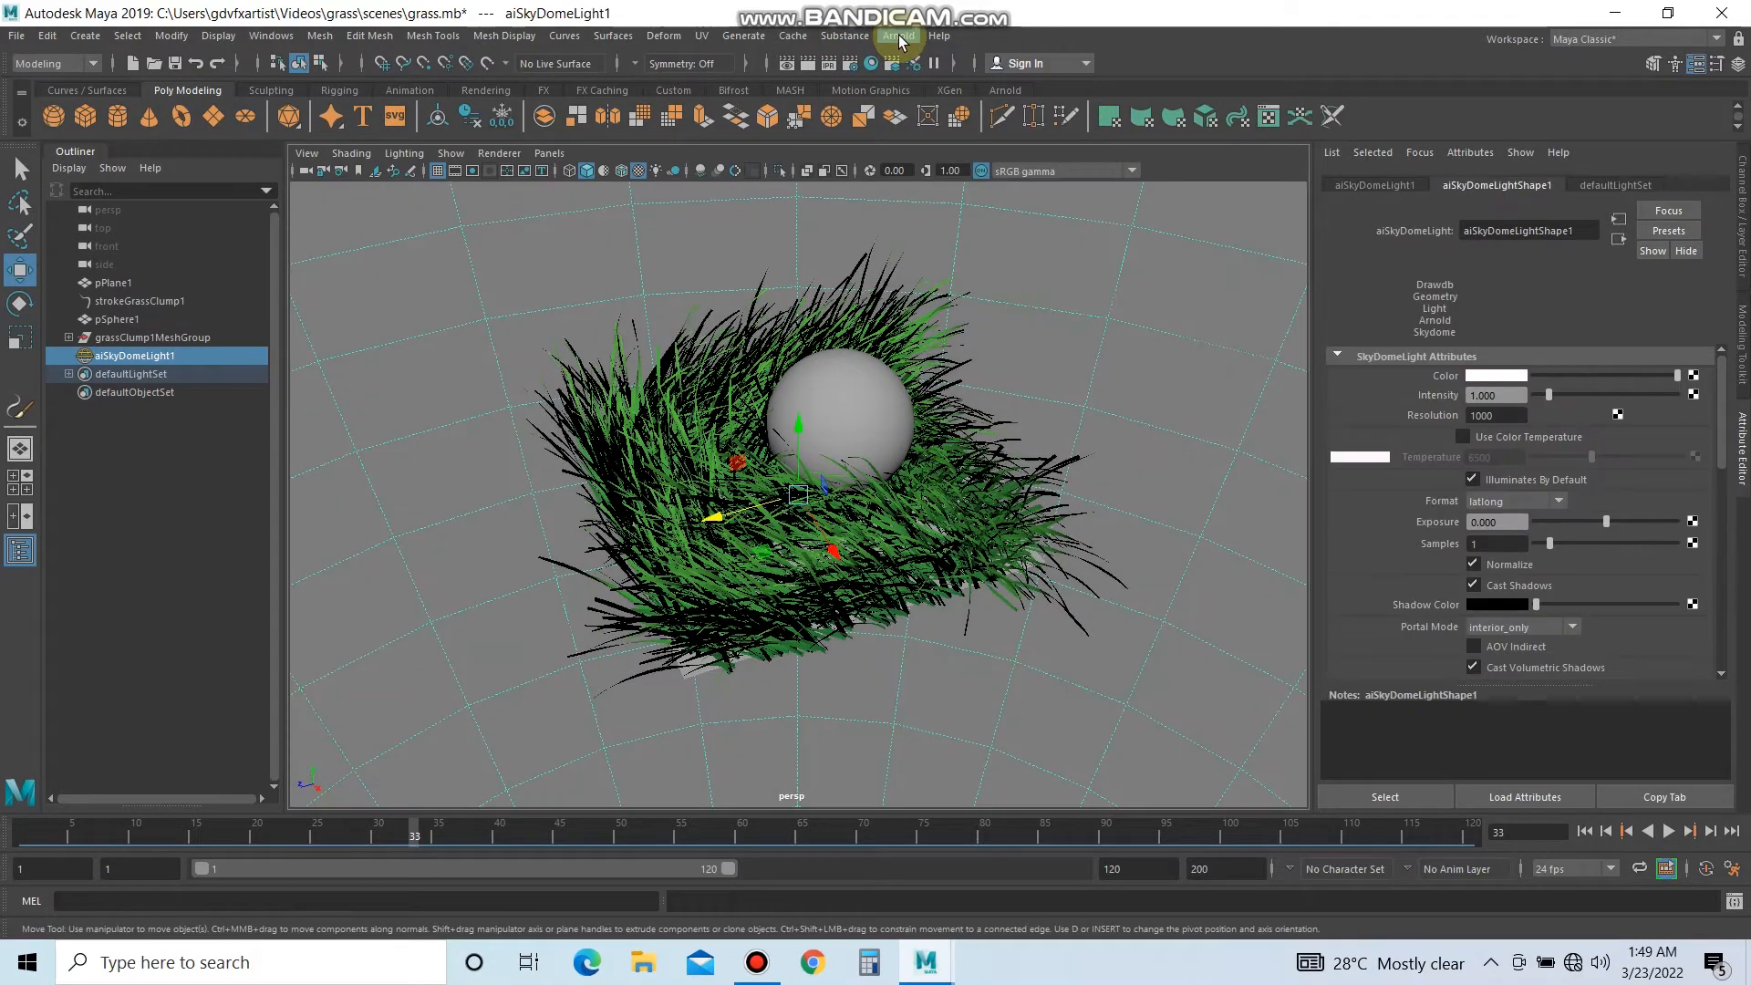
left_click(960, 403)
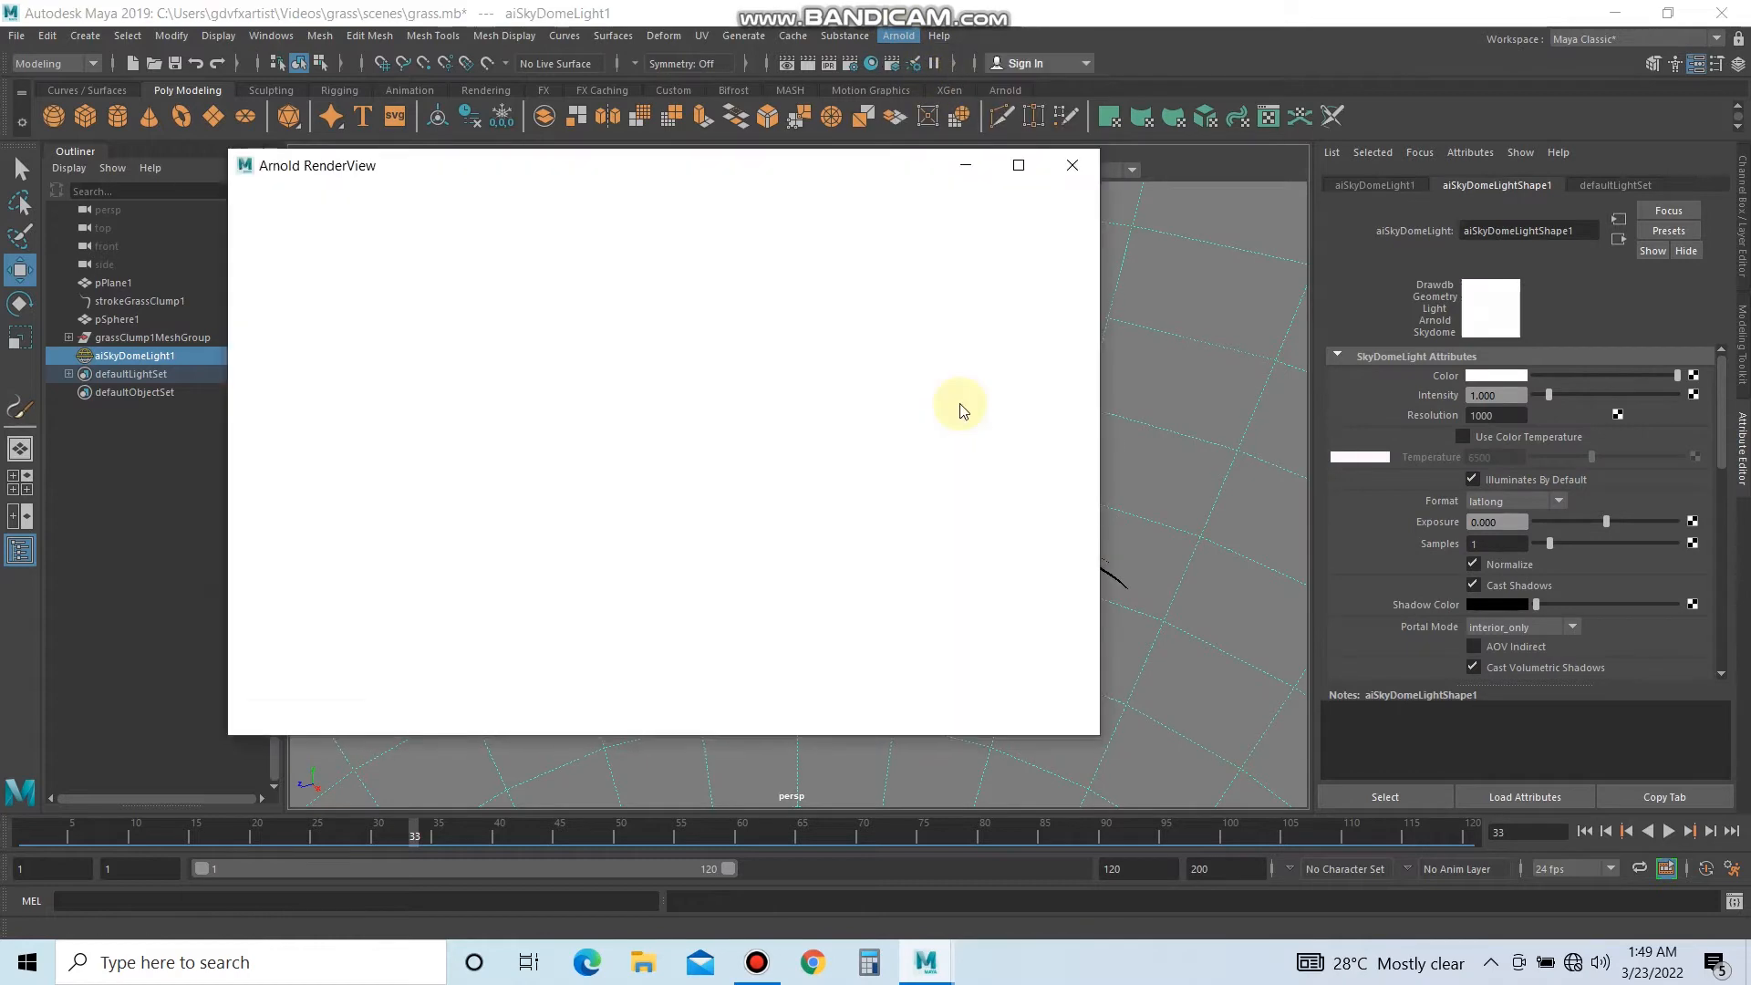
scroll(940, 402, "up", 1)
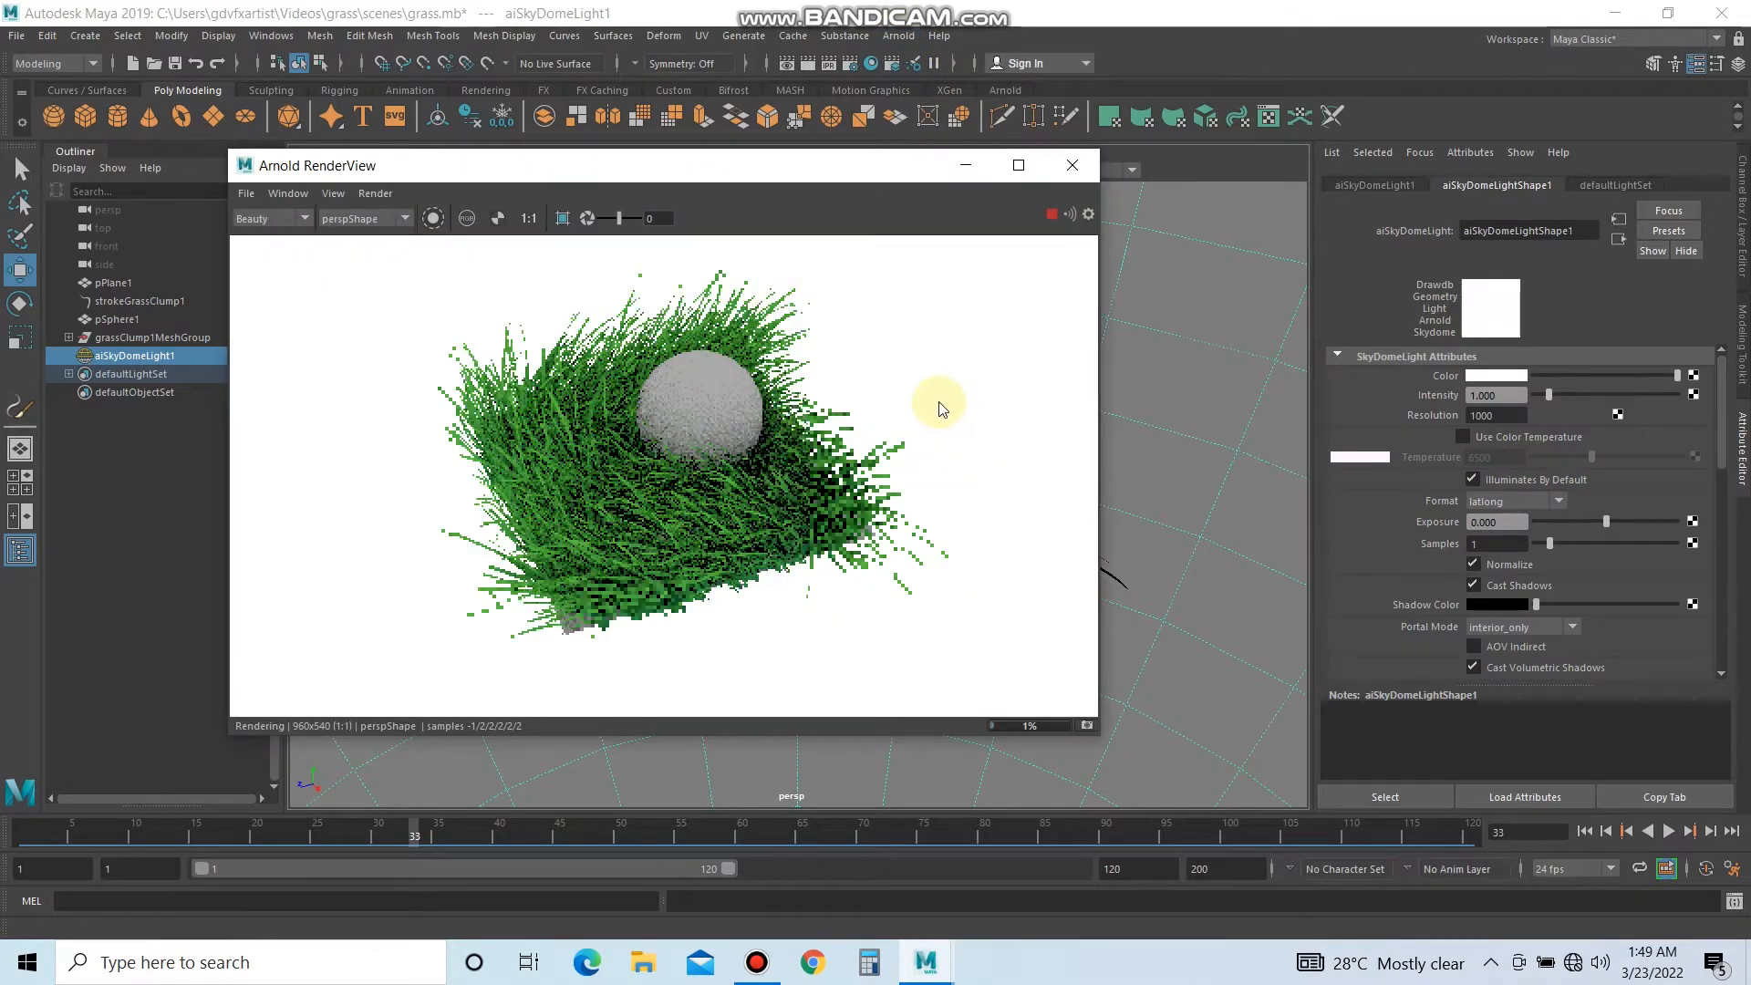
scroll(744, 411, "up", 1)
scroll(582, 463, "down", 1)
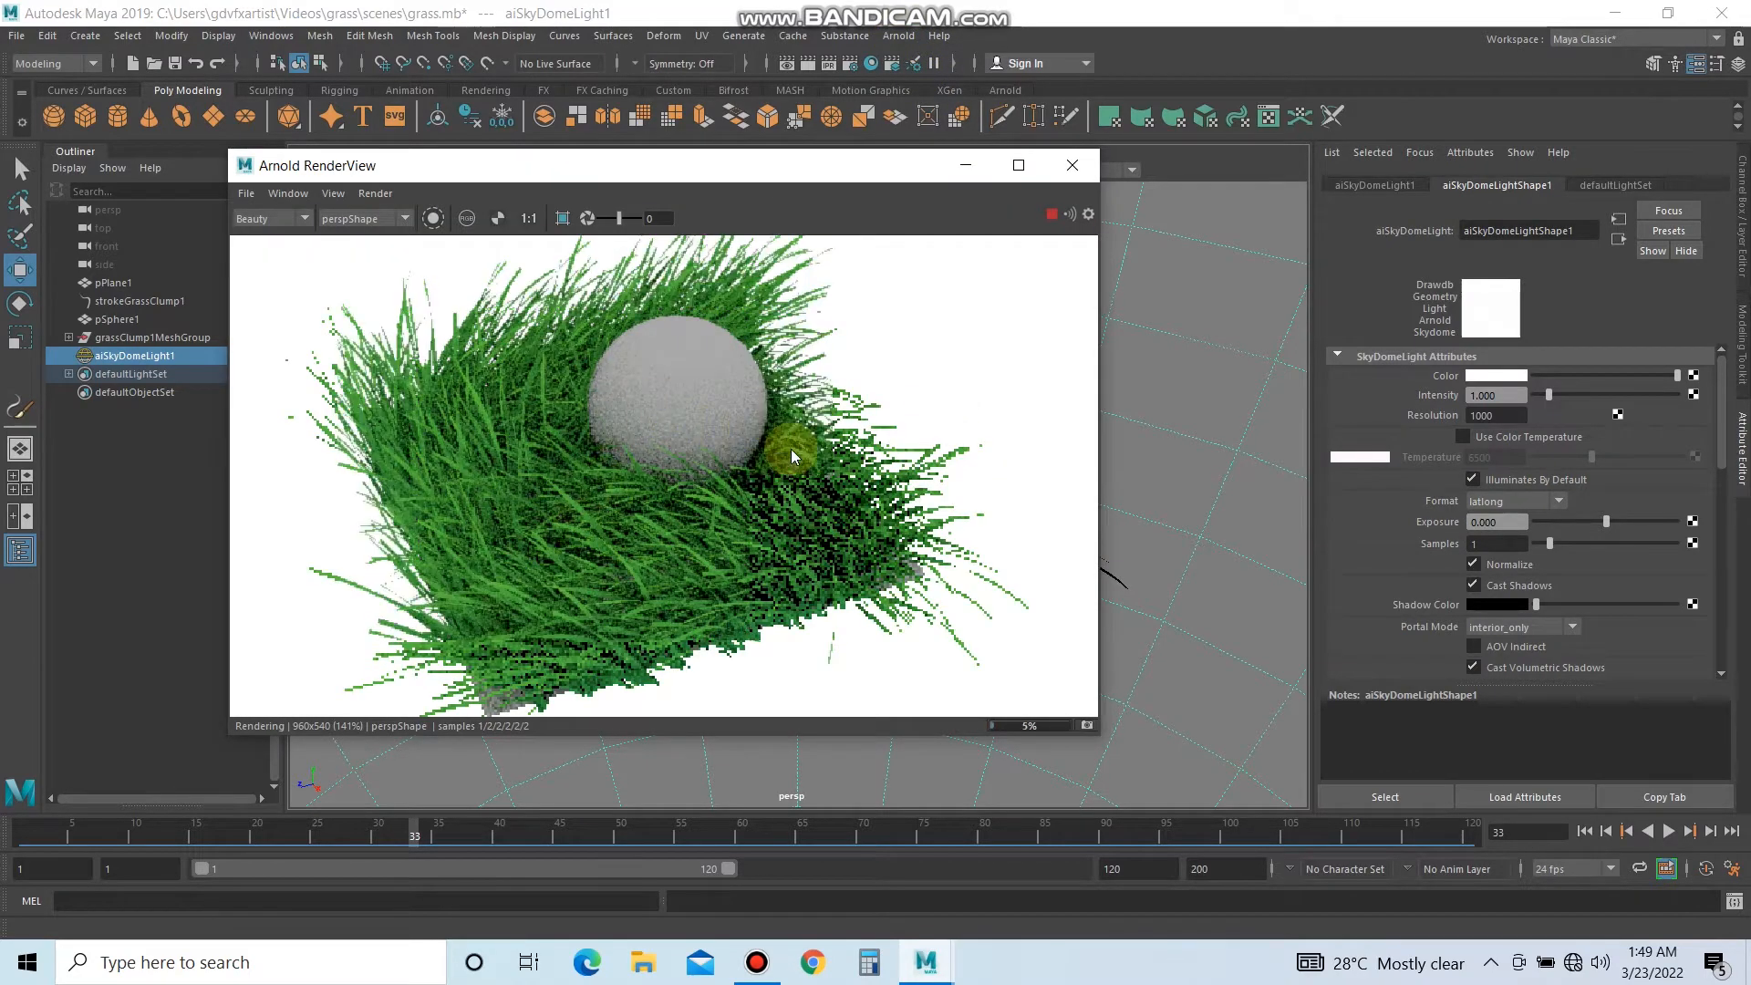
scroll(693, 460, "down", 1)
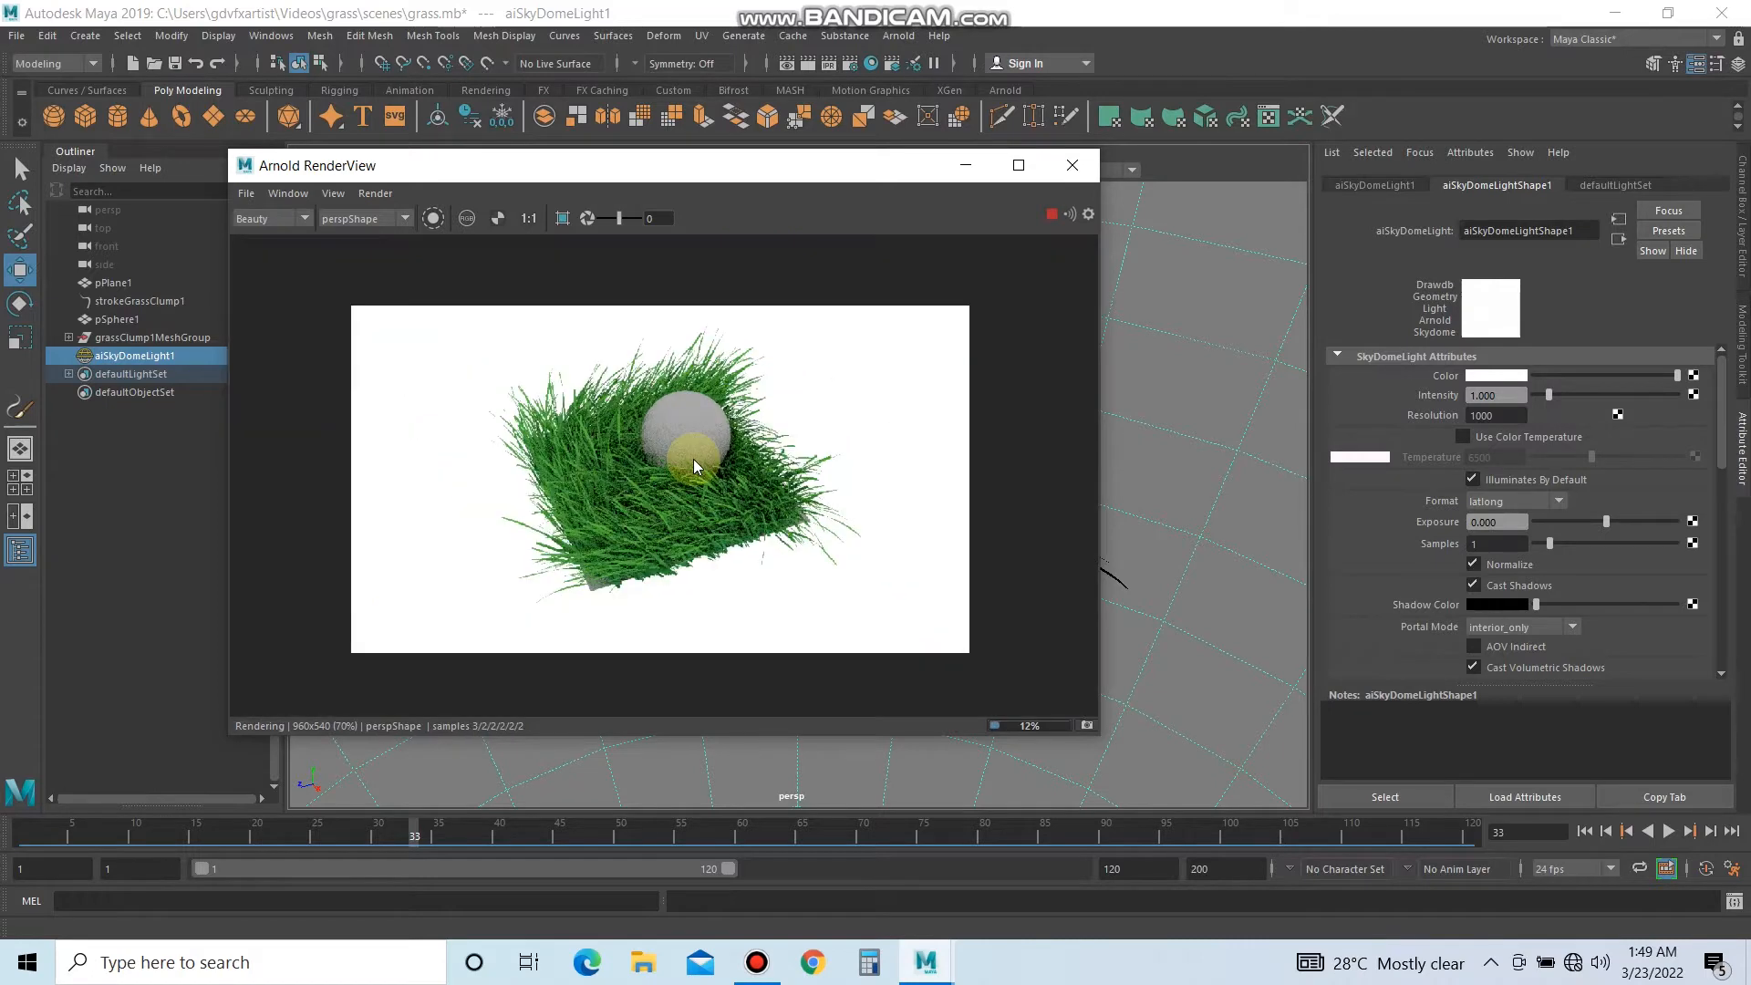
scroll(739, 454, "up", 1)
left_click(1069, 170)
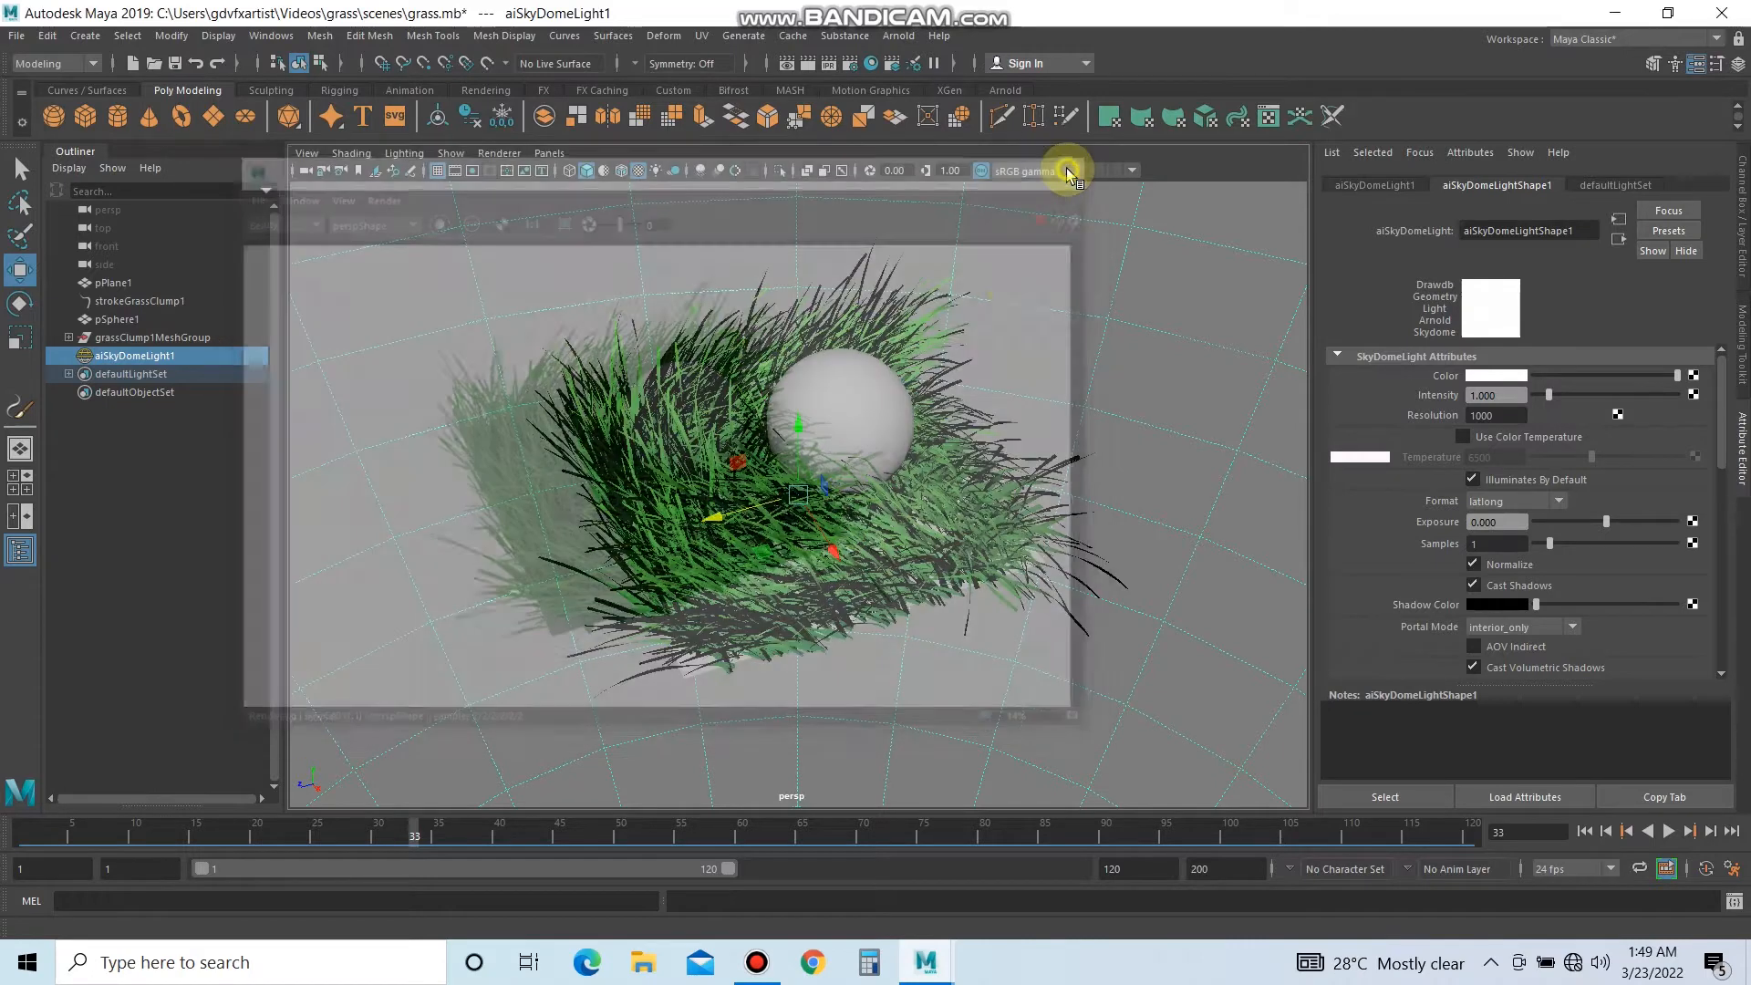
Delete the plane, grass stroke, sphere, grass mesh group and skydome light from the scene.
left_click(112, 302, "shift")
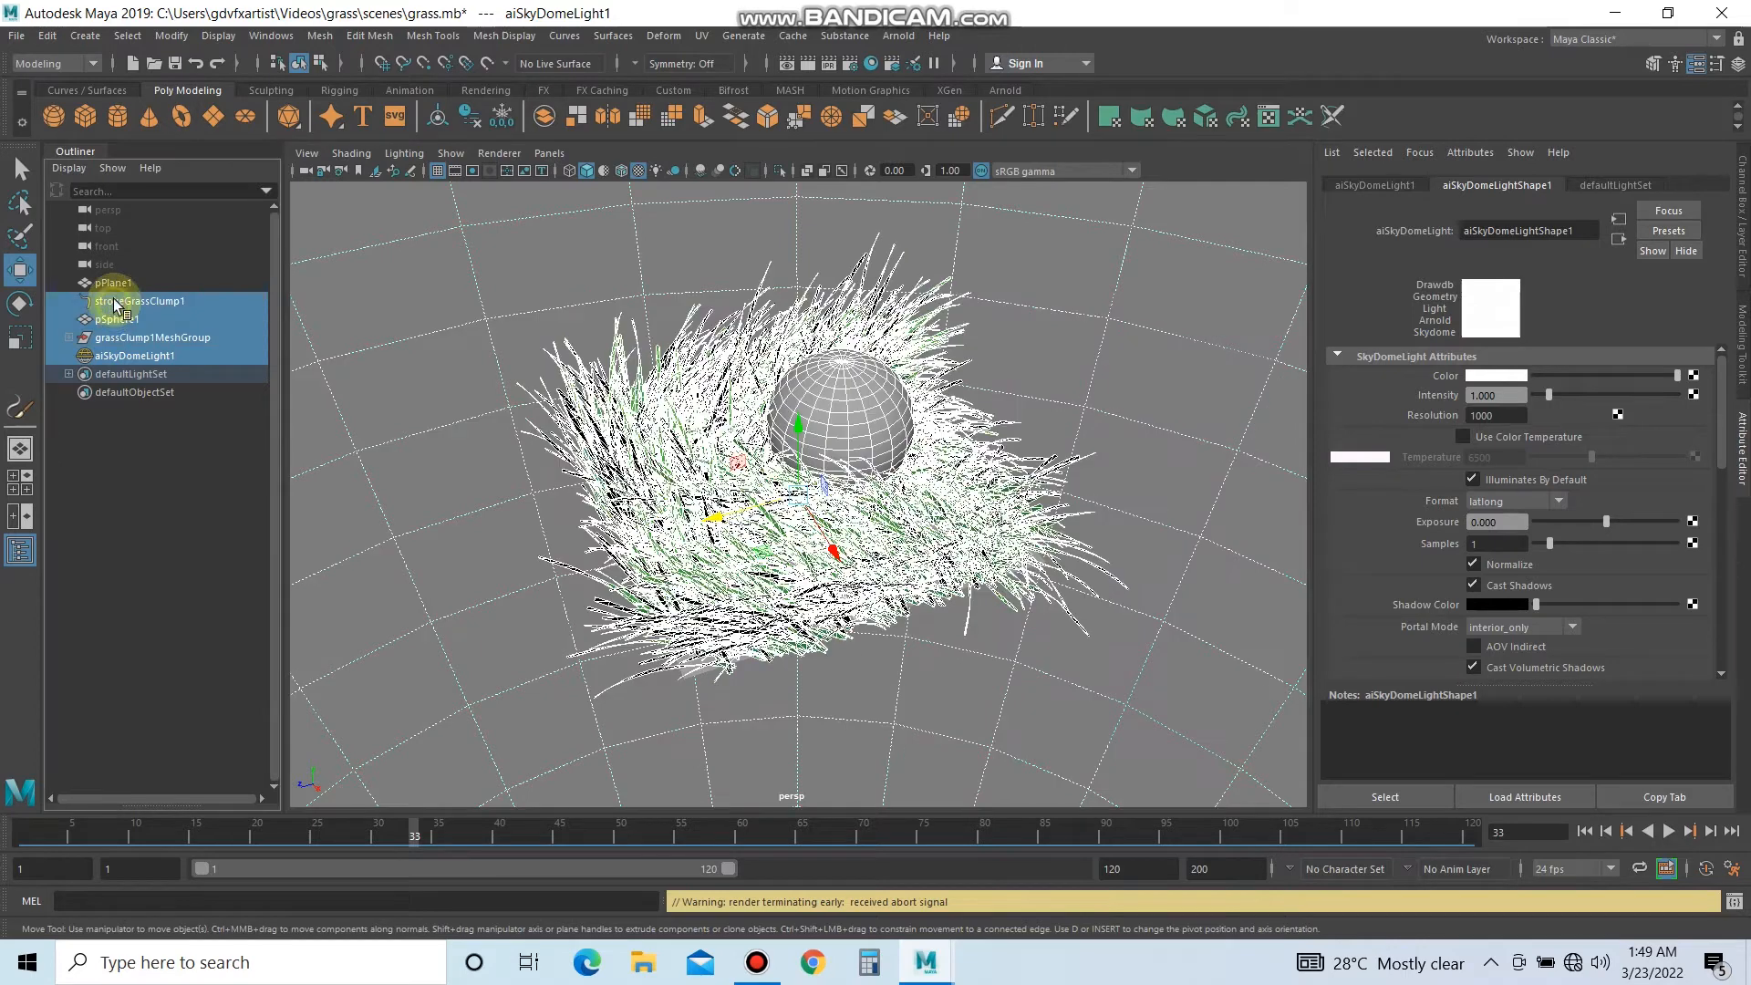
left_click(119, 286, "shift")
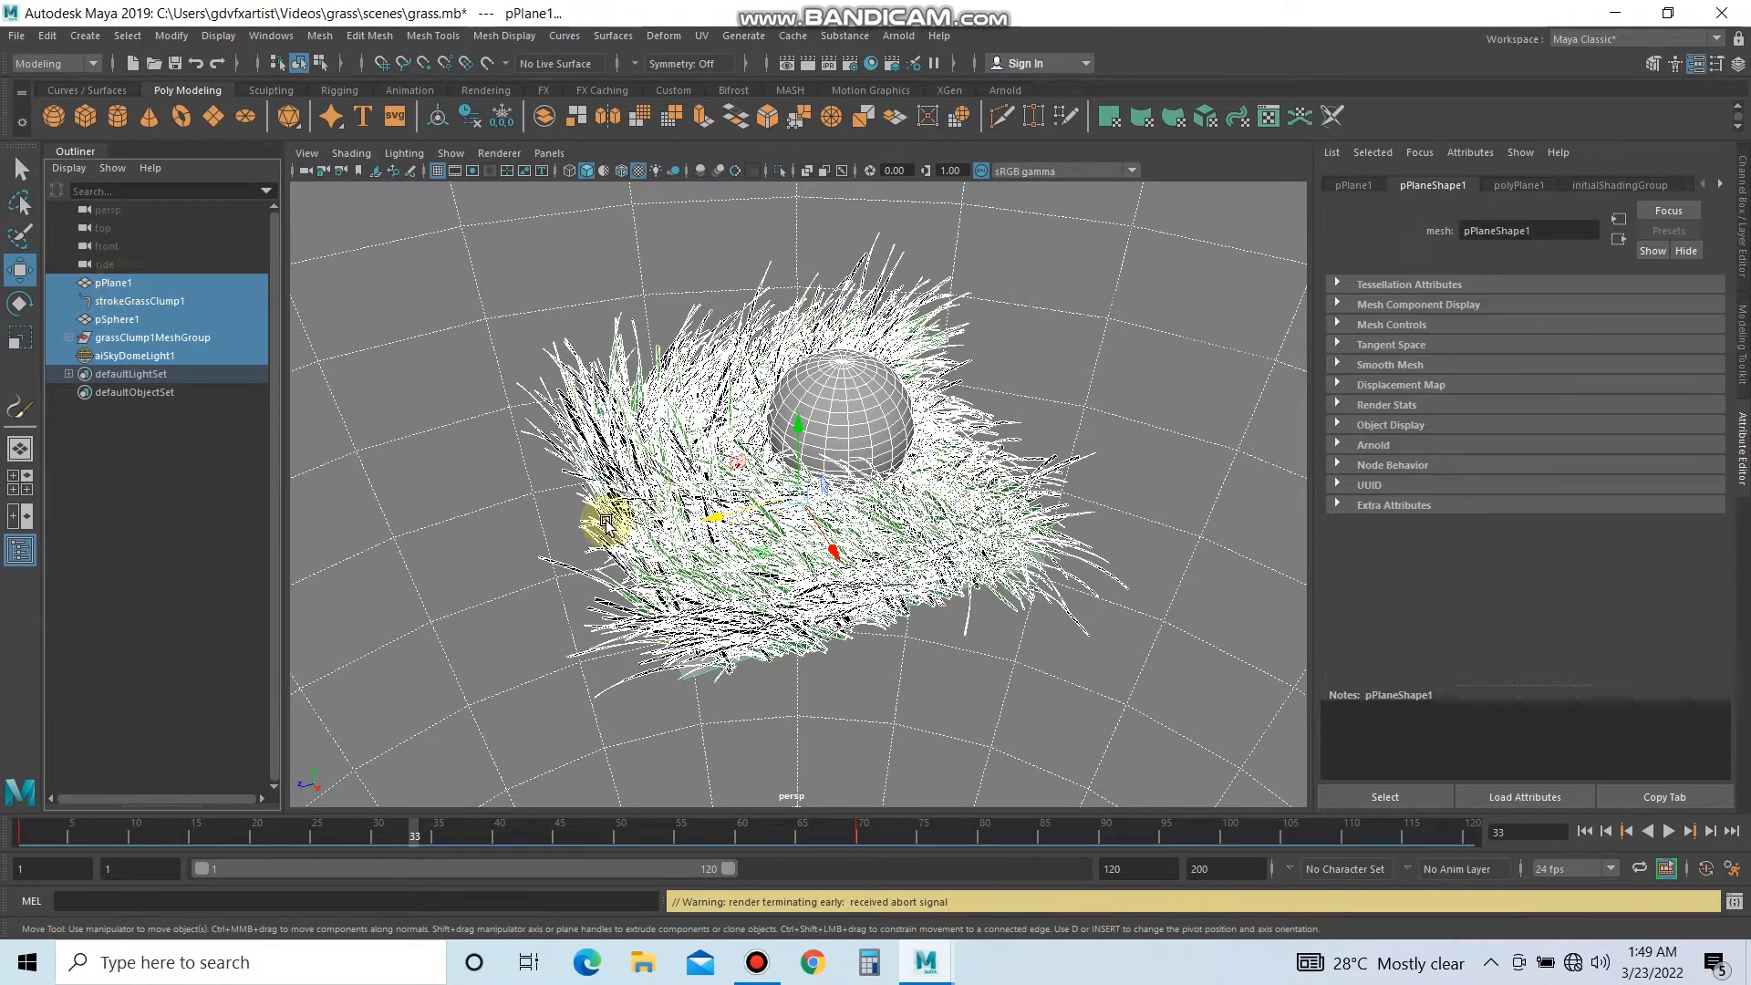
key("Delete")
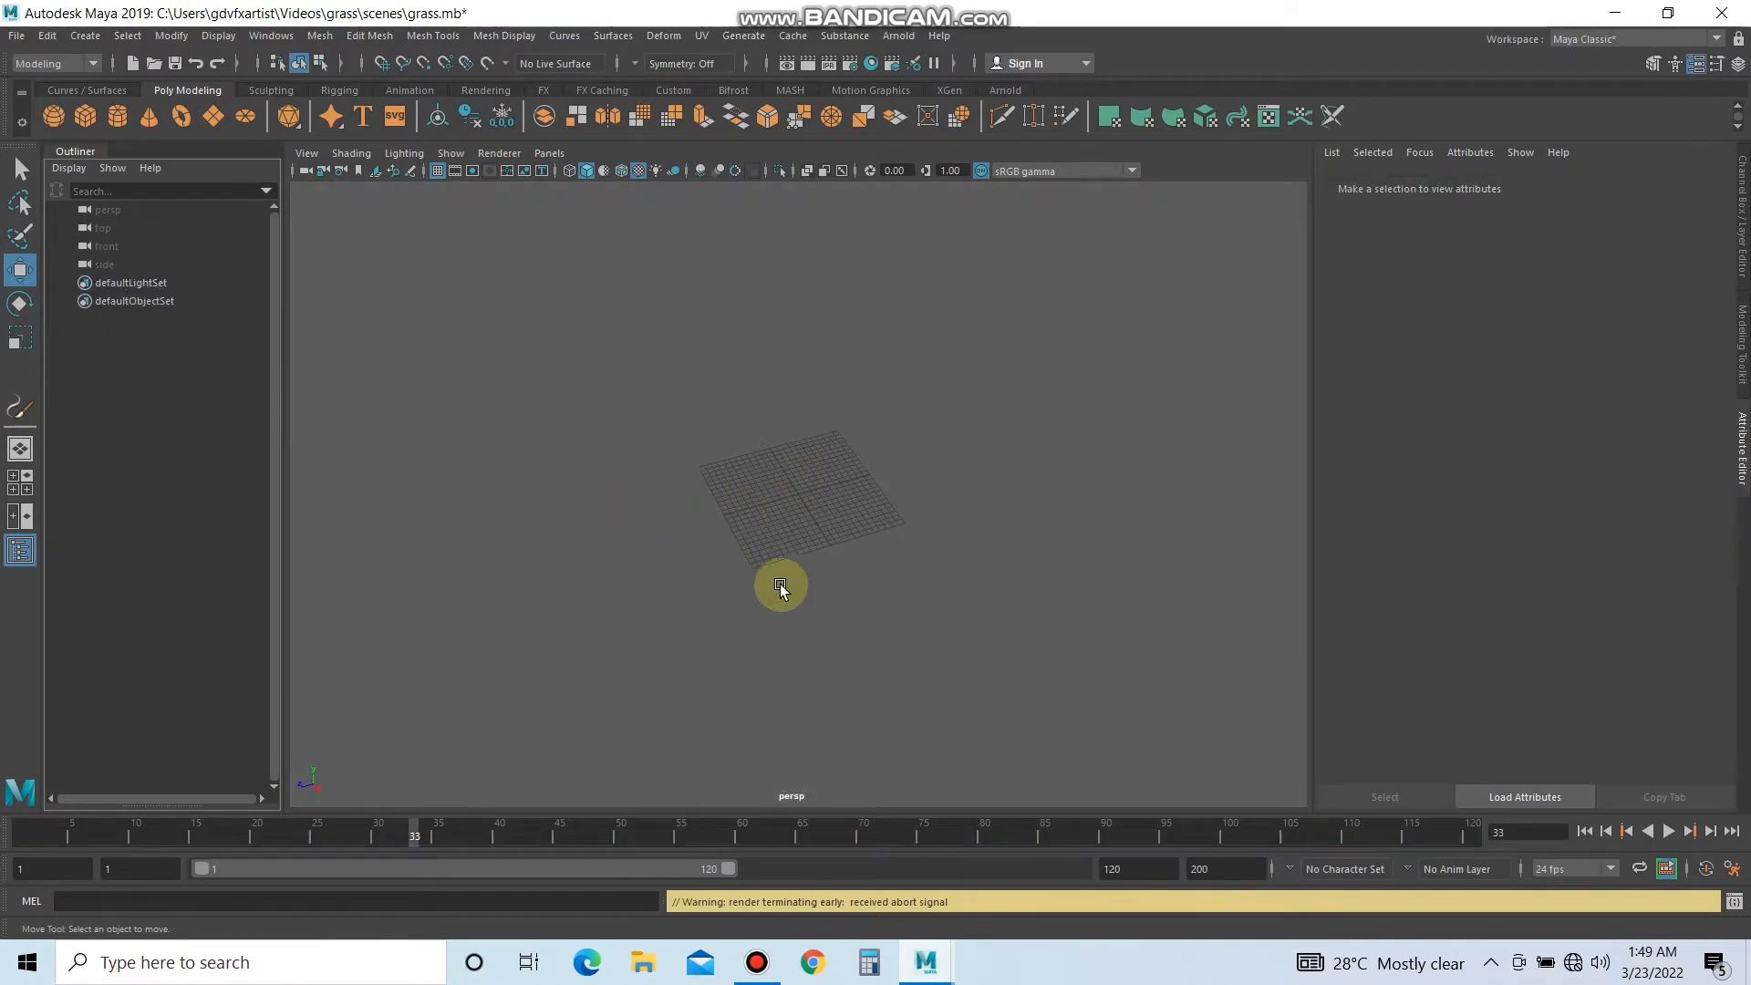
Create a polygon plane at the grid center and scale it up uniformly until it extends beyond the grid.
scroll(790, 484, "up", 5)
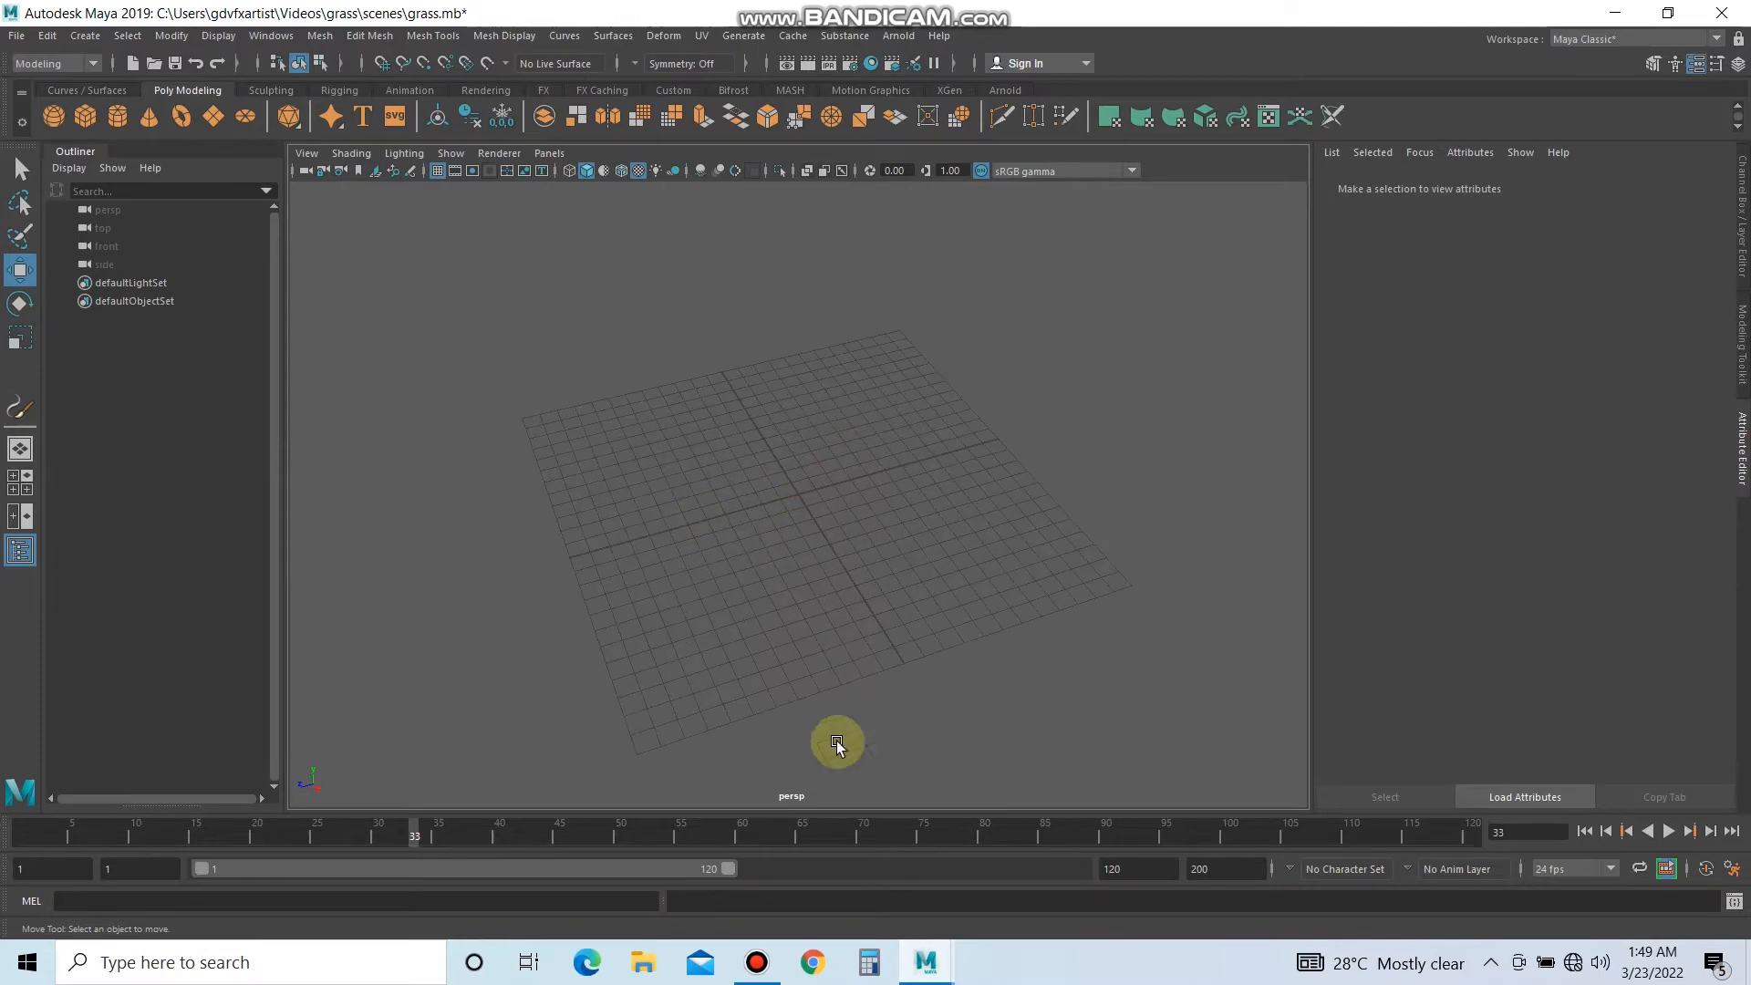
left_click(225, 119)
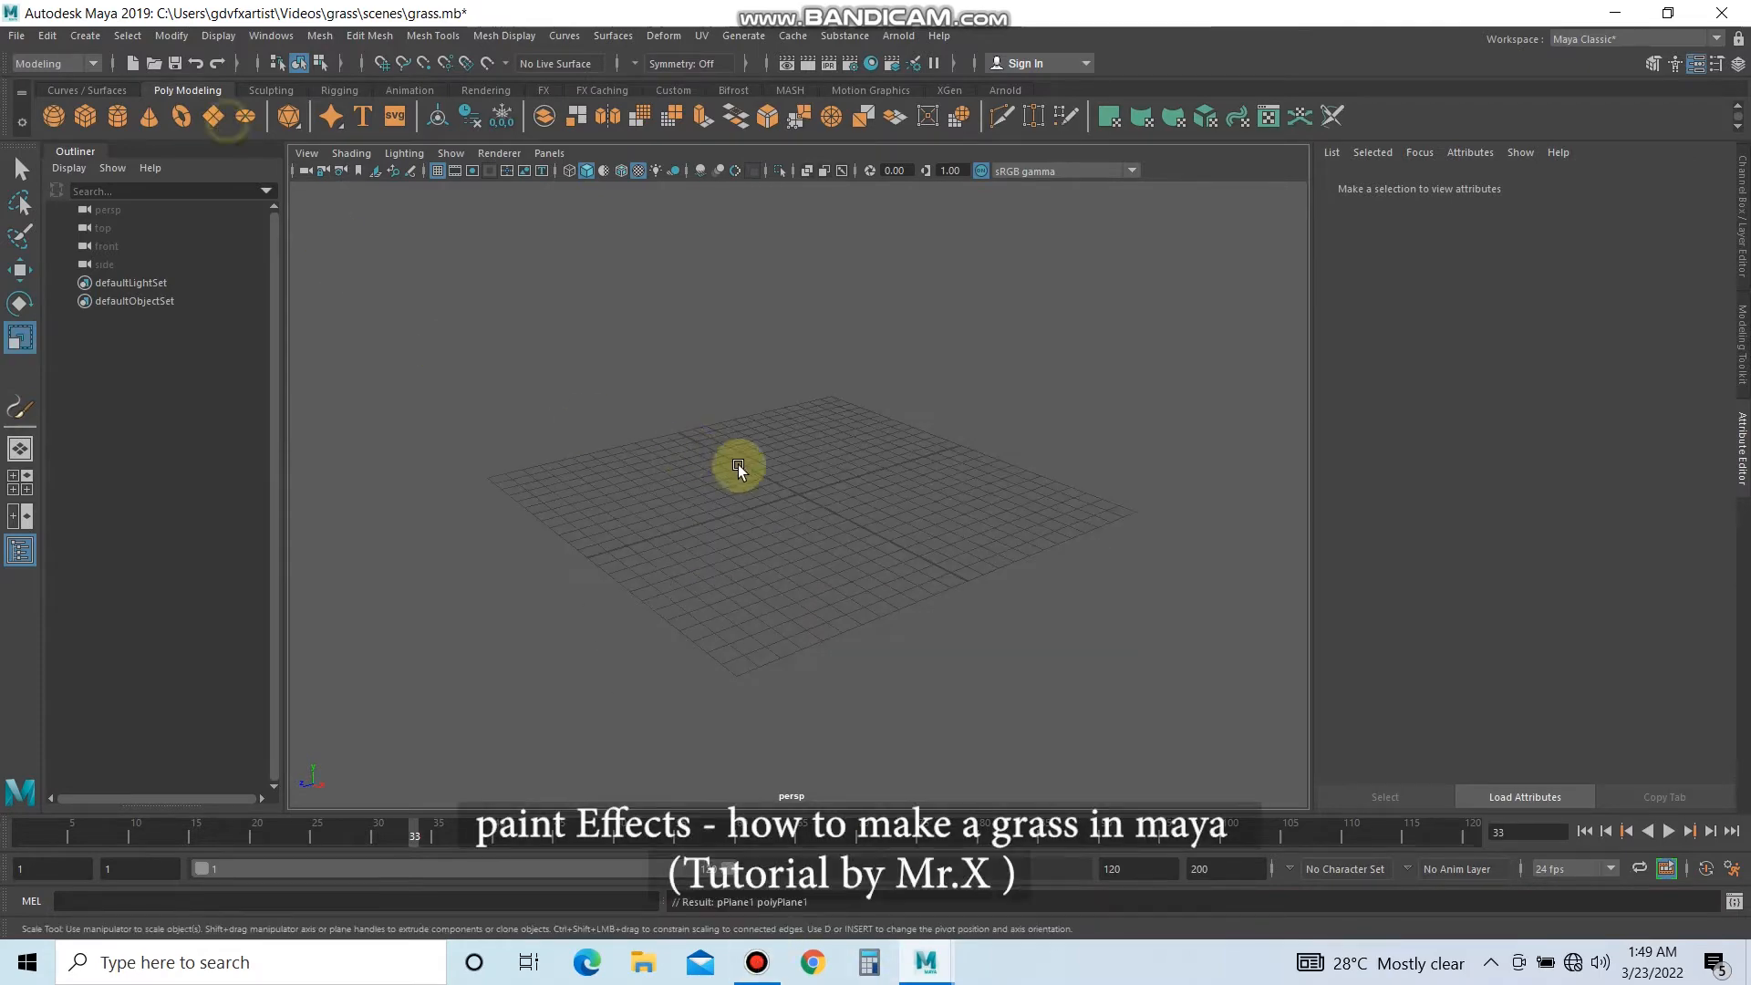
left_click(737, 463)
key("r")
left_click_drag(806, 496, 1305, 467)
left_click_drag(1082, 417, 1077, 441, "alt")
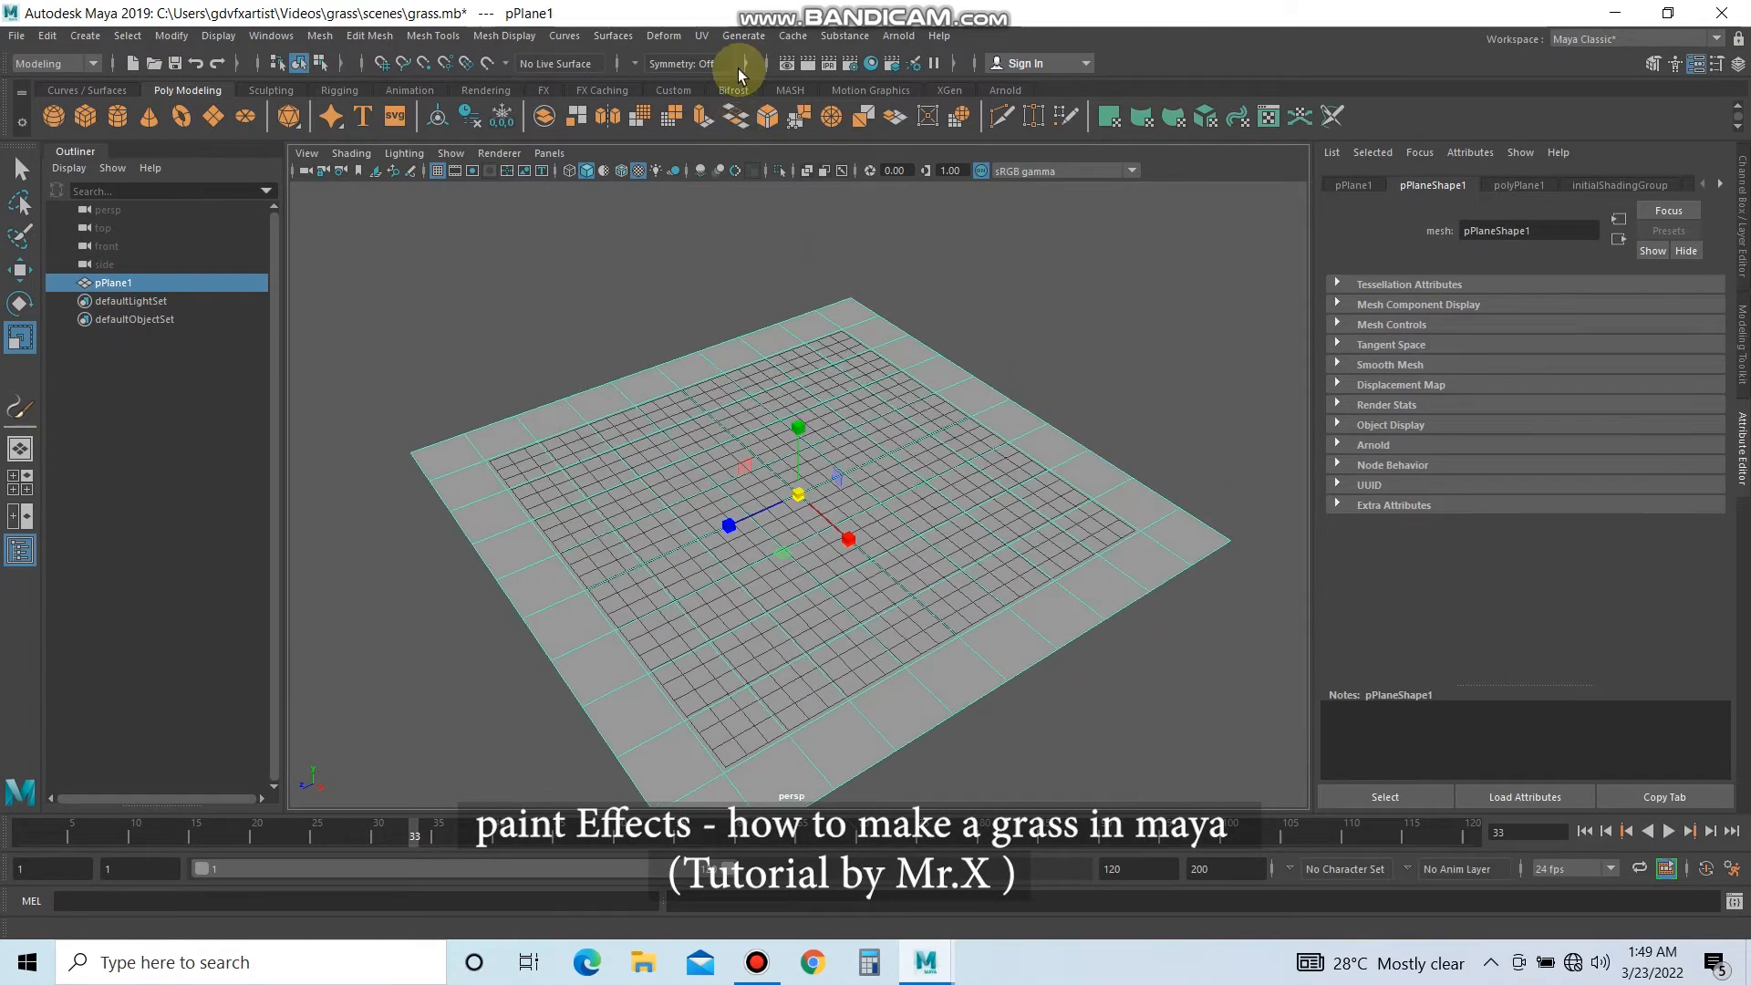
Make the plane paintable and open the Paint Effects brush library with Get Brush.
left_click(753, 38)
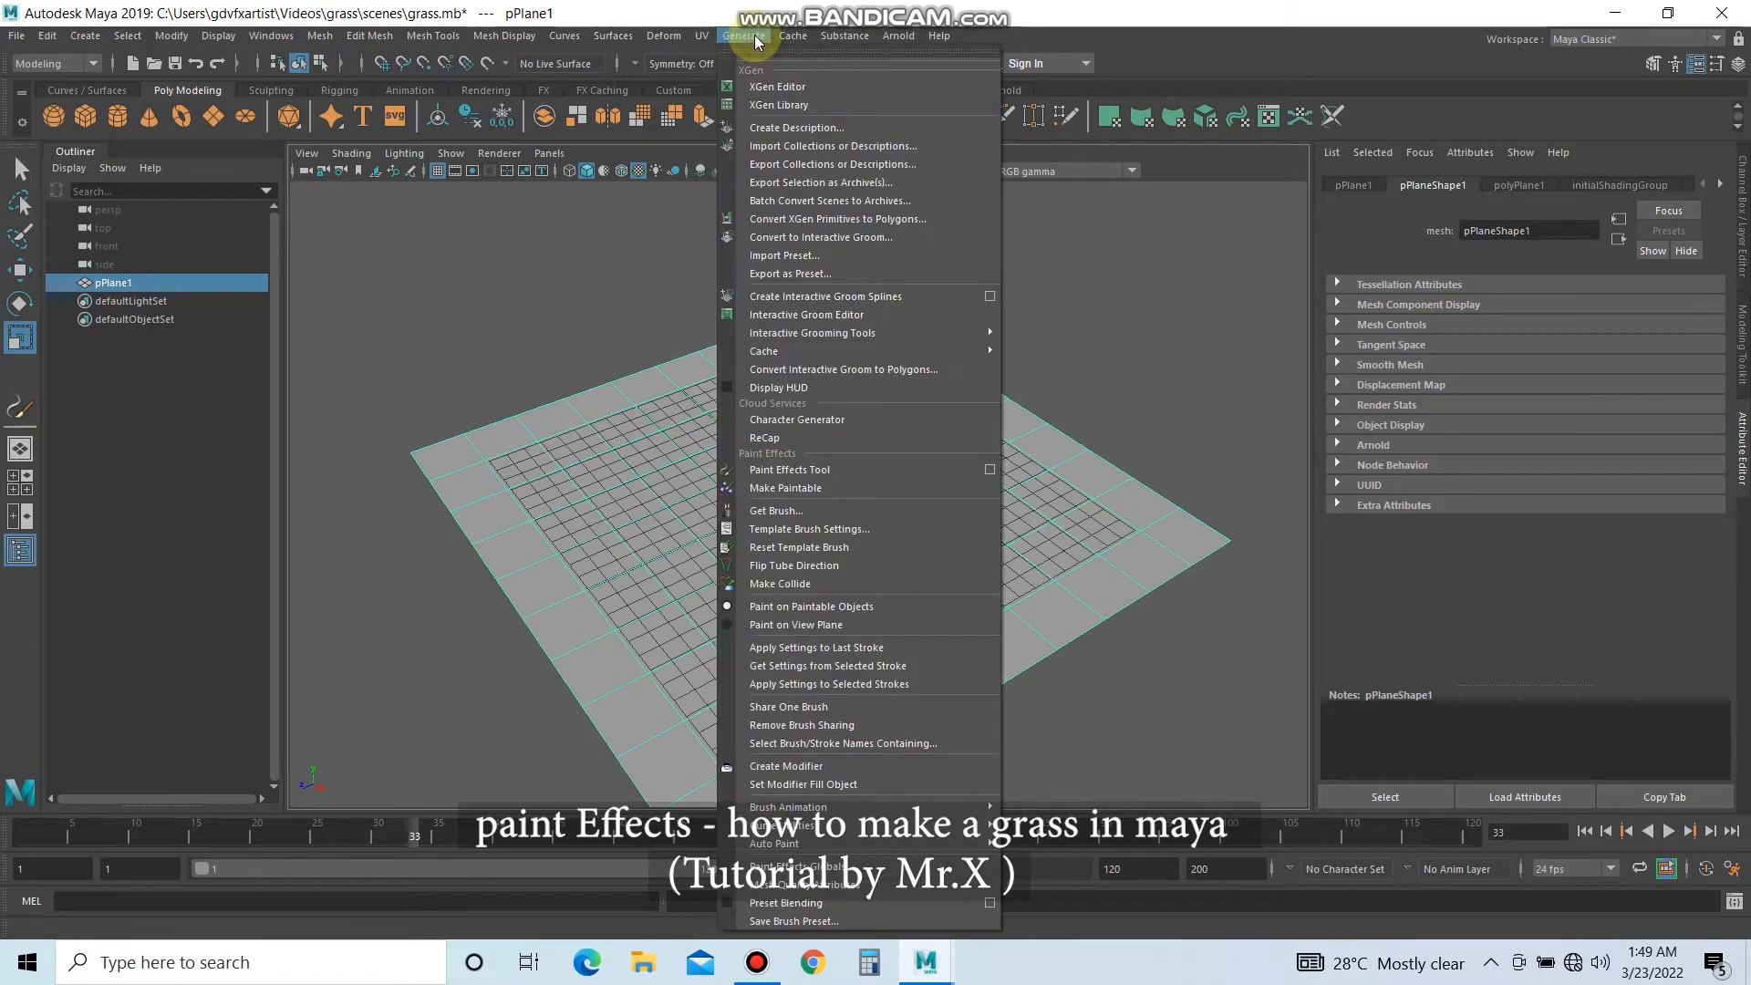
left_click(828, 491)
left_click(748, 38)
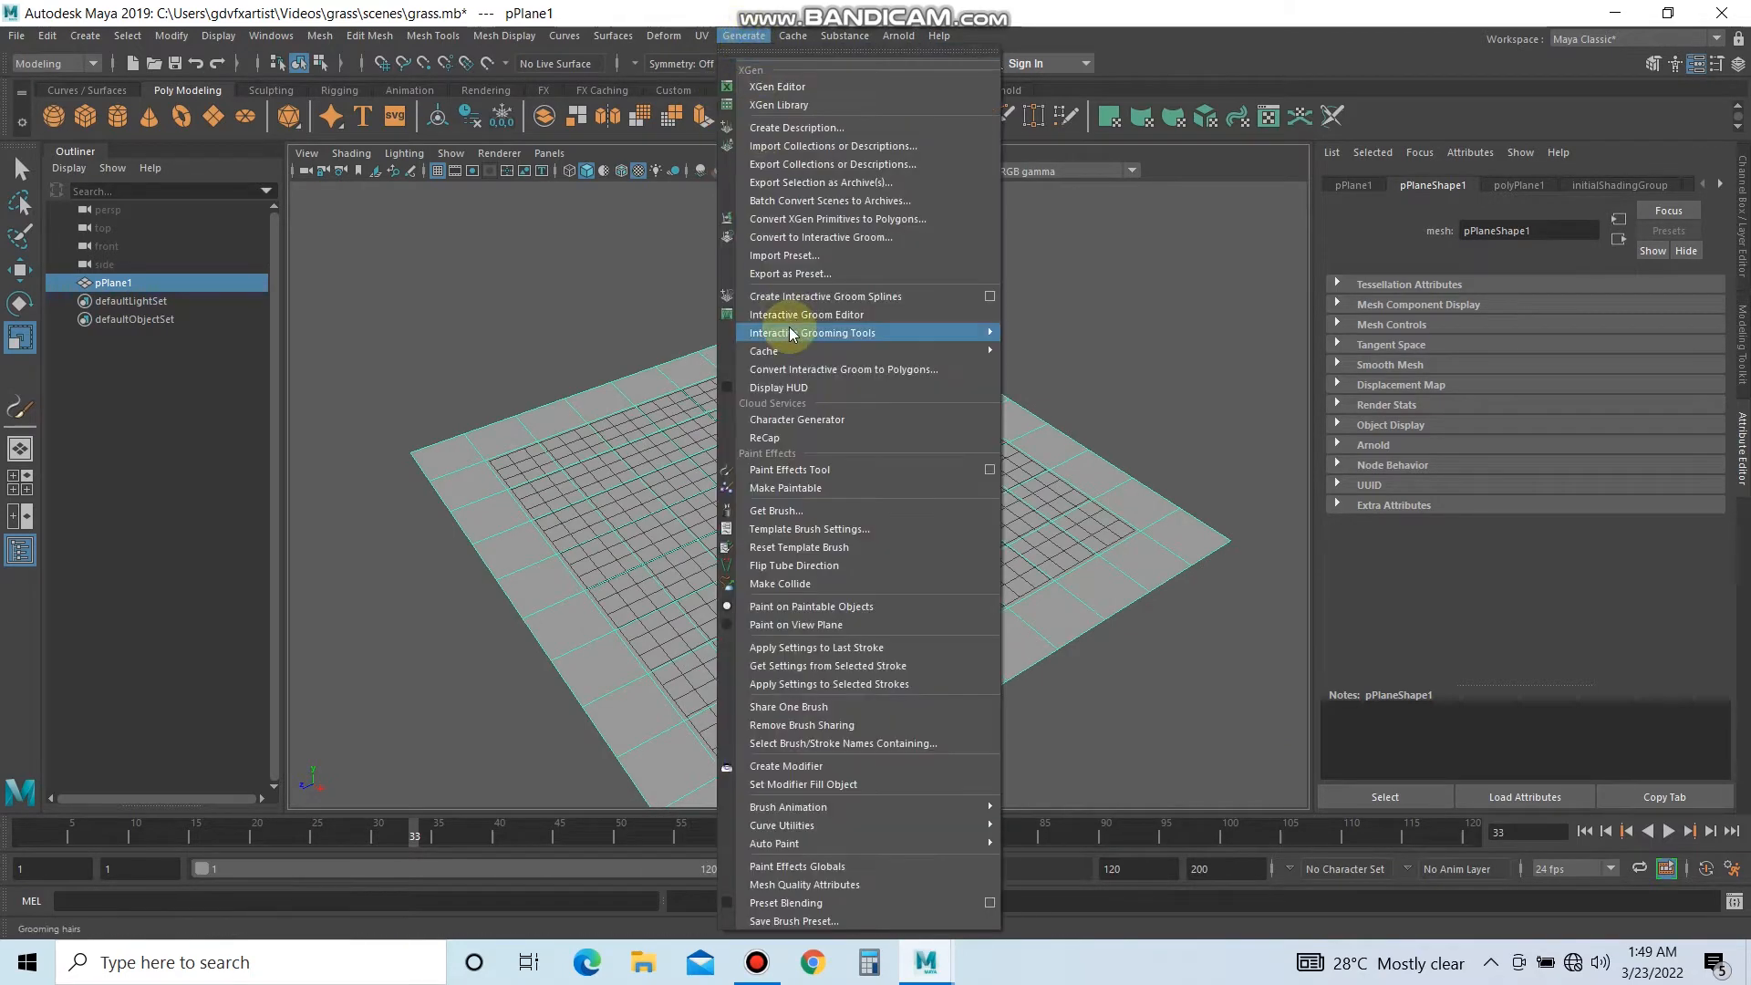
left_click(816, 510)
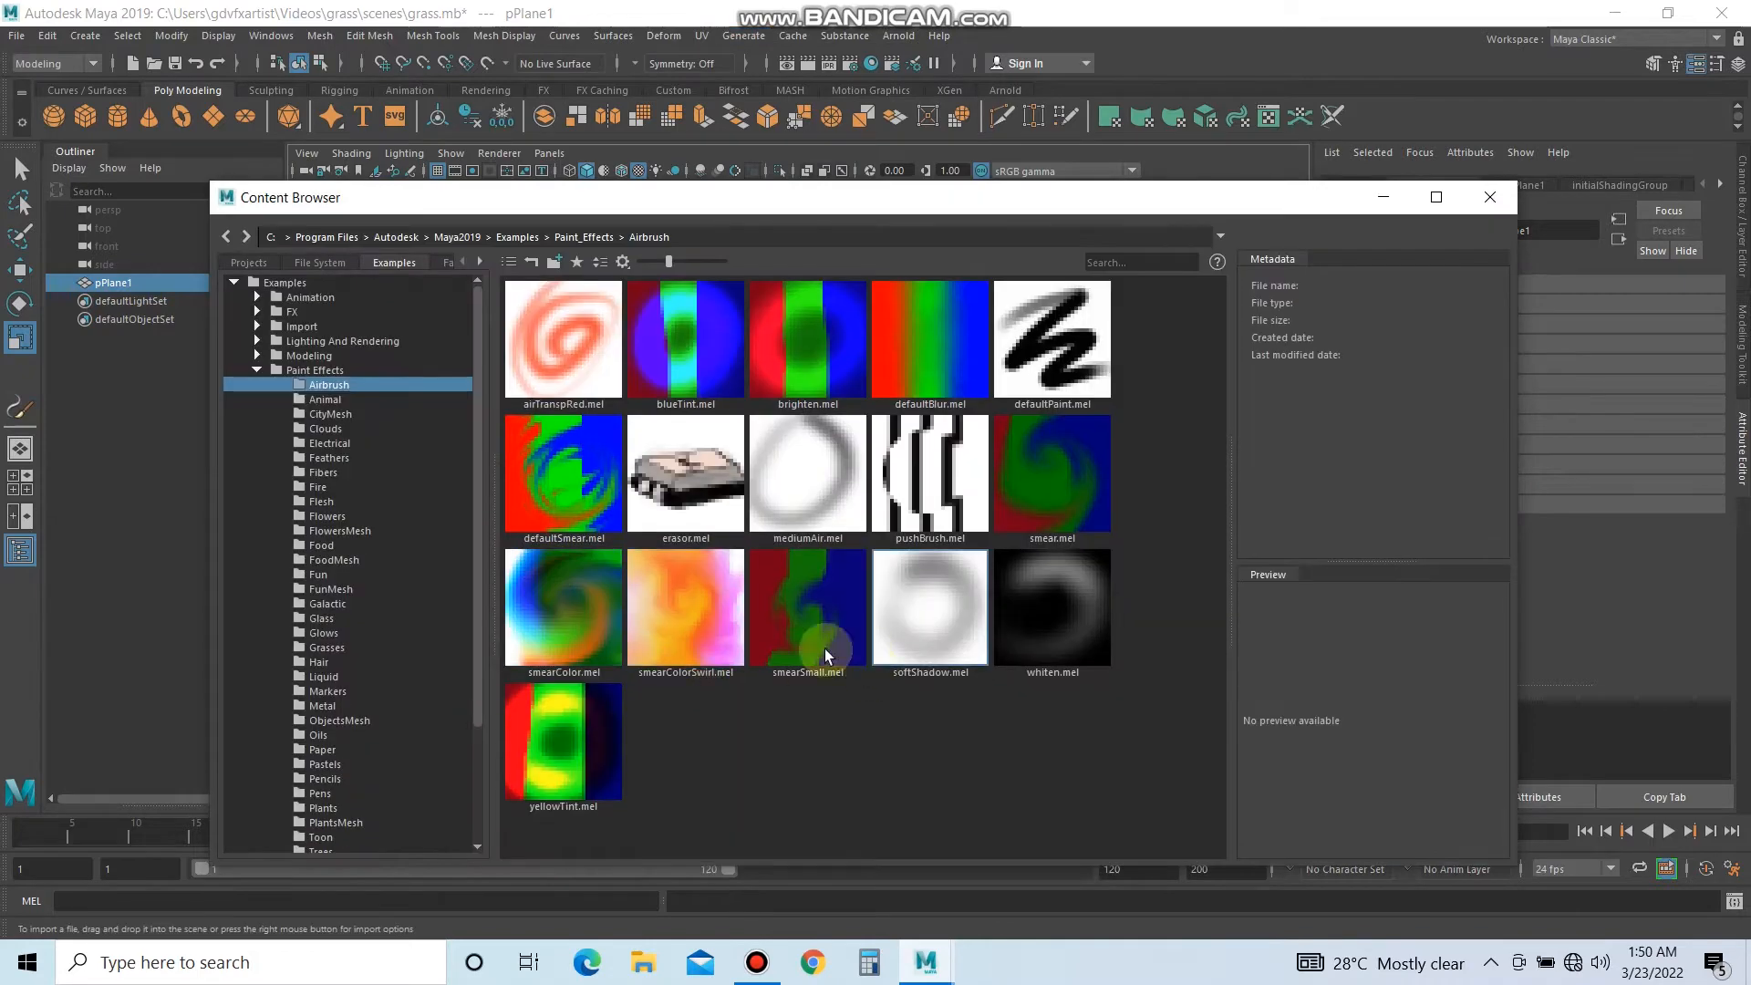
Choose the grassWindWide brush from the Paint Effects Grasses library and close the Content Browser.
left_click(327, 648)
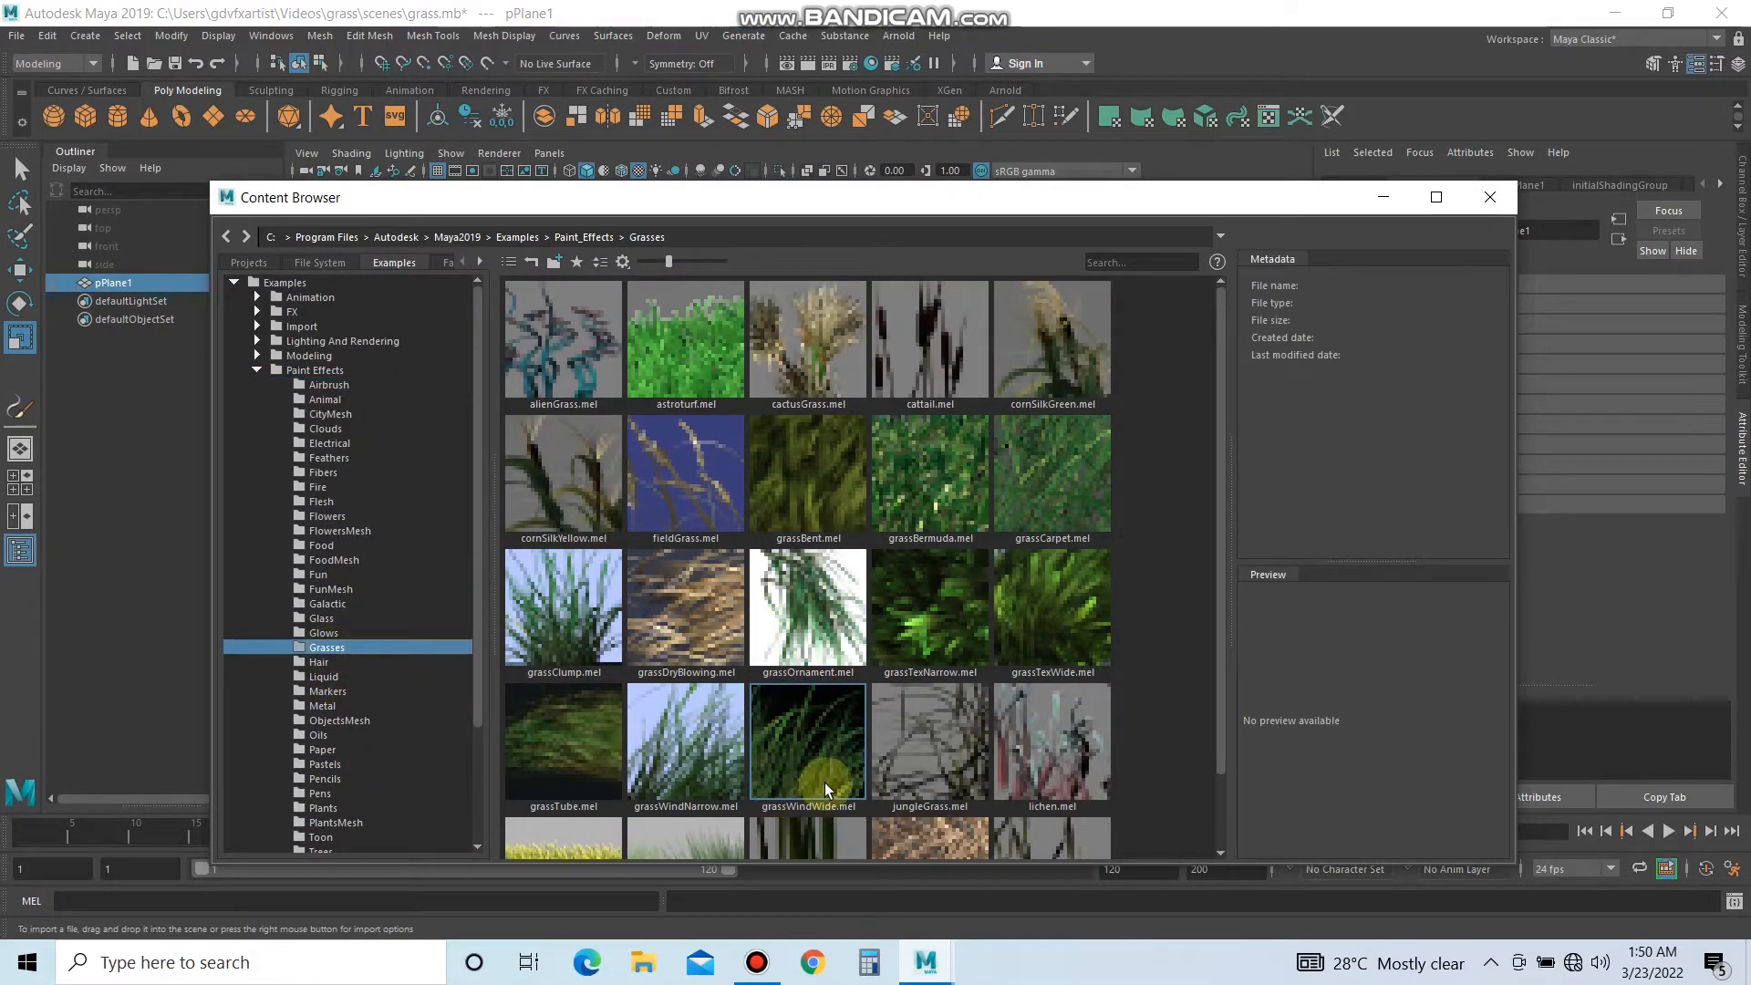
left_click(774, 808)
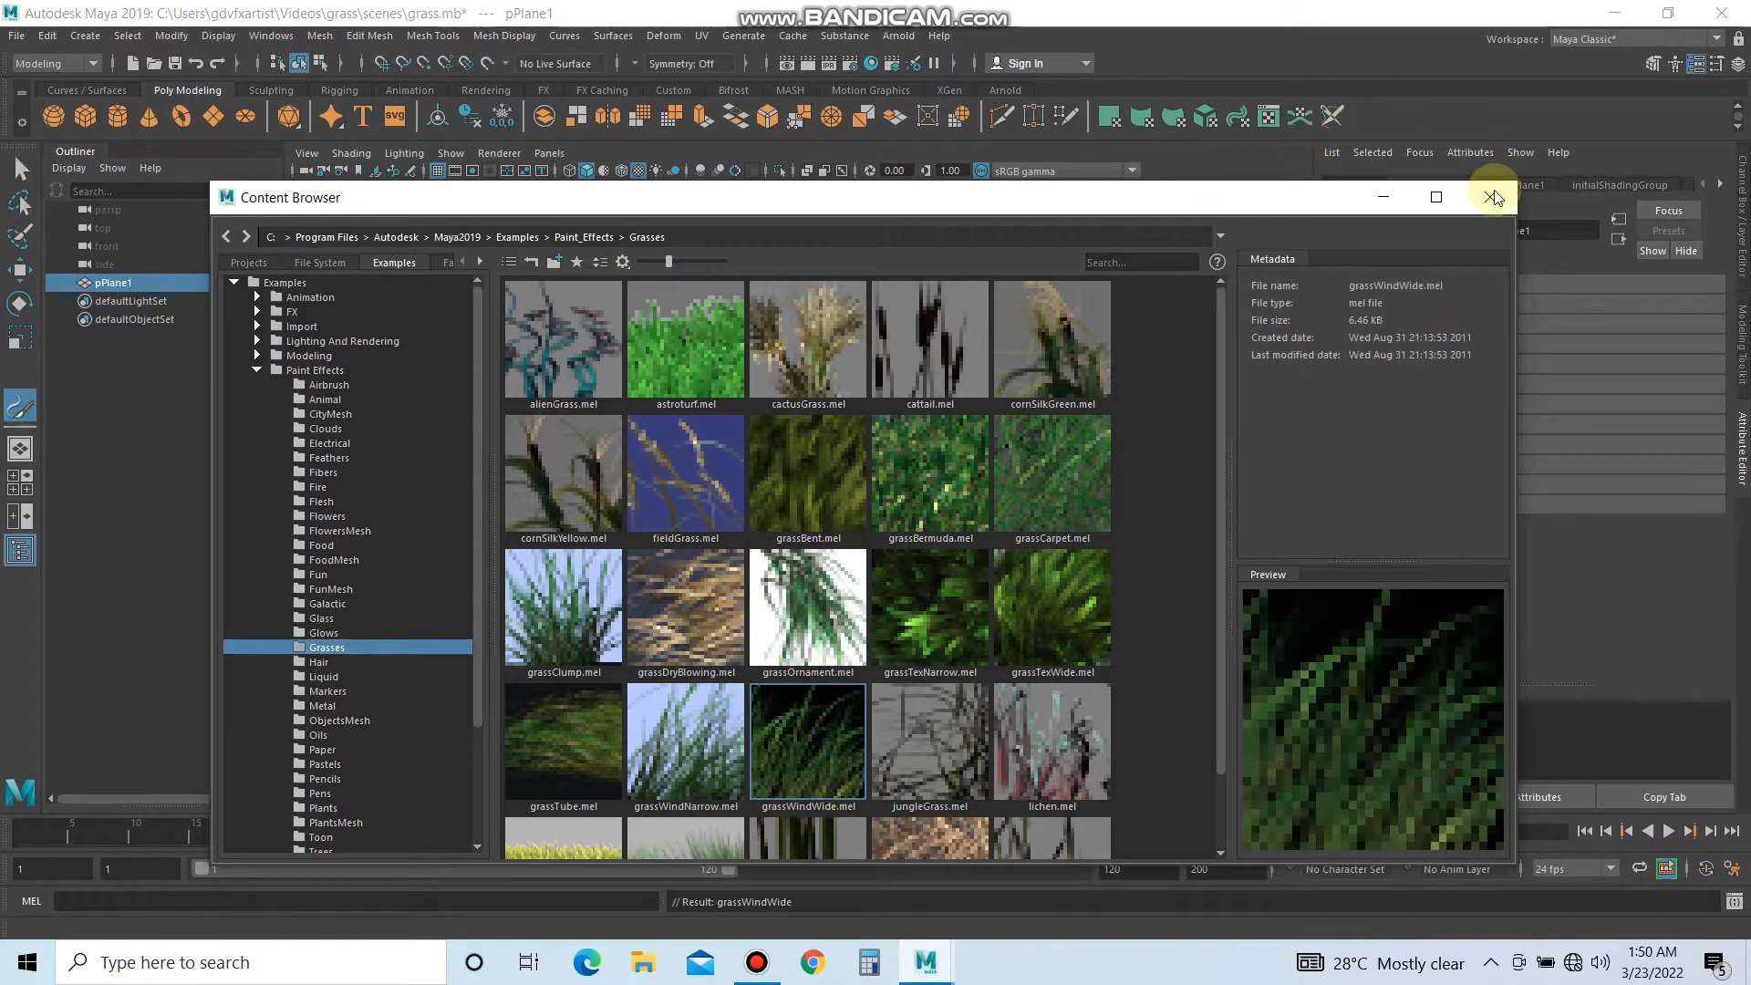
left_click(1490, 197)
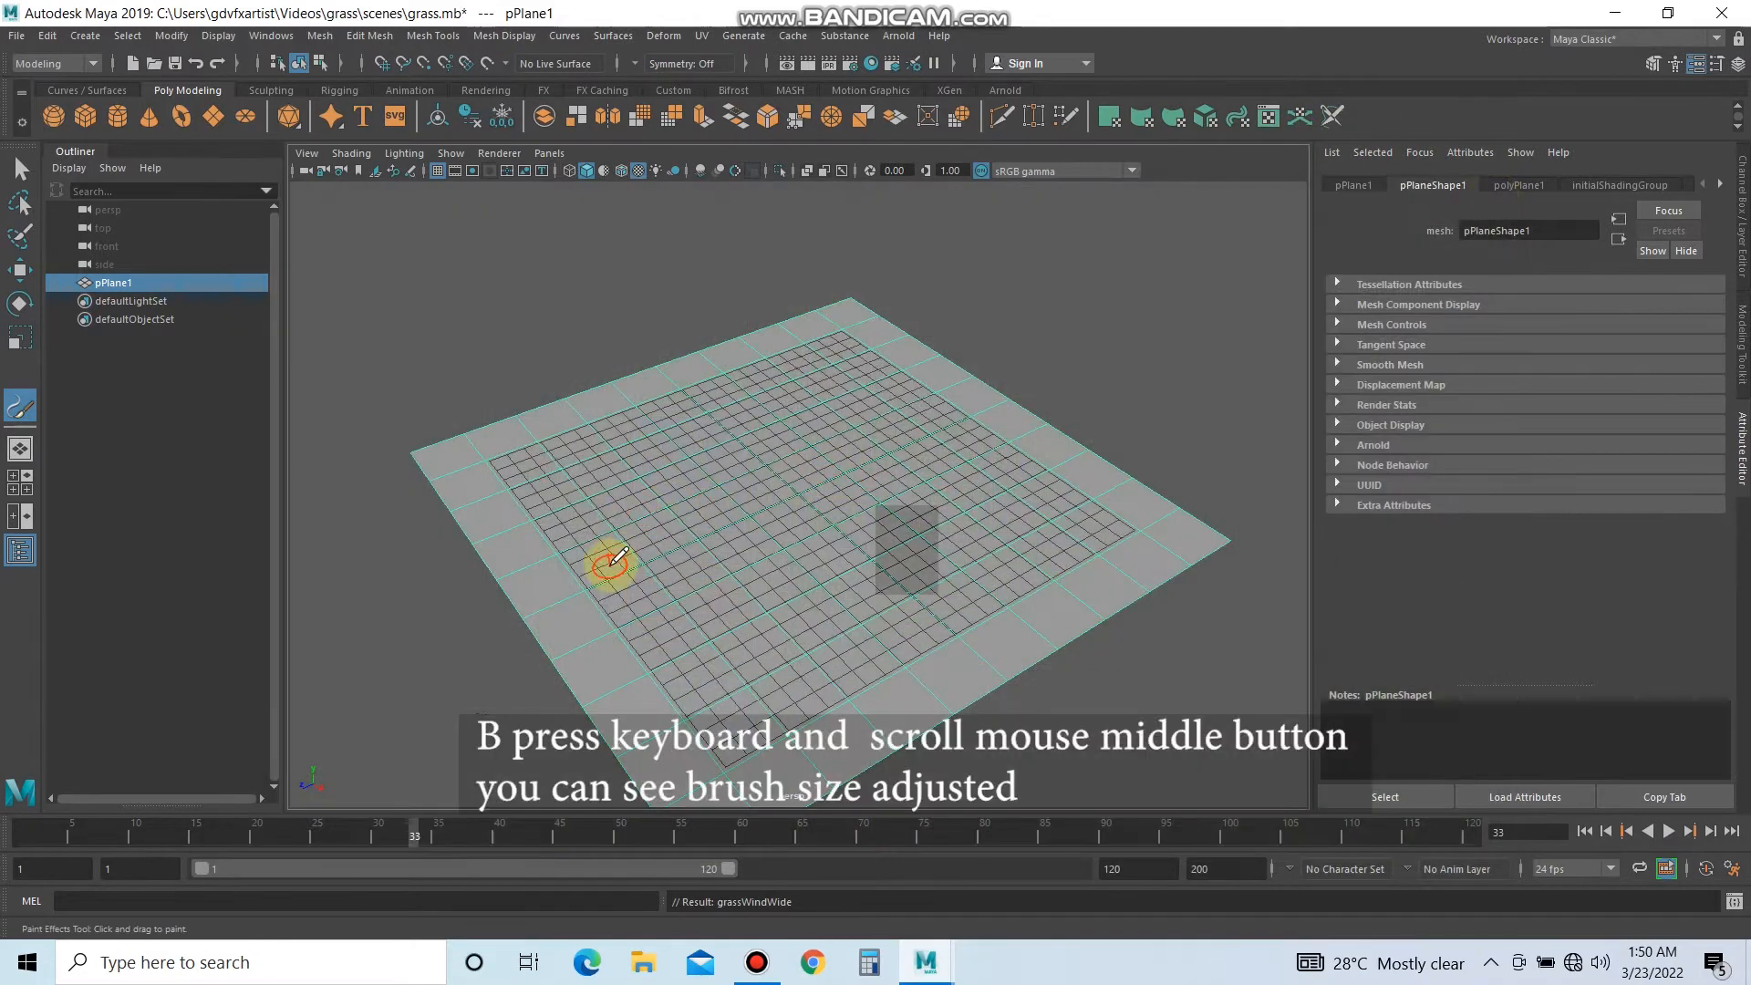
Enlarge the Paint Effects brush, paint wind grass across the gridded area of the plane, and return to the Select tool.
key("b")
middle_click_drag(609, 566, 689, 538)
mouse_move(605, 500)
left_mouse_down()
mouse_move(751, 424)
mouse_move(889, 424)
mouse_move(977, 508)
mouse_move(899, 593)
mouse_move(763, 665)
mouse_move(680, 573)
mouse_move(813, 480)
mouse_move(867, 508)
mouse_move(776, 559)
mouse_move(879, 508)
mouse_move(840, 489)
mouse_move(856, 468)
mouse_move(833, 430)
mouse_move(836, 461)
mouse_move(1012, 548)
left_mouse_up()
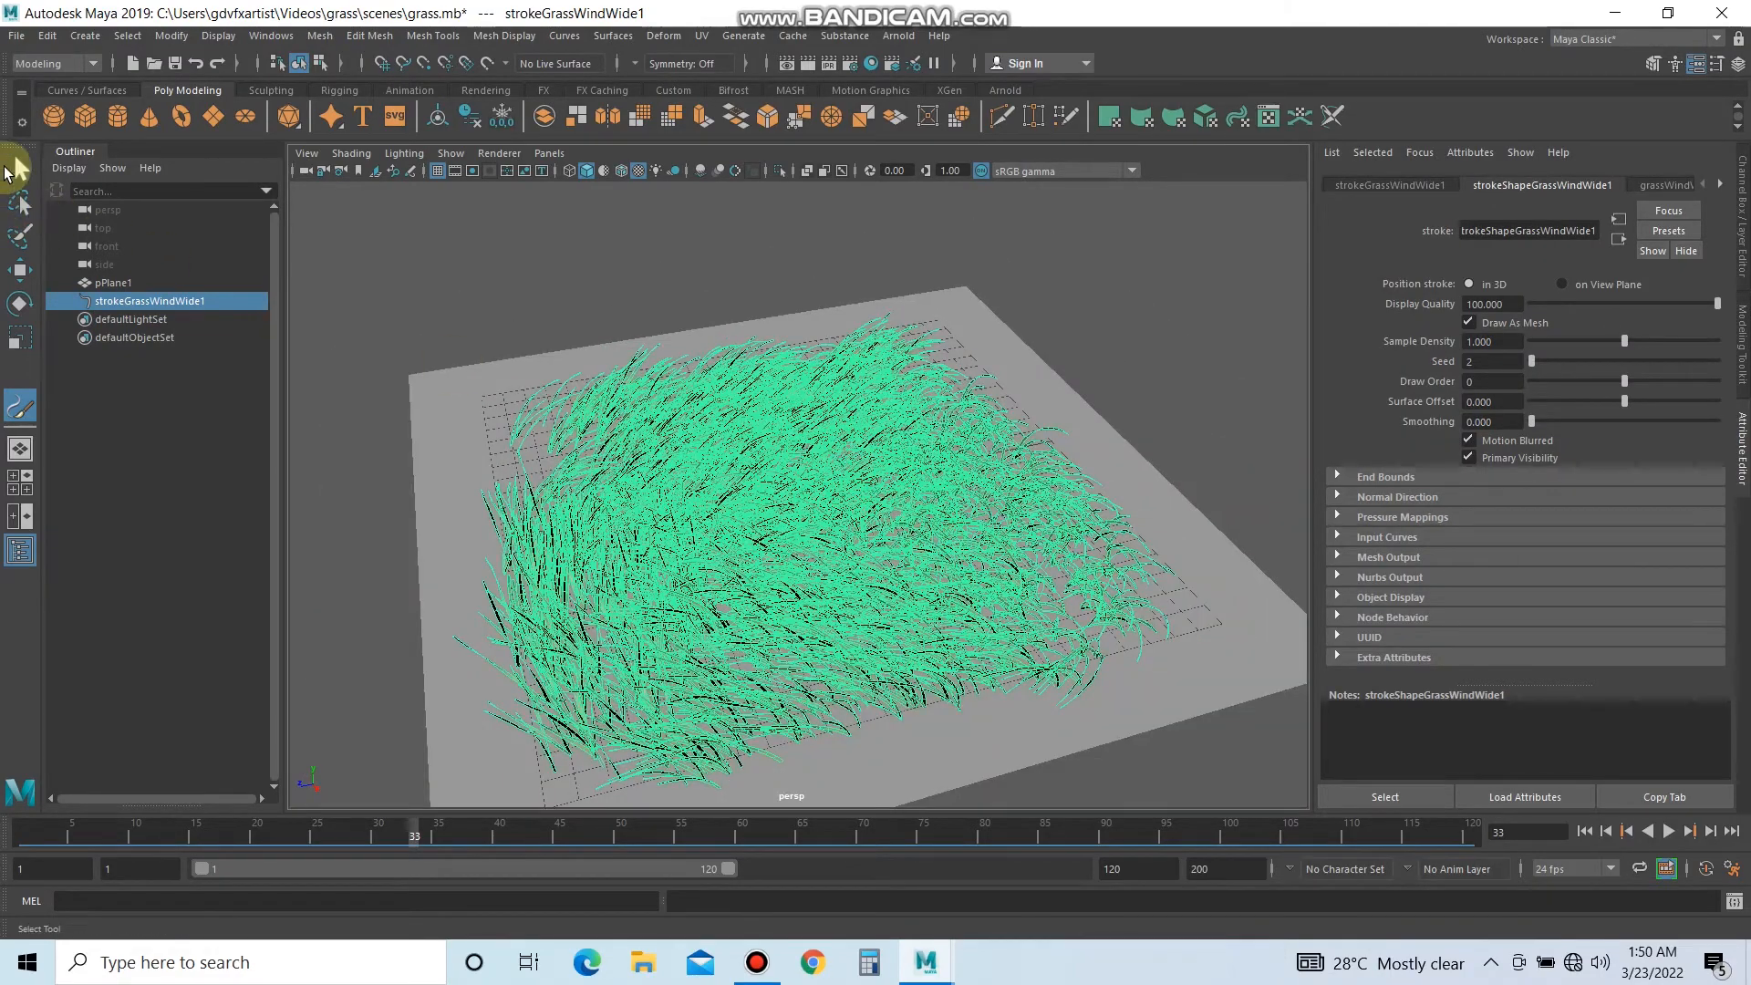
left_click(19, 166)
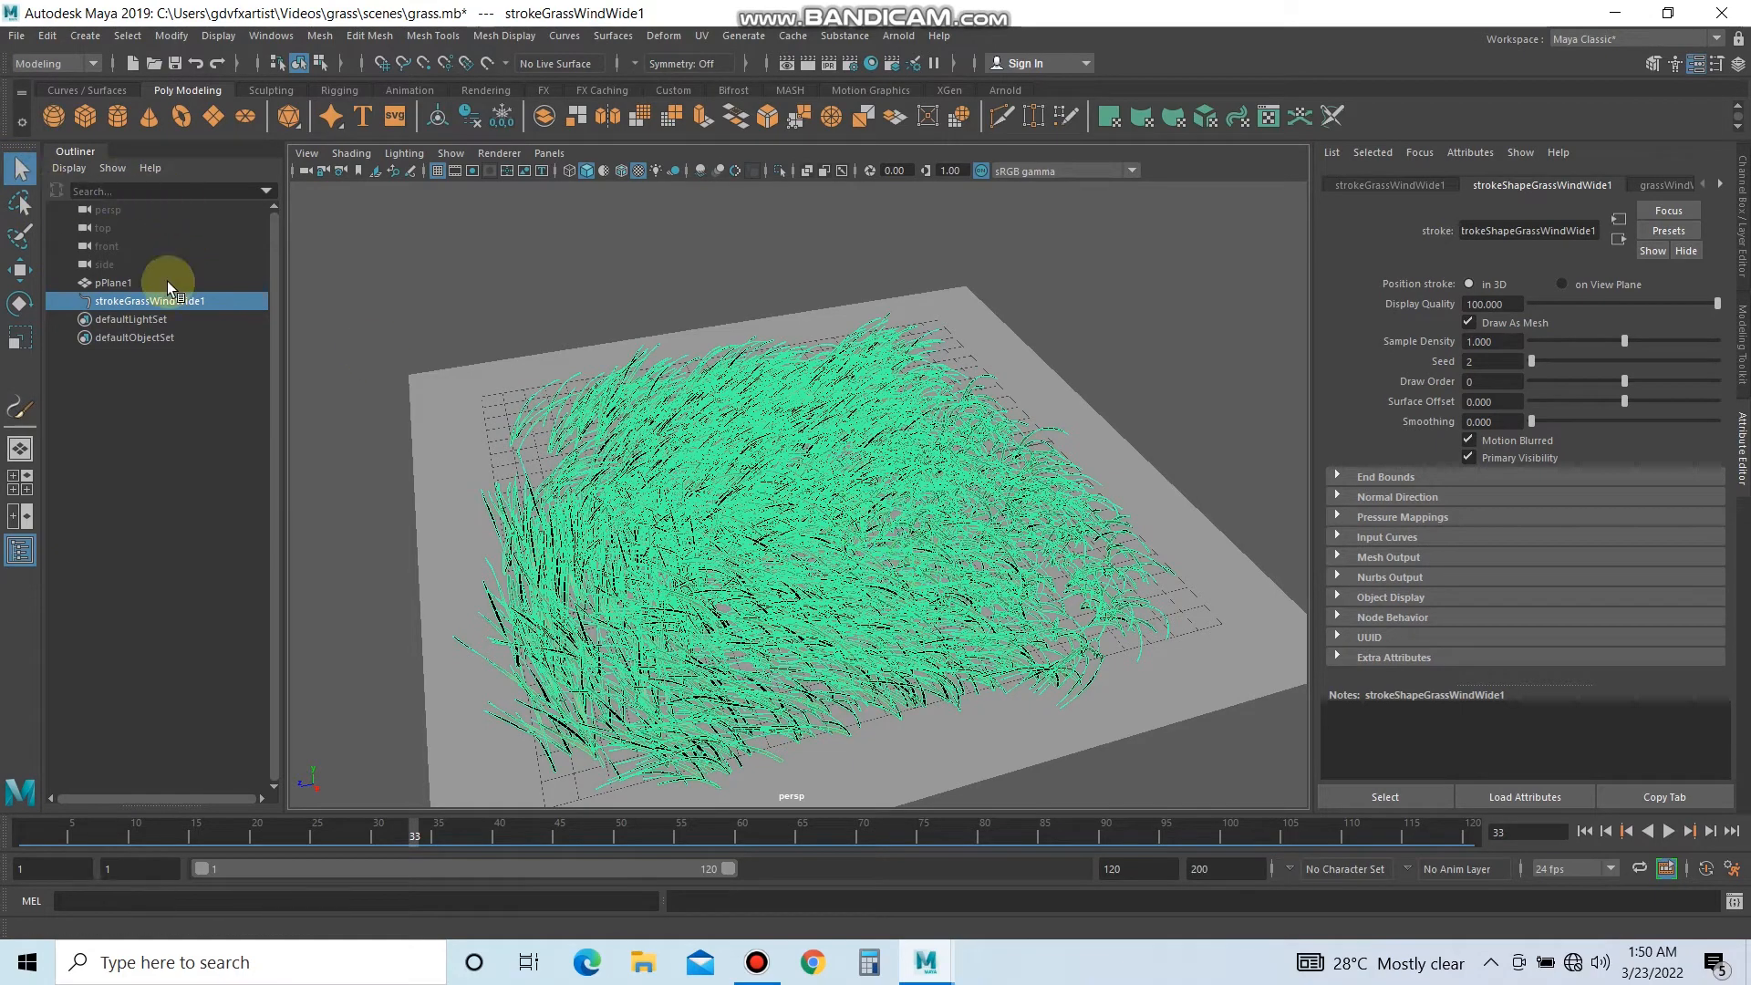
Deselect the grass, play the animation to check how the blades sway in the wind, and stop playback.
left_click(580, 301)
left_click_drag(829, 513, 821, 478, "alt")
right_click_drag(821, 478, 857, 535, "alt")
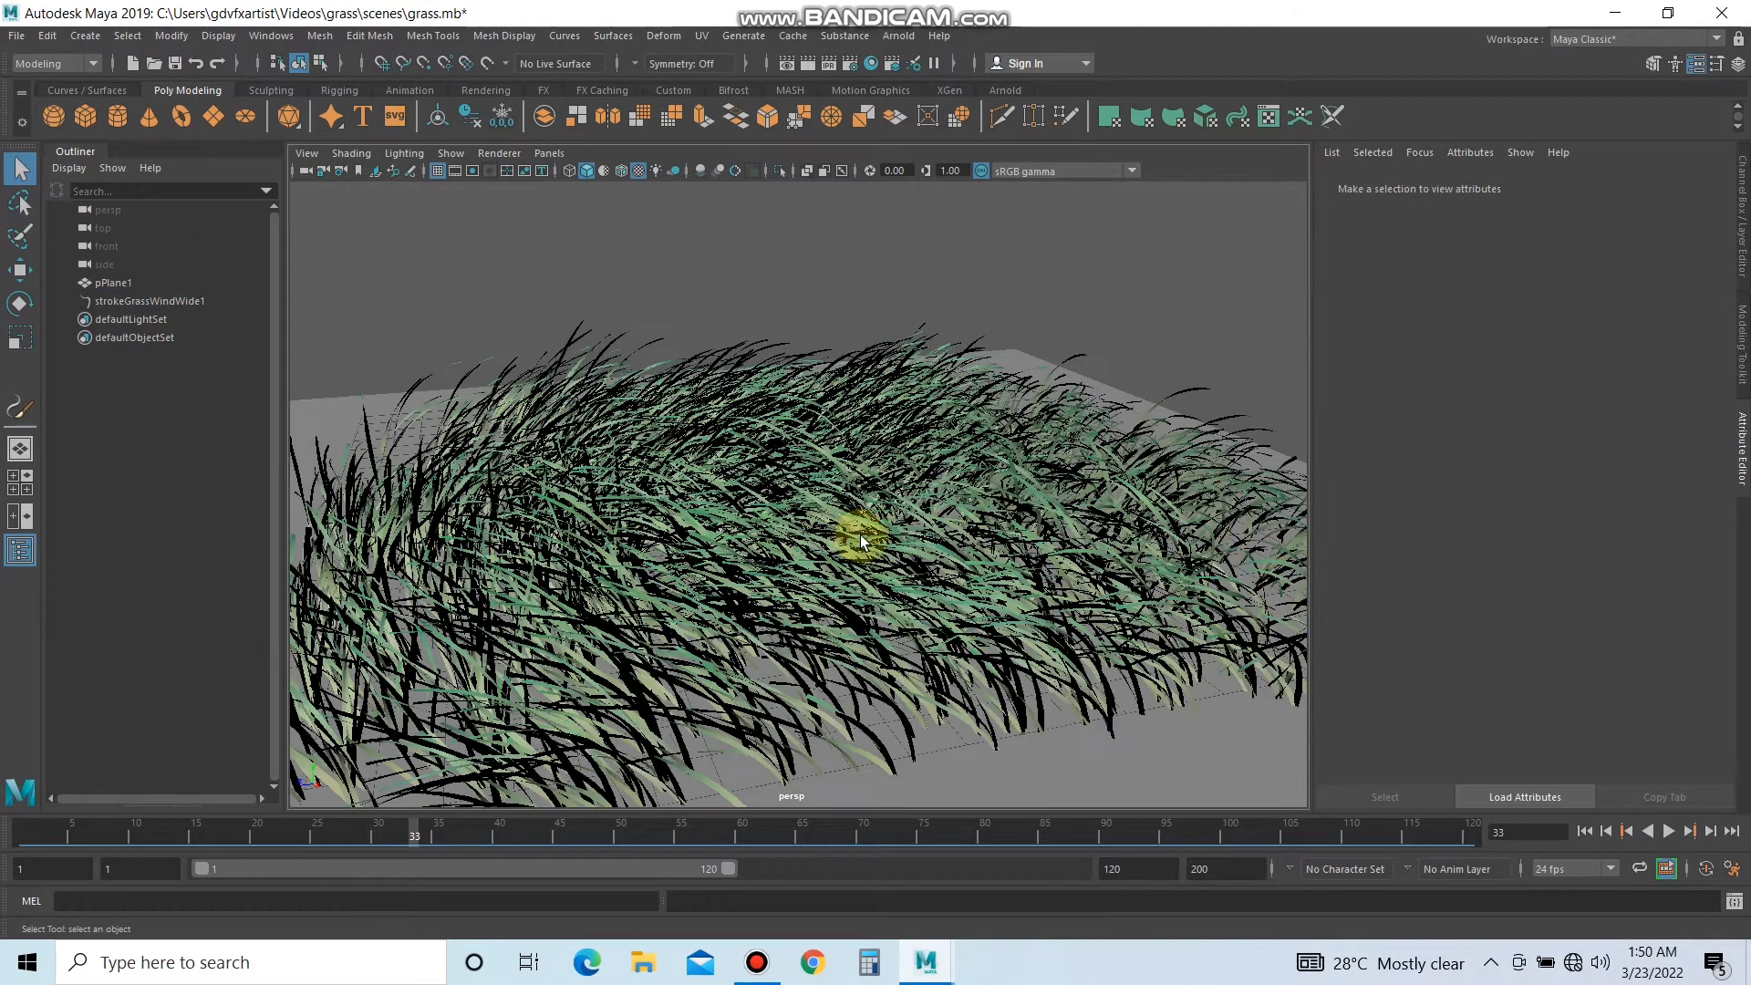
left_click(1671, 830)
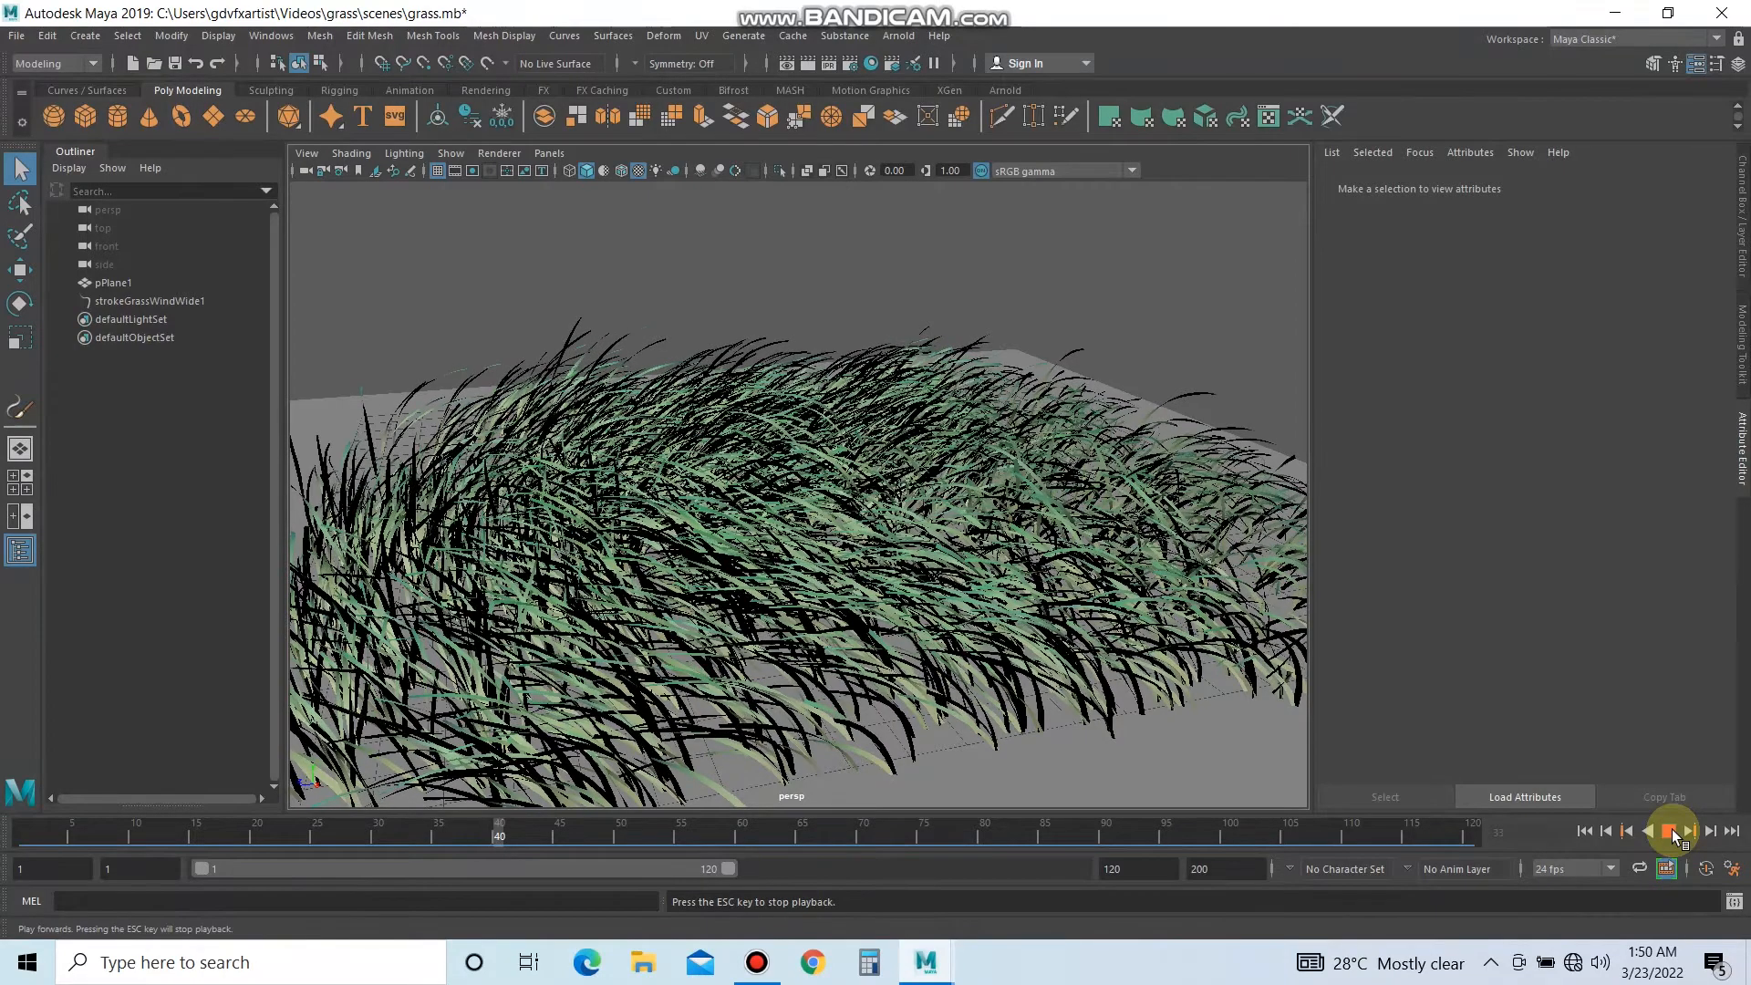
left_click(1672, 830)
Select the grass stroke and set Twist to 0.2 in the grassWindWide1 brush attributes.
left_click(997, 469)
mouse_move(997, 469)
left_mouse_down("alt")
mouse_move(860, 559)
mouse_move(916, 545)
left_mouse_up("alt")
left_click(1683, 187)
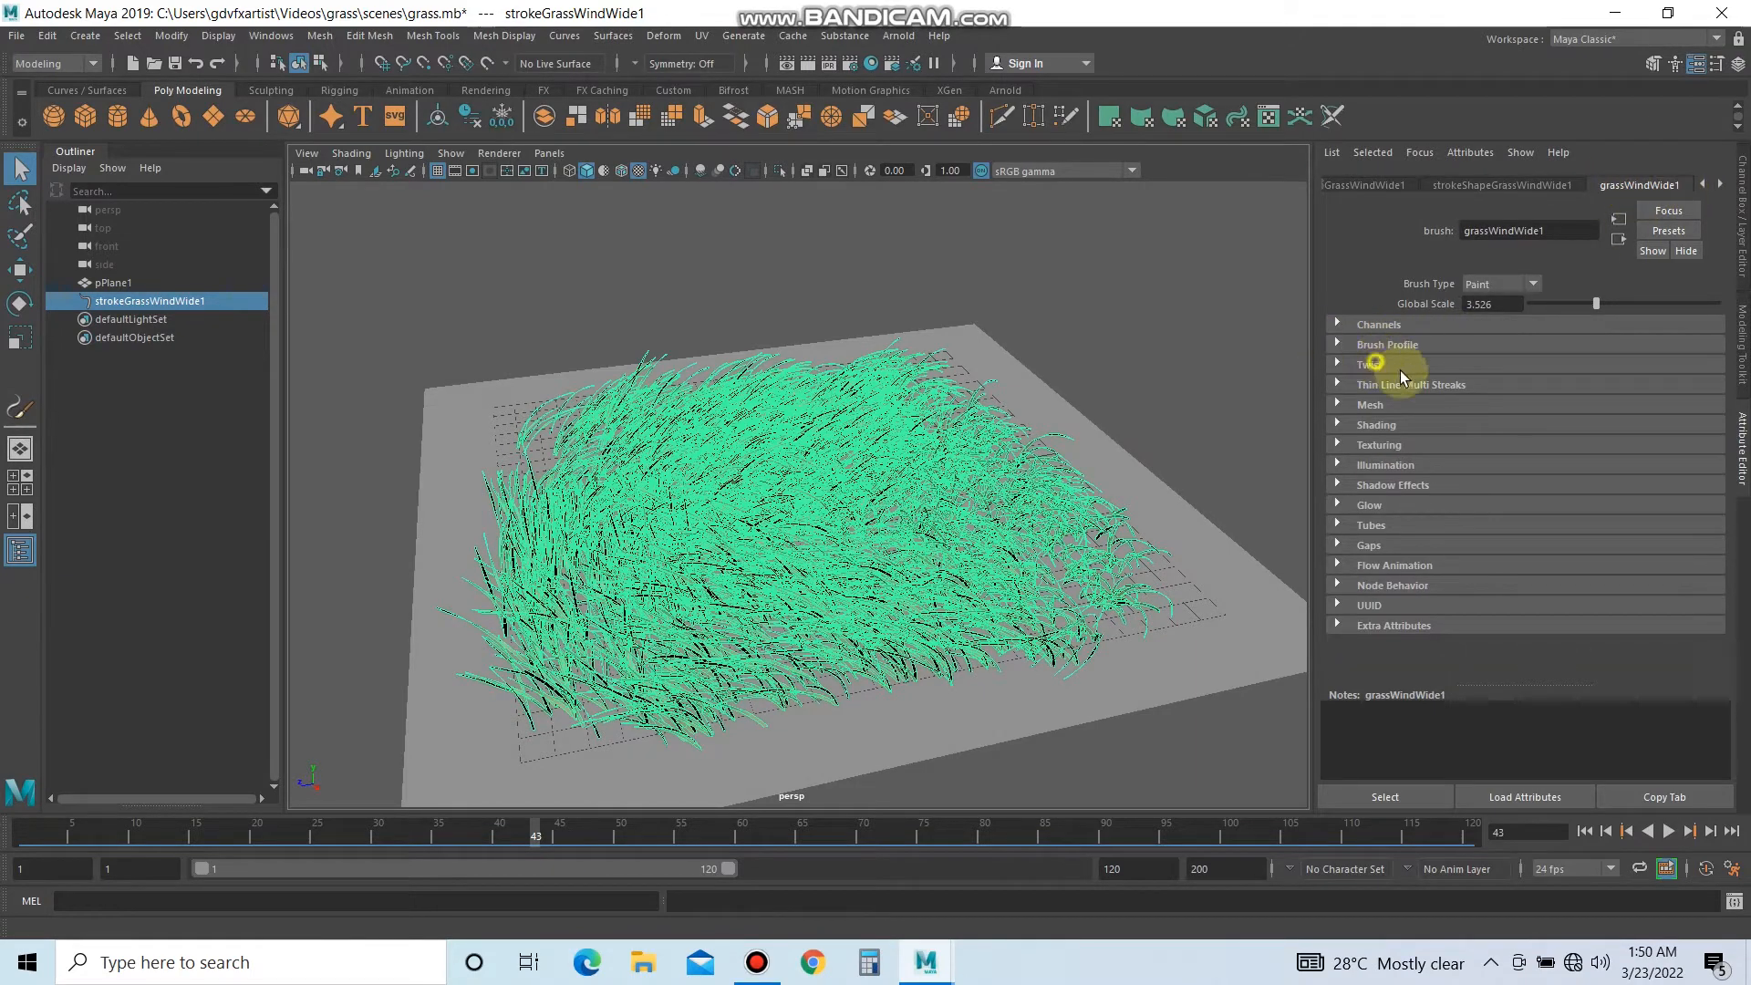
left_click(1373, 364)
type("0.2")
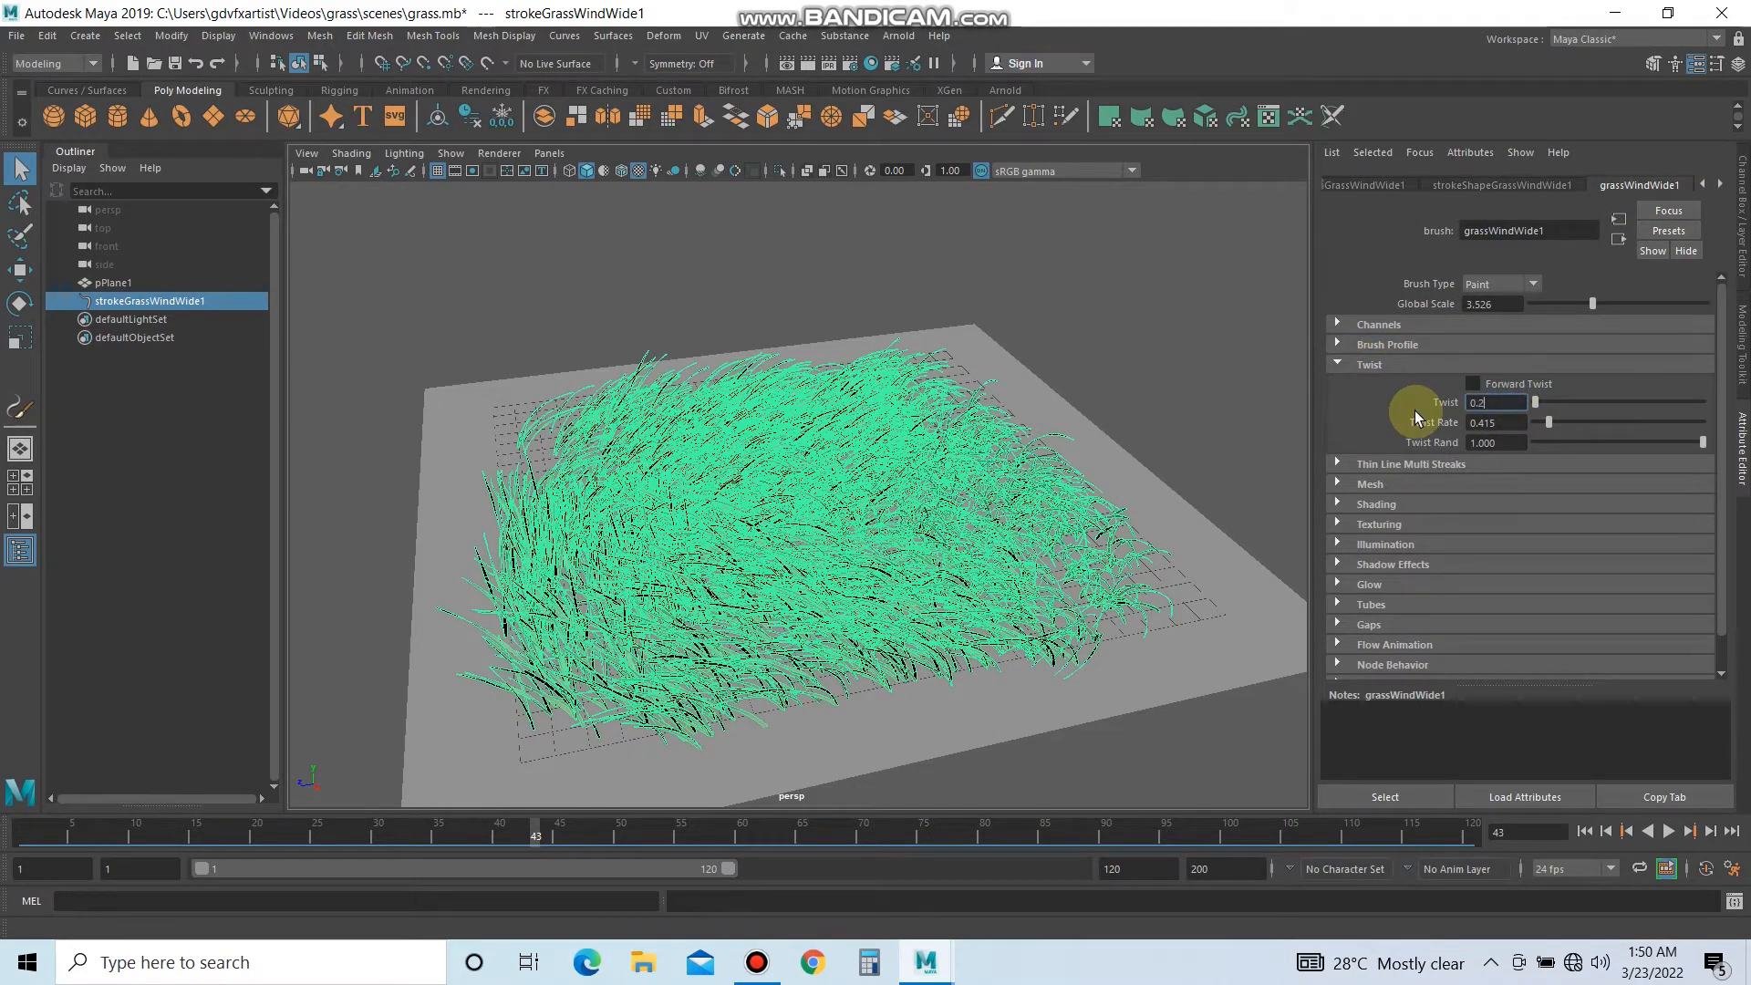
key("Return")
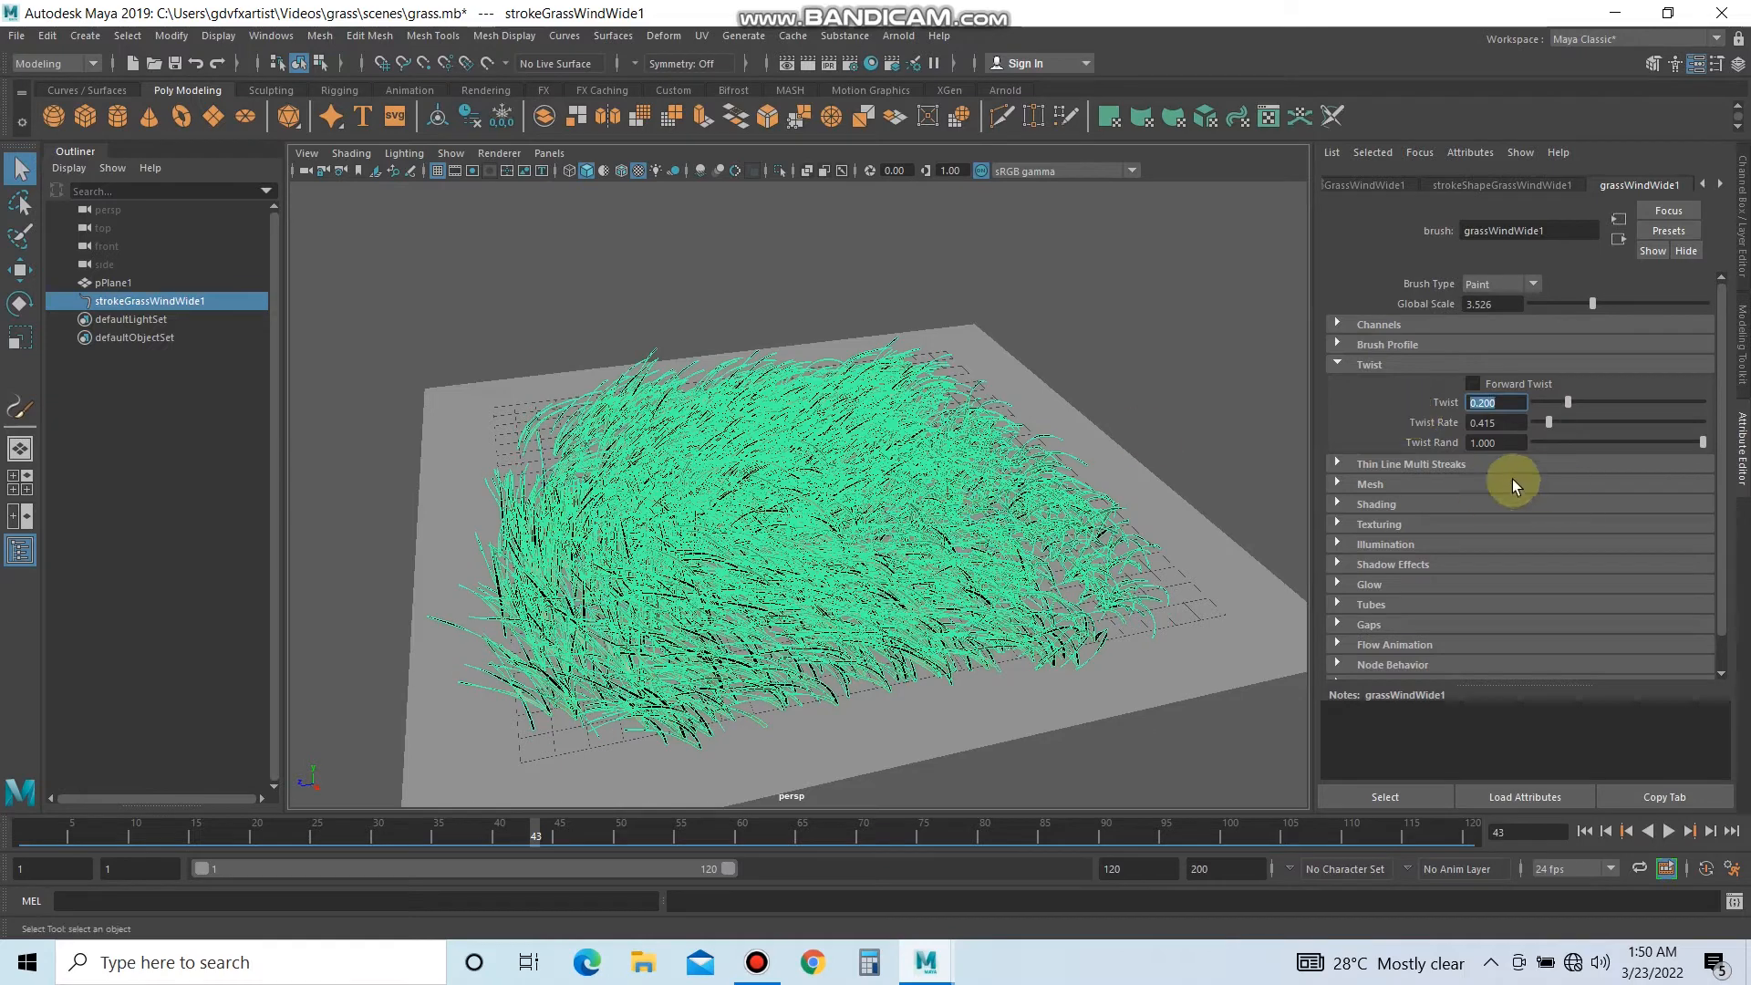
In the brush's tube Creation settings, set Tubes Per Step to 8.
left_click(1371, 605)
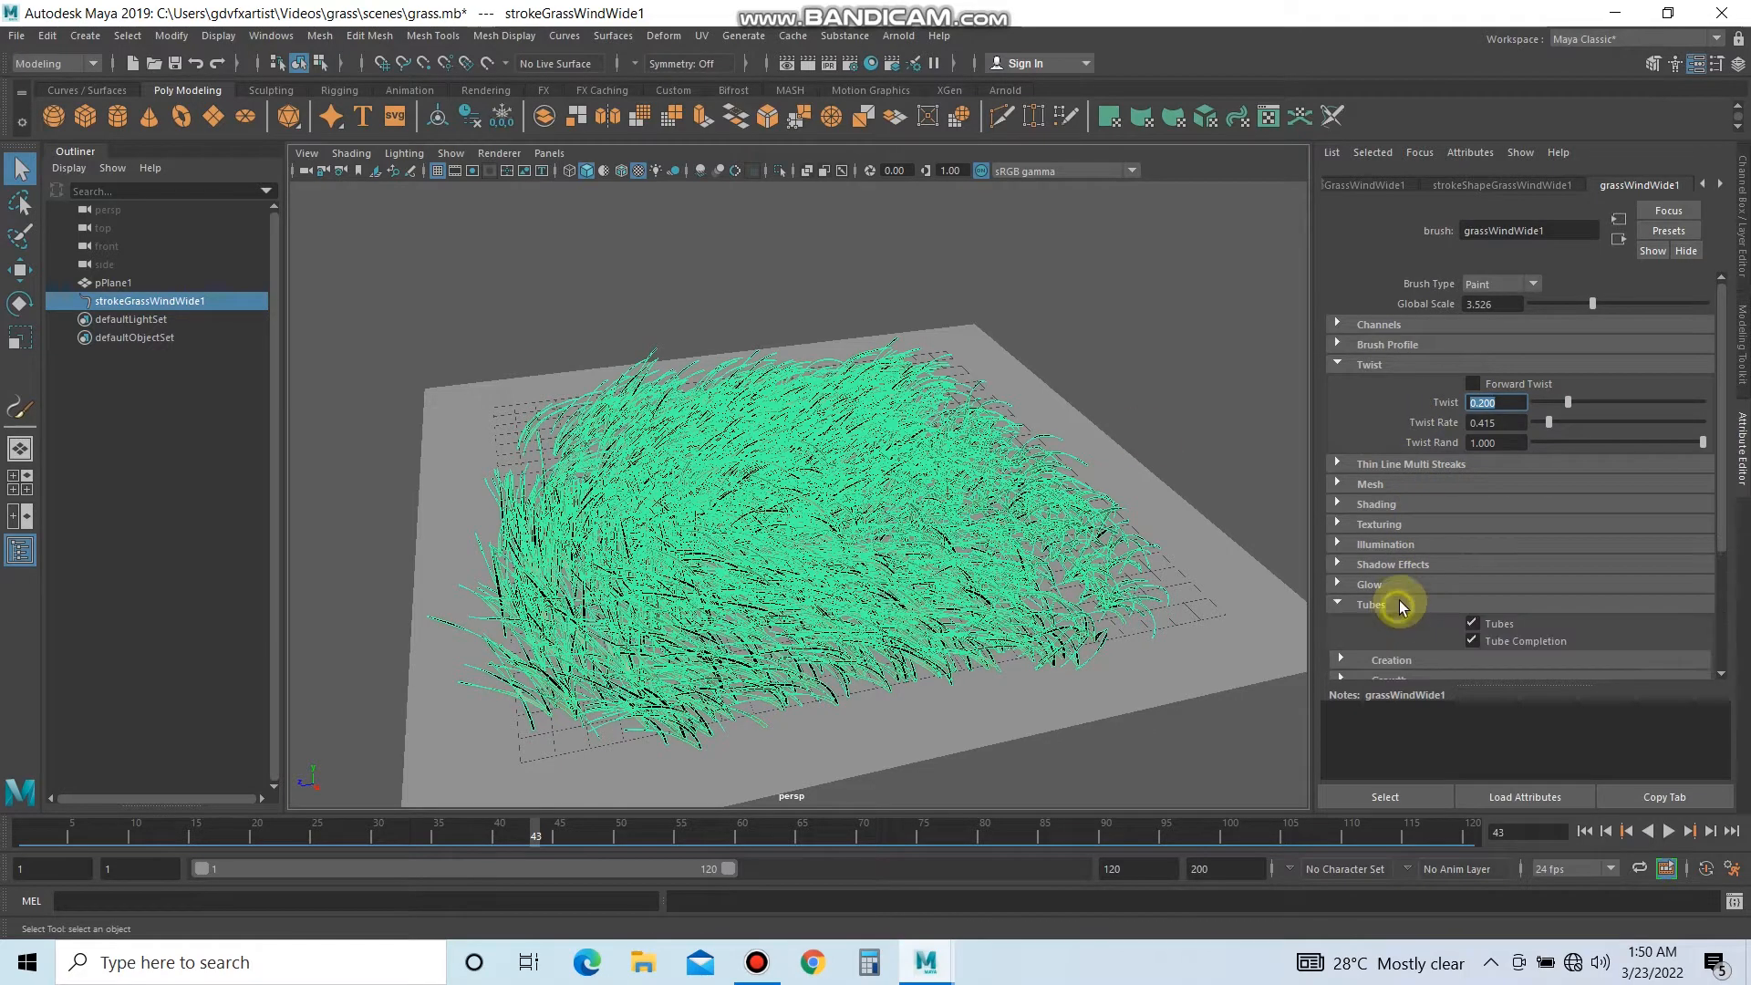
scroll(1499, 555, "down", 3)
left_click(1393, 532)
scroll(1465, 529, "down", 2)
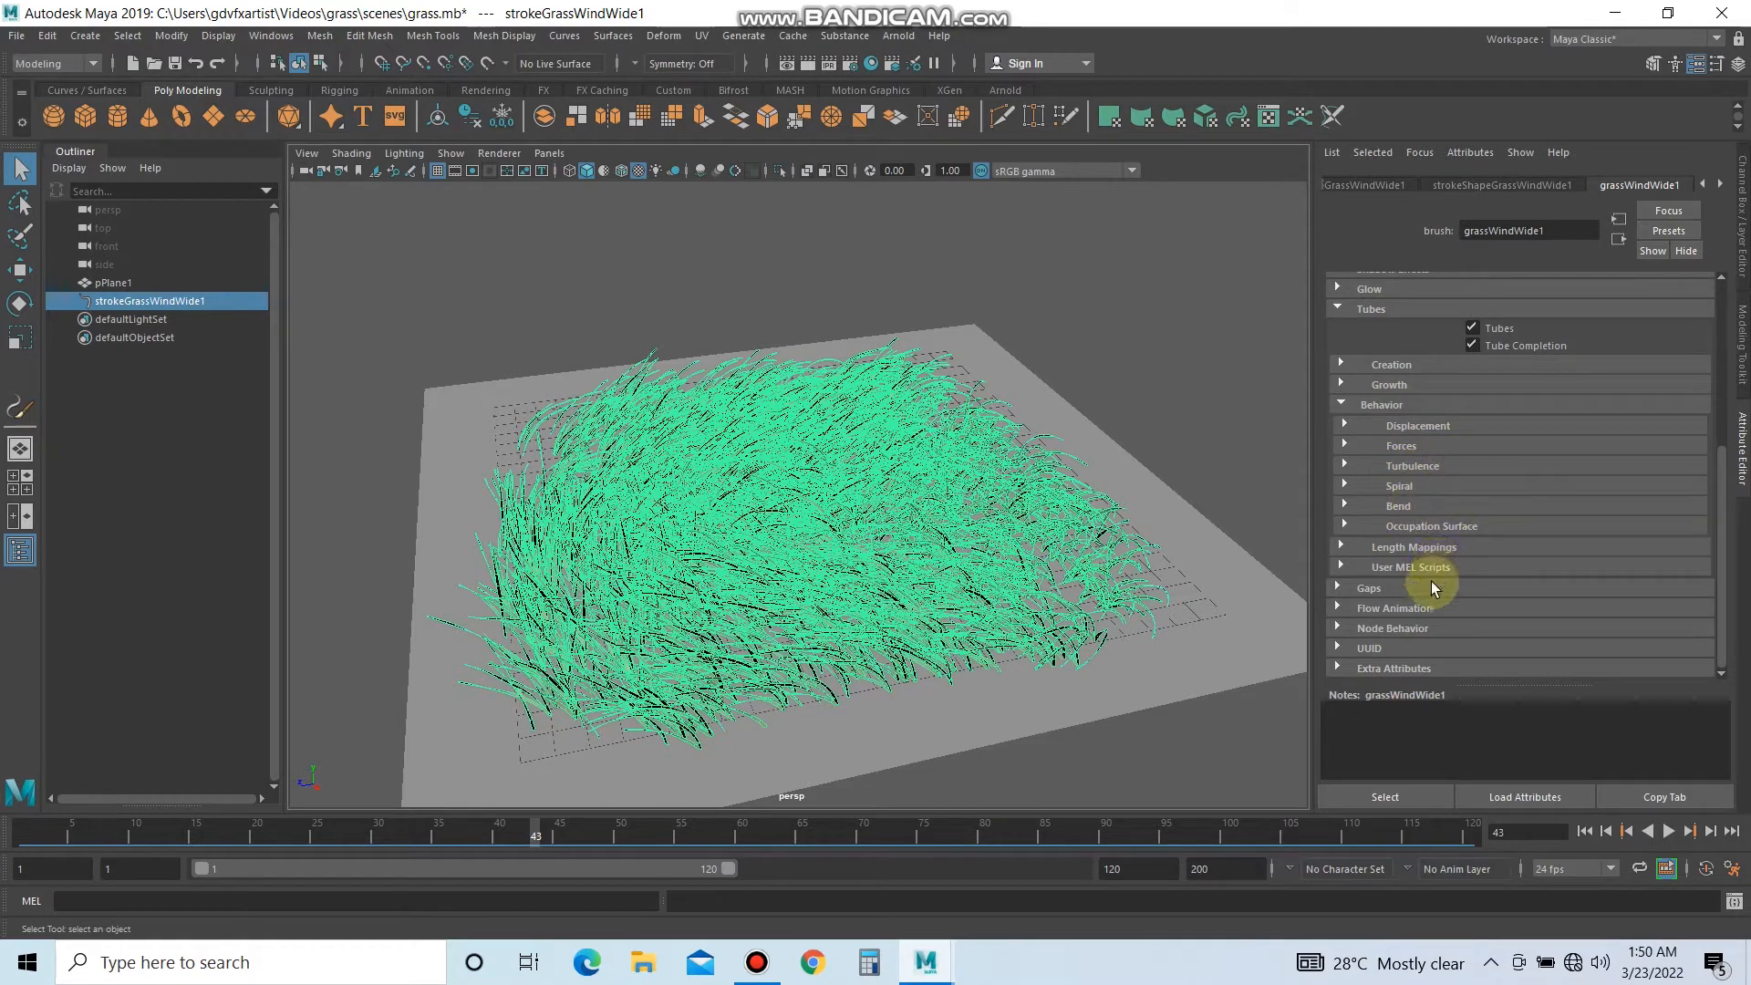
left_click(1404, 405)
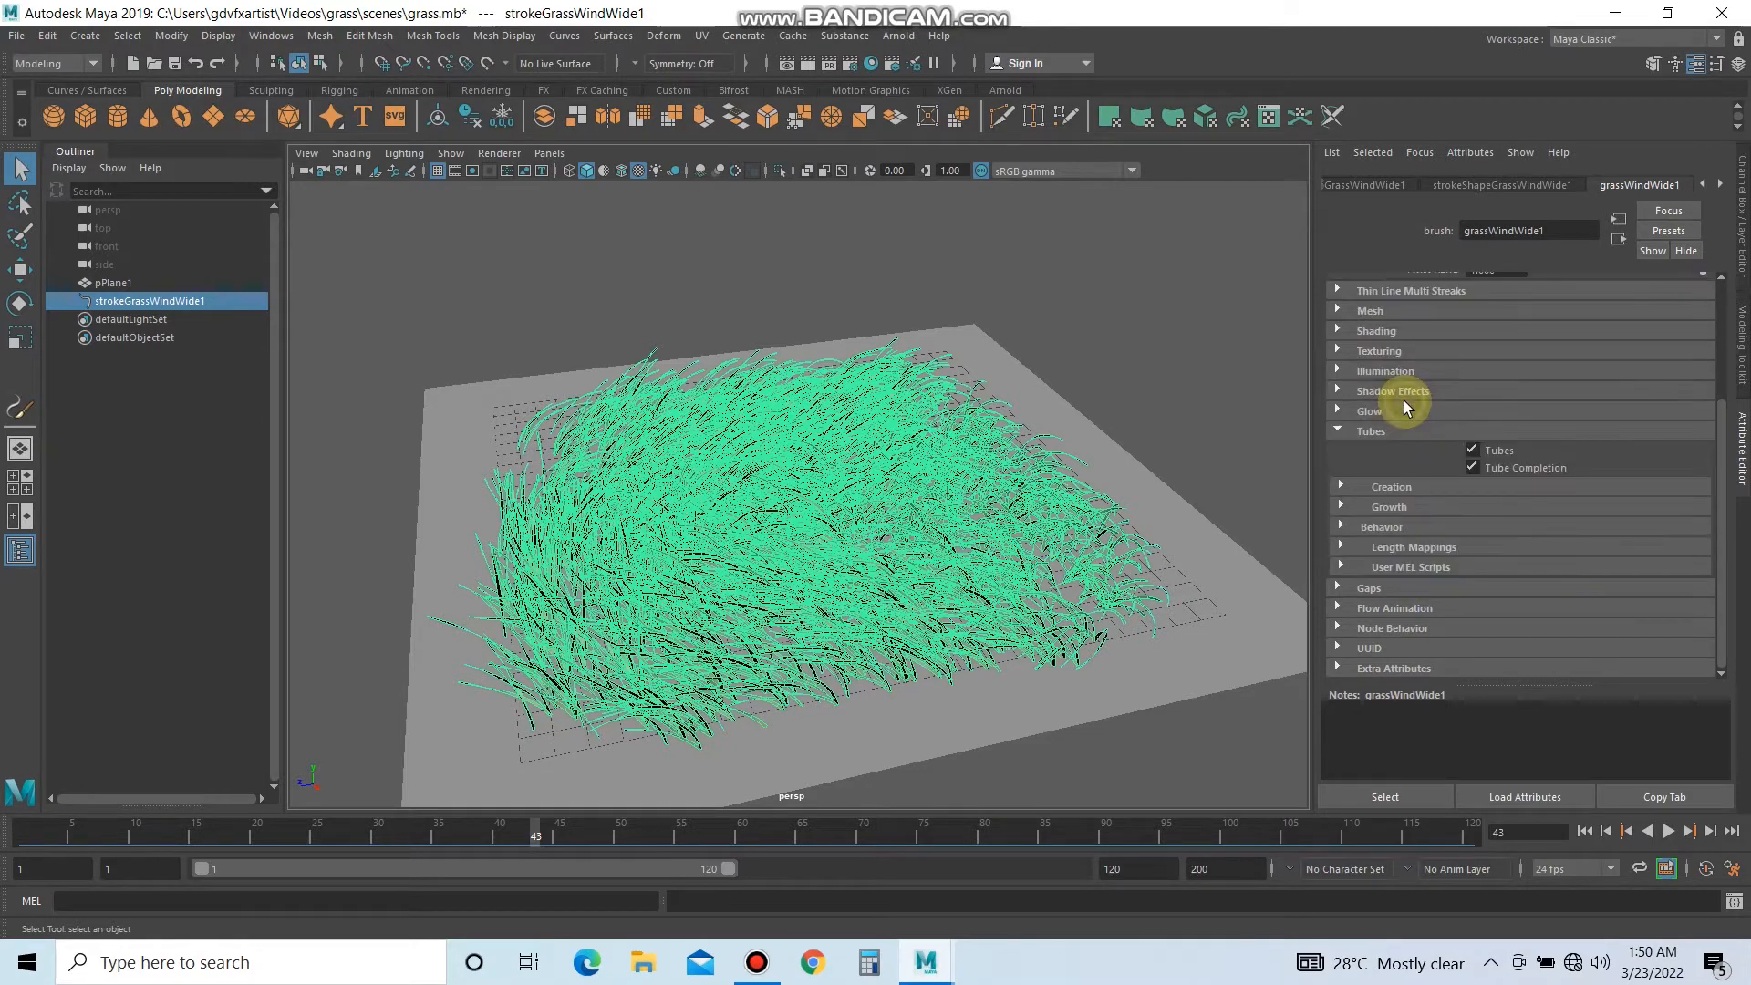
left_click(1391, 487)
left_click_drag(1578, 505, 1540, 505)
left_click(1510, 508)
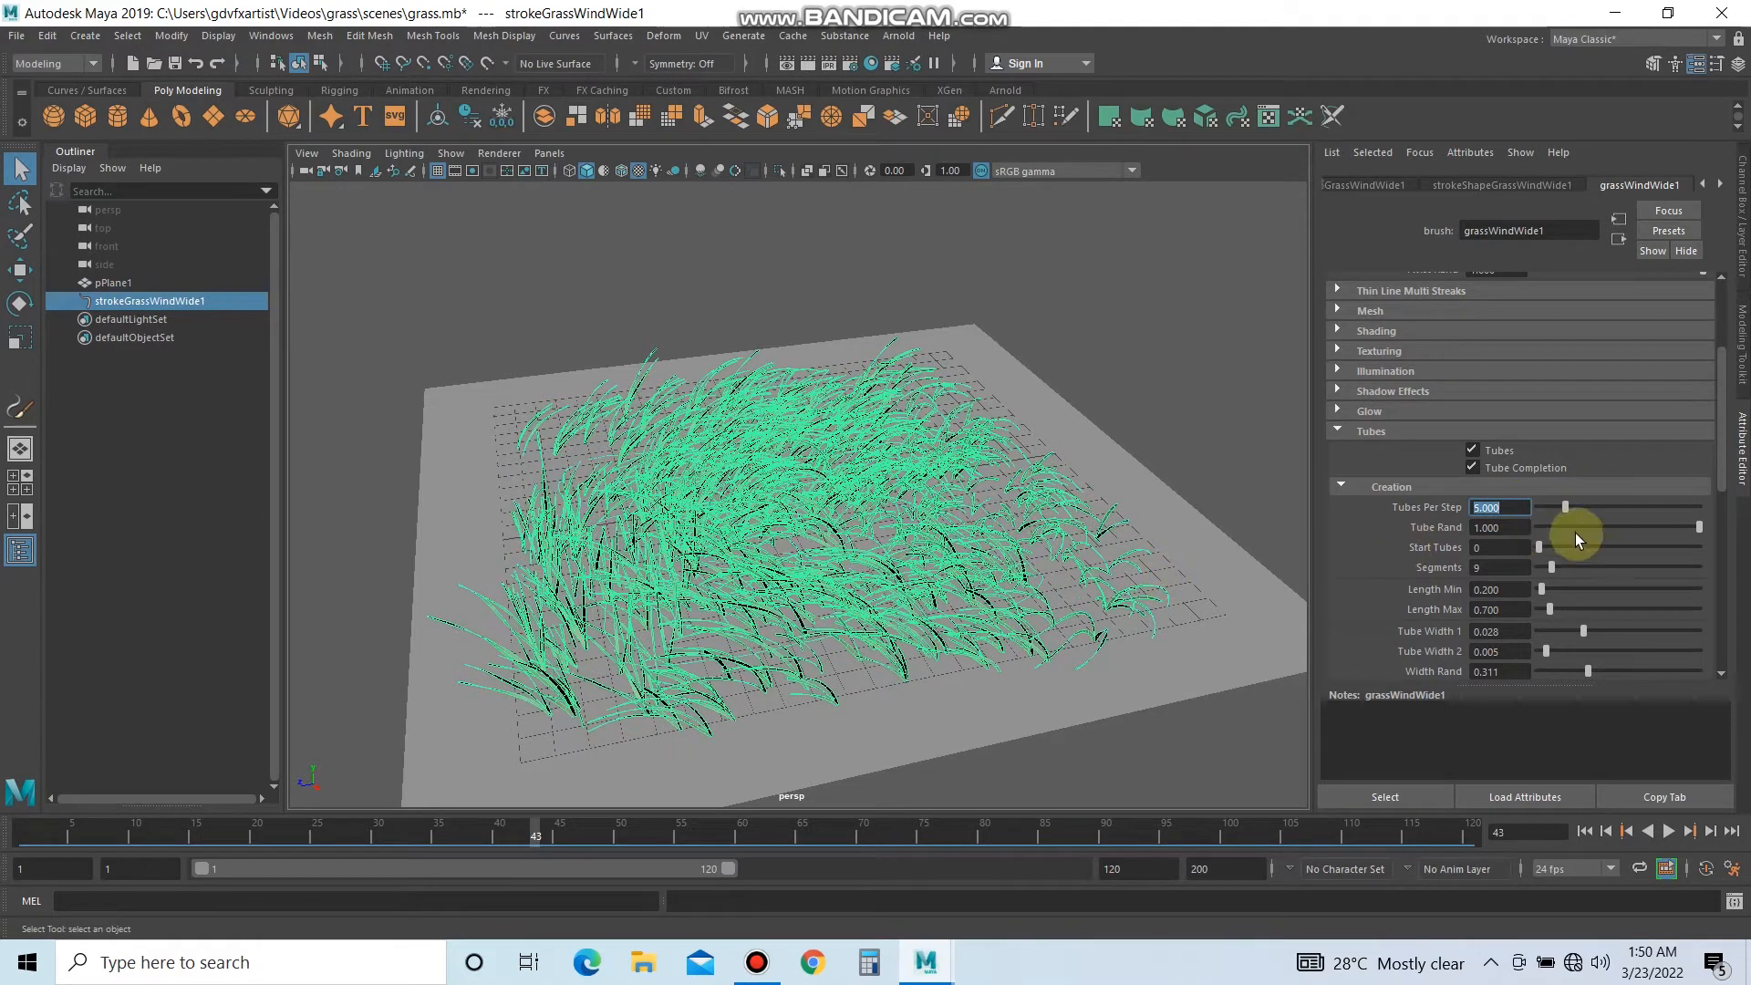
left_click_drag(1509, 507, 1381, 511)
type("8")
key("Return")
Try setting the grass tubes' Segments to 1.
scroll(1551, 539, "down", 3)
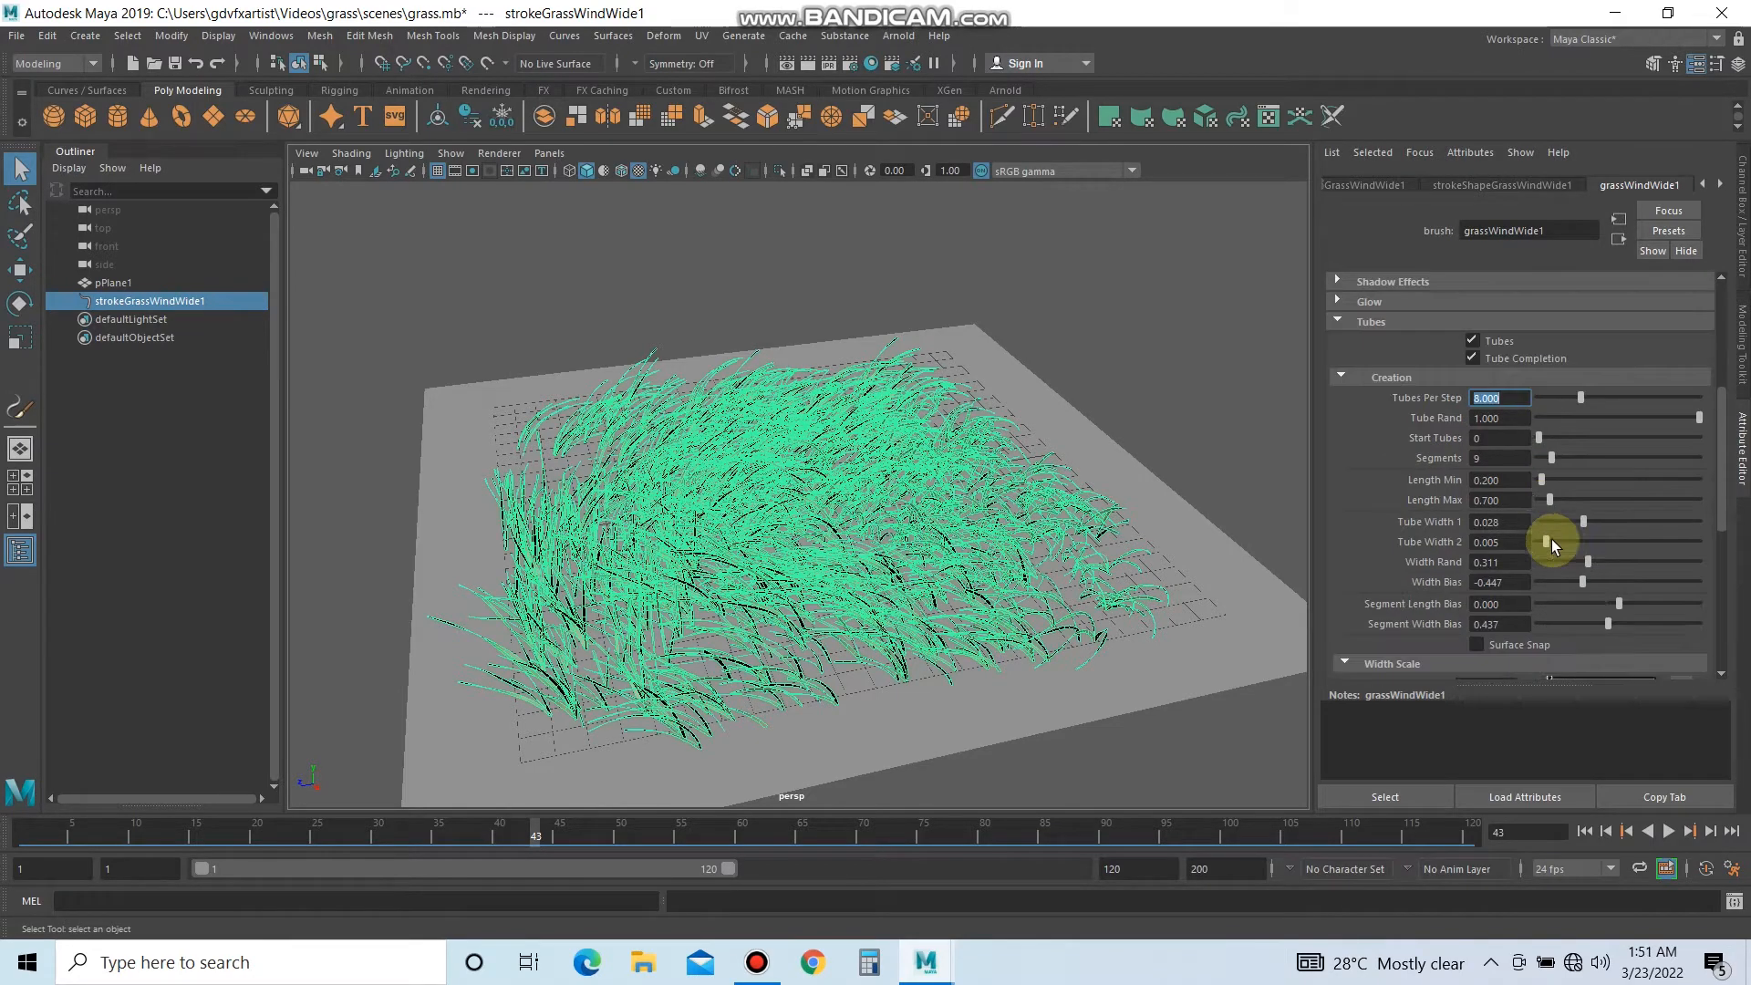
left_click(1521, 460)
type("1")
key("Return")
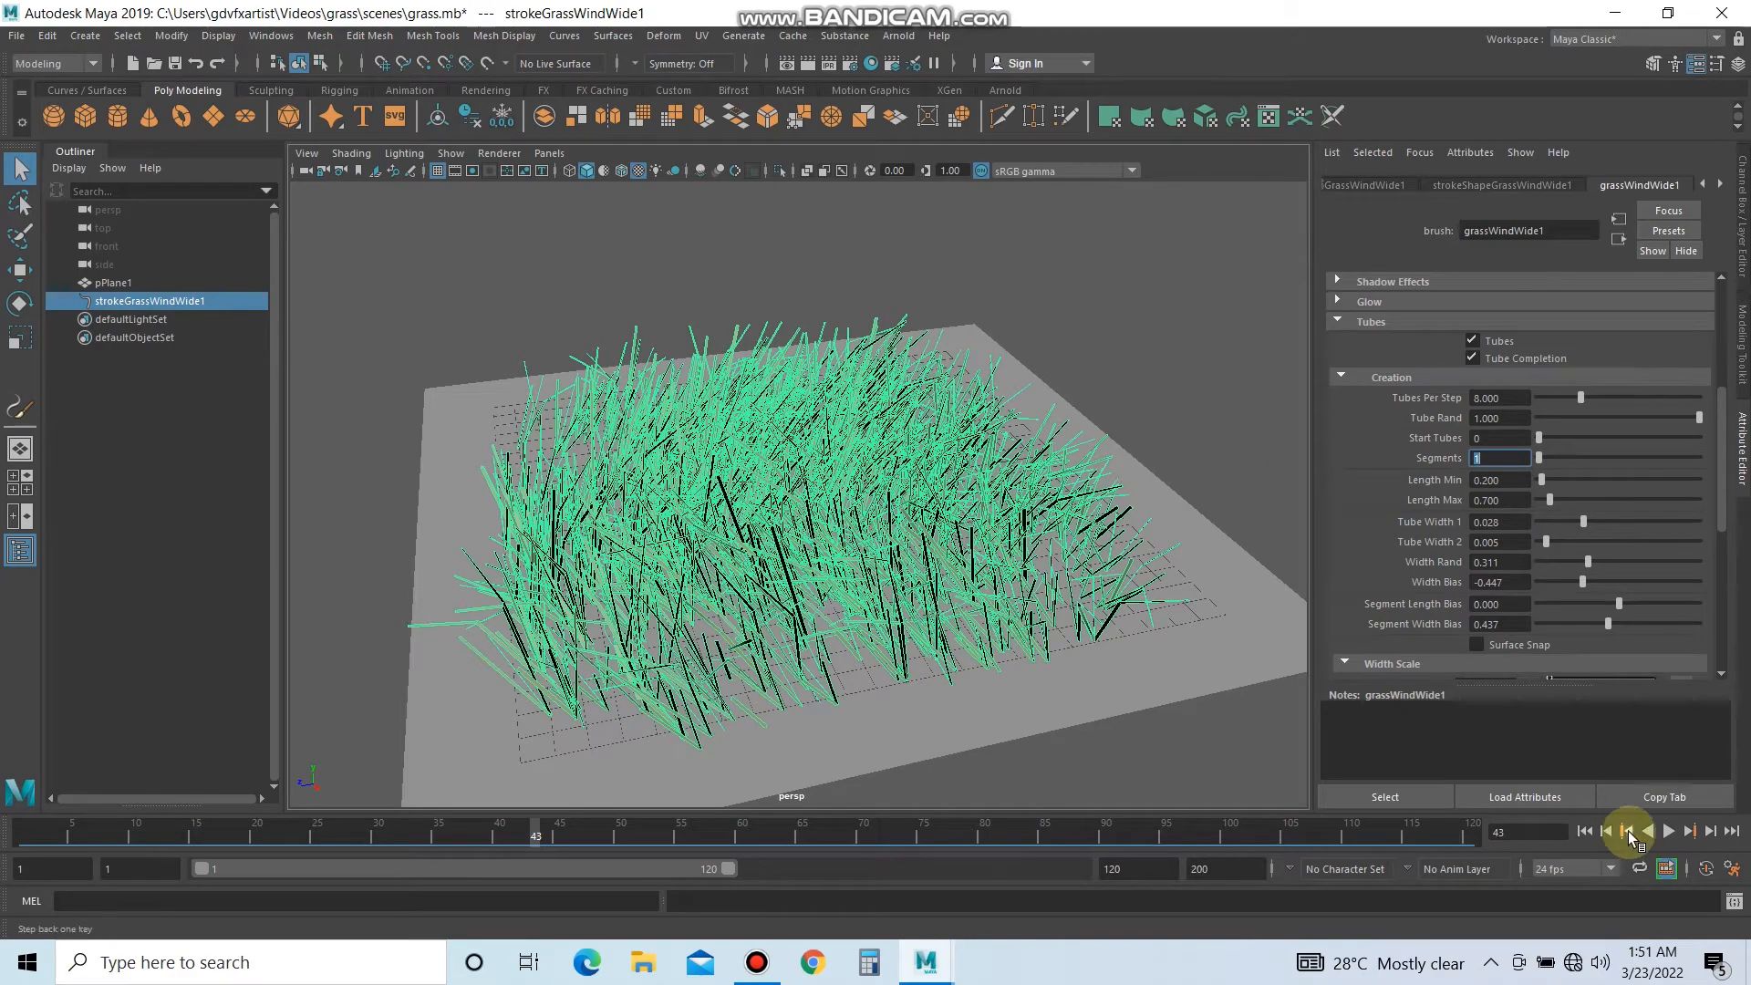
Rewind to frame 1, play the animation to check the single-segment blades, and stop playback.
left_click(1586, 832)
left_click(1259, 751)
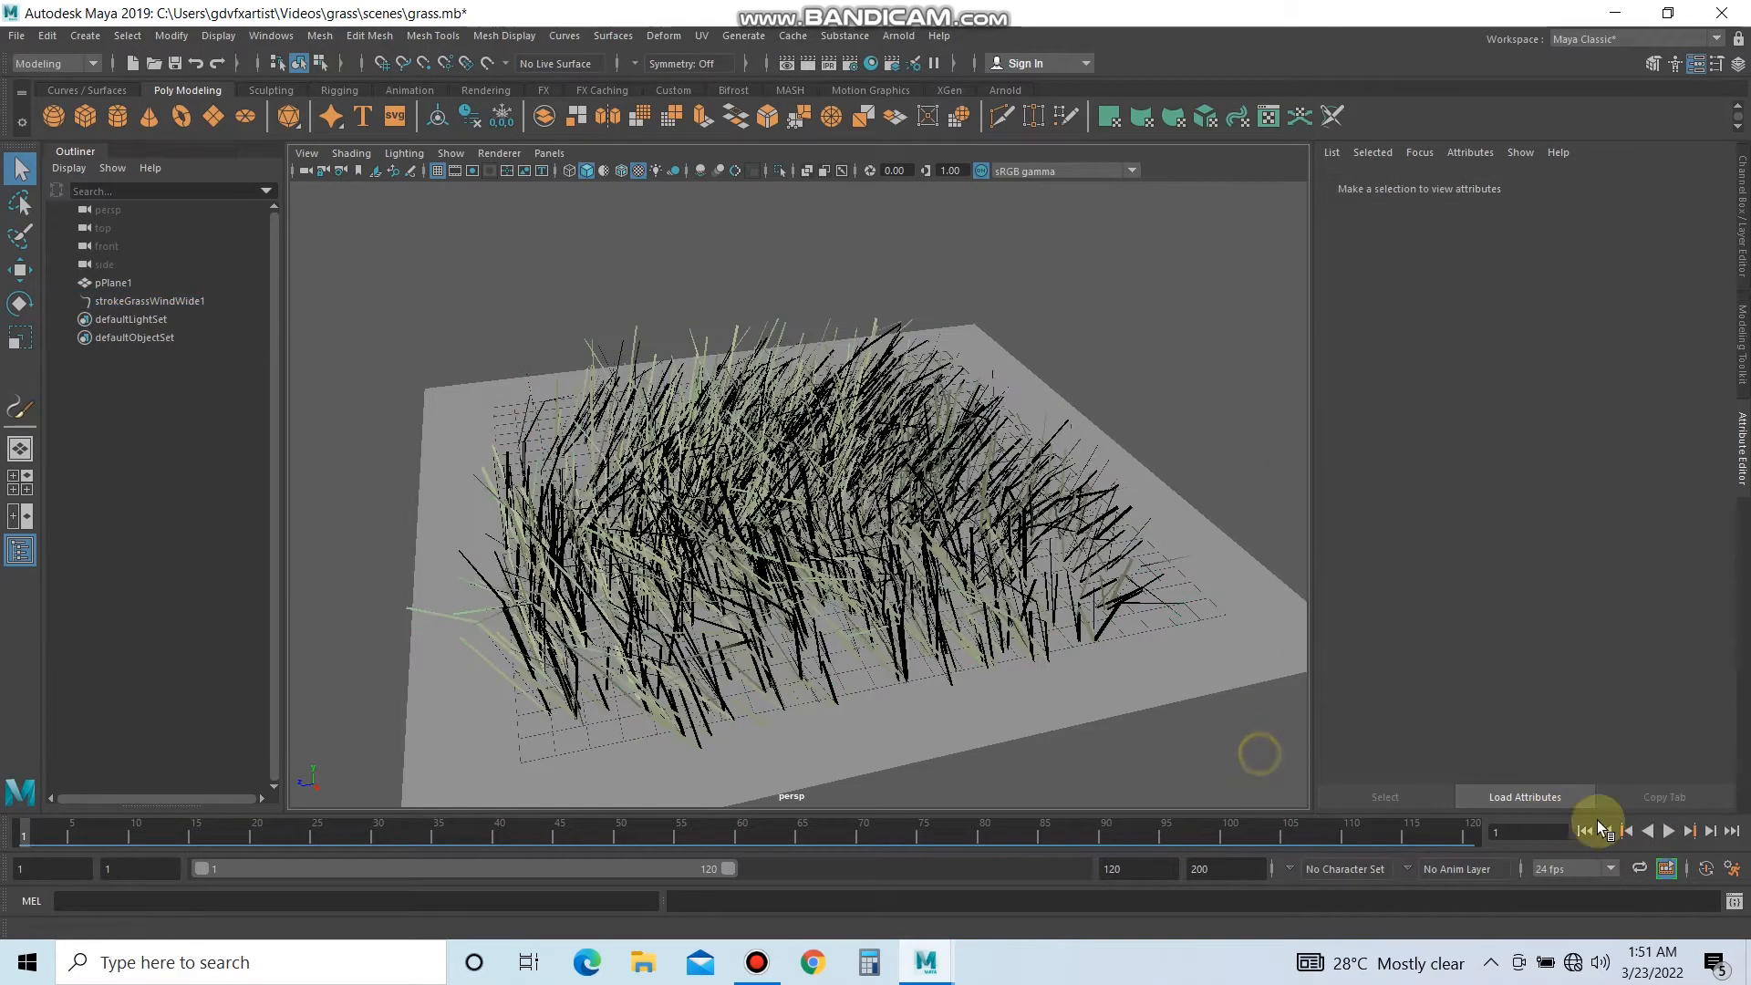
left_click(1669, 832)
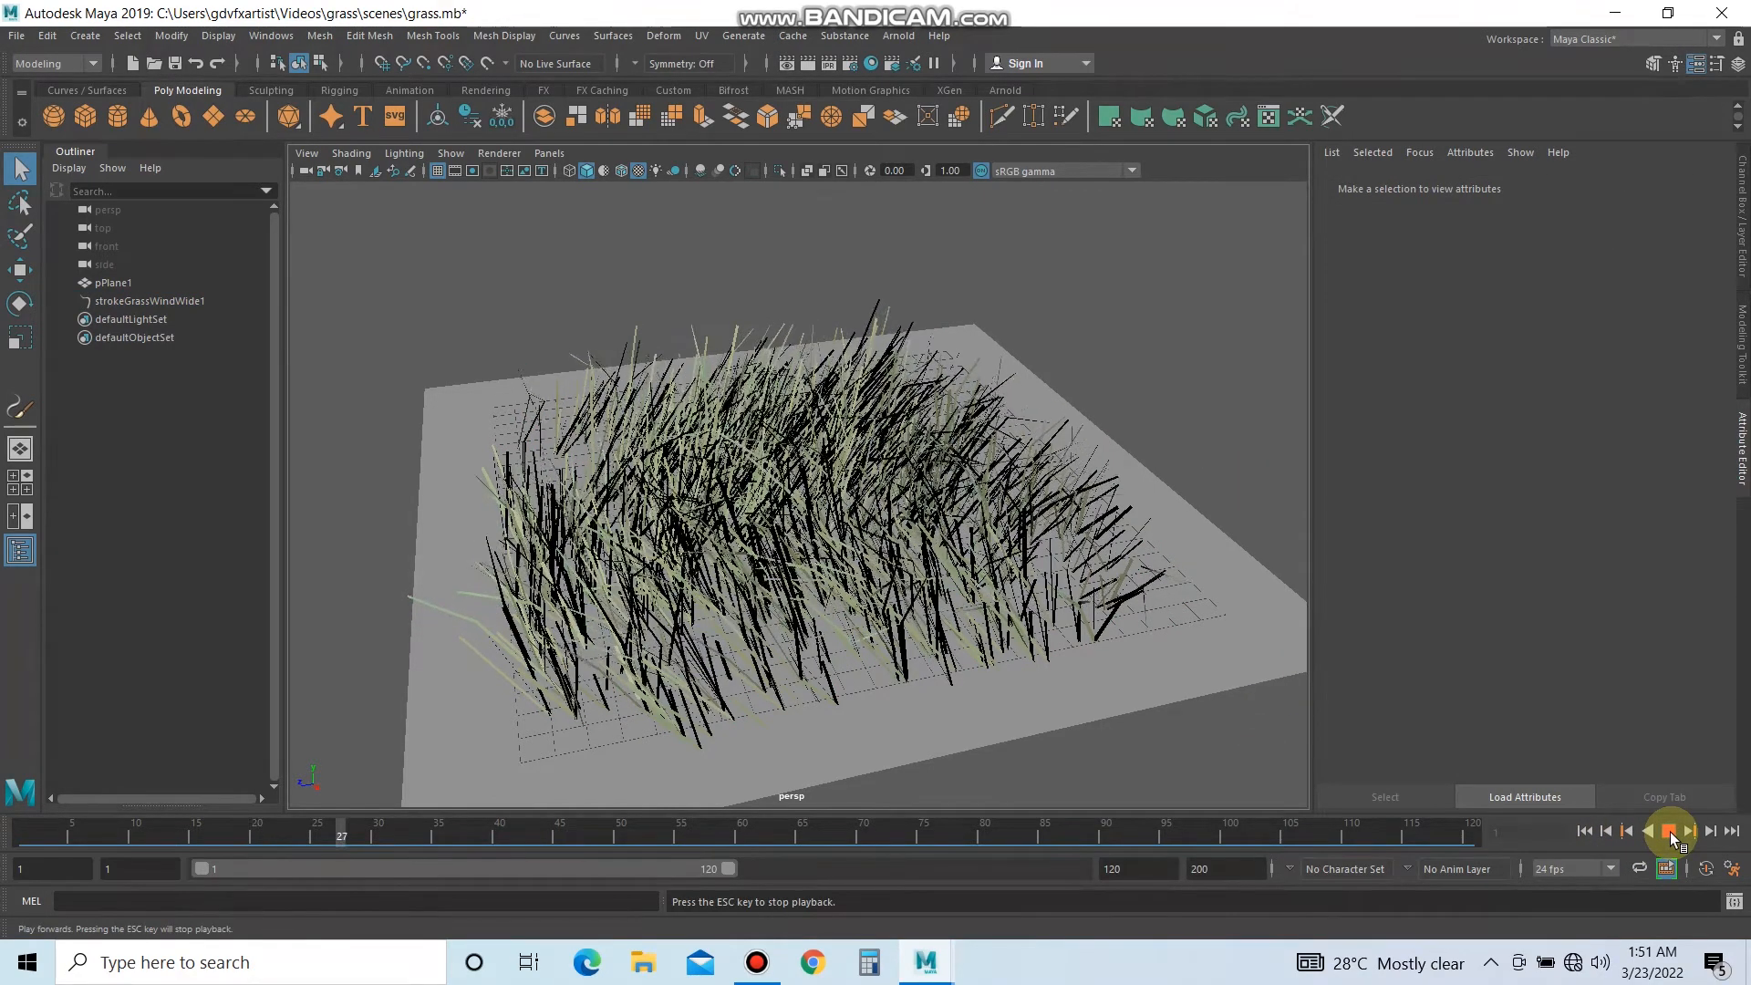
left_click(1669, 832)
Reselect the grass stroke and set the tube Segments to 8.
left_click(838, 445)
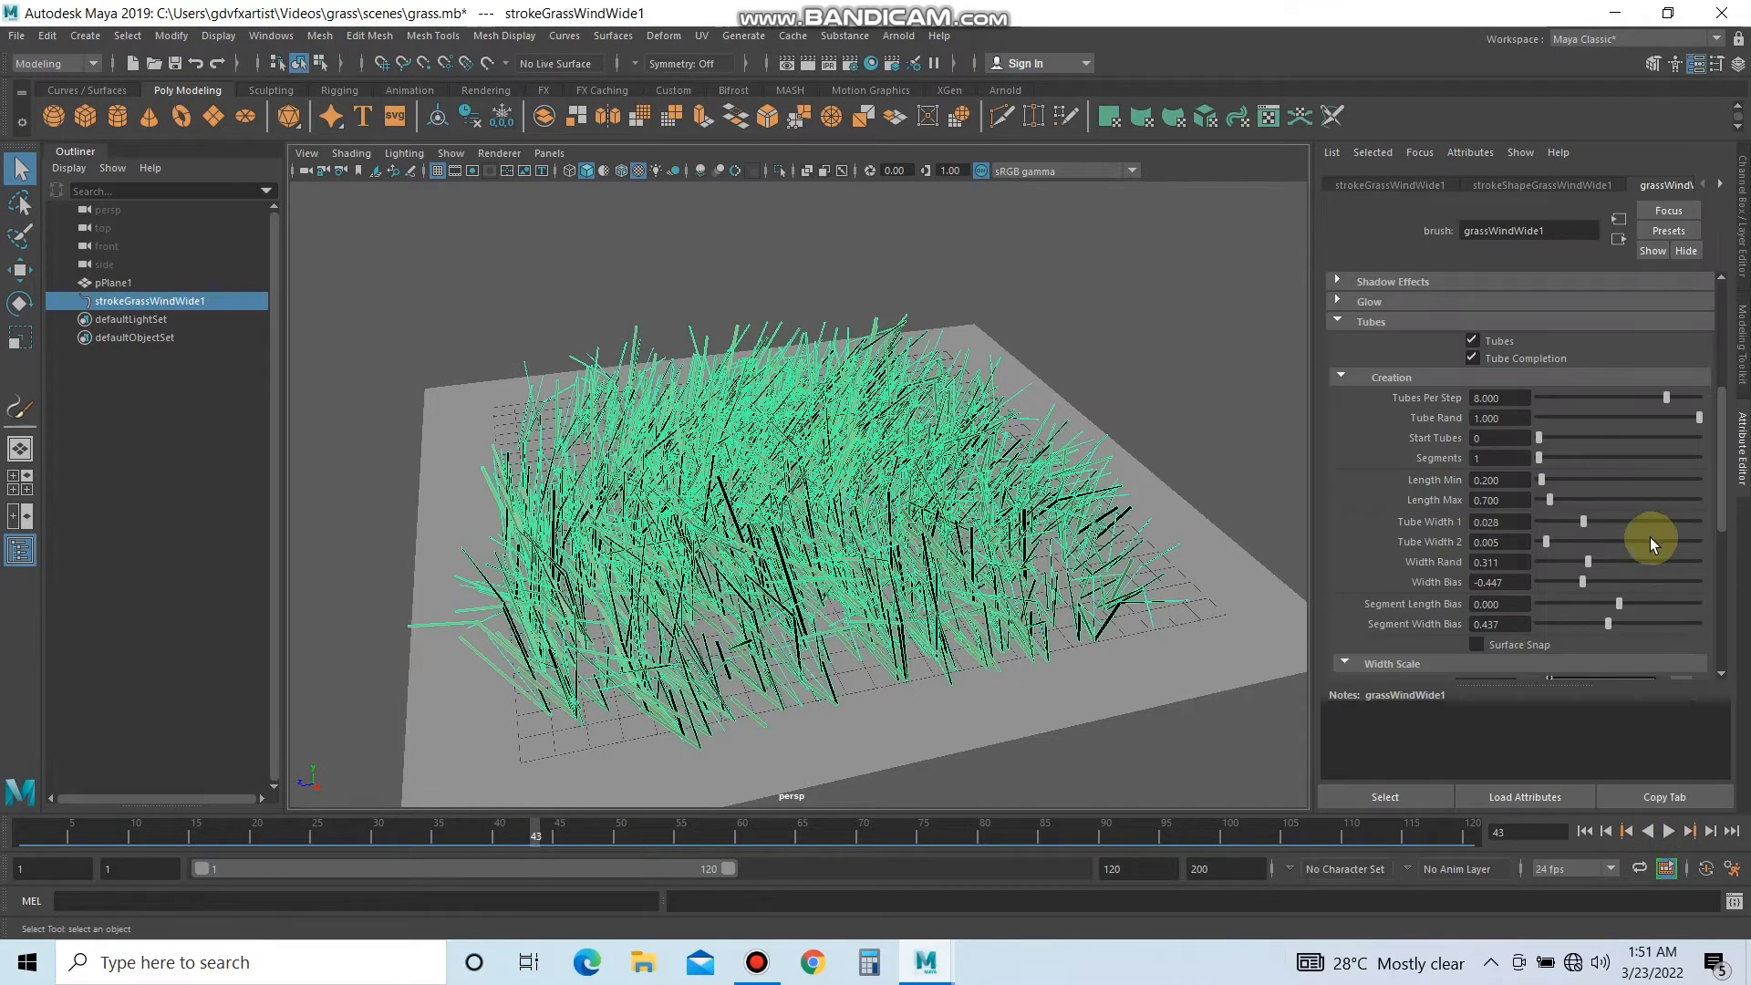
double_click(1500, 458)
type("8")
left_click(1184, 476)
left_click(1103, 528)
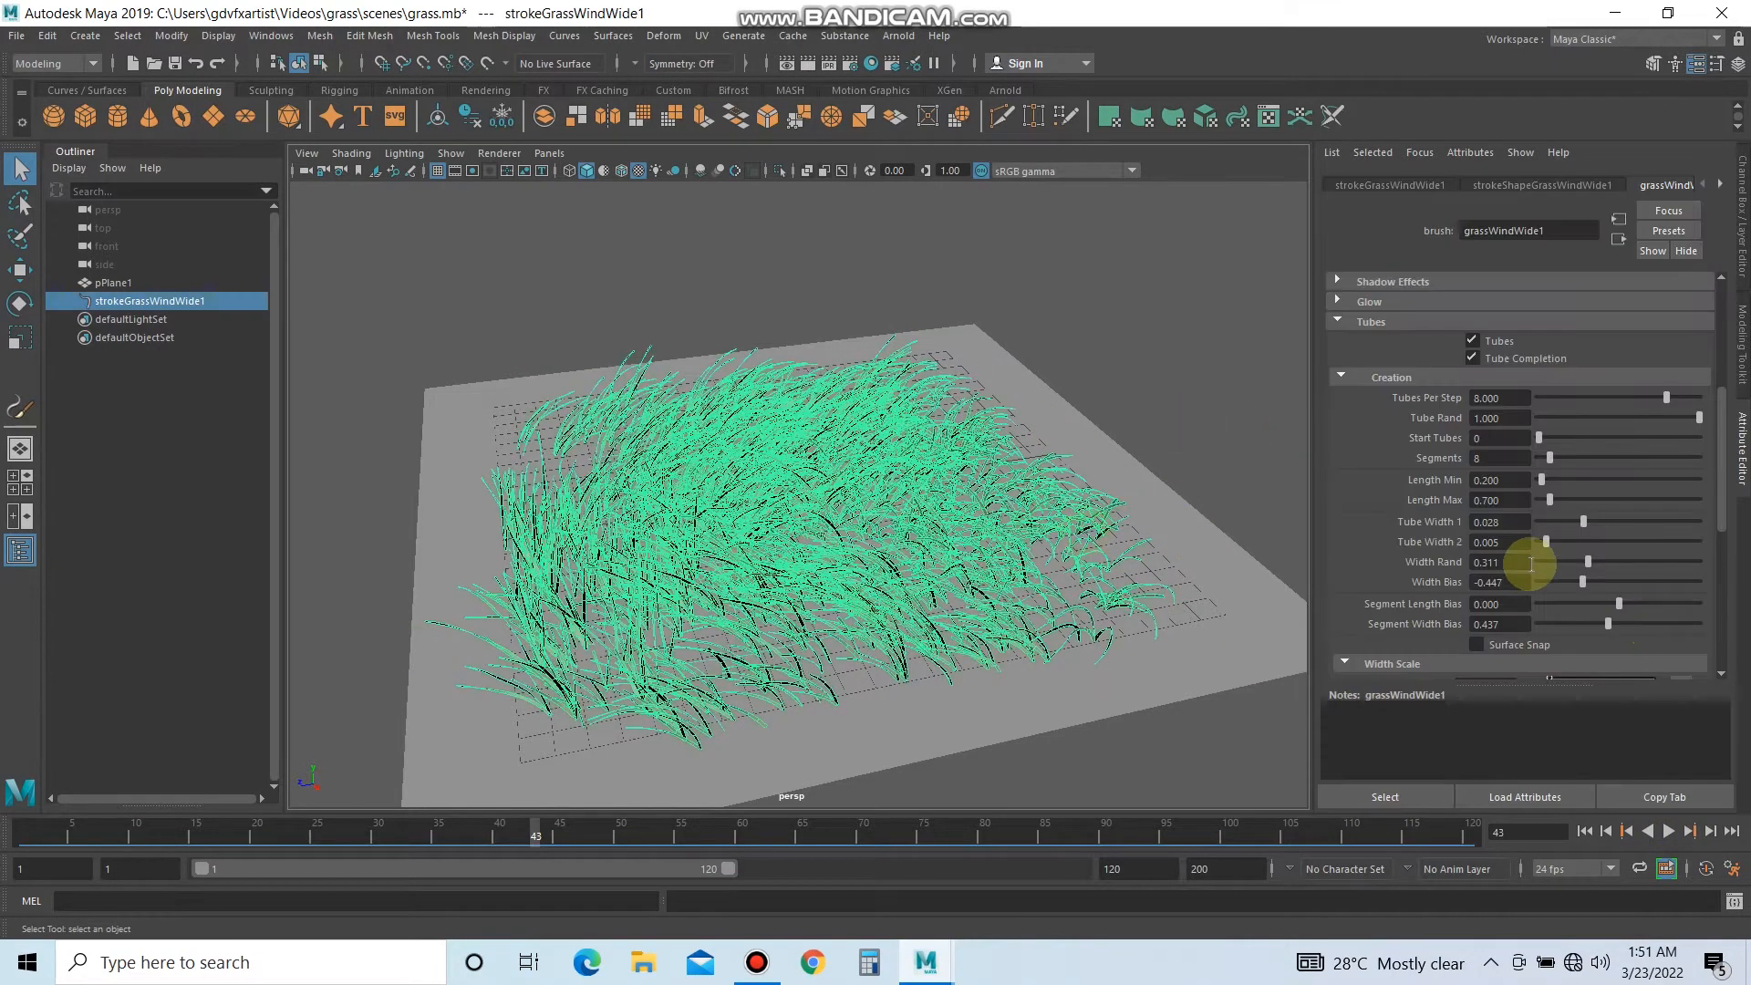
Expand the Forces settings in the tube Behavior attributes and set Path Follow to 0.1.
scroll(1524, 559, "down", 3)
scroll(1463, 566, "down", 3)
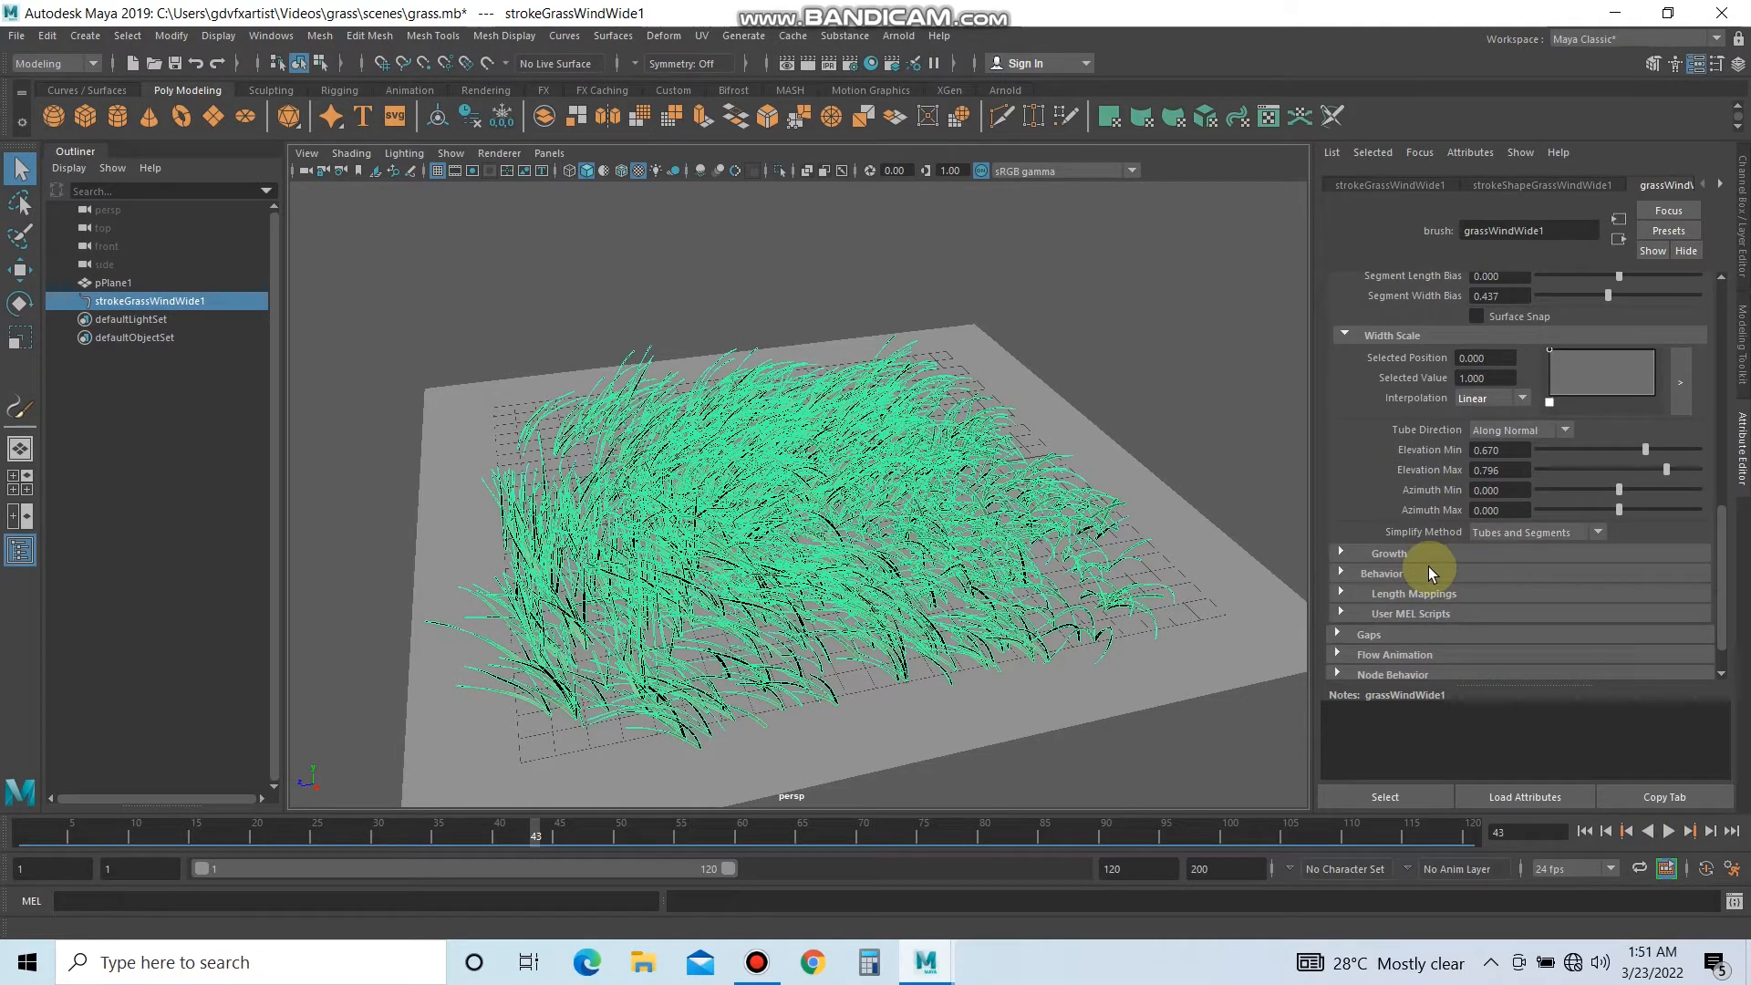
left_click(1415, 575)
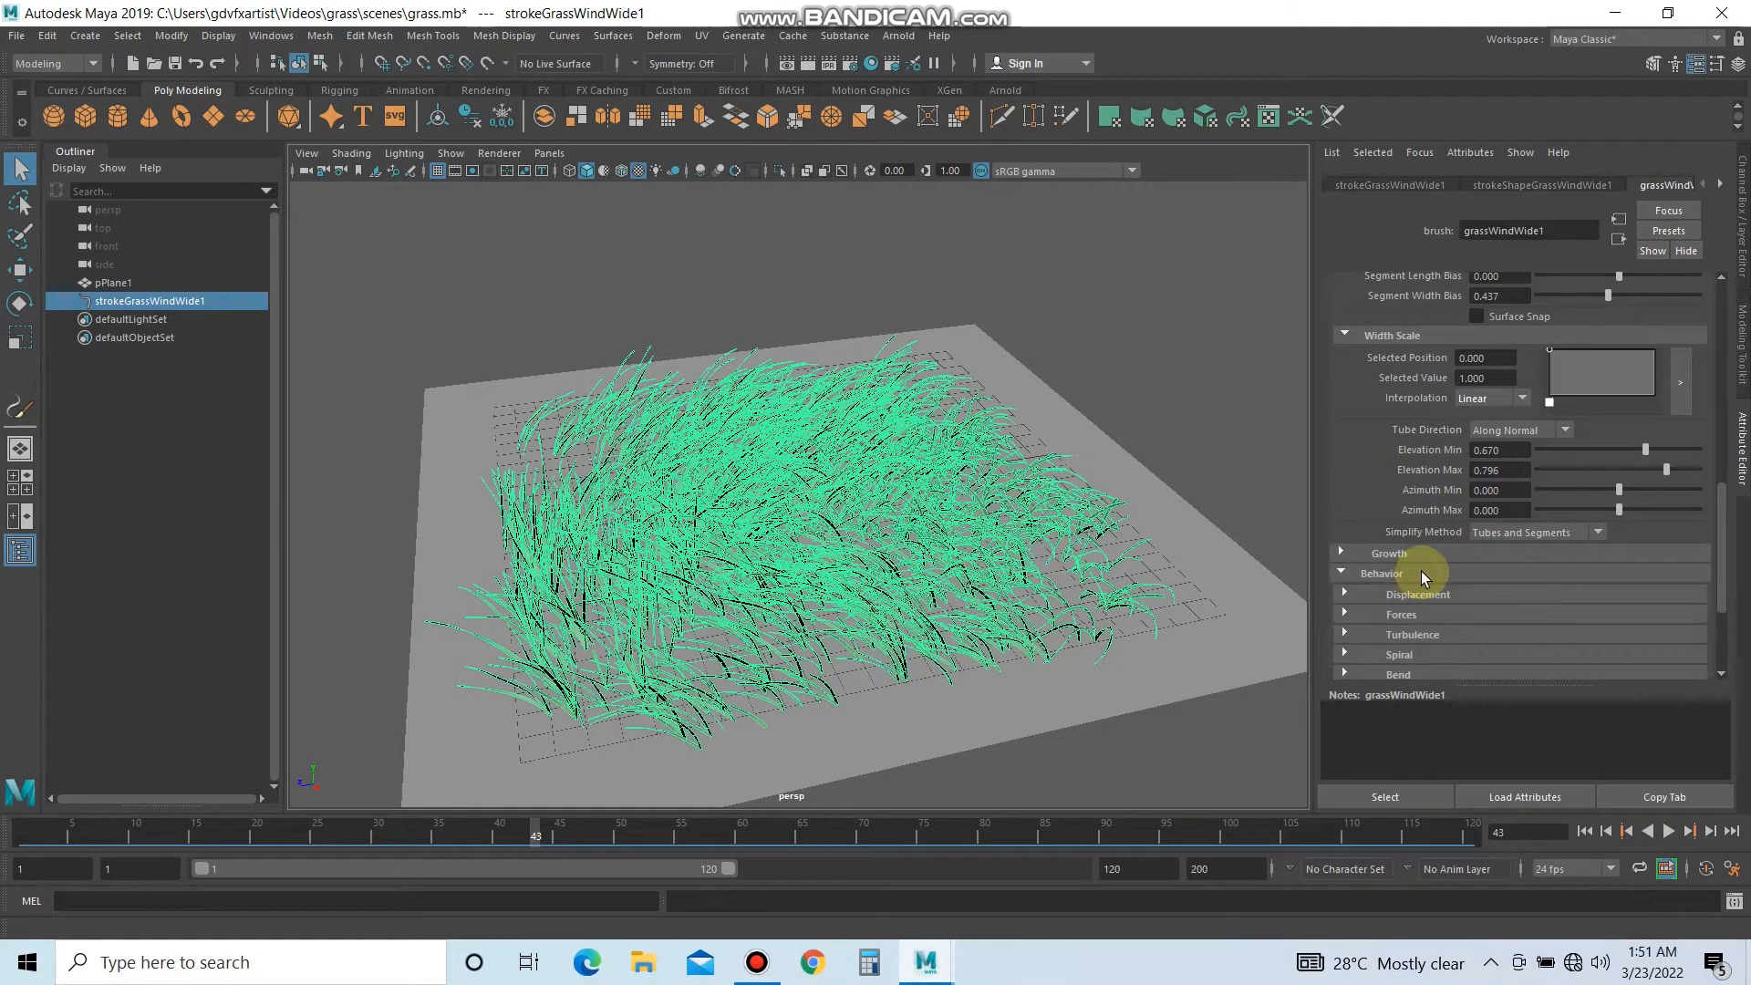
left_click(1405, 615)
scroll(1497, 567, "down", 3)
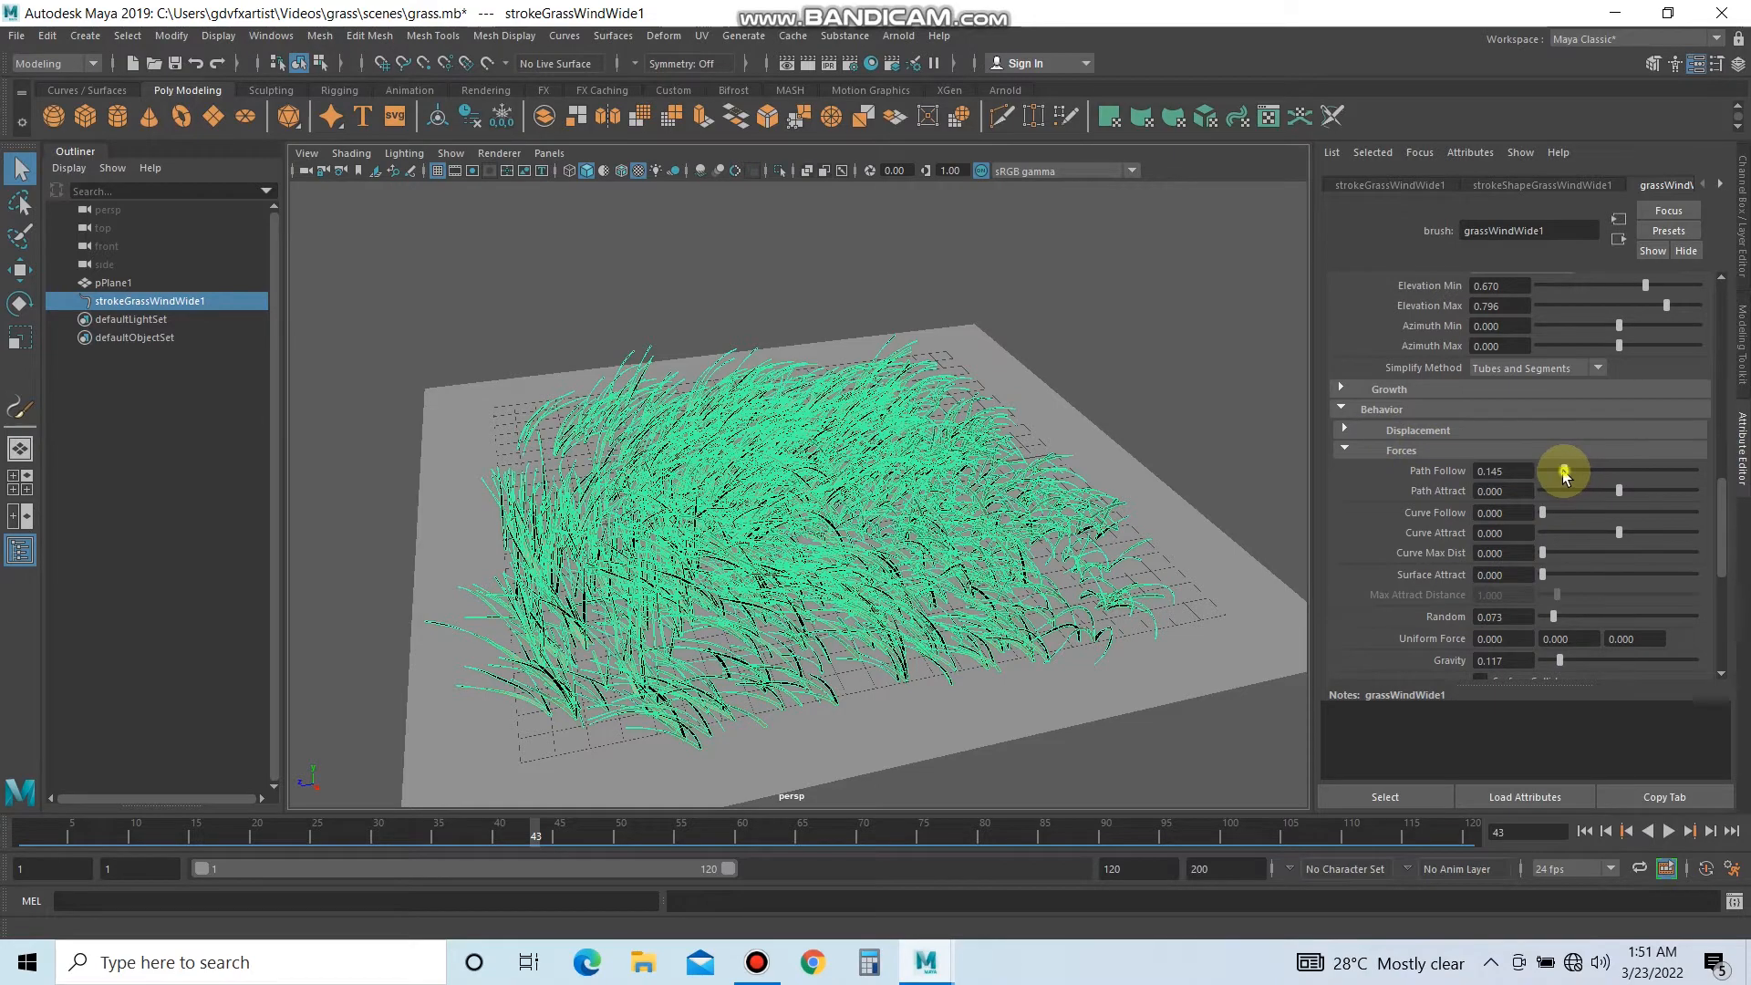
mouse_move(1565, 472)
left_mouse_down()
mouse_move(1533, 475)
mouse_move(1558, 475)
left_mouse_up()
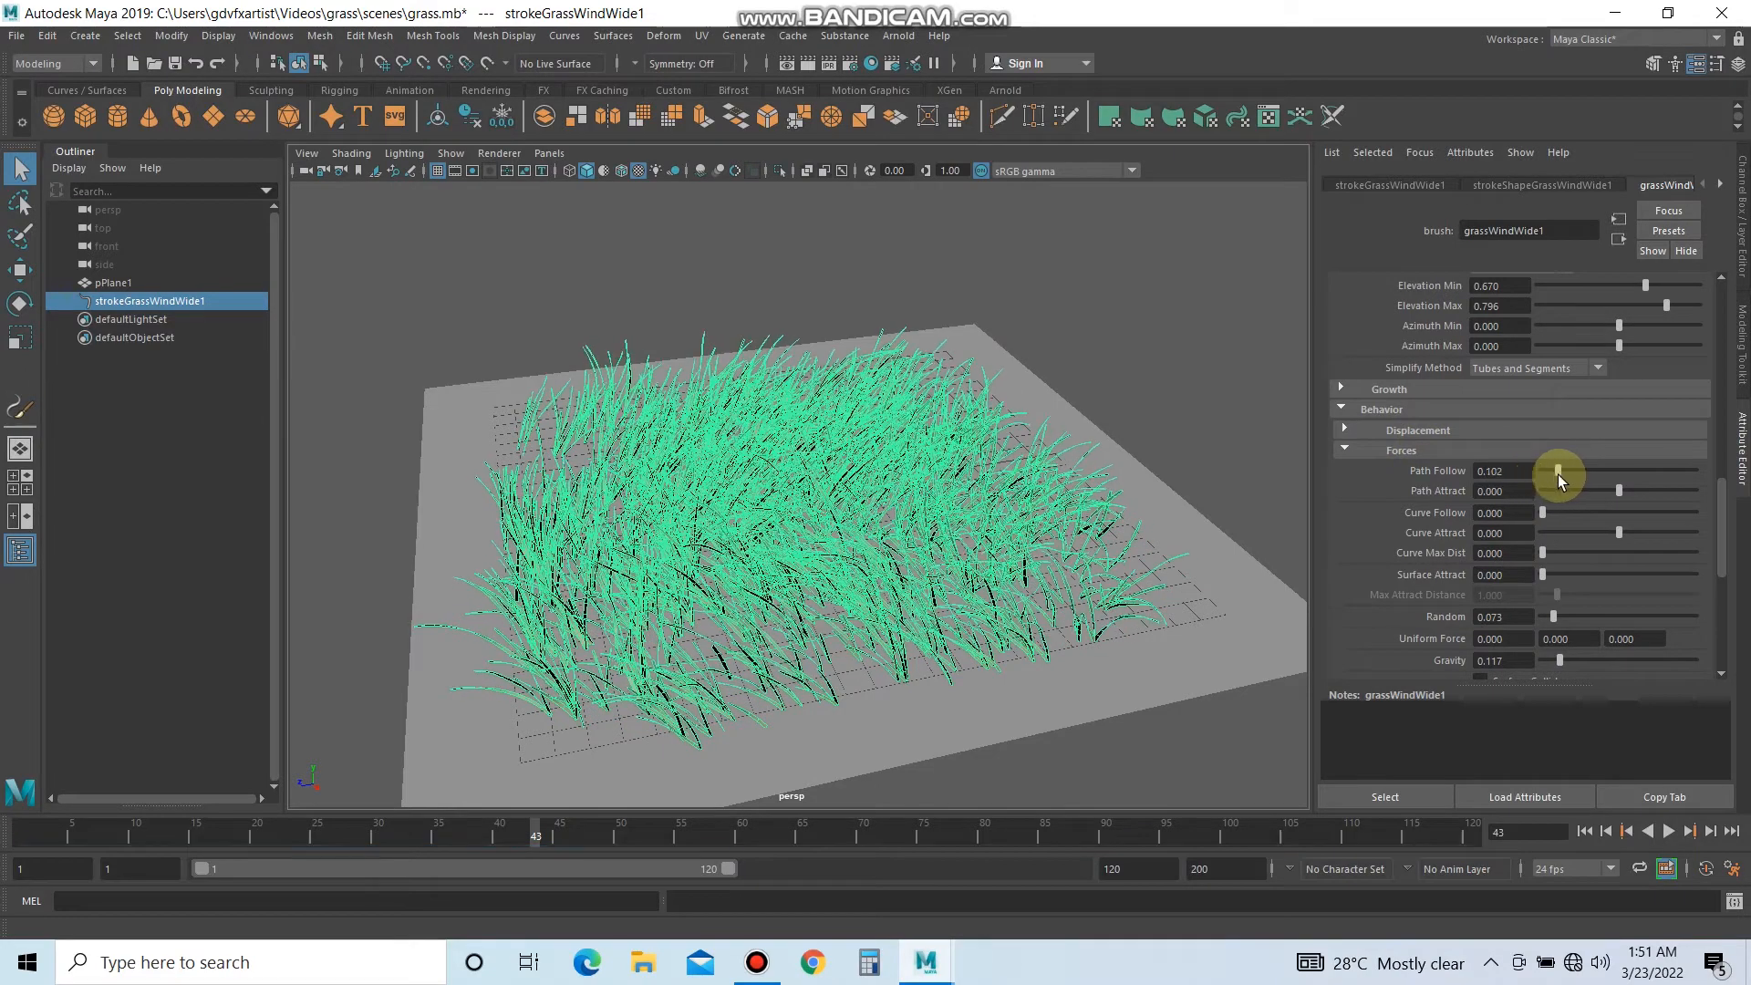
left_click(1433, 482)
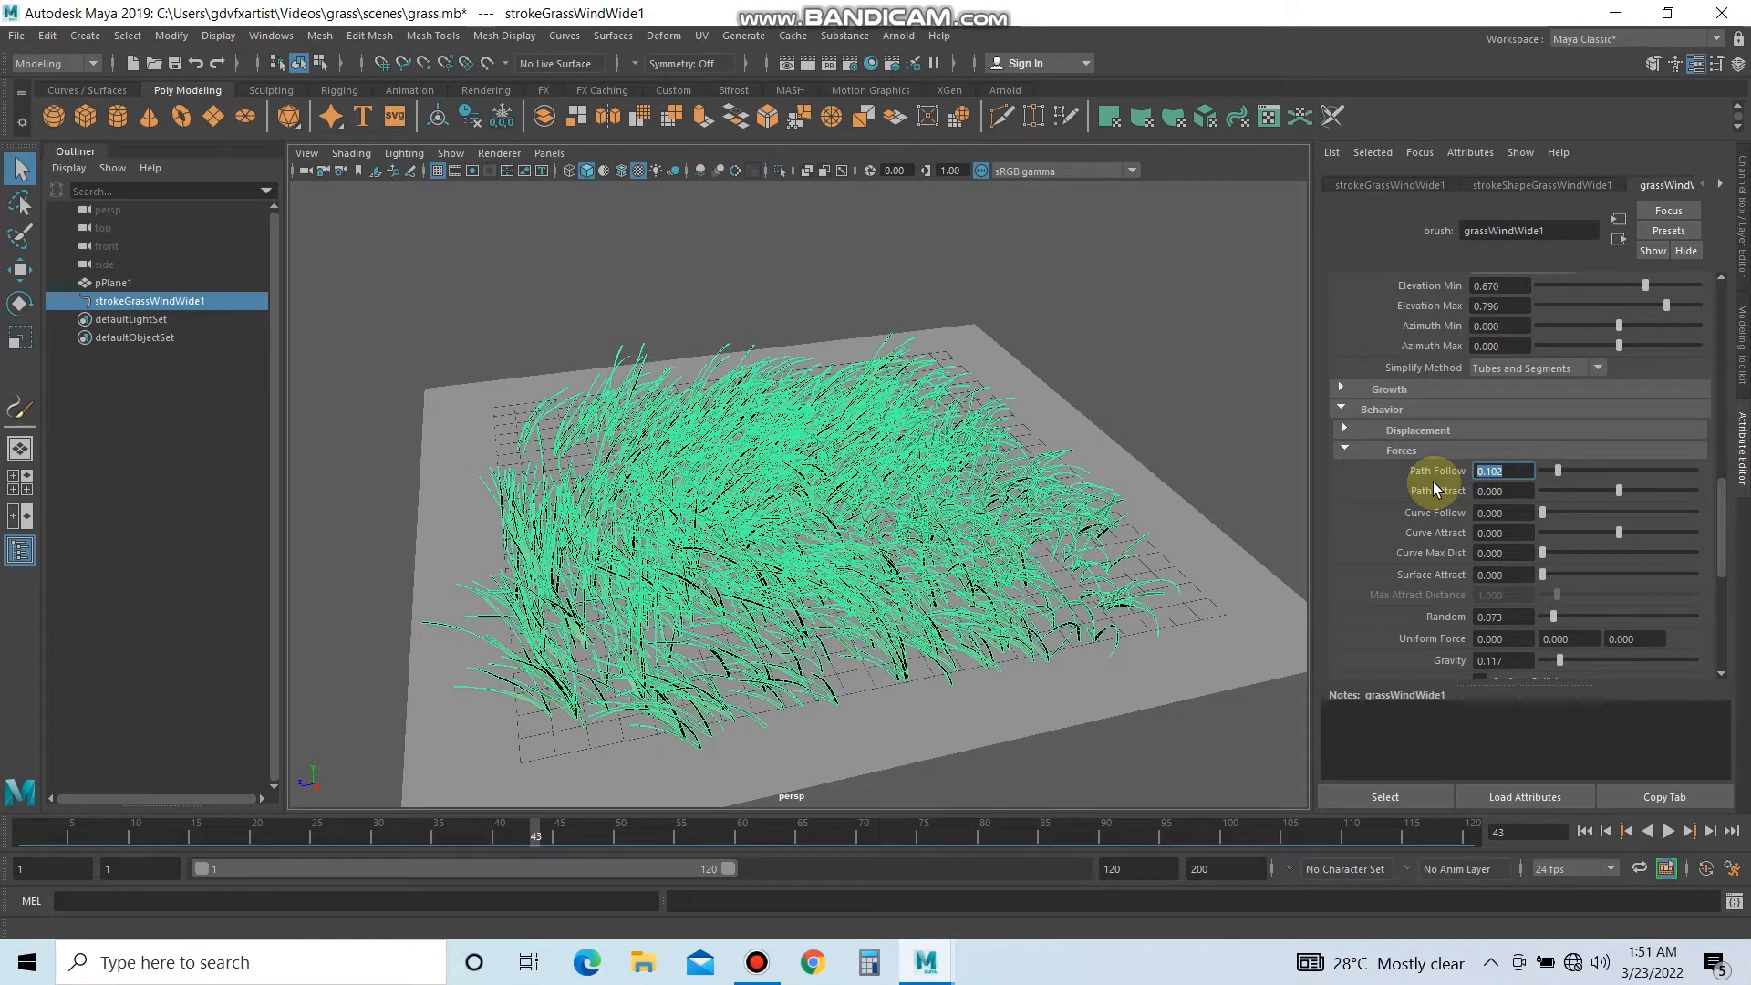
type("0.3")
key("Return")
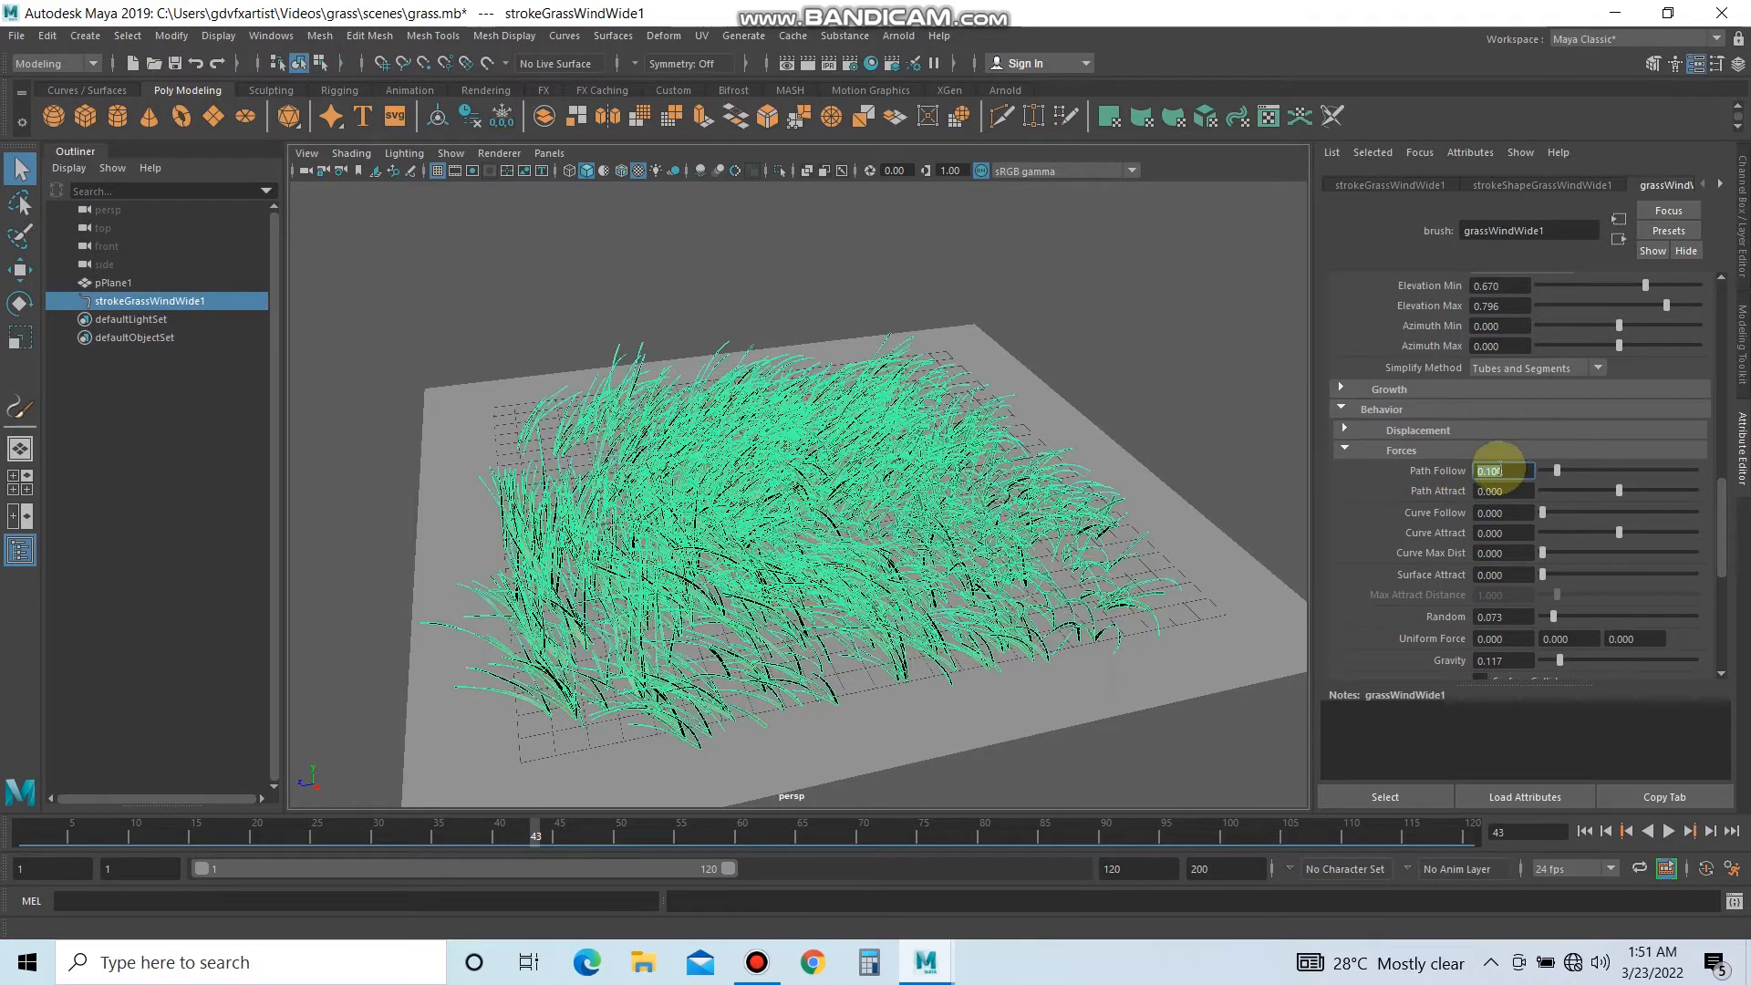
Try Gravity values of 1 and 0.3 on the grass, and set Gravity to 0.1.
scroll(1535, 577, "down", 3)
left_click_drag(1557, 496, 1712, 501)
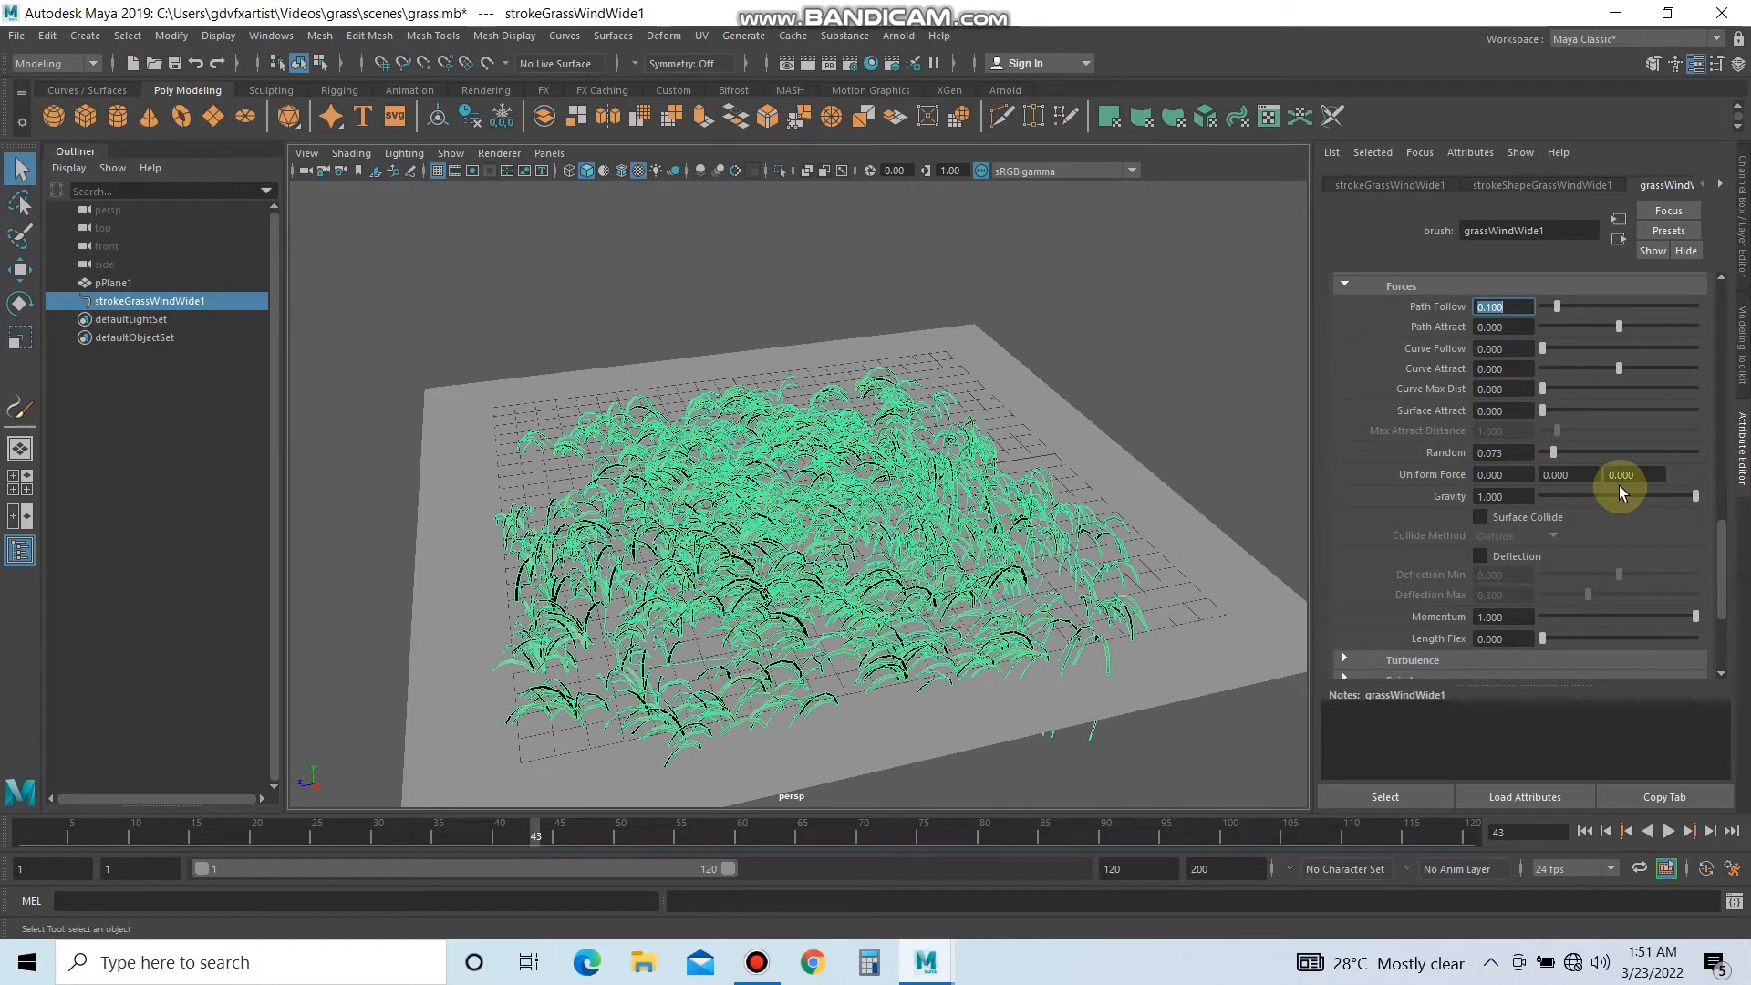
left_click_drag(1602, 496, 1581, 497)
double_click(1536, 498)
type("0.3")
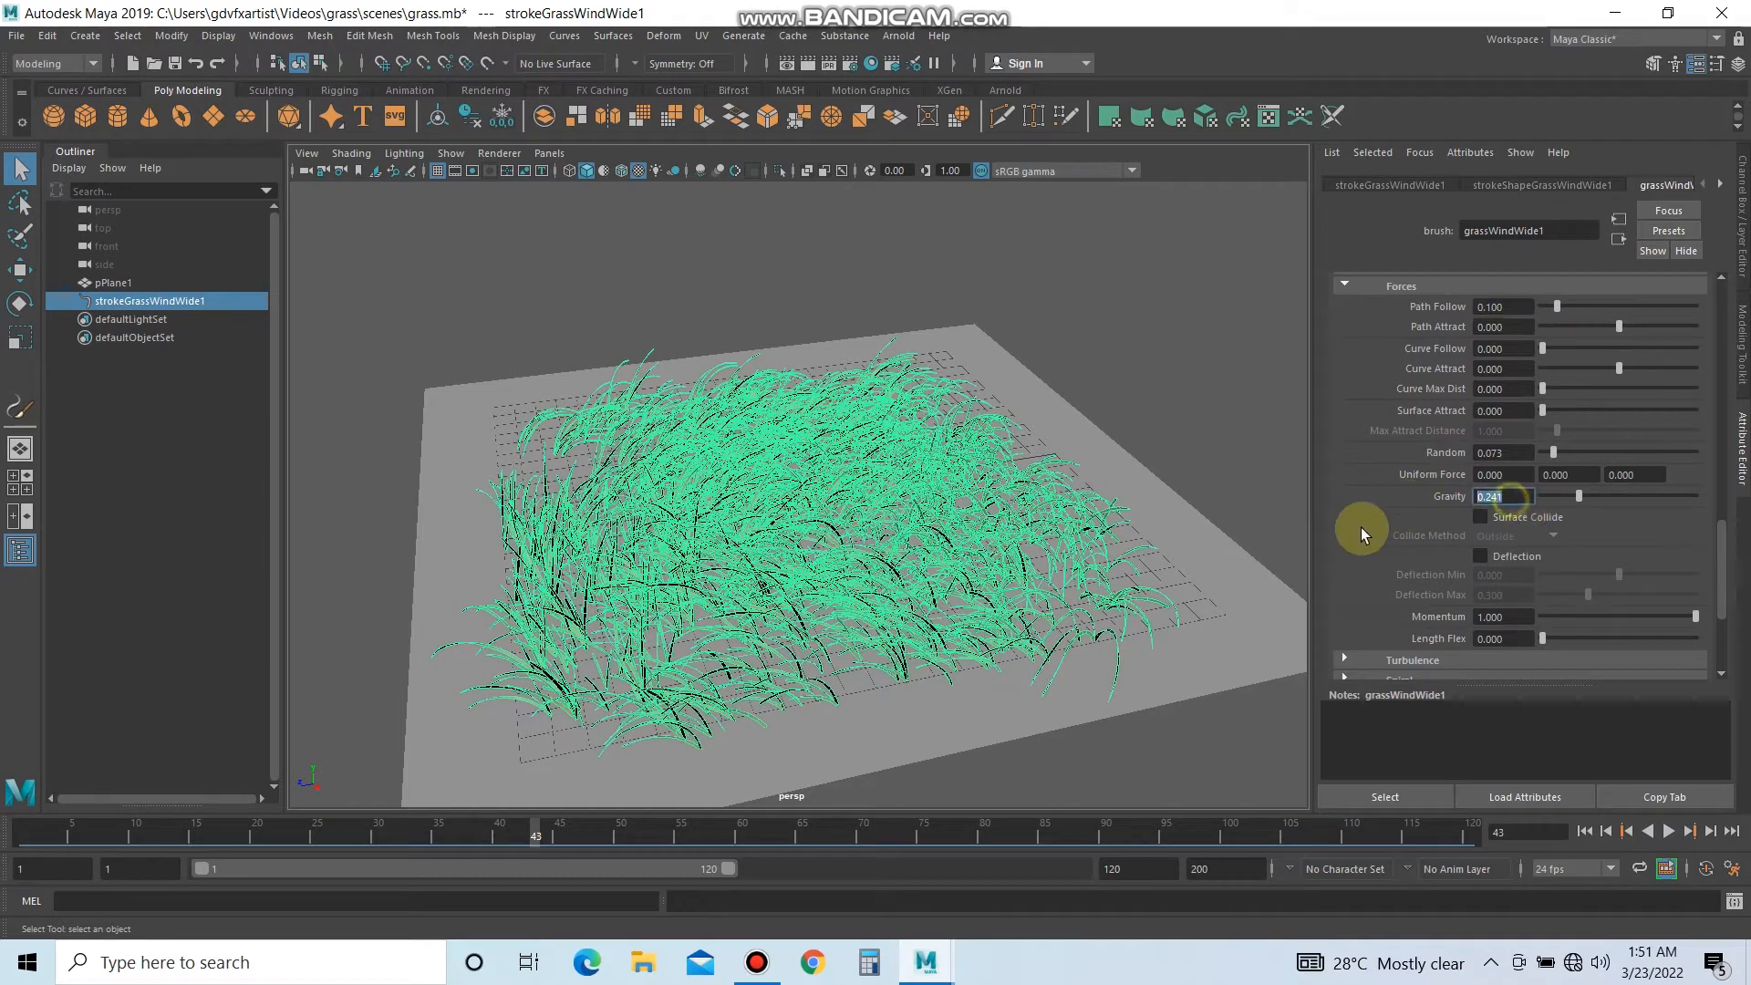
key("Return")
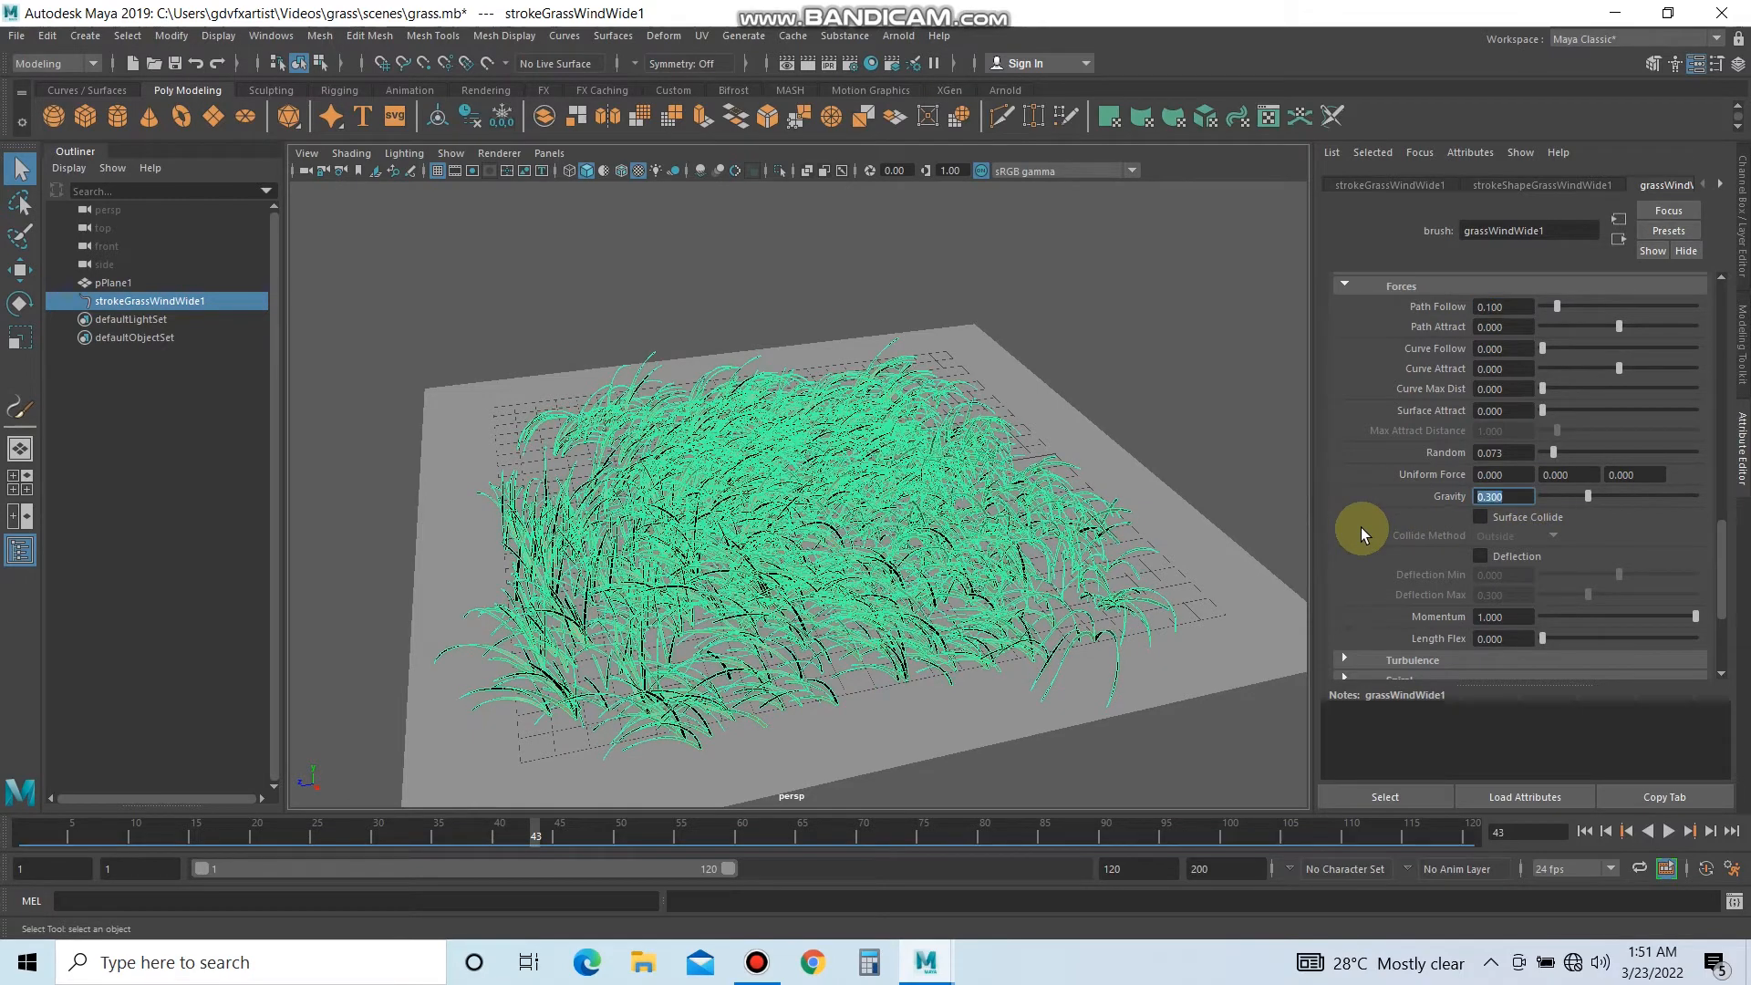
type("0.1")
key("Return")
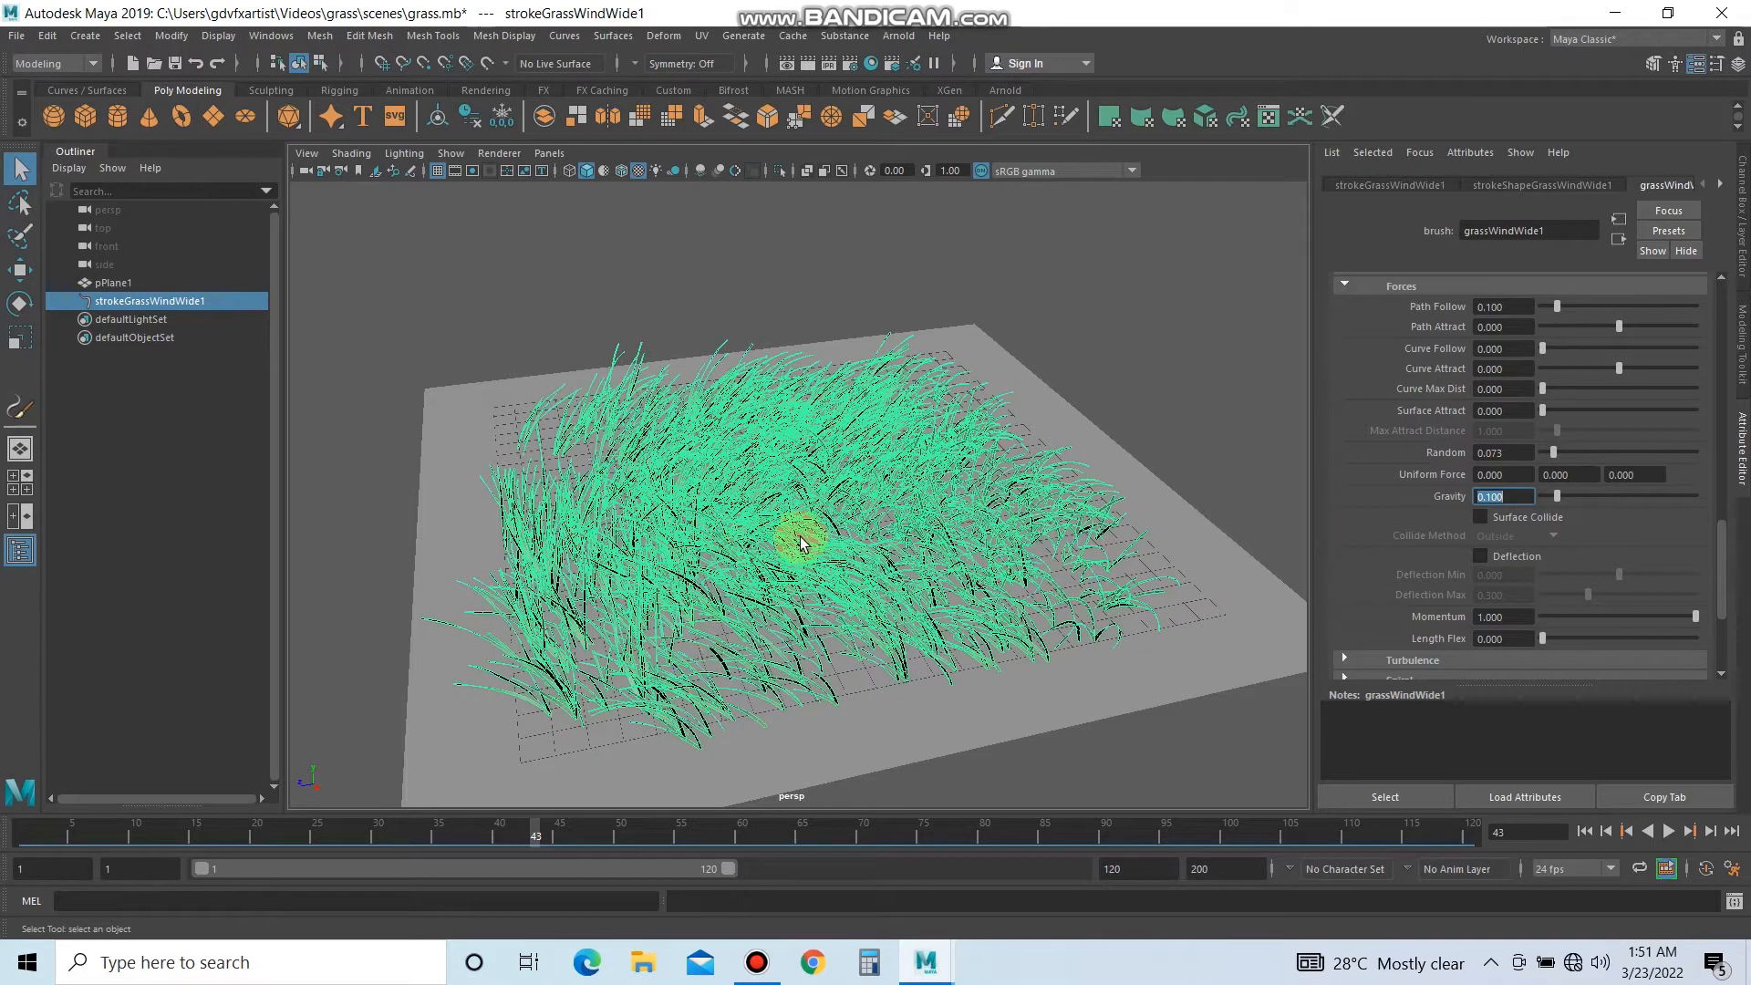
Set the grass brush's Path Follow force to 0.05 and check the blades around the plane.
left_click_drag(803, 544, 809, 520, "alt")
scroll(1486, 371, "up", 2)
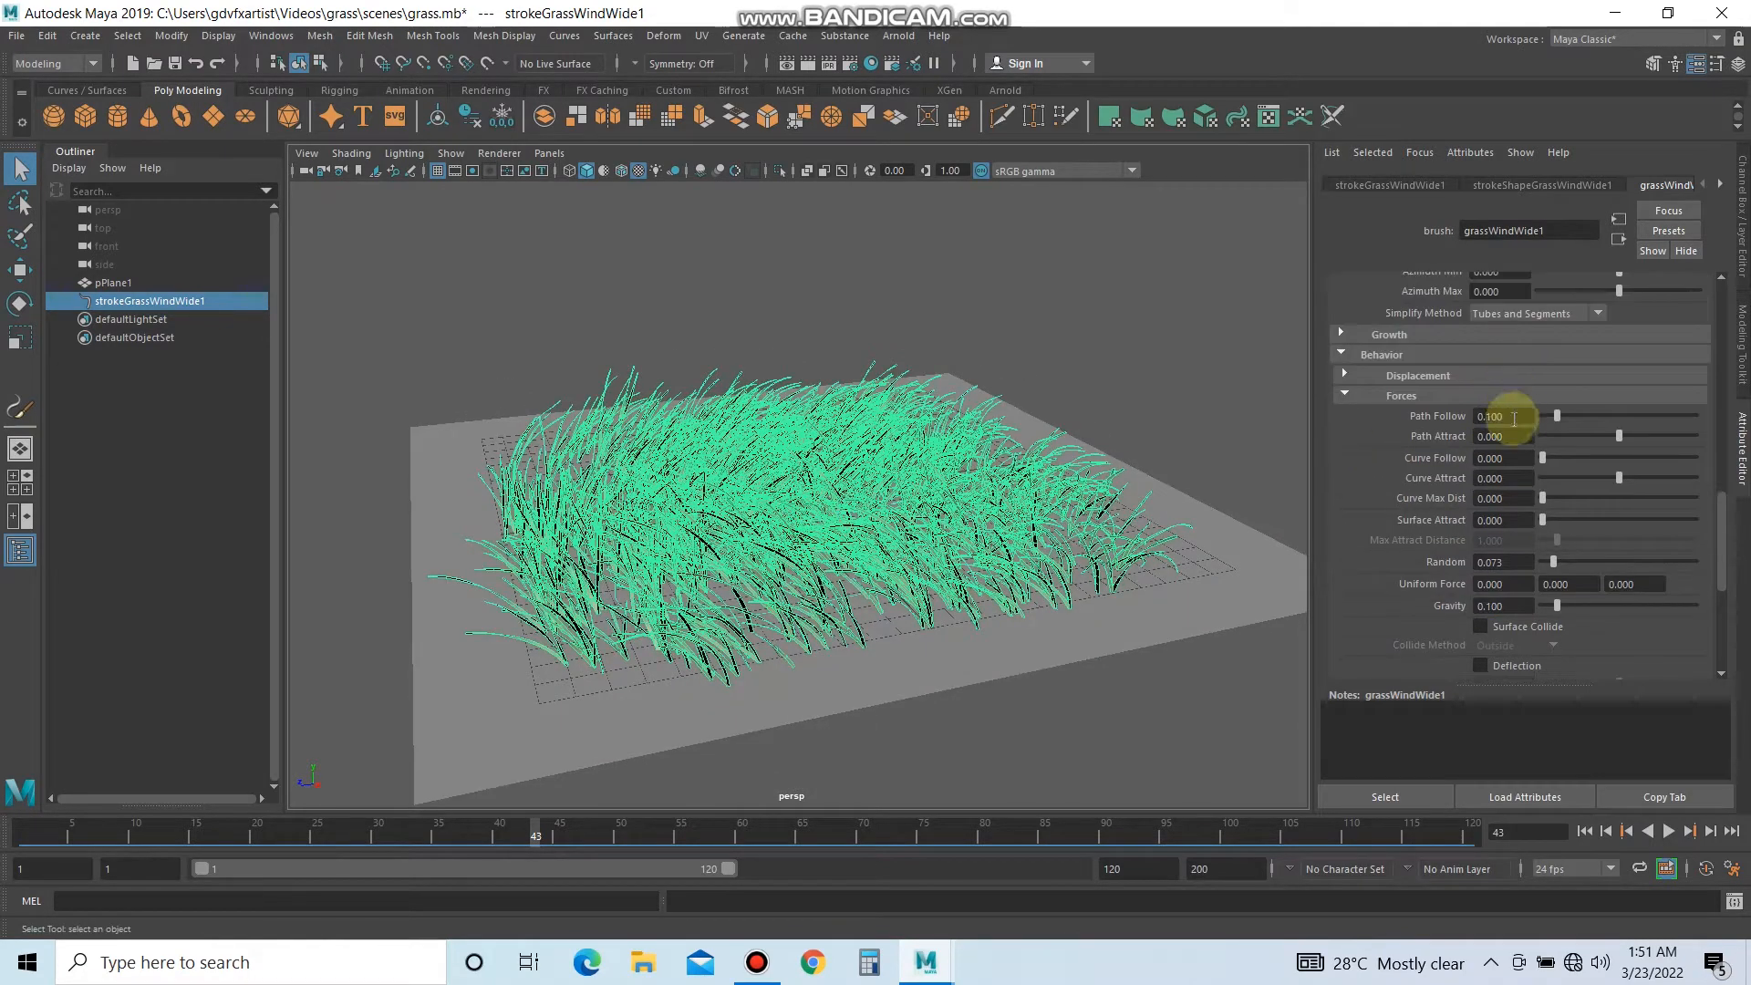
left_click(1467, 420)
type("0.050")
key("Return")
left_click_drag(1268, 478, 1083, 508, "alt")
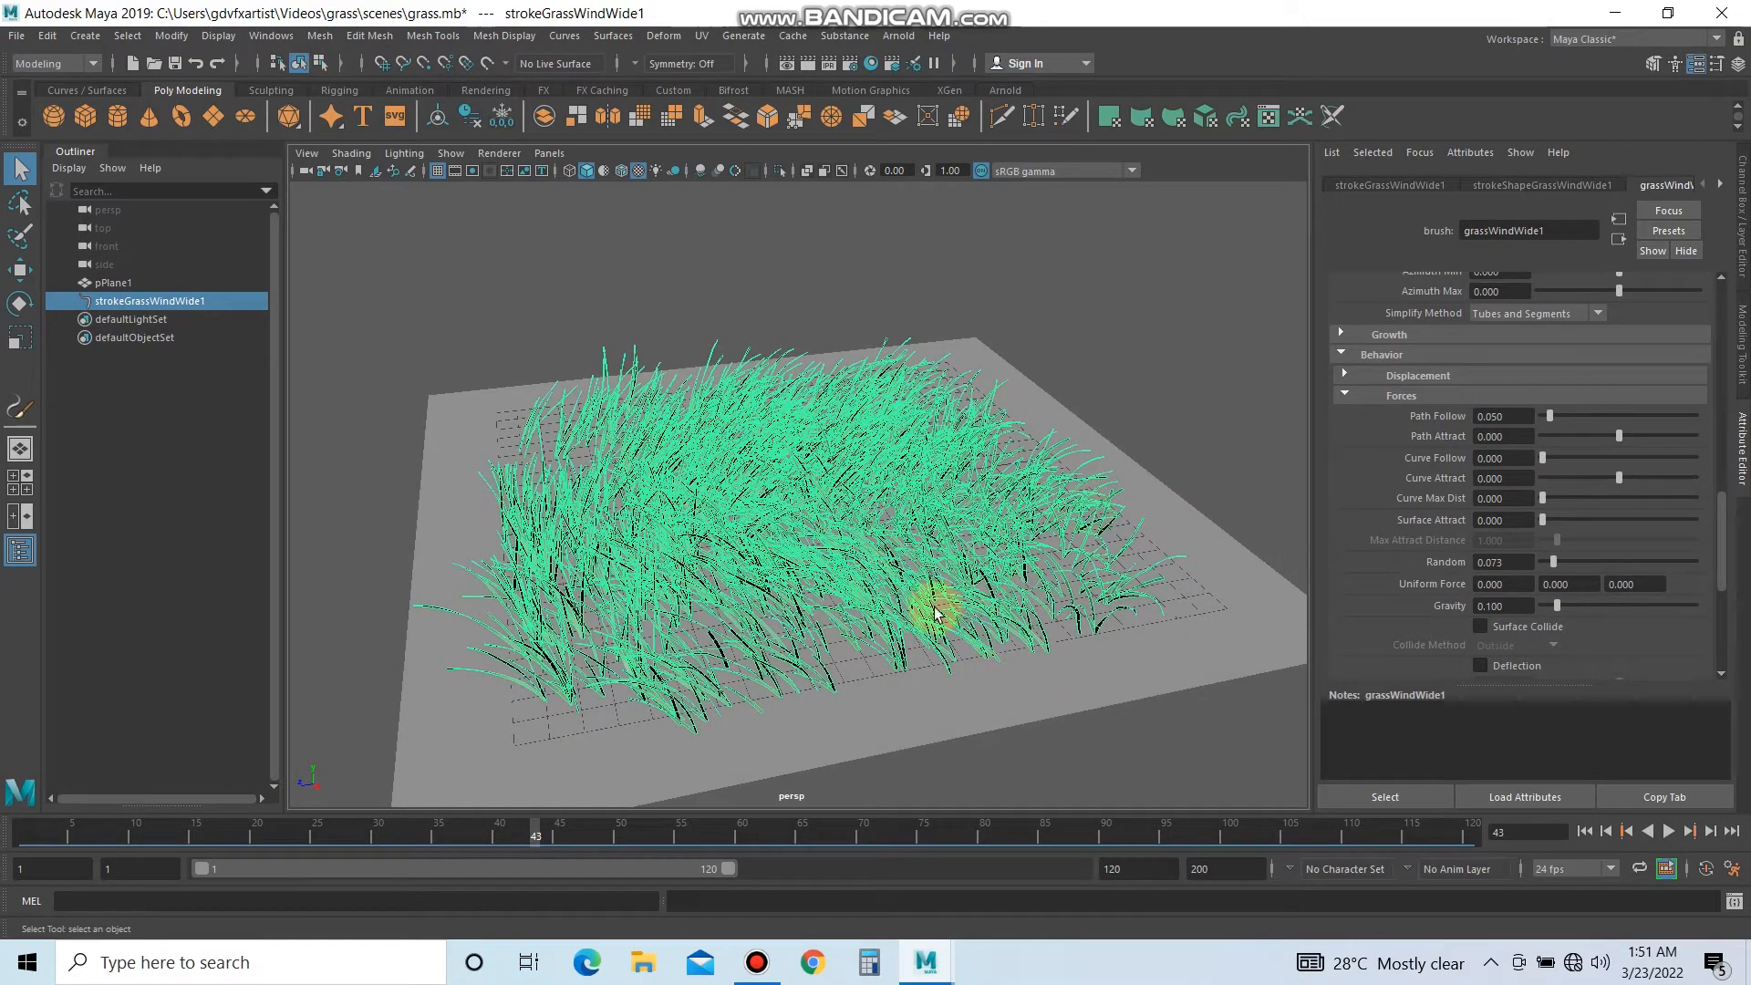
Play back the animation to check how the grass blades move in the wind, then stop playback.
left_click(599, 327)
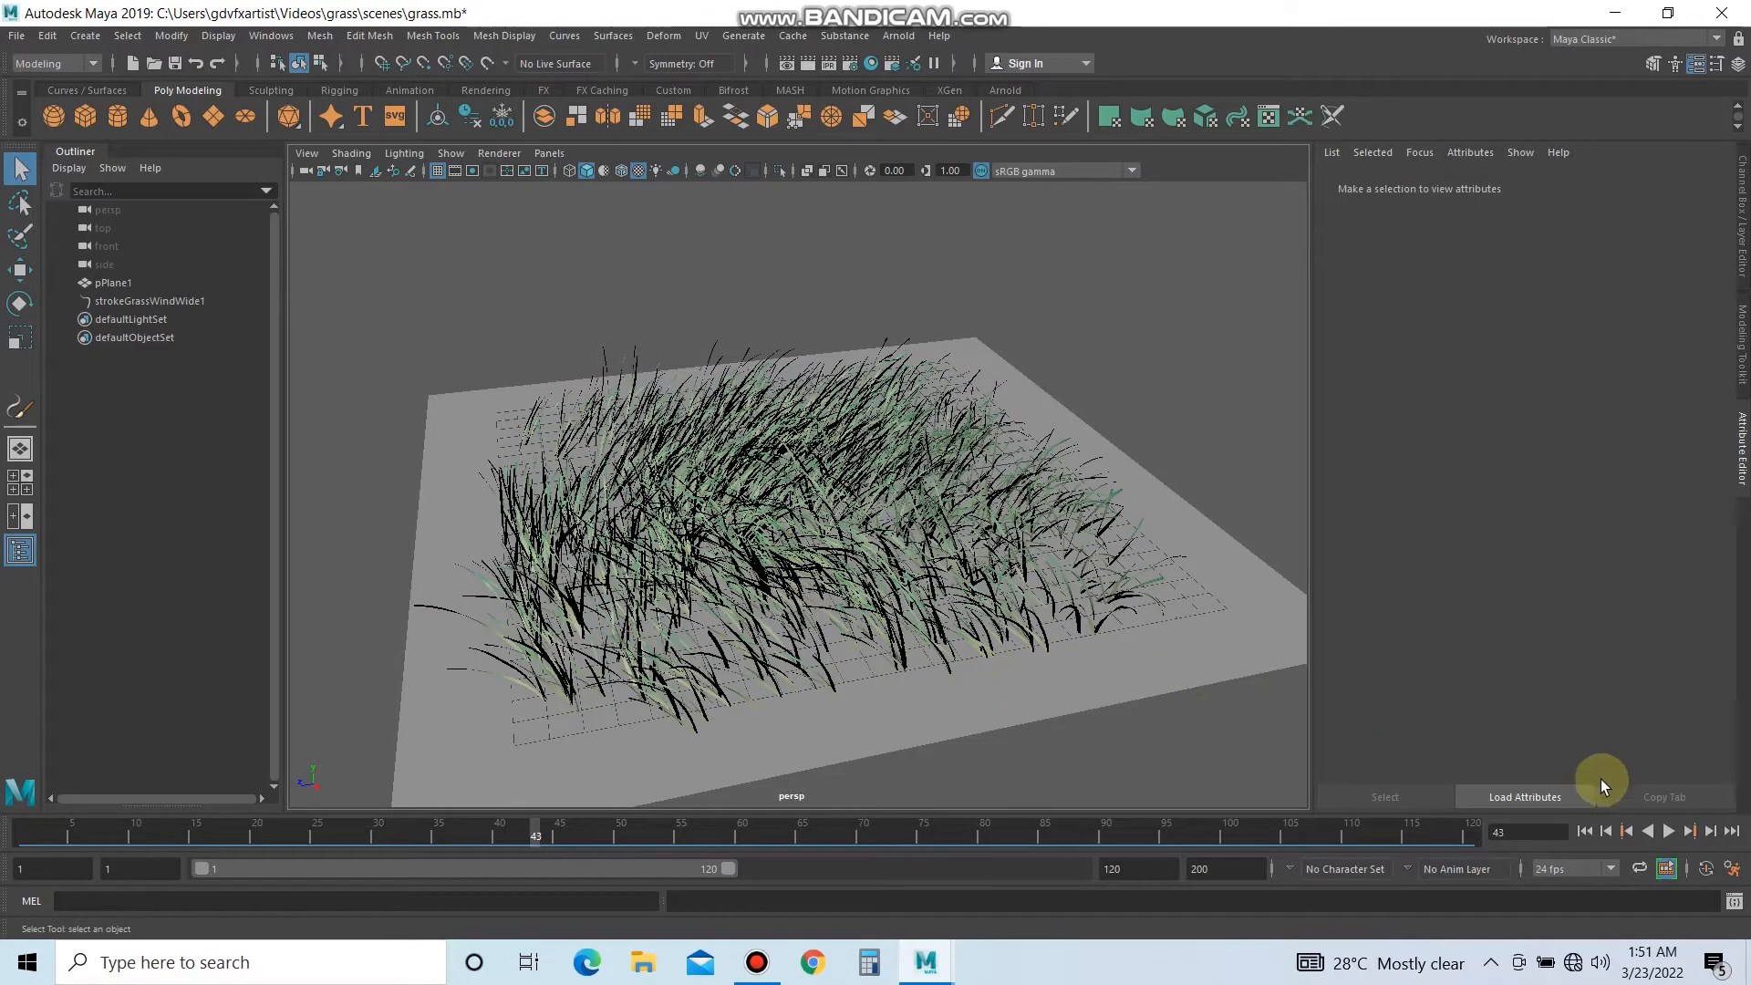
left_click(1670, 831)
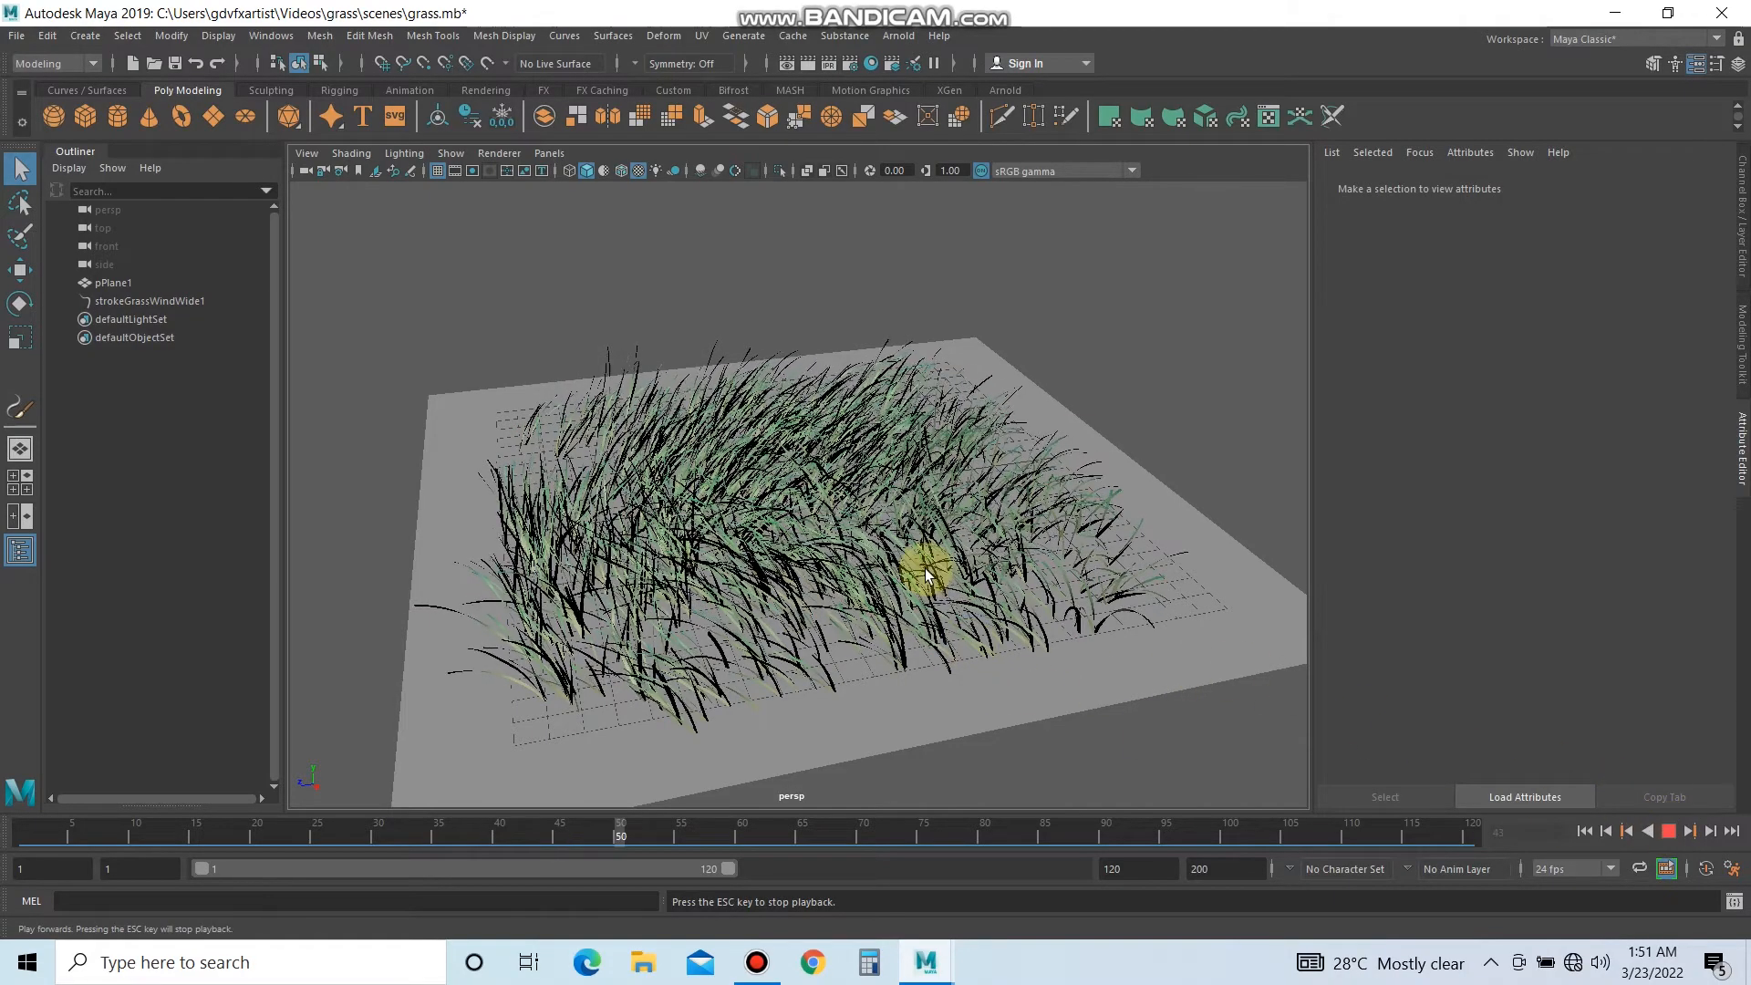
scroll(926, 567, "up", 2)
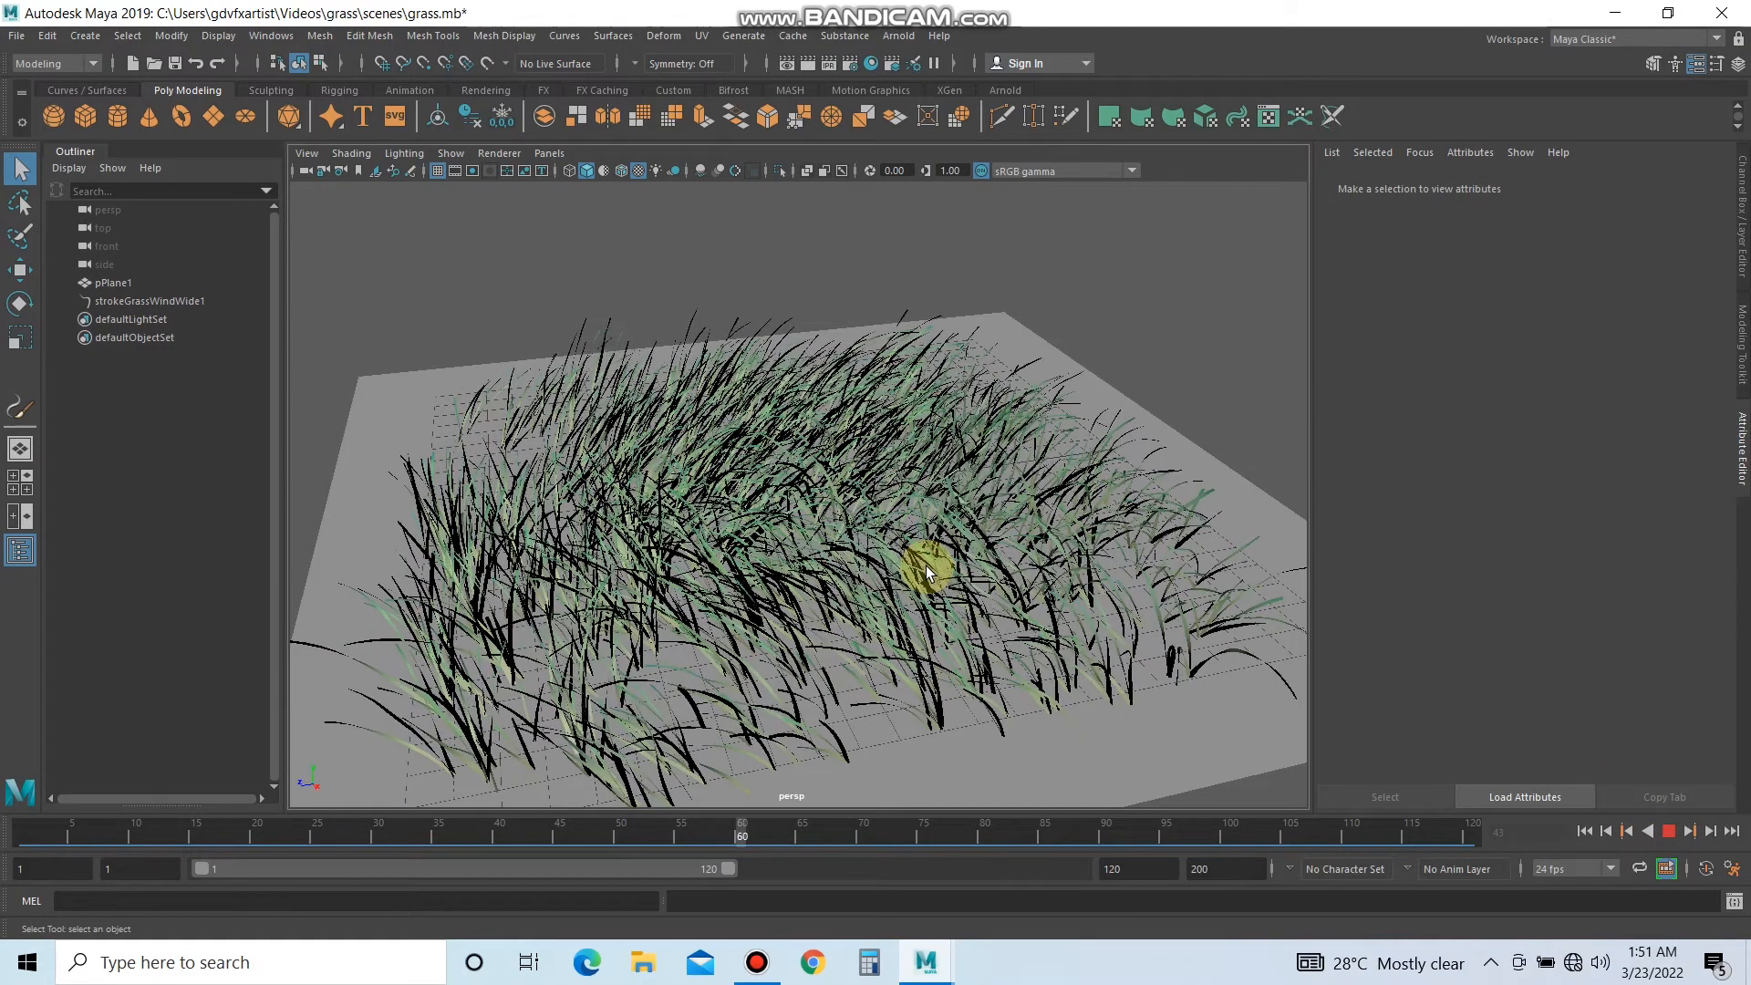
left_click(1670, 831)
Convert the wind grass stroke from Paint Effects to polygons.
left_click(843, 558)
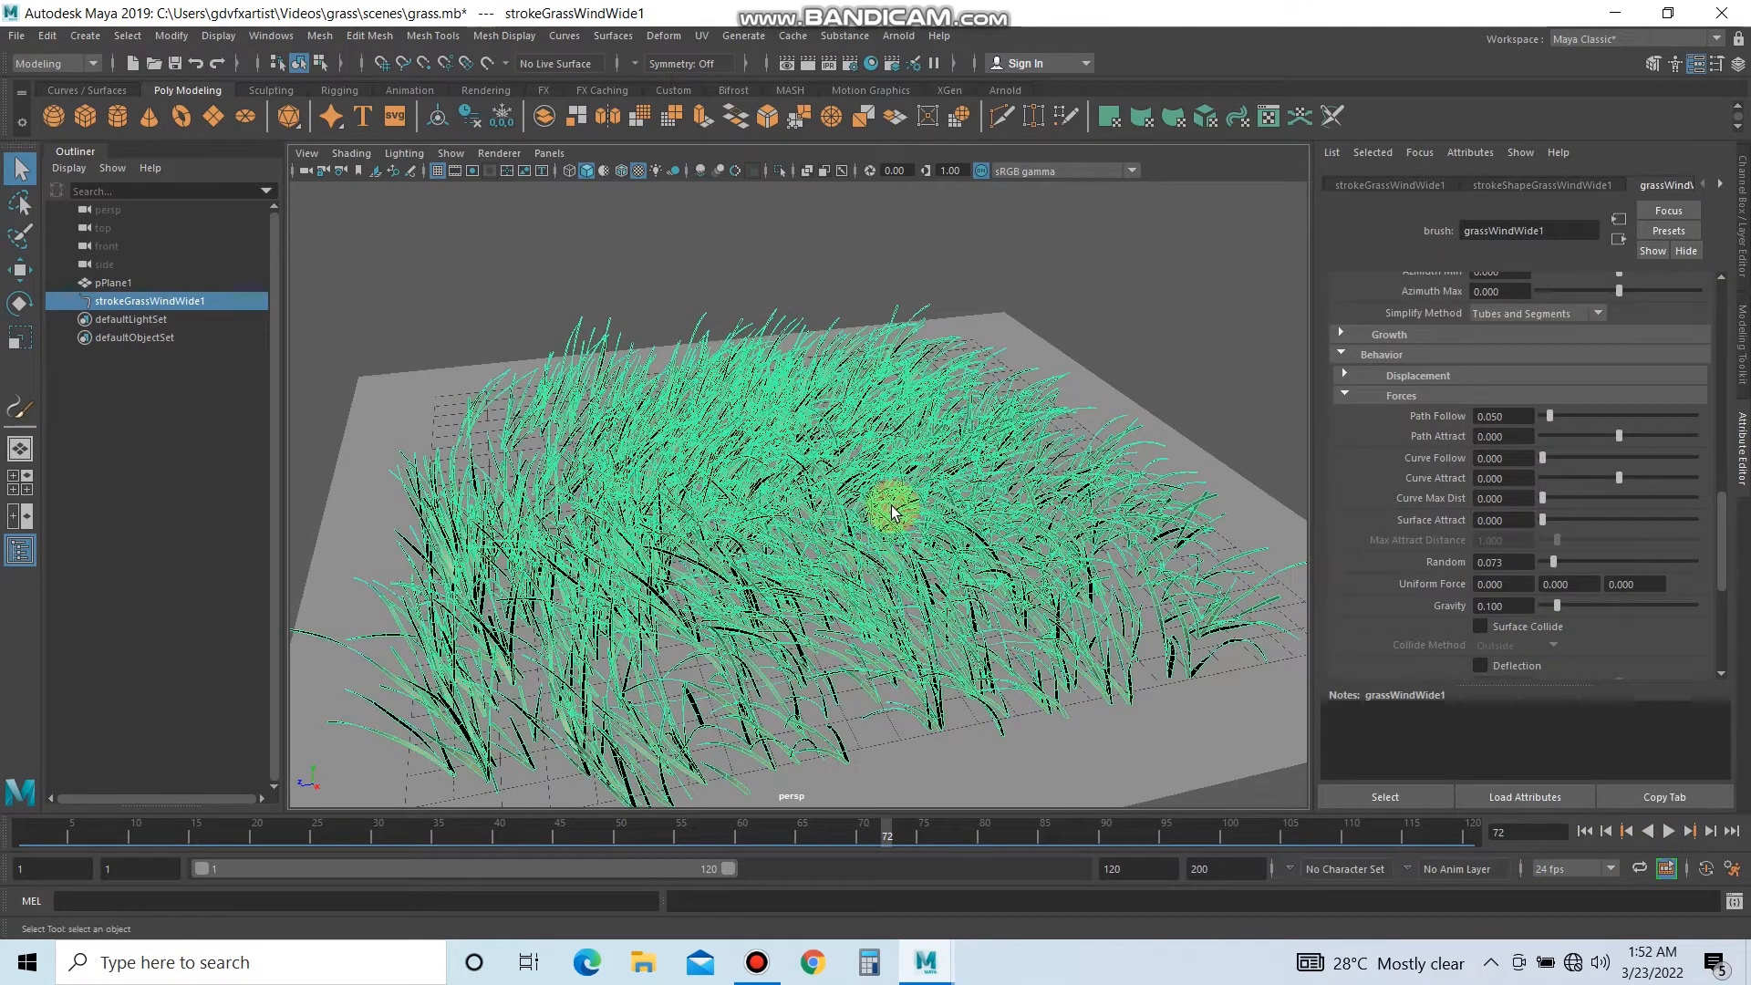
scroll(892, 511, "down", 3)
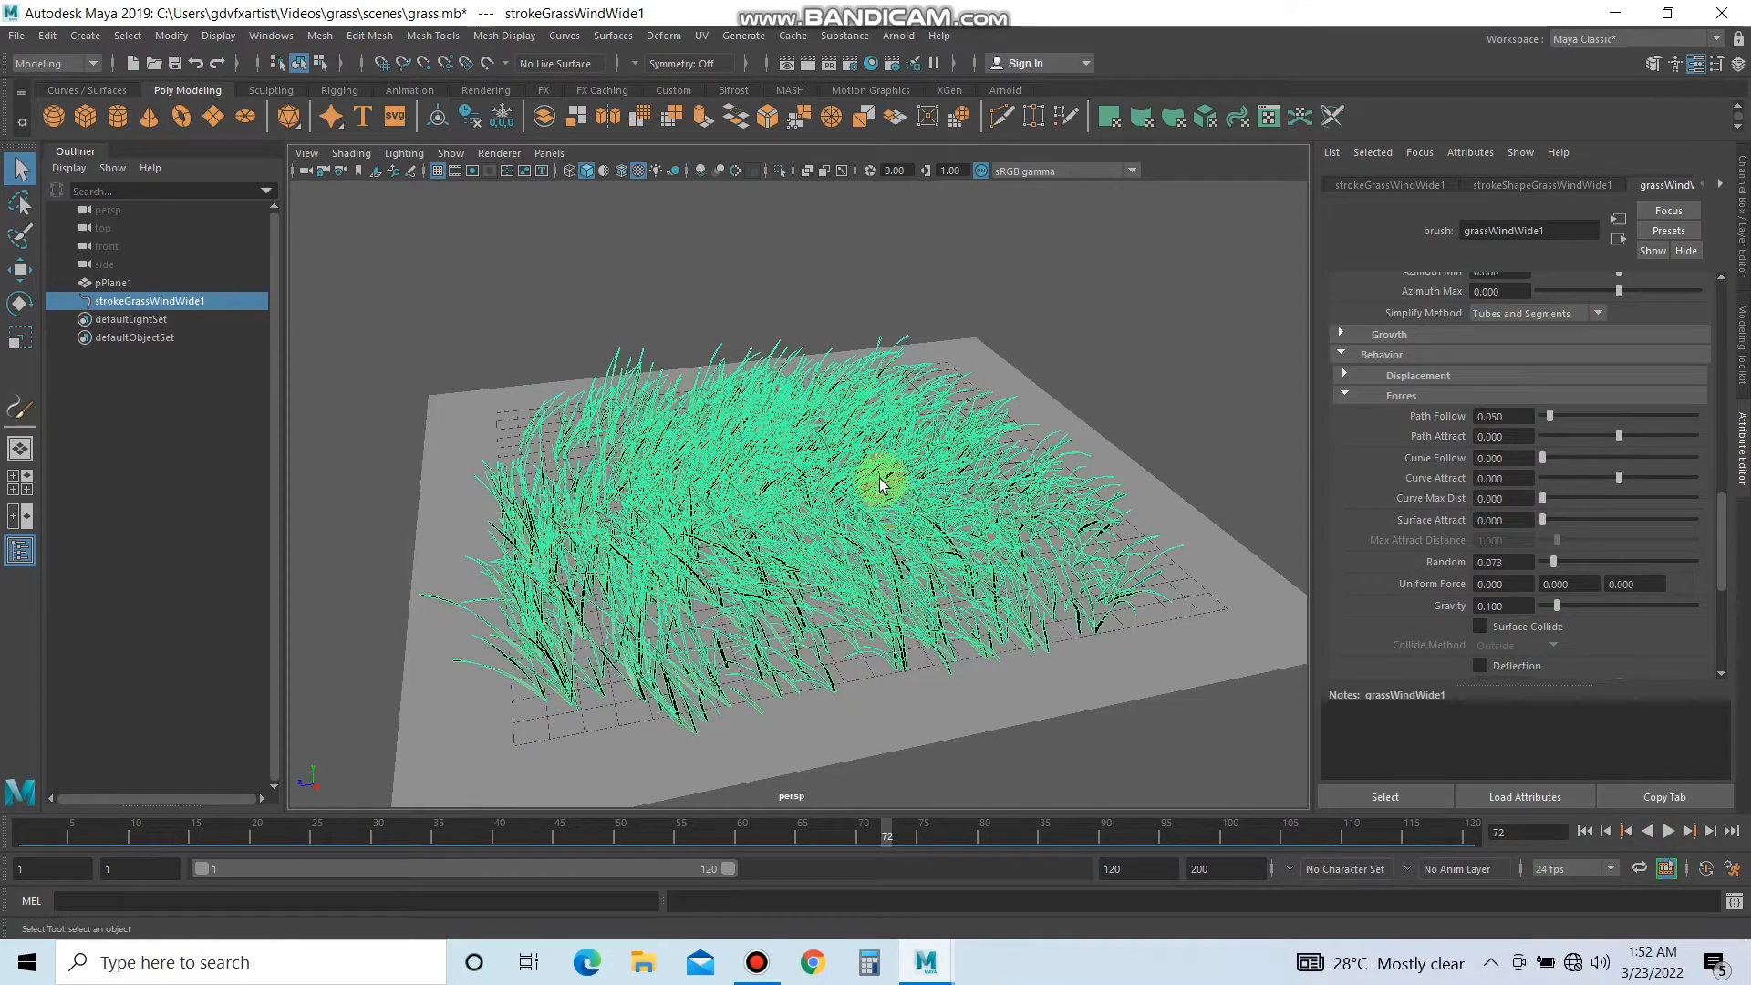
left_click(172, 35)
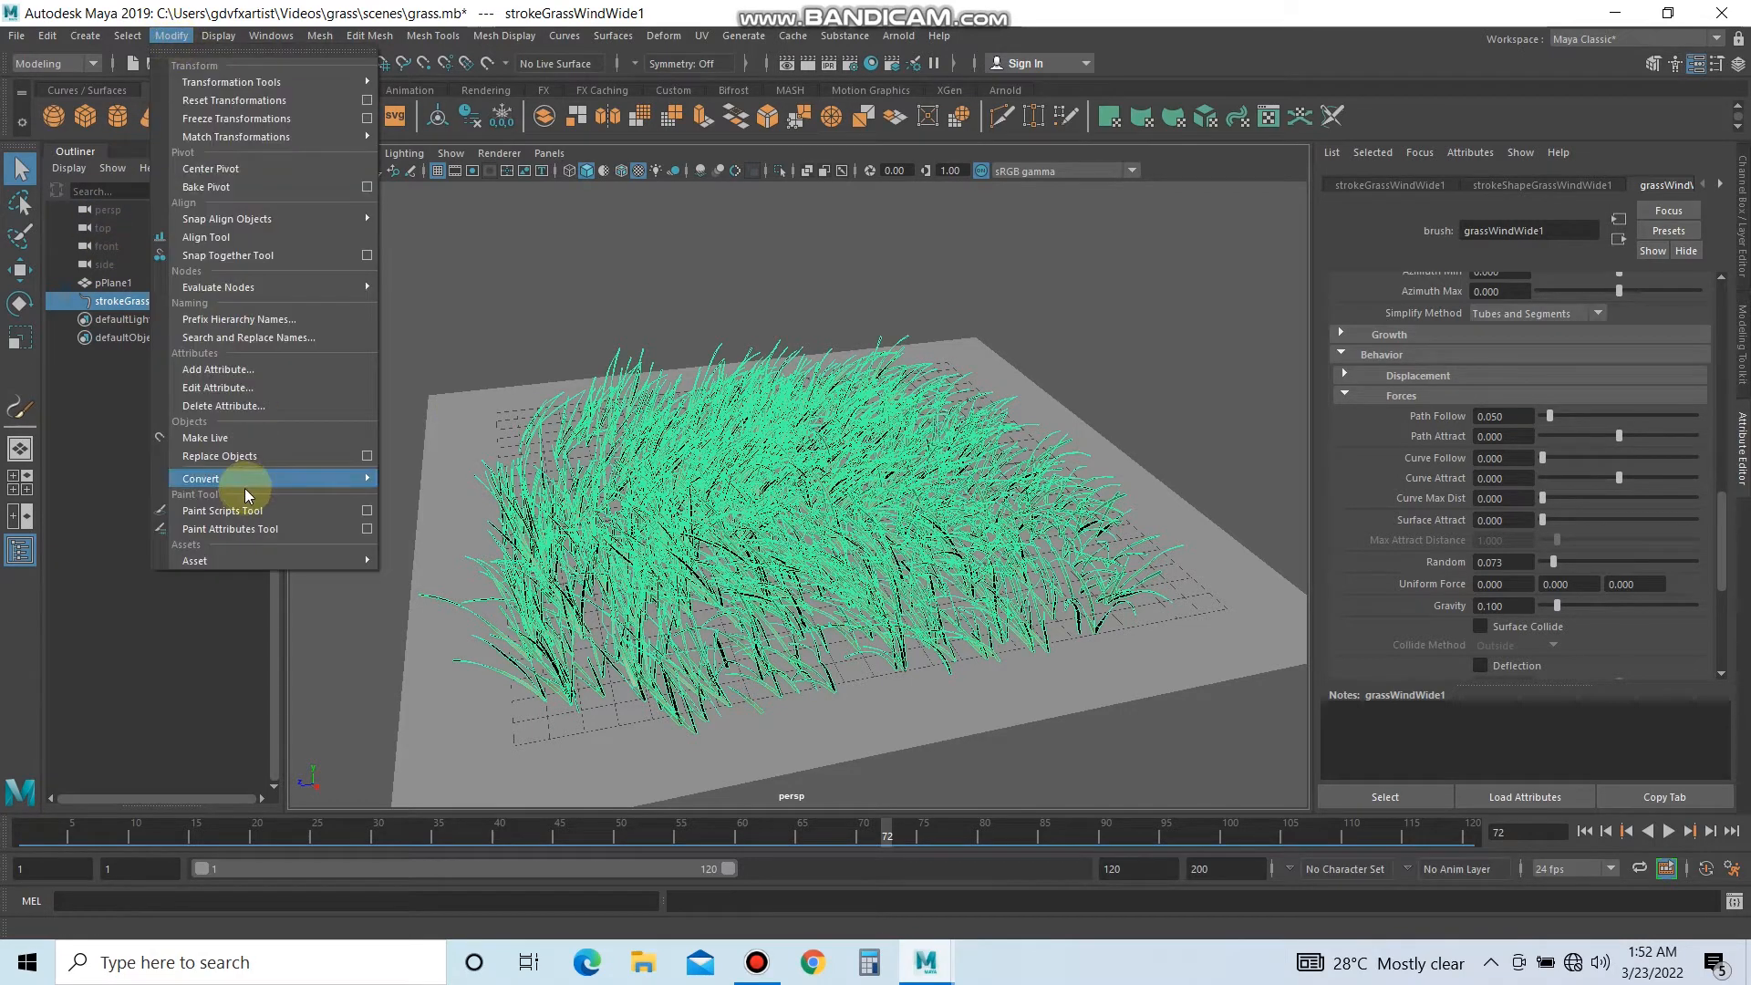
mouse_move(245, 481)
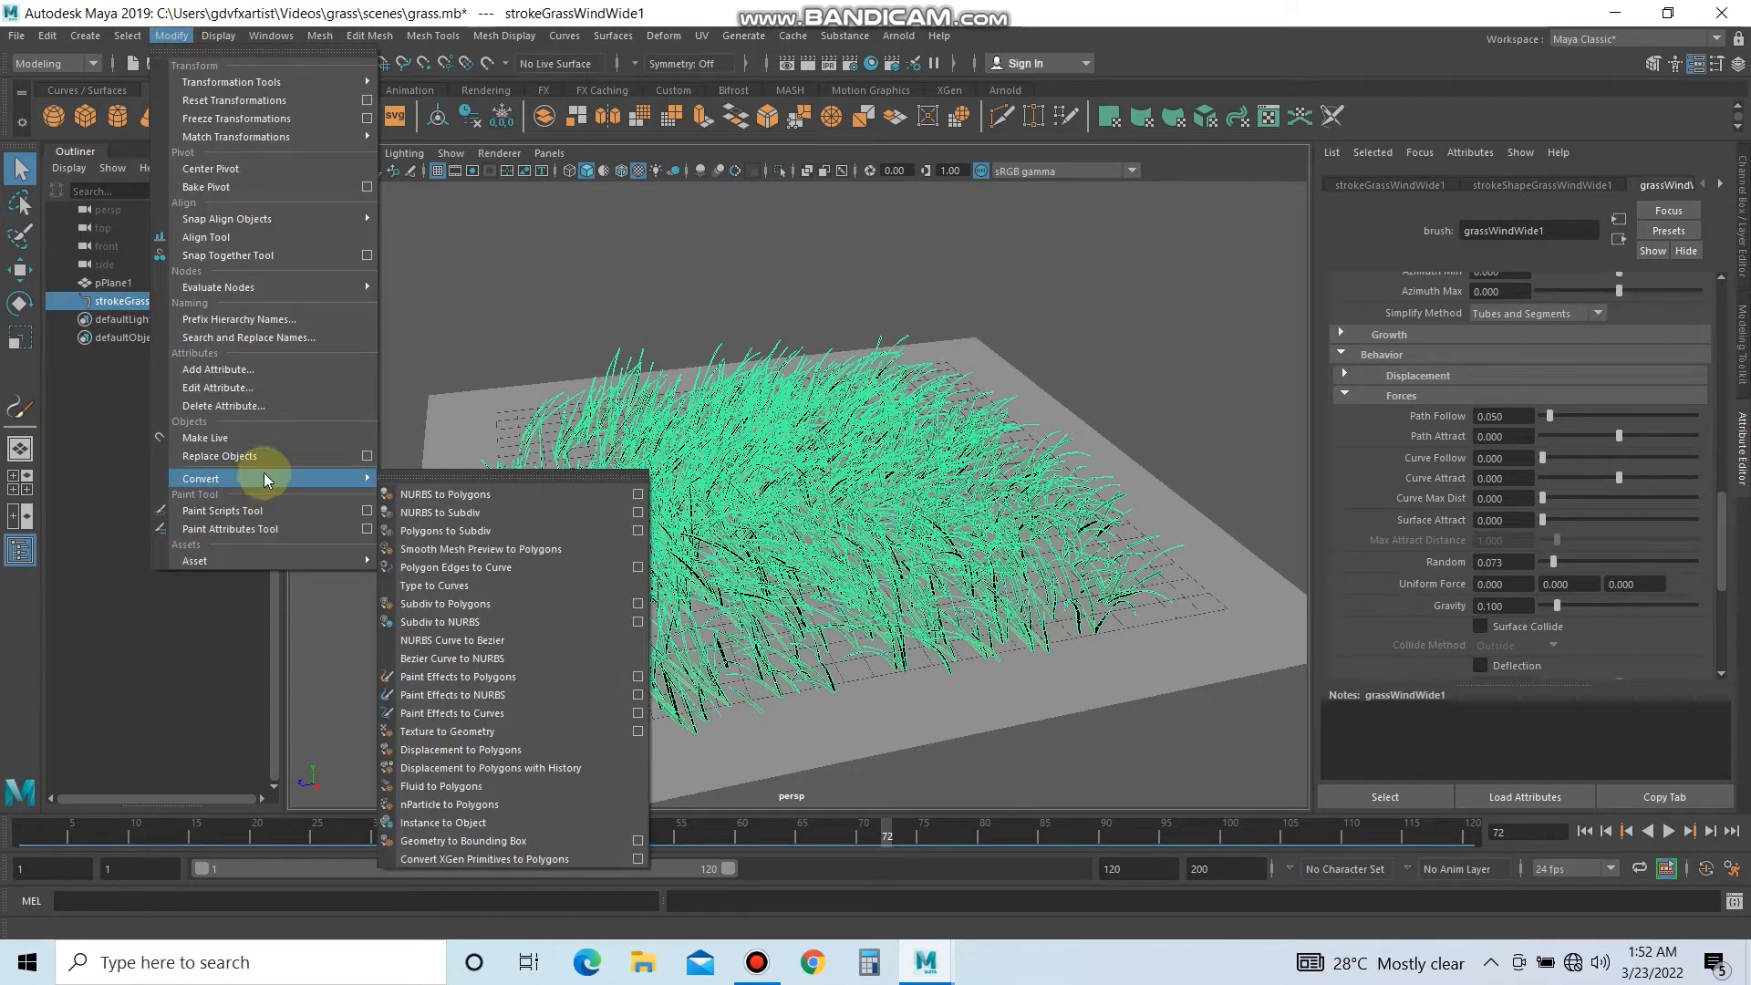
left_click(501, 682)
Assign a new Lambert material to the converted grass mesh.
right_click(792, 464)
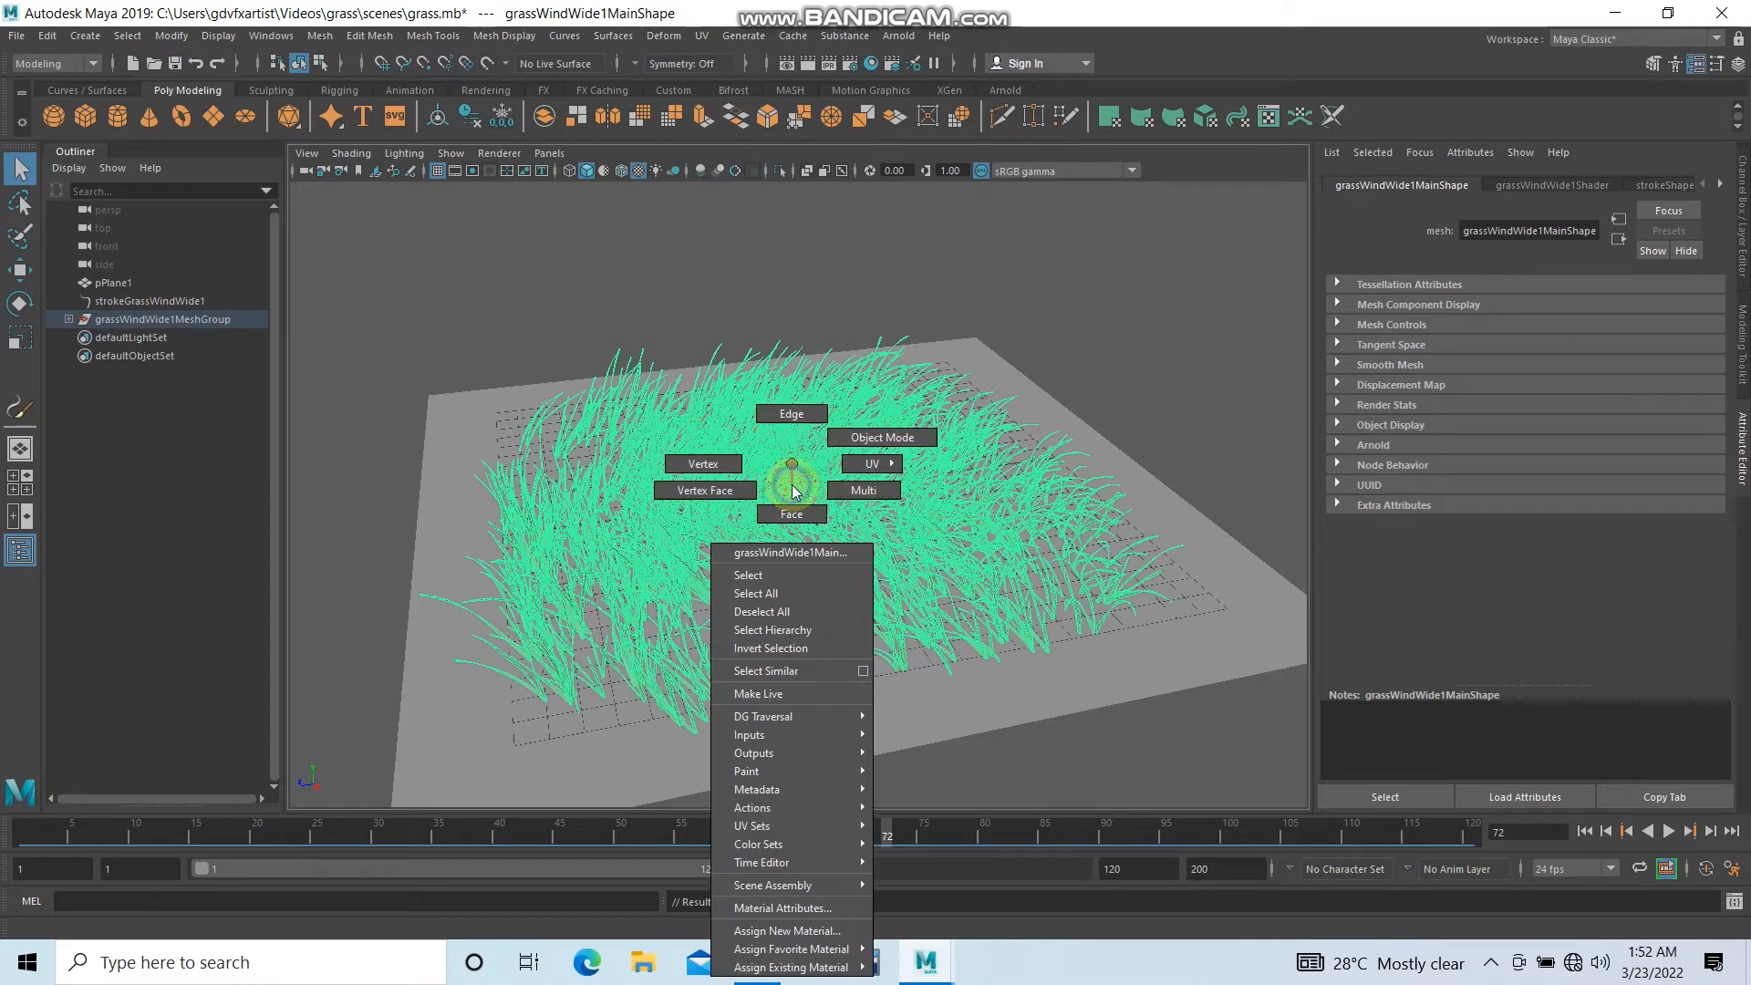
left_click(787, 930)
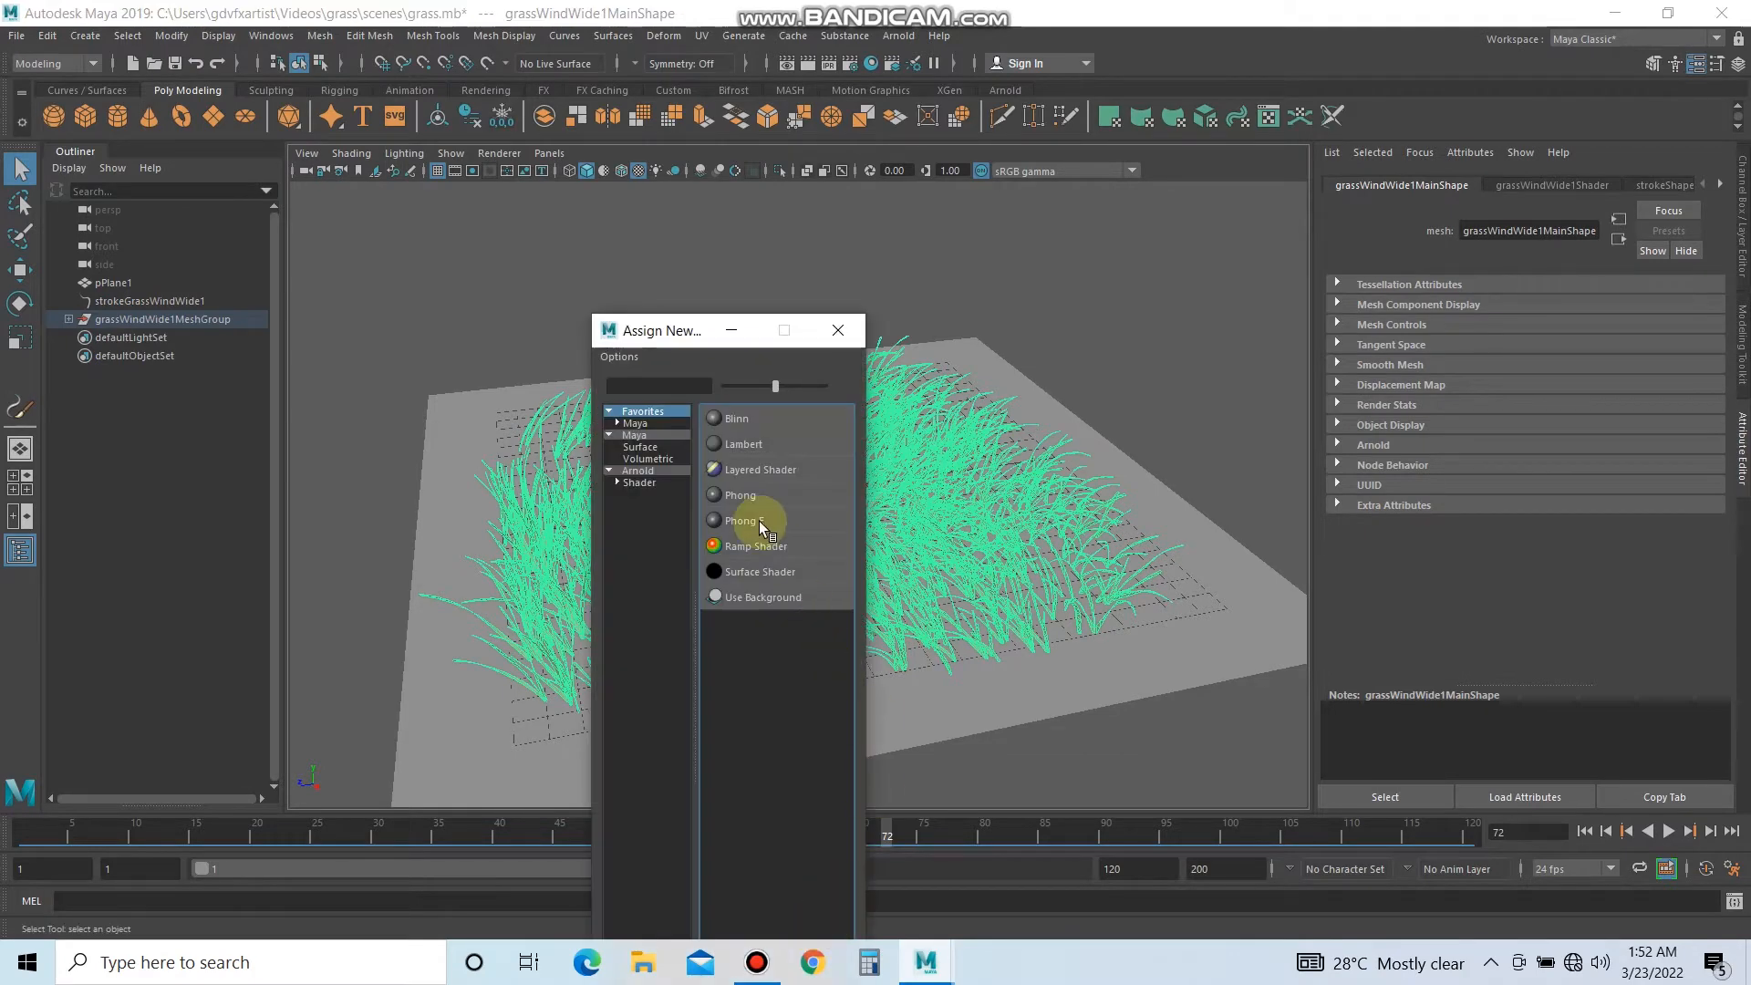
left_click(744, 444)
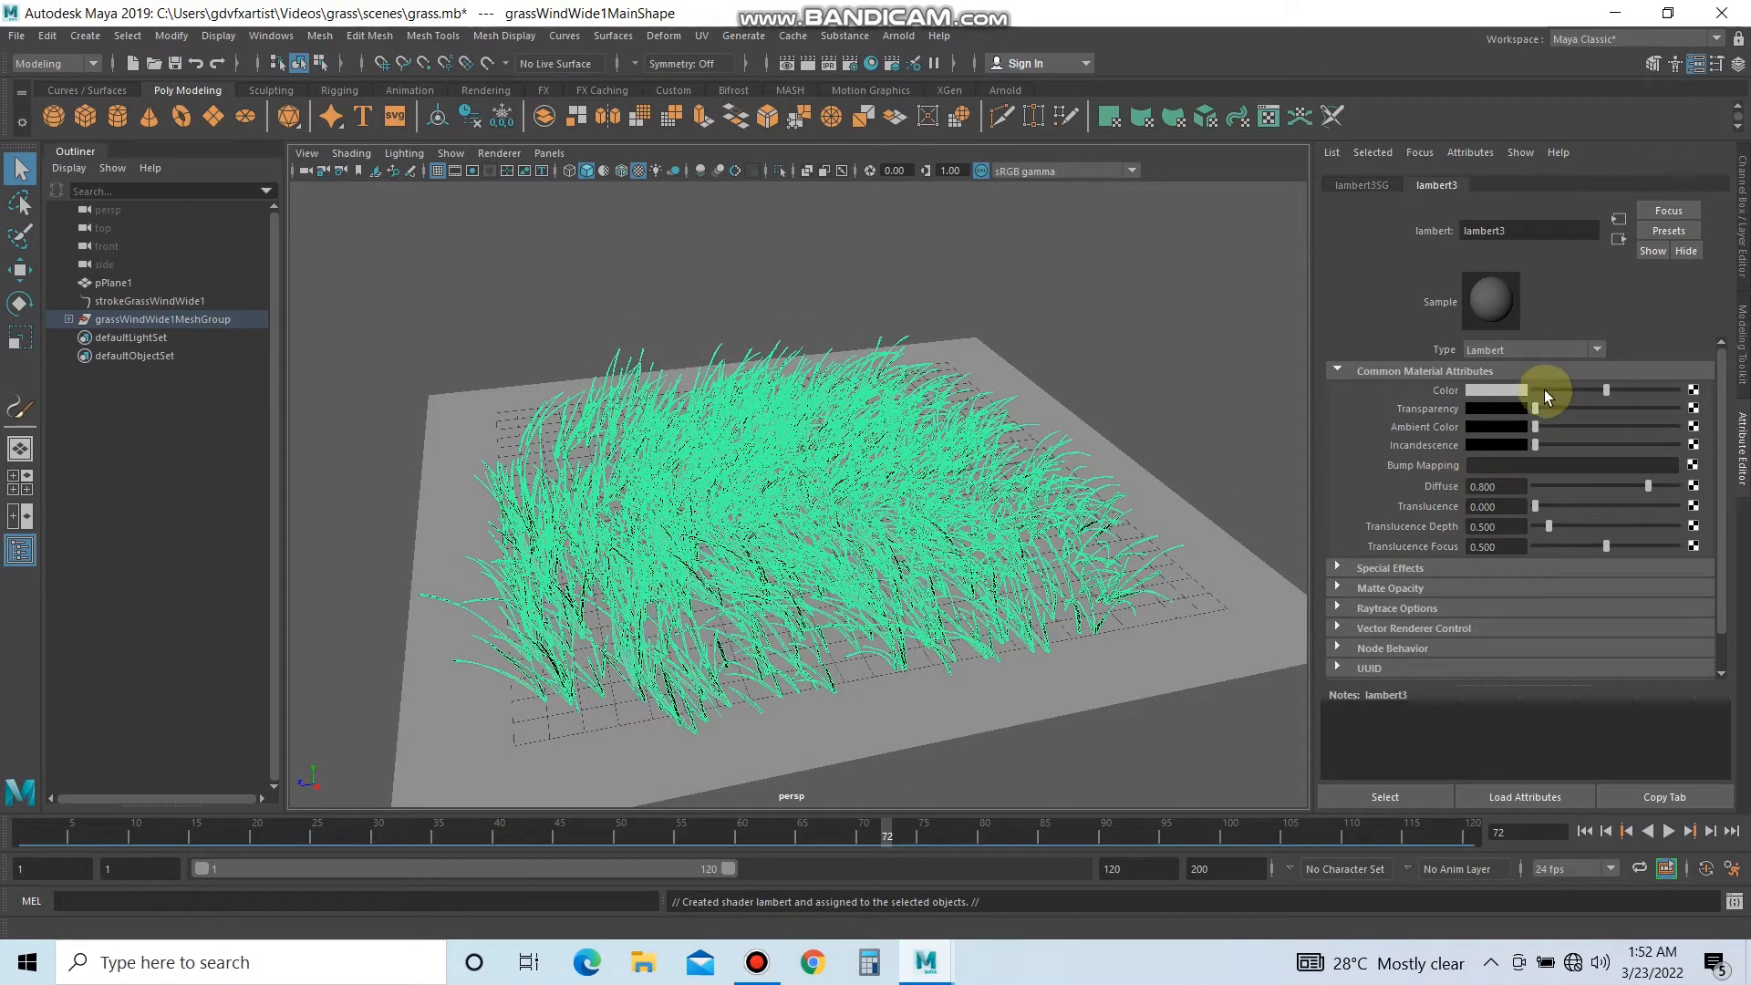
Set the Lambert color to a dark green with hue about 112 and saturation about 0.85, and deselect the grass.
left_click(1518, 390)
left_click(1492, 390)
left_click(1513, 456)
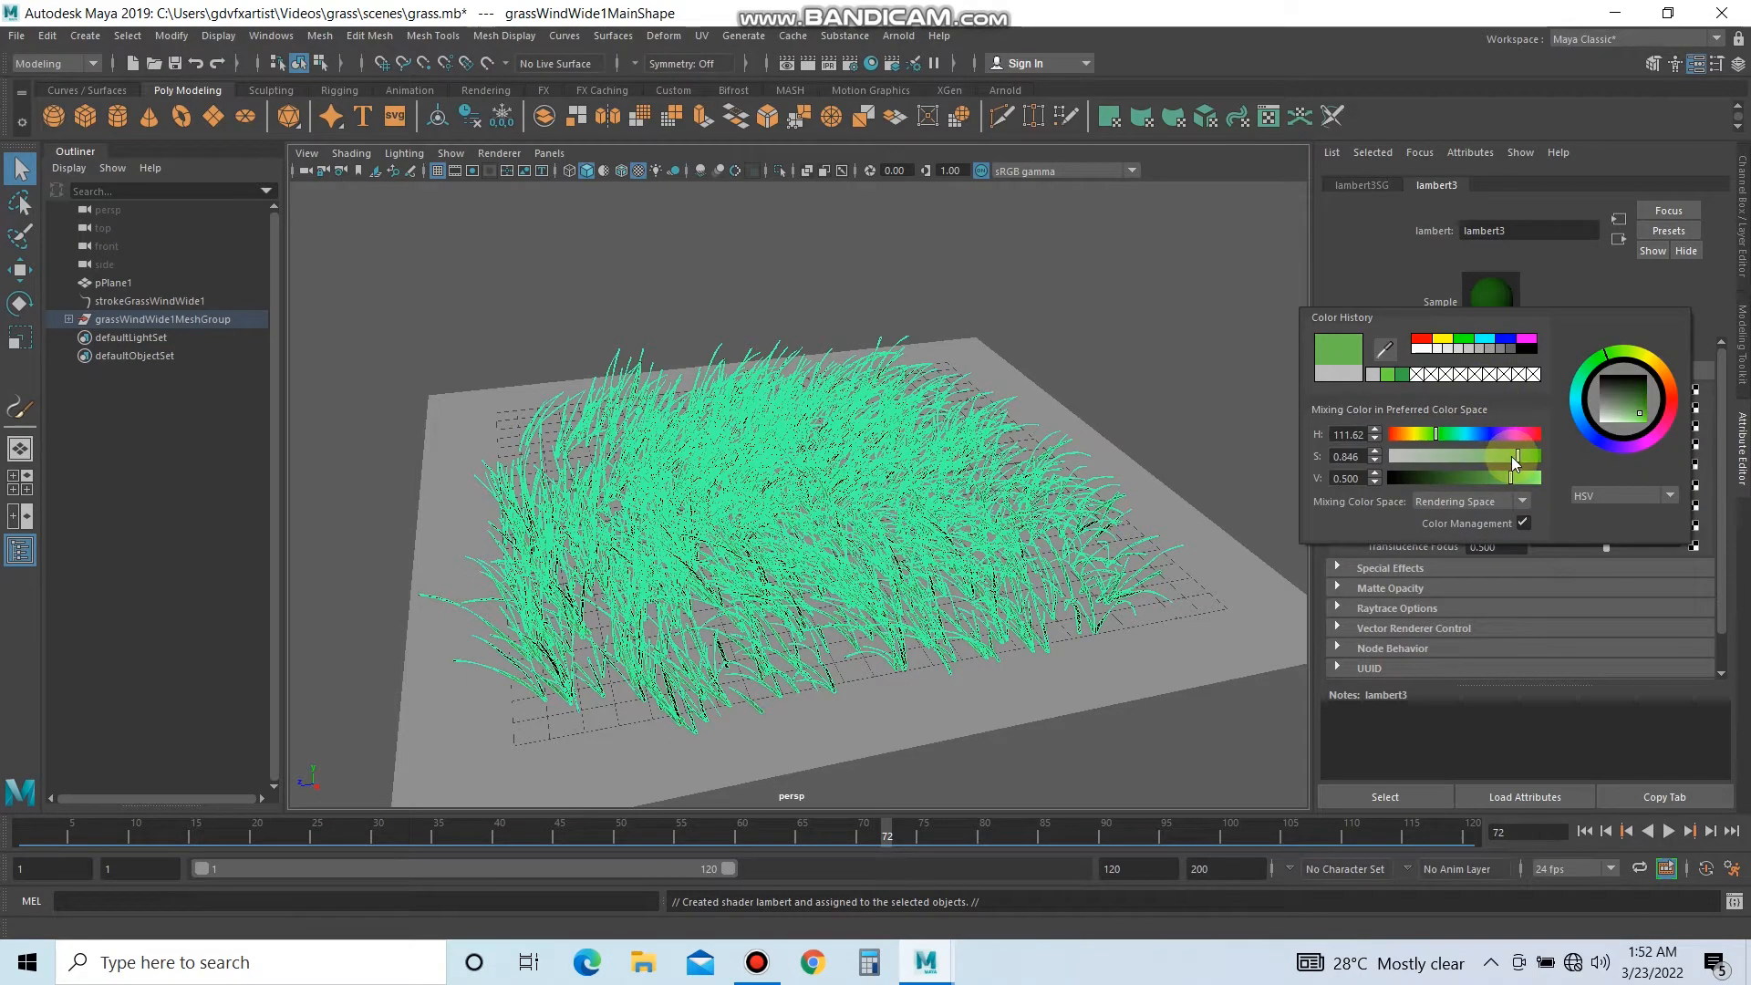
left_click_drag(1507, 476, 1436, 476)
left_click(1104, 420)
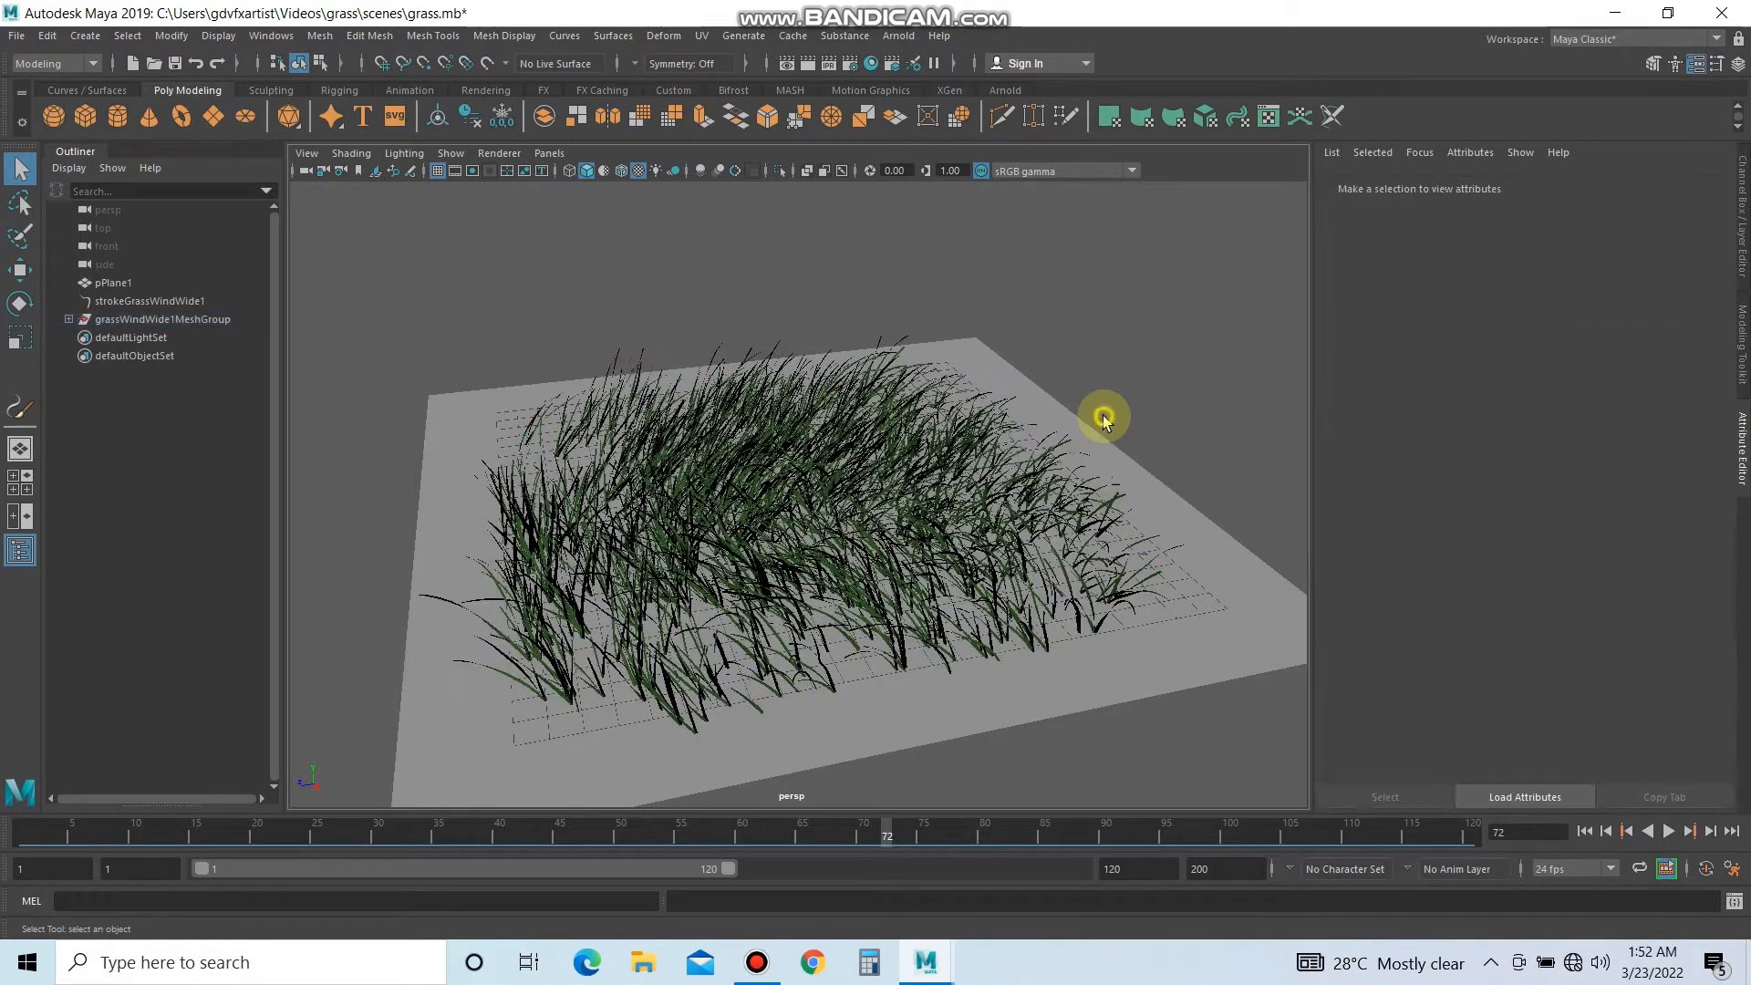
Add an Arnold Skydome light to the grass scene.
left_click(898, 35)
mouse_move(955, 111)
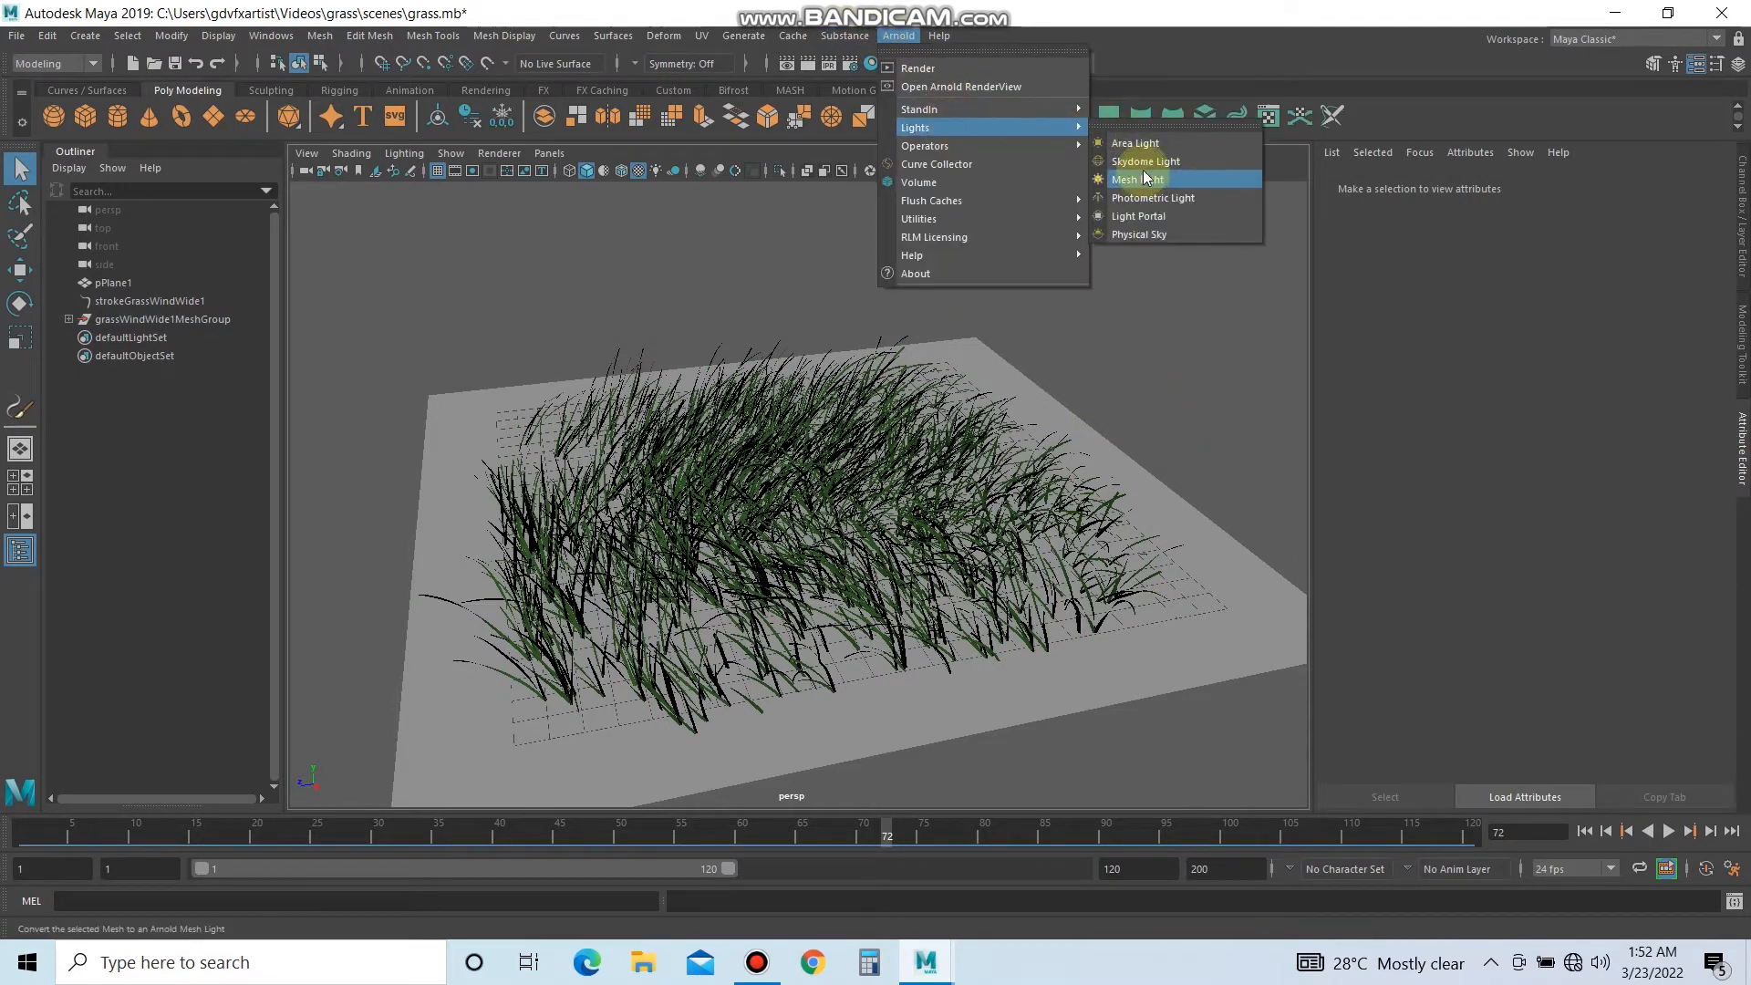
left_click(1145, 216)
Render the grass in the Arnold RenderView to check its look, and close the render window.
left_click(898, 36)
left_click(912, 77)
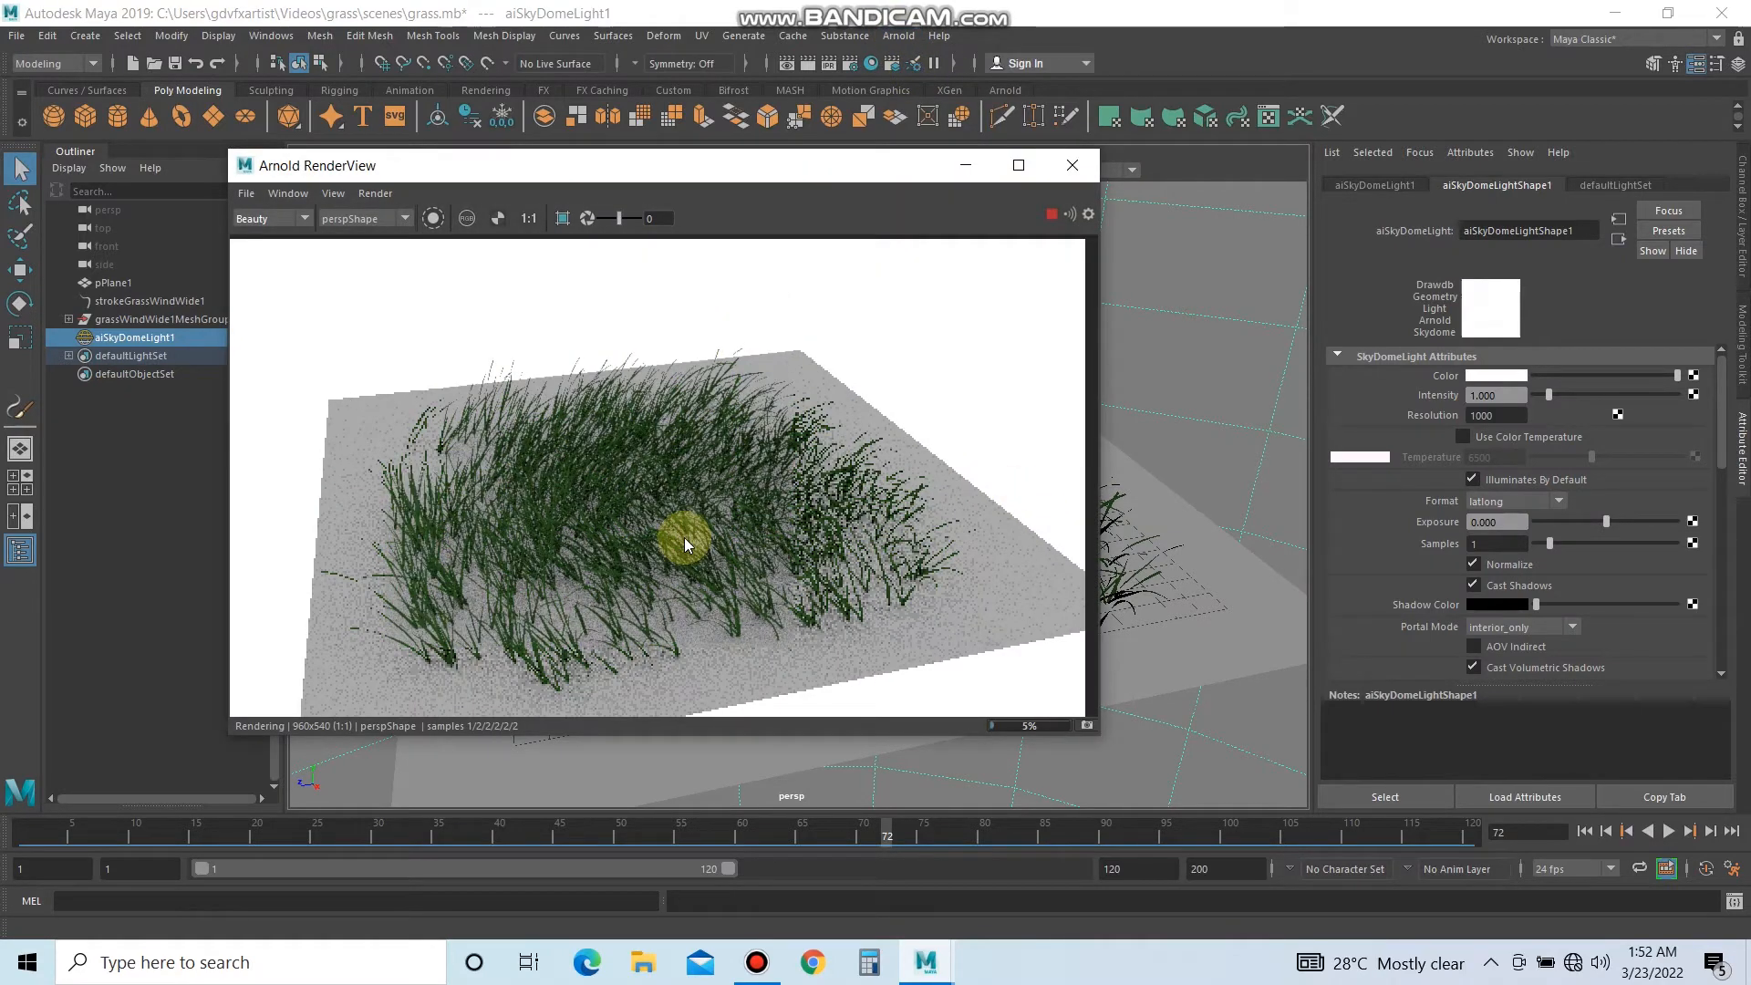
left_click(1072, 166)
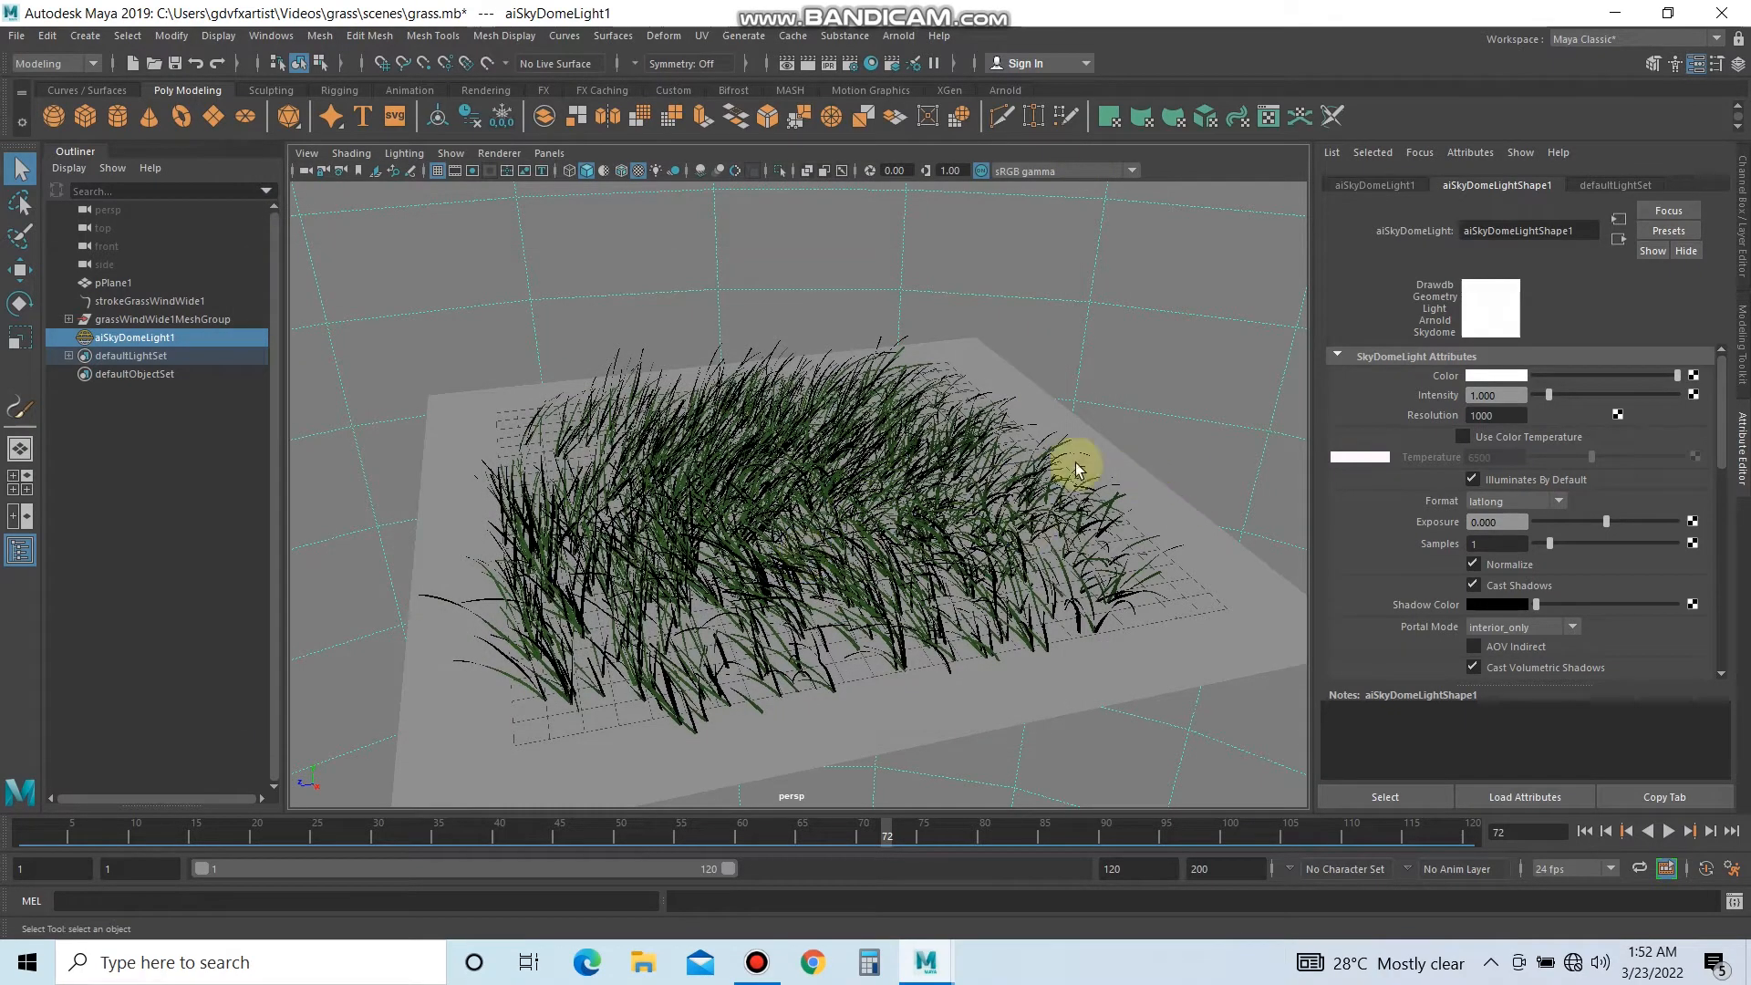
Scale the new polygon plane uniformly to about 30.7 and import the mr.x grass.fbx model.
left_click(157, 288, "shift")
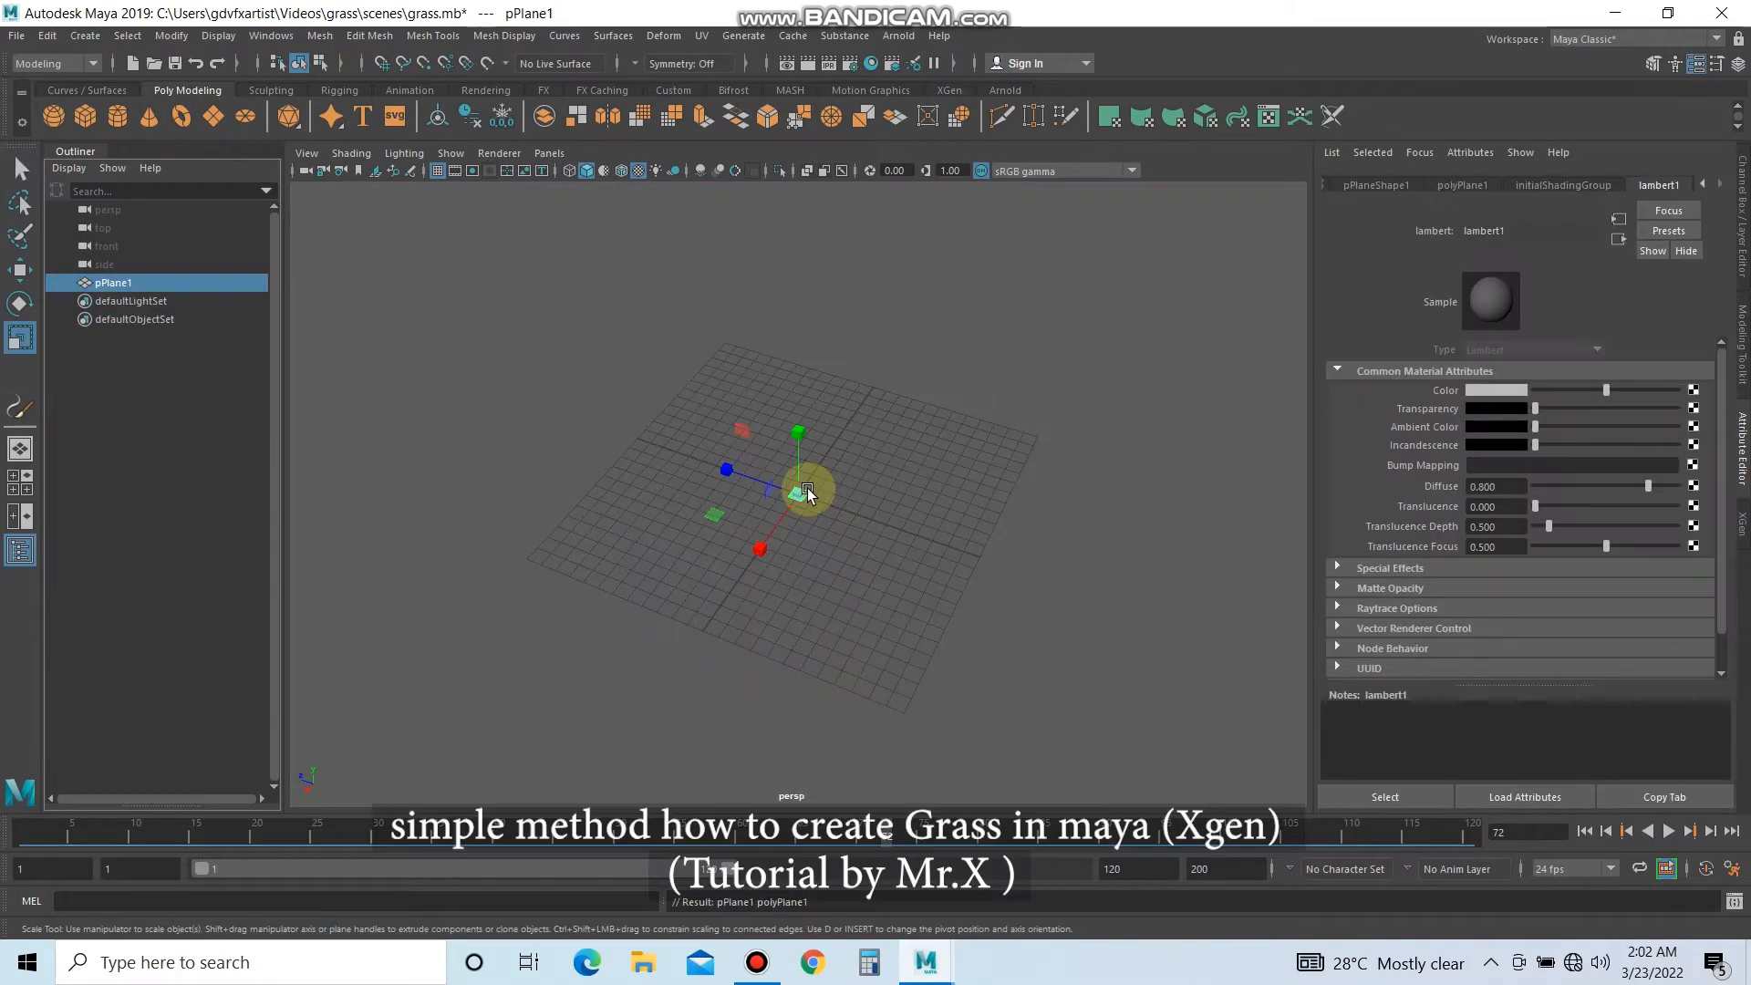
left_click_drag(809, 492, 1111, 543)
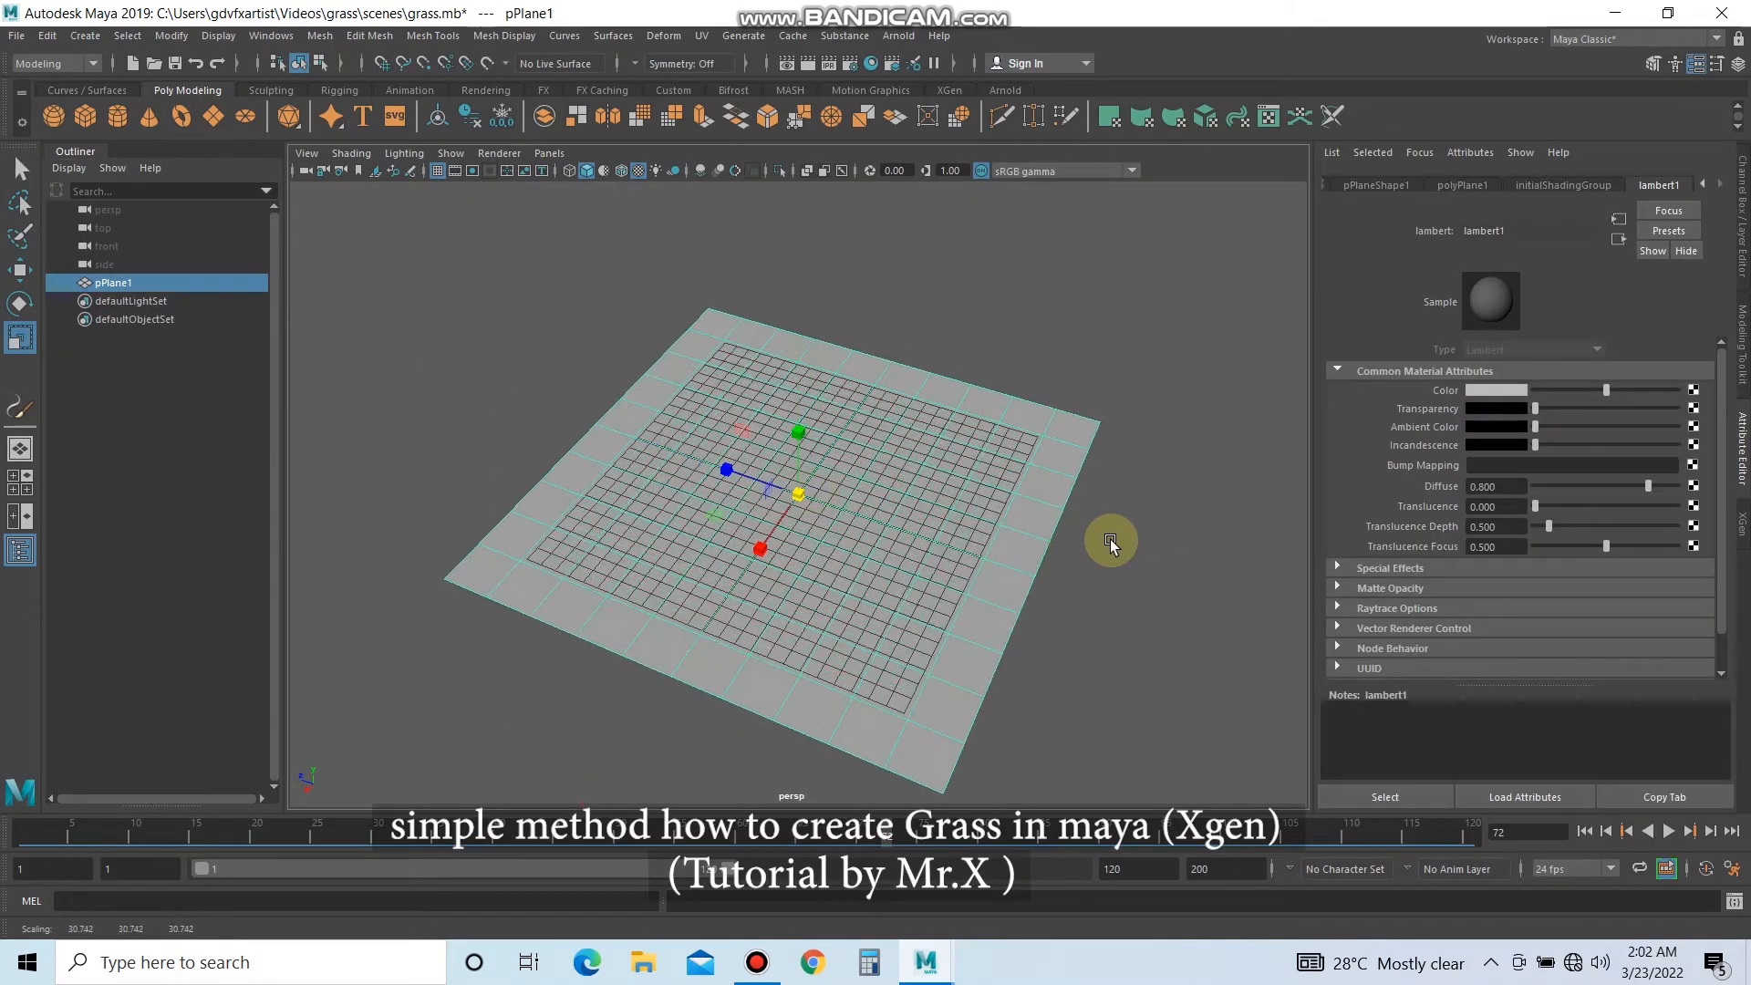
left_click(16, 36)
left_click(99, 239)
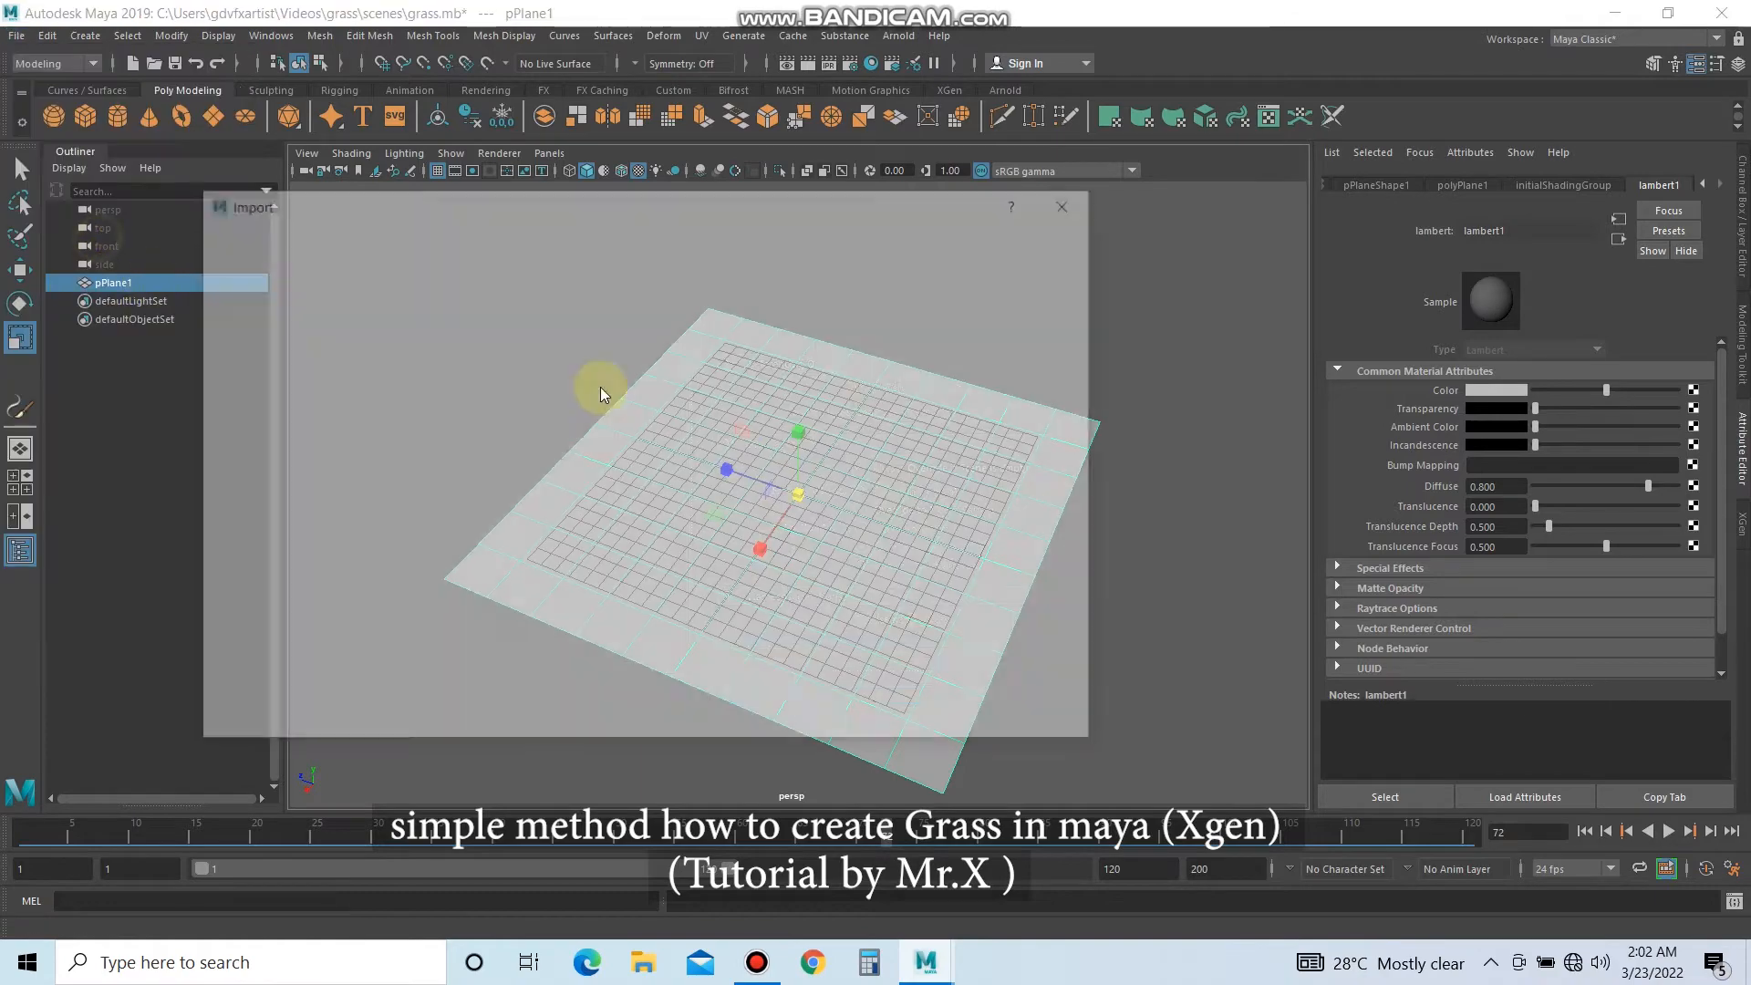
double_click(395, 355)
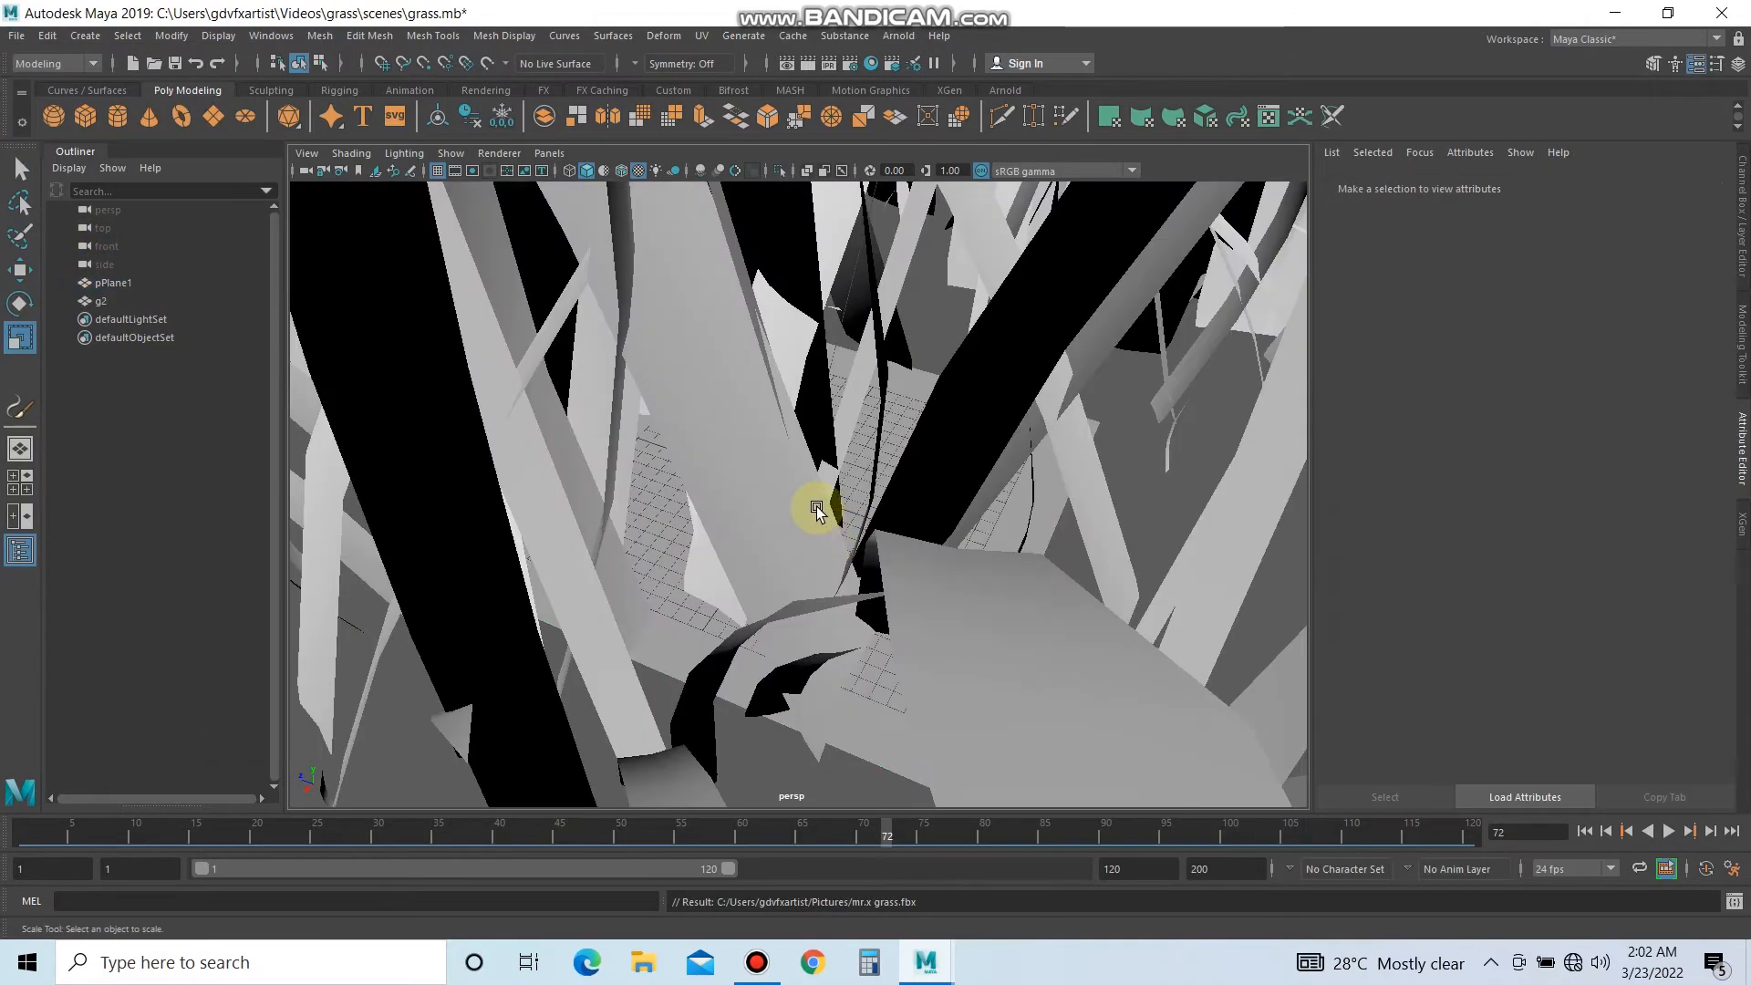
Scale the imported grass clump g2 down uniformly to about 3.88 so it fits the plane.
key("f")
left_click_drag(802, 500, 344, 111)
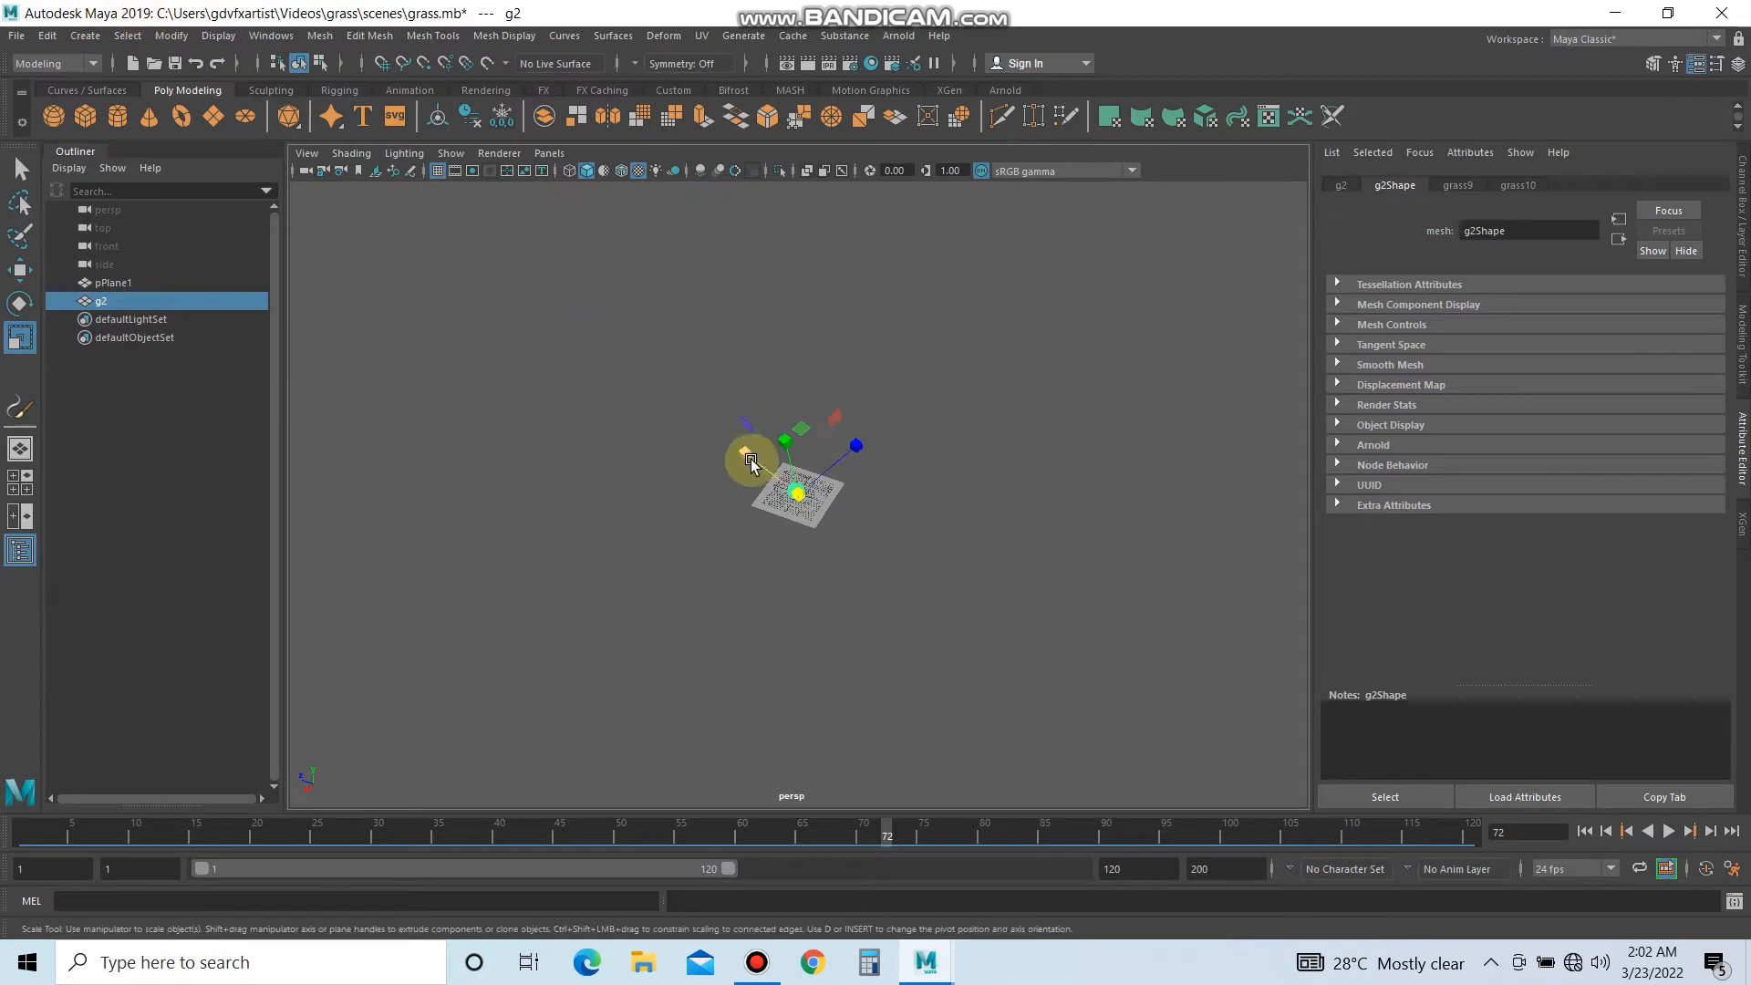
scroll(752, 462, "up", 12)
scroll(753, 461, "down", 3)
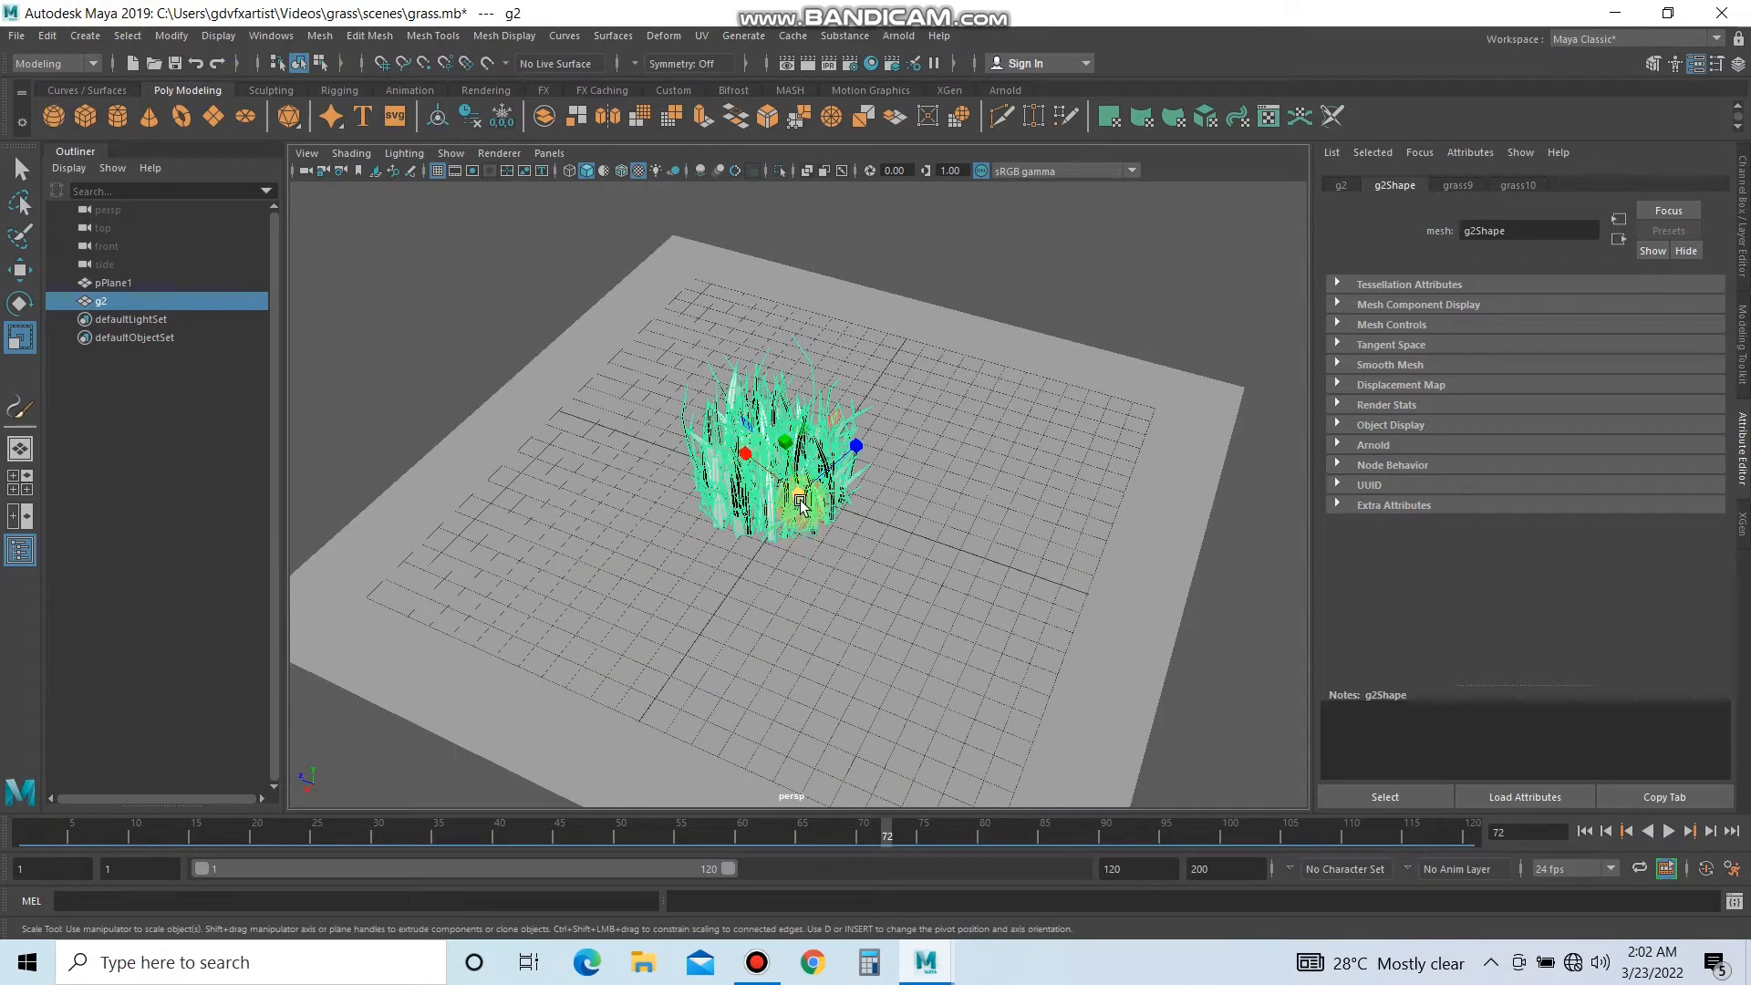
left_click_drag(799, 497, 758, 484)
Assign a new Lambert material to the grass clump and map its Color to the image file Grass.tx.
right_click_drag(752, 432, 771, 899)
left_click(741, 445)
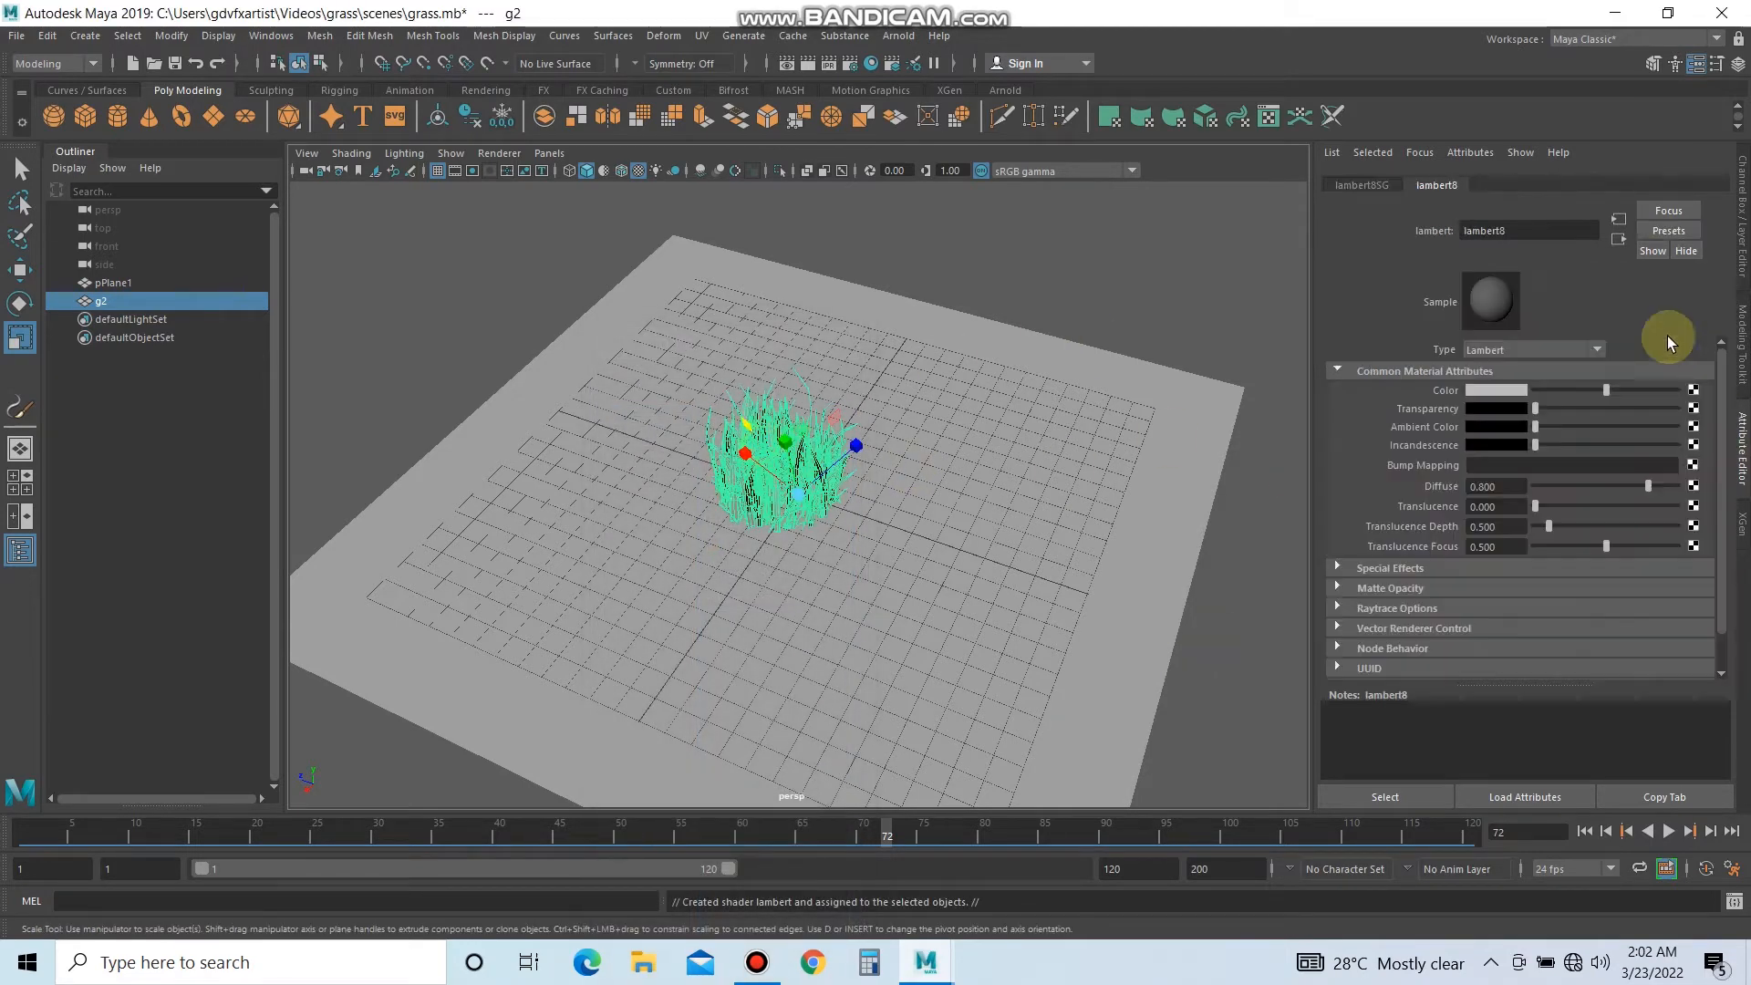
left_click(1694, 392)
left_click(770, 489)
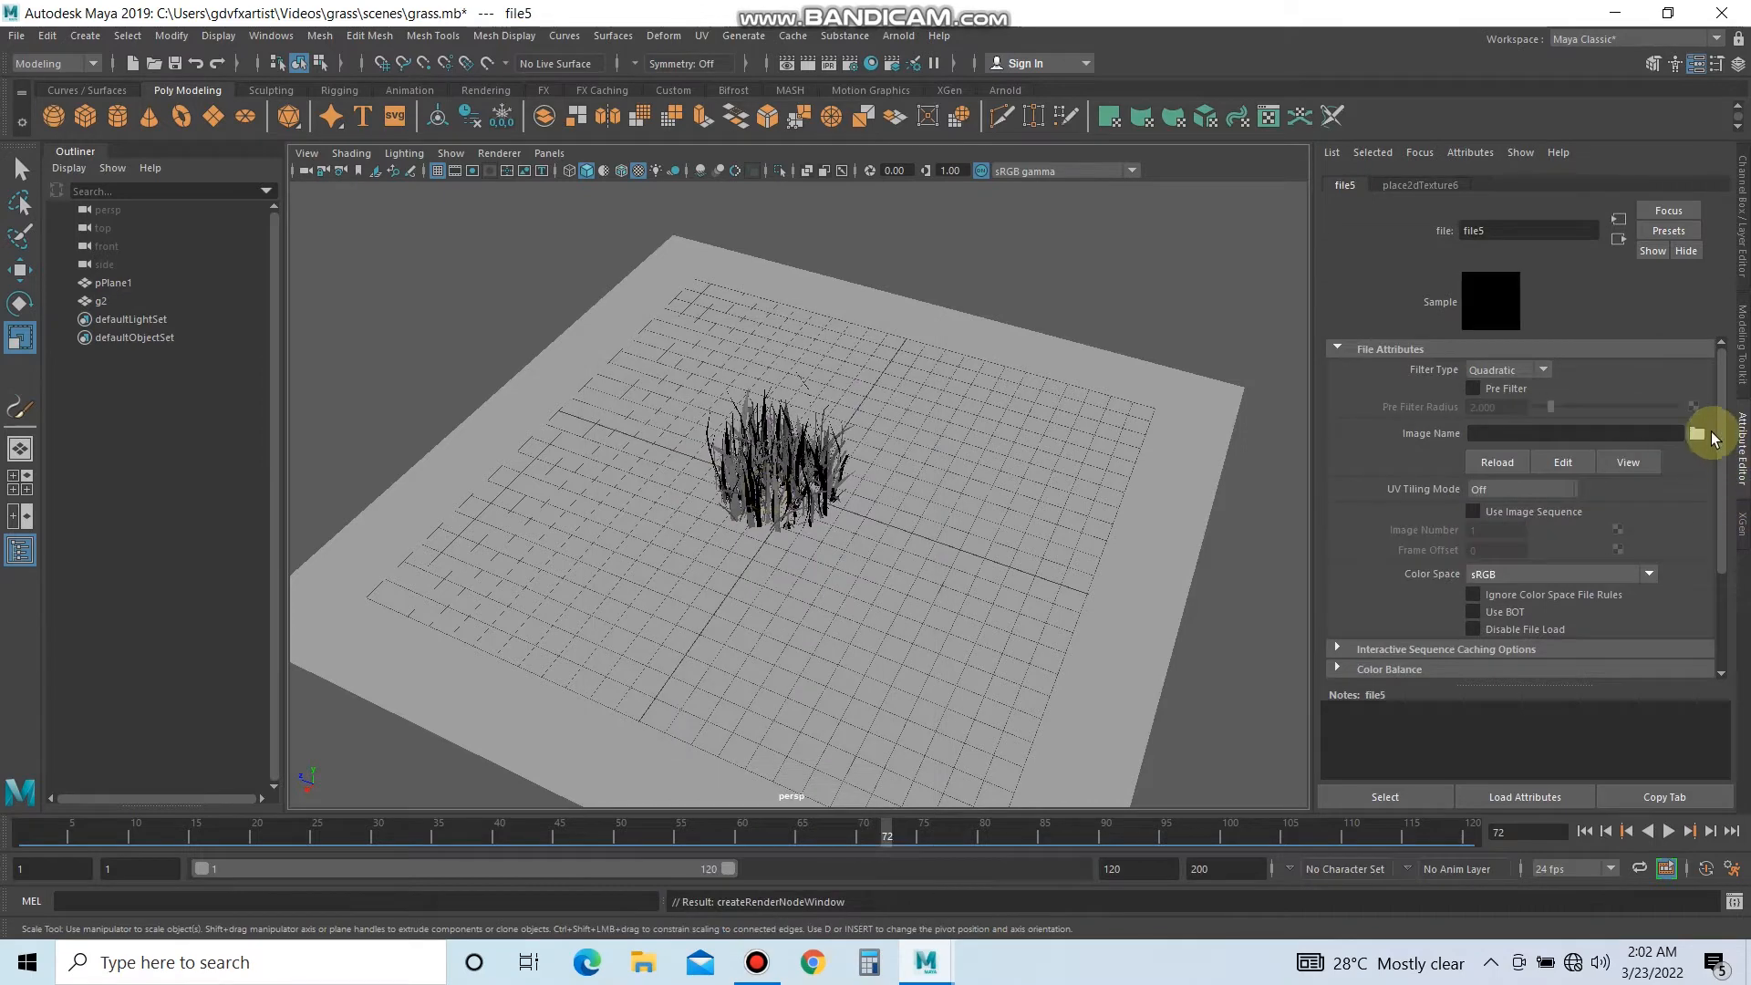
left_click(1702, 436)
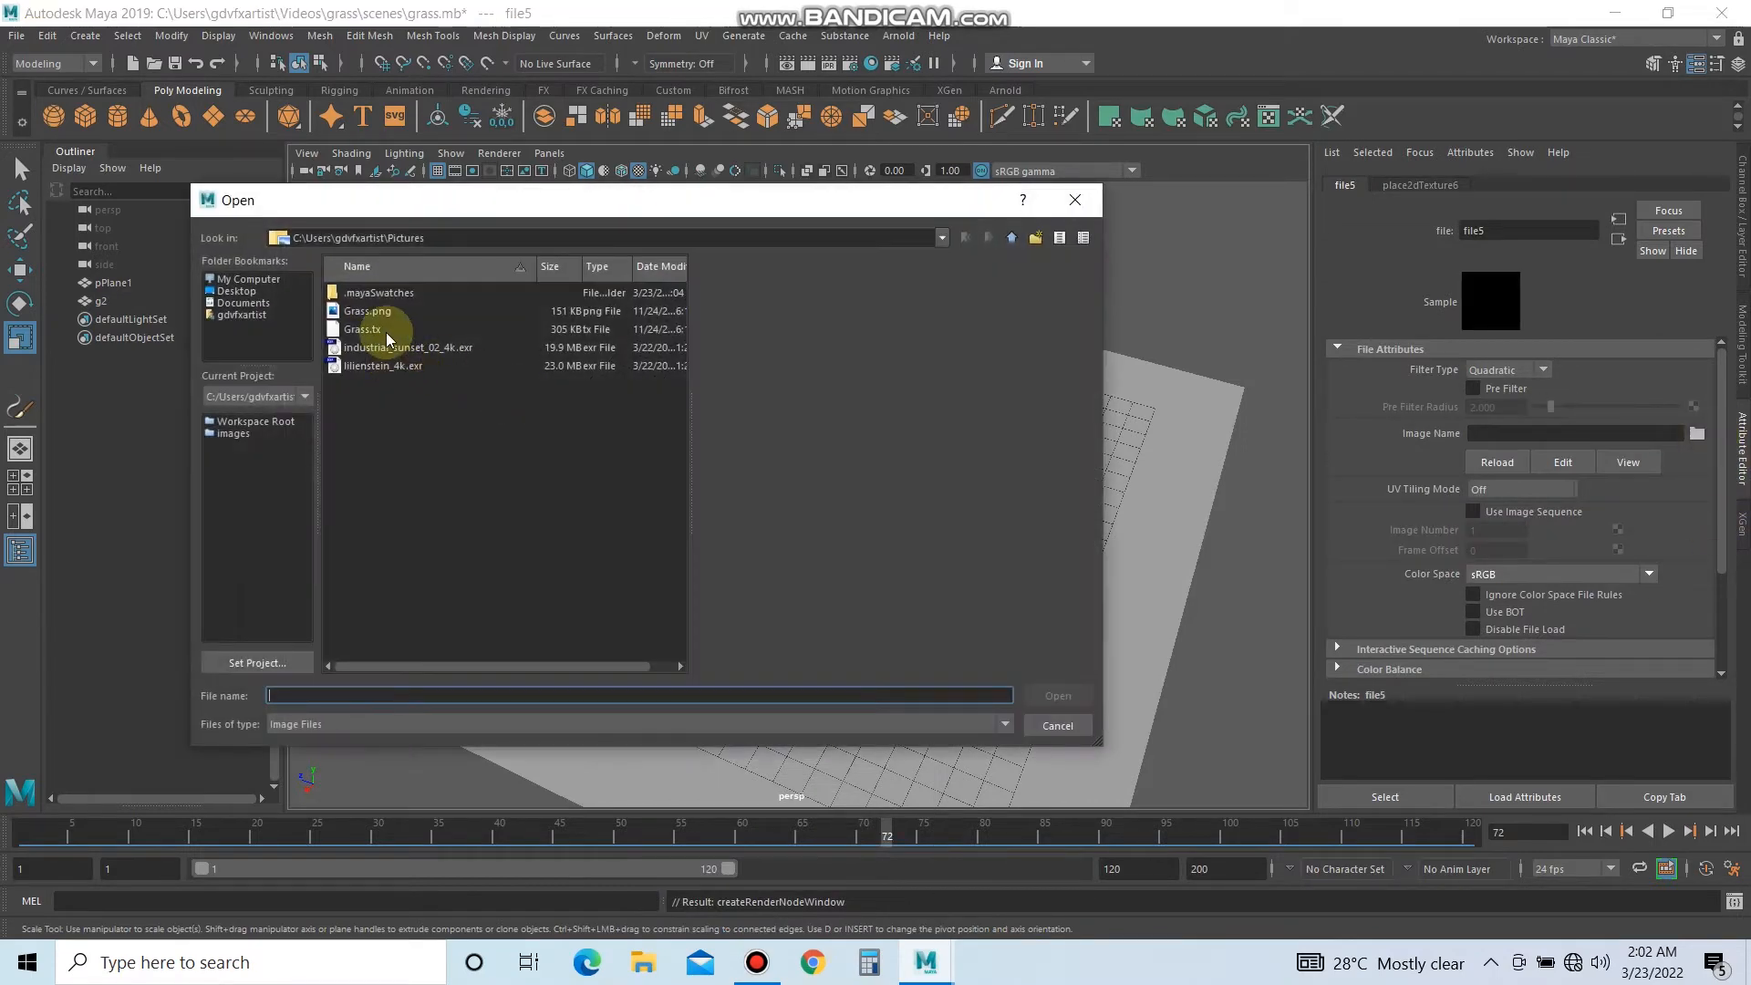
left_click(387, 331)
left_click(1058, 696)
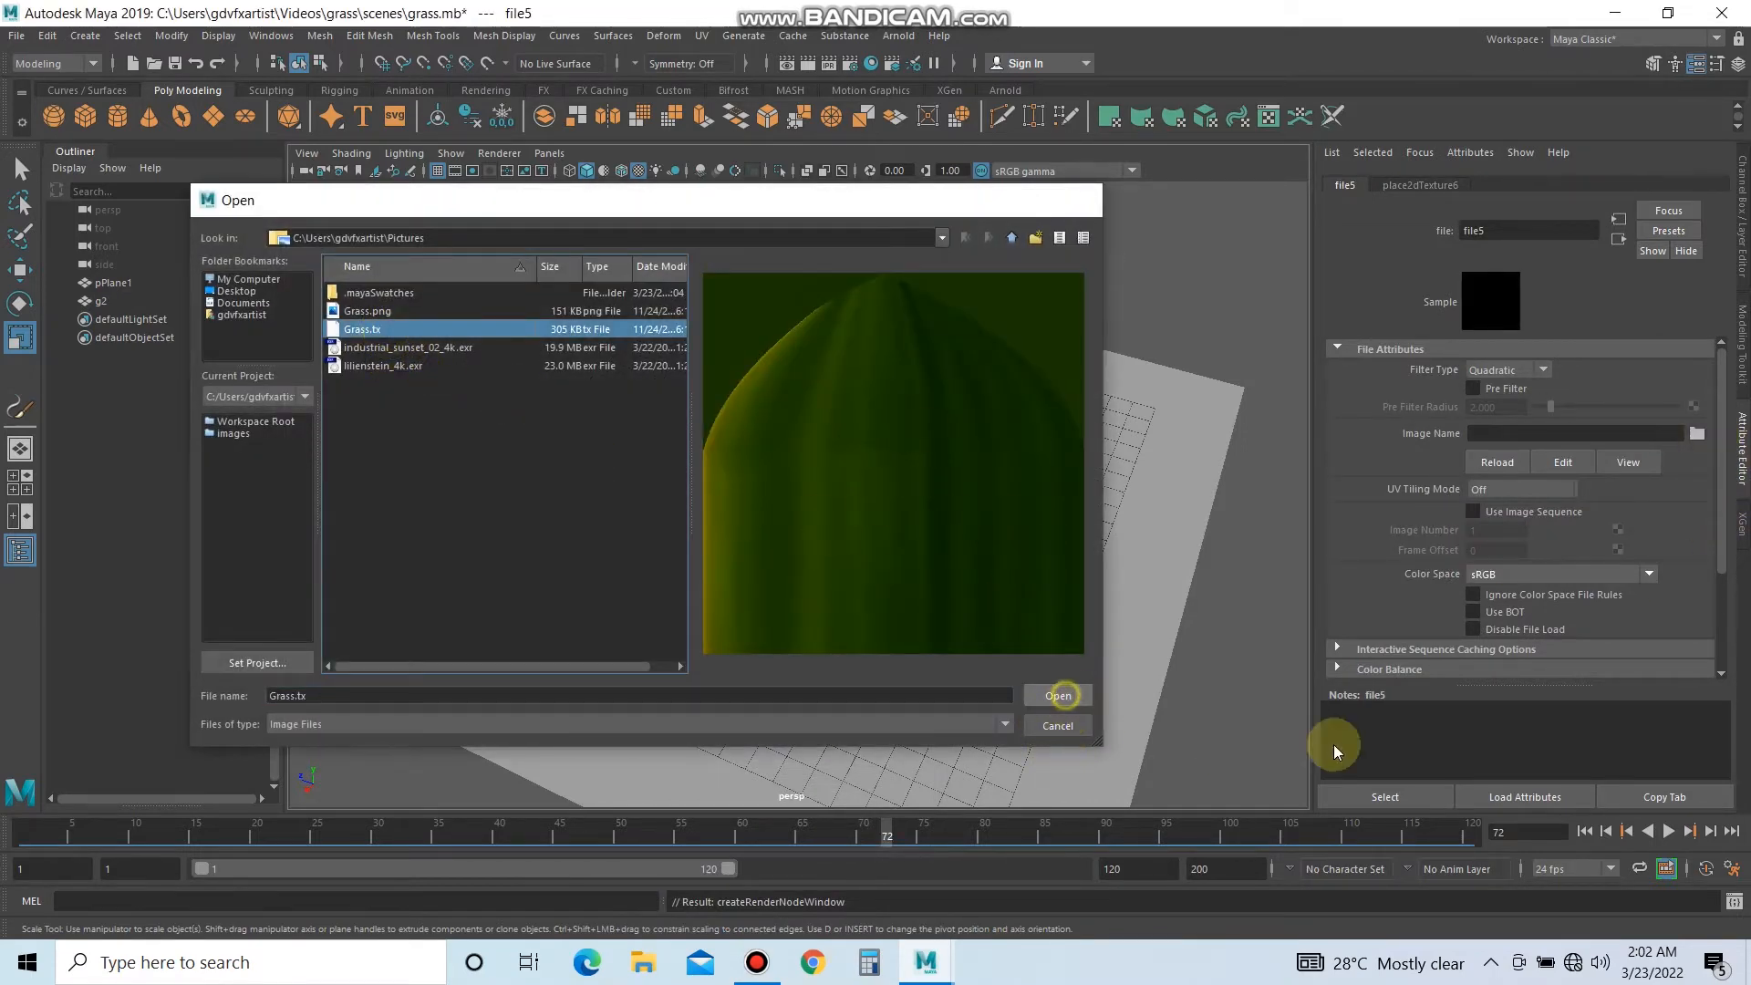
scroll(790, 517, "down", 2)
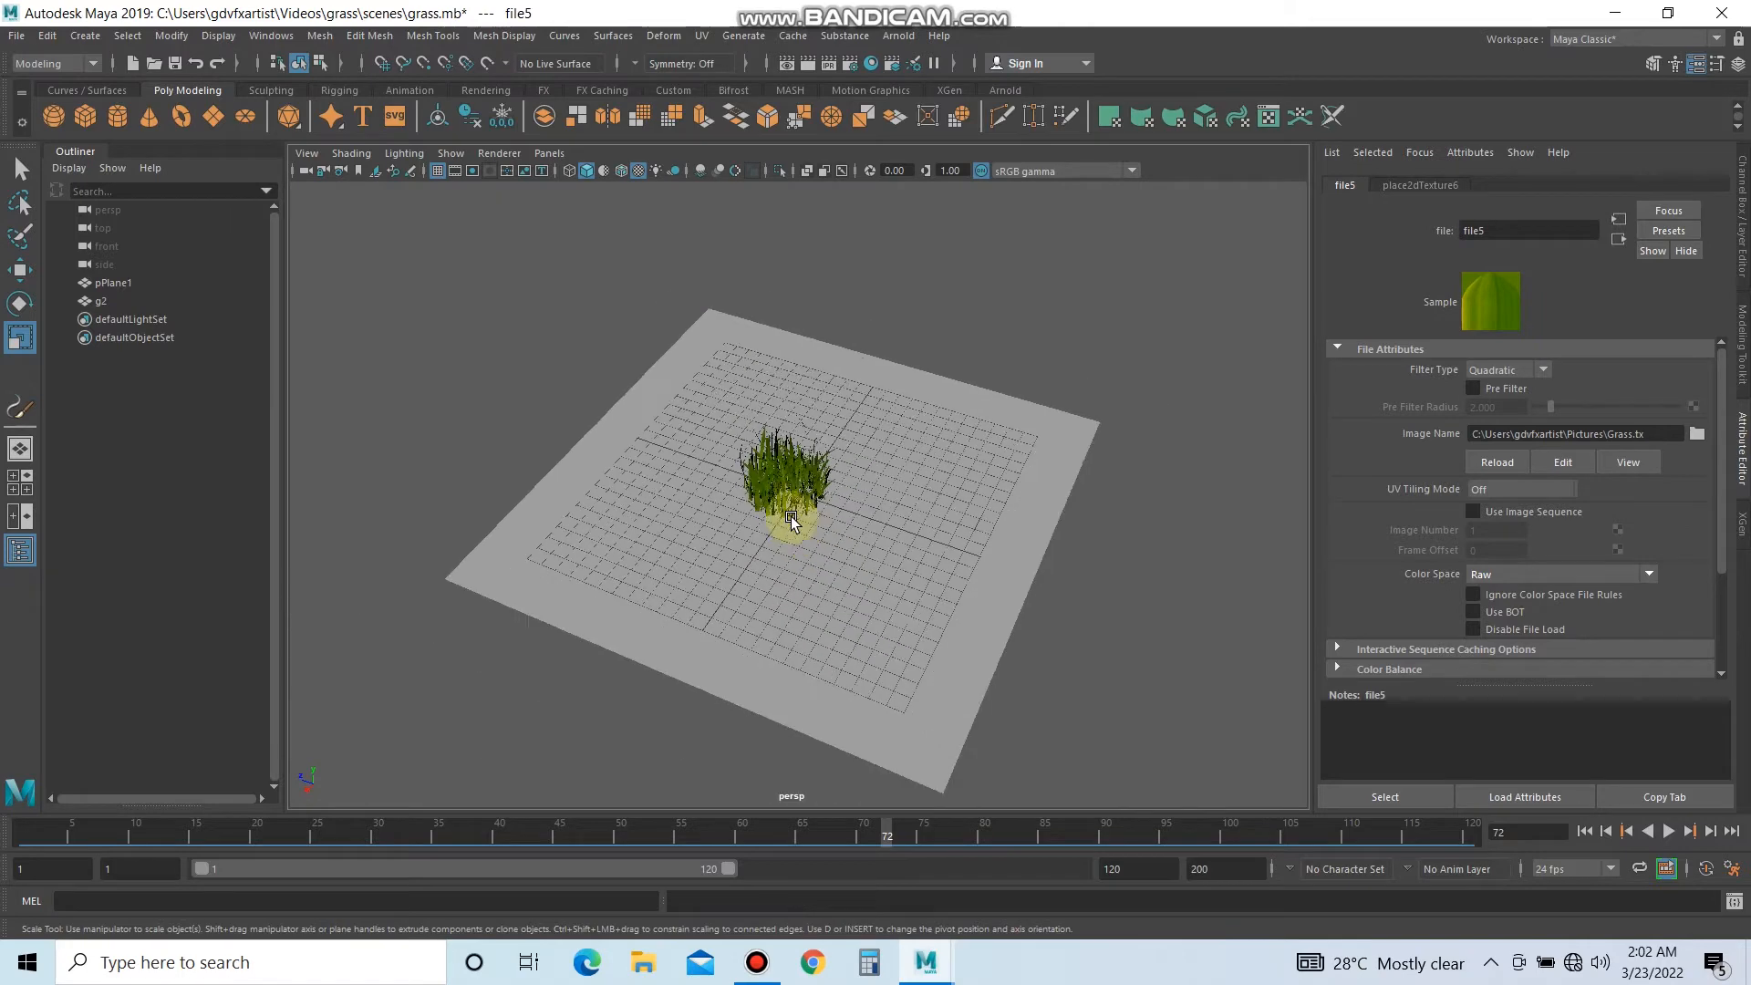
Create a display layer from the selected grass clump and test the layer's visibility.
left_click(771, 470)
left_click(1742, 219)
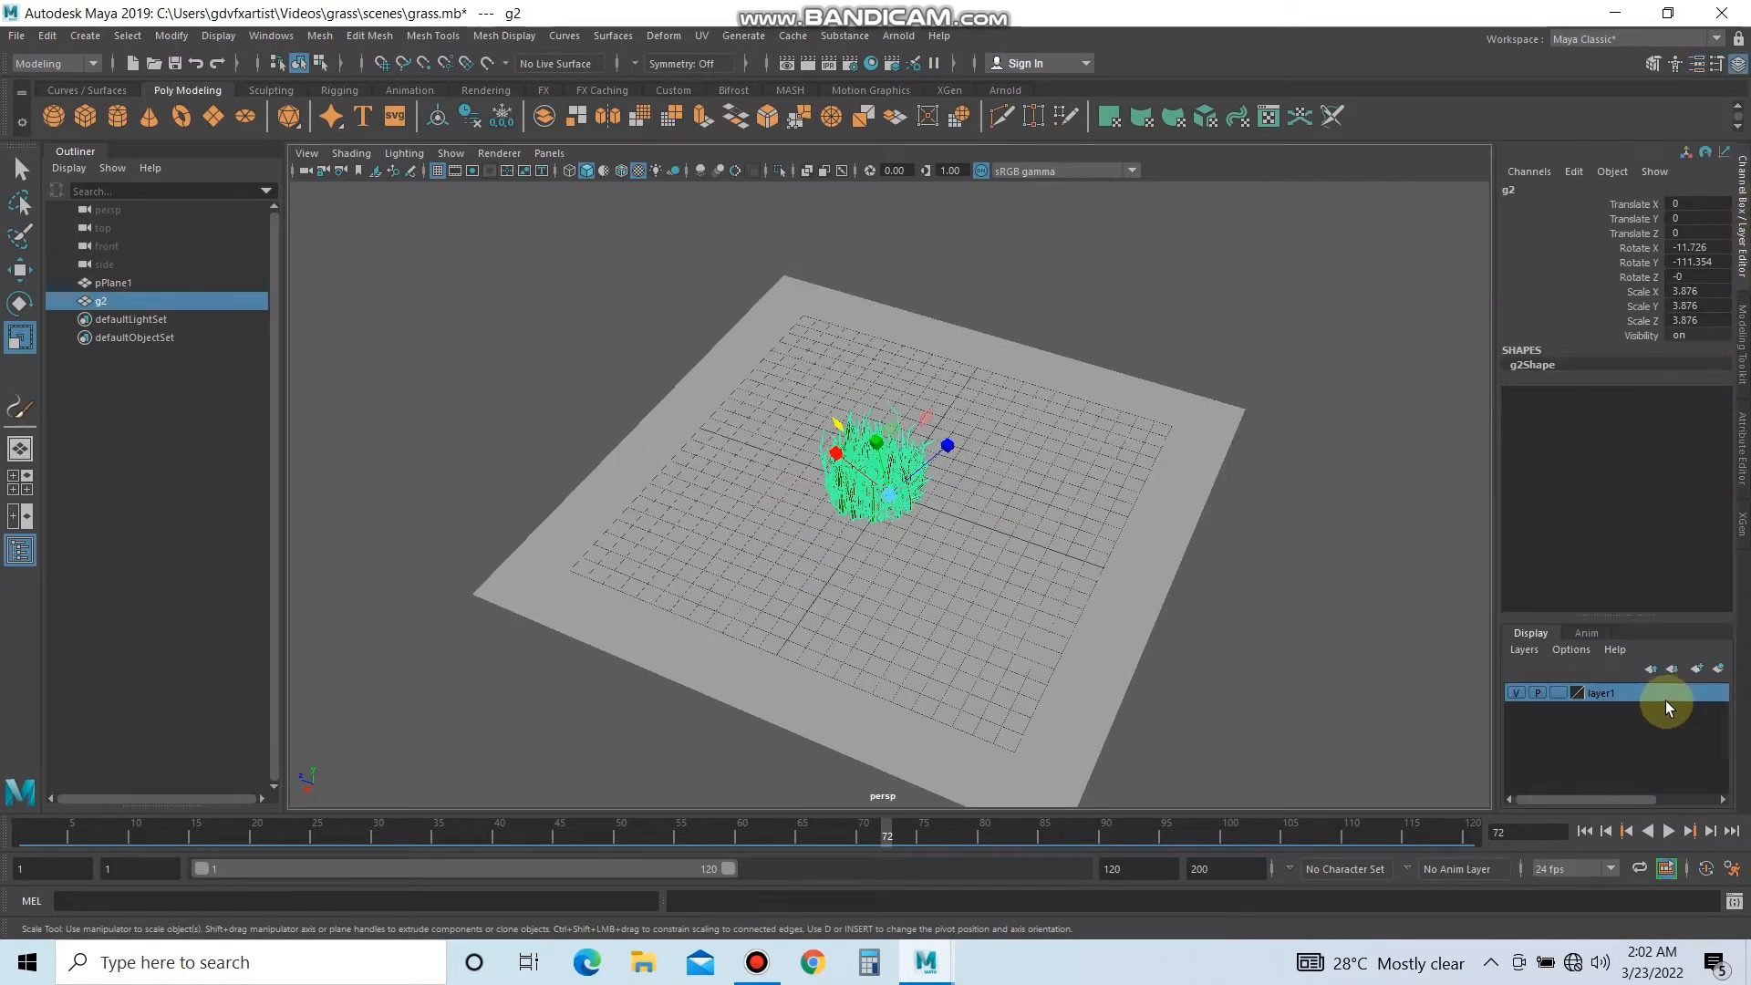
left_click(1717, 669)
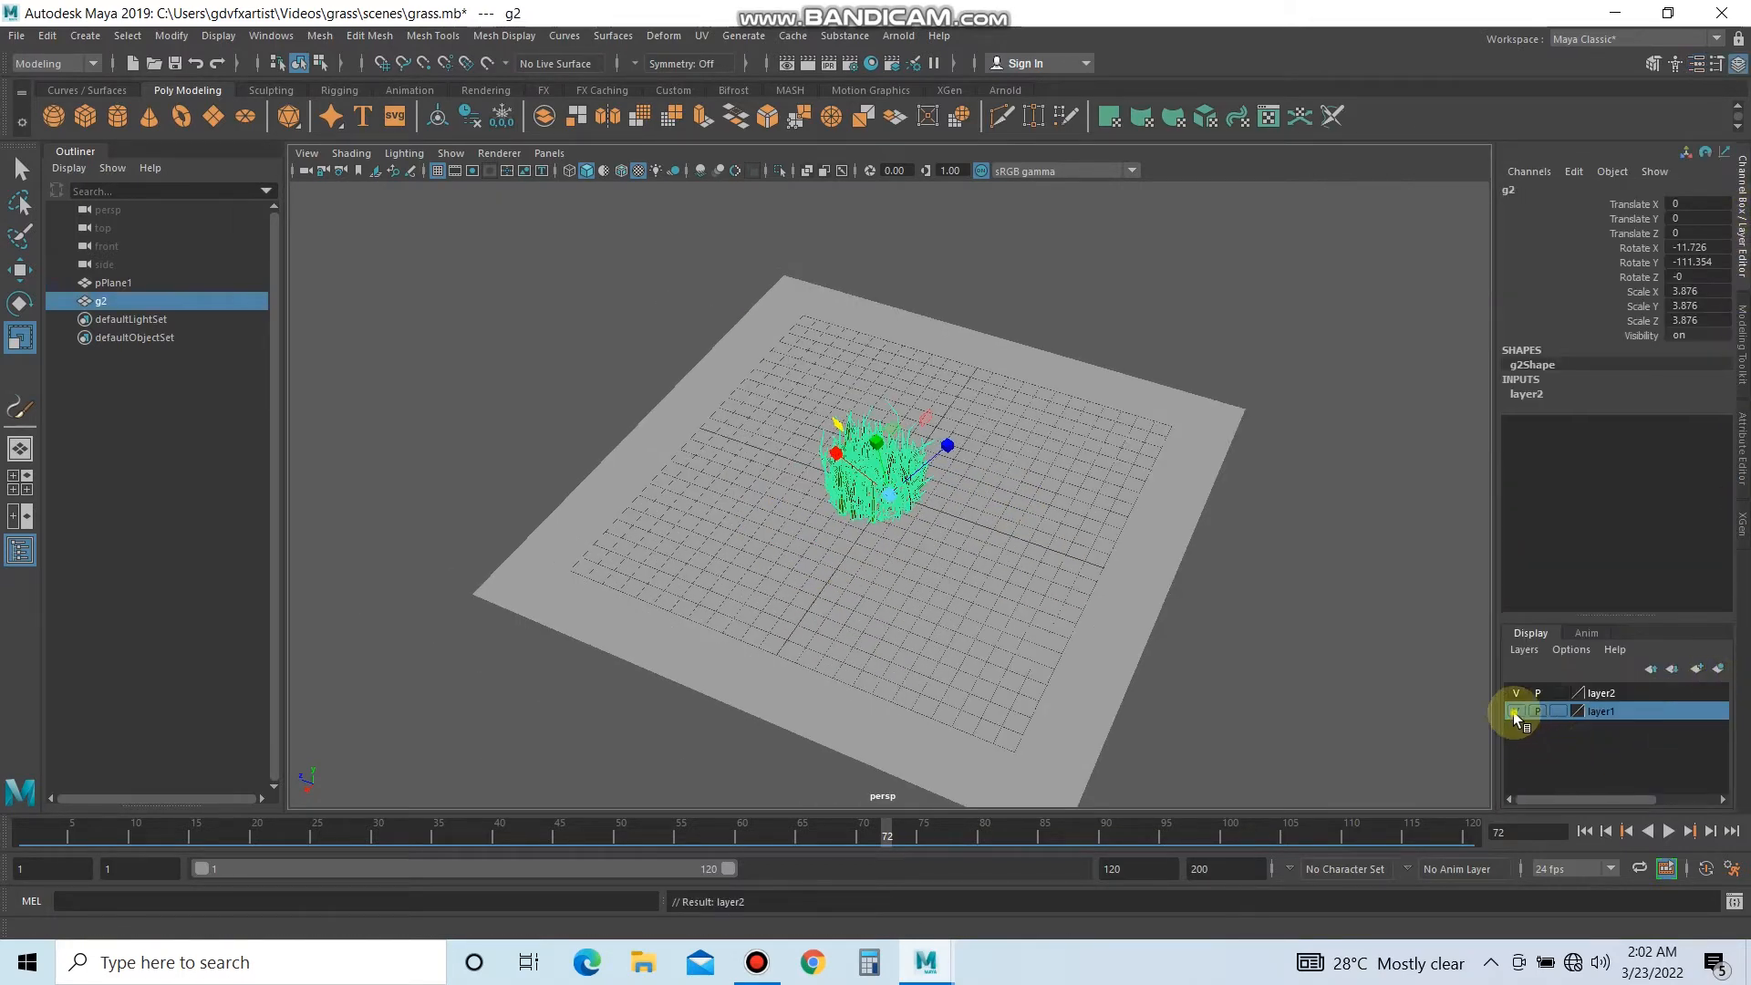
left_click(1516, 693)
left_click(1516, 694)
Set the color of display layer layer2 to bright green and save the layer settings.
left_click(1606, 696)
double_click(1605, 693)
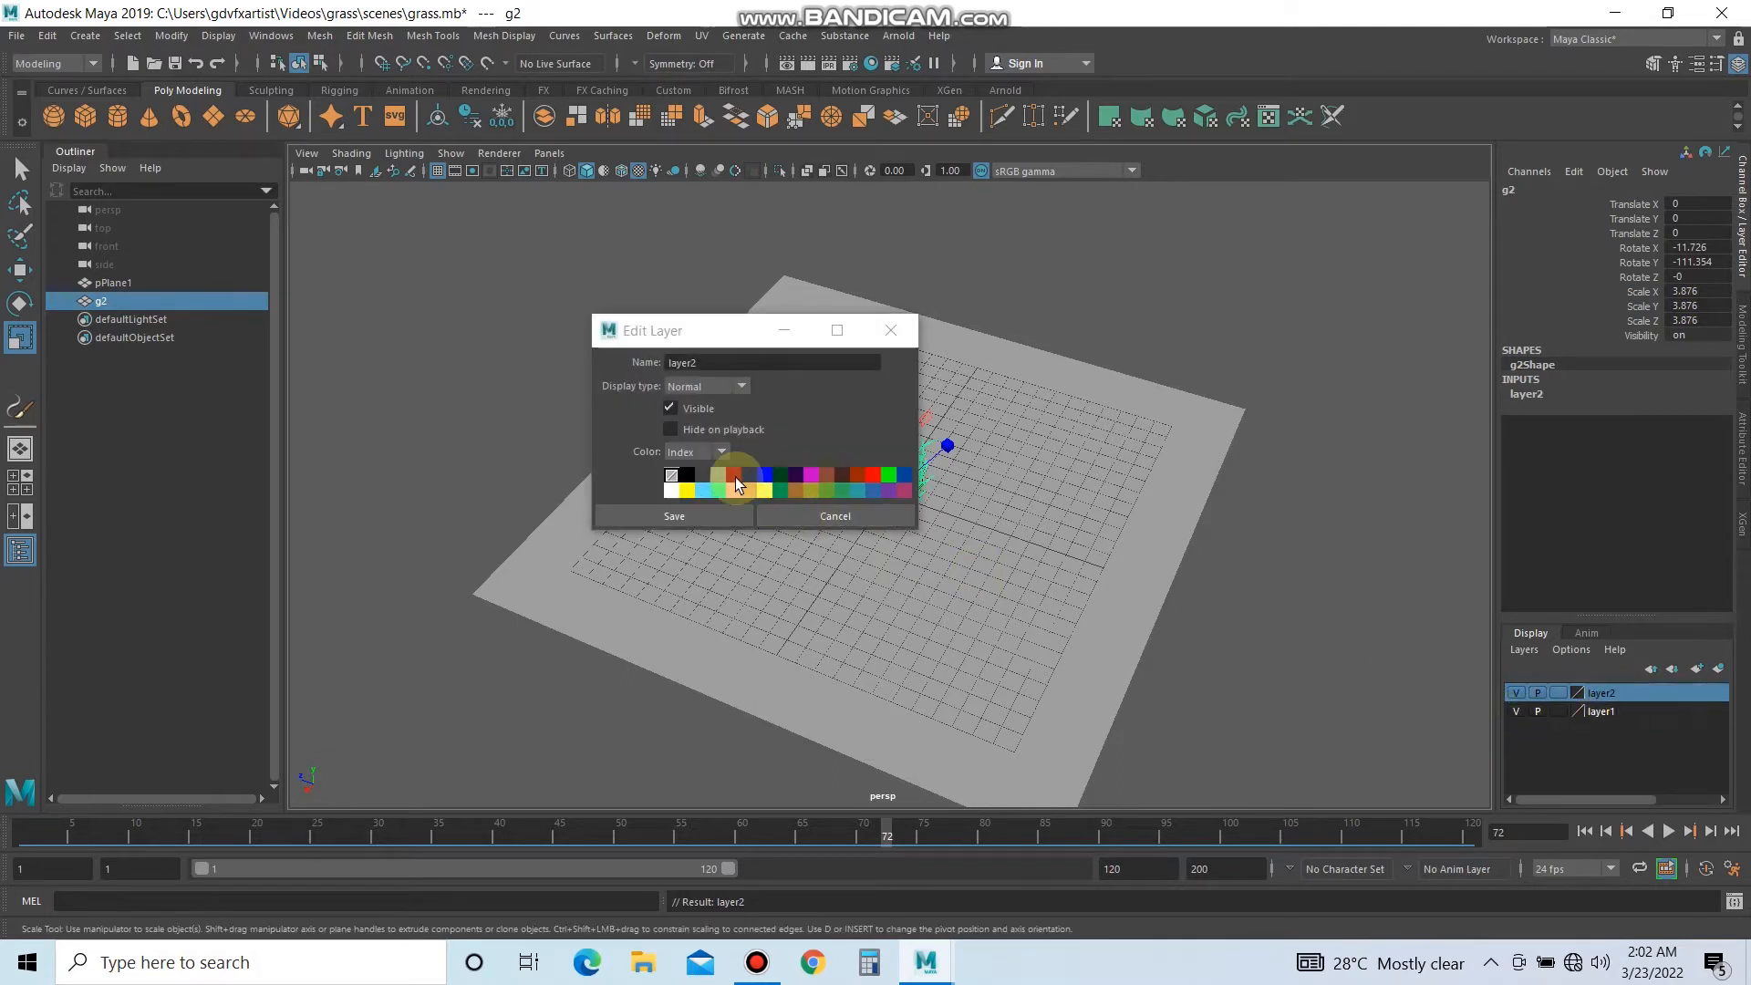
left_click(888, 474)
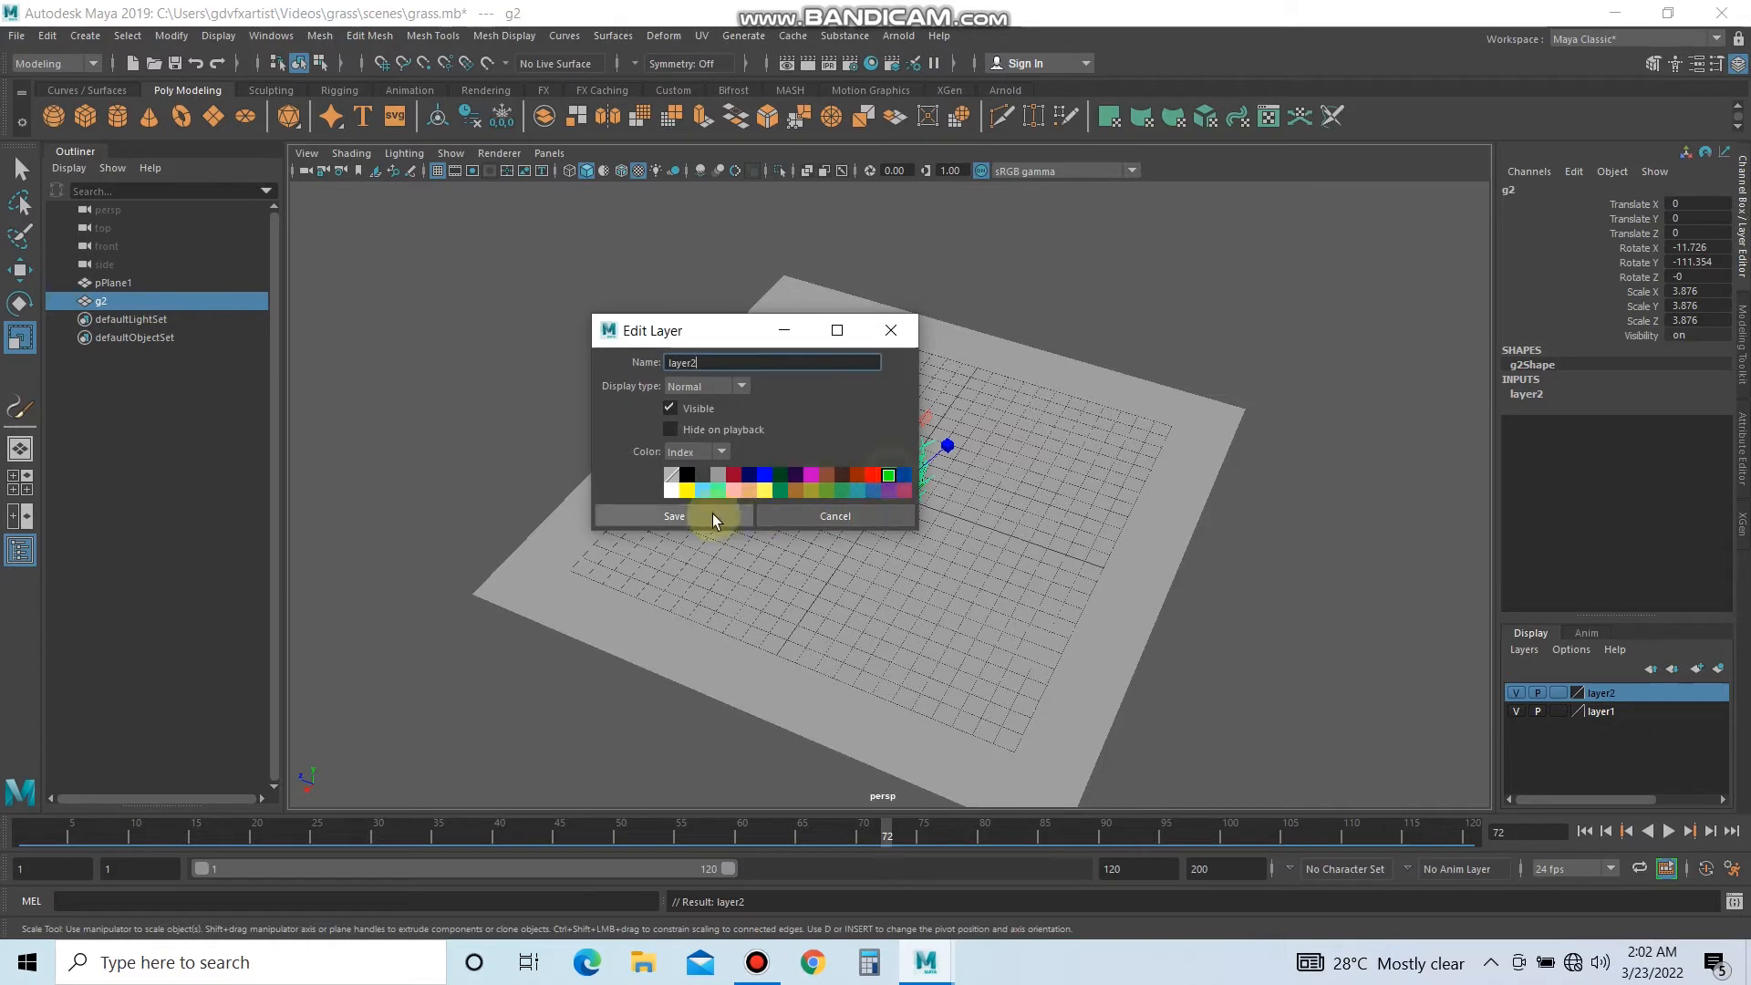
left_click(713, 514)
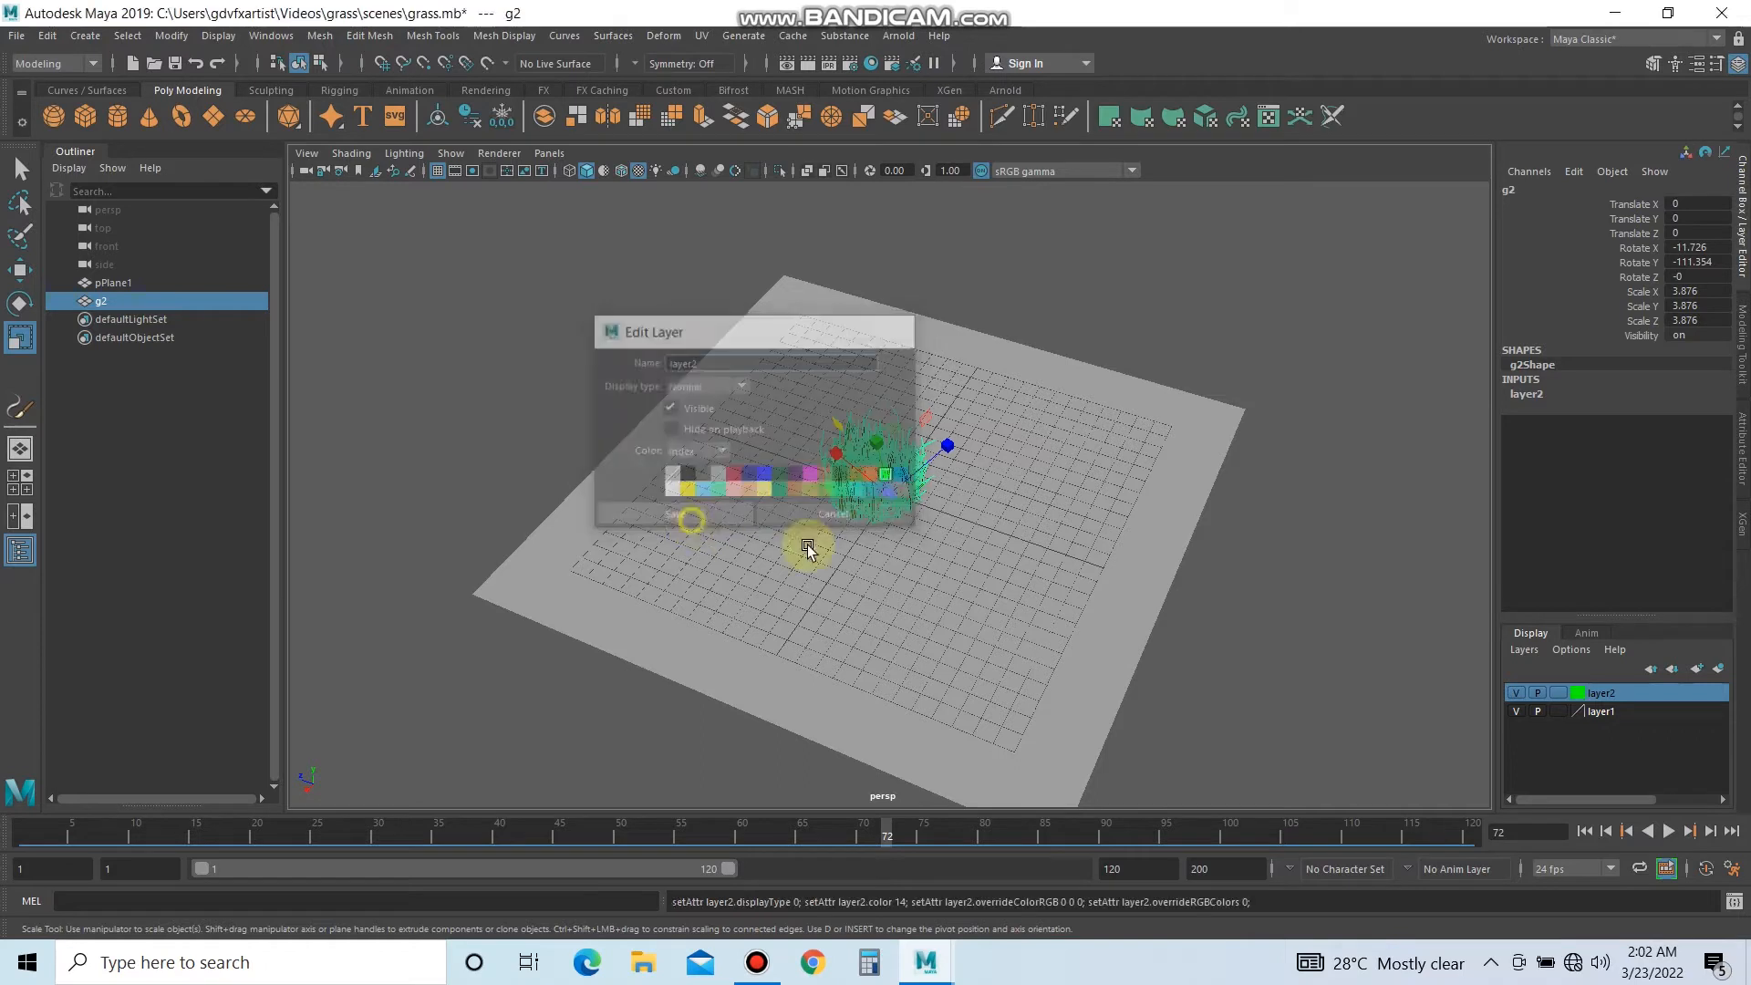
Hide and show layer2 to check that it controls the grass clump, and reselect the clump.
left_click(1614, 714)
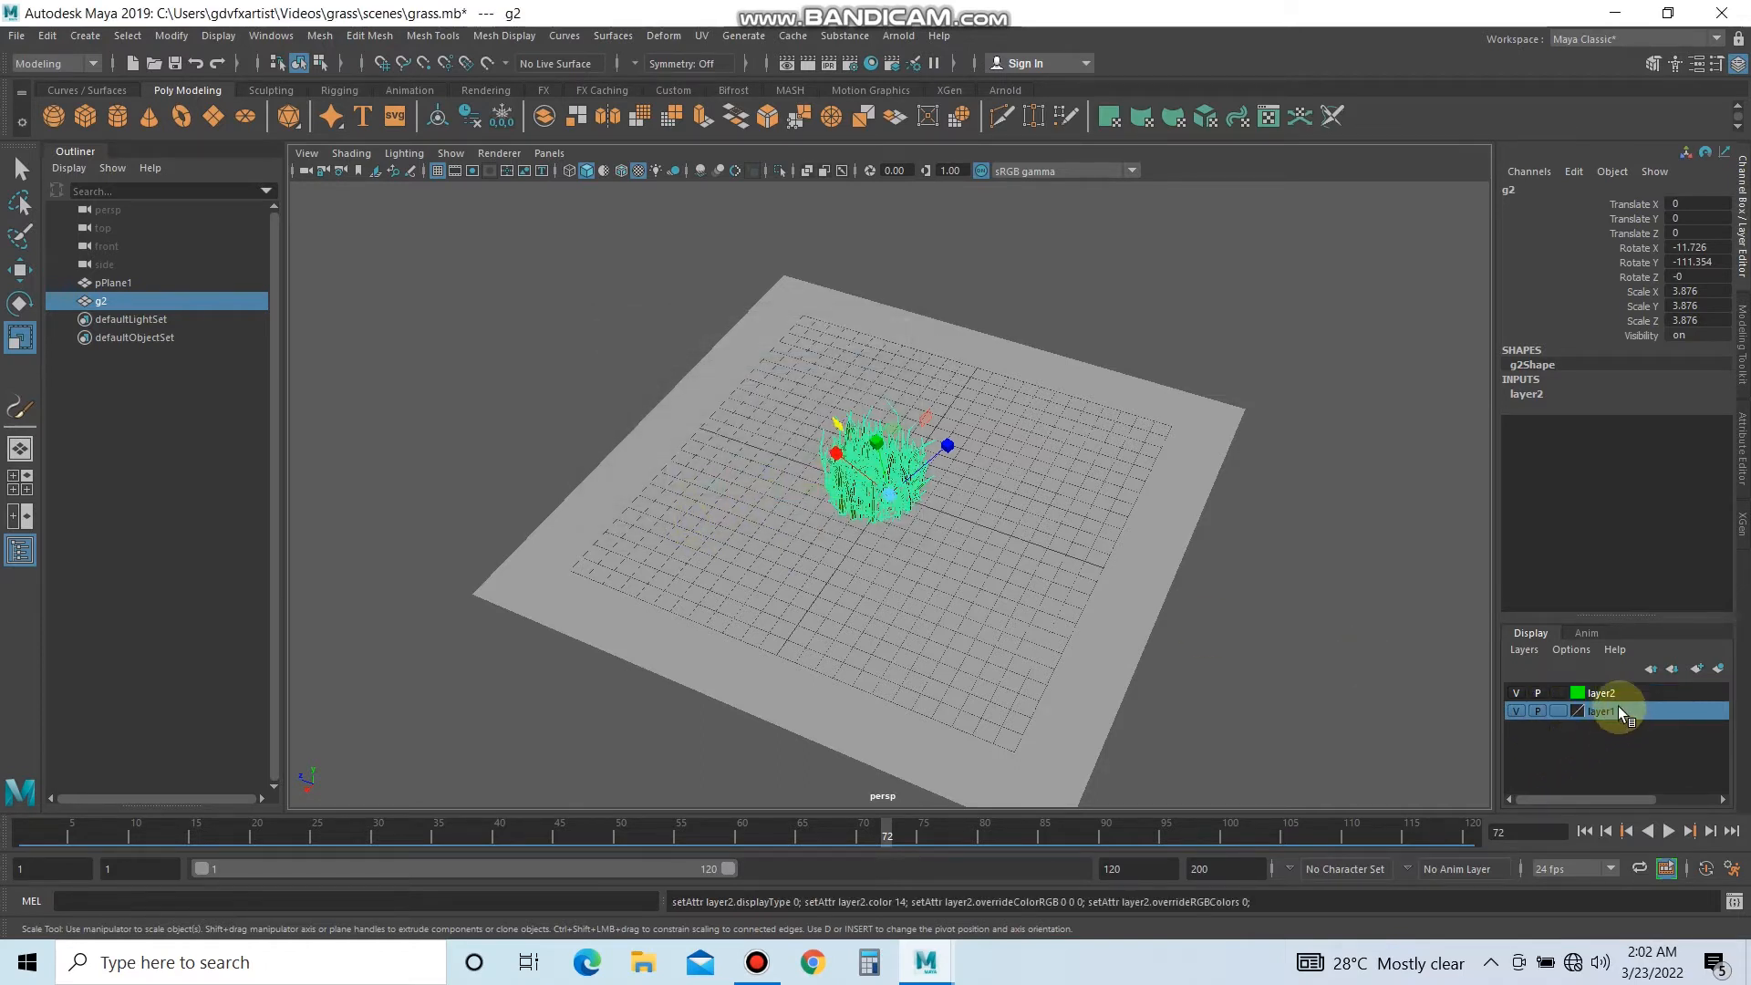
left_click(1618, 695)
left_click(1517, 693)
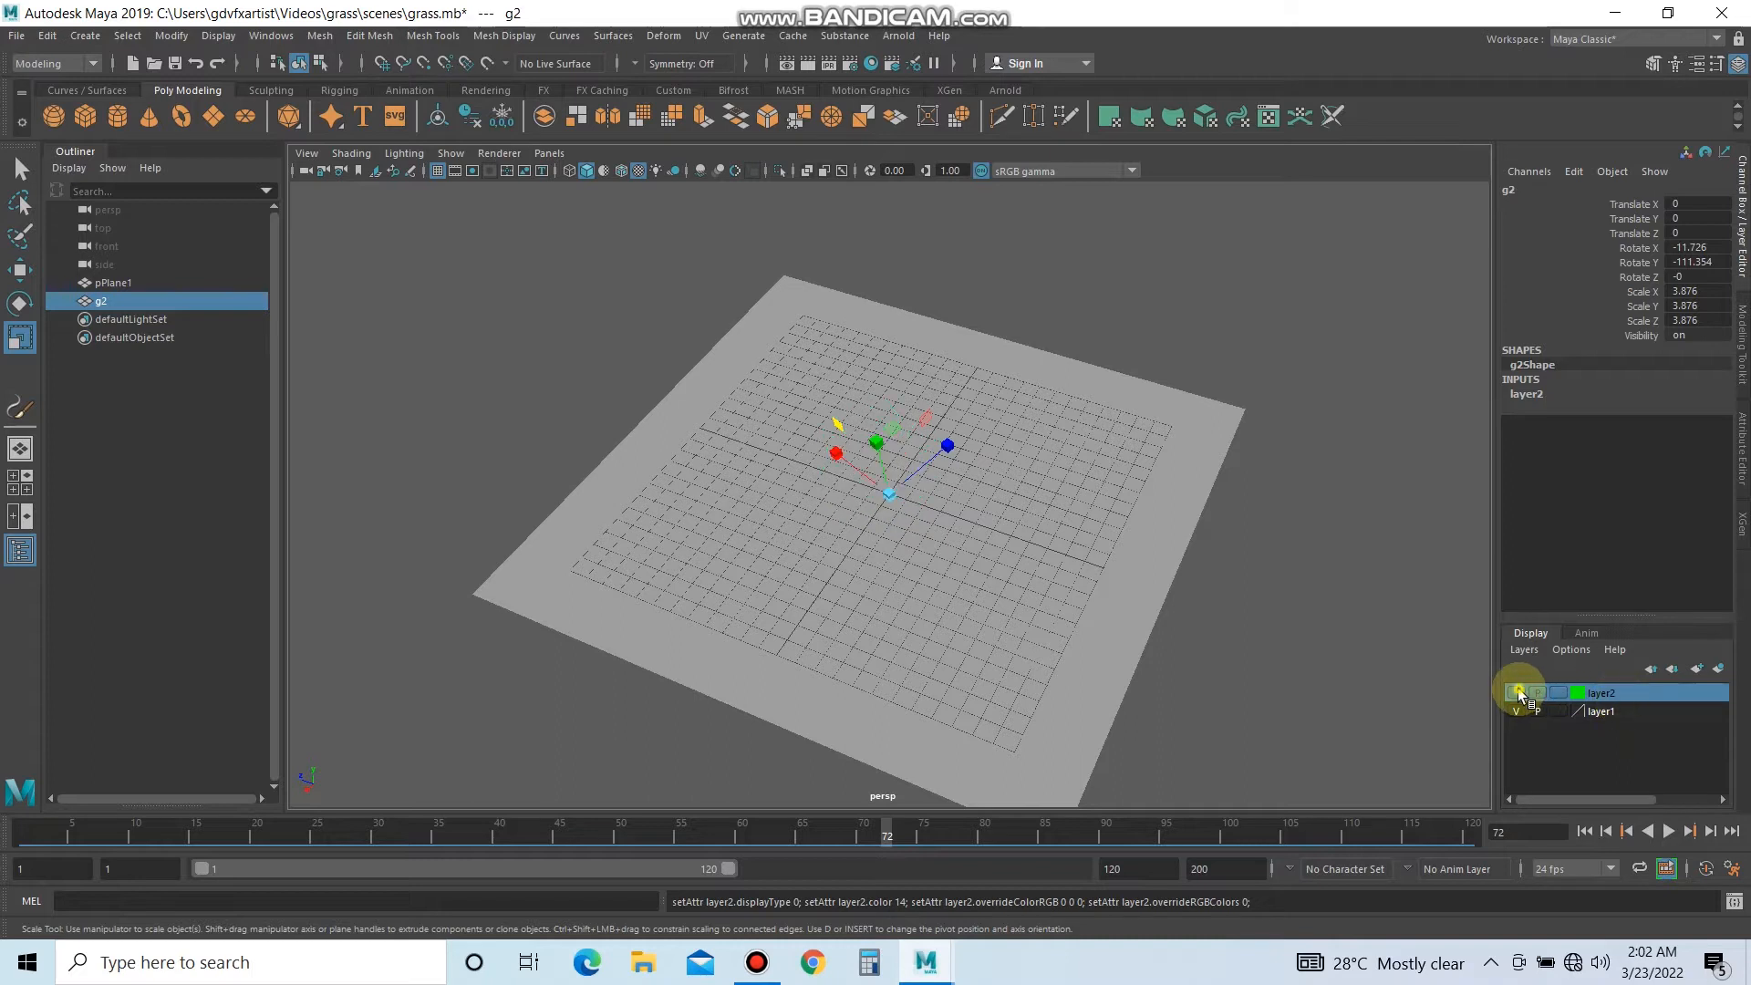
left_click(1517, 692)
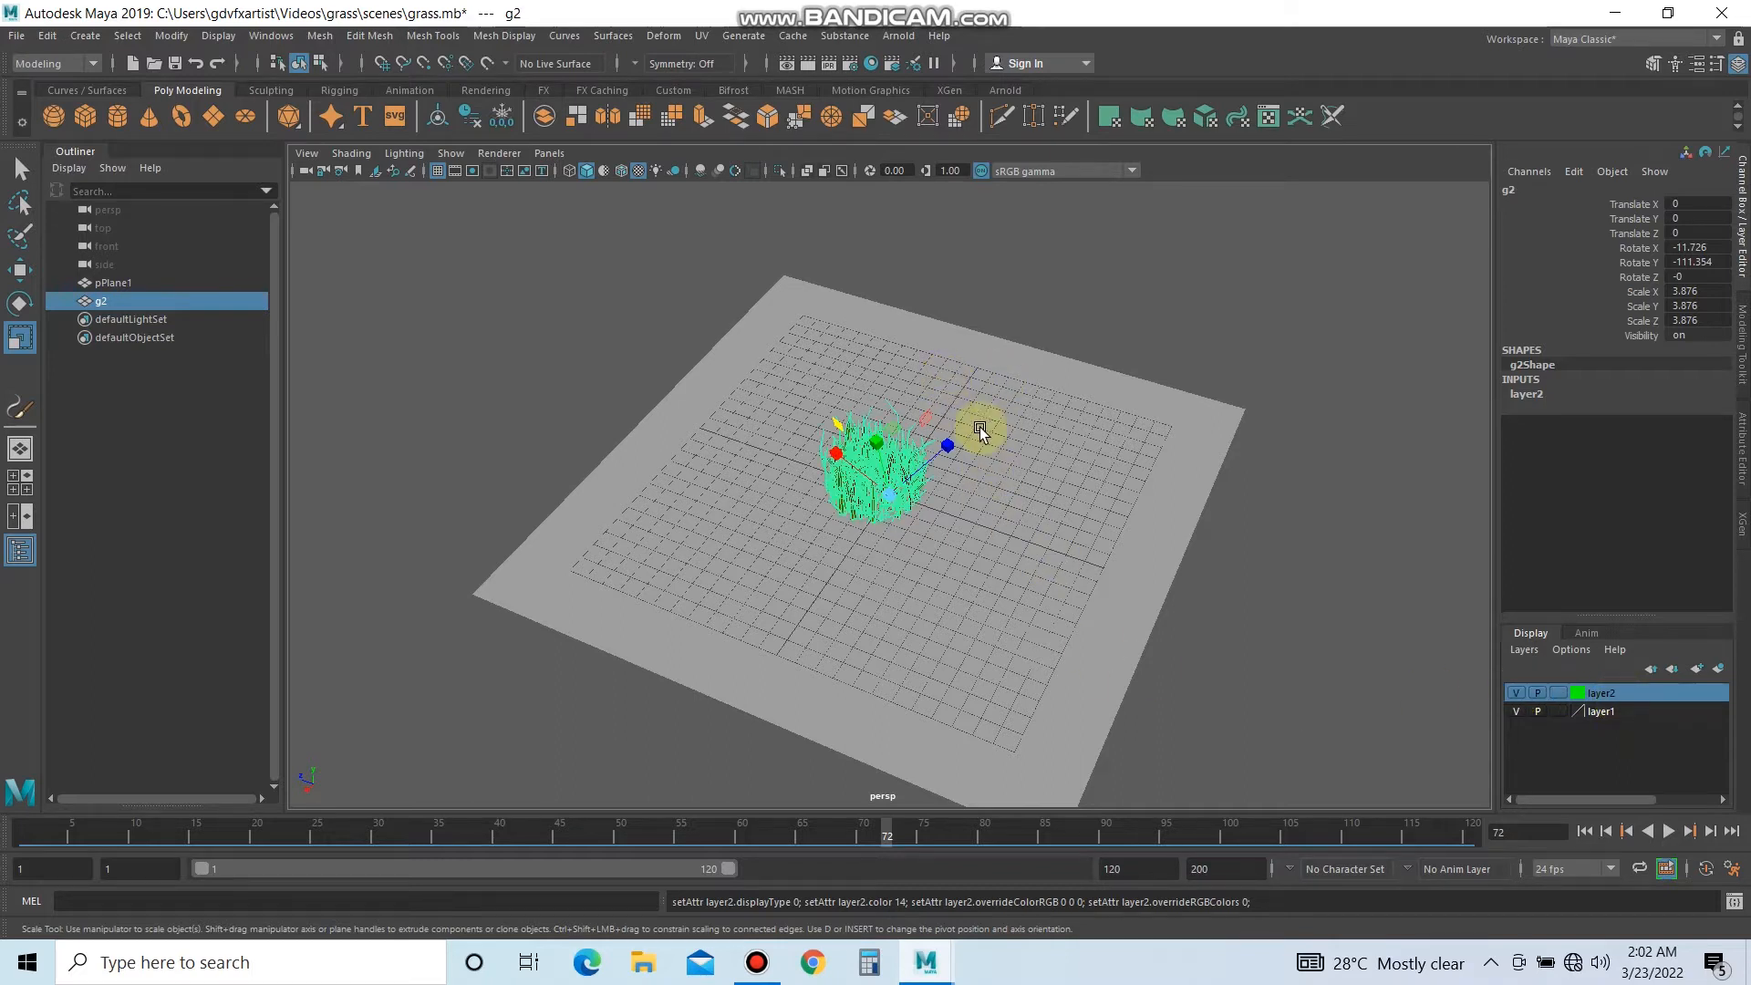
left_click(1130, 351)
left_click(874, 467)
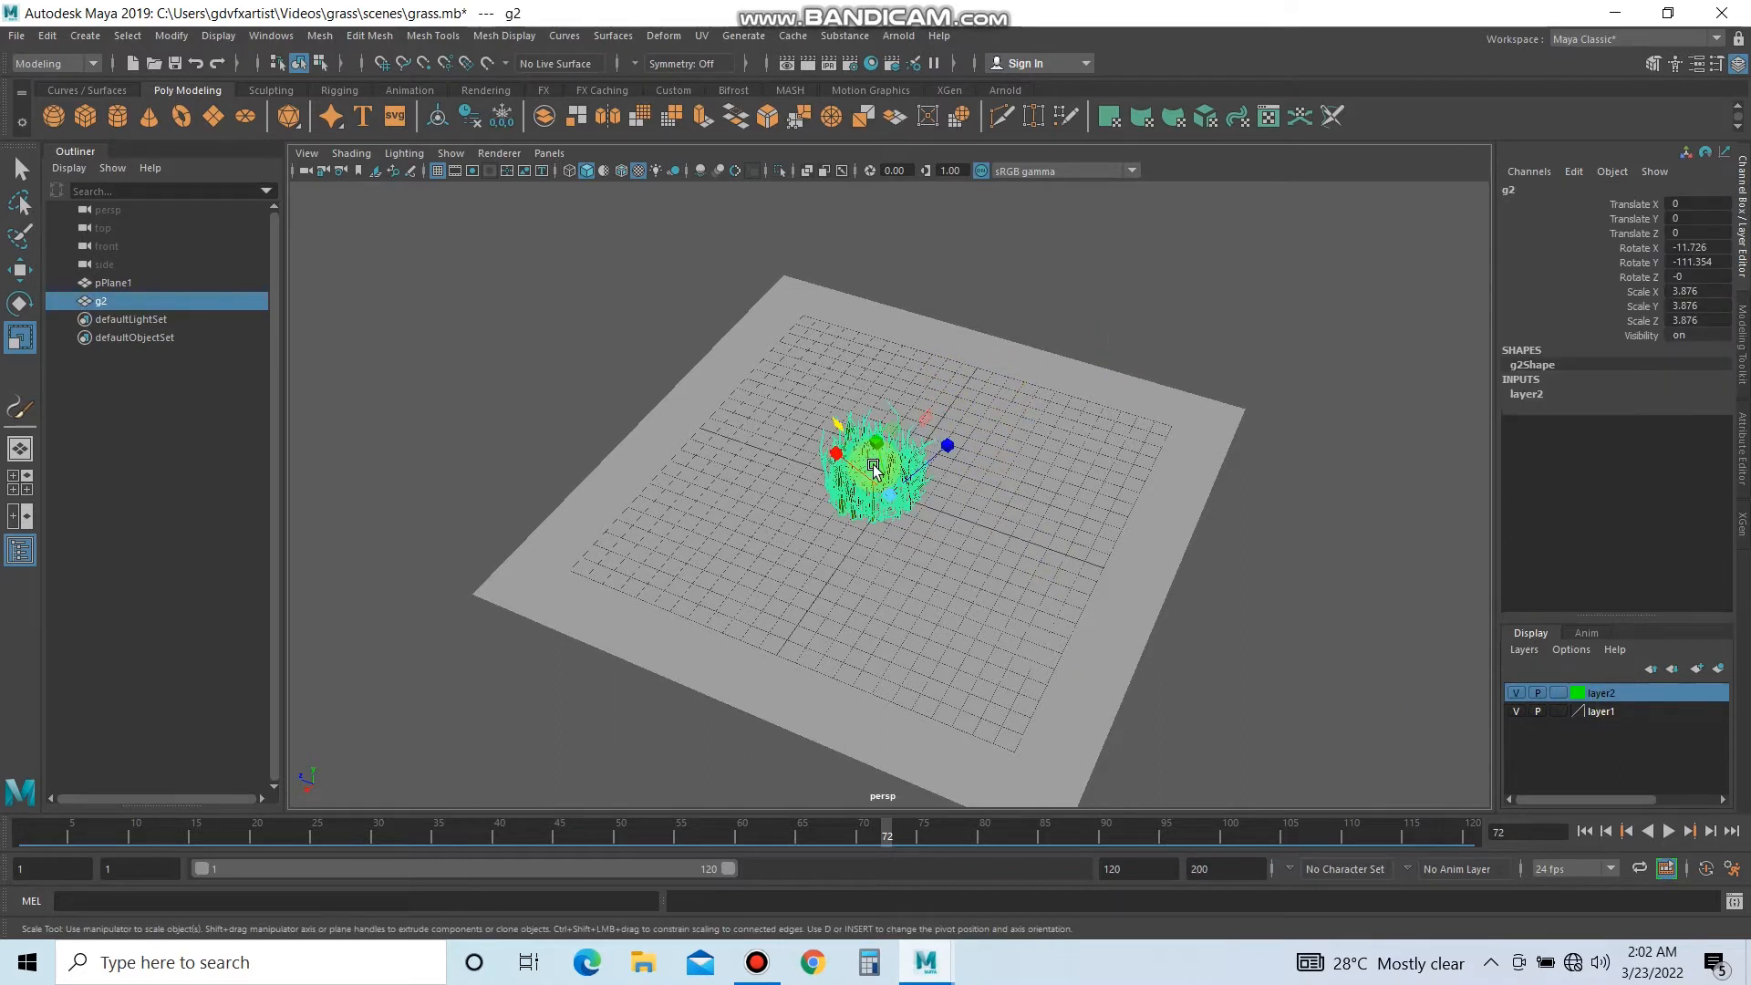
Create a new XGen description on the ground plane that uses custom geometry archives, in a new collection named collection2.
left_click(1143, 458)
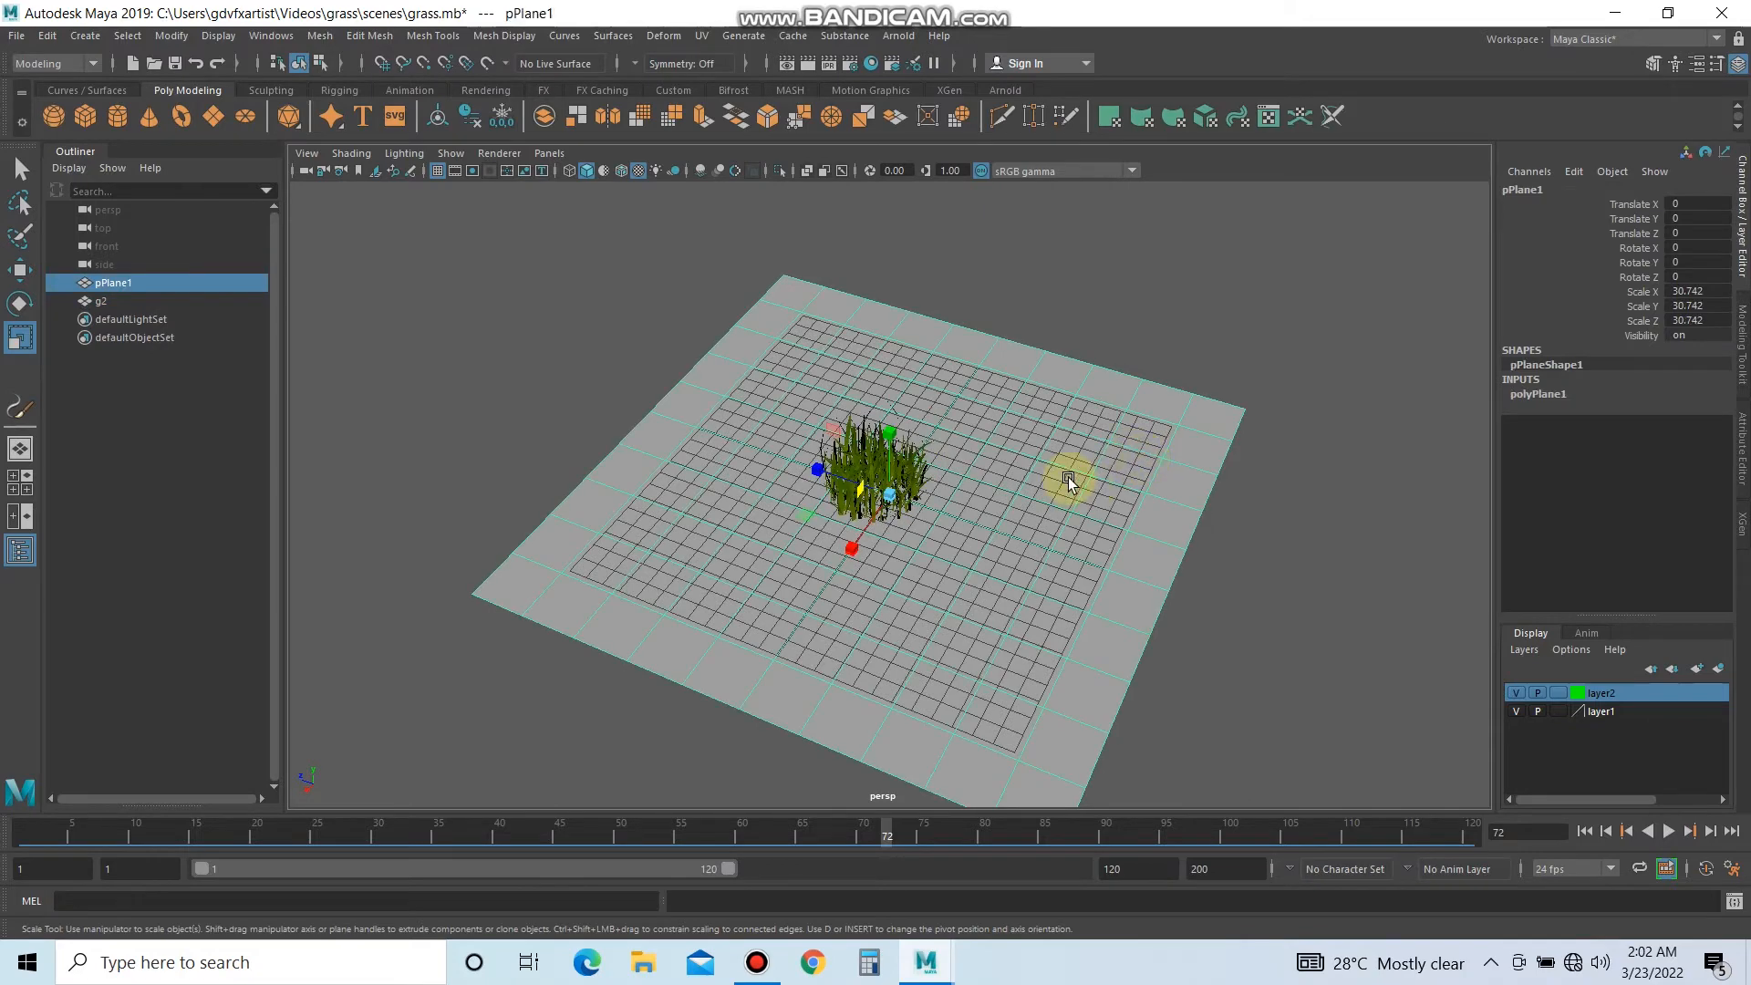
left_click(1742, 513)
left_click(1606, 407)
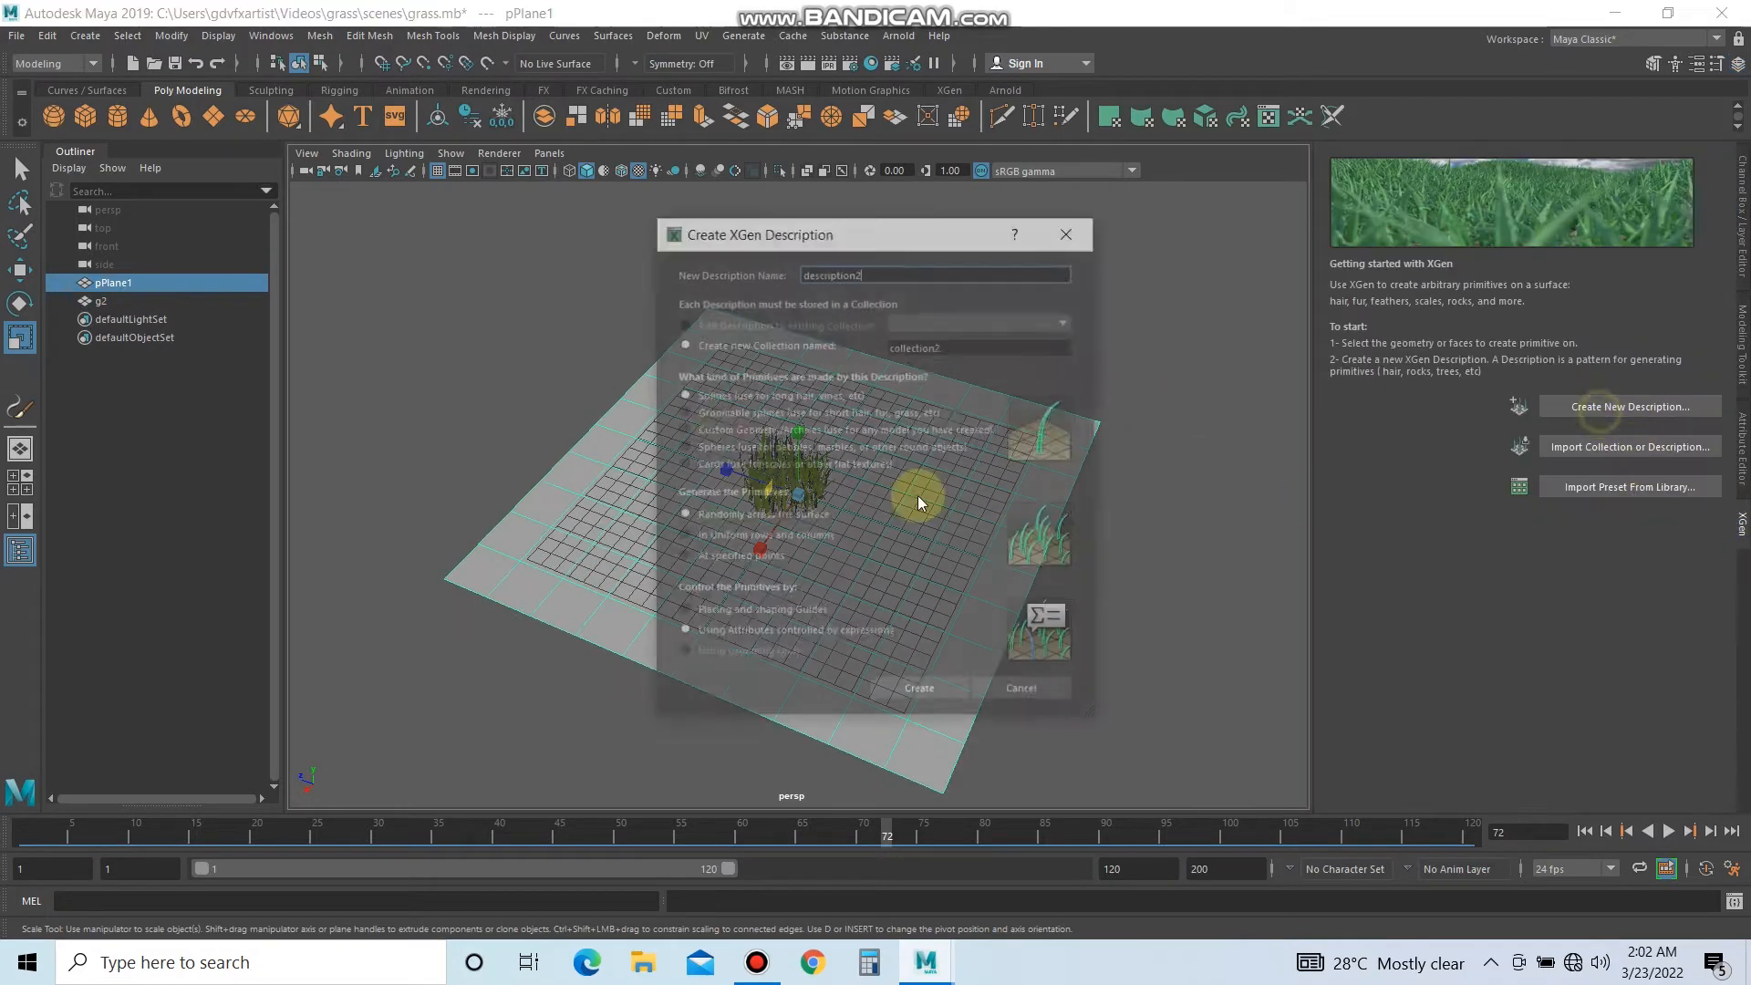
left_click(715, 434)
left_click(920, 684)
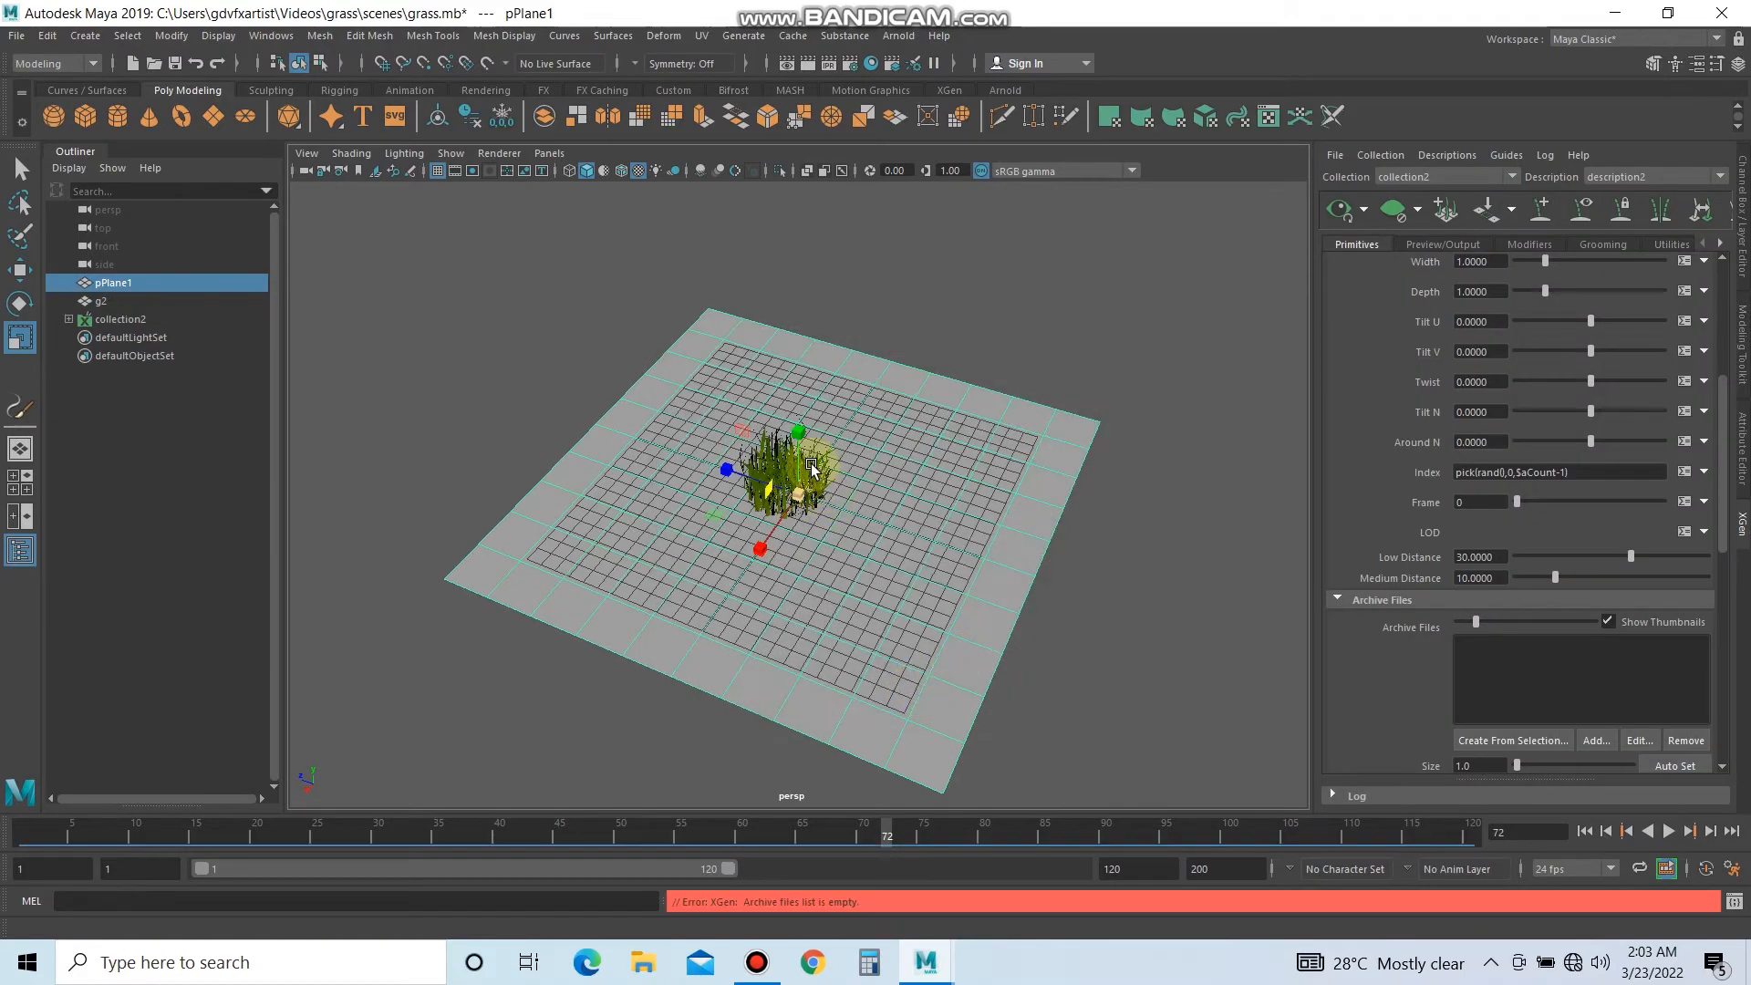
Export the grass clump g2 as an XGen archive named gra into the Pictures folder.
left_click(141, 301)
scroll(1554, 604, "down", 3)
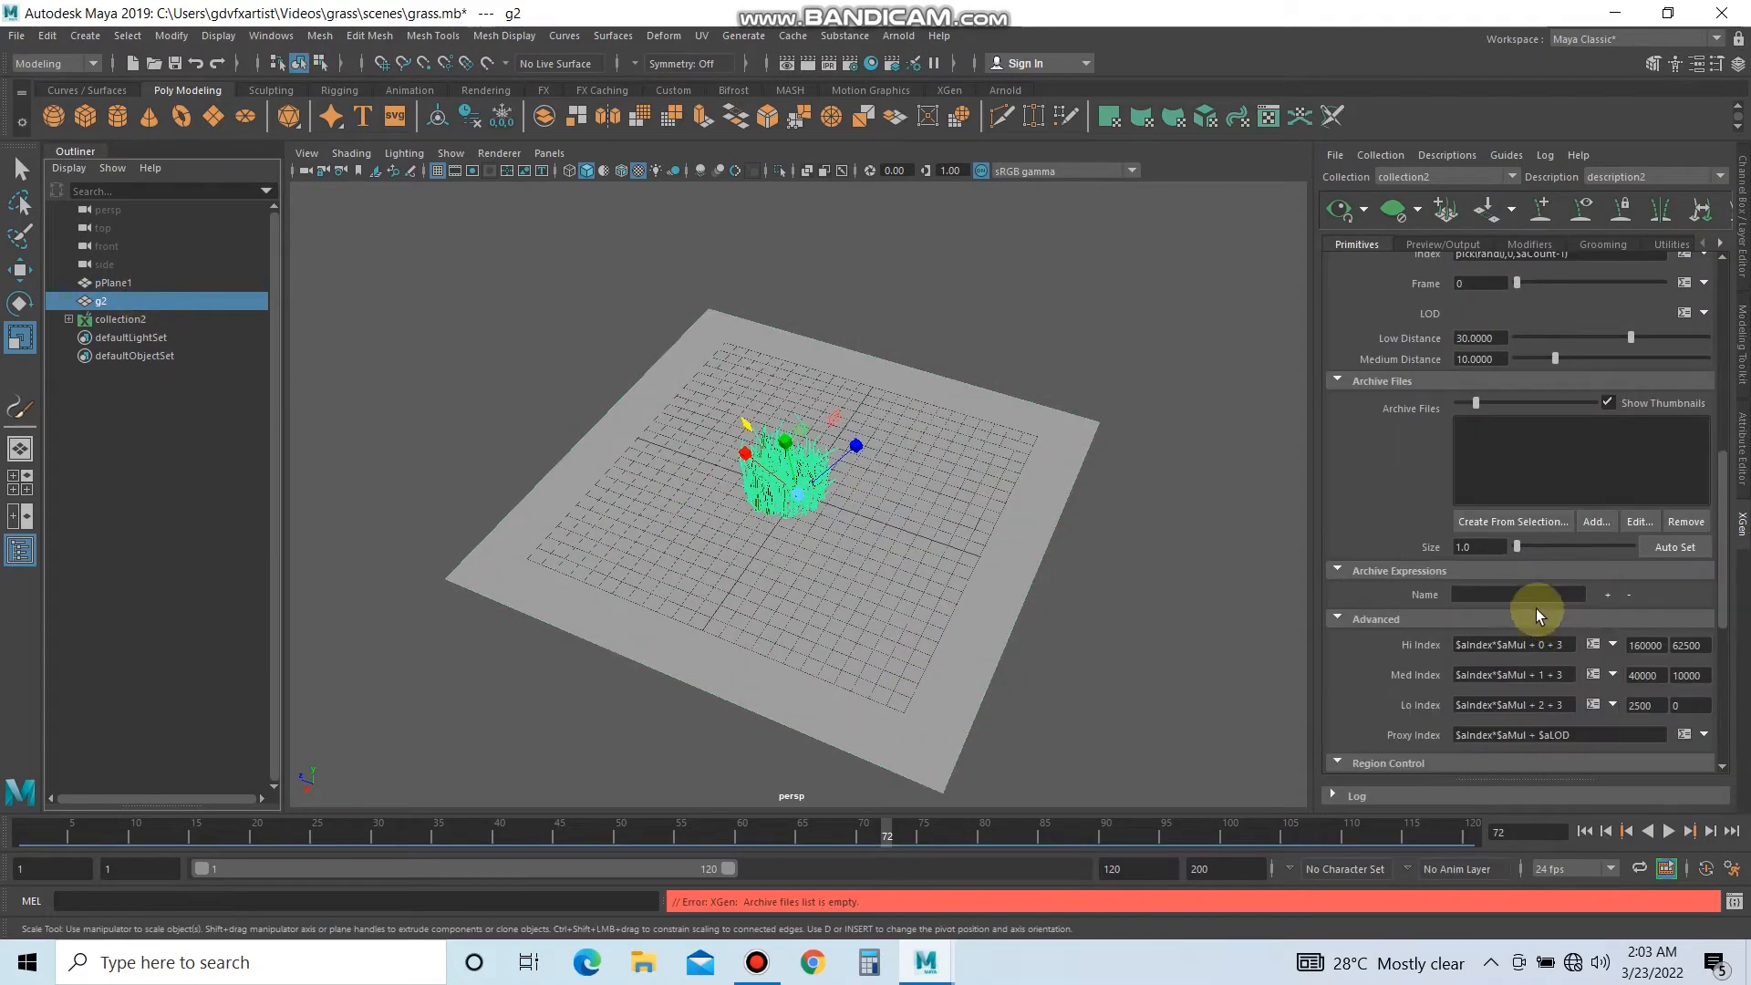
left_click(1514, 522)
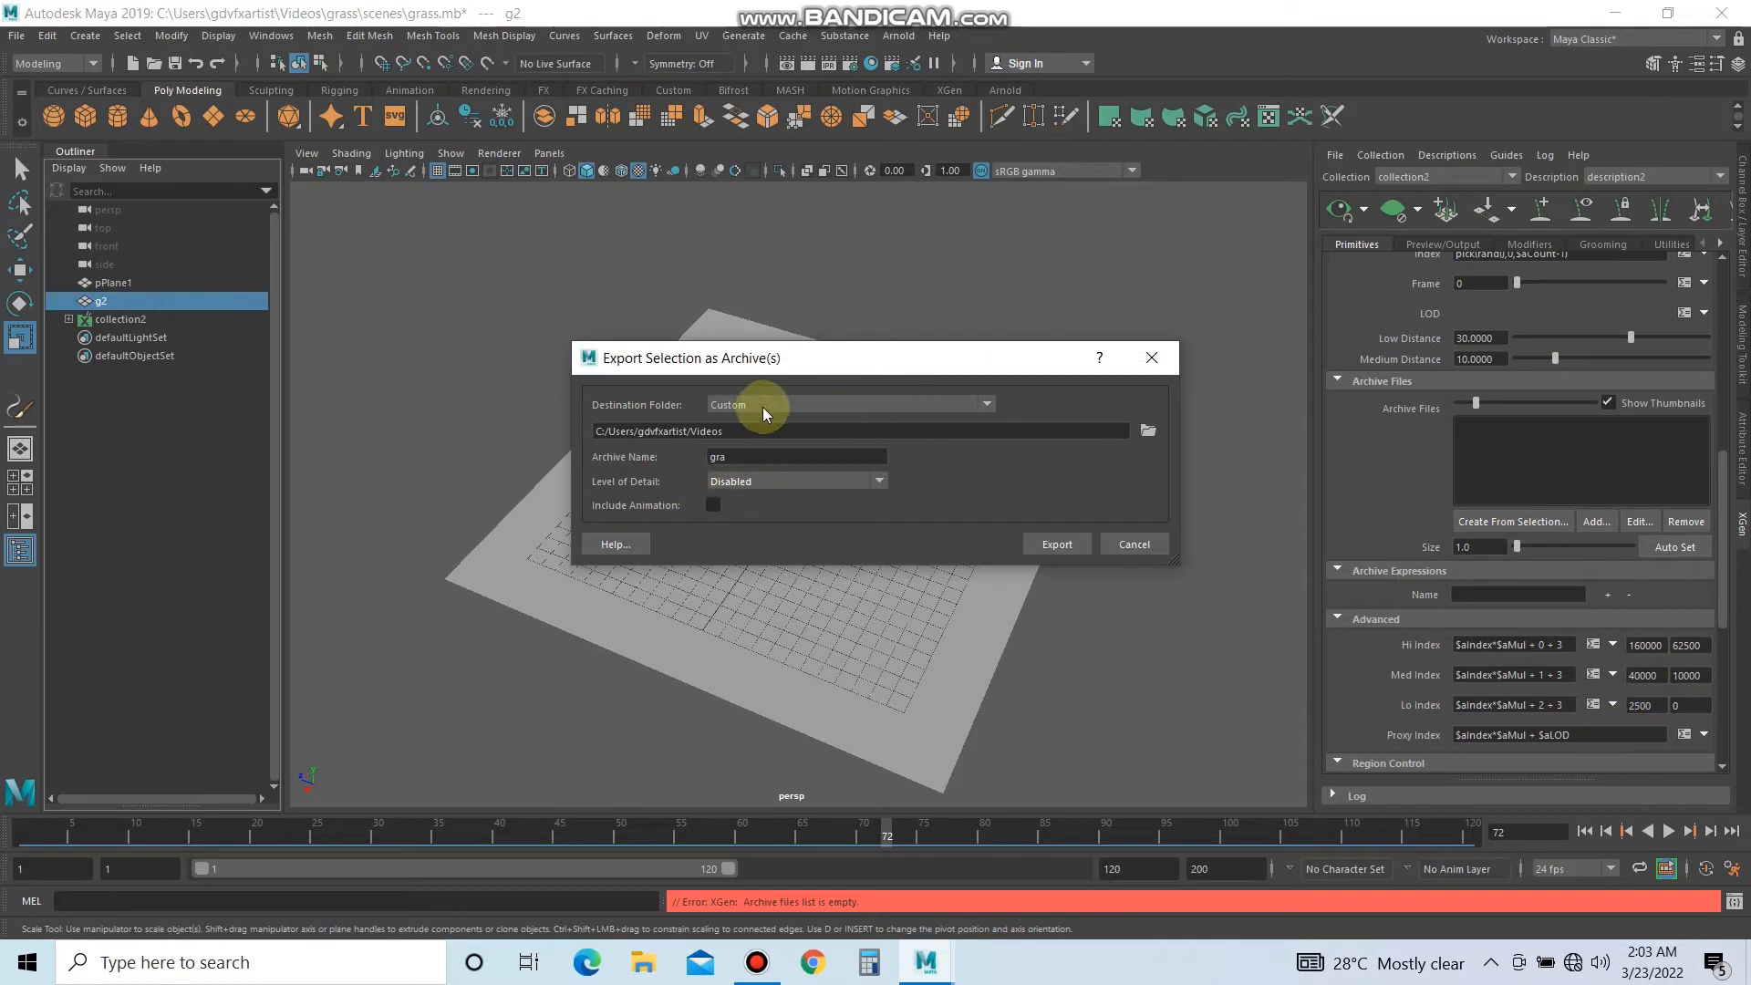
left_click(808, 406)
left_click(780, 457)
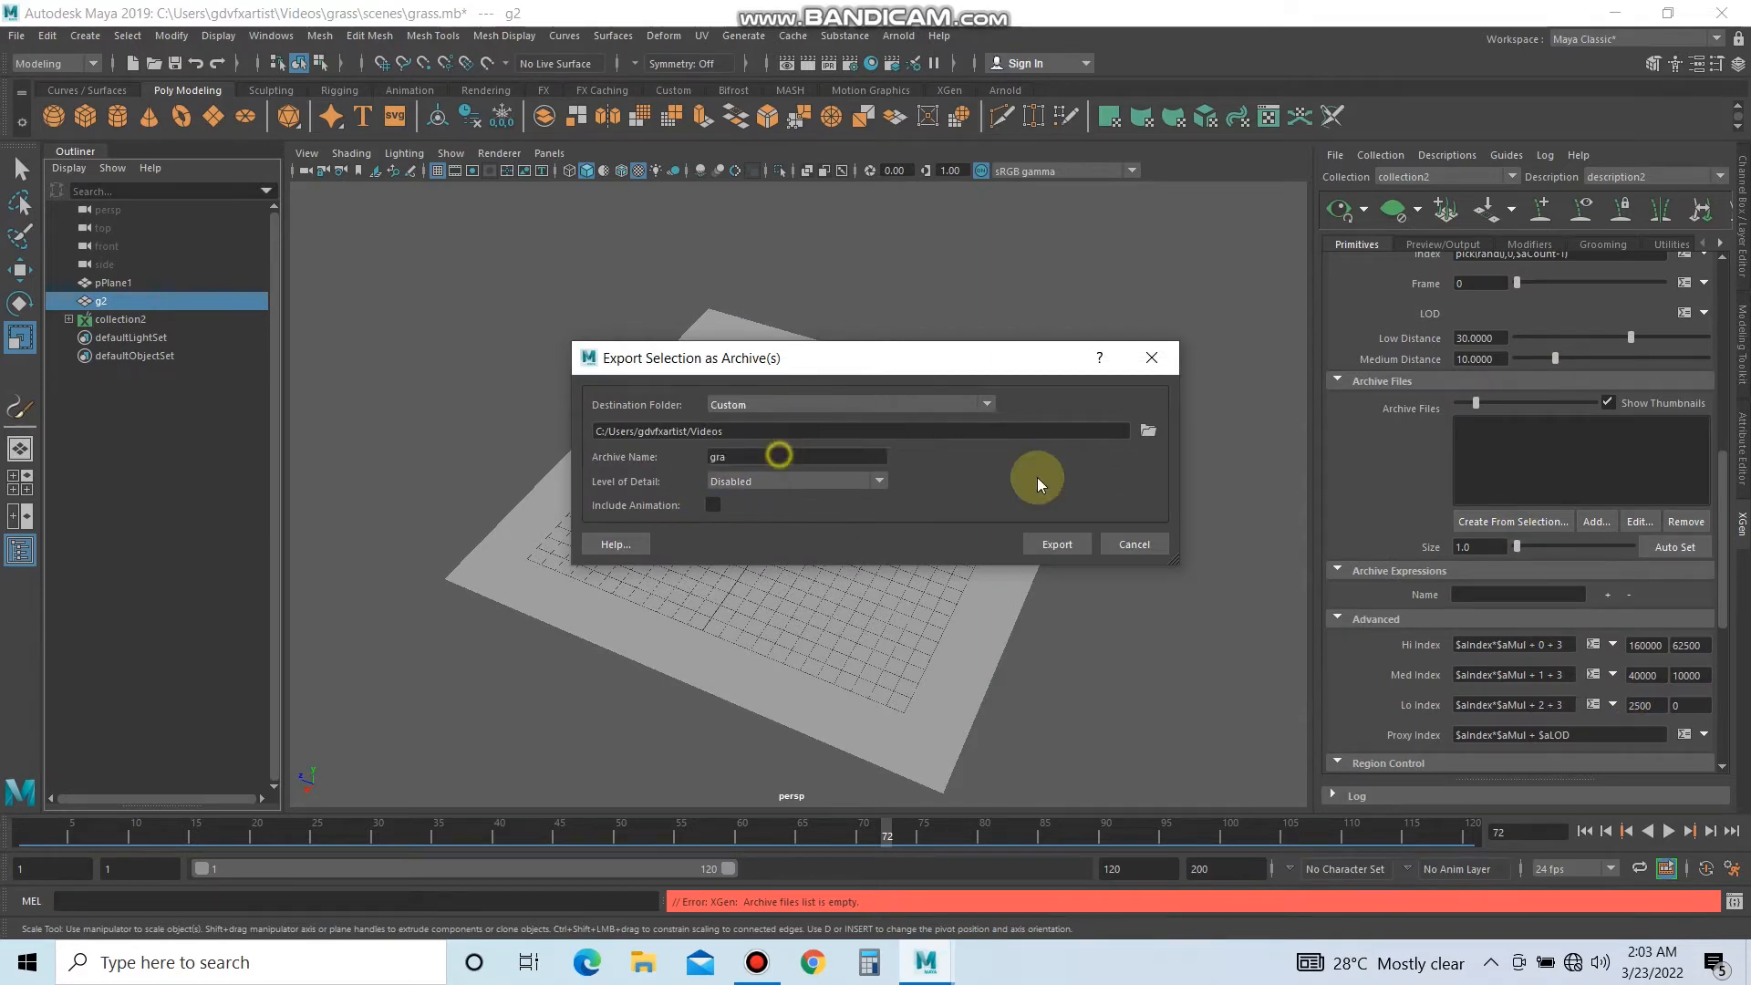
left_click(1149, 429)
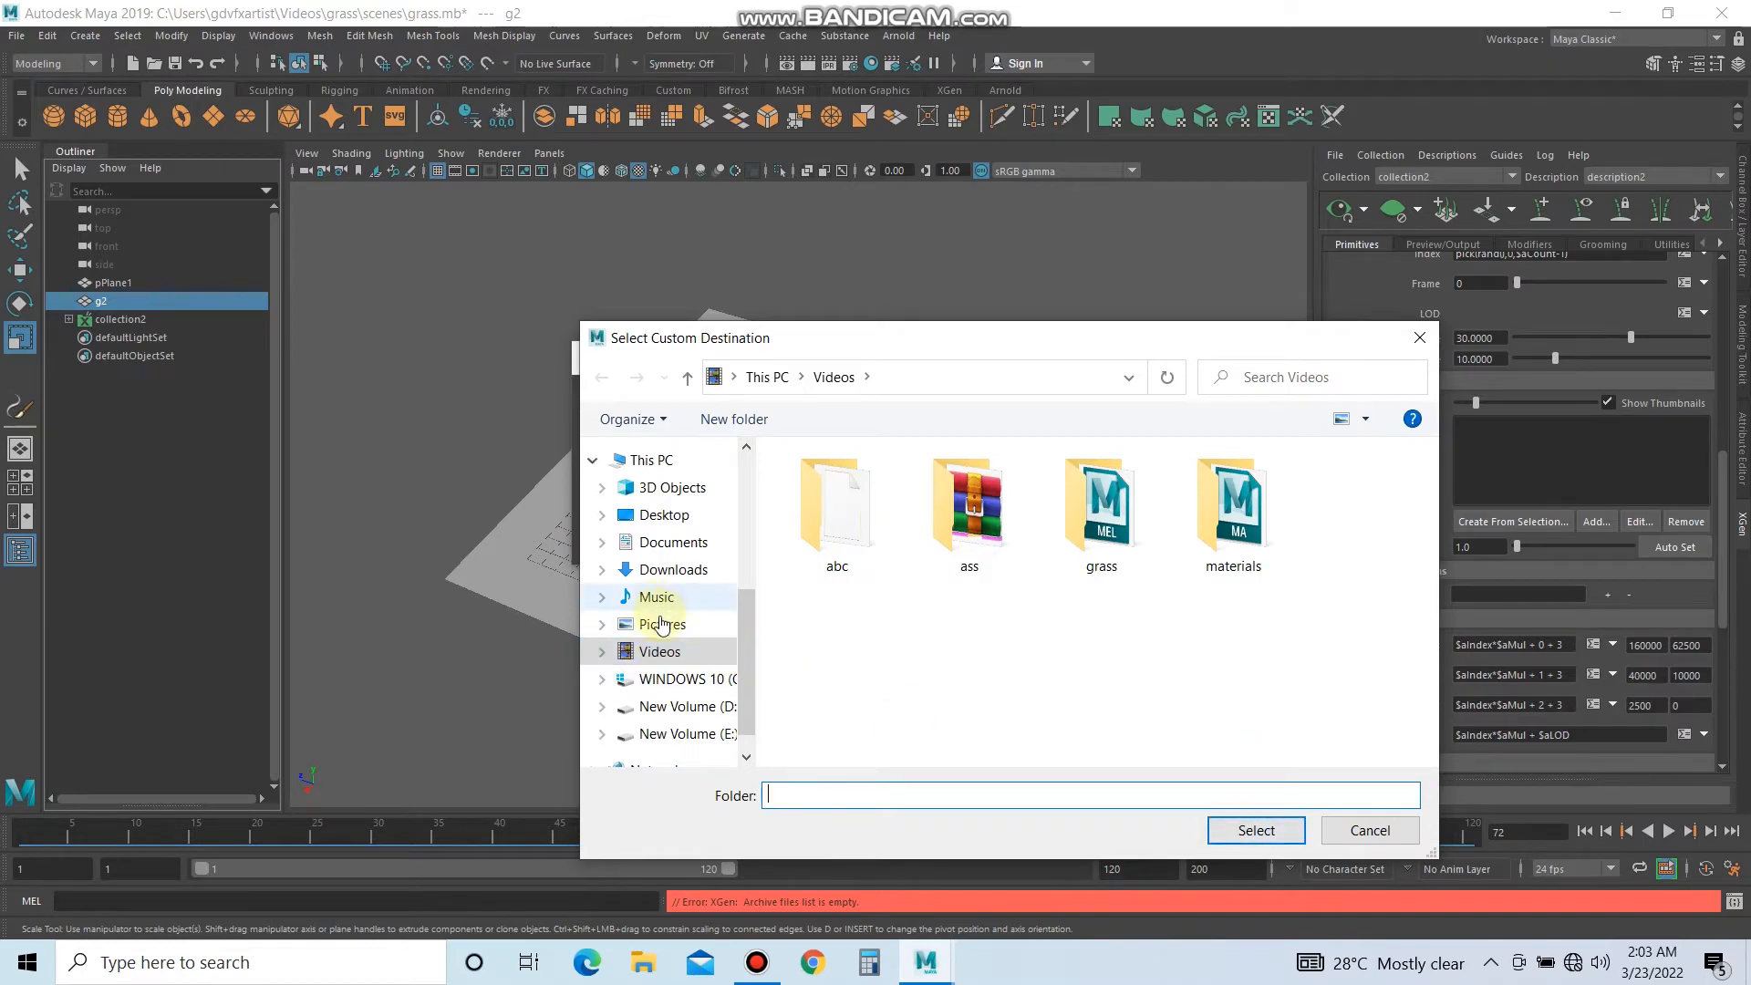
left_click(662, 624)
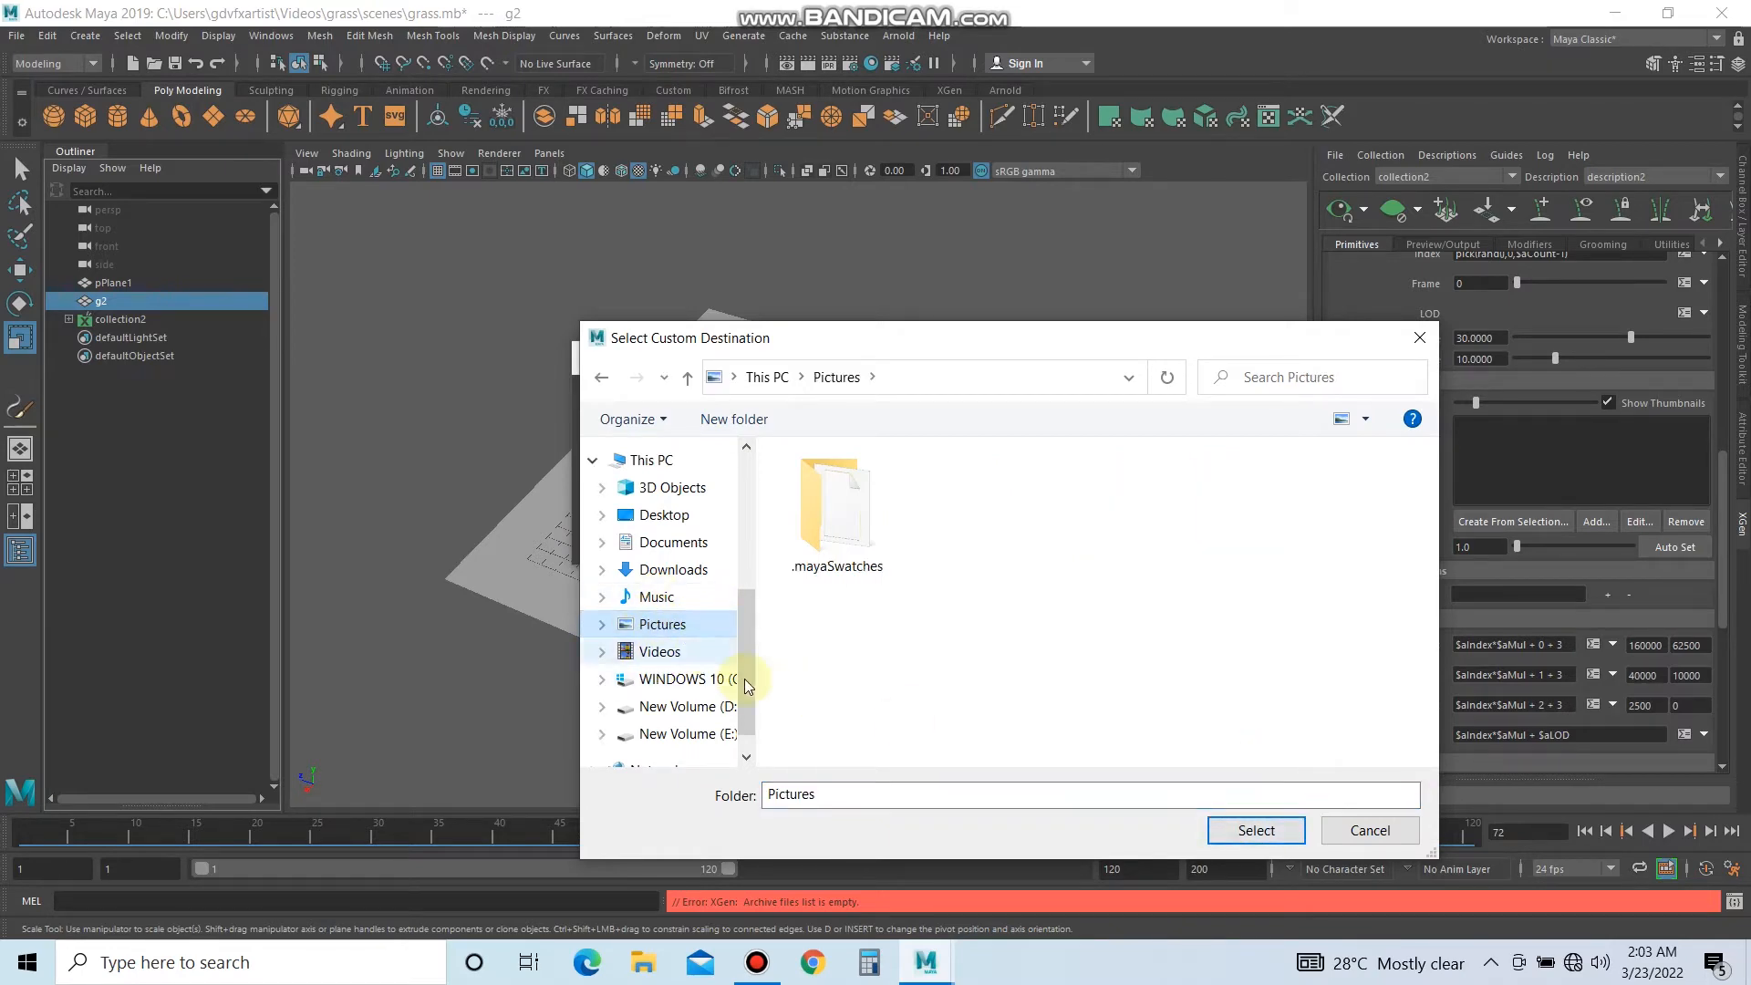
left_click(1241, 833)
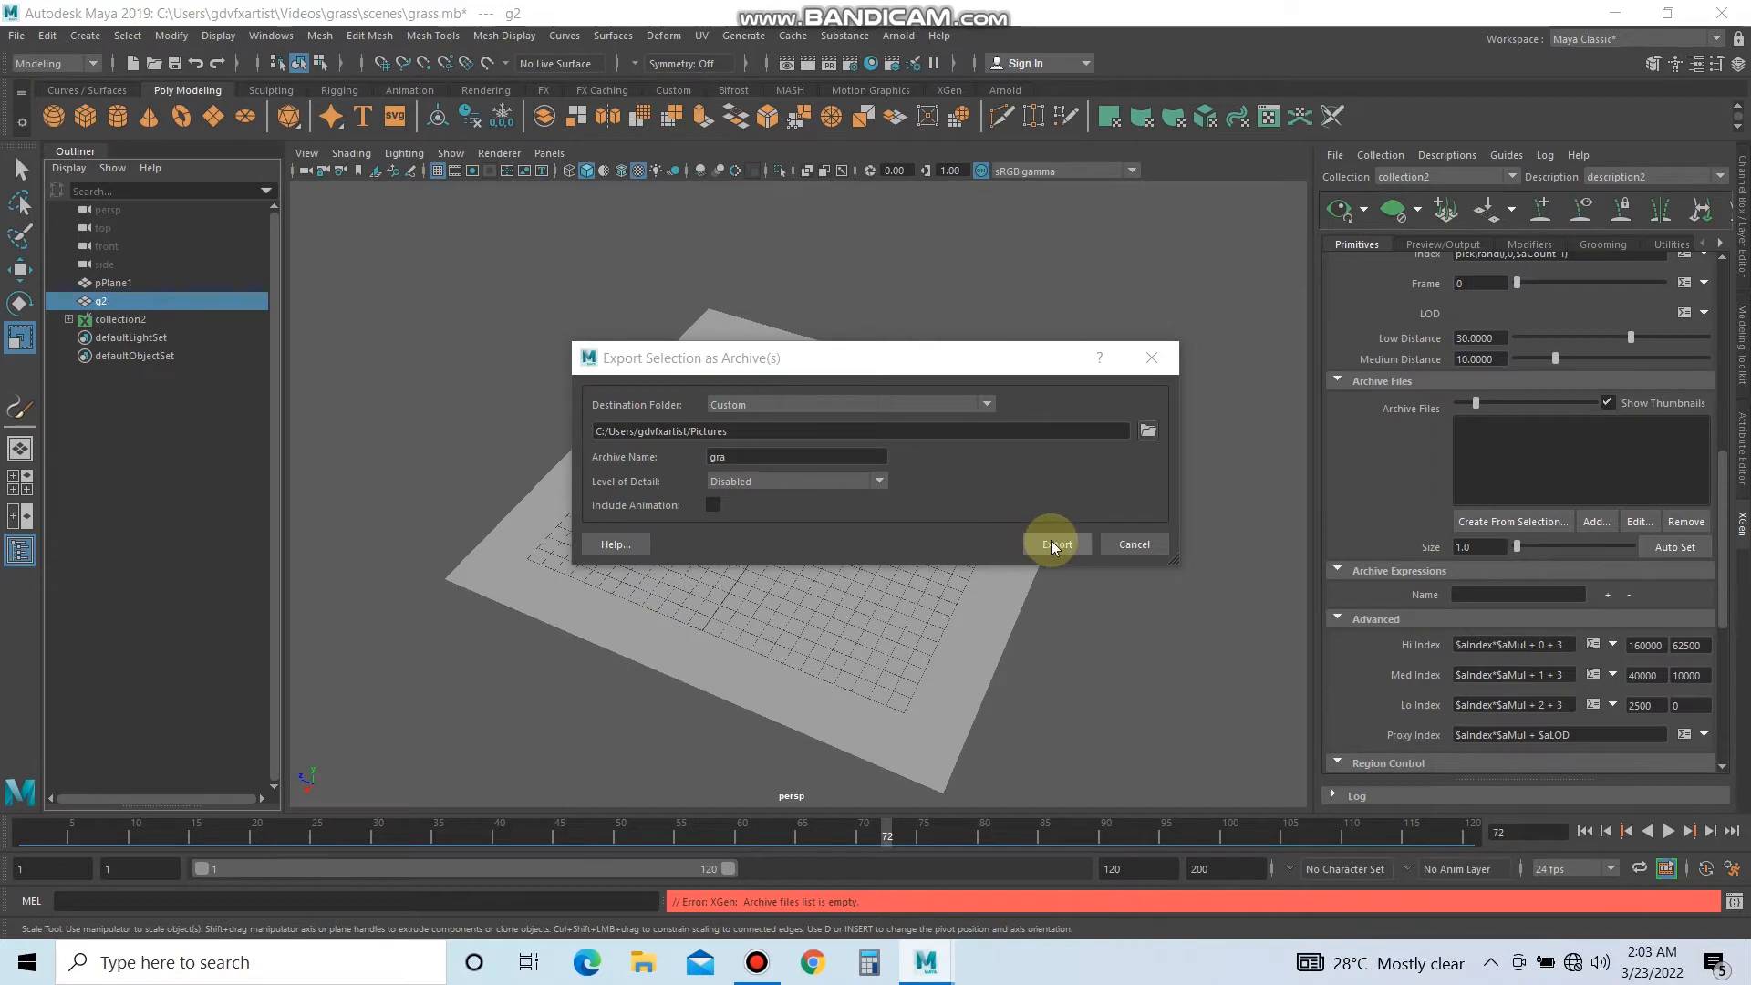
left_click(1054, 544)
Hide the original grass clump g2 in the scene.
left_click(844, 488)
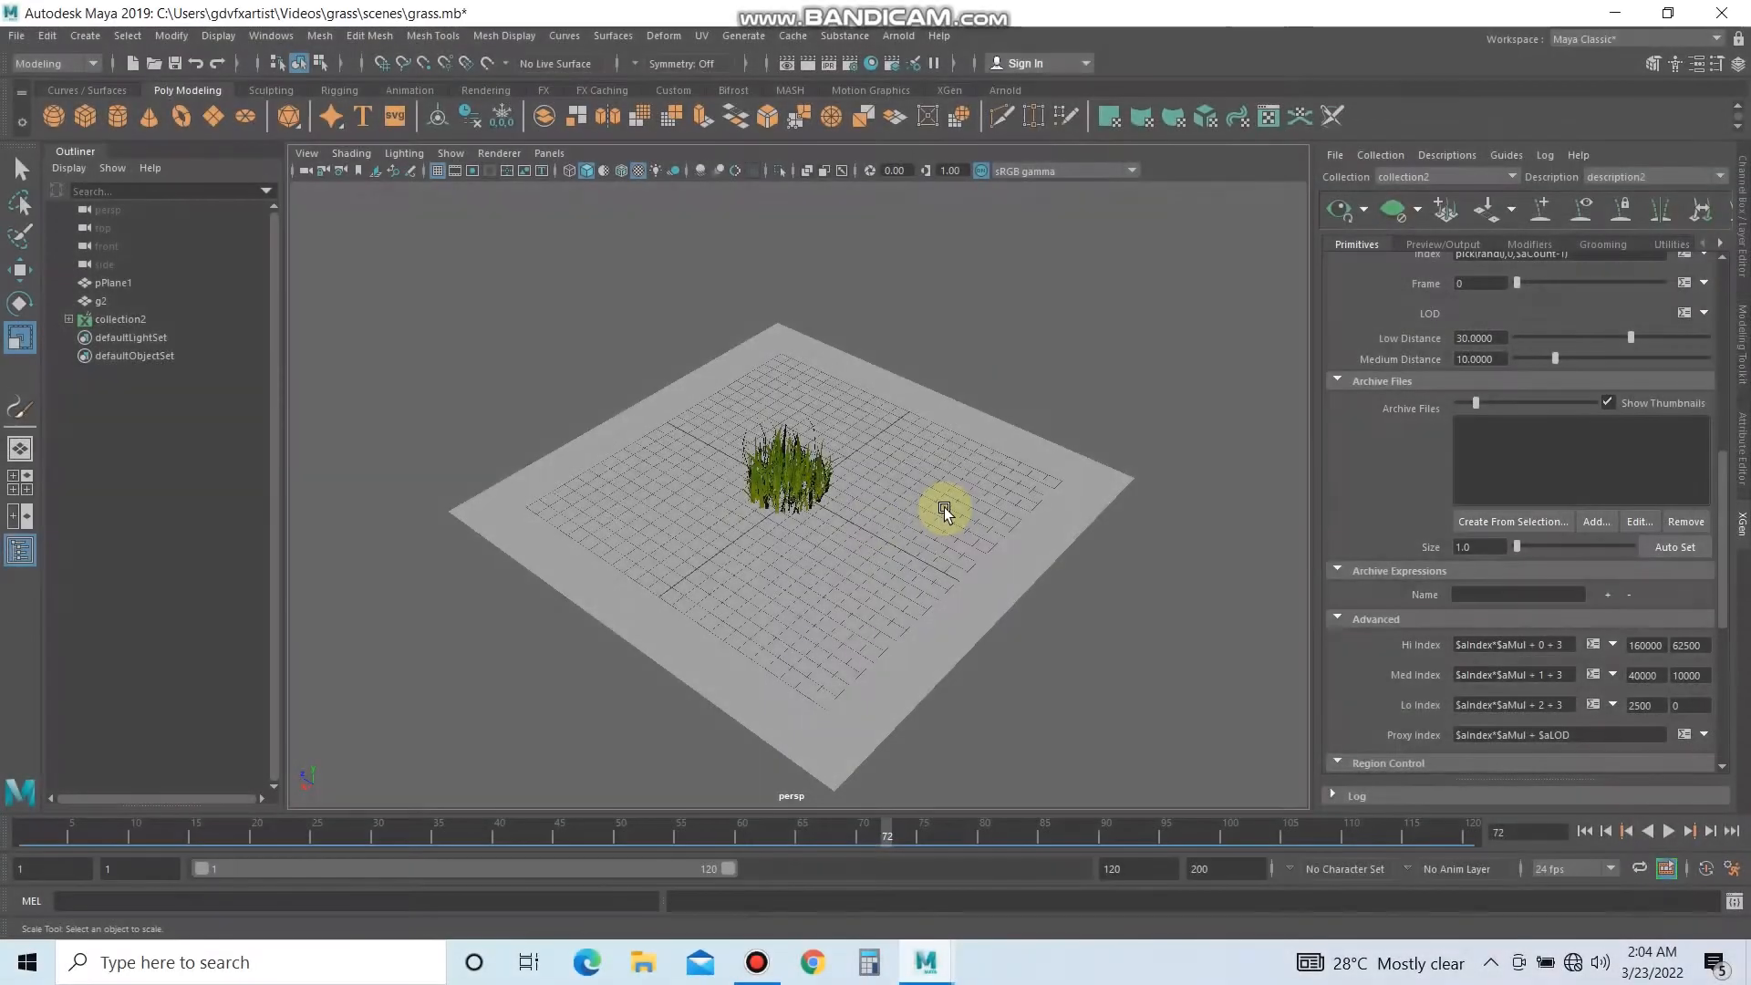
left_click(944, 508)
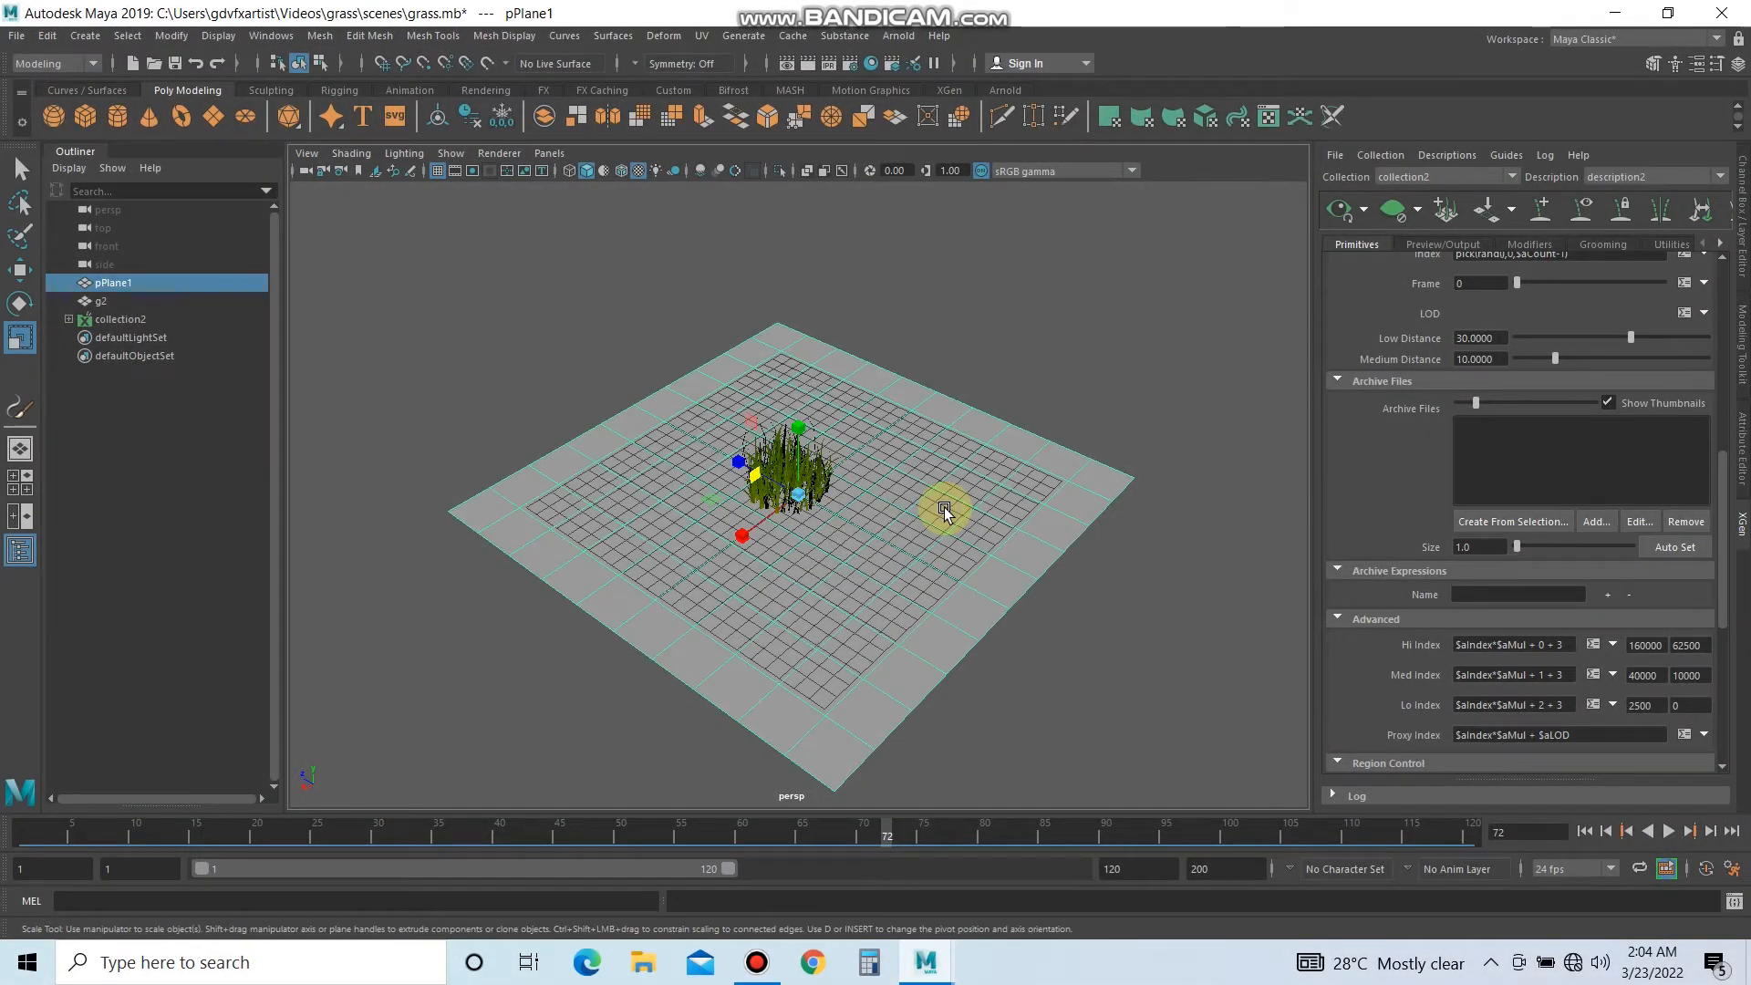
left_click(115, 285)
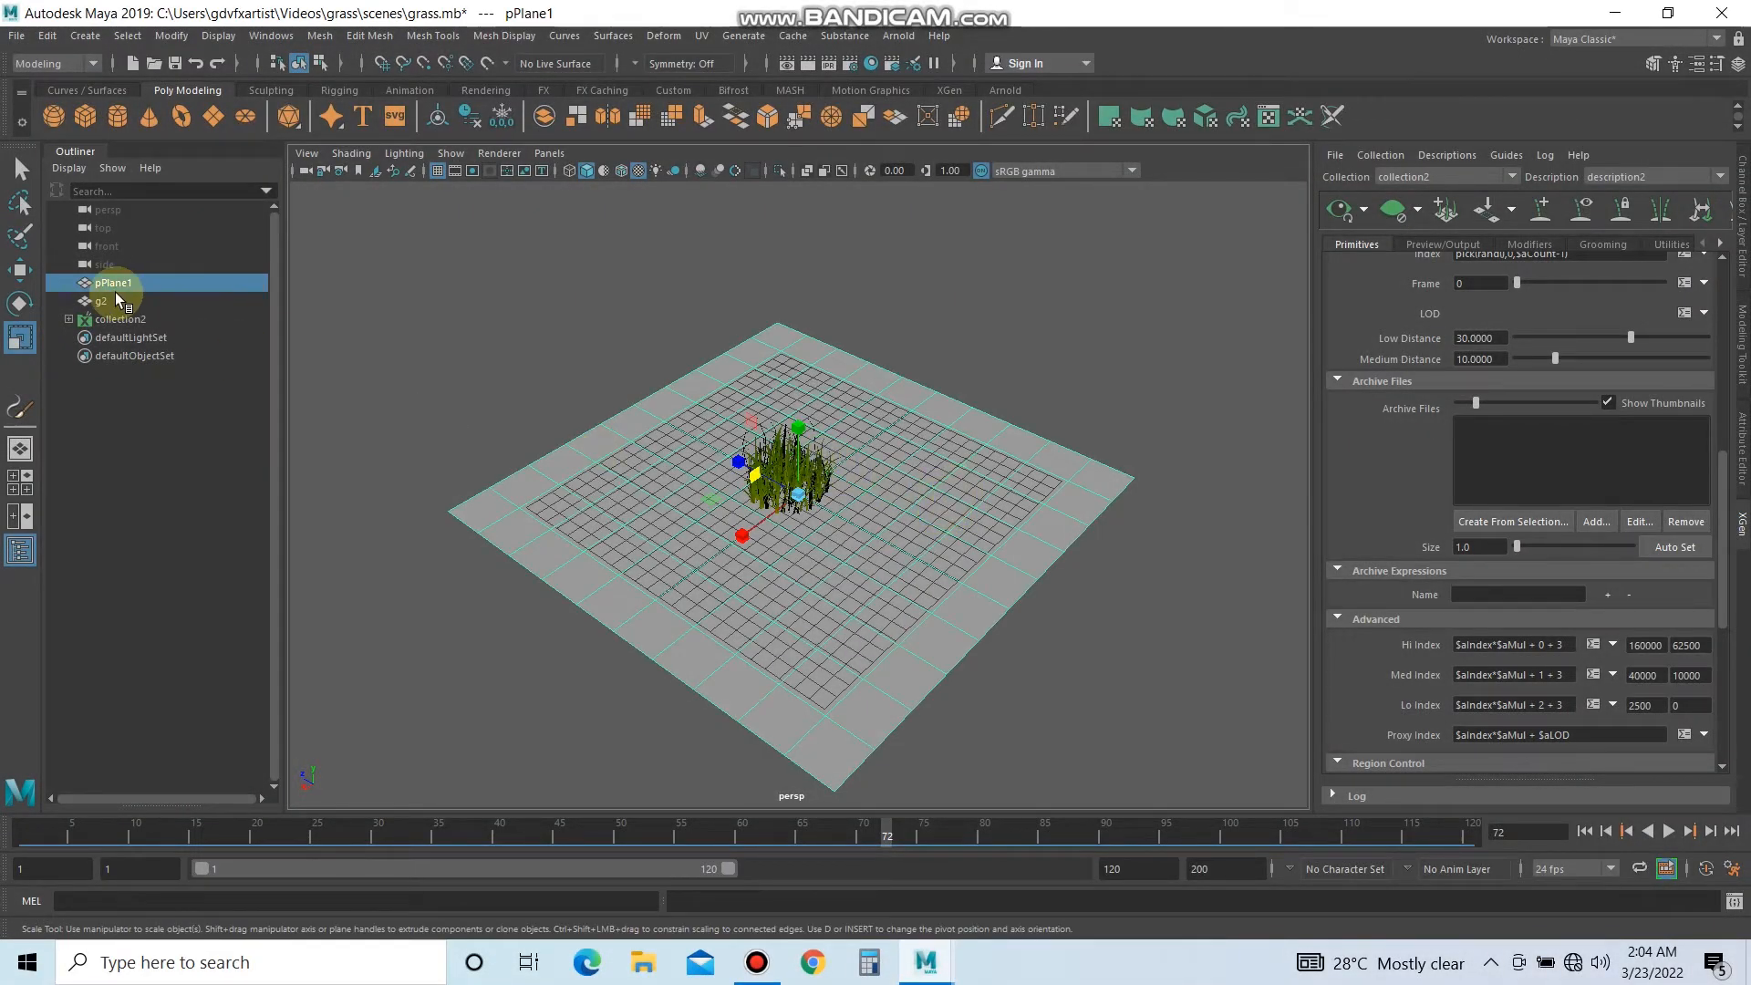
left_click(114, 298)
key("ctrl+h")
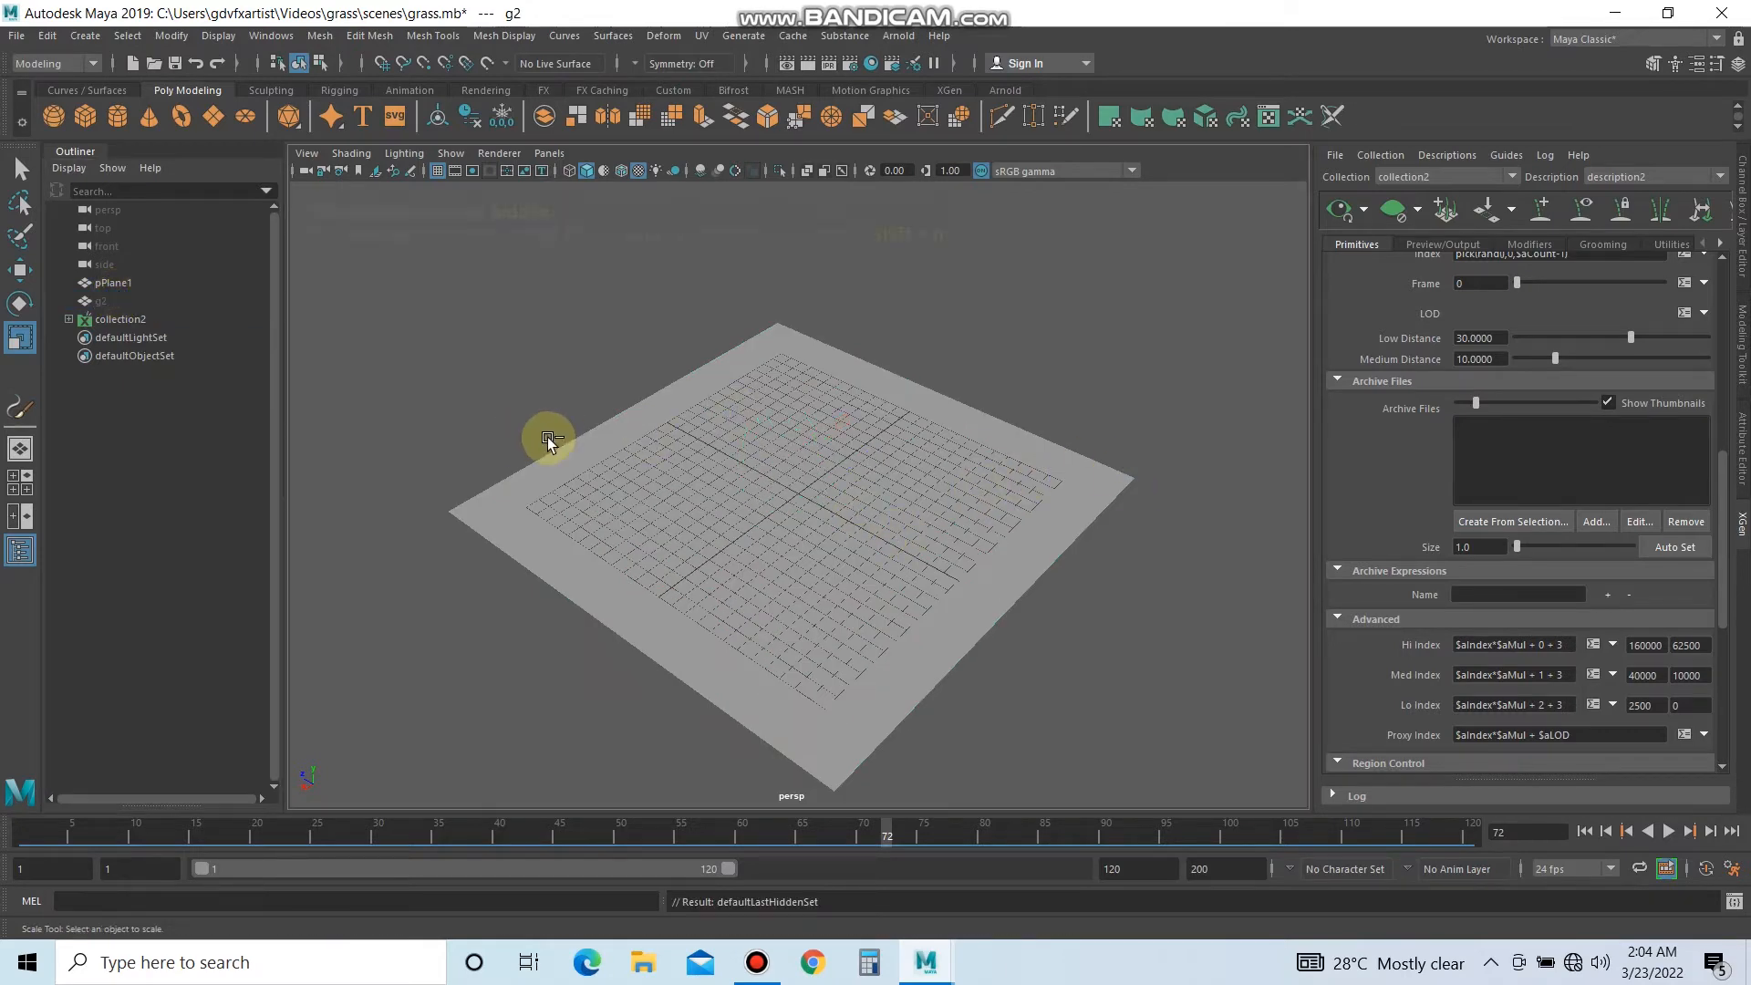
Select the ground plane and add gra.xarc from Pictures to the description's archive files, scattering the grass over the plane.
left_click(993, 575)
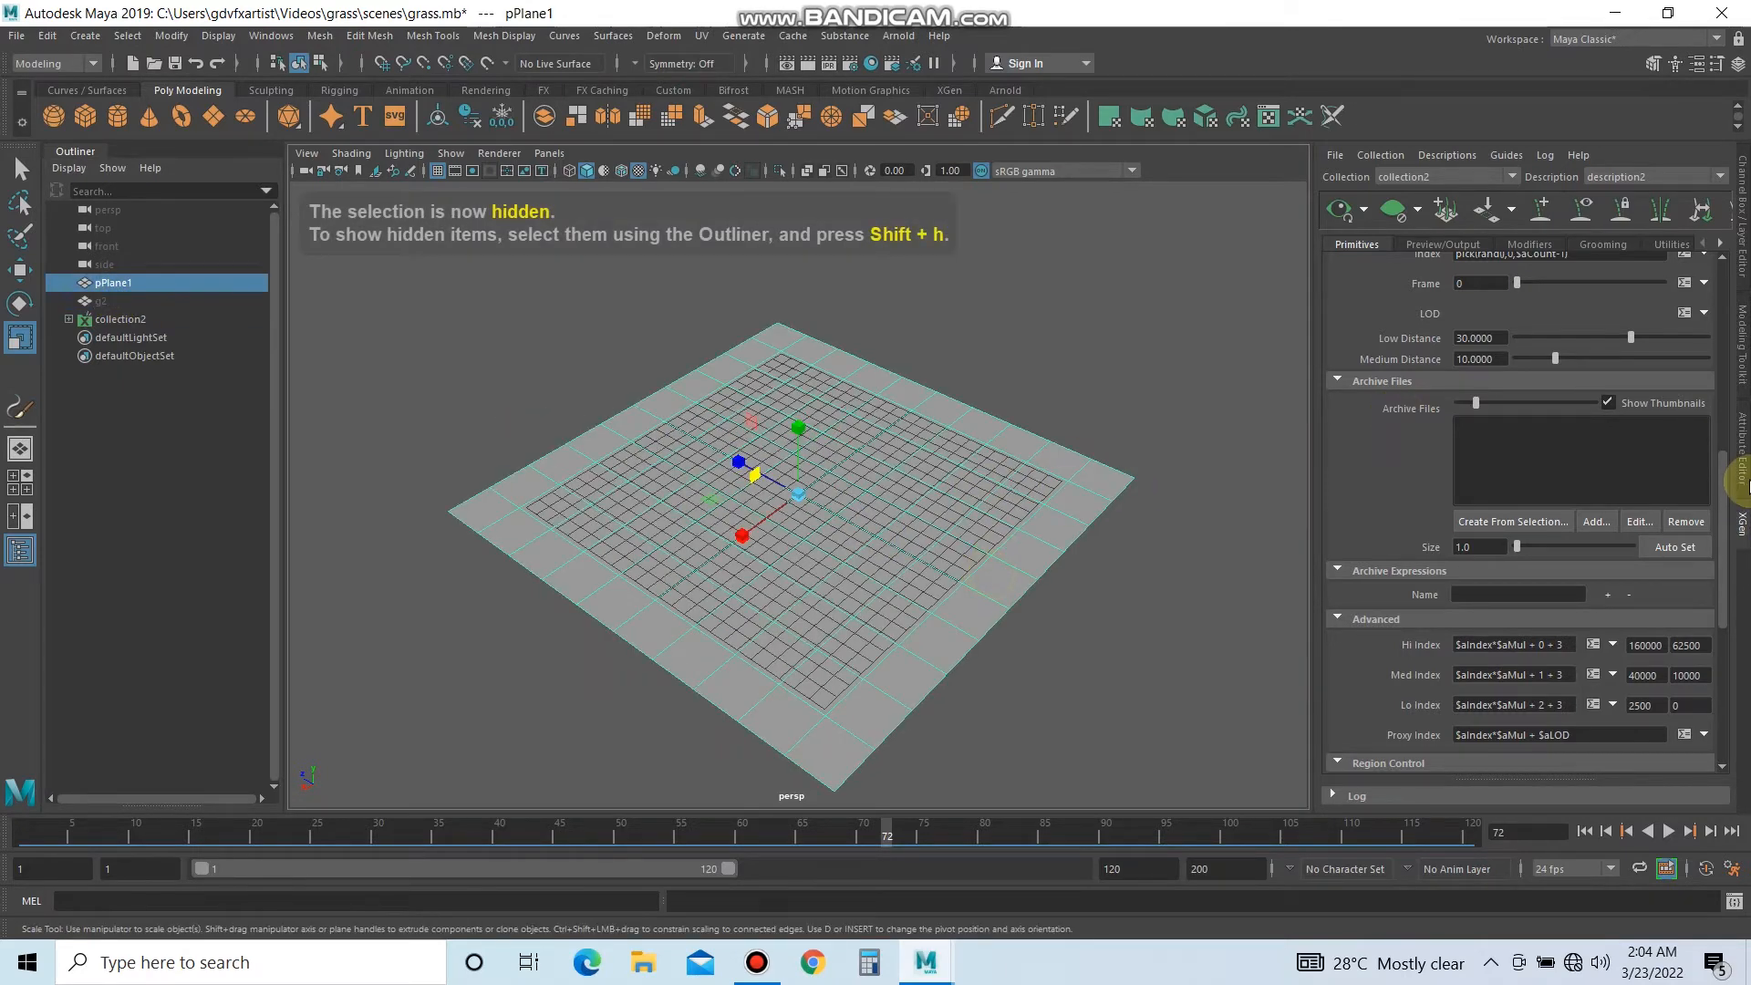
left_click(1596, 521)
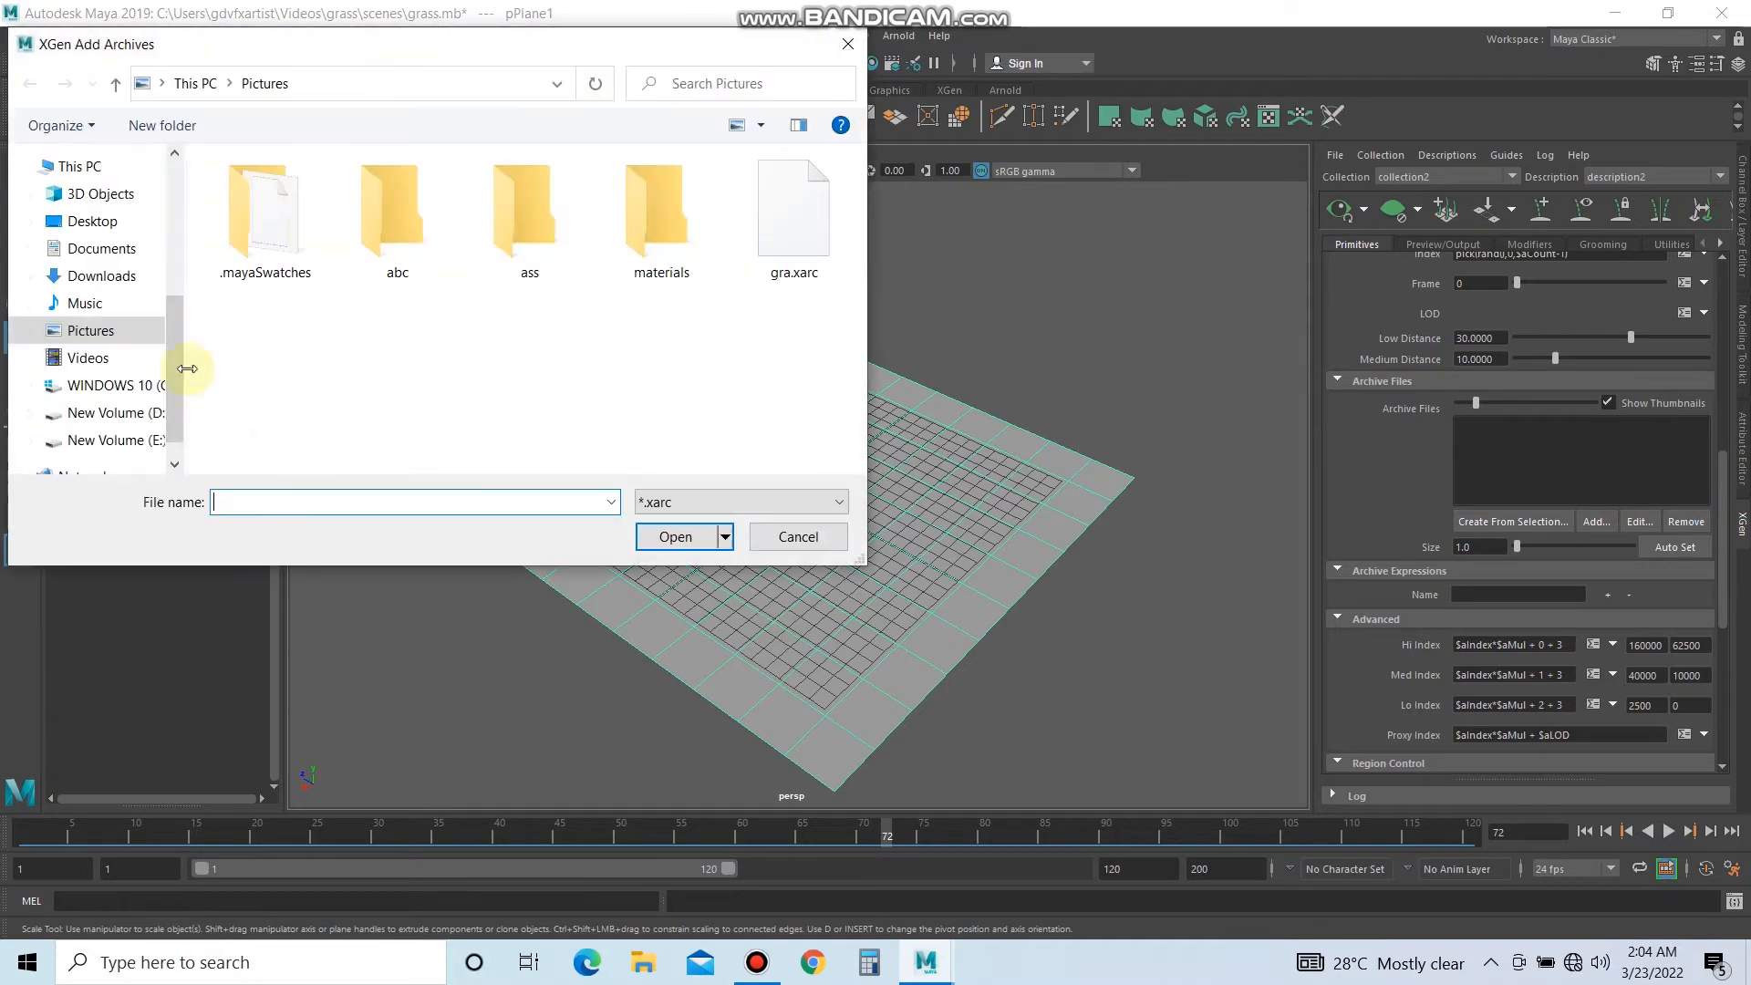
left_click(792, 219)
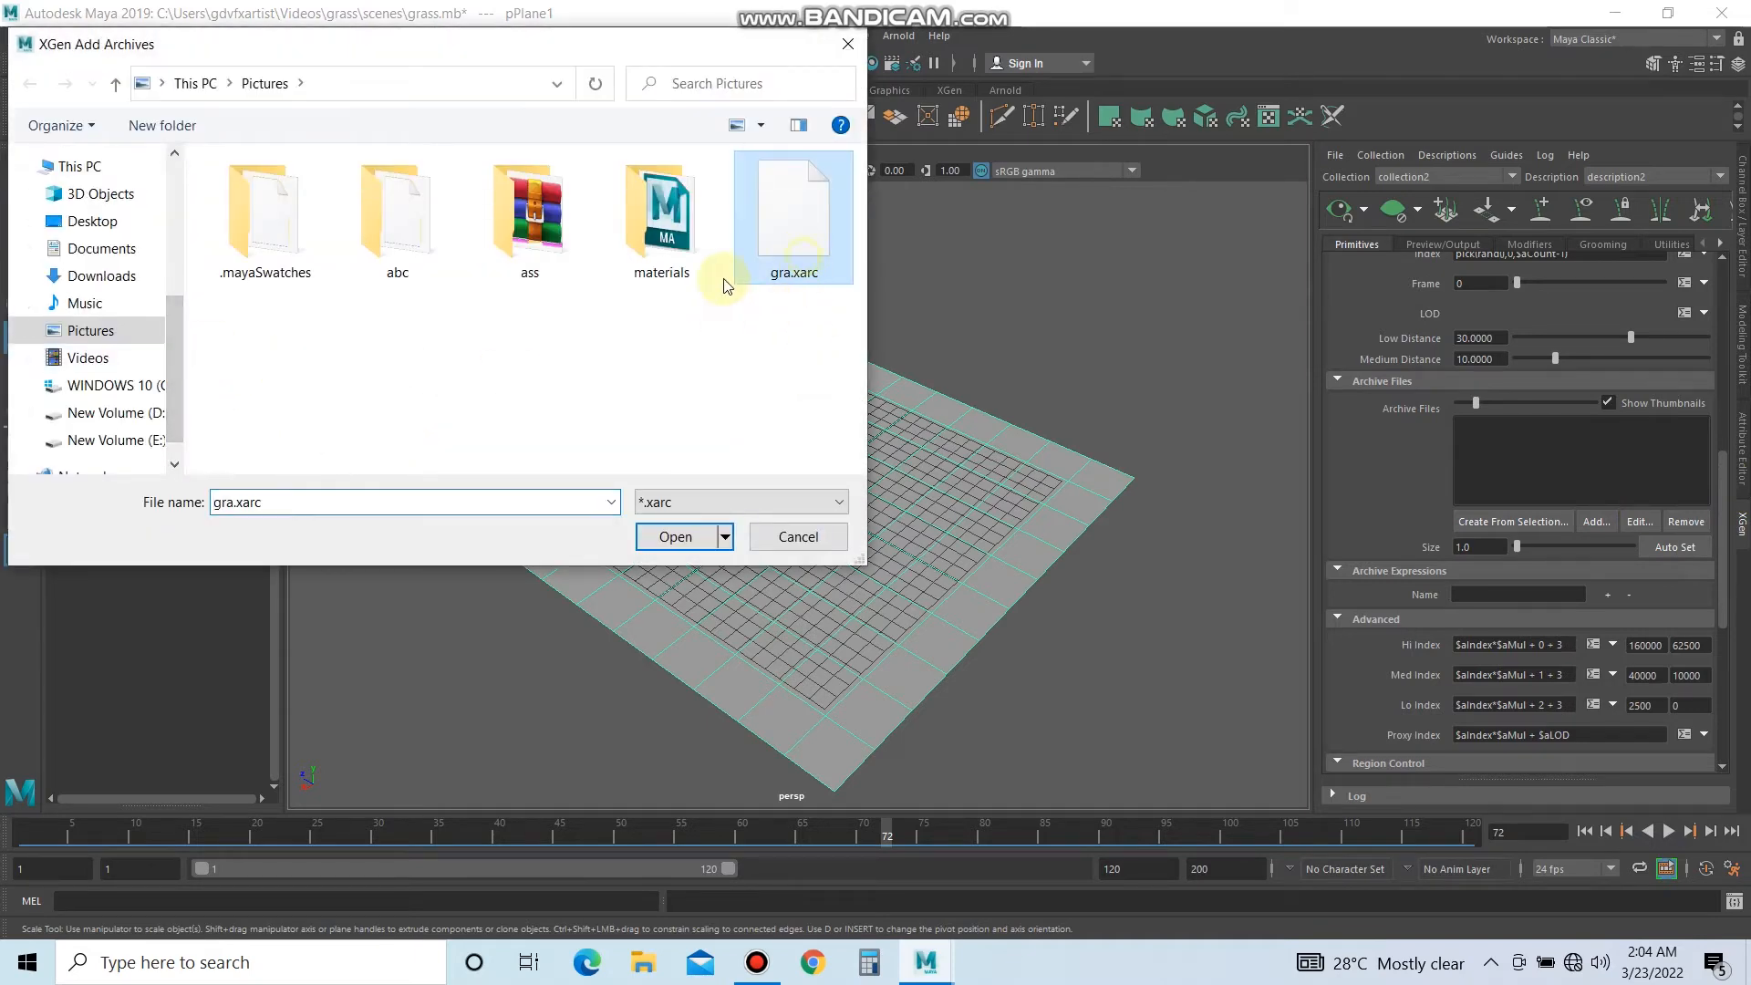
left_click(654, 538)
left_click(835, 522)
left_click(835, 524)
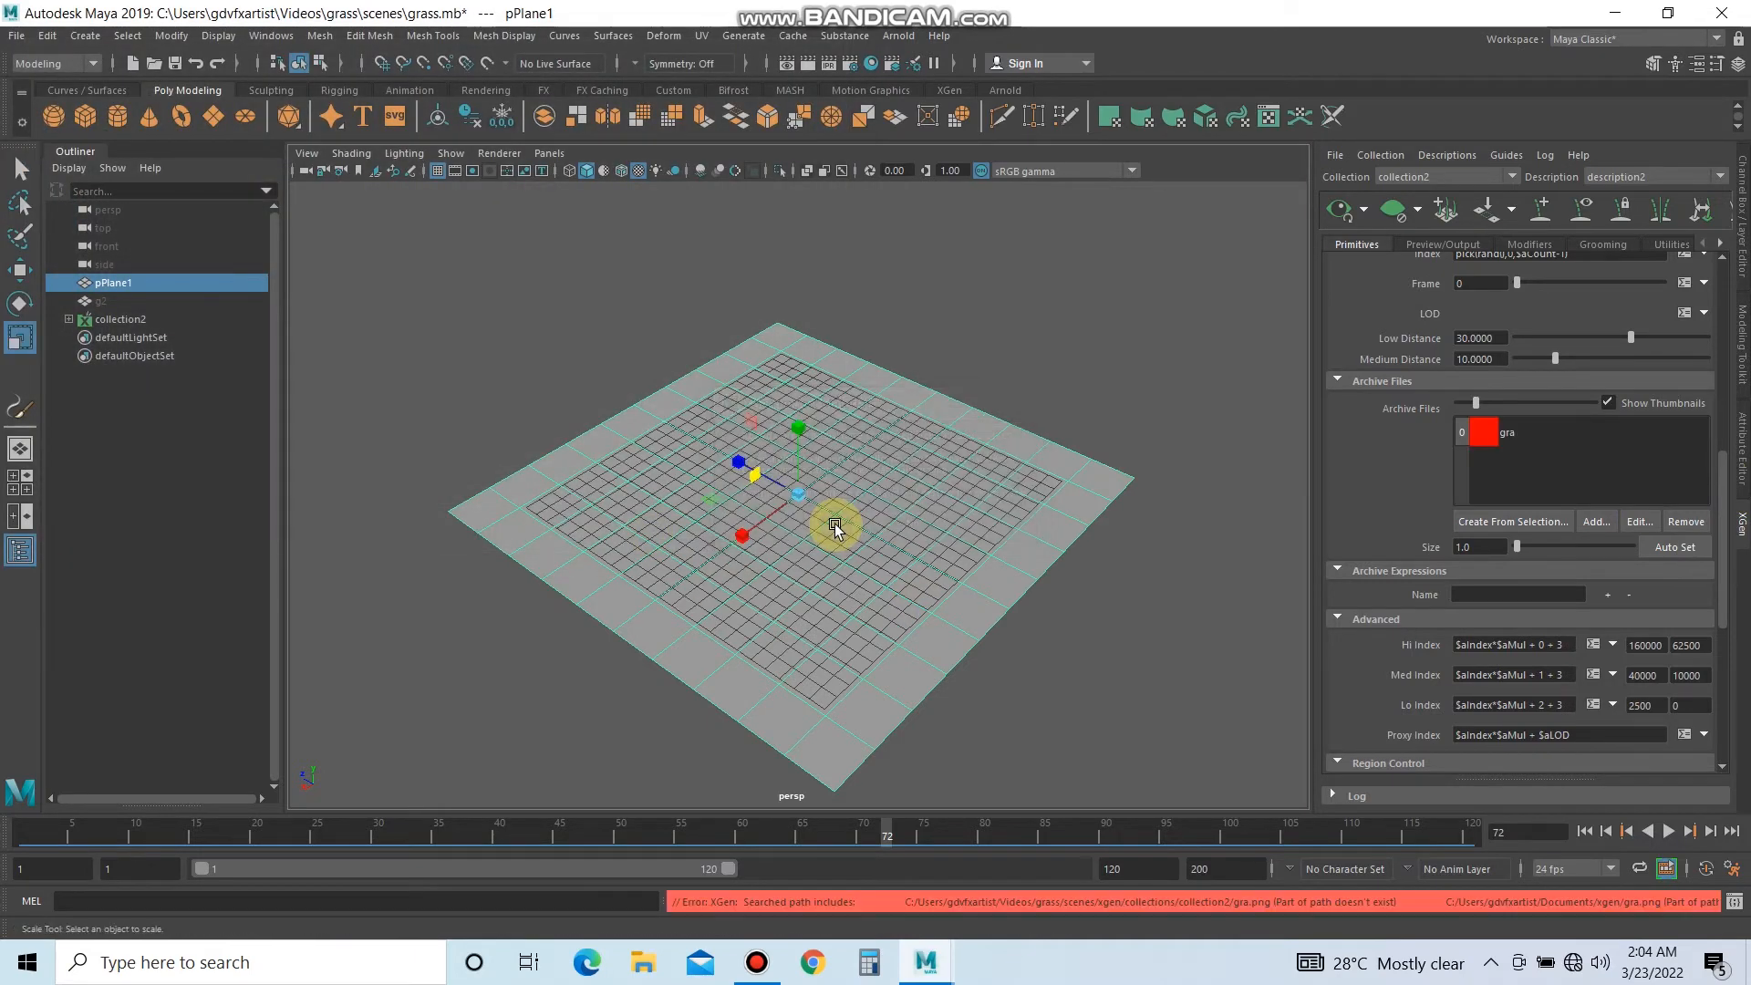
left_click_drag(989, 578, 931, 560, "alt")
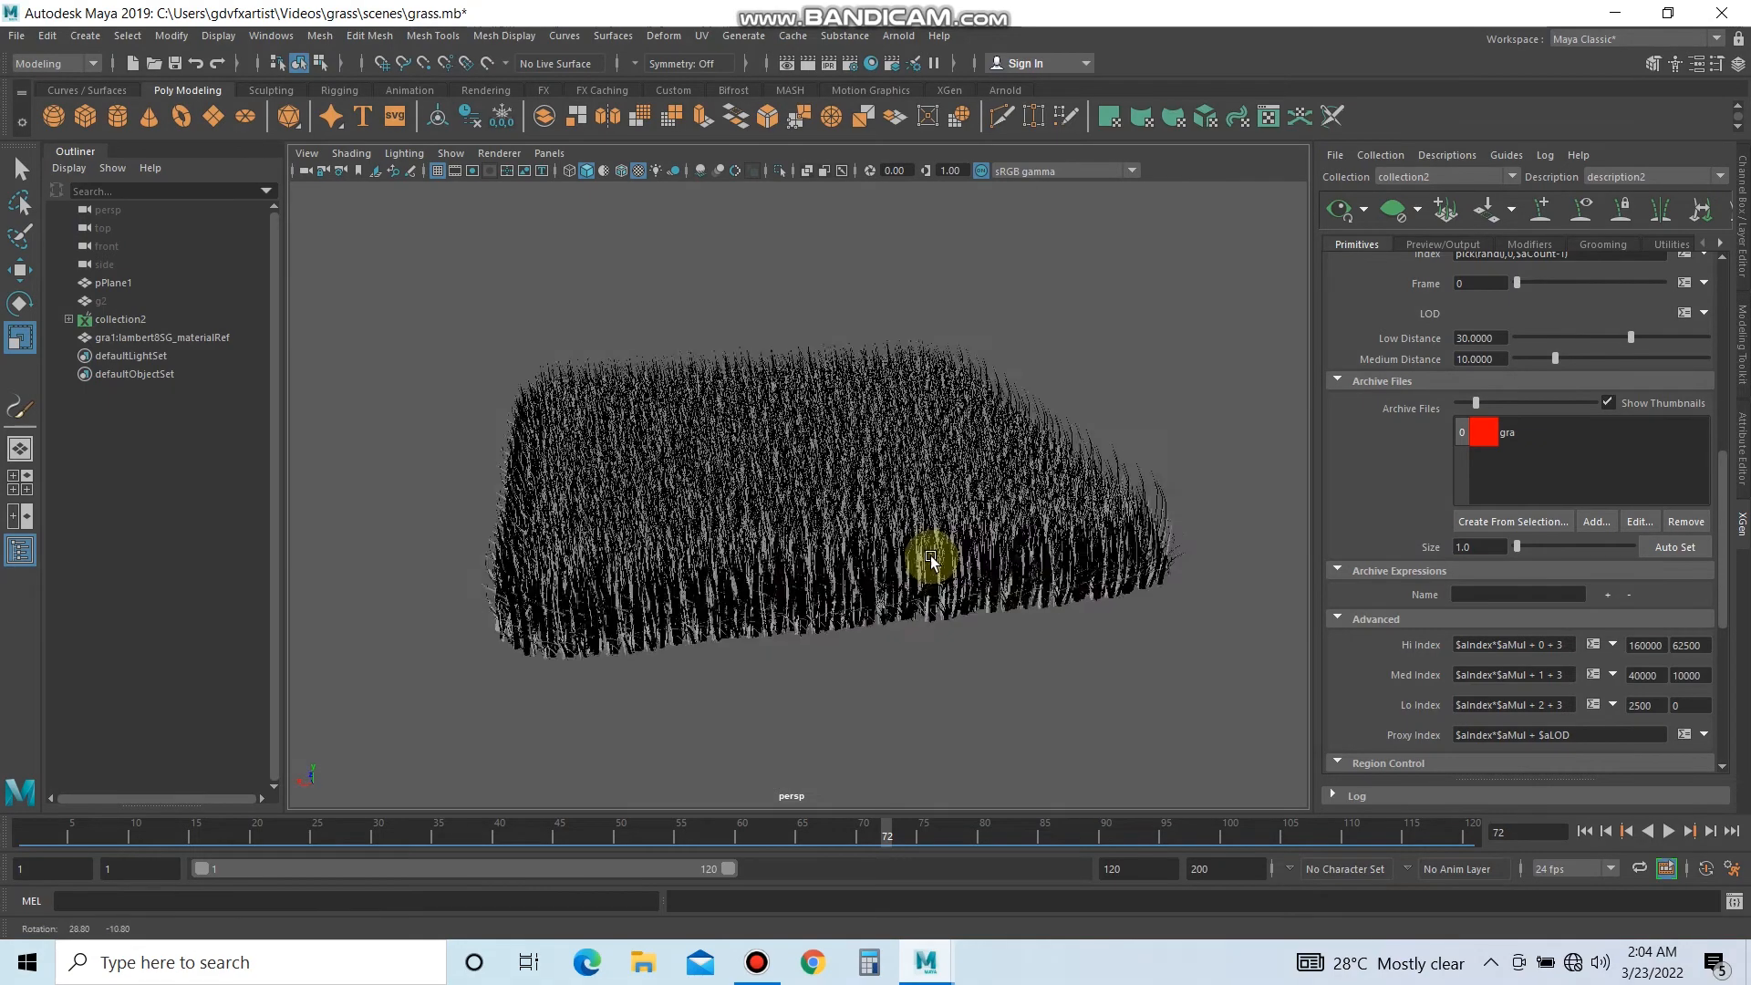
left_click(928, 543)
Select description2 inside collection2 and assign a new Lambert material to the scattered grass.
left_click(101, 321)
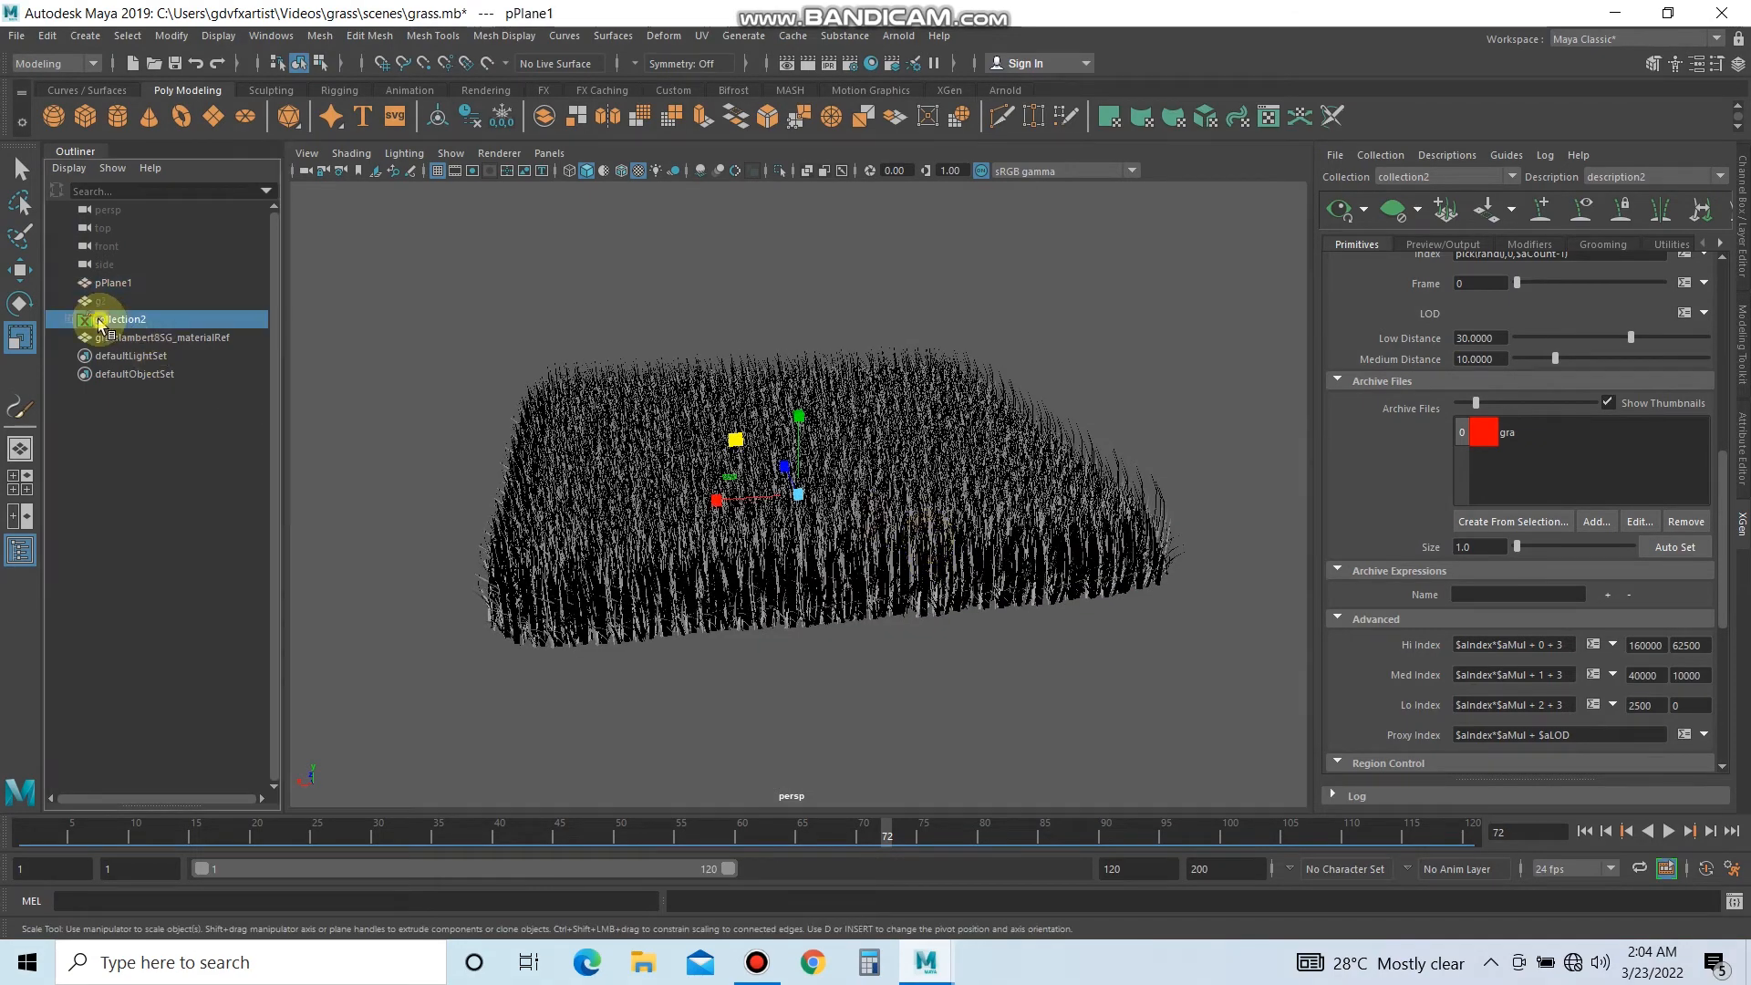
left_click(68, 319)
left_click(135, 337)
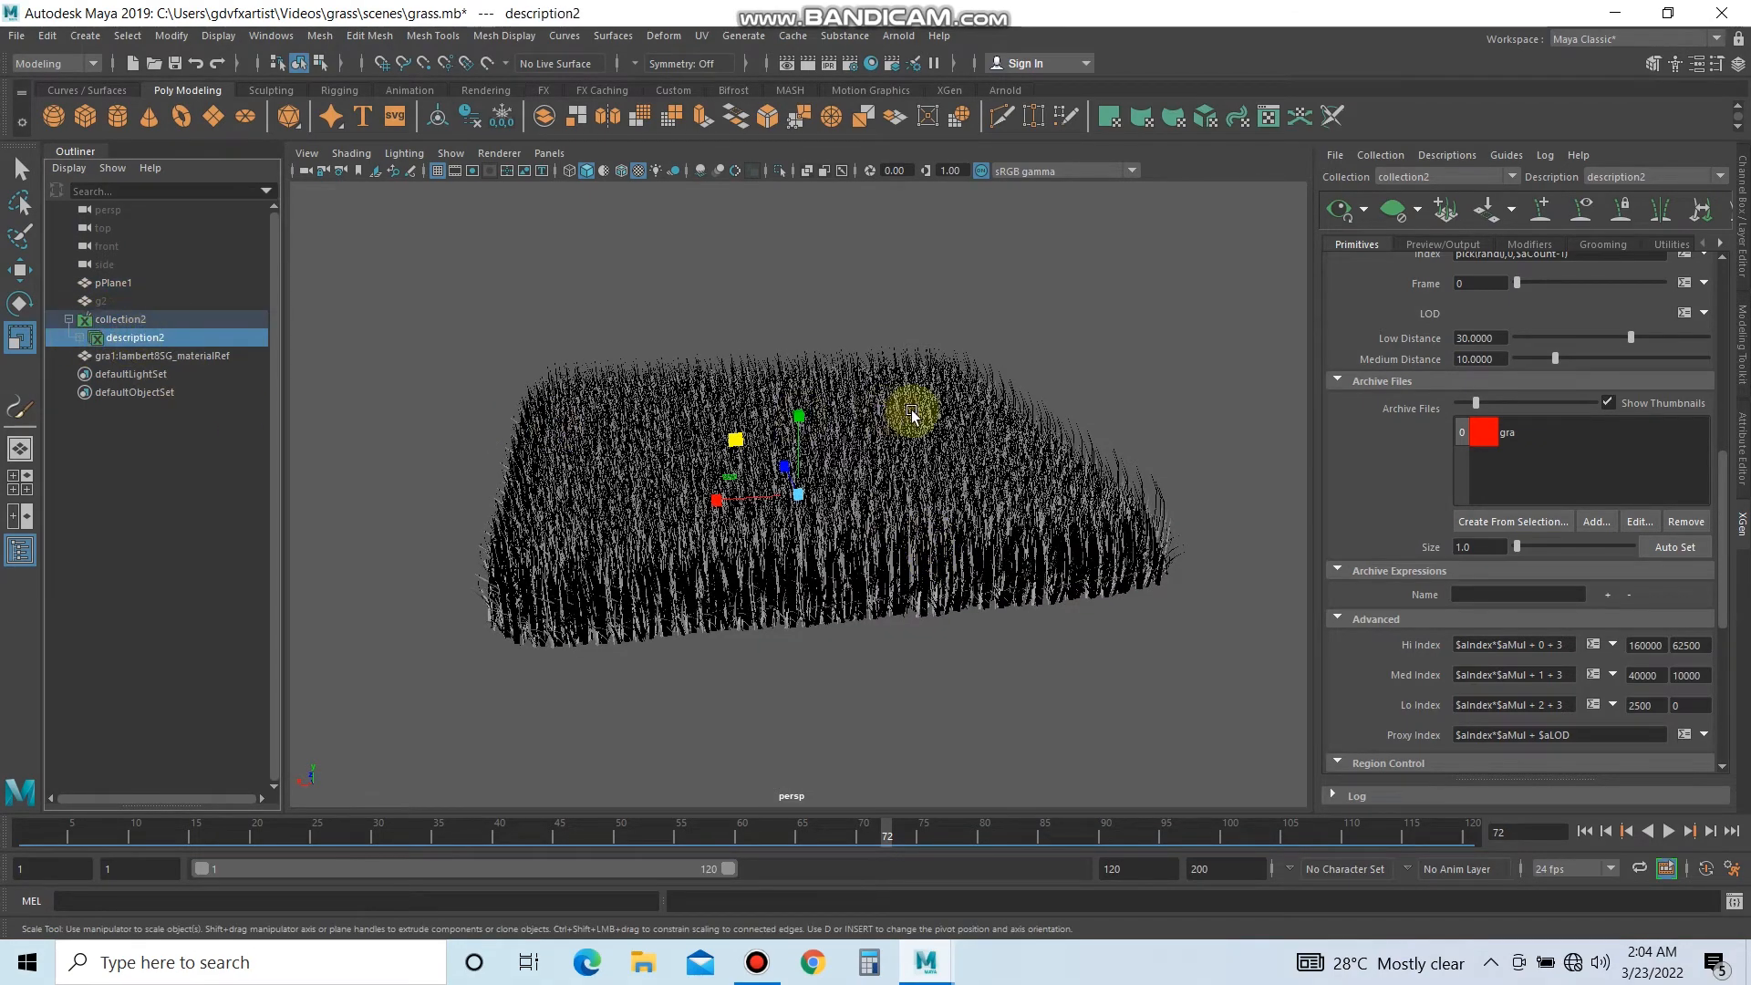
left_click_drag(912, 415, 907, 427, "alt")
key("6")
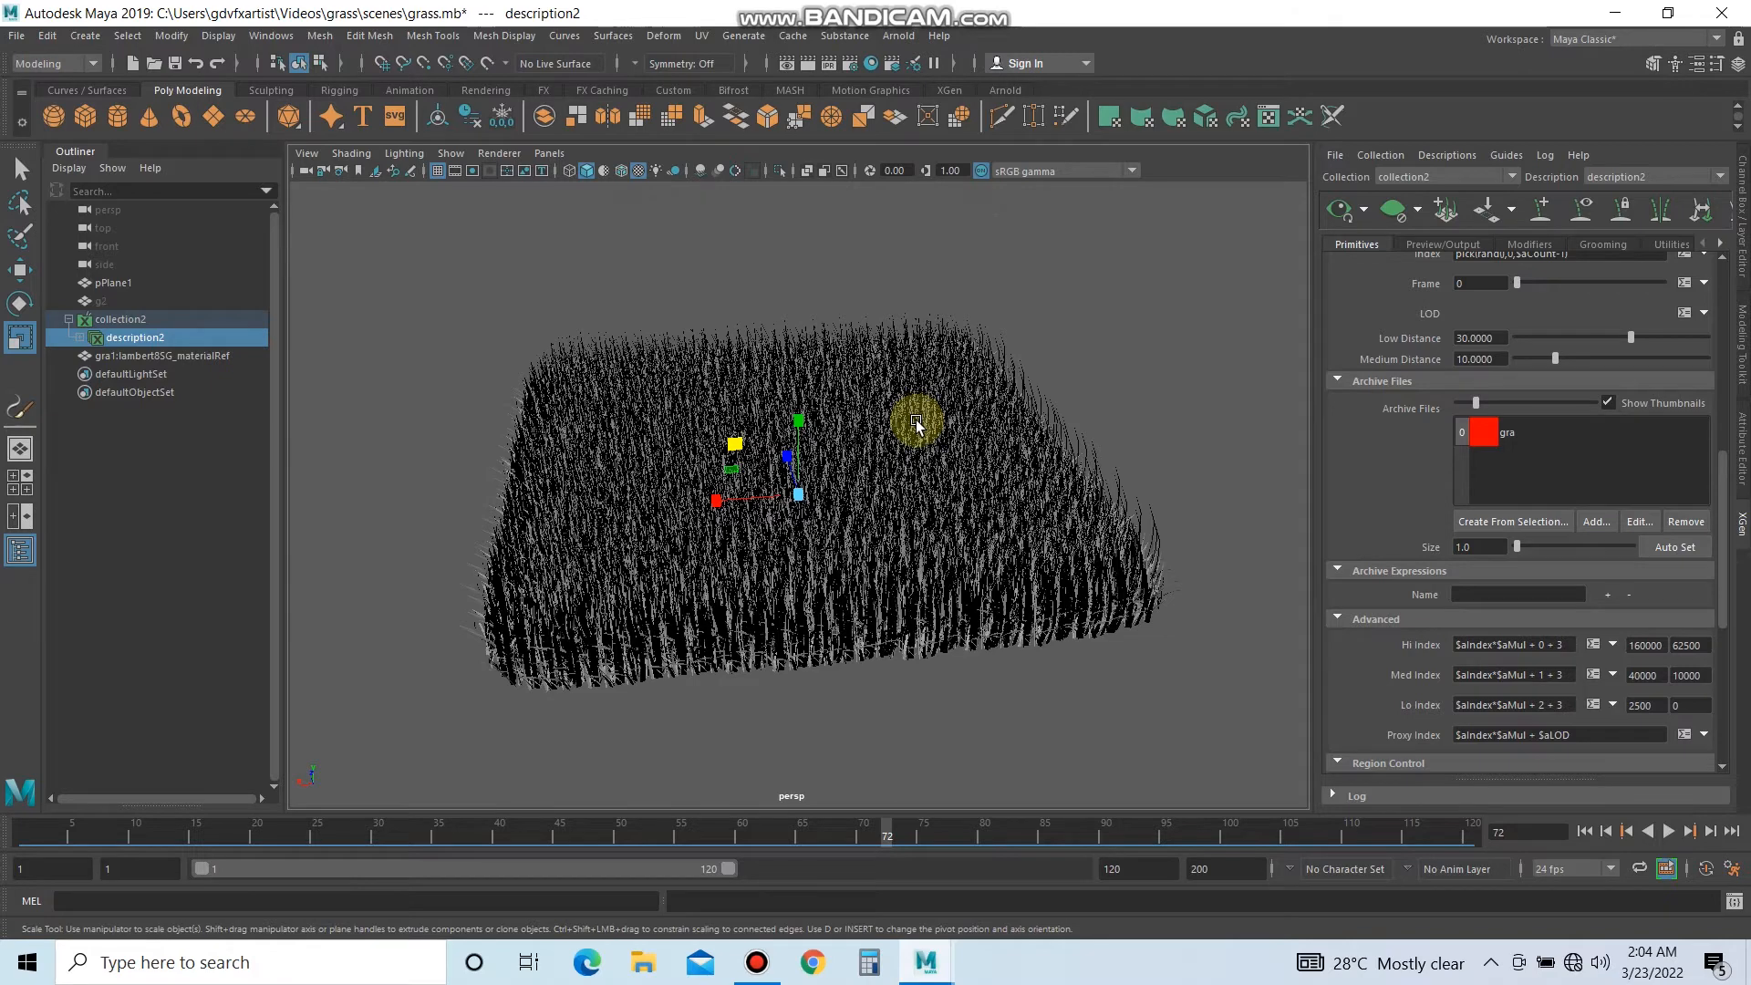
scroll(916, 424, "down", 2)
right_click_drag(917, 424, 907, 891)
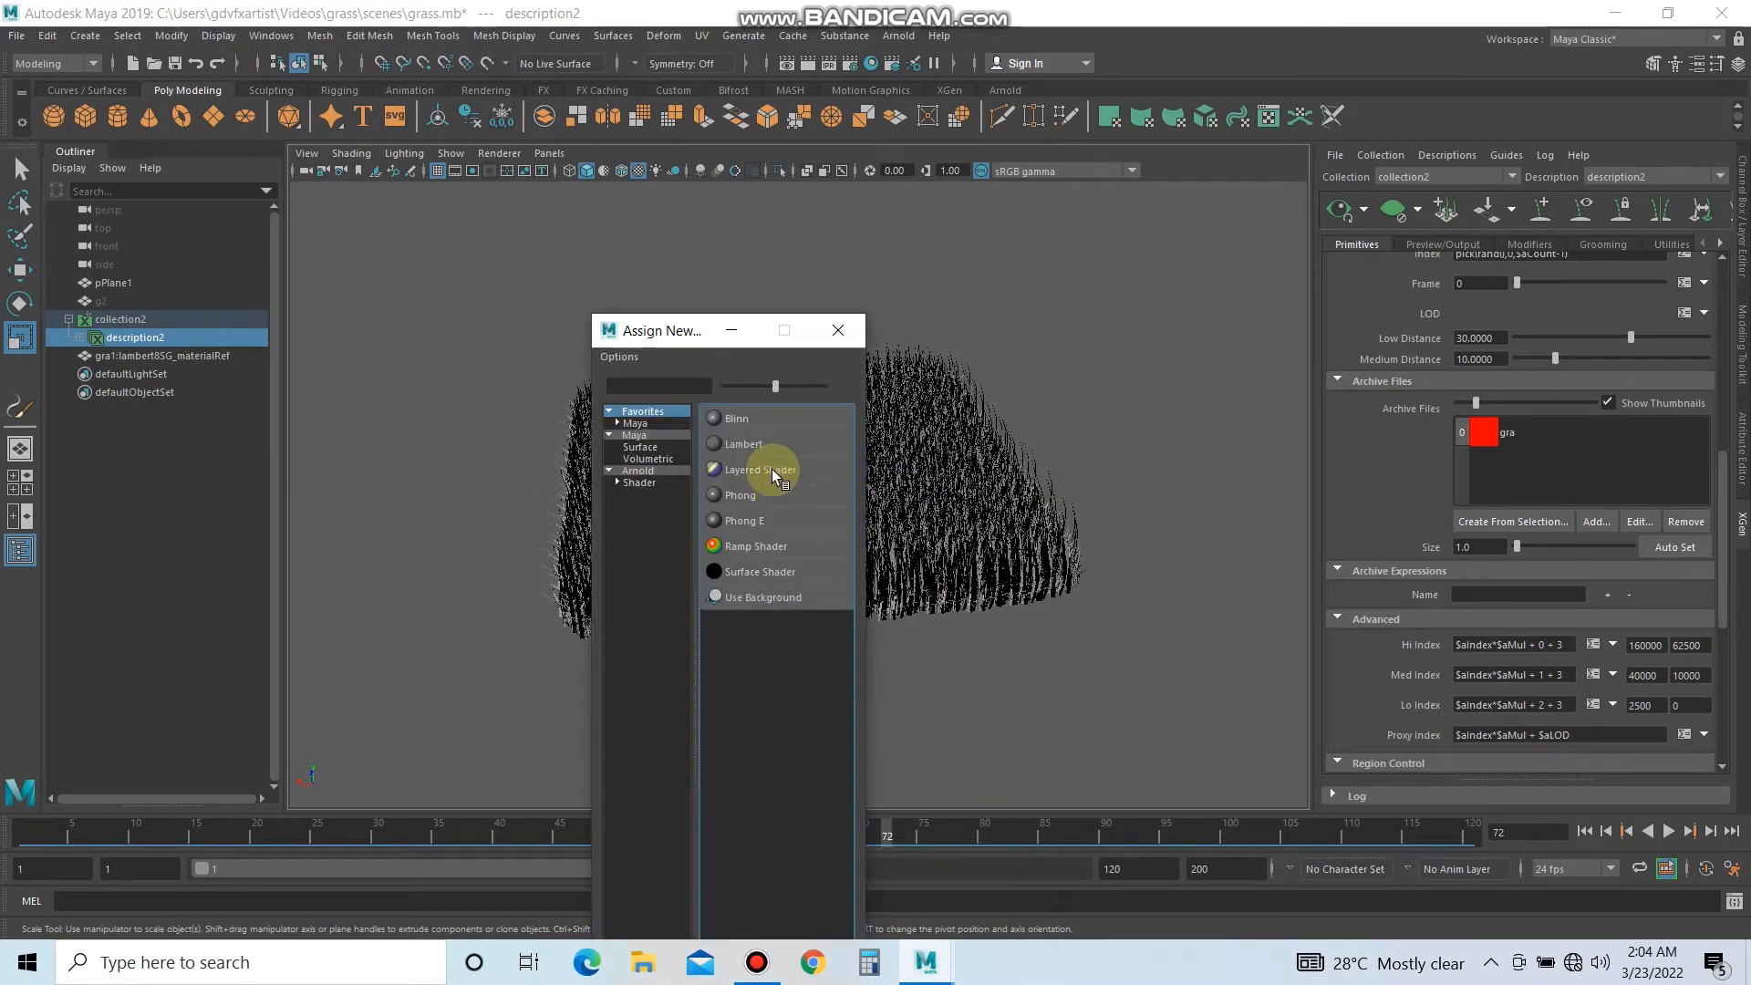
left_click(761, 441)
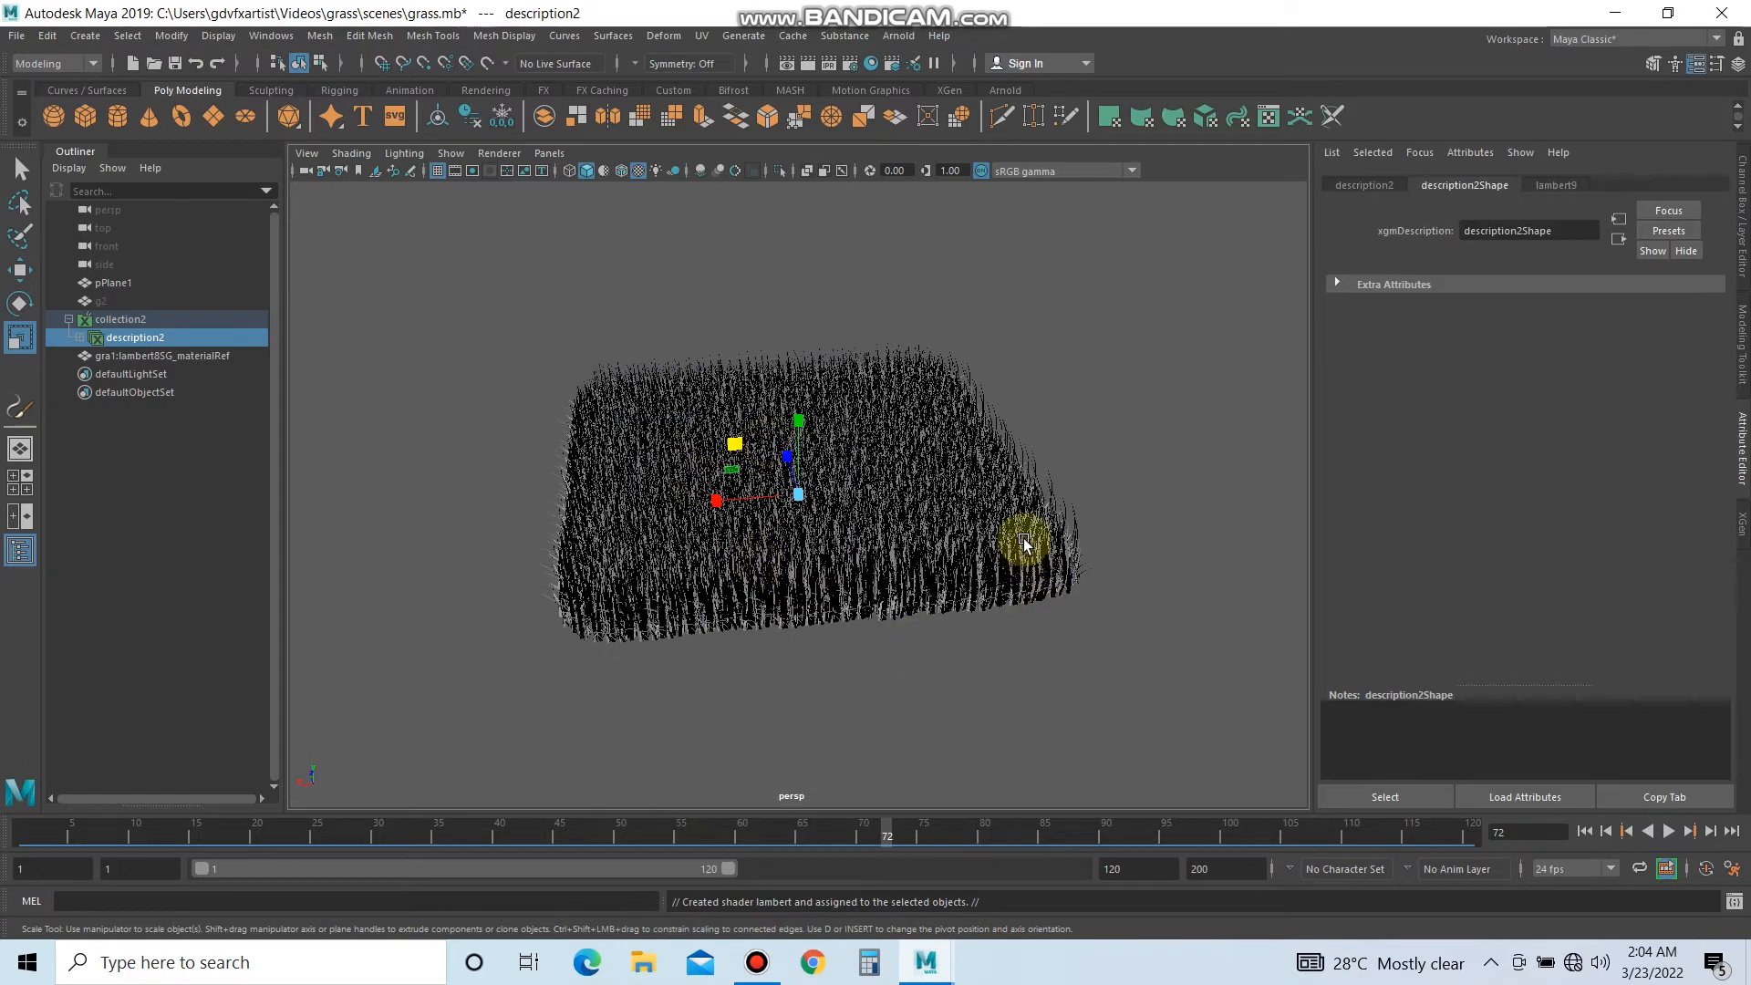
Set the Color of the scattered grass's Lambert material to dark green.
left_click(1554, 184)
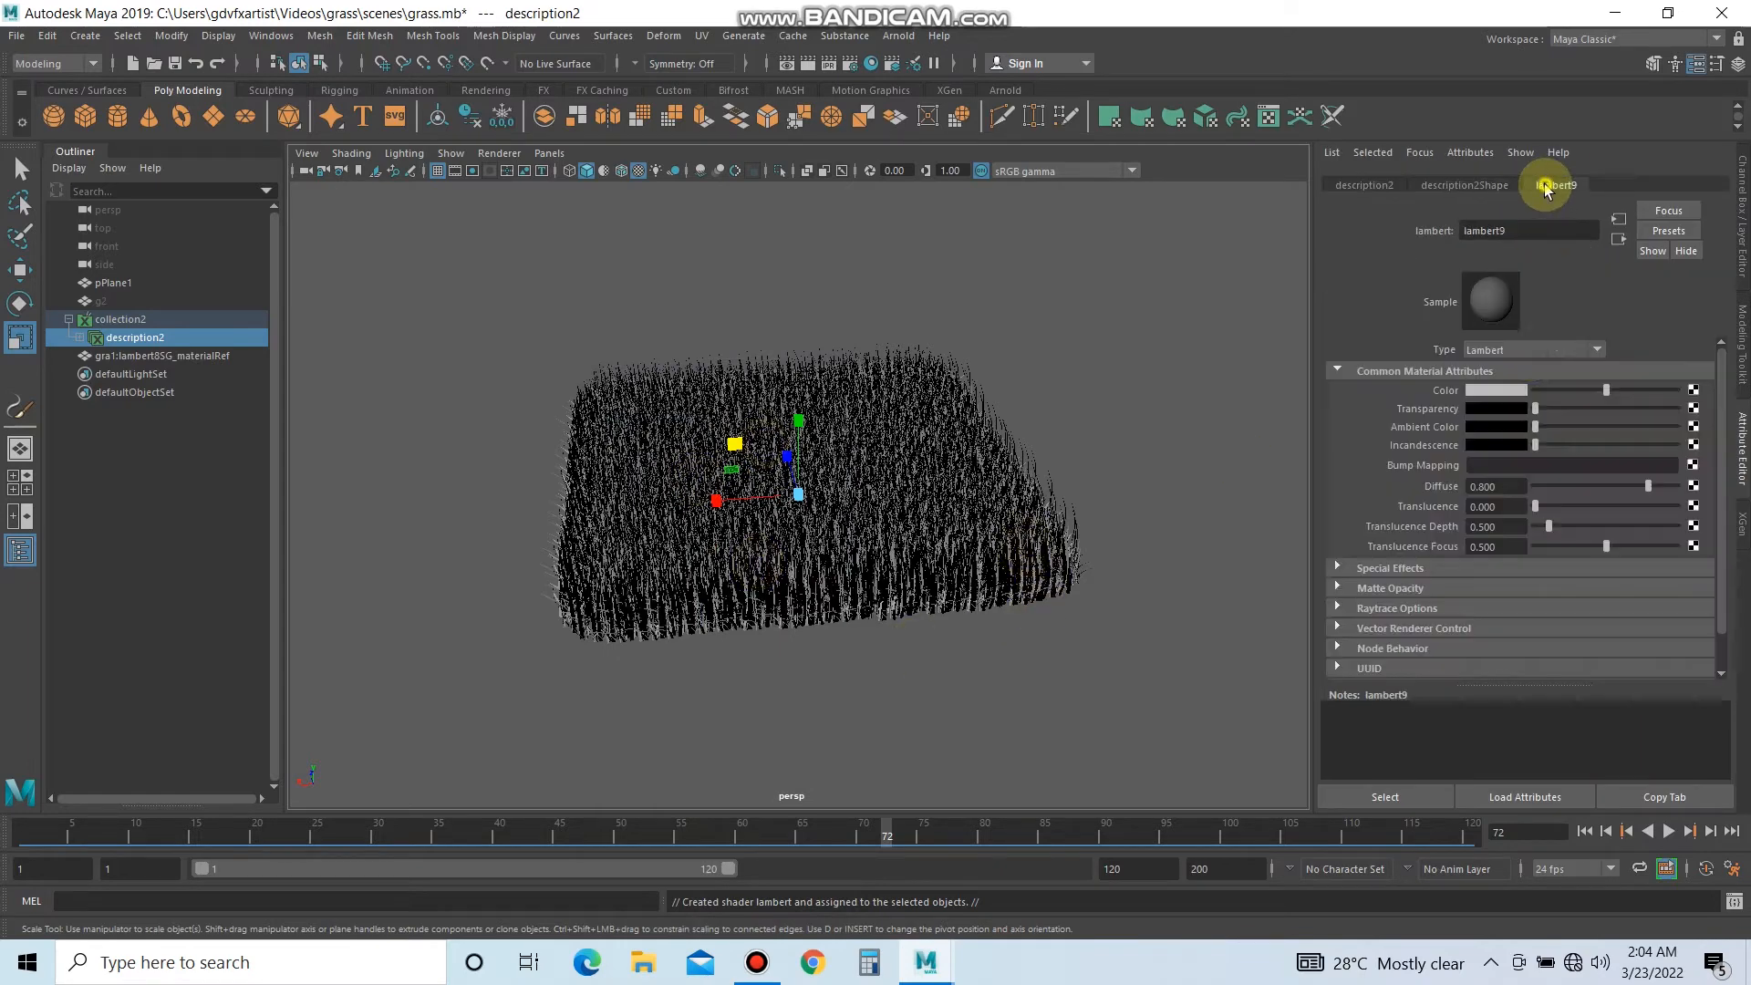
left_click(1503, 388)
left_click(1388, 374)
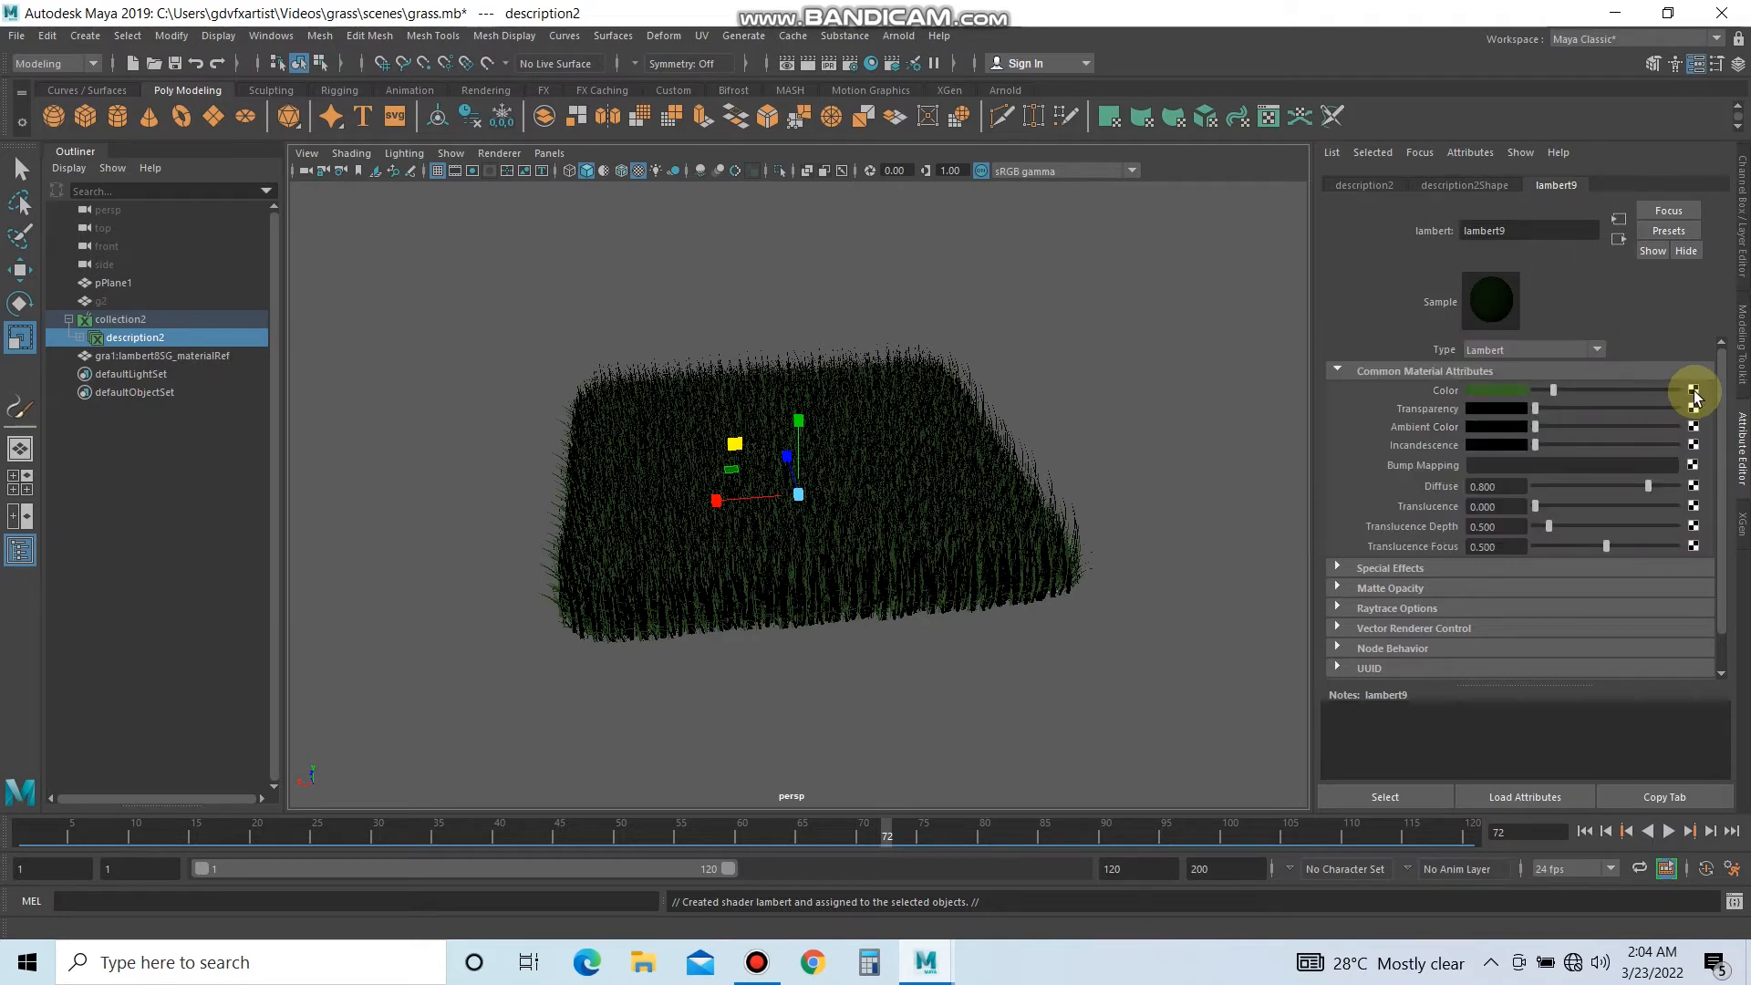
left_click_drag(915, 400, 972, 404, "alt")
scroll(972, 403, "up", 2)
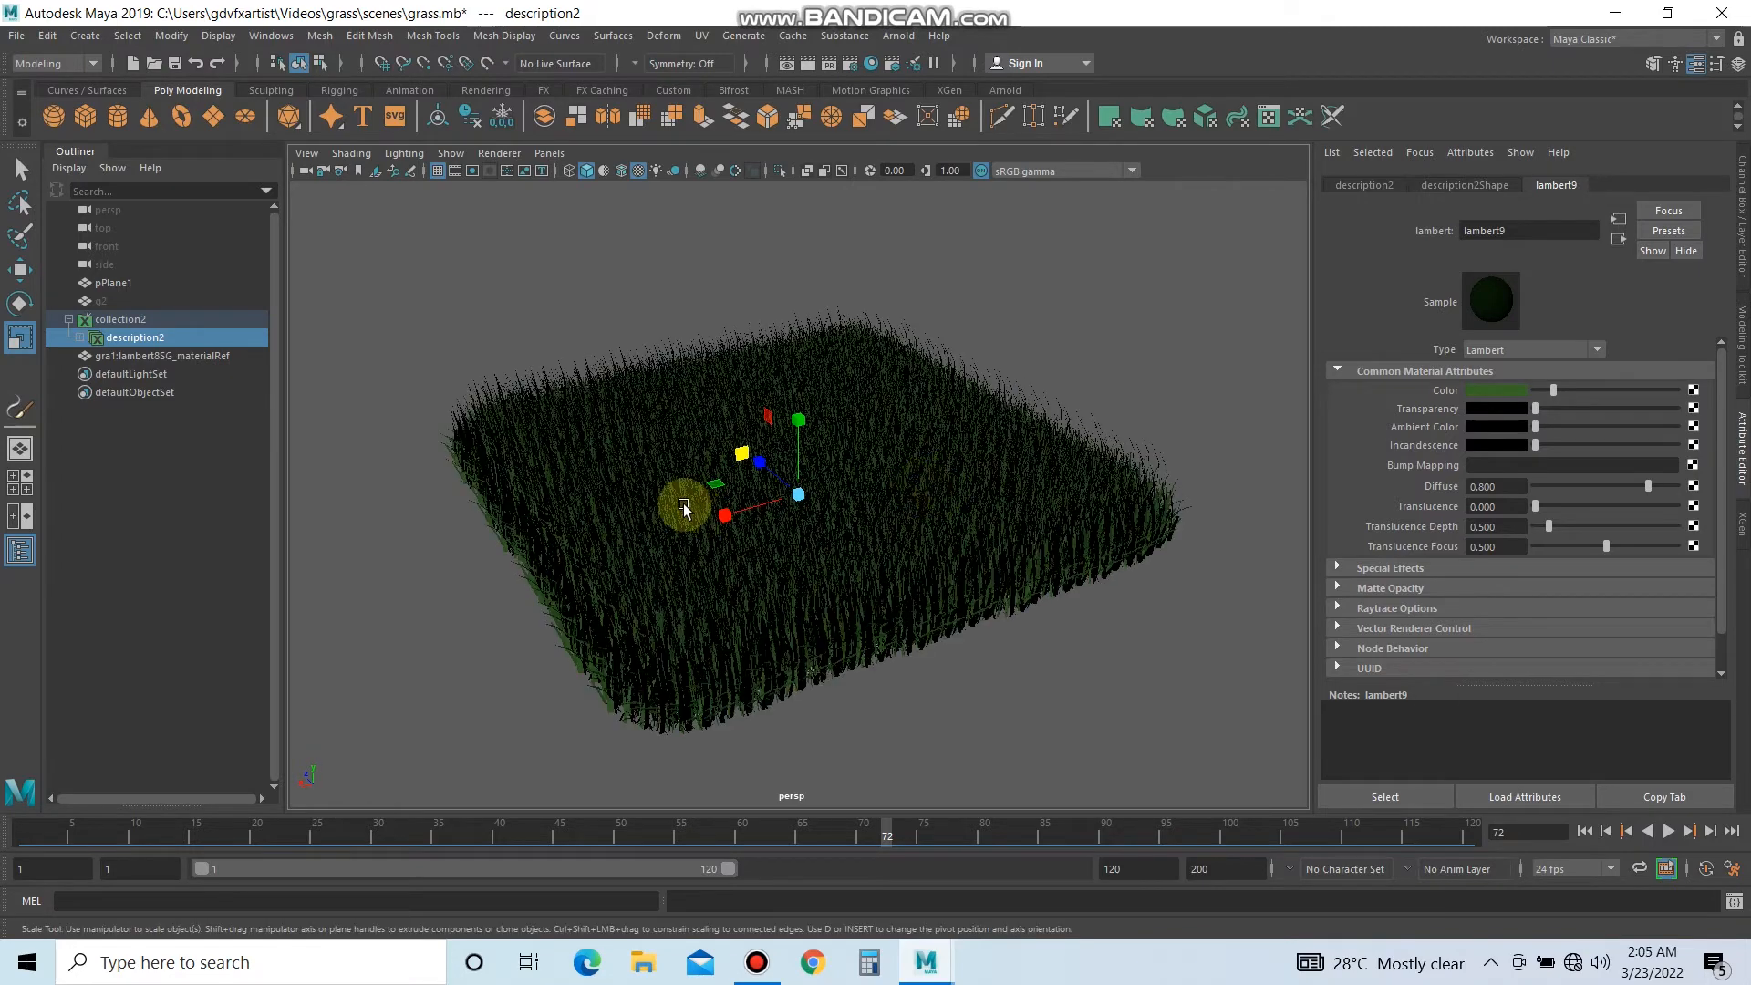
Replace the XGen primitive Length expression with rand(0.3,3.5) and apply it to vary the grass height.
left_click(1741, 523)
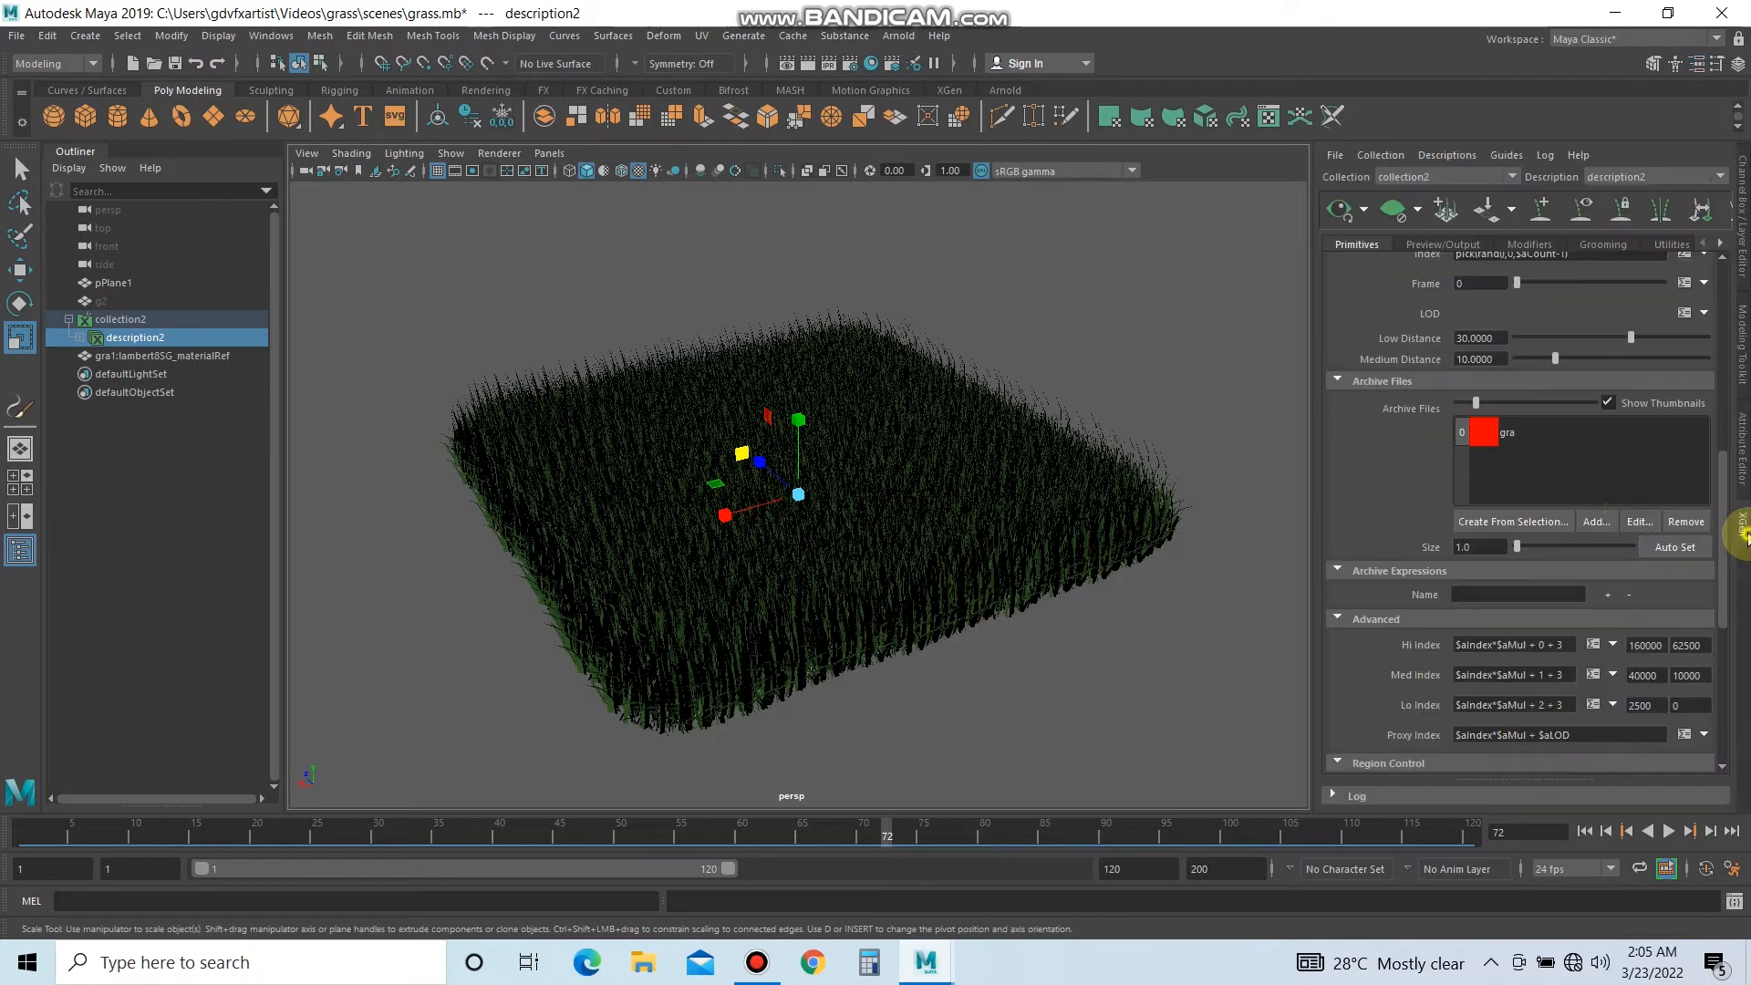
scroll(1487, 403, "up", 10)
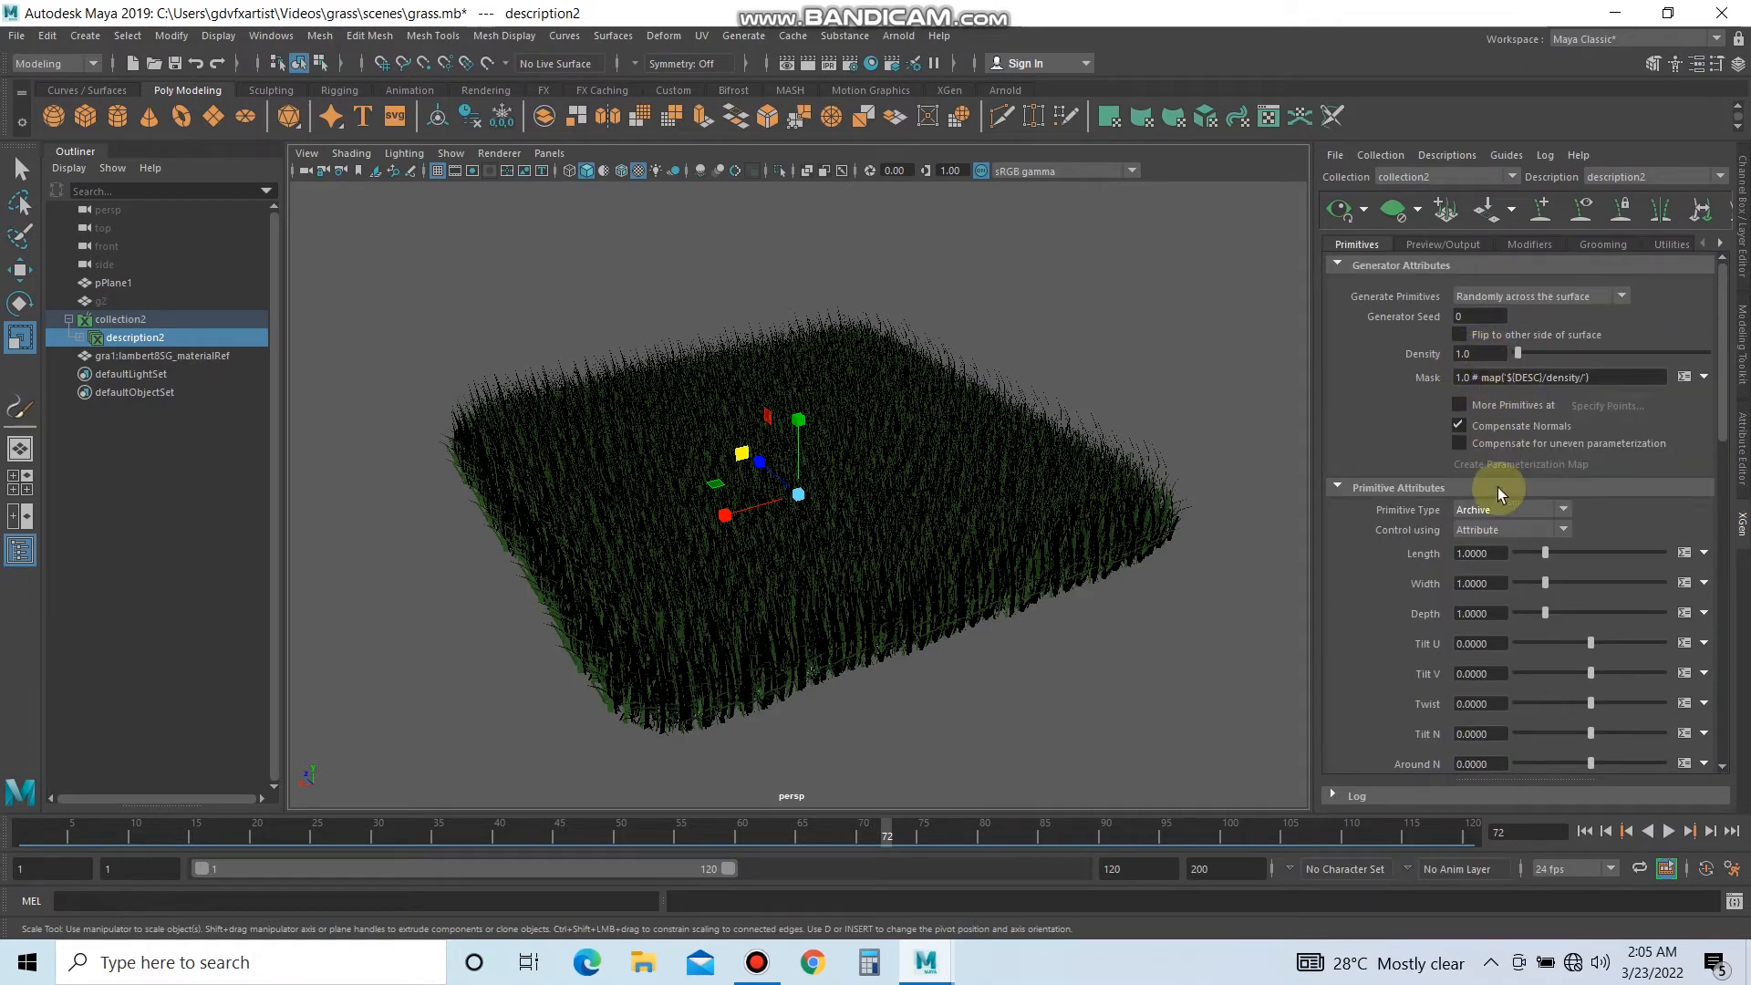
left_click(1685, 553)
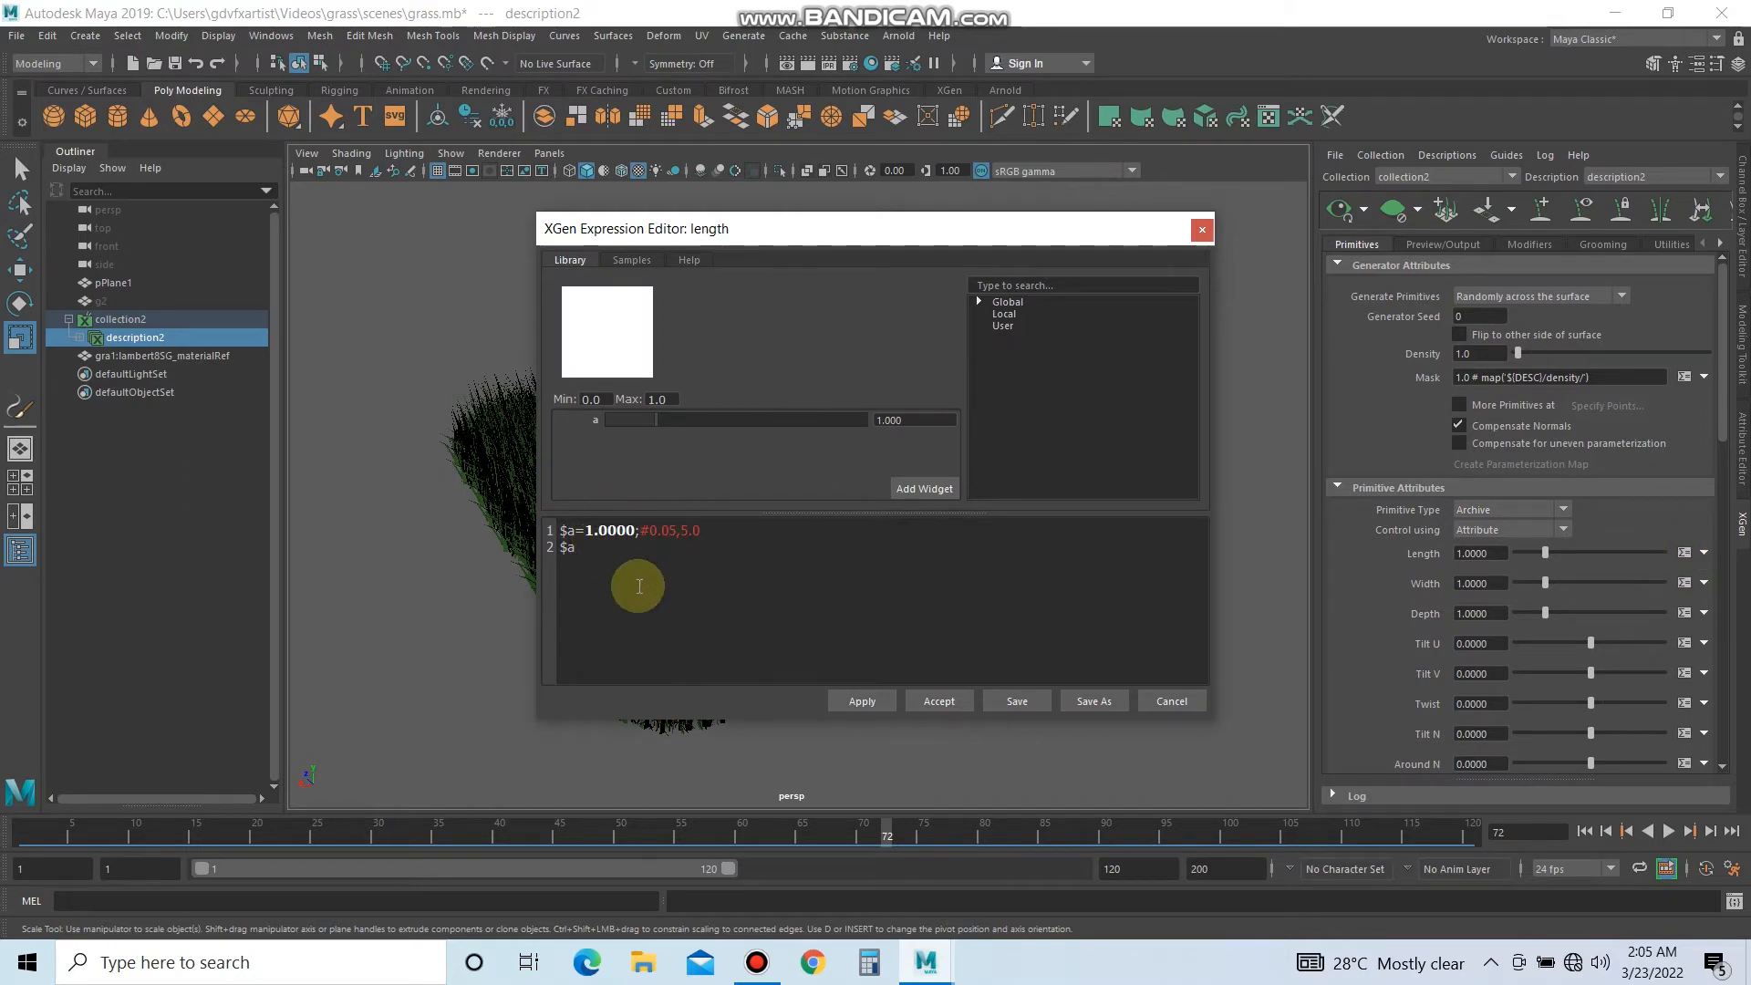
left_click(638, 581)
key("ctrl+a")
type("ran")
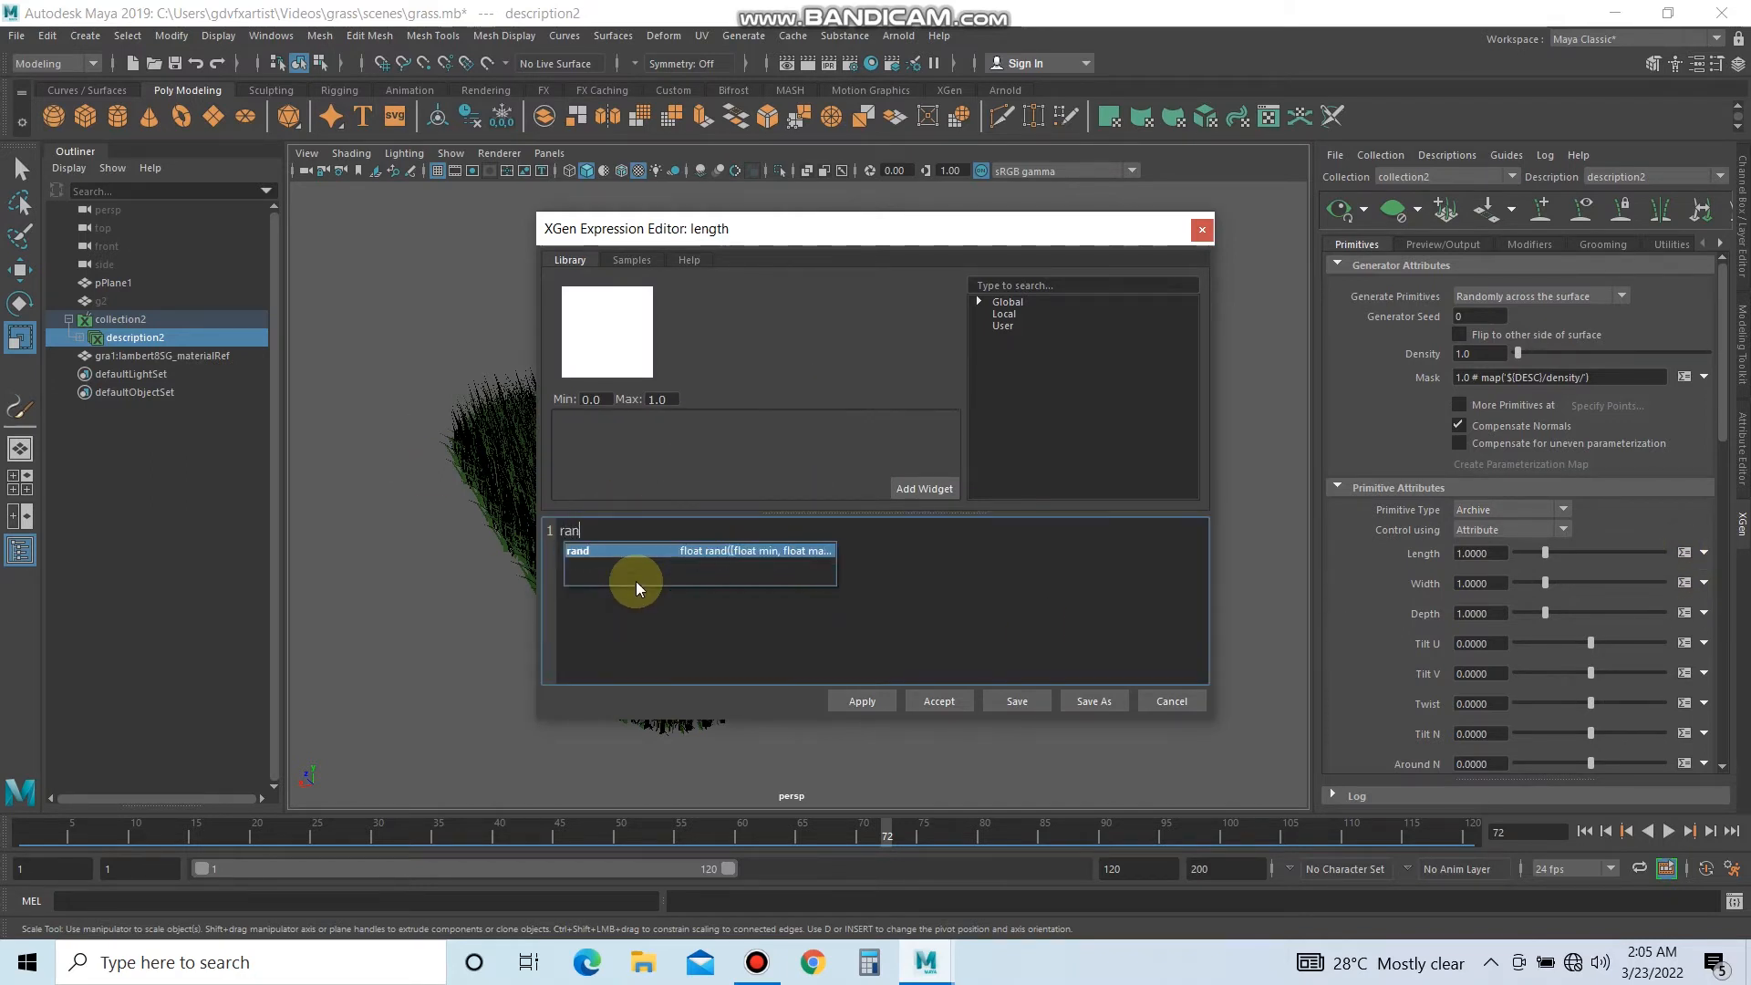
type("d(0.3,3")
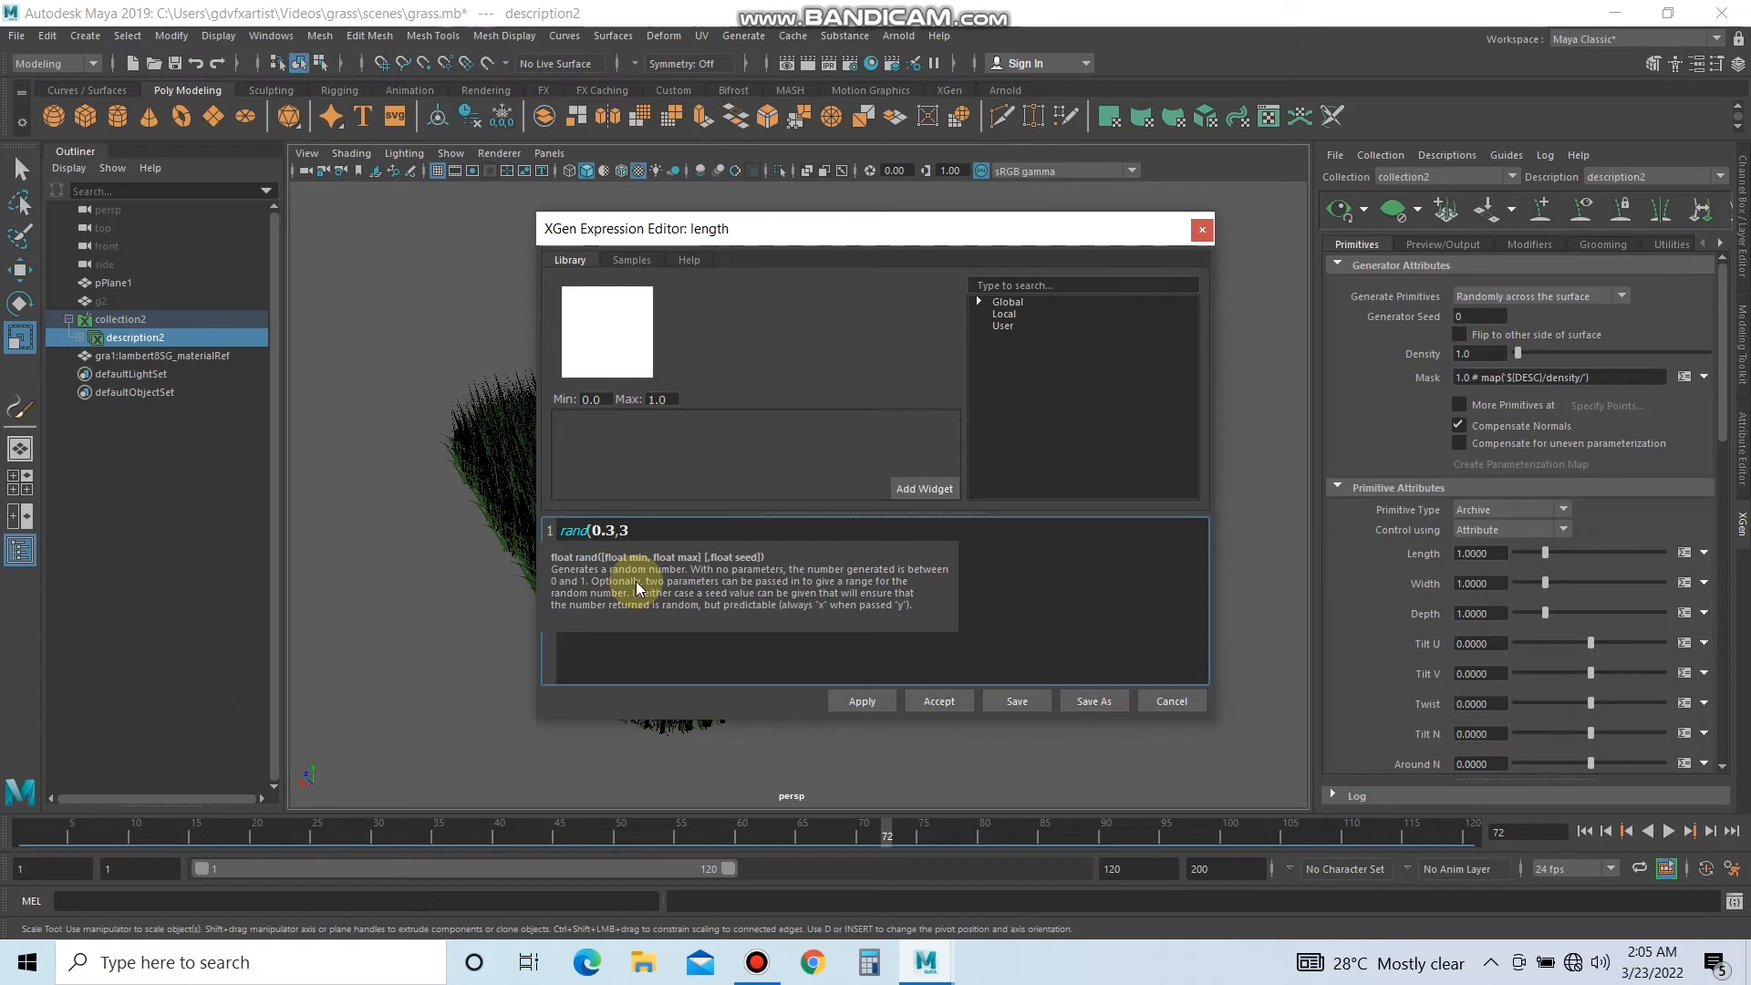
type(".5)")
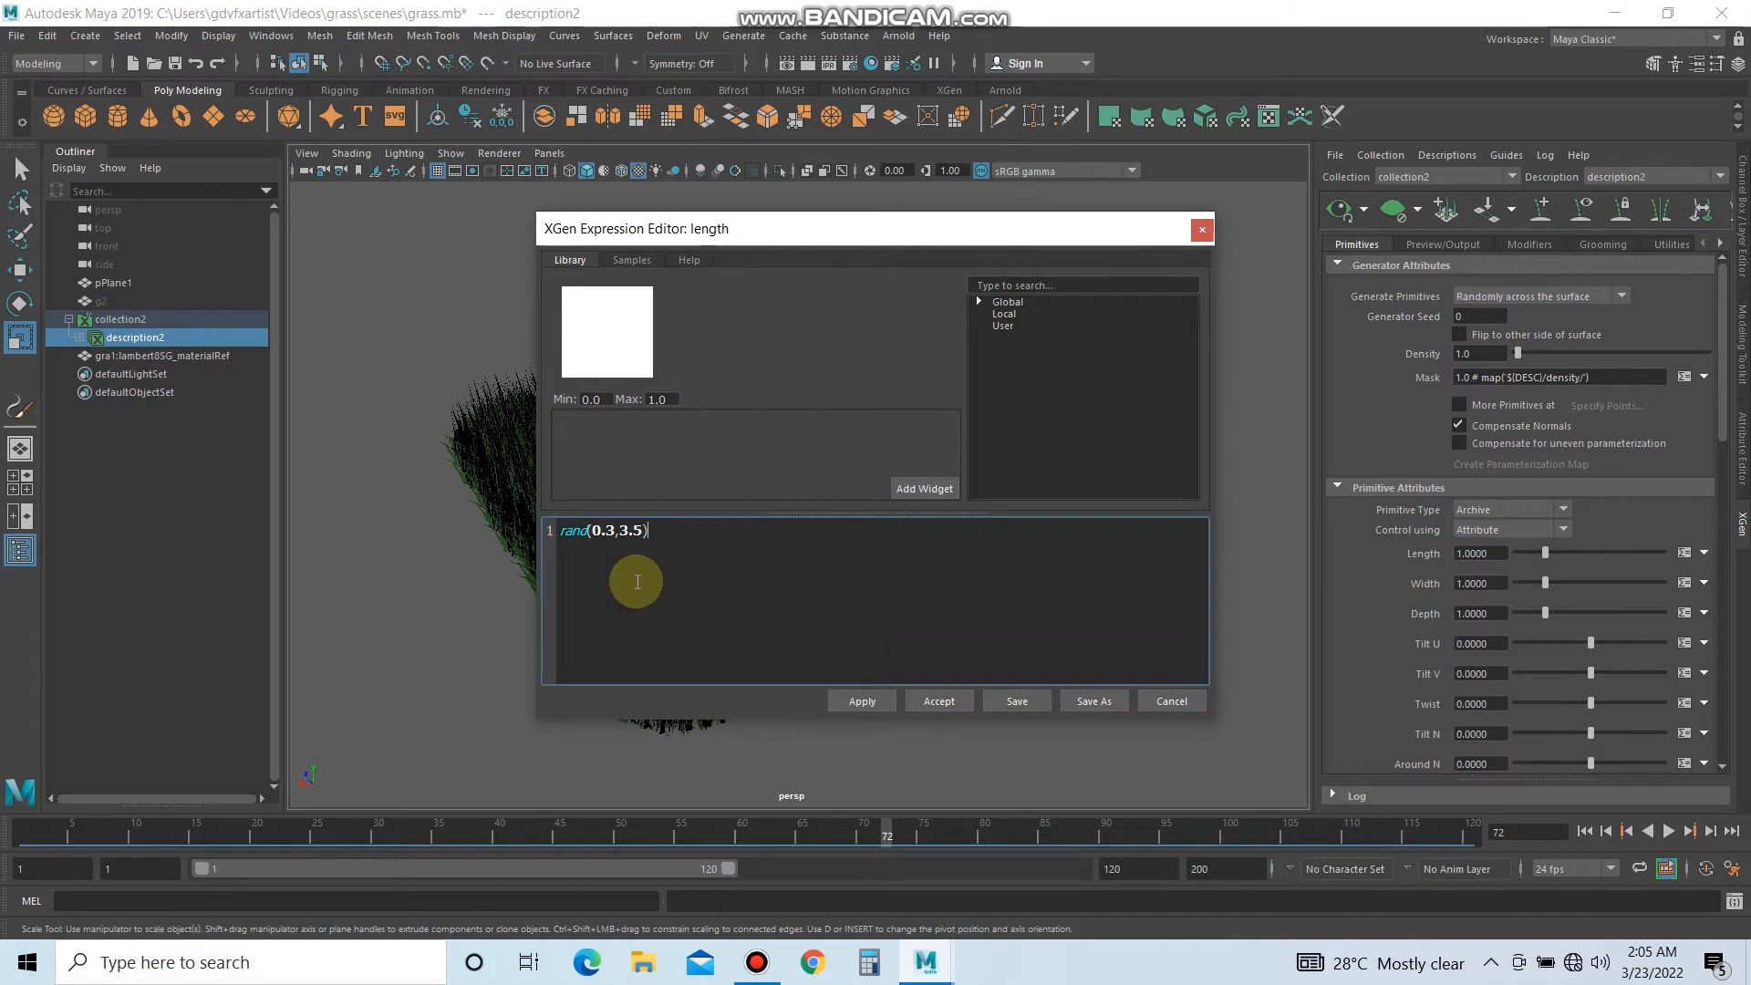
key("ctrl+a")
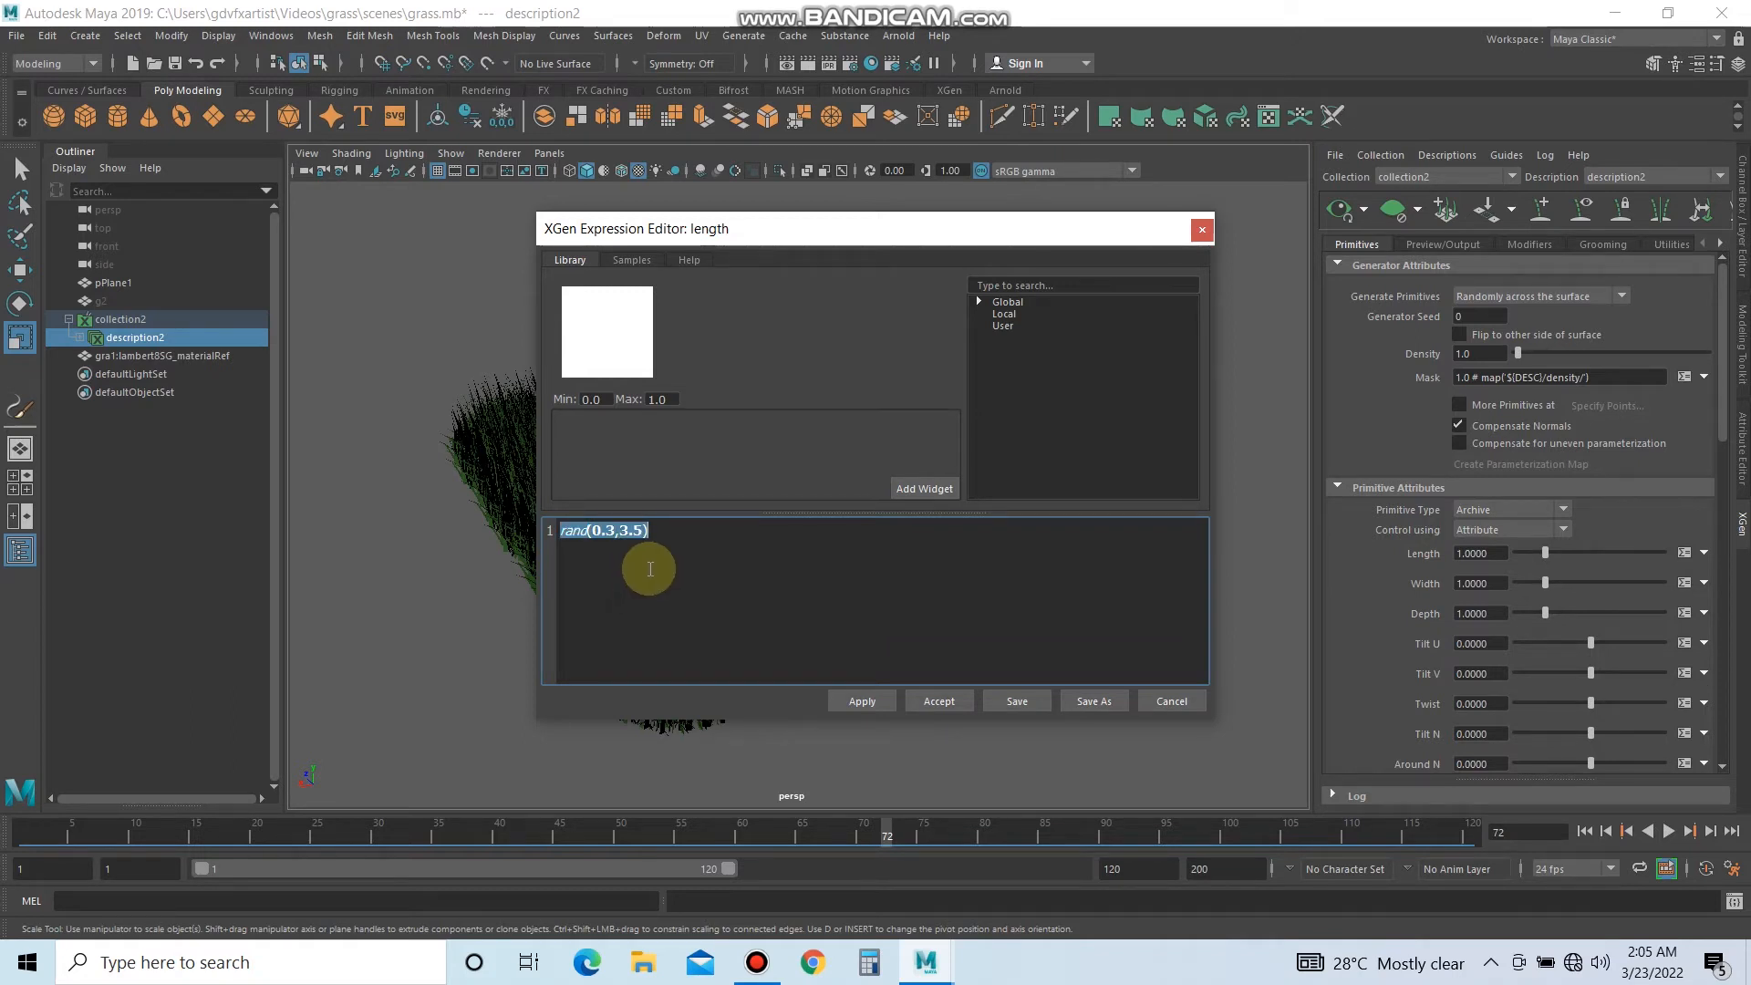
left_click(869, 701)
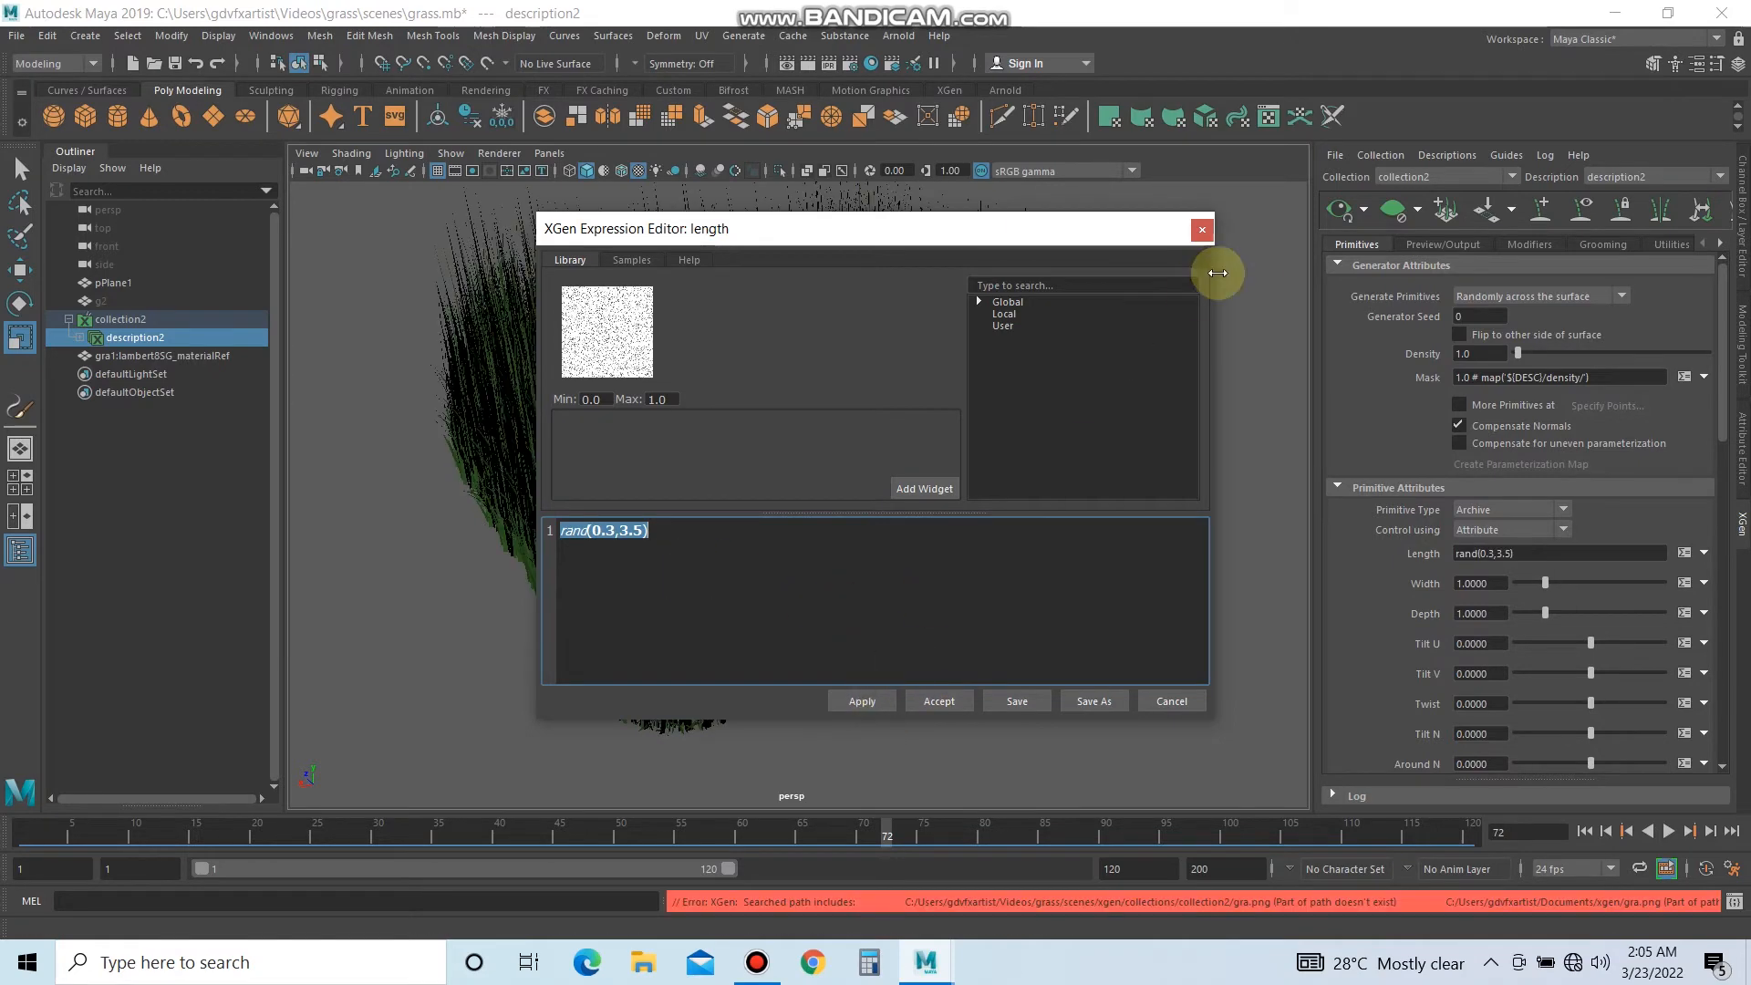
left_click(1203, 230)
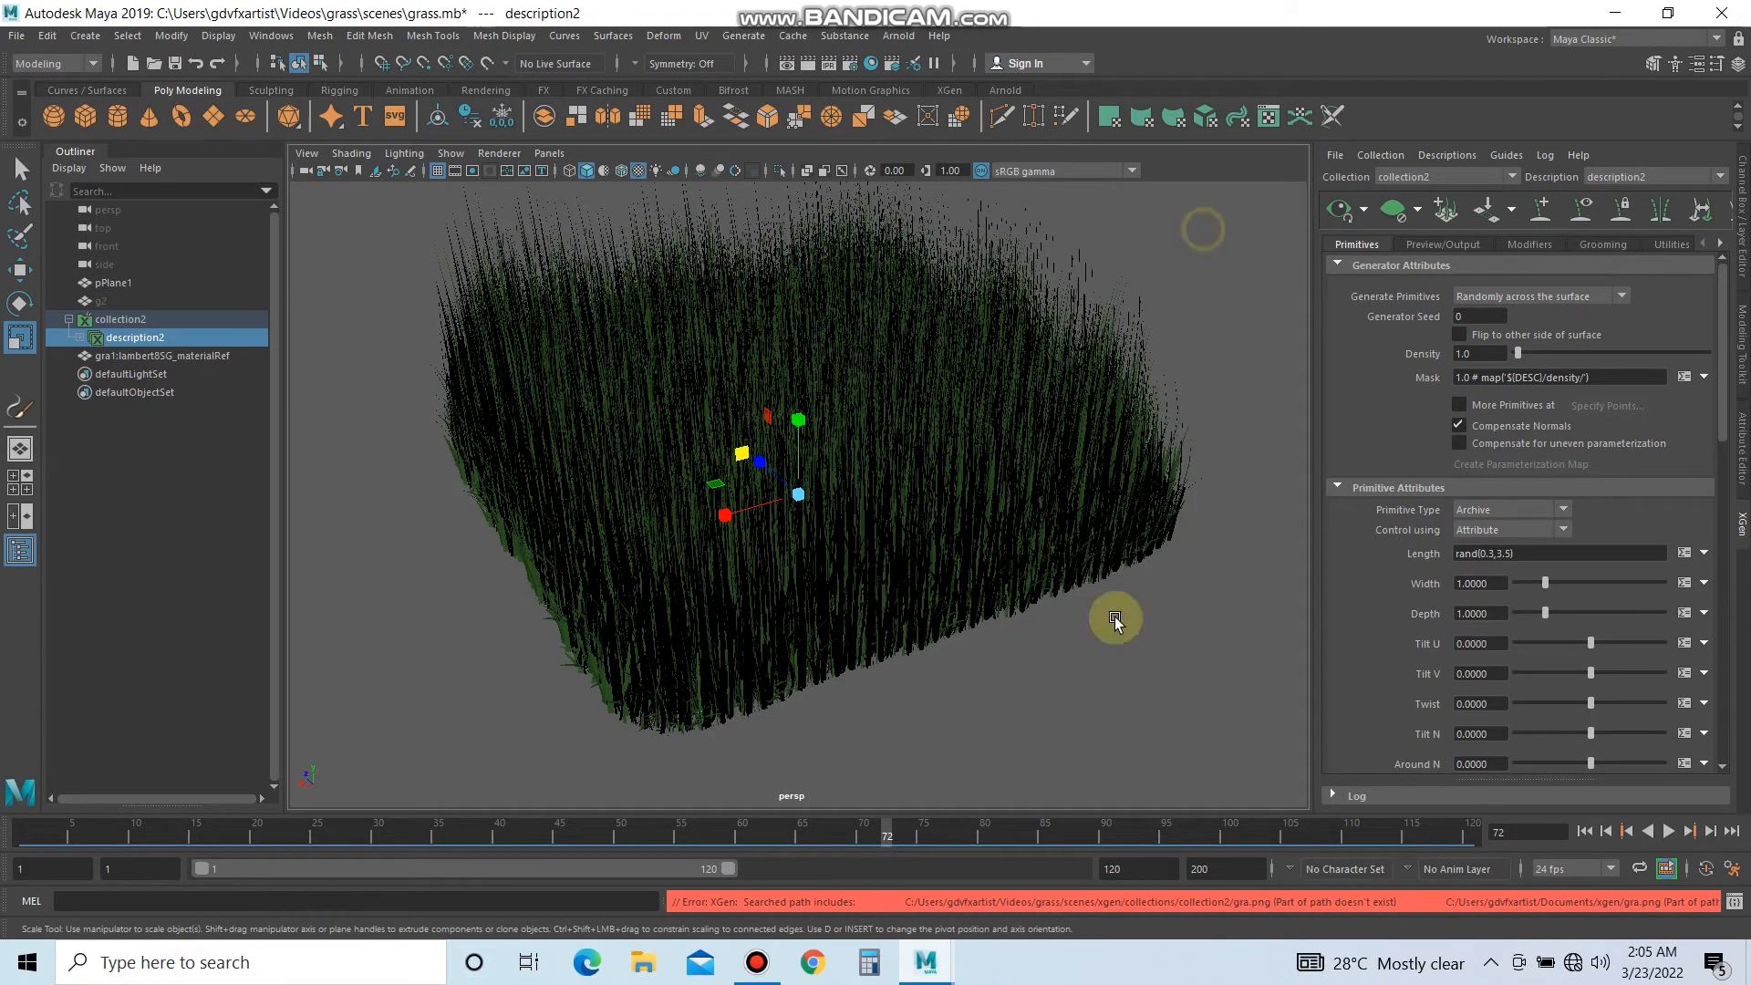
Replace the XGen primitive Width expression with rand(0.3,3.5) and apply it to vary the grass width.
left_click(1684, 583)
key("ctrl+a")
type("rand(0.3,3.5)")
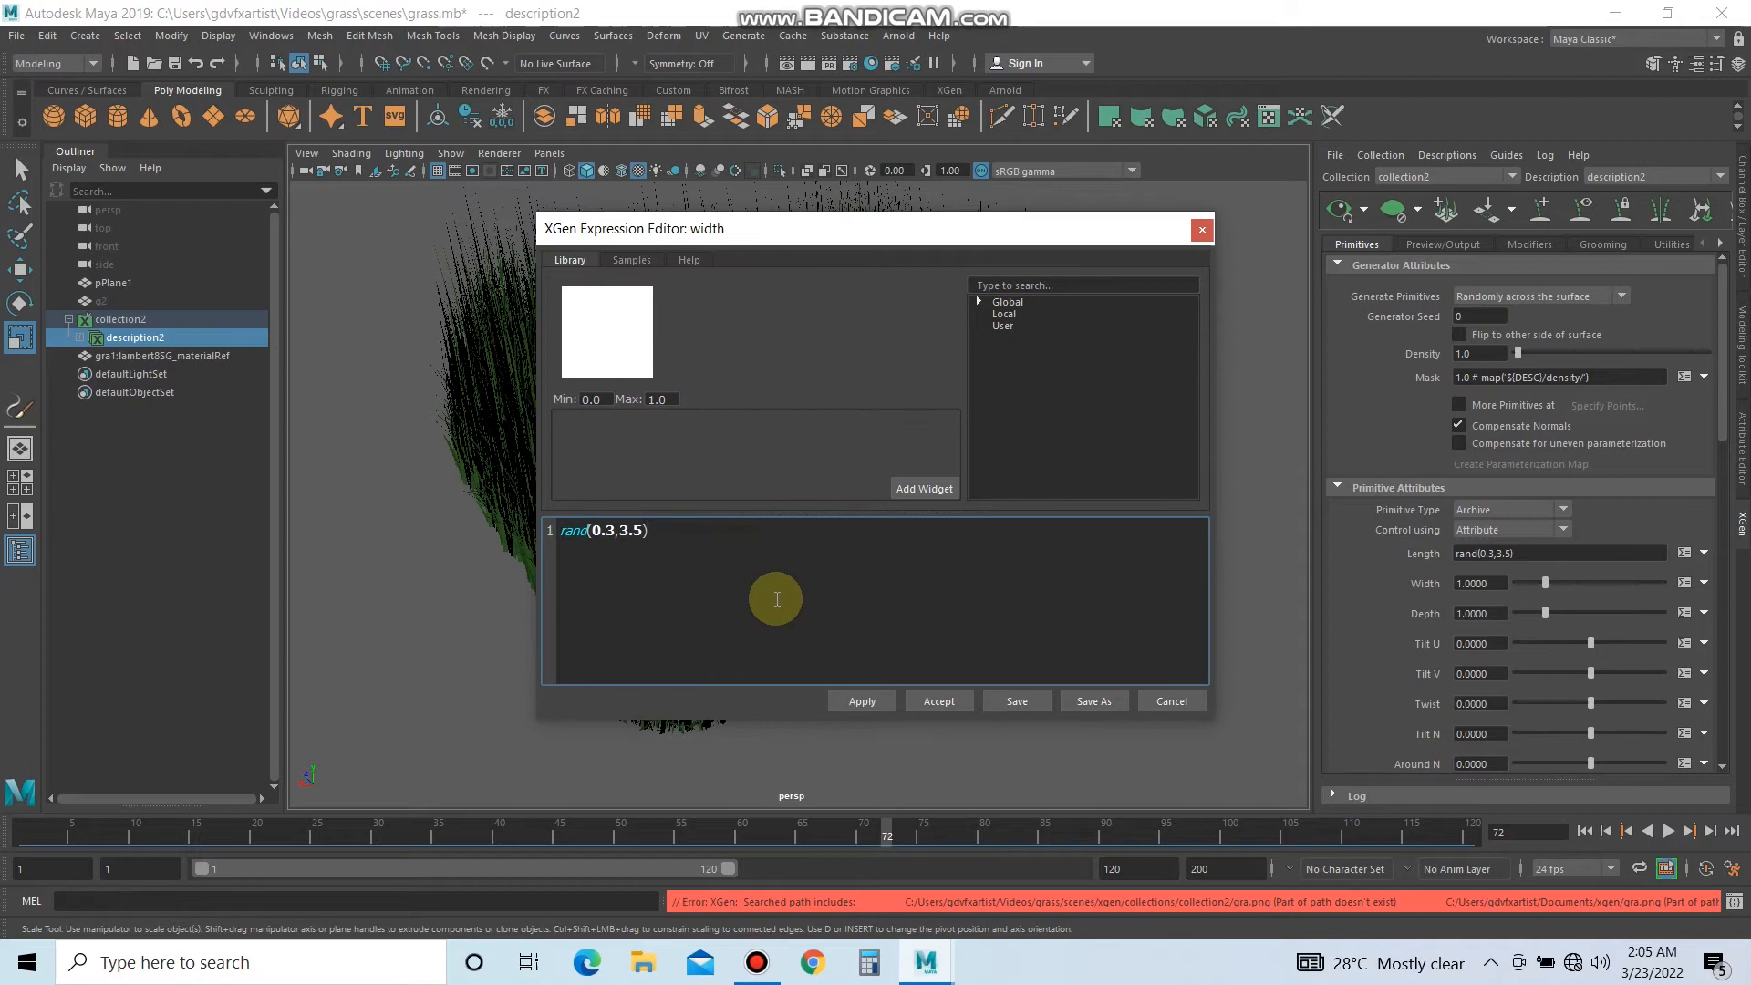
left_click(865, 703)
left_click(1204, 230)
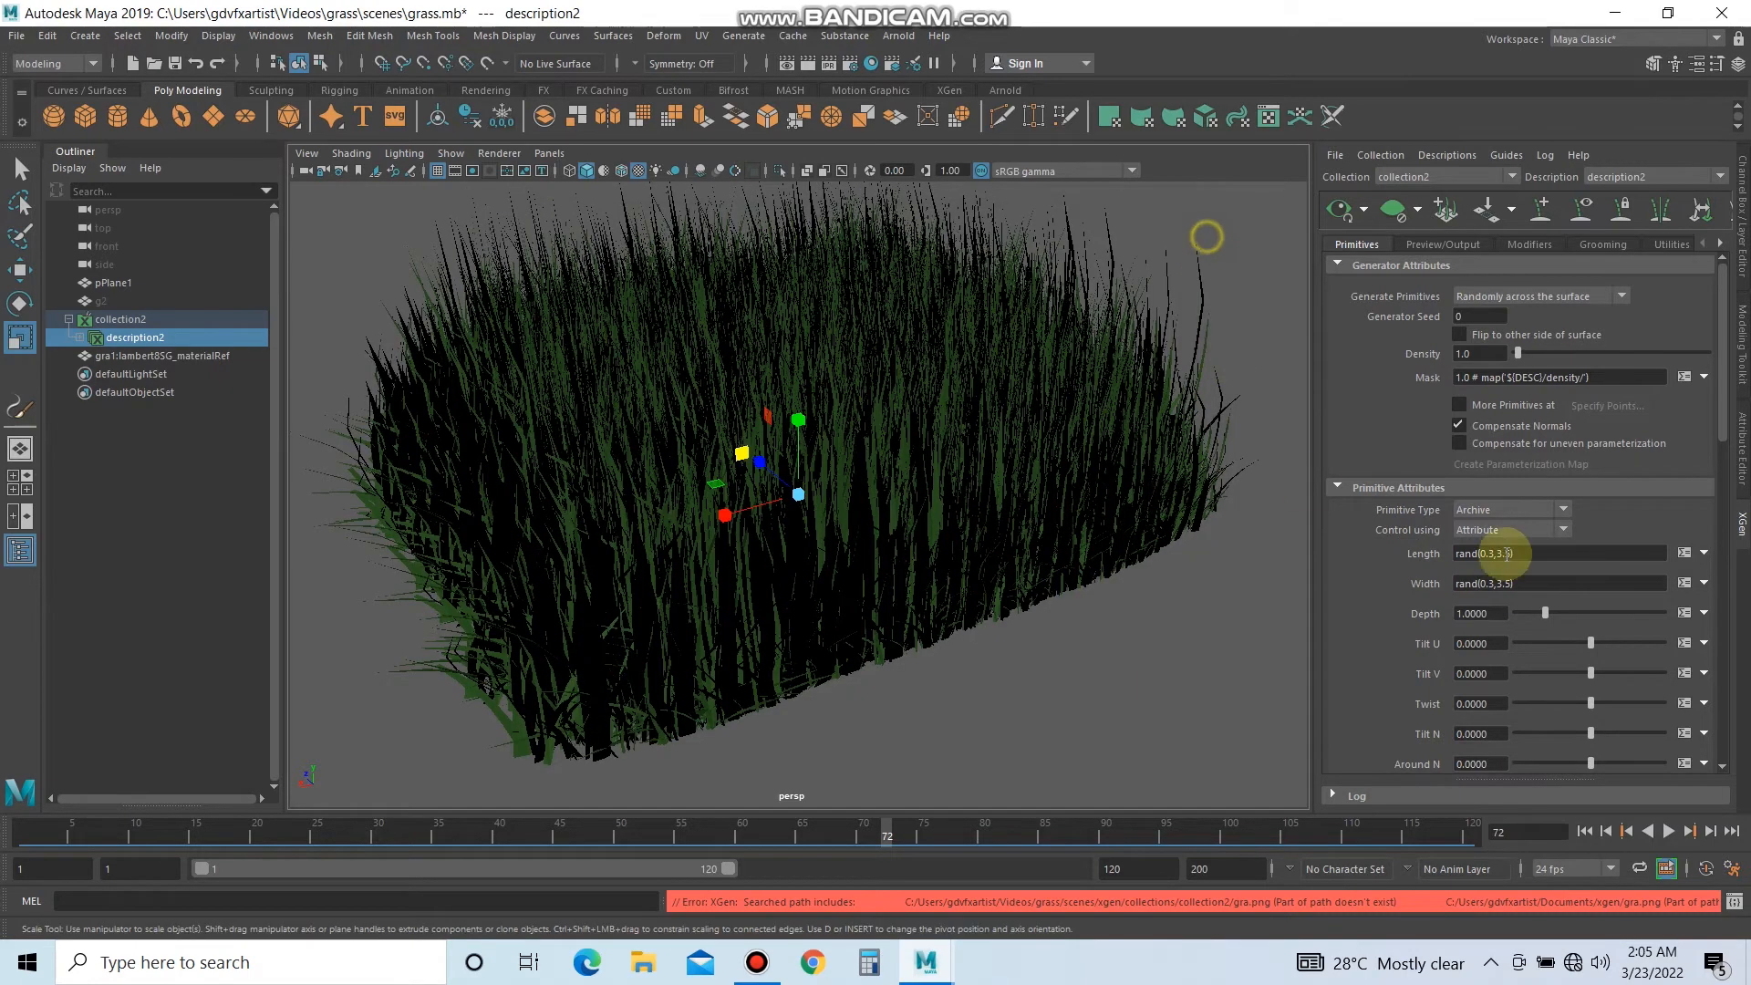
Replace the XGen primitive Depth expression with rand(0.3,3.5) and apply it to vary the grass depth.
left_click(1686, 615)
left_click(691, 580)
key("ctrl+a")
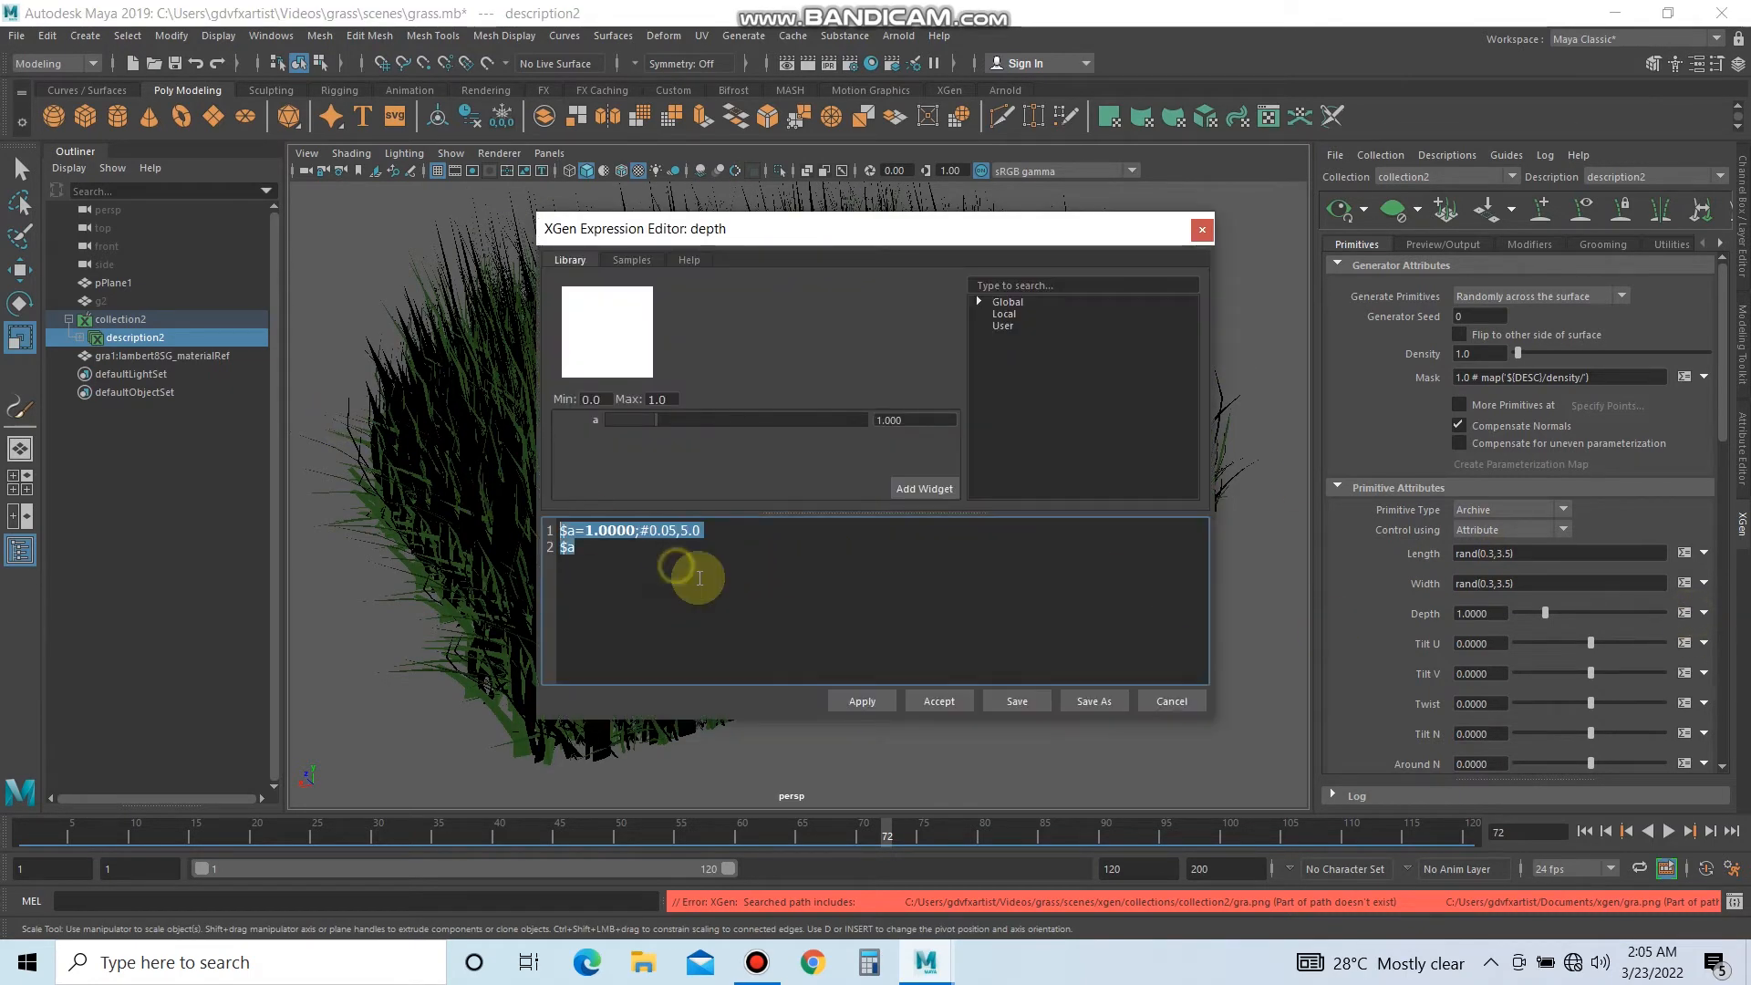
type("rand(0.3,3.5)")
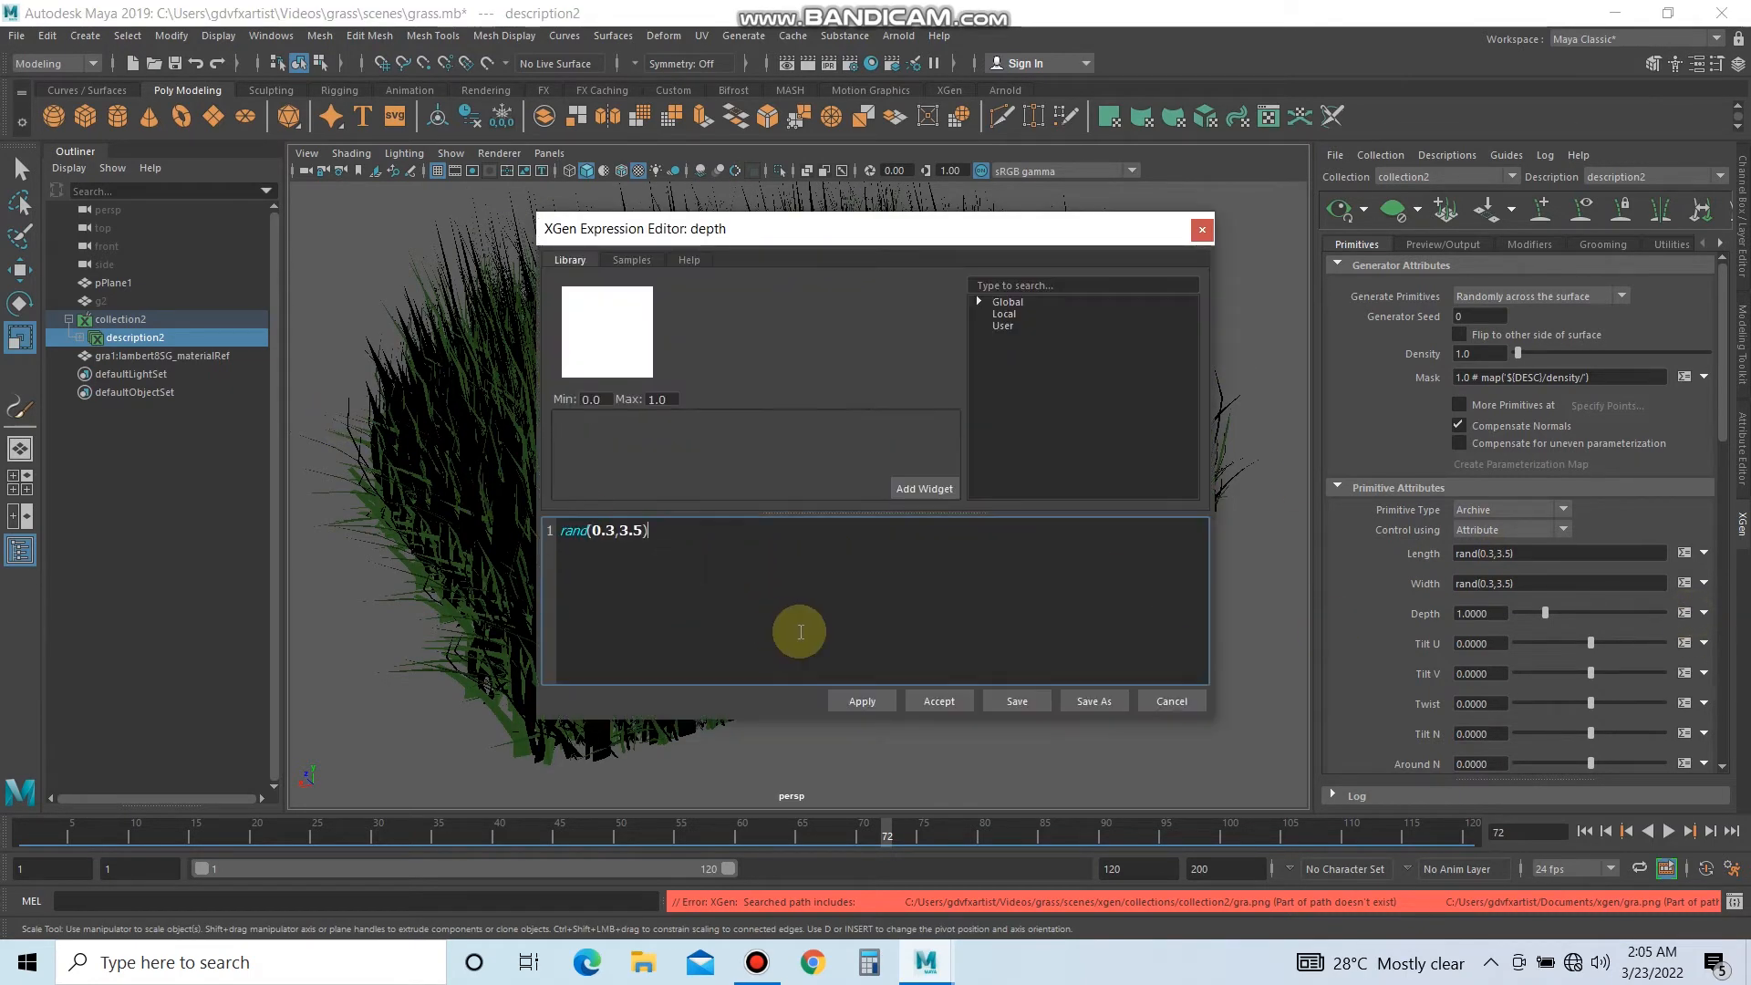
left_click(881, 699)
left_click(1202, 230)
Replace the XGen primitive Twist expression with rand(-100,100) and apply it to randomize the grass rotation.
scroll(1482, 653, "down", 5)
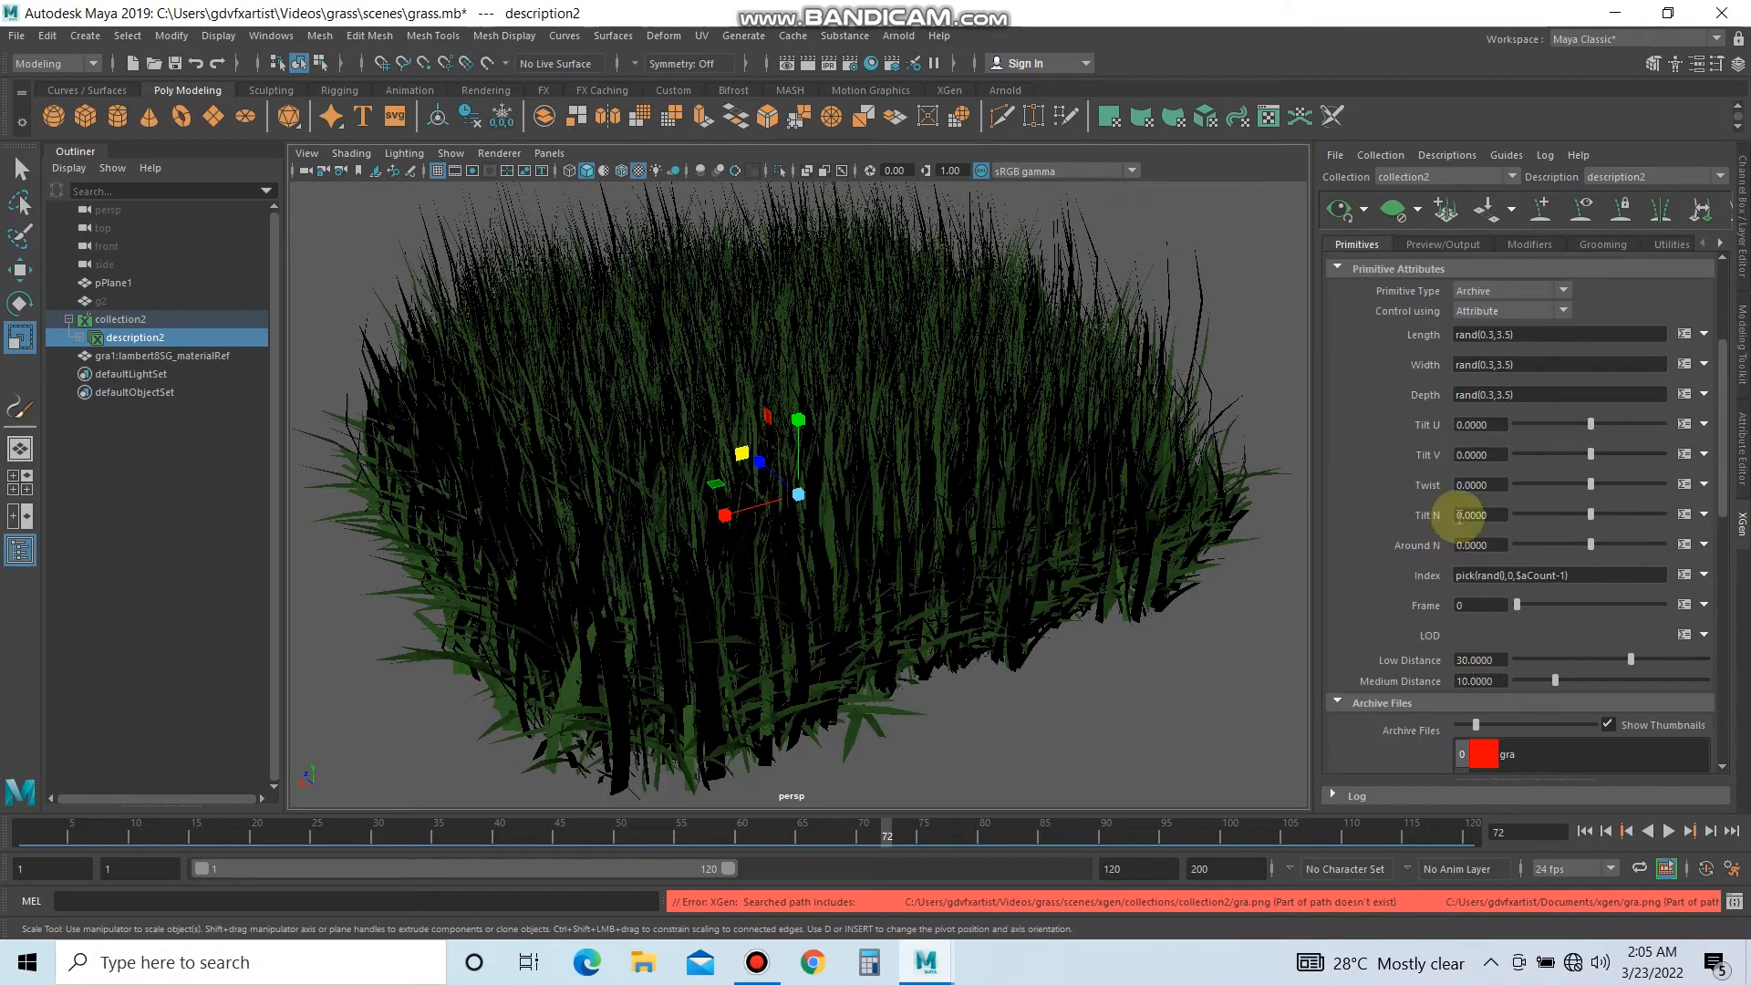
left_click(1684, 484)
left_click_drag(649, 614, 441, 438)
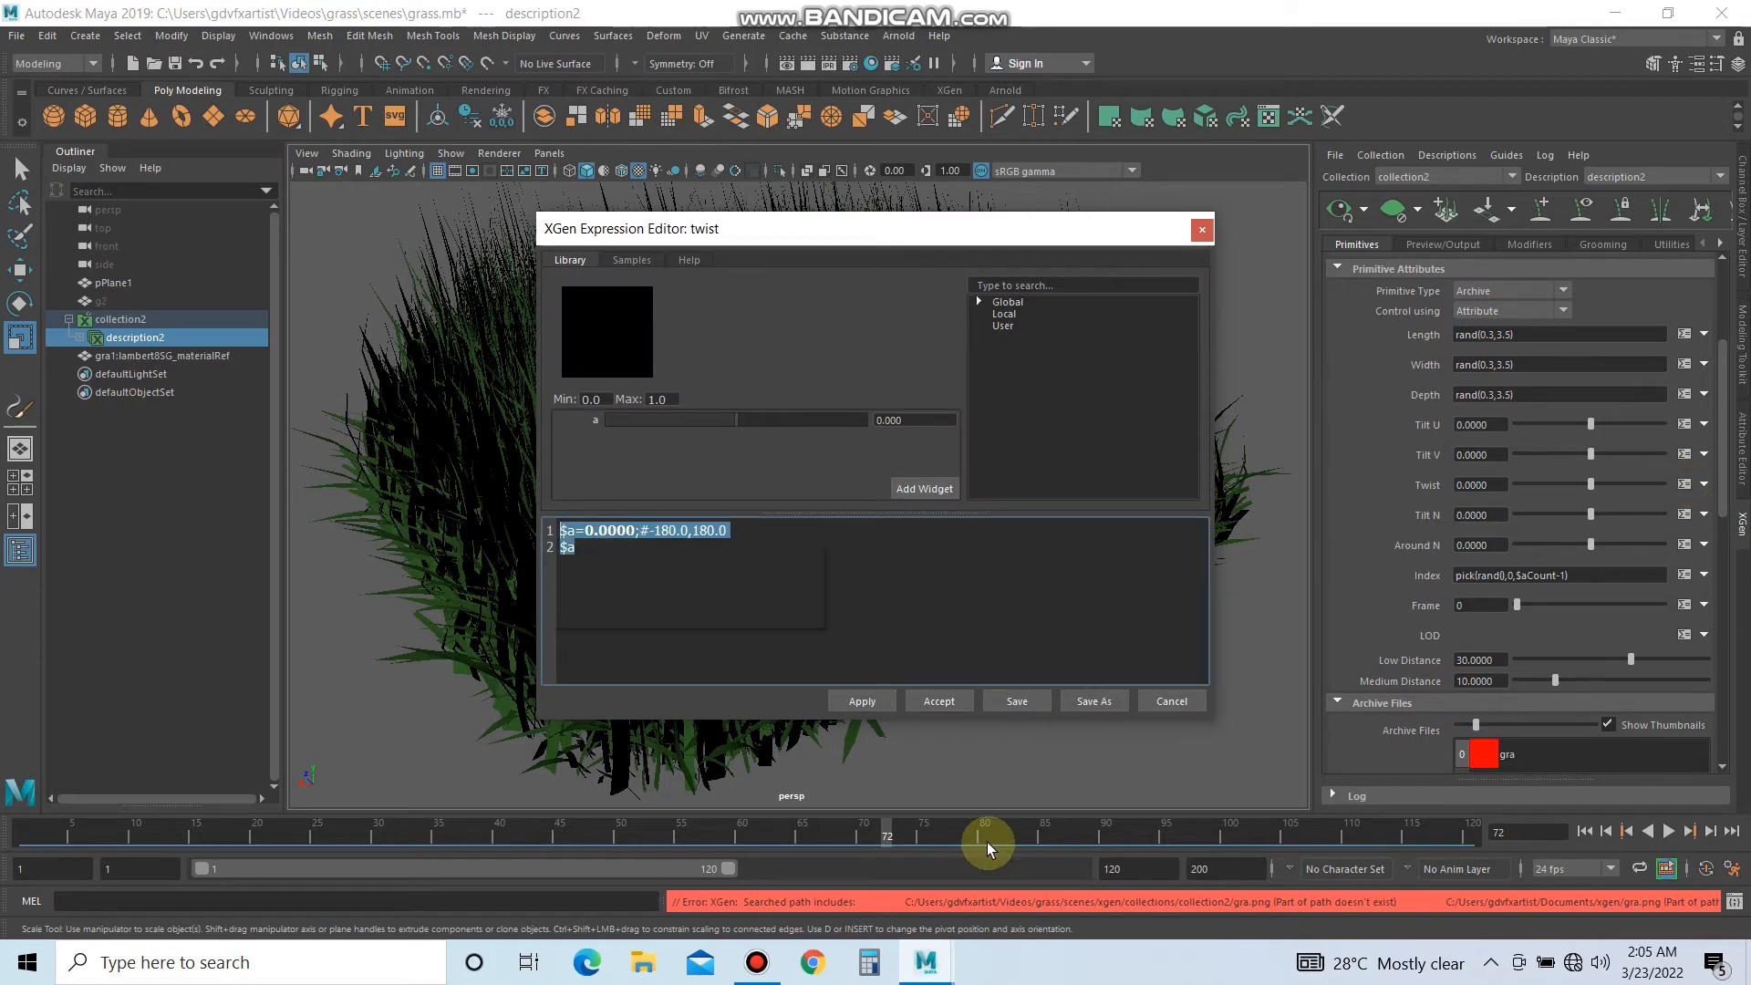
type("rand")
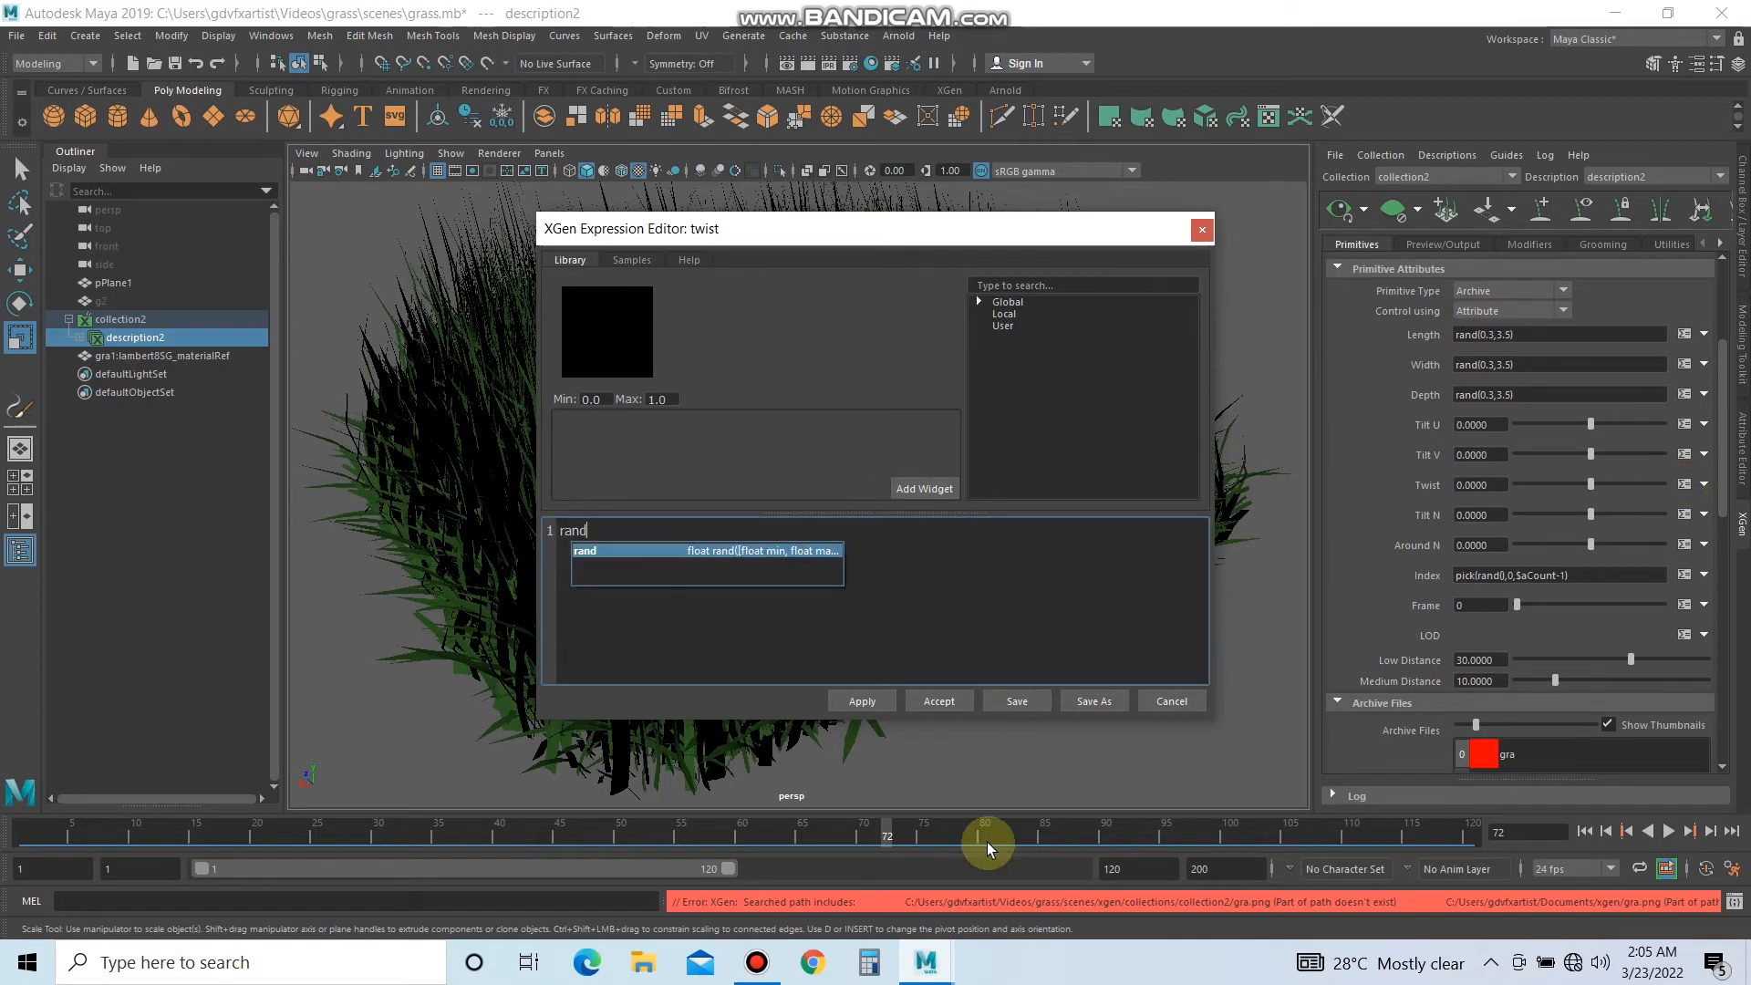
type("(-100,100")
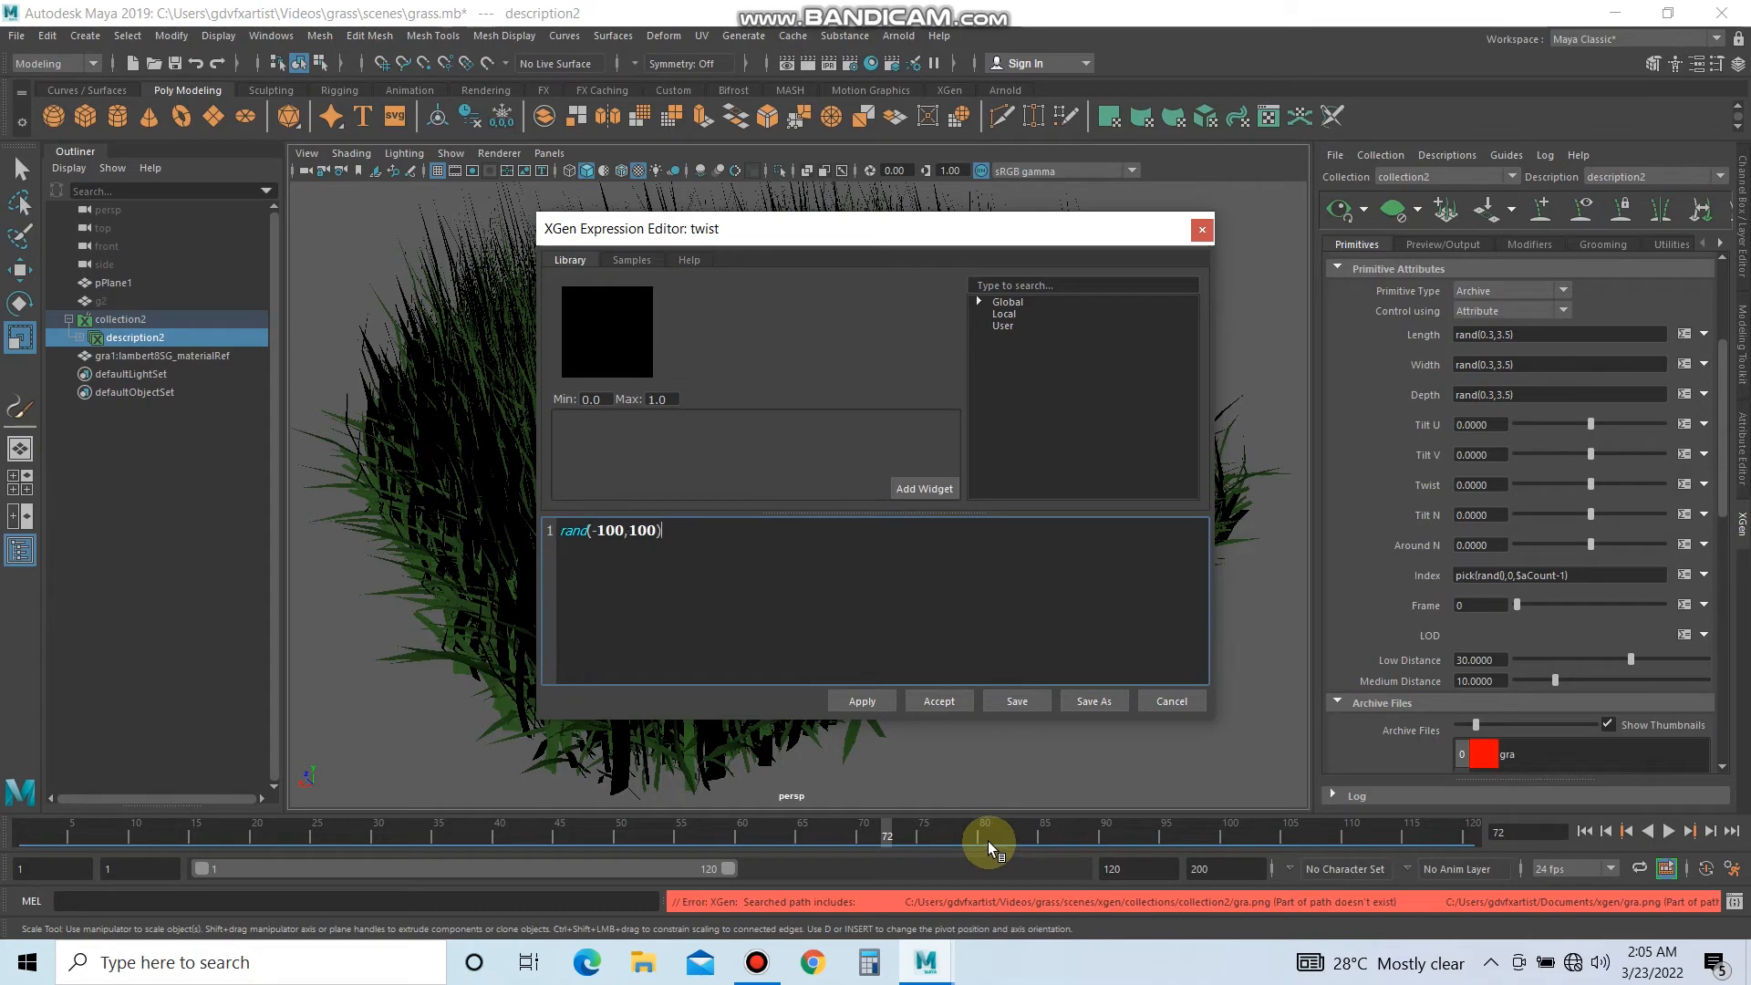
left_click(865, 702)
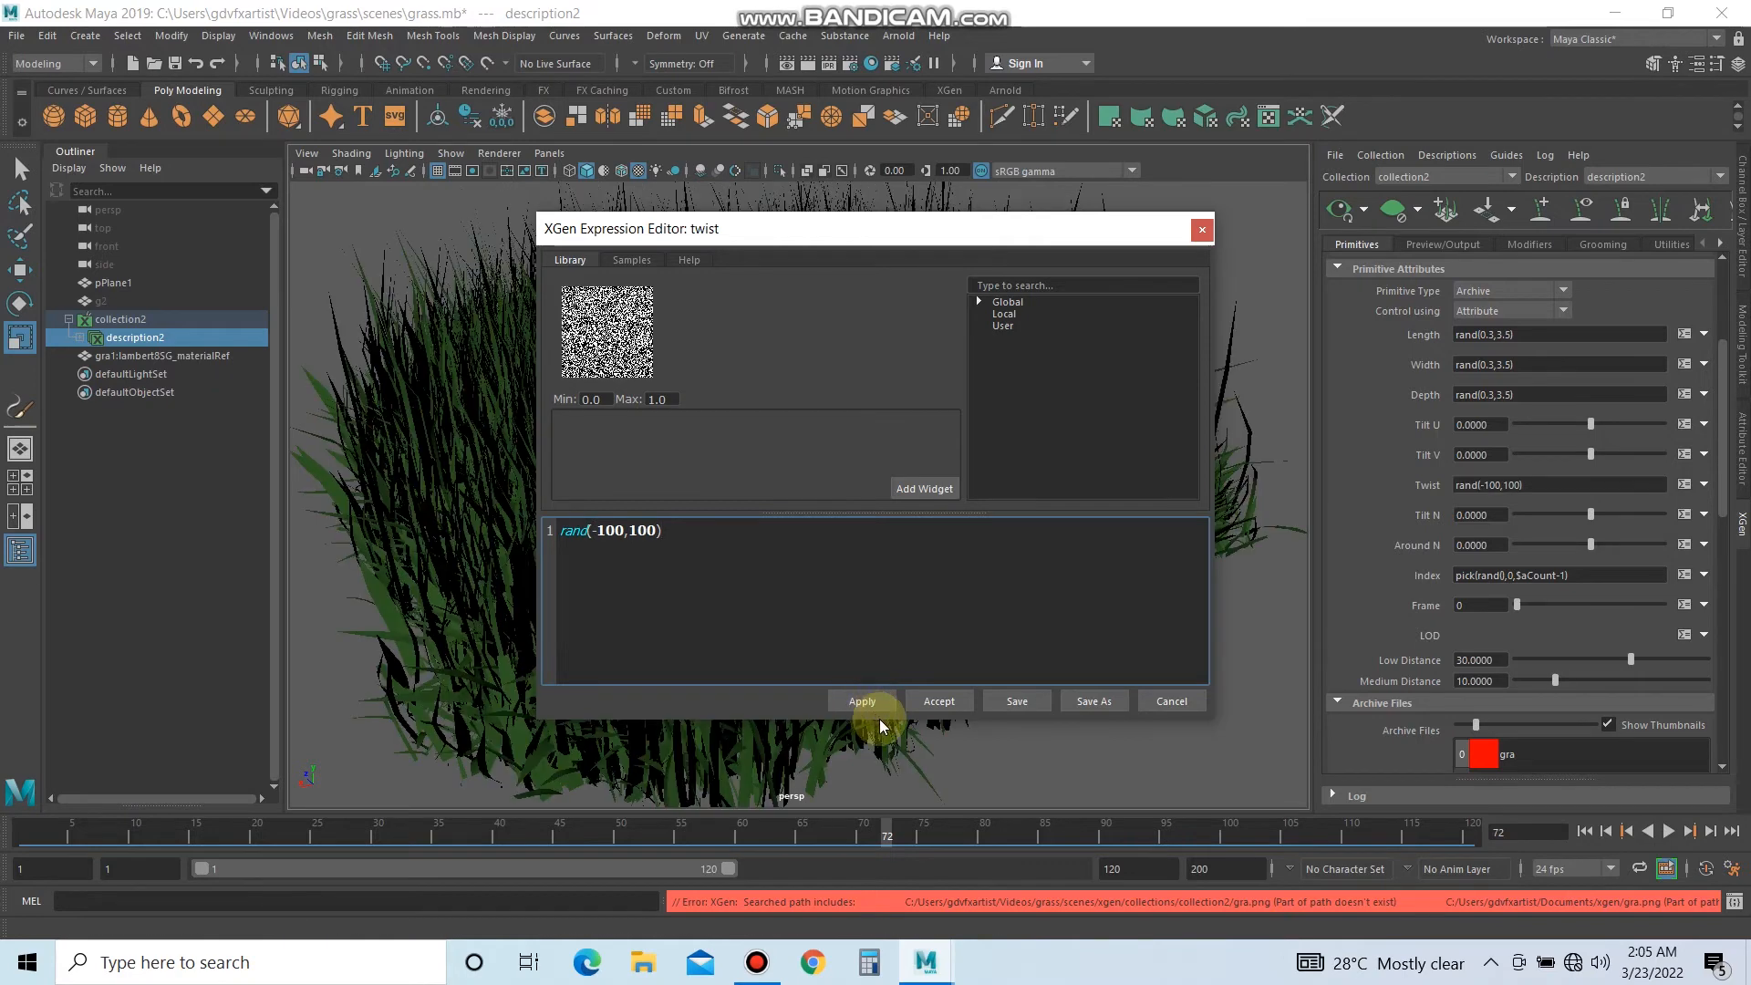
left_click(1201, 229)
Deselect the grass description and add an Arnold Skydome Light to the scene.
left_click_drag(1094, 501, 1064, 539, "alt")
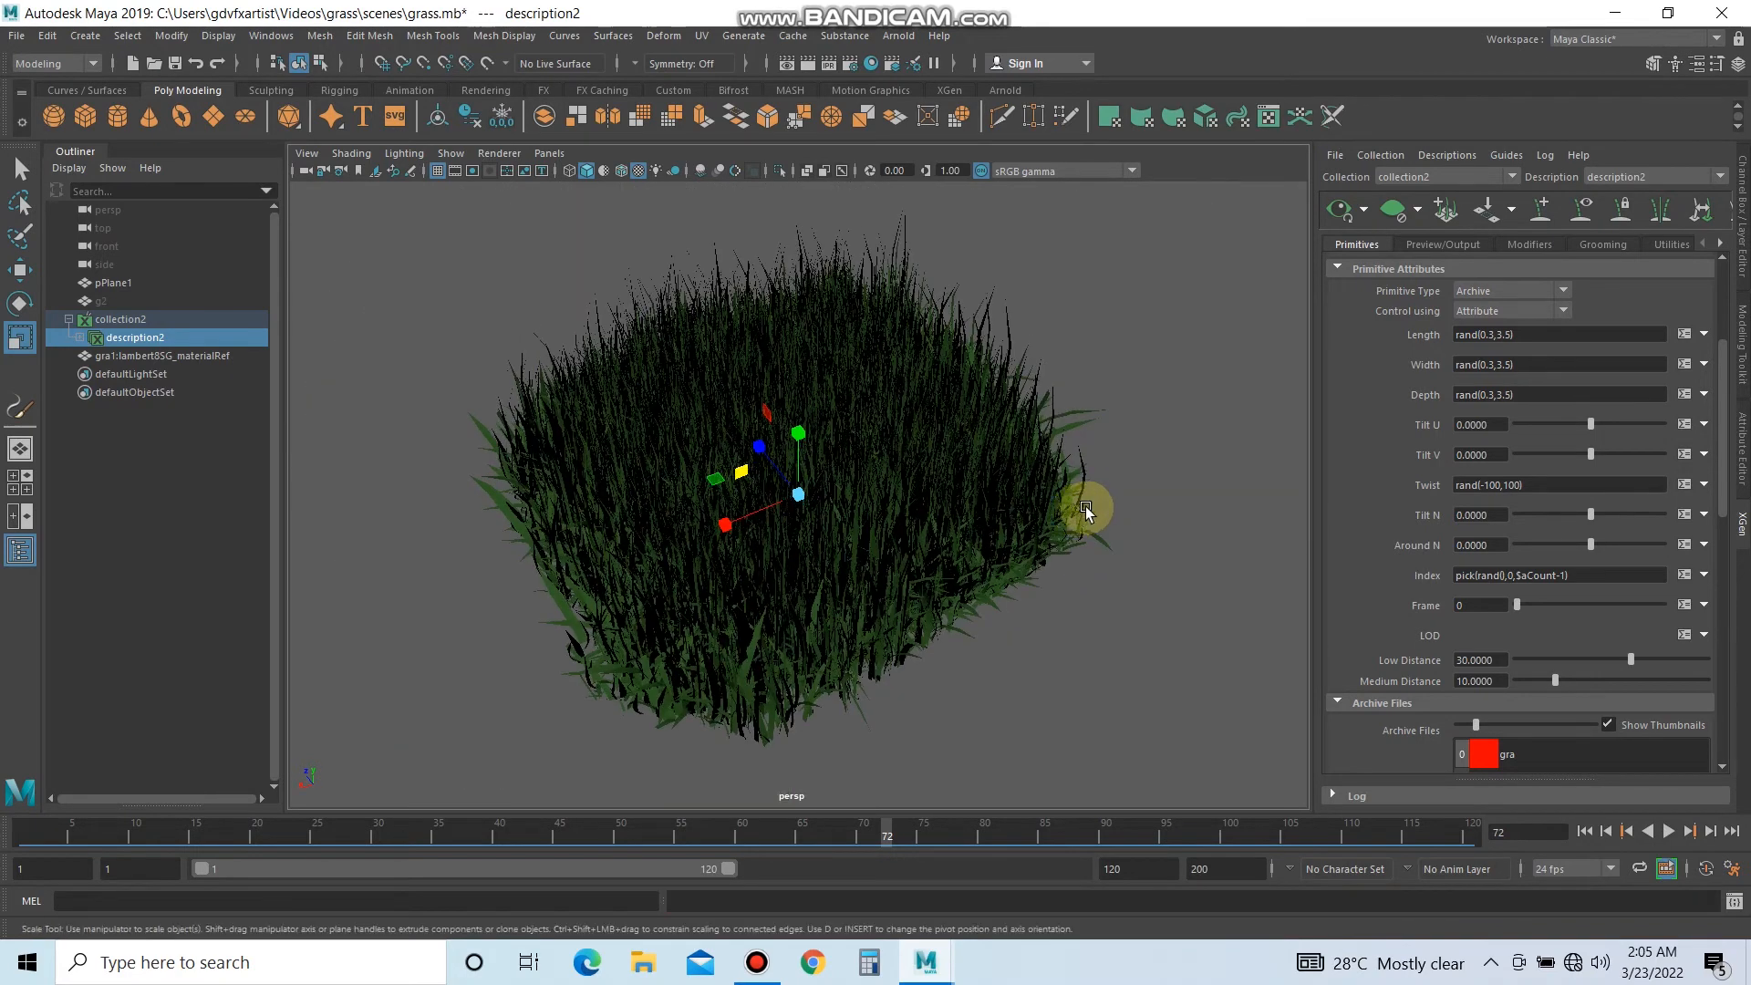
left_click(1150, 501)
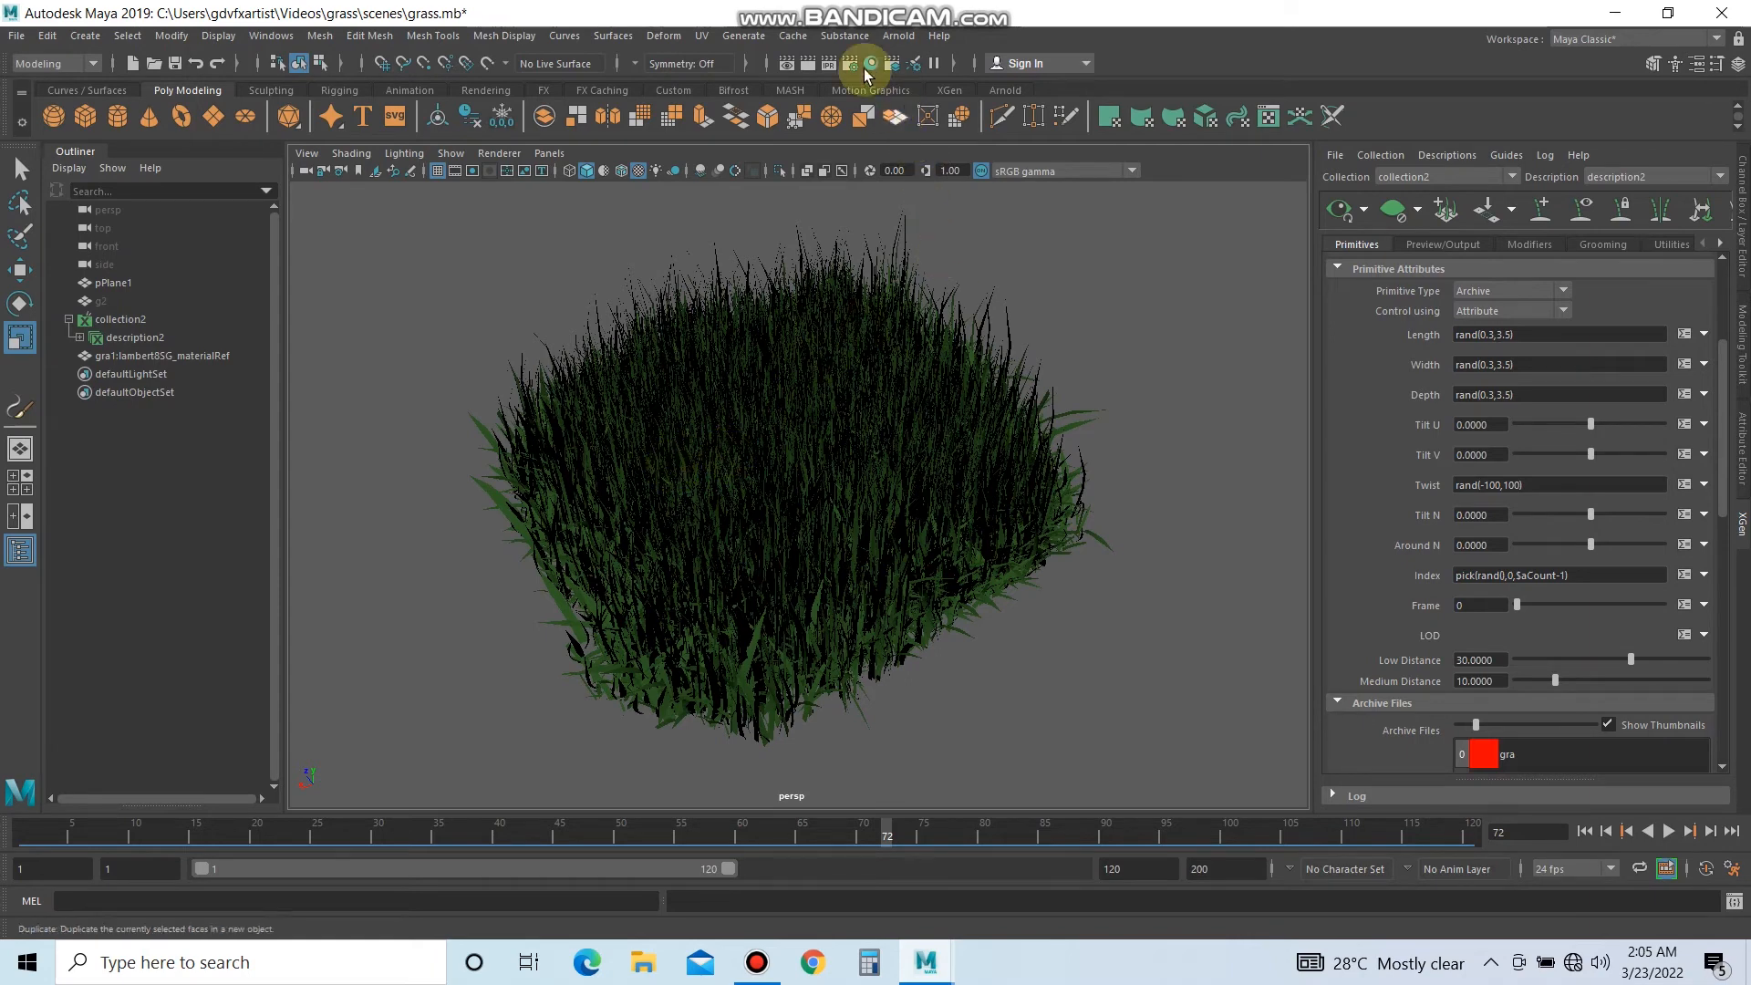
left_click(899, 36)
mouse_move(994, 128)
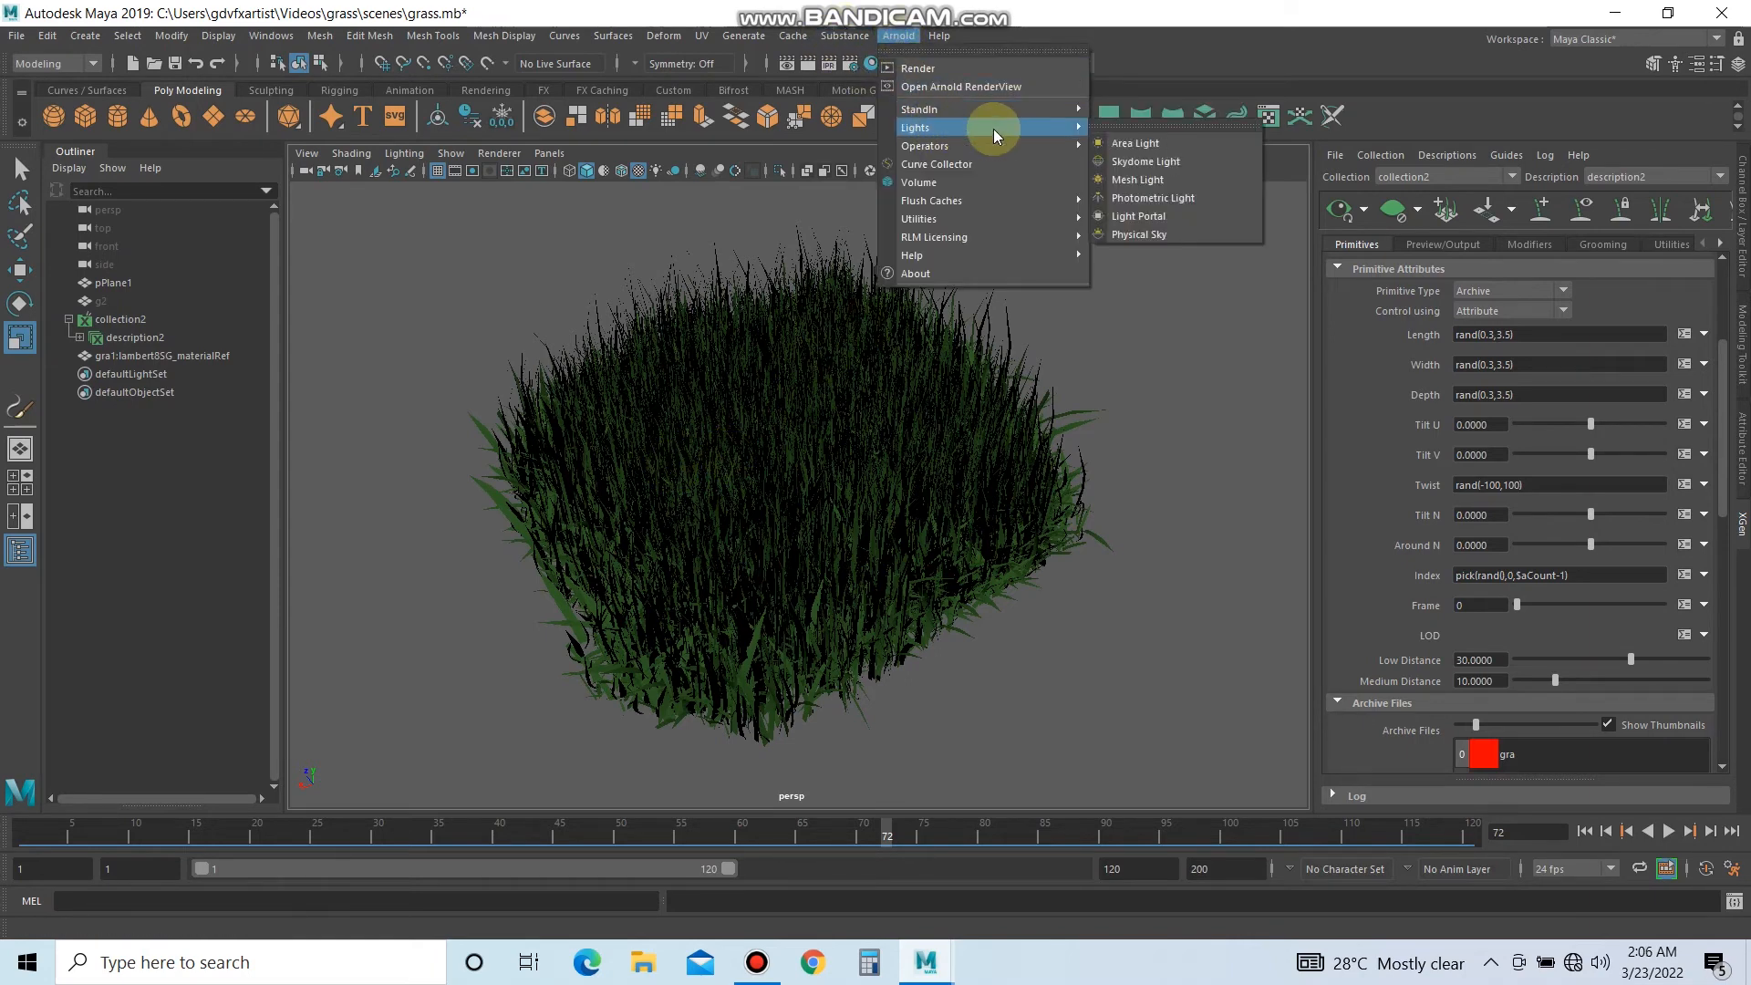
left_click(1136, 162)
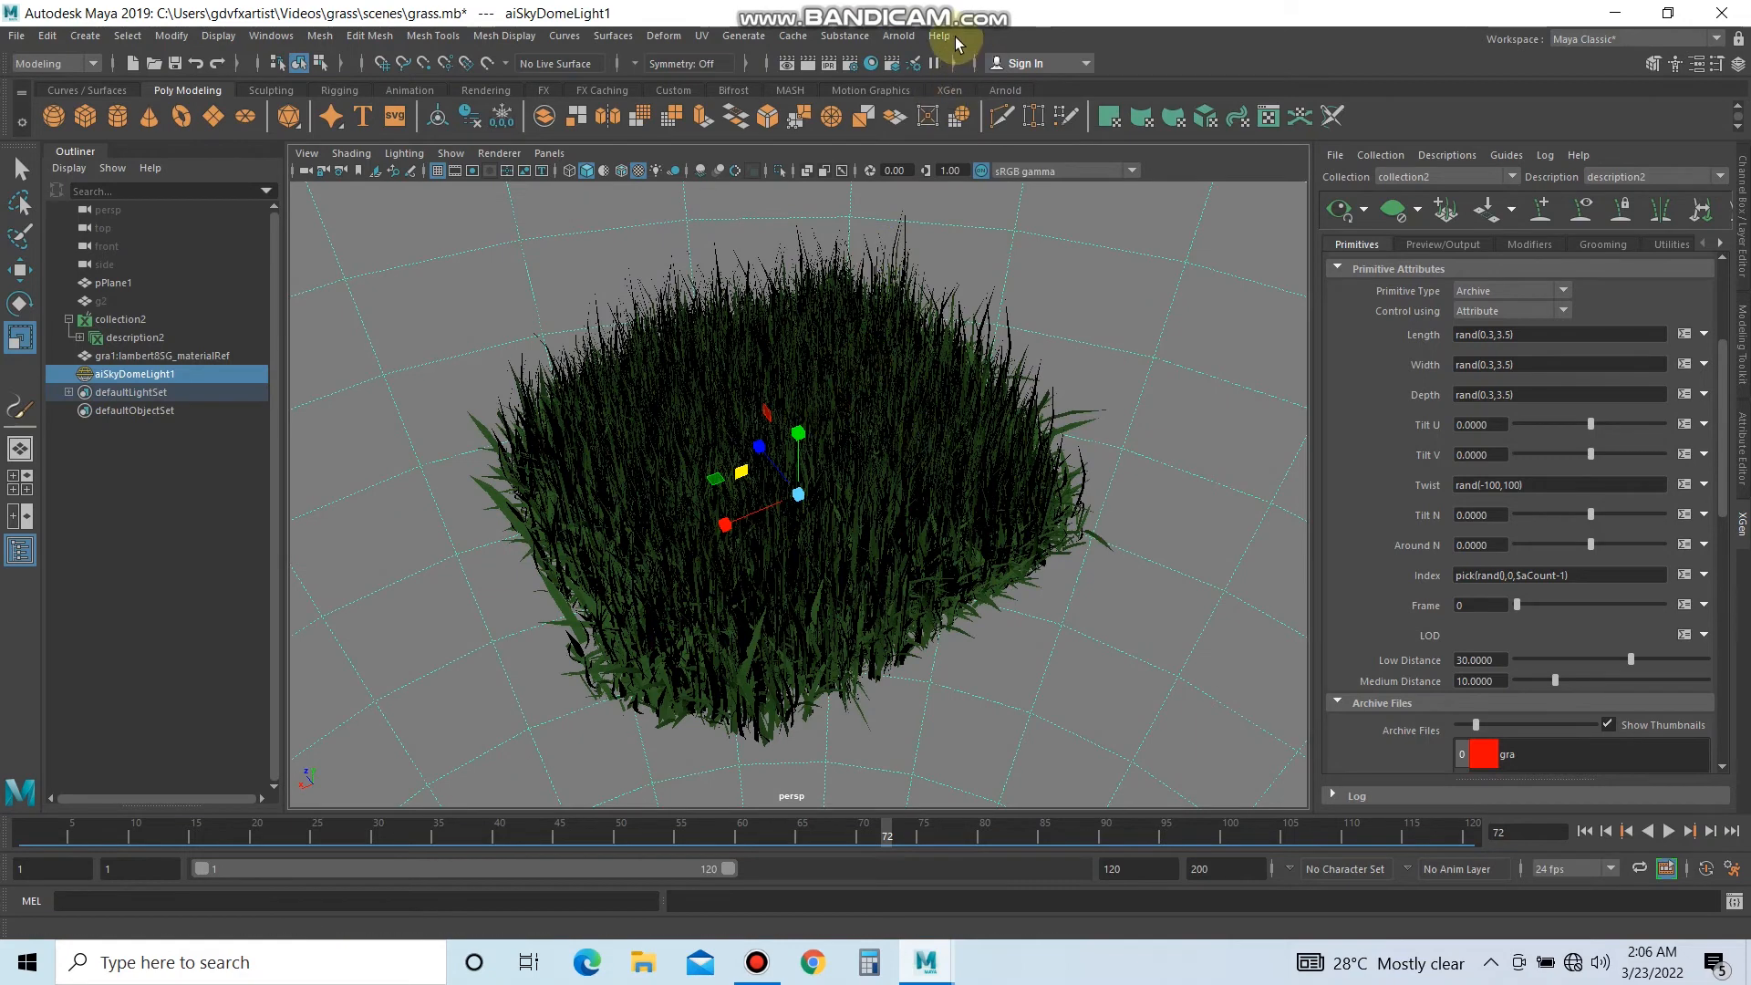
Render the perspective view of the grass with Arnold, check the result and close the render view.
left_click(898, 36)
left_click(917, 73)
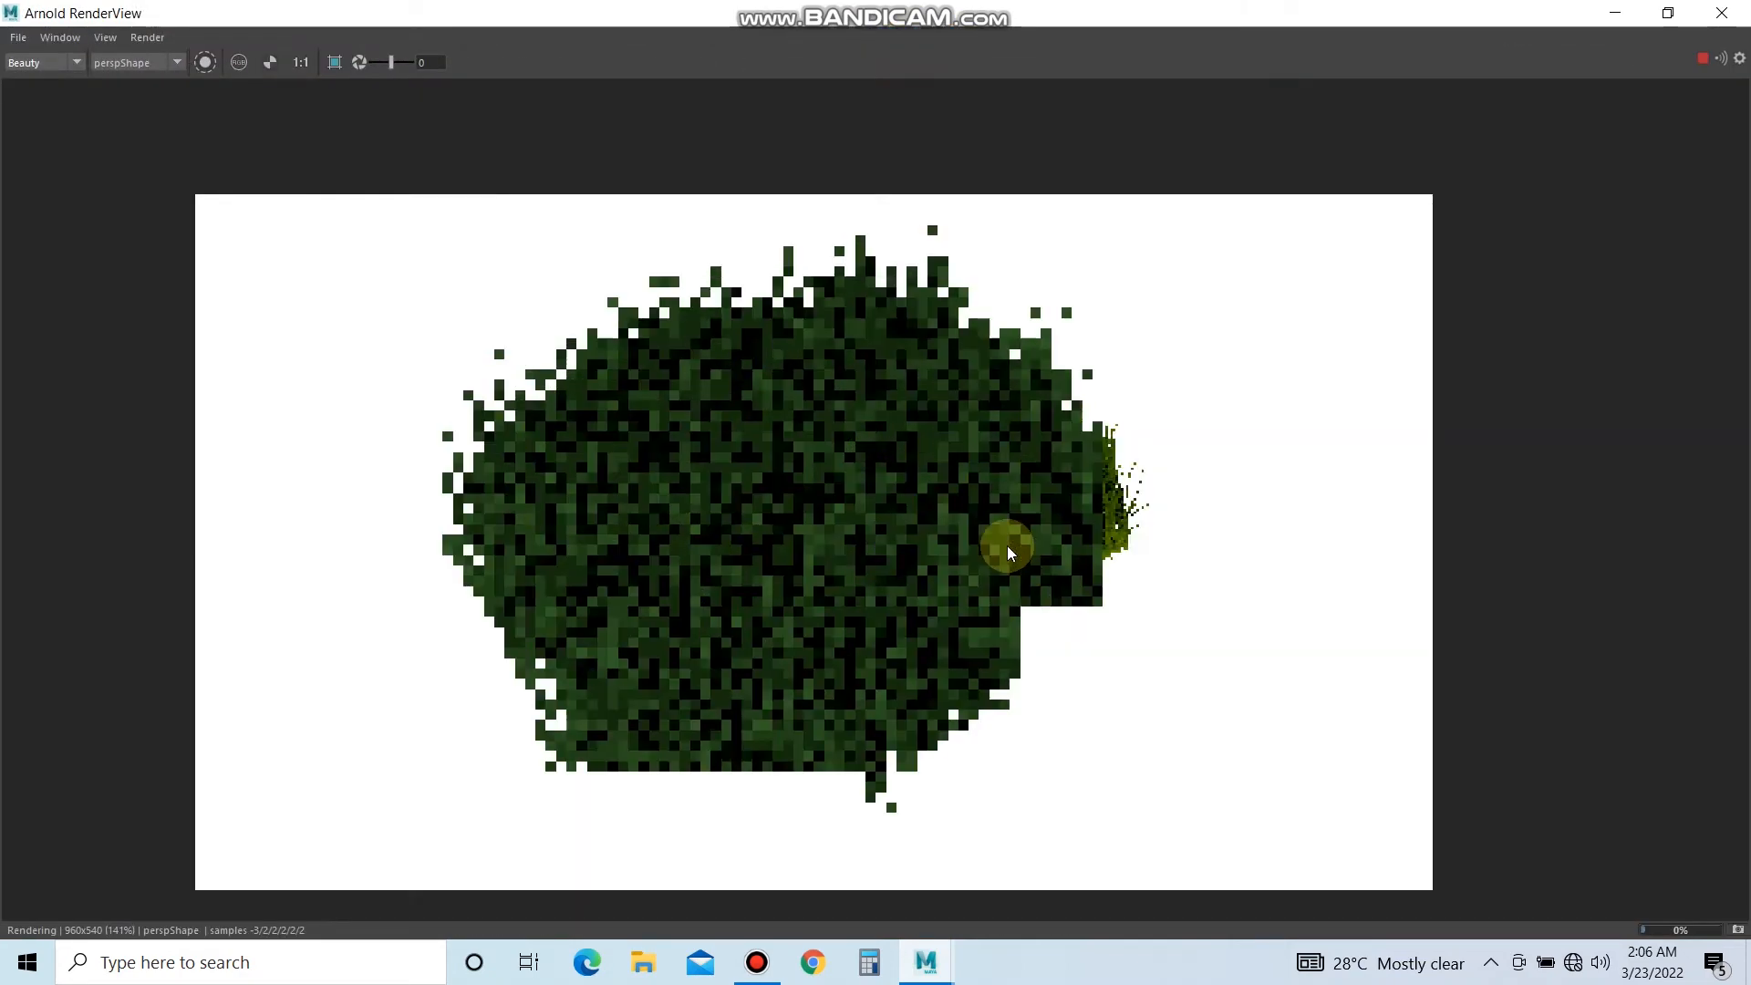
scroll(1007, 546, "down", 2)
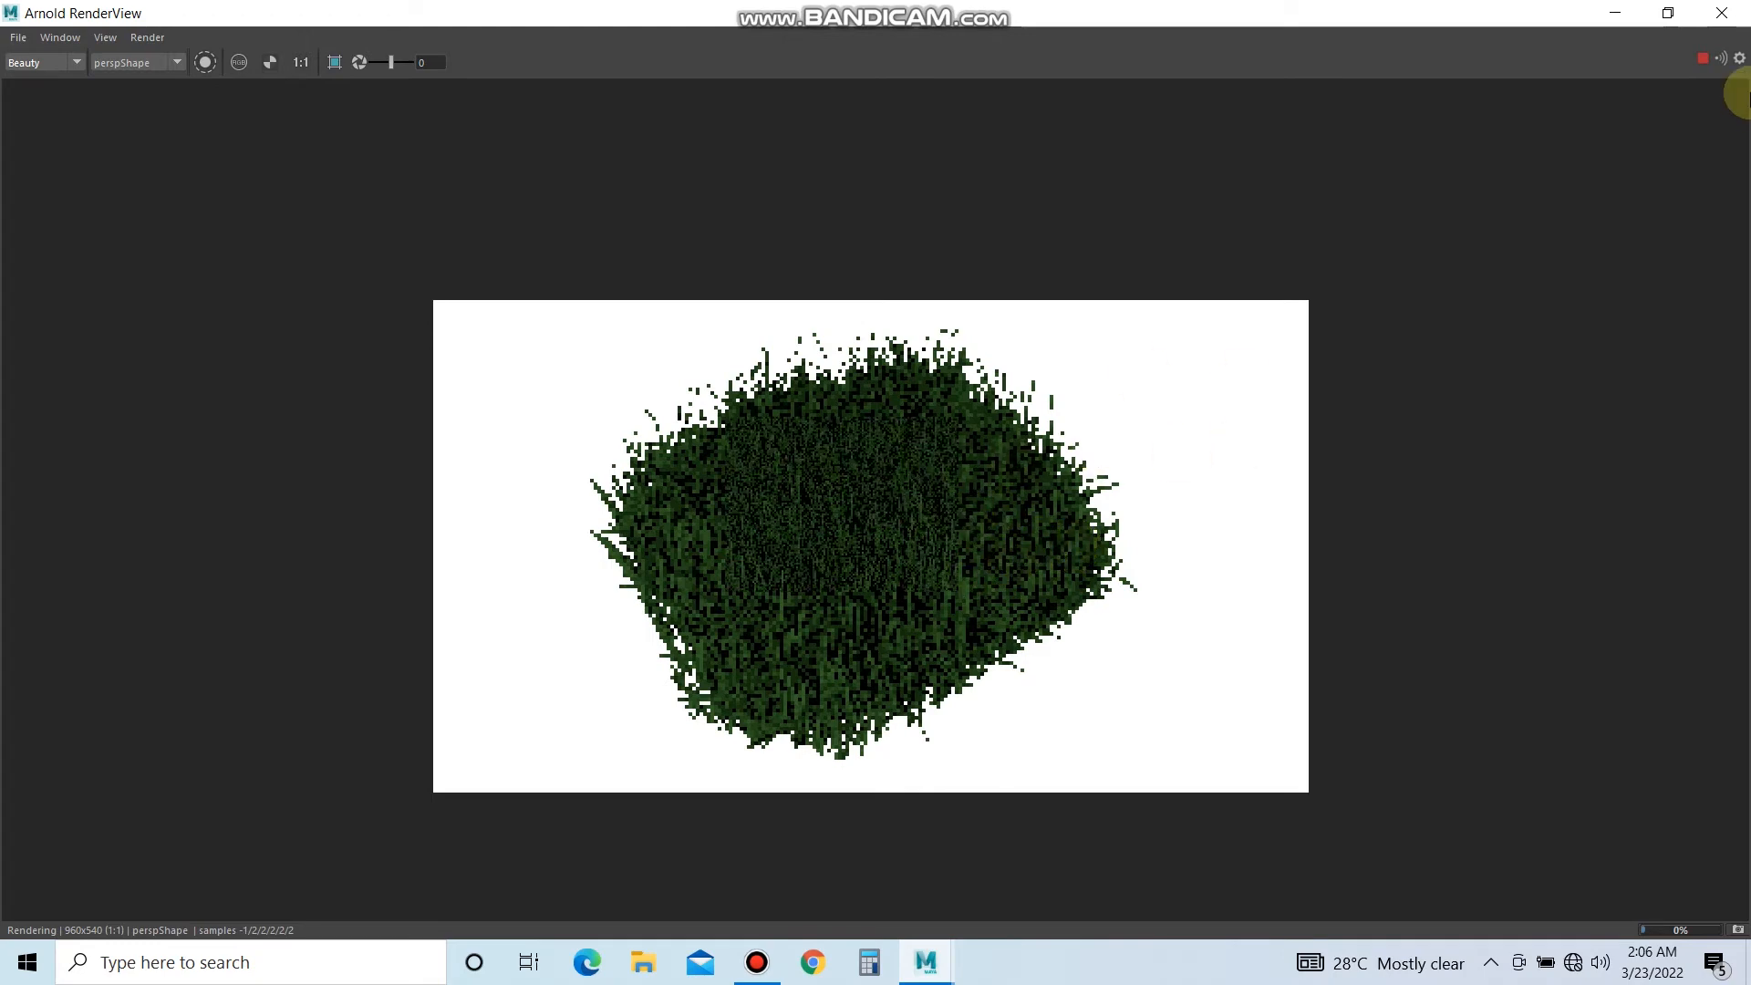
left_click(1729, 24)
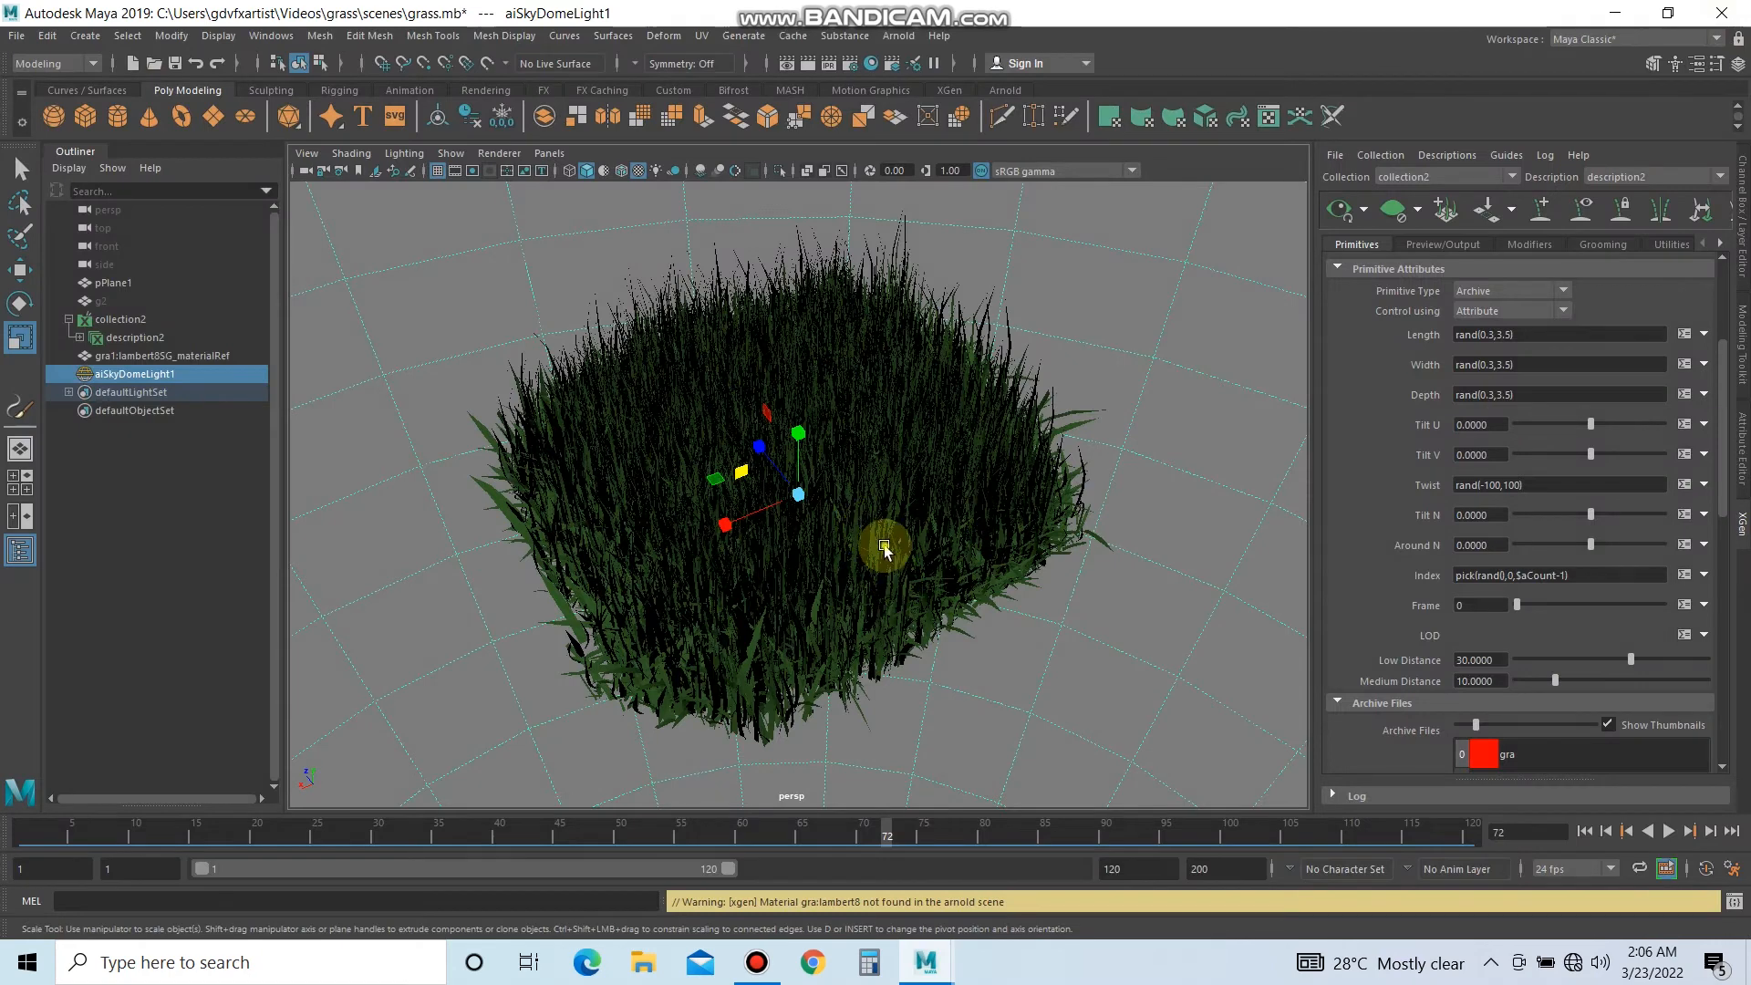
Select description2 and brighten the Color of its Lambert material lambert9 to light green.
left_click(109, 337)
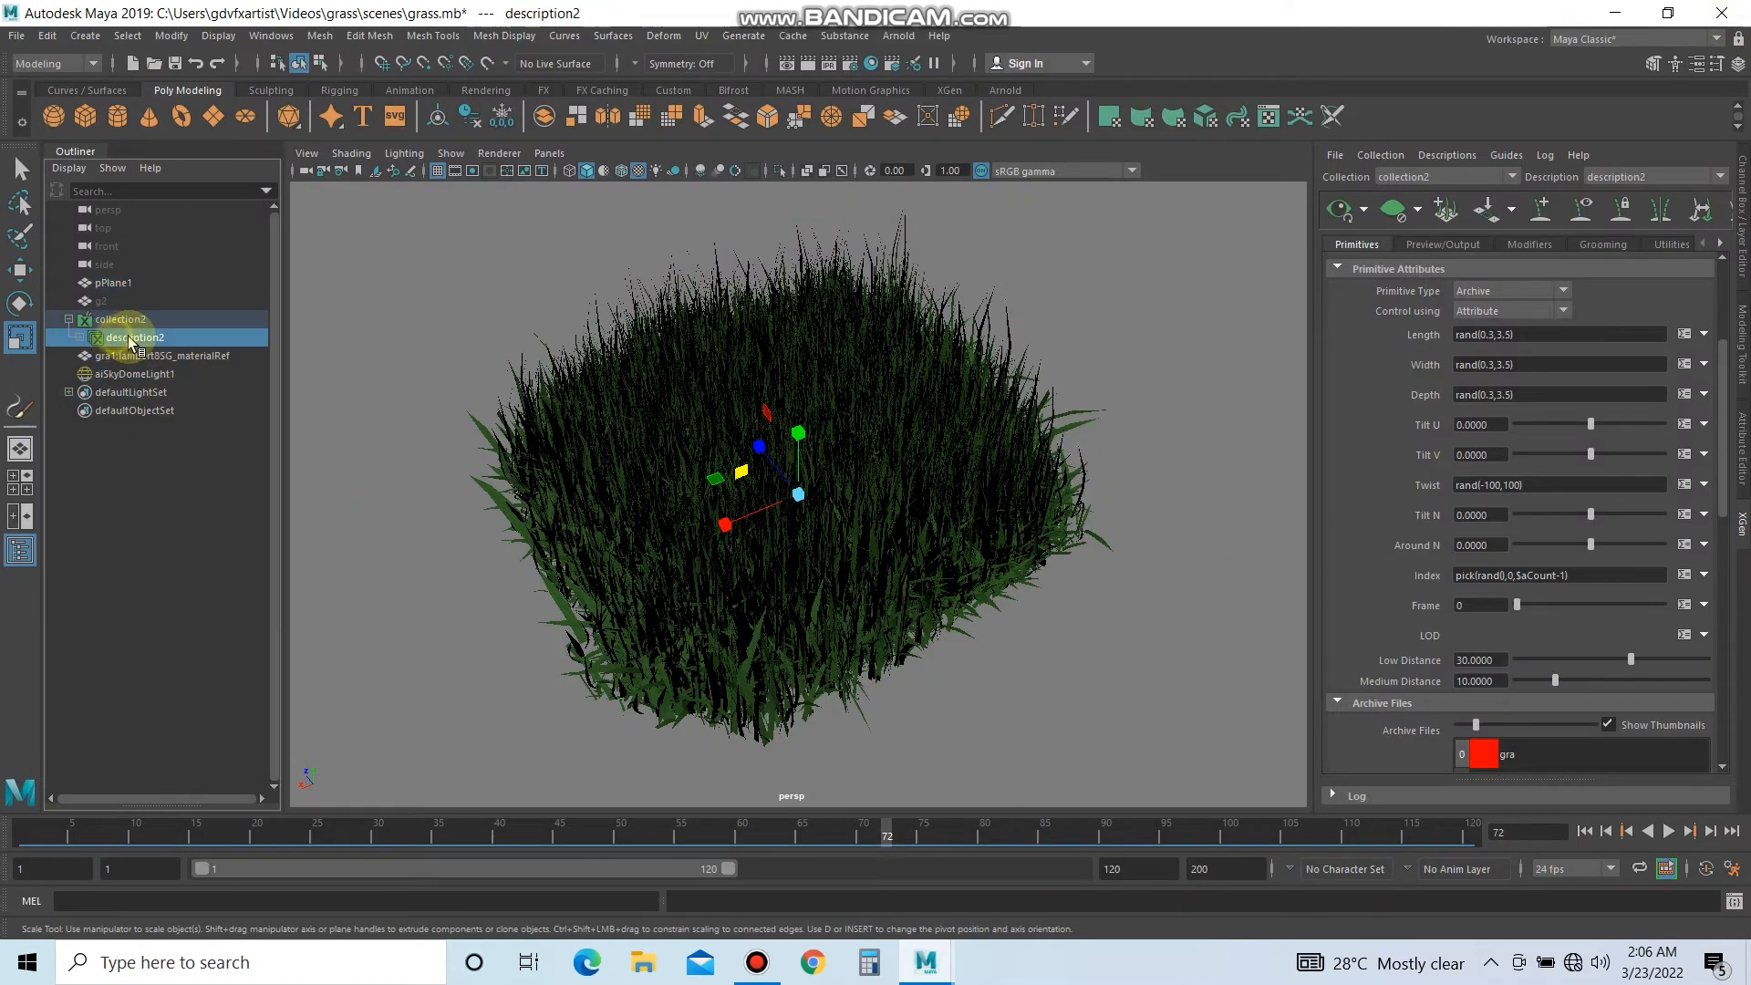
left_click(1741, 451)
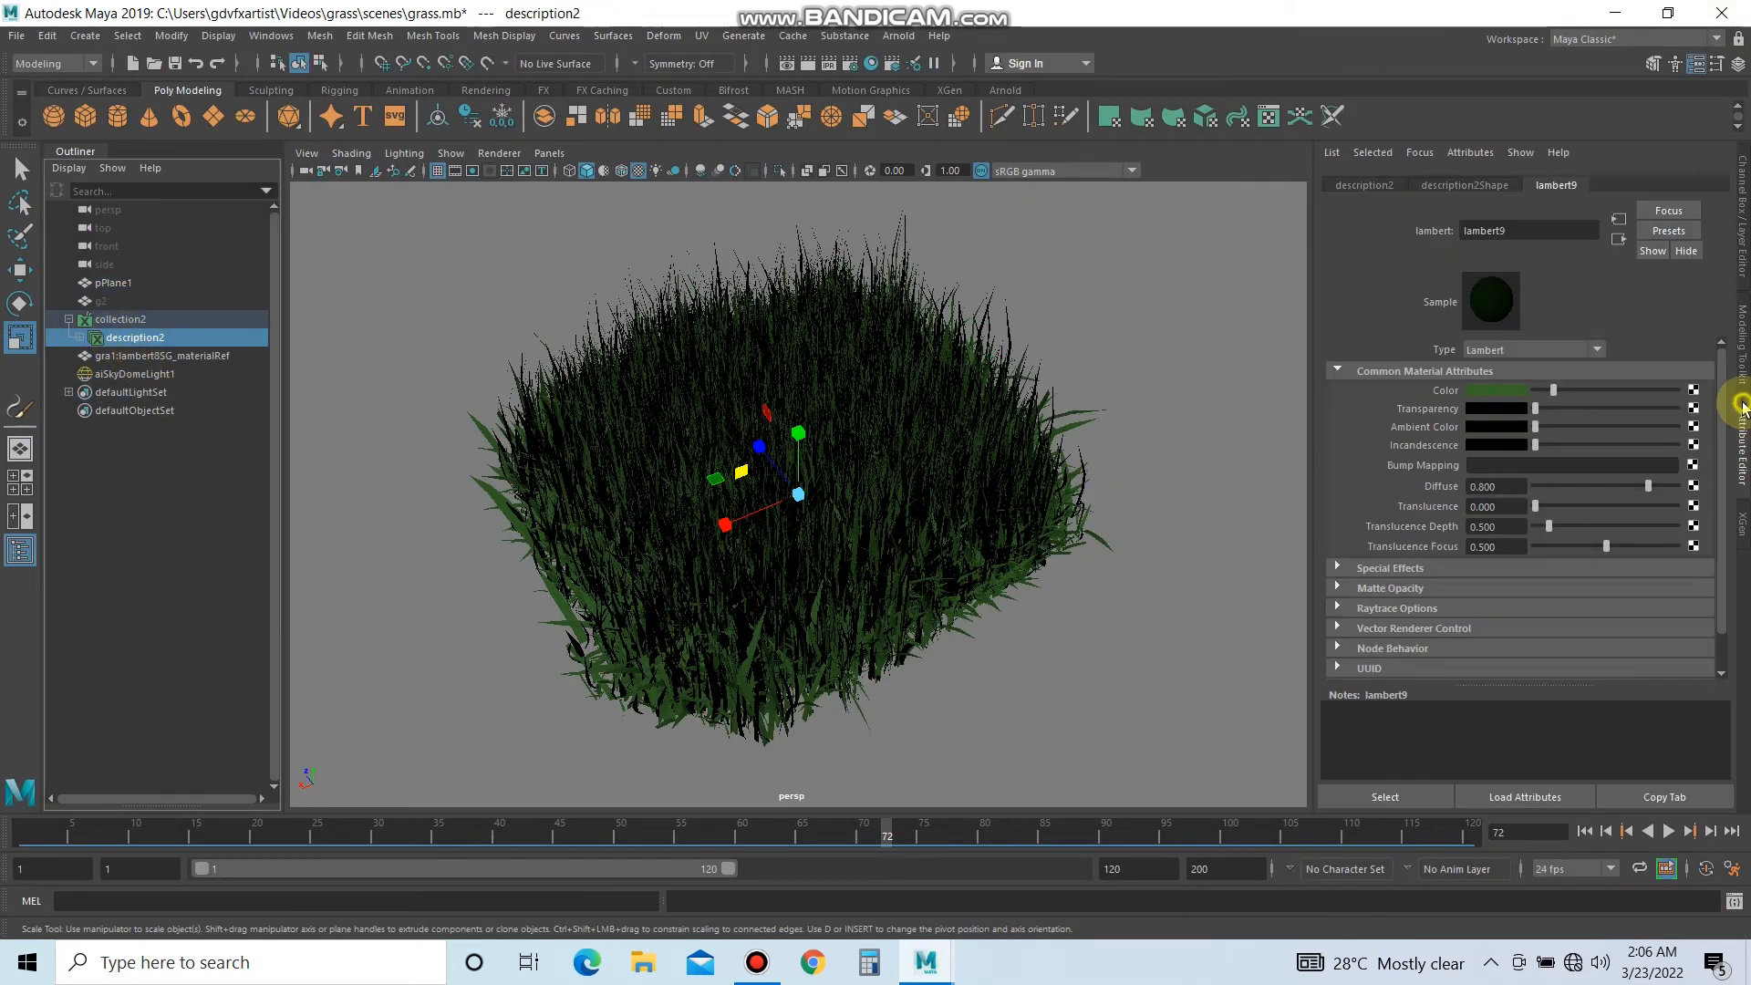
left_click_drag(1553, 391, 1646, 380)
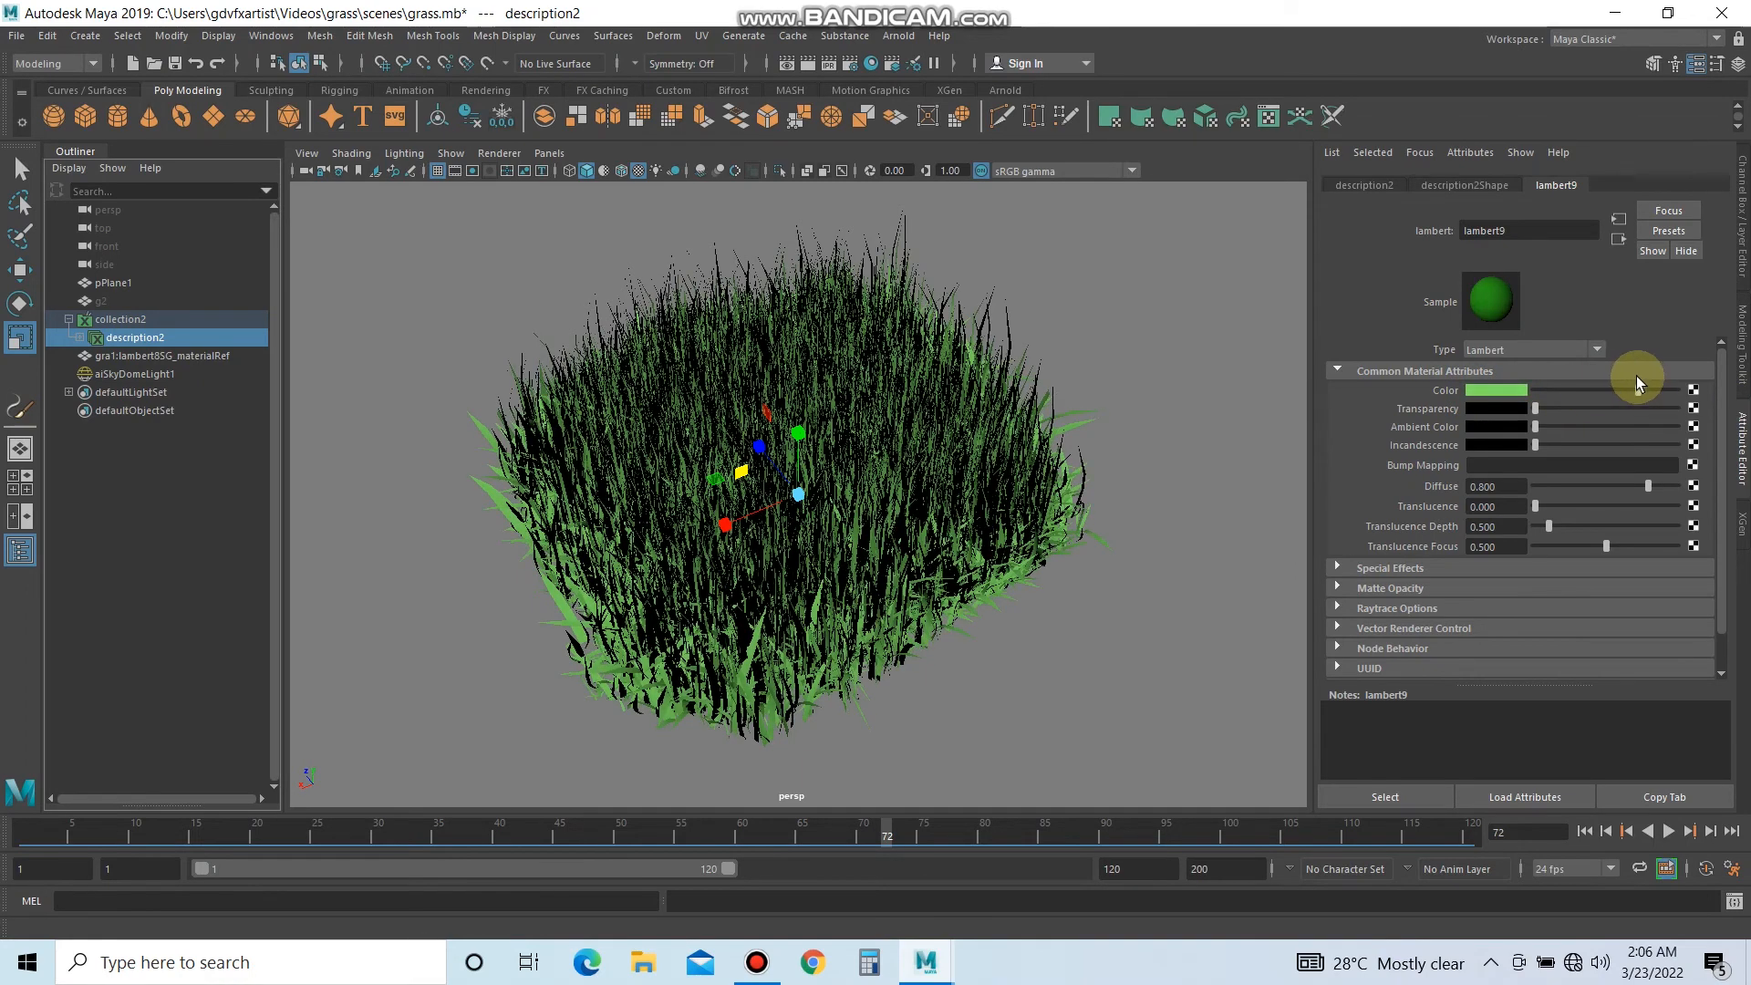
Render the perspective view again with Arnold and inspect the grass with its brighter material color.
left_click(883, 35)
left_click(923, 59)
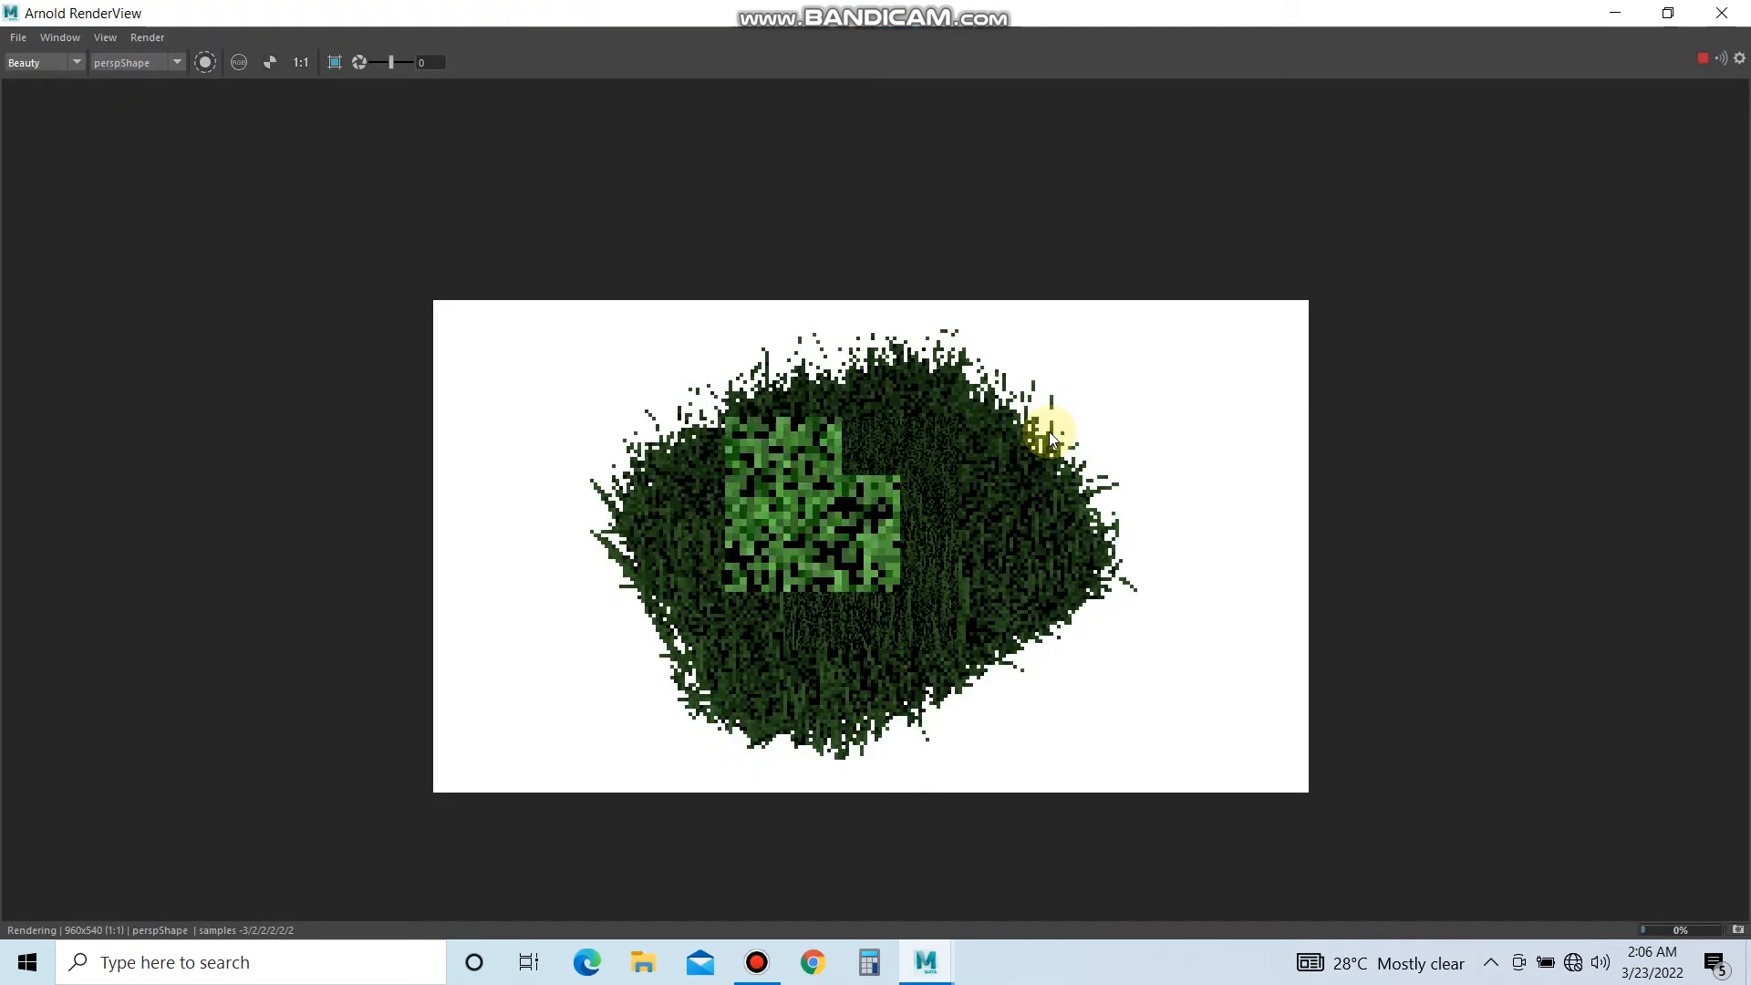
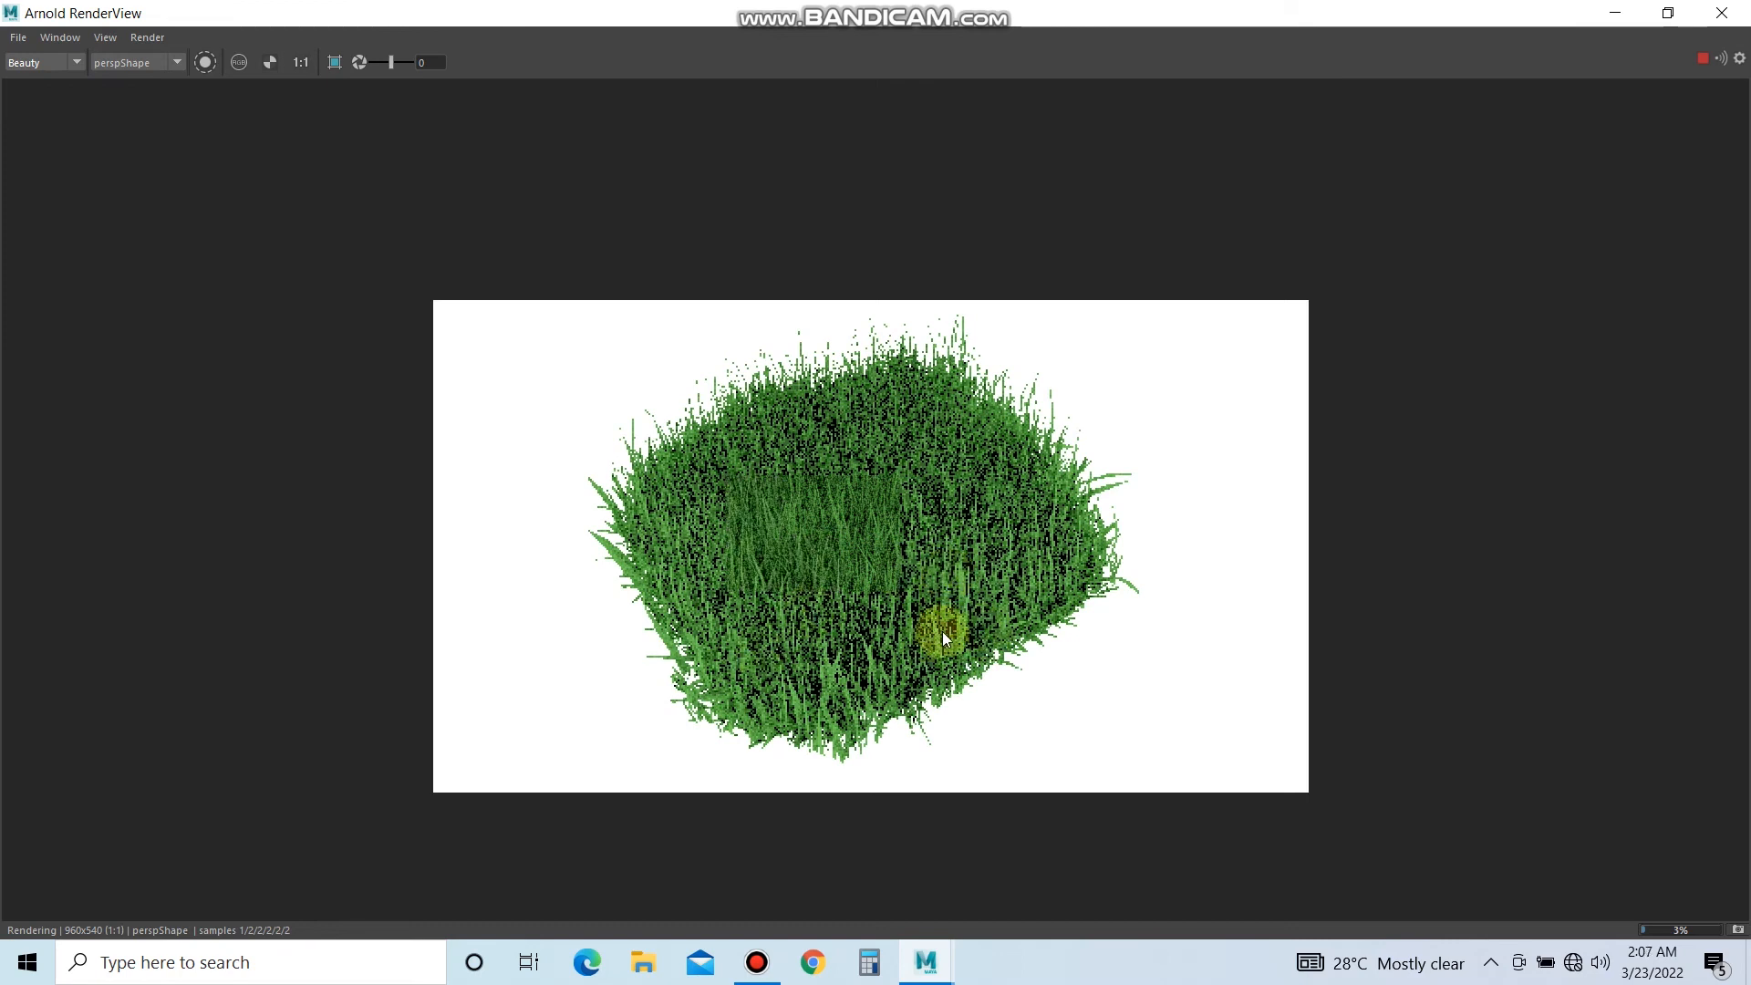
scroll(943, 632, "up", 1)
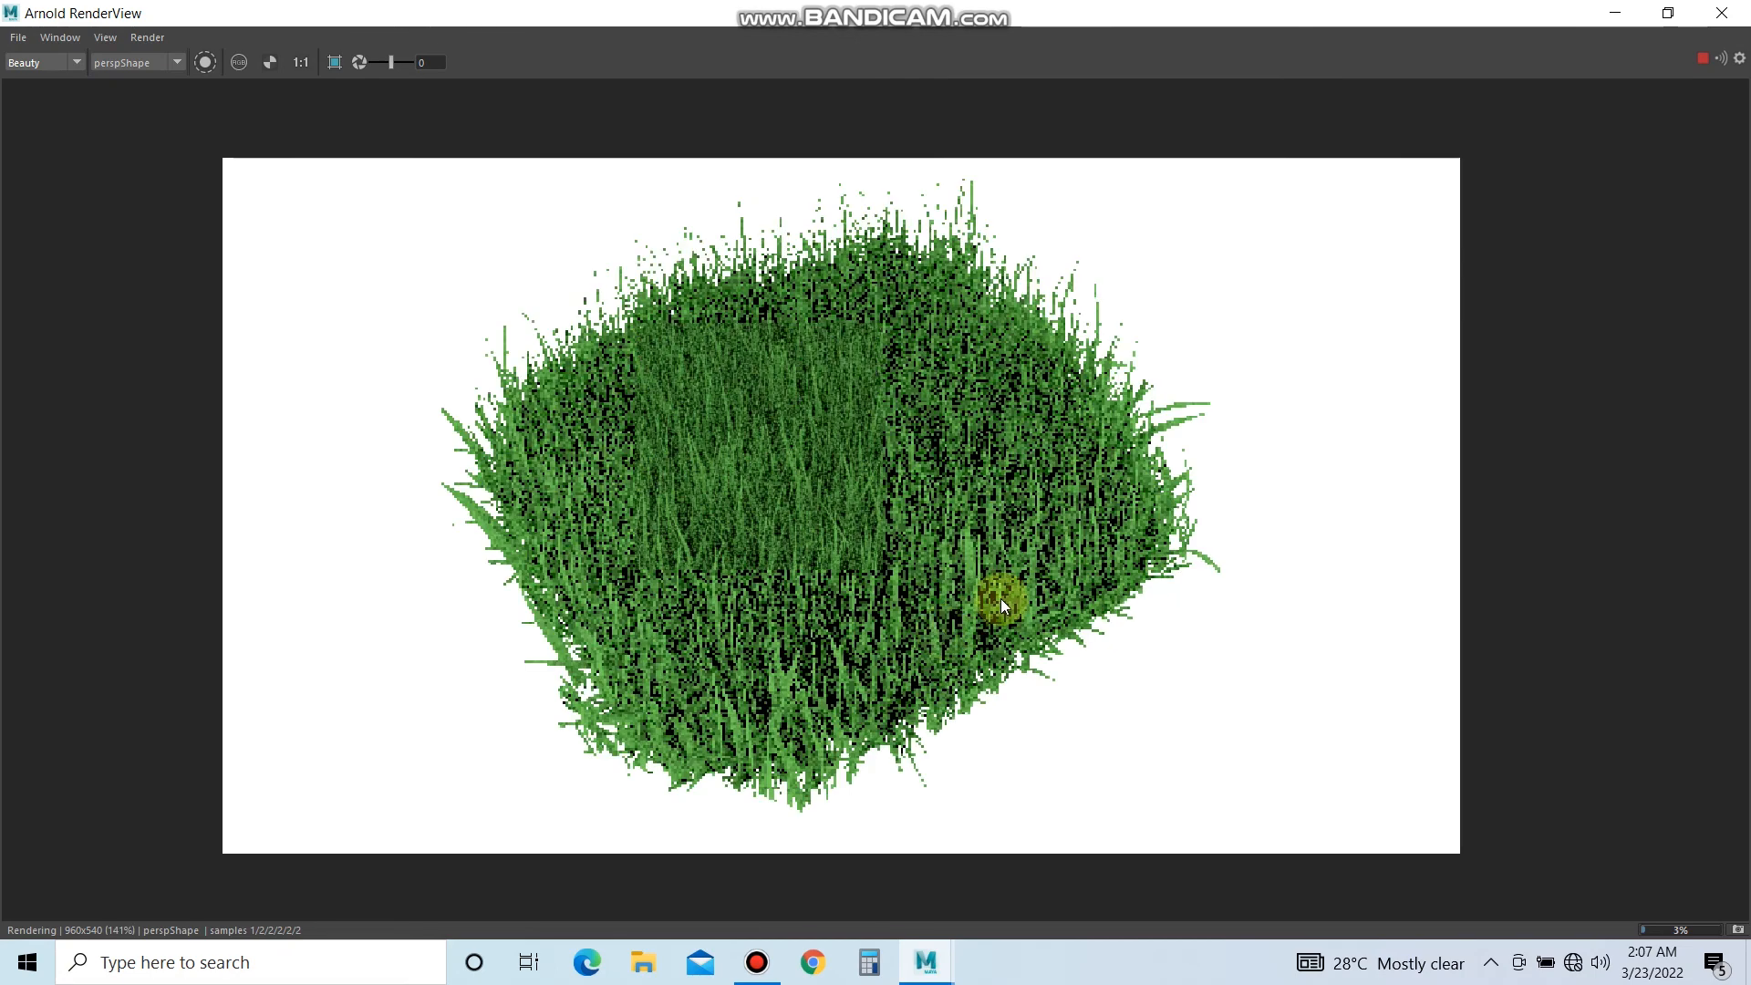
scroll(1001, 600, "down", 1)
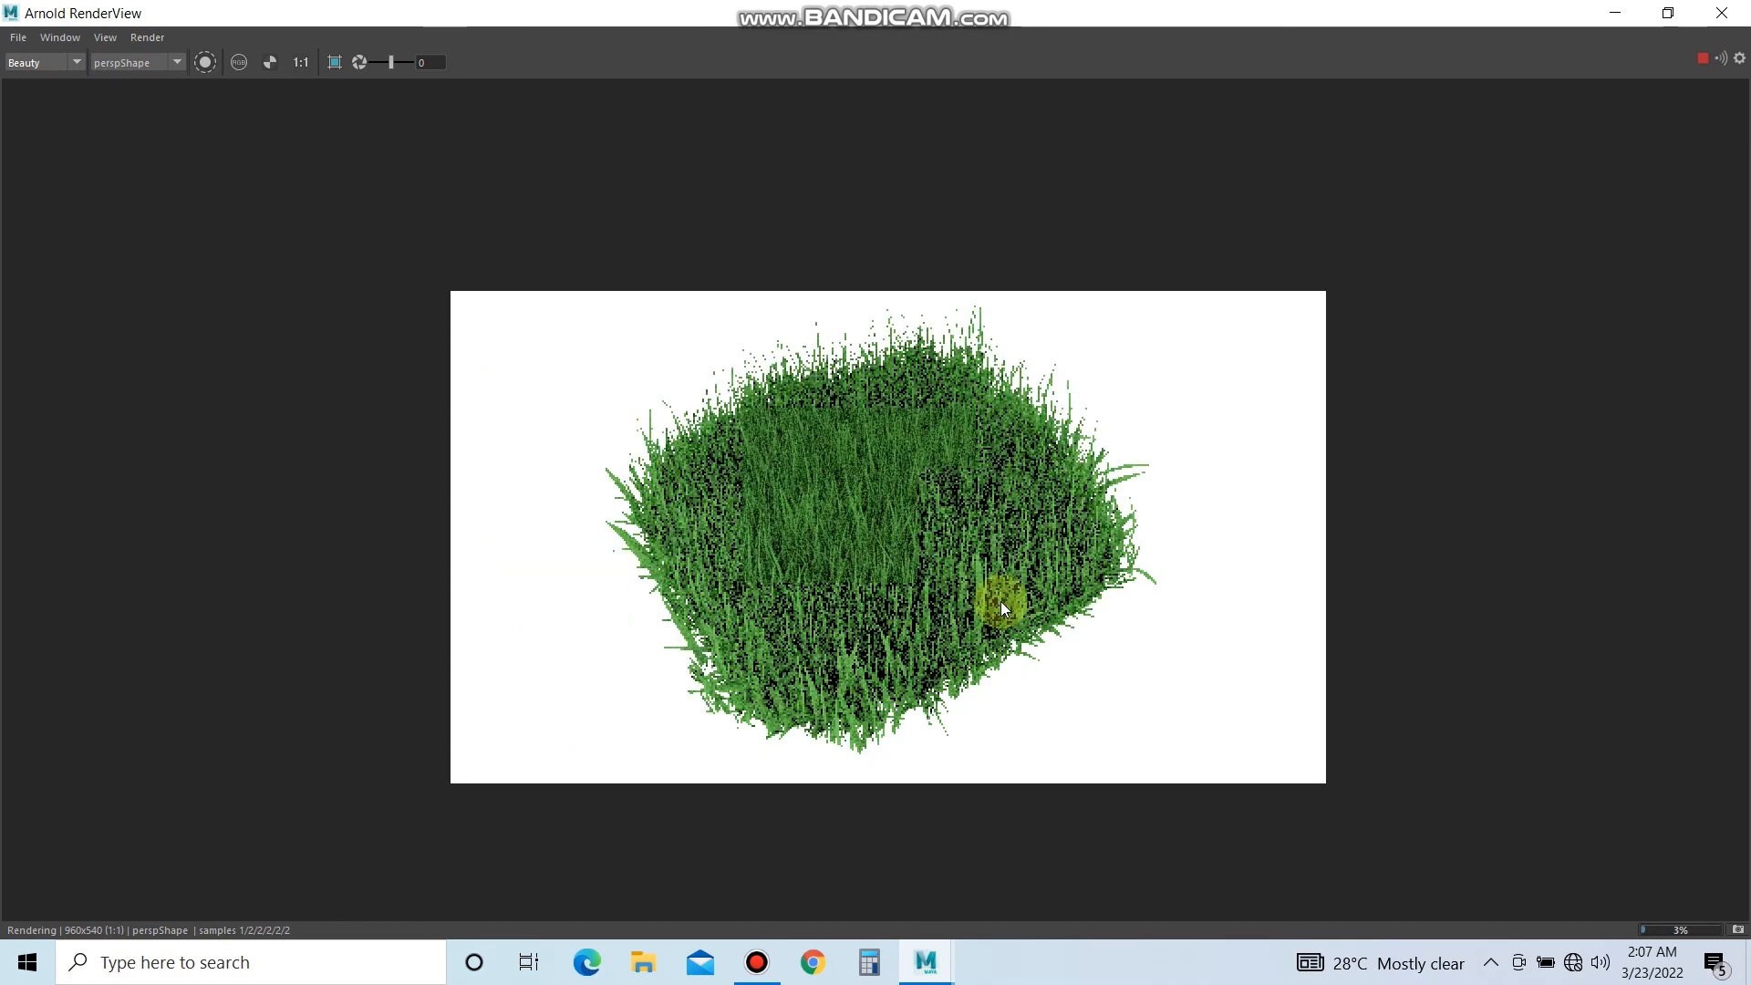